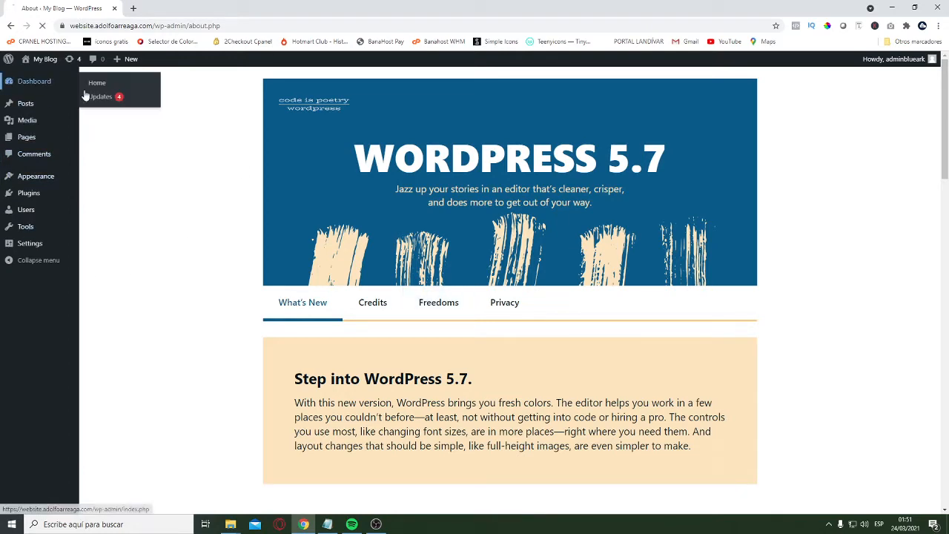
Search the theme directory for GeneratePress, activate that theme, and update it to its newest version
click(37, 81)
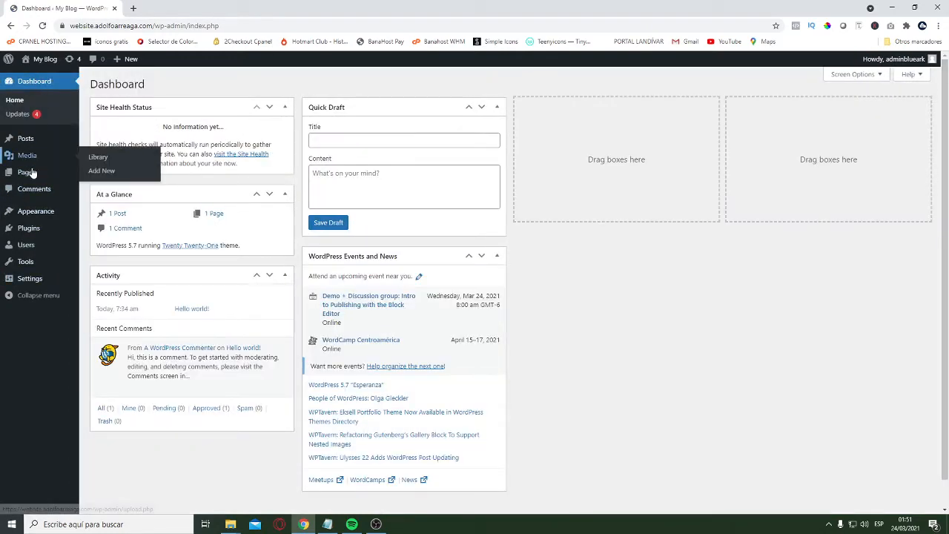
mouse_move(37, 216)
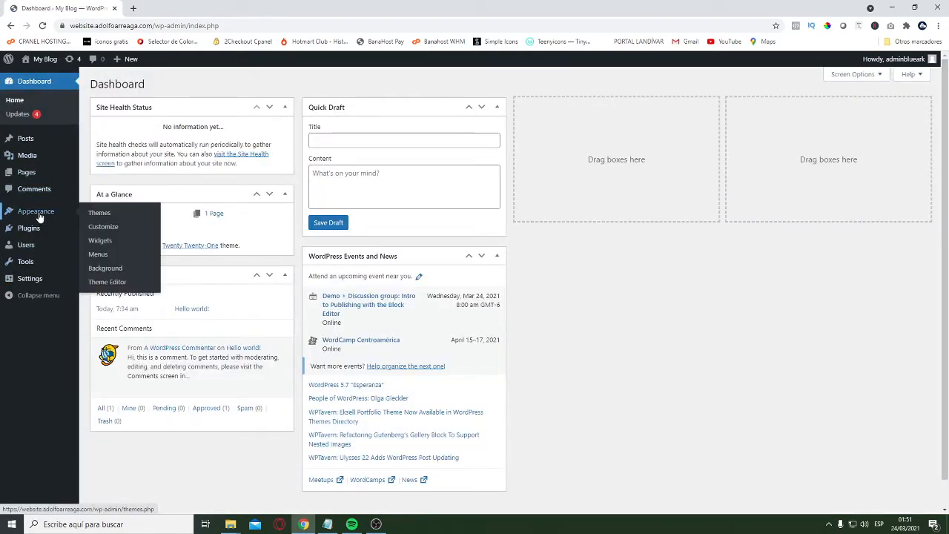
click(100, 213)
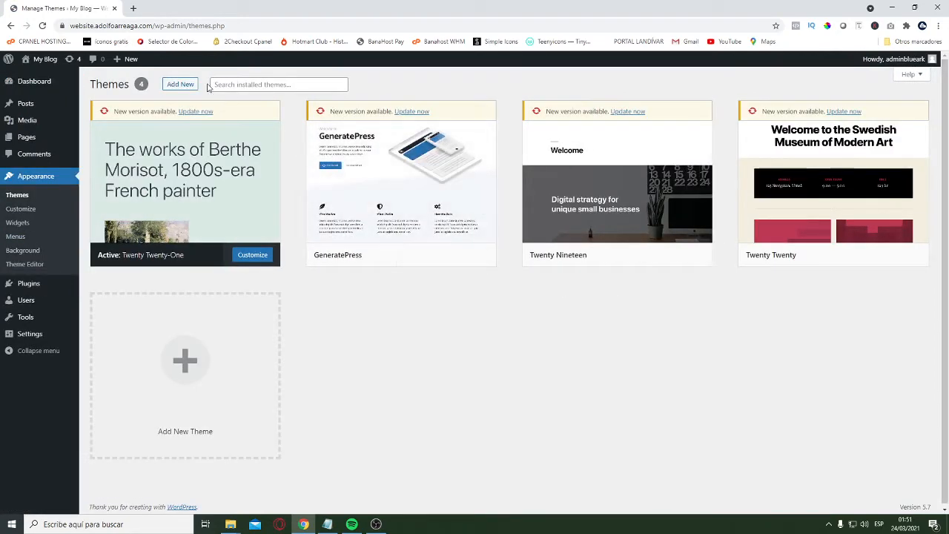
click(816, 115)
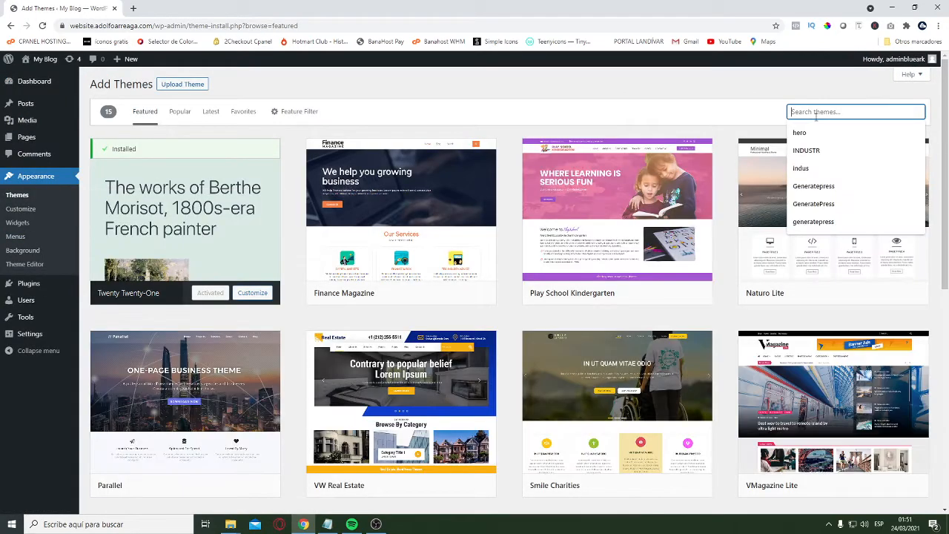
text(Generatepress)
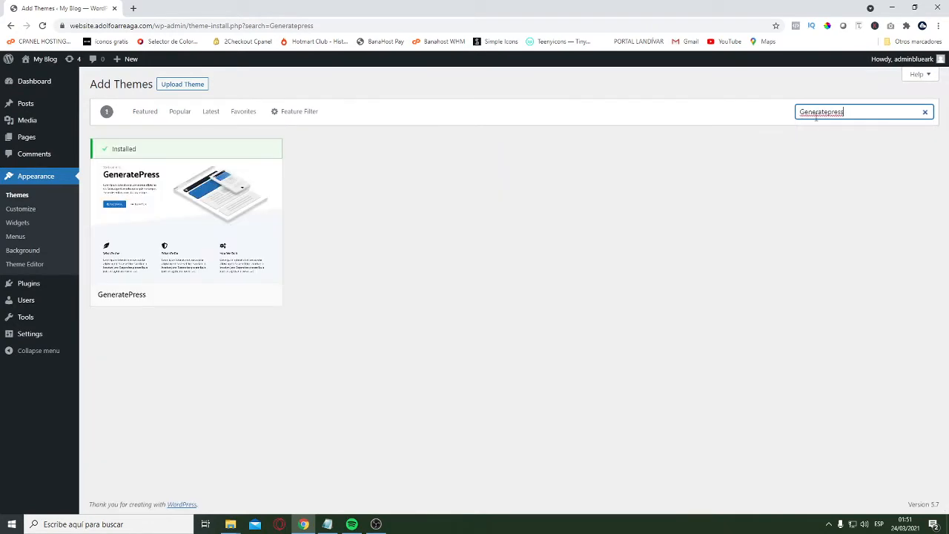
click(208, 295)
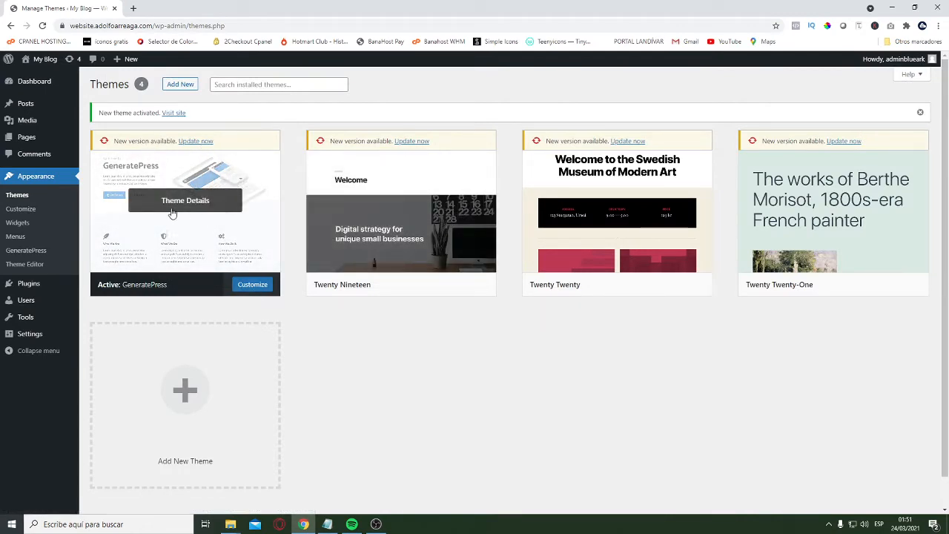
click(205, 143)
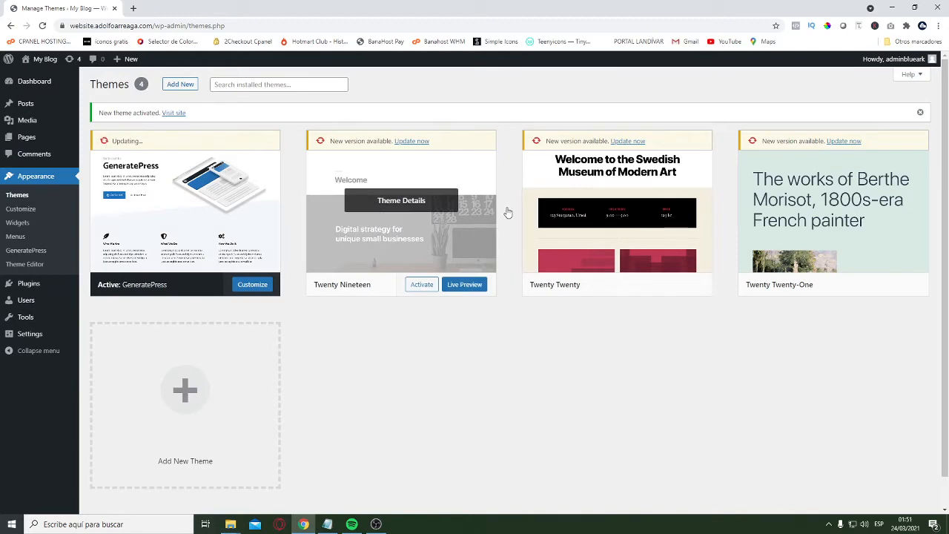
Delete the unused Twenty Twenty-One, Twenty Twenty and Twenty Nineteen themes
click(858, 247)
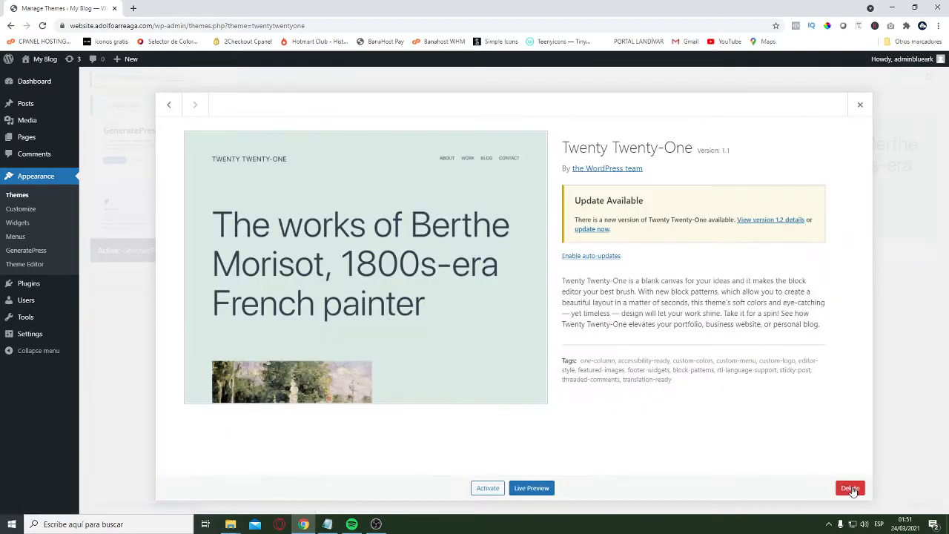
click(845, 488)
click(515, 101)
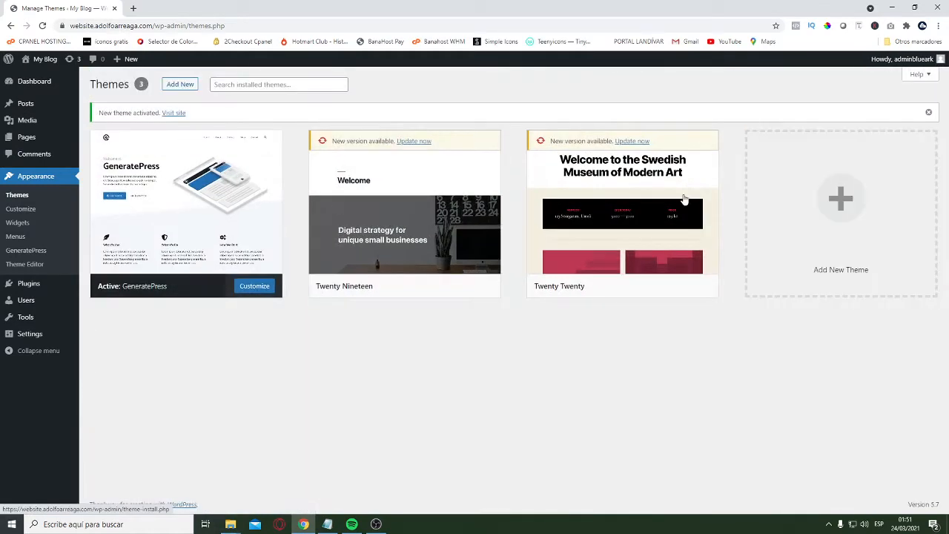
click(667, 222)
click(846, 489)
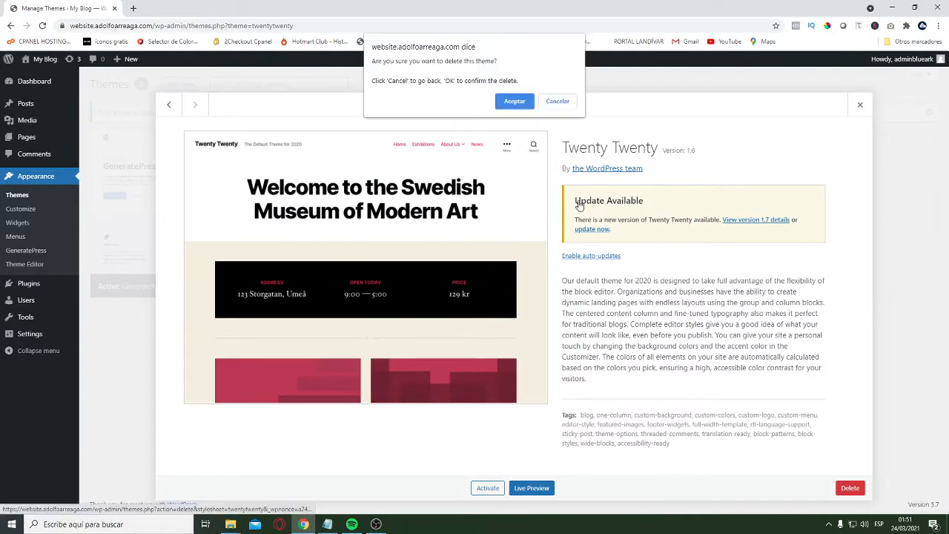
click(514, 100)
click(437, 244)
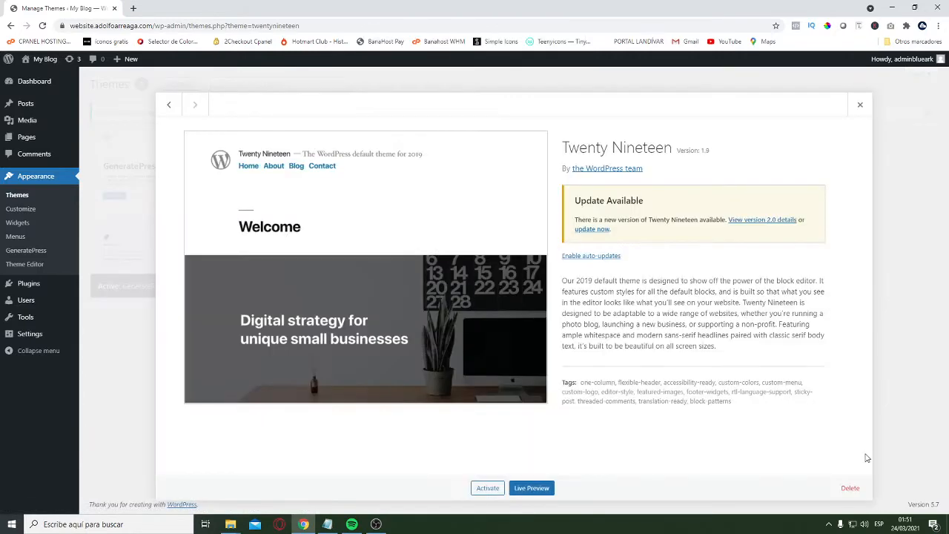
click(850, 488)
click(515, 101)
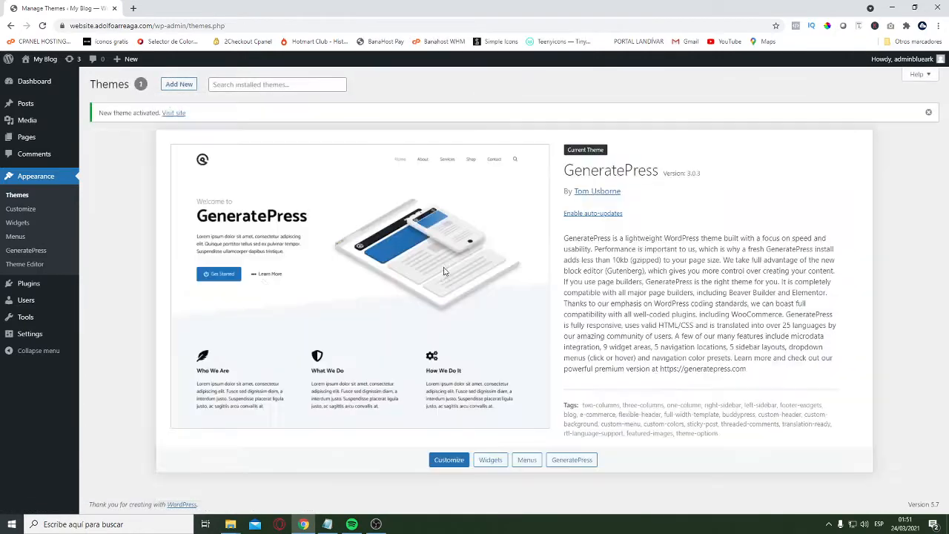
Search the plugin directory for "generateblocks", then install and activate the GenerateBlocks plugin
click(33, 285)
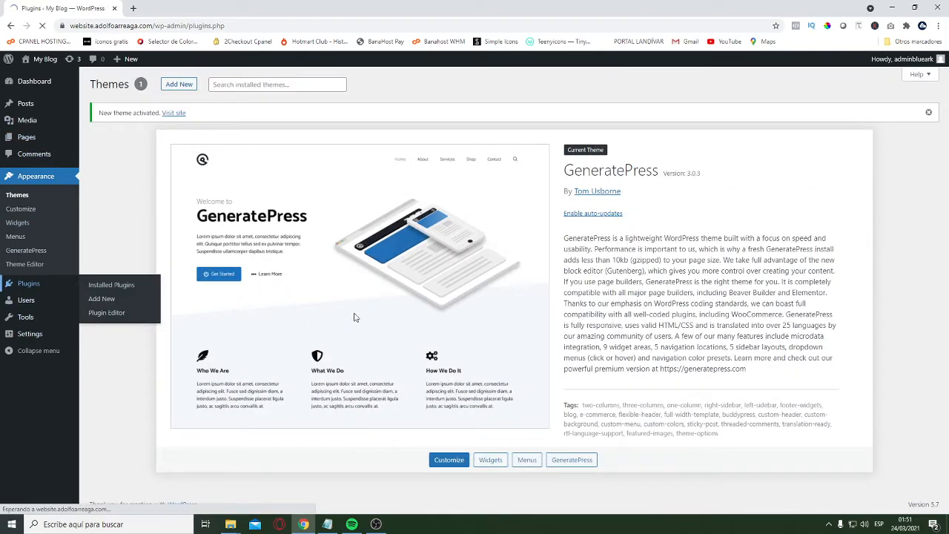
click(158, 87)
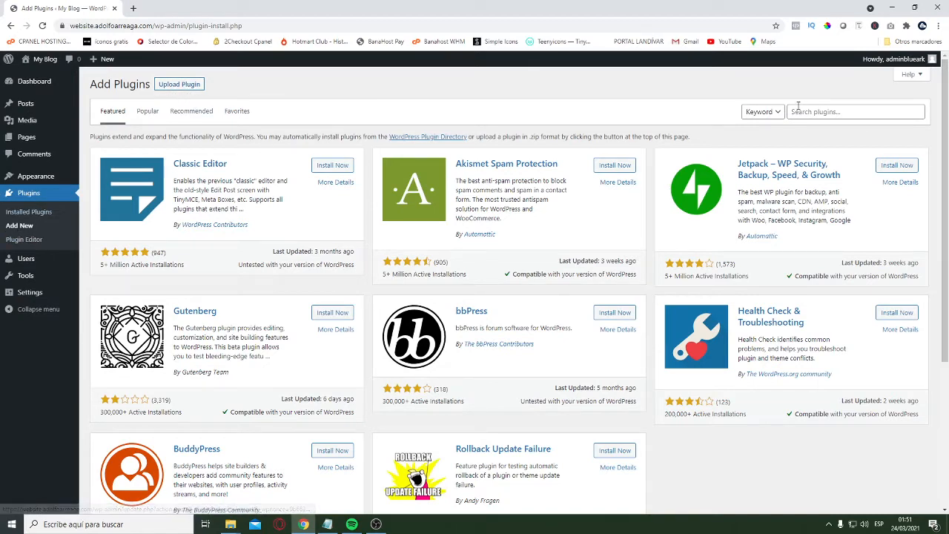
click(828, 112)
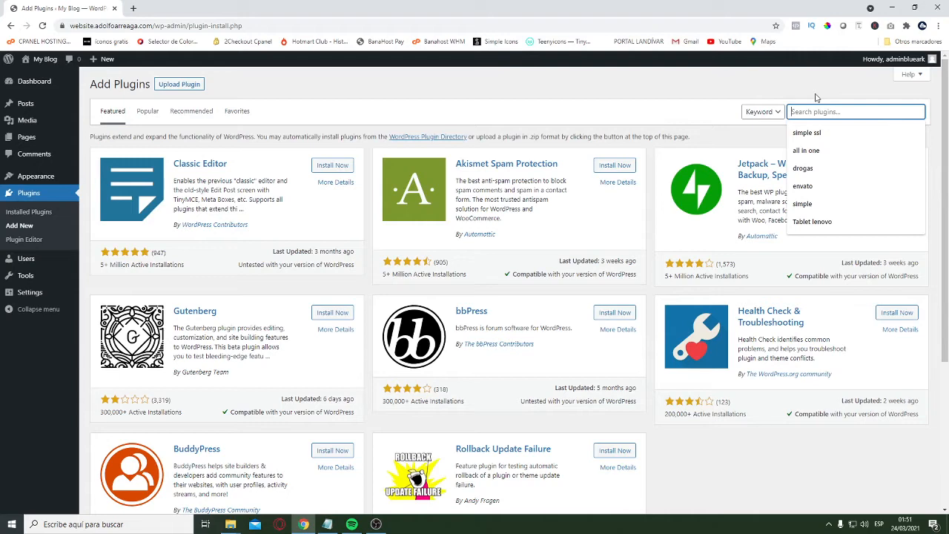
text(generatebloc)
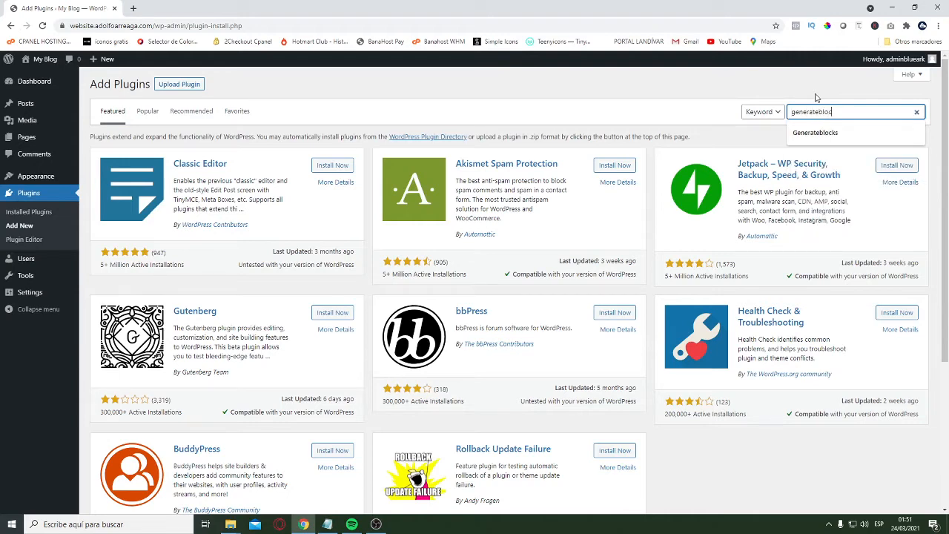
text(ks)
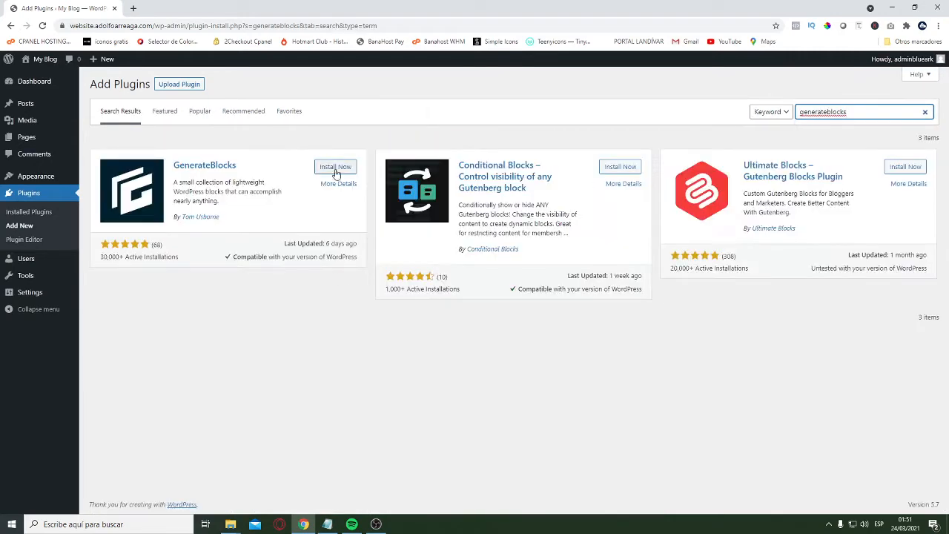
click(346, 167)
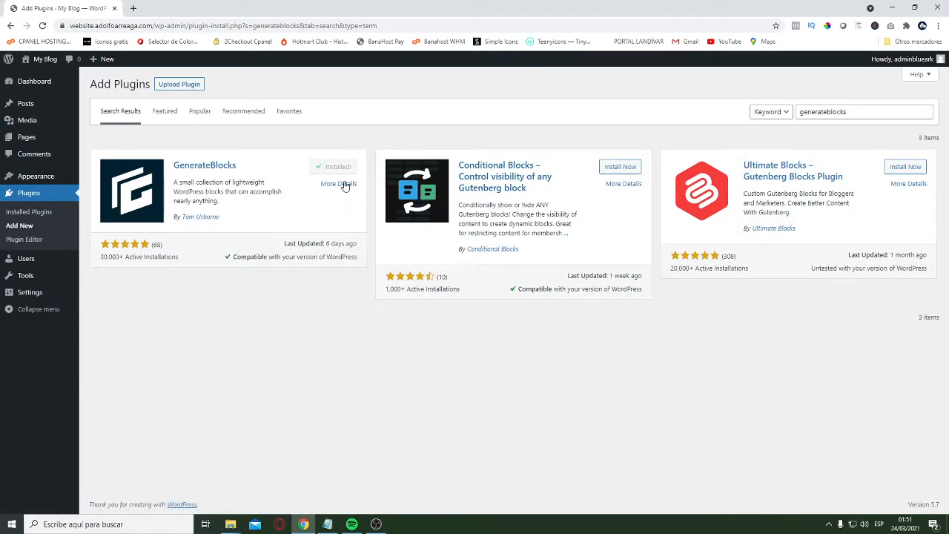
click(339, 168)
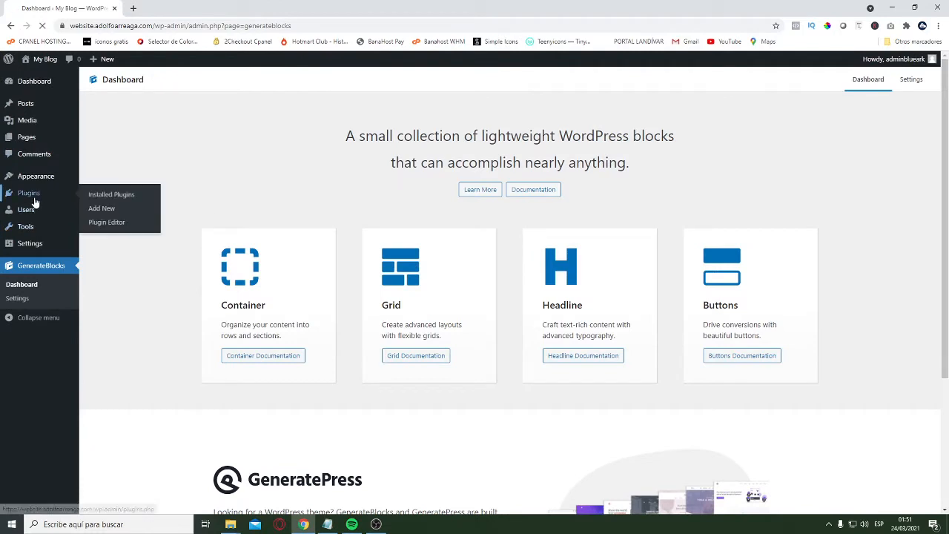
Search the installed plugins for "contact form 7"
click(33, 196)
click(864, 99)
text(cont)
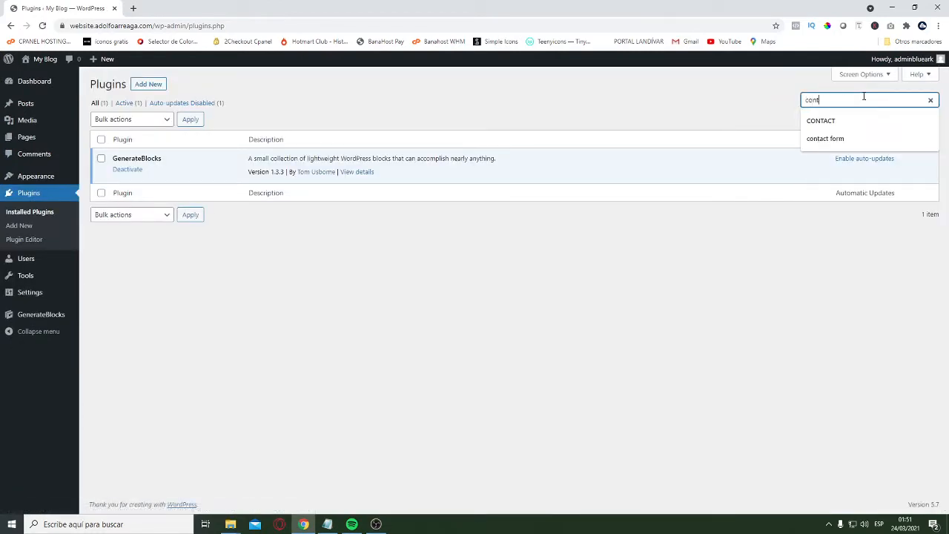
text(act form 7)
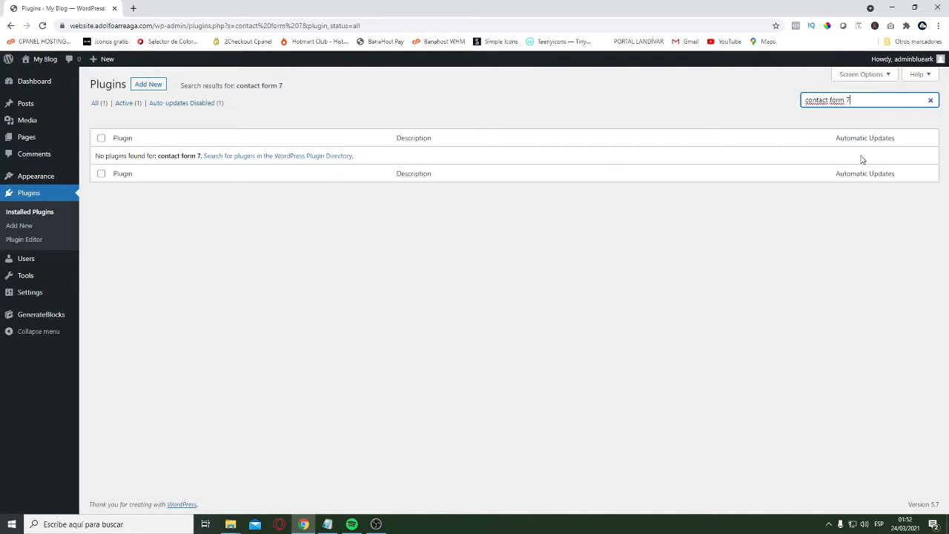
Find Contact Form 7 in the directory of new plugins, then install and activate it
click(141, 84)
click(861, 114)
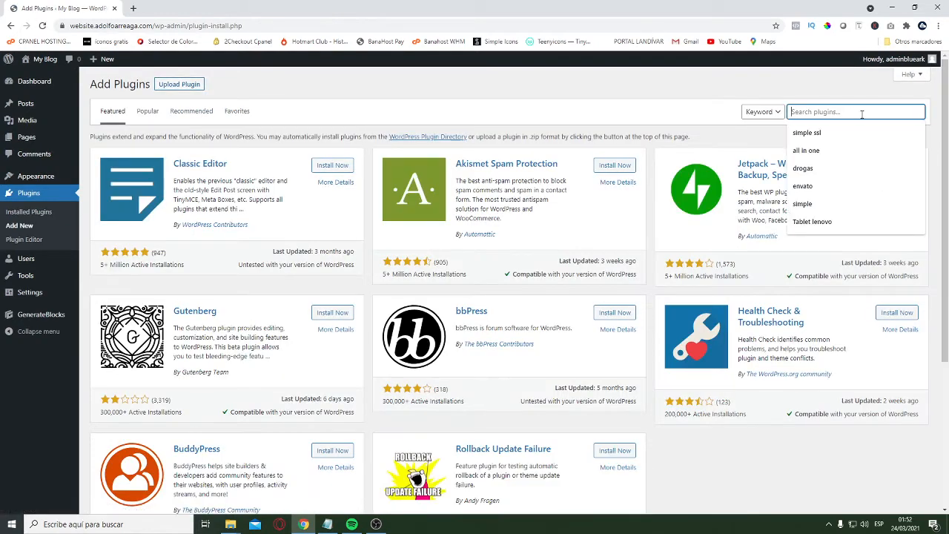
text(contact form 7)
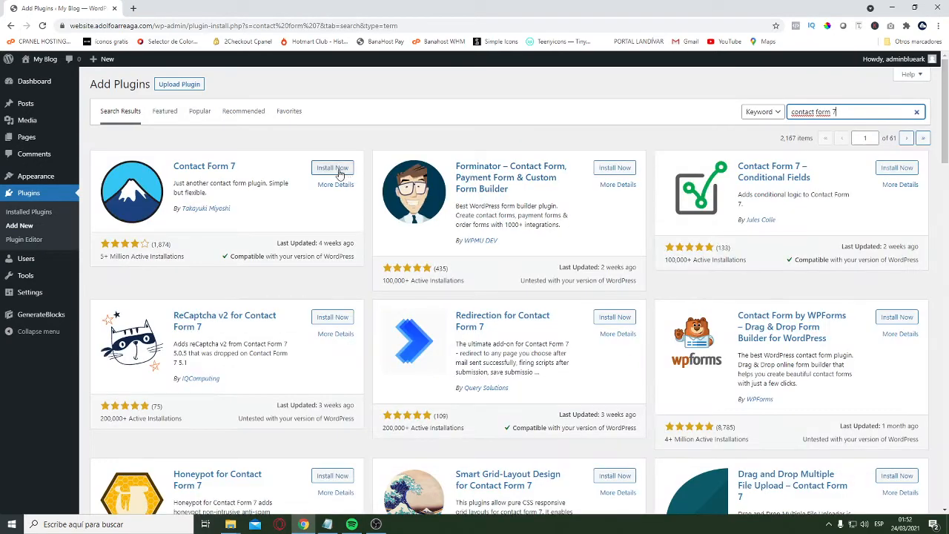
click(330, 168)
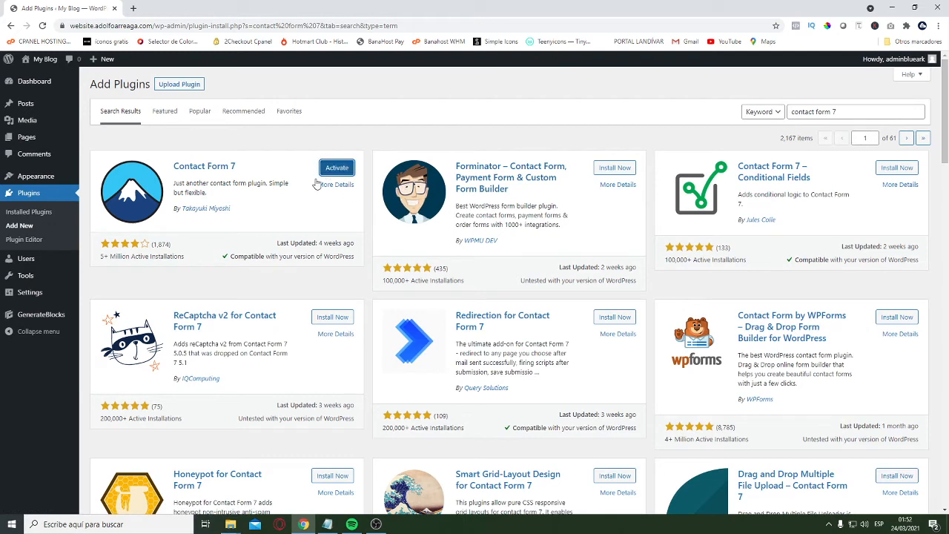
click(336, 168)
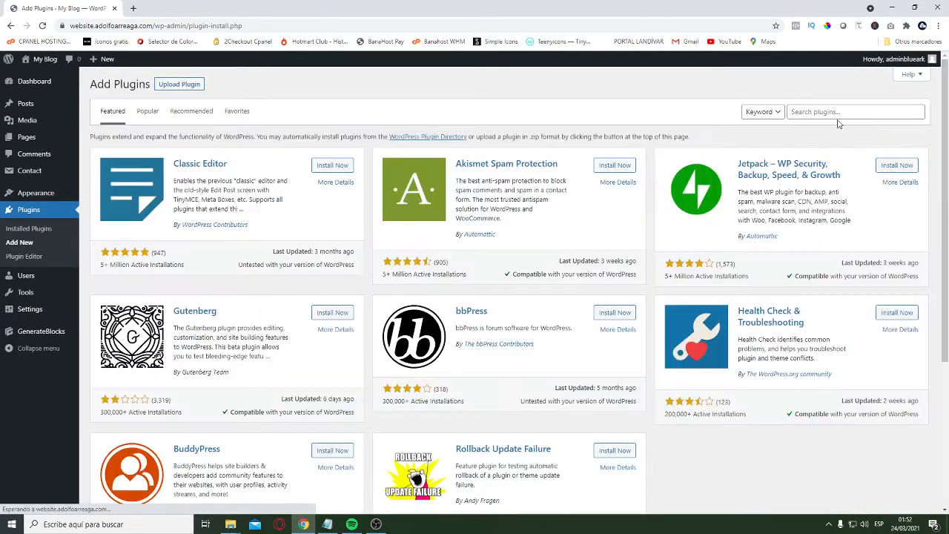
Search the directory of new plugins for "lightweight social", then install and activate Lightweight Social Icons
click(829, 112)
text(l)
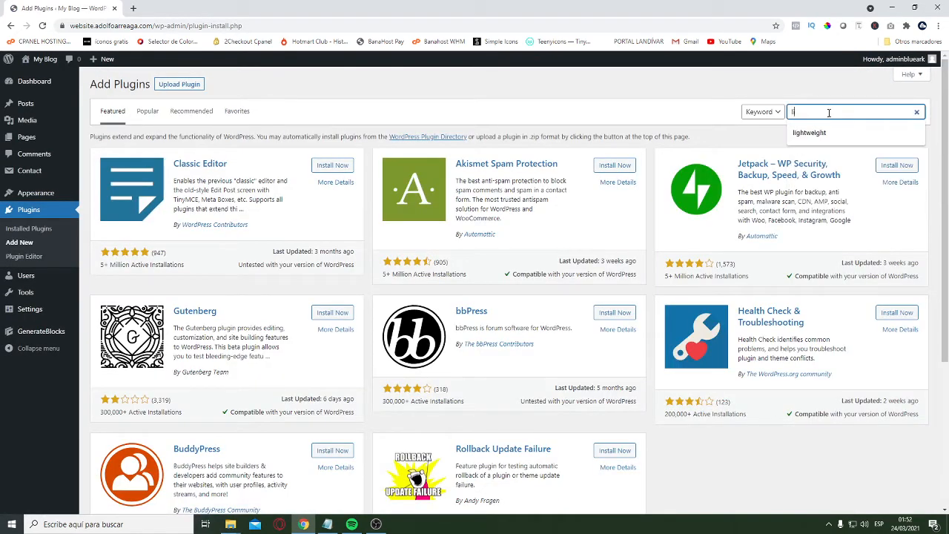
text(ightweight social)
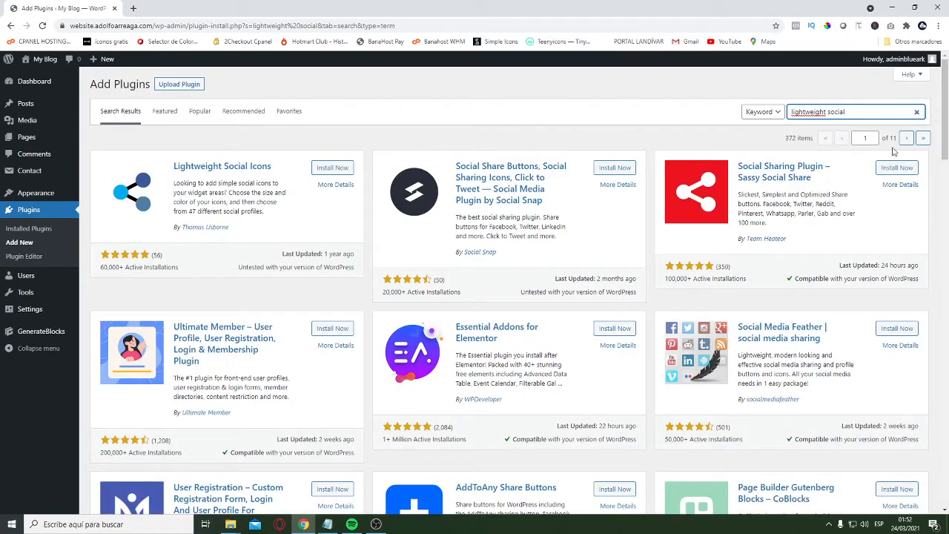
drag(851, 112, 745, 116)
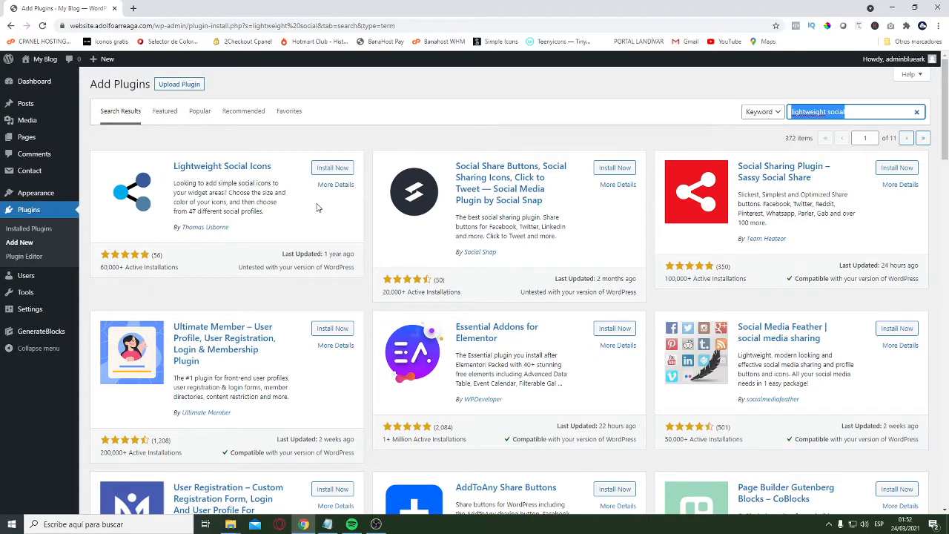
click(332, 168)
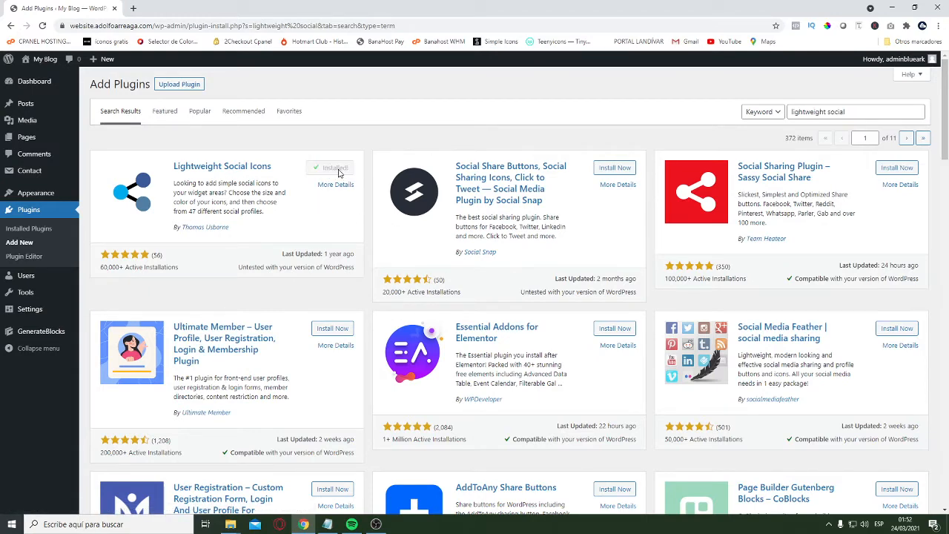
click(335, 168)
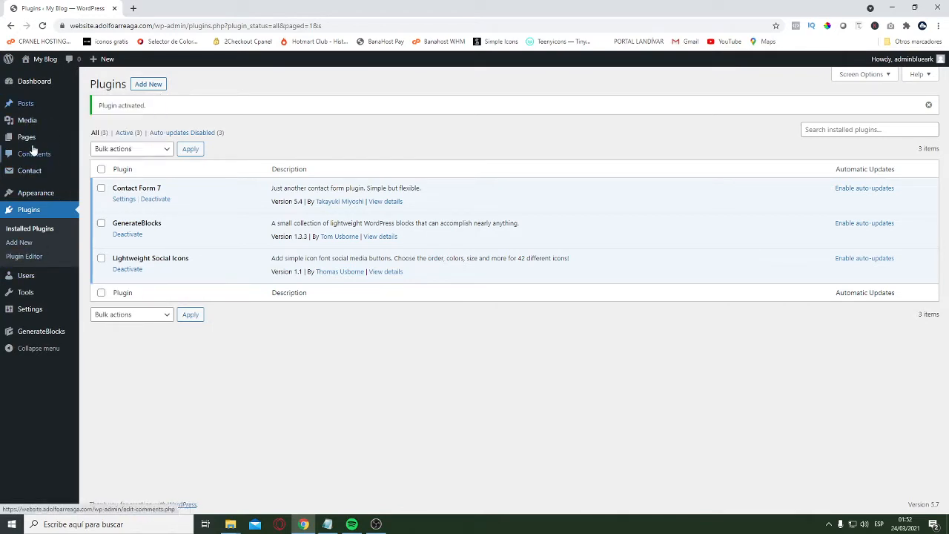
Move both existing pages, Privacy Policy and Sample Page, to the trash in one bulk action
click(67, 141)
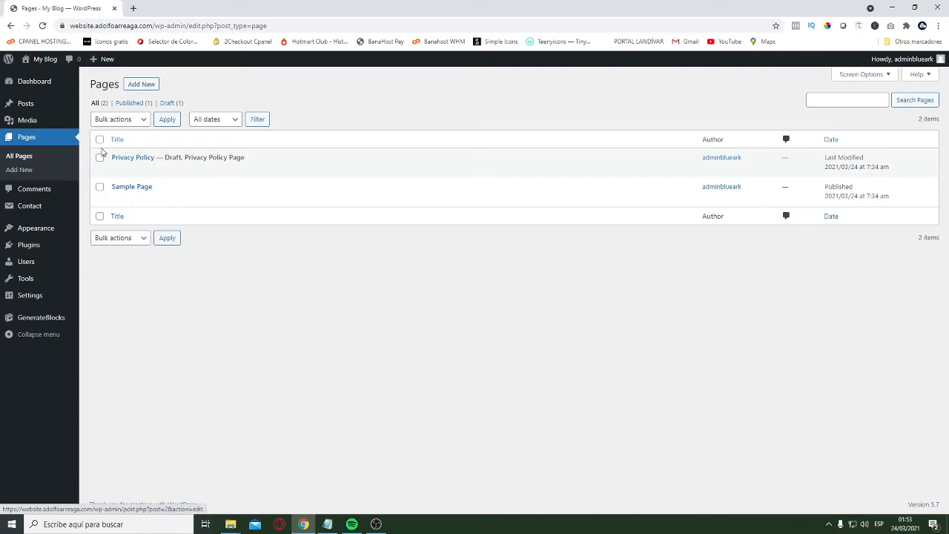
click(99, 139)
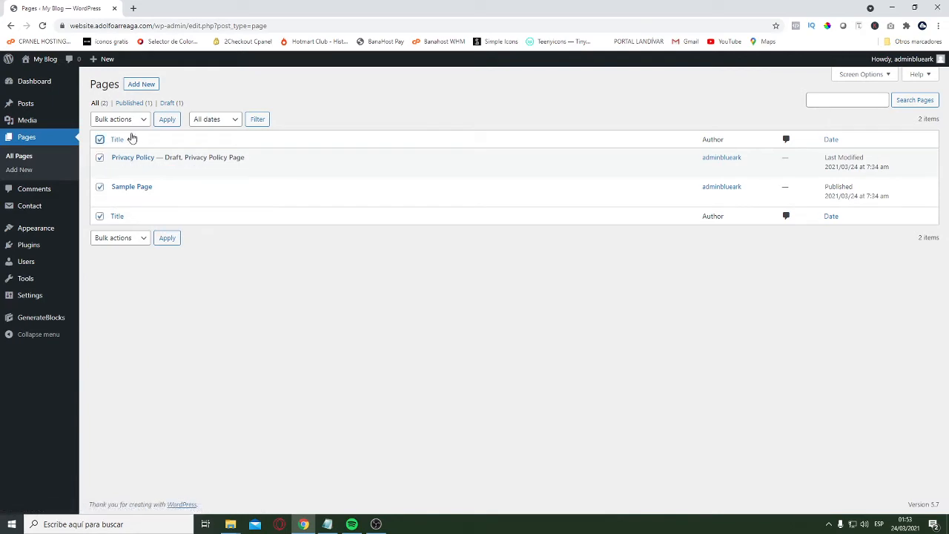
click(121, 121)
click(116, 152)
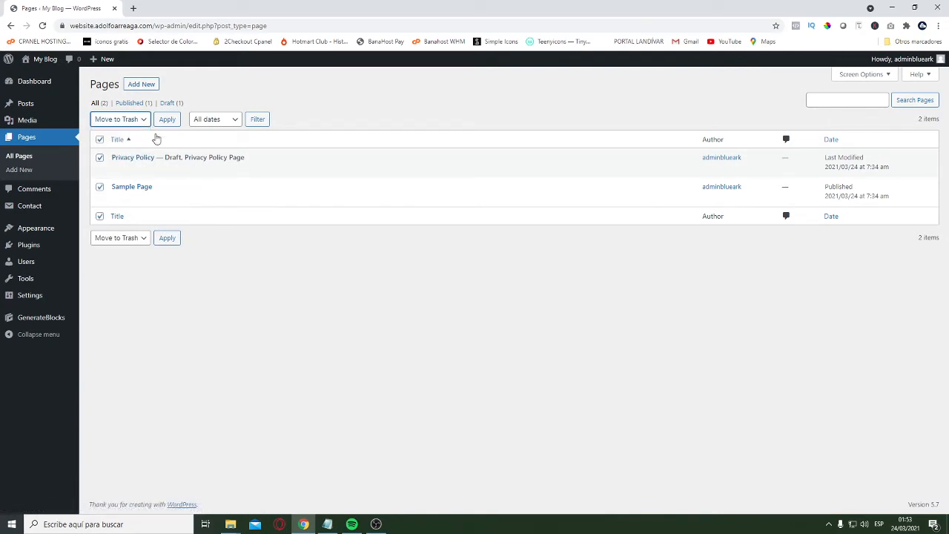
click(167, 119)
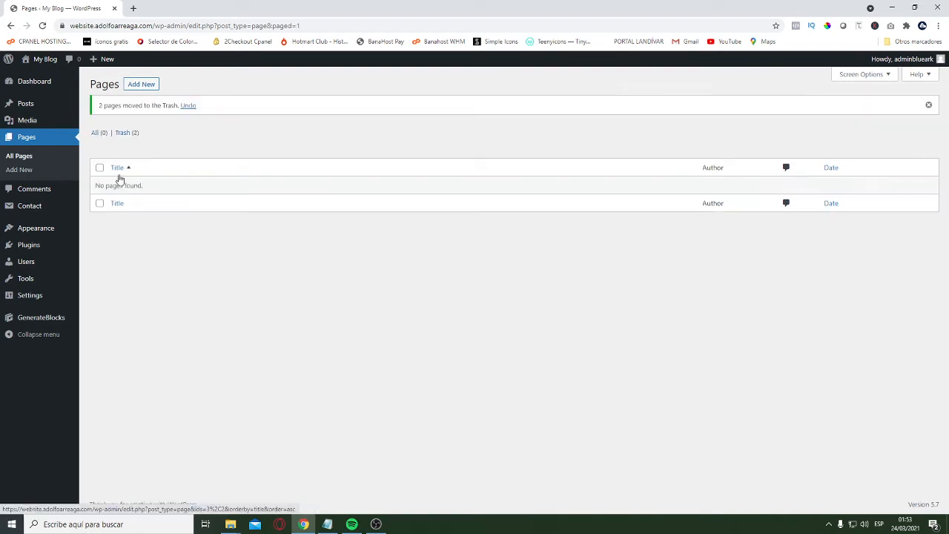
Add a new page titled "Home", publish it, and return to the list of pages
click(141, 86)
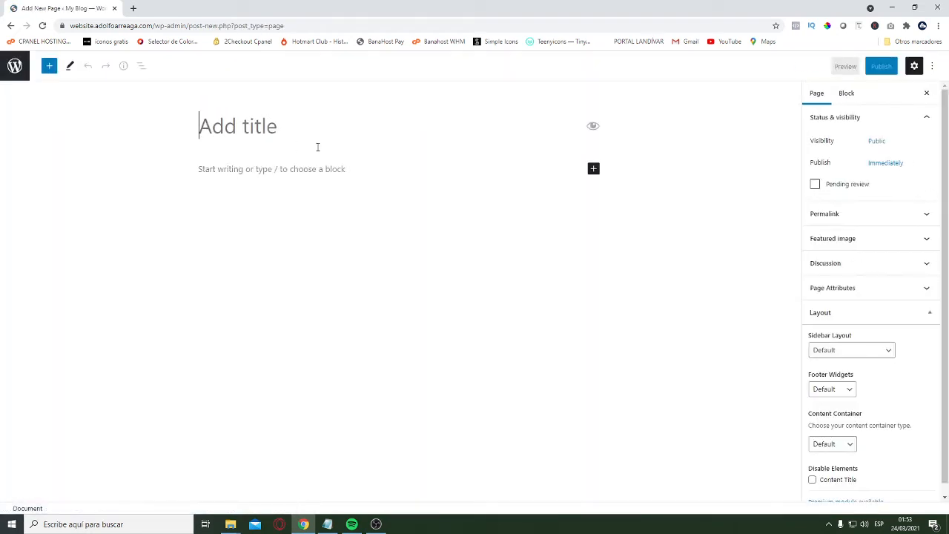
text(Home)
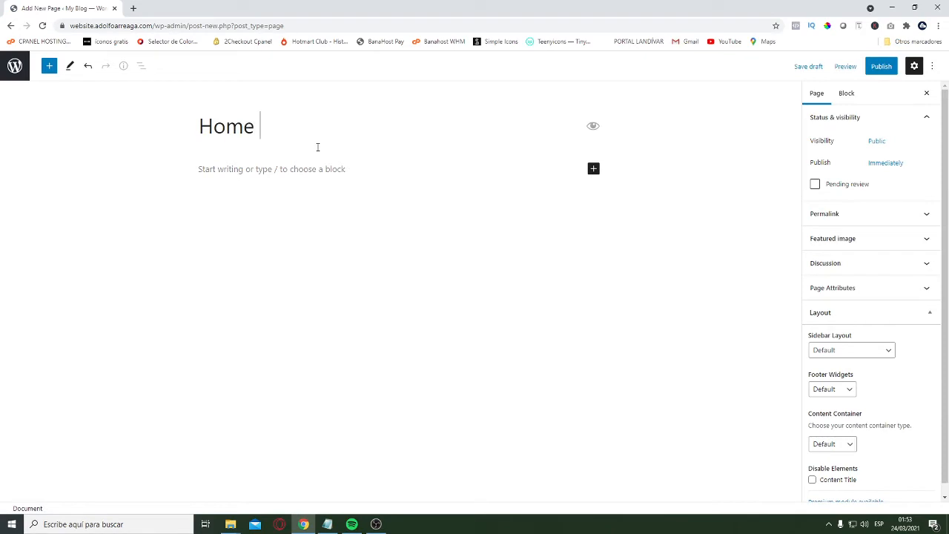
click(881, 66)
click(850, 66)
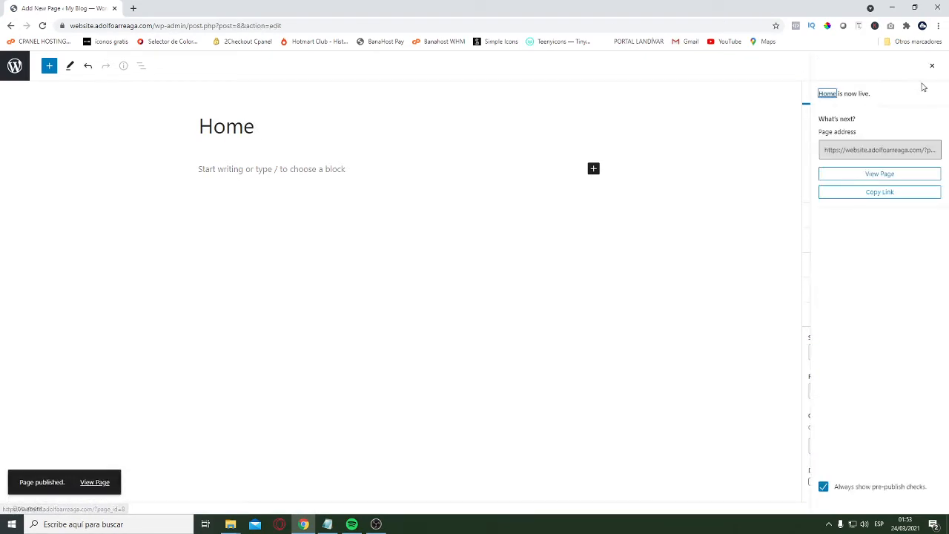
click(925, 89)
click(14, 65)
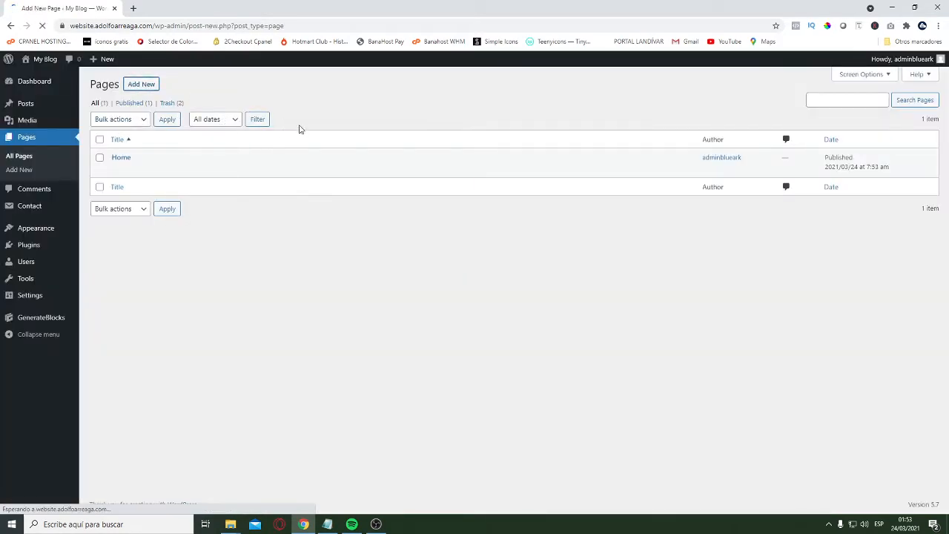
Add a new page titled "About Us", publish it, and go back to the page list
text(About Us)
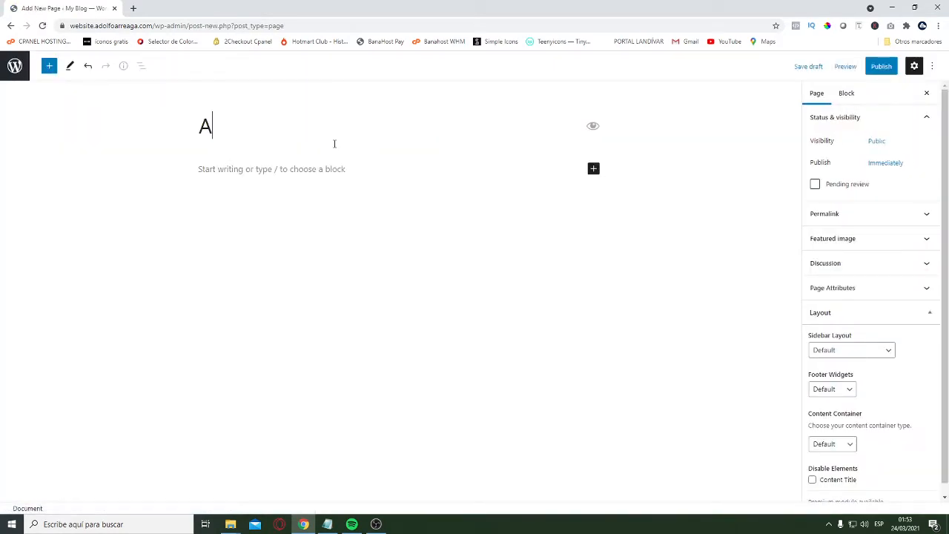
click(881, 66)
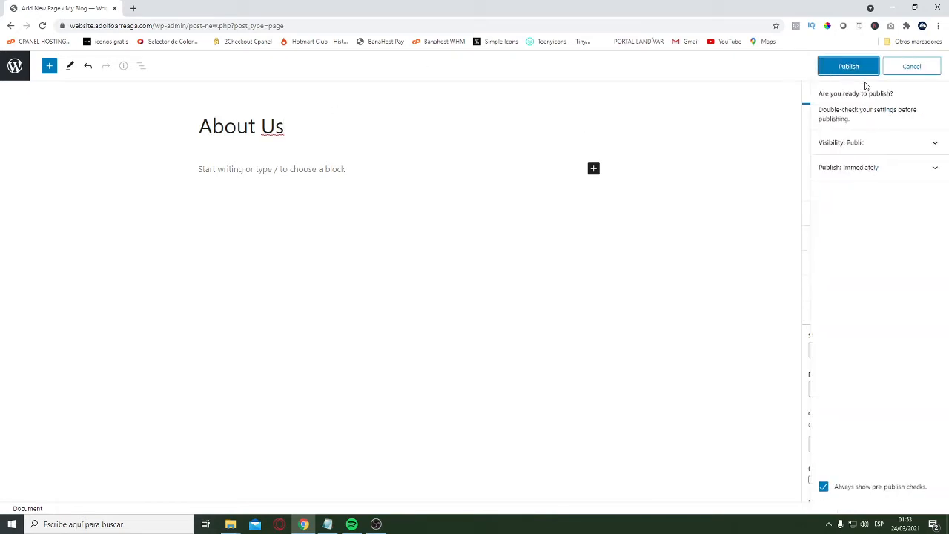
click(848, 67)
click(21, 72)
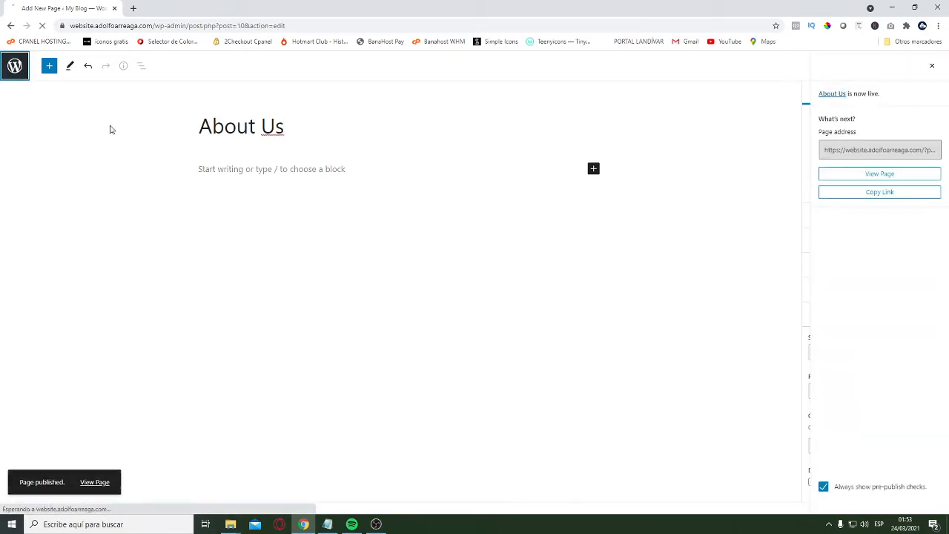
Create and publish a new page titled "Services", then return to the page list
click(141, 84)
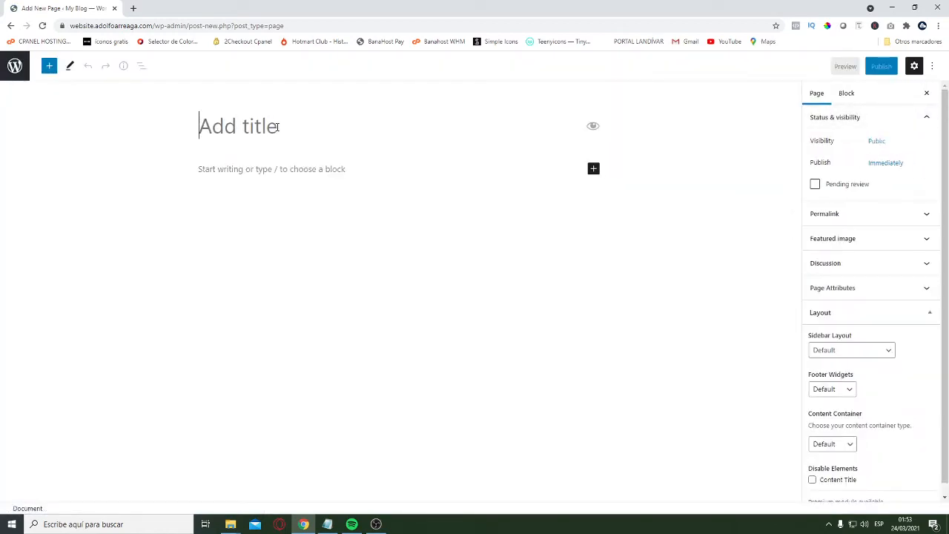
text(Services)
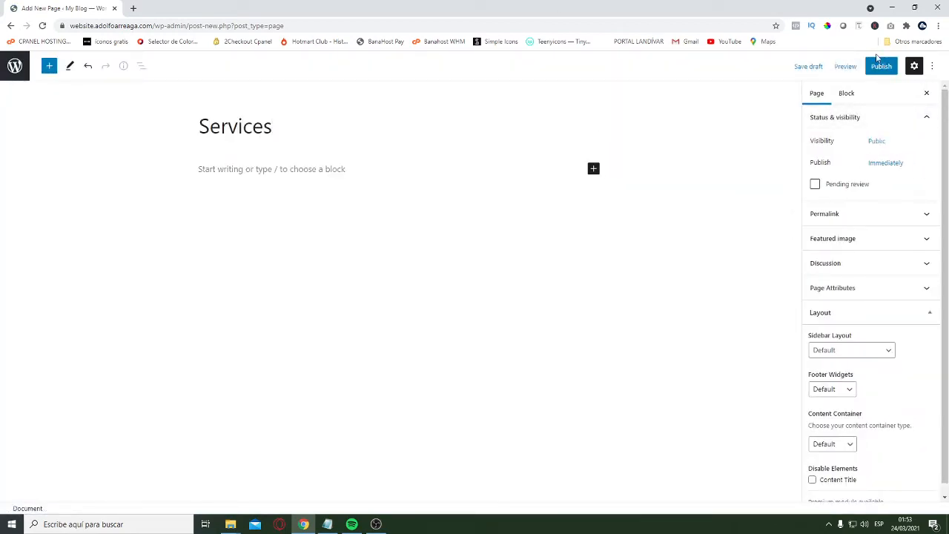
click(881, 66)
click(848, 66)
click(15, 66)
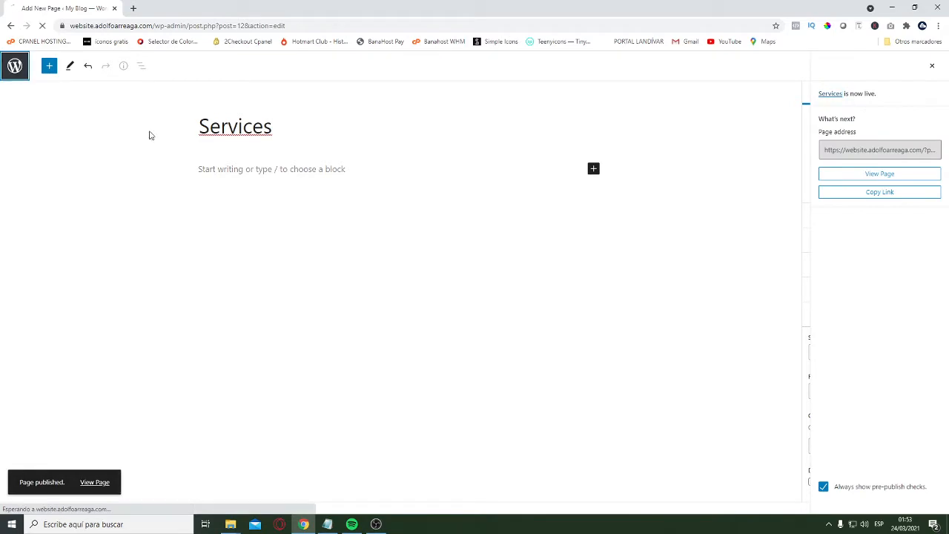
Create and publish a new page titled "Contact", then return to the page list
click(141, 84)
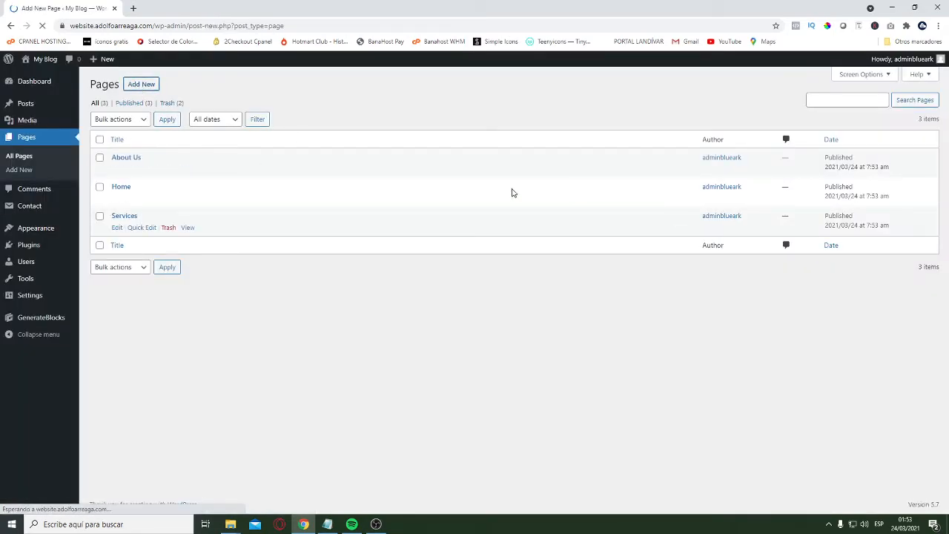
text(Contact)
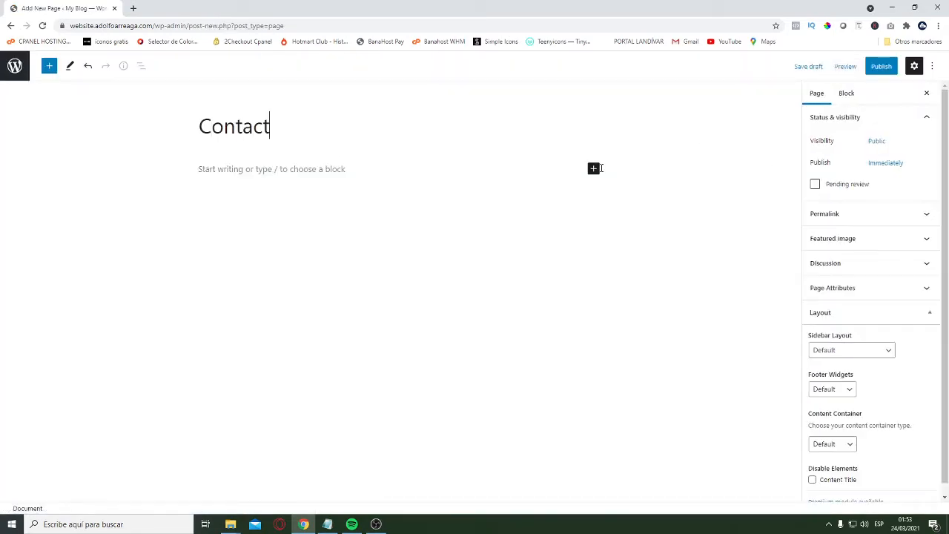
click(881, 66)
click(848, 66)
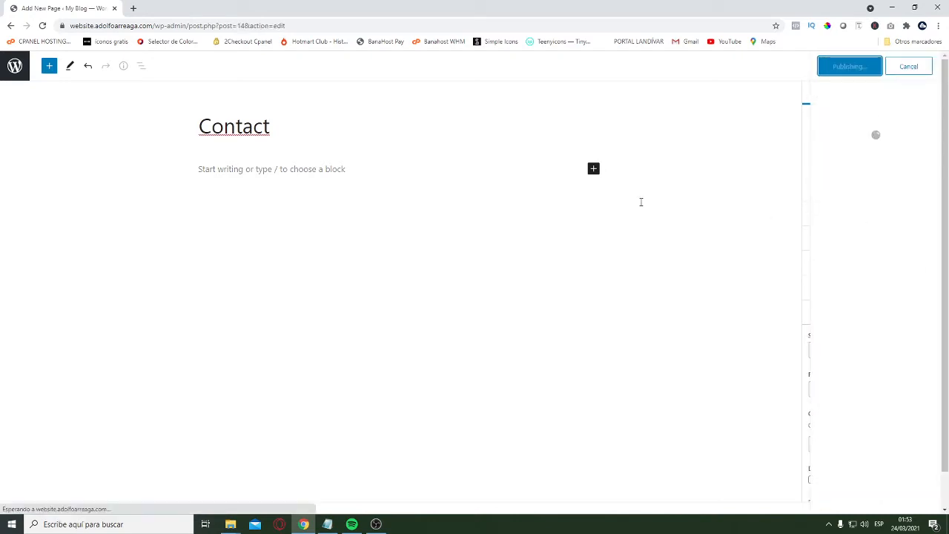
click(14, 66)
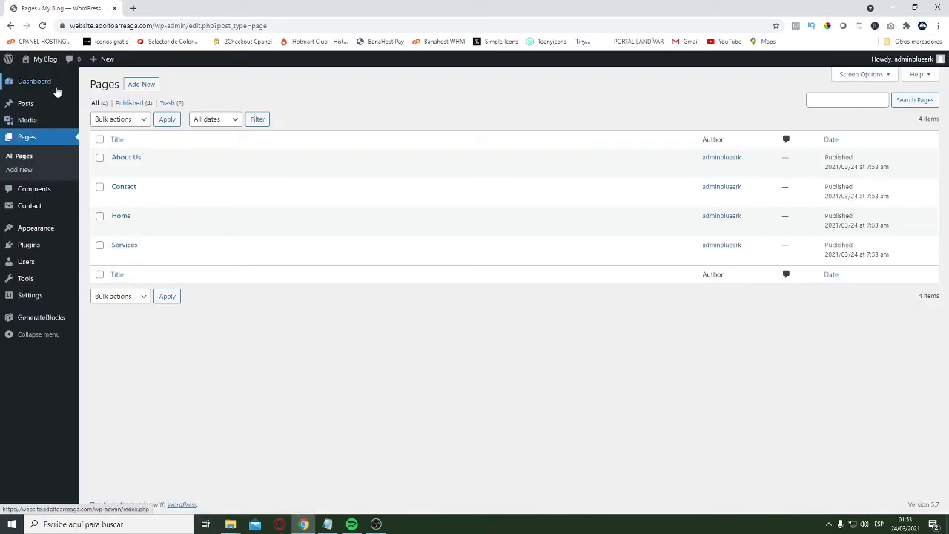
In the theme Customizer, make the homepage display the static page Home and publish the change
mouse_move(47, 230)
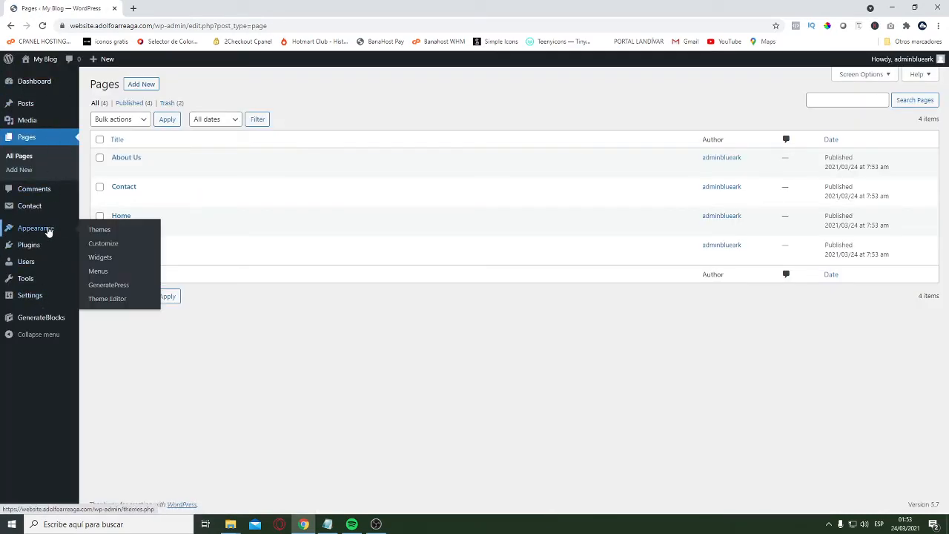
click(114, 291)
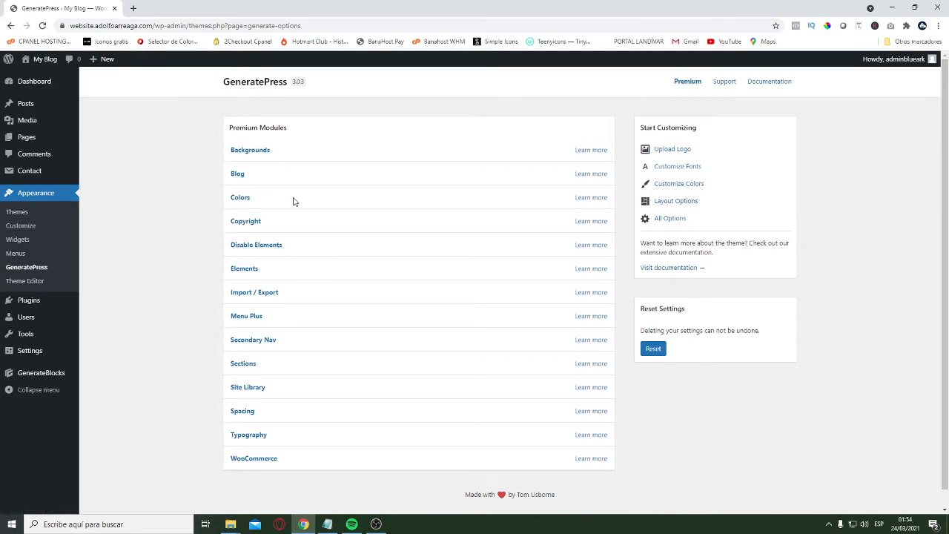
click(37, 227)
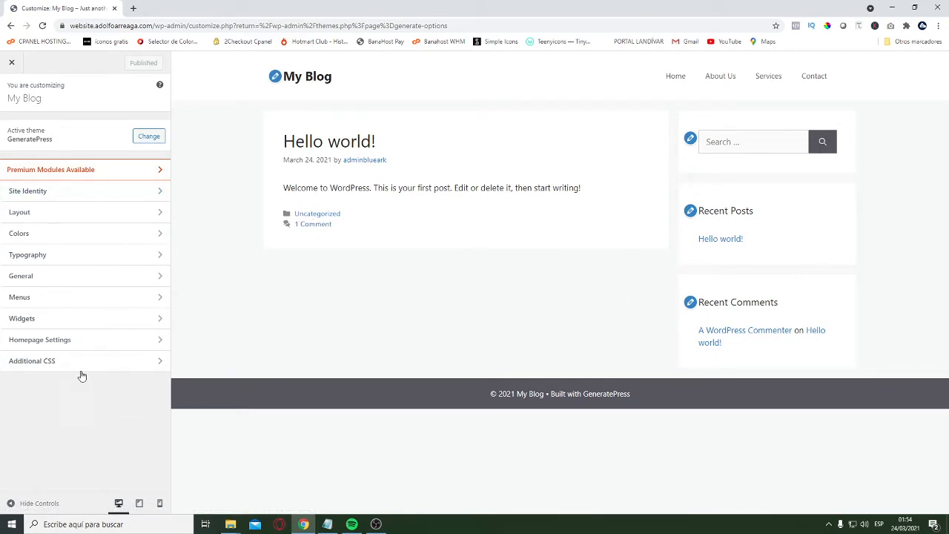
click(79, 341)
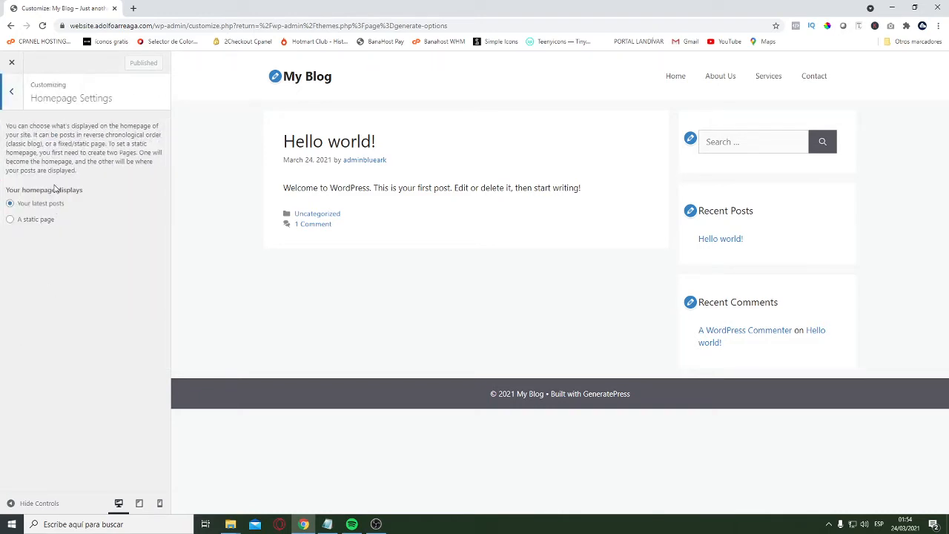
click(30, 220)
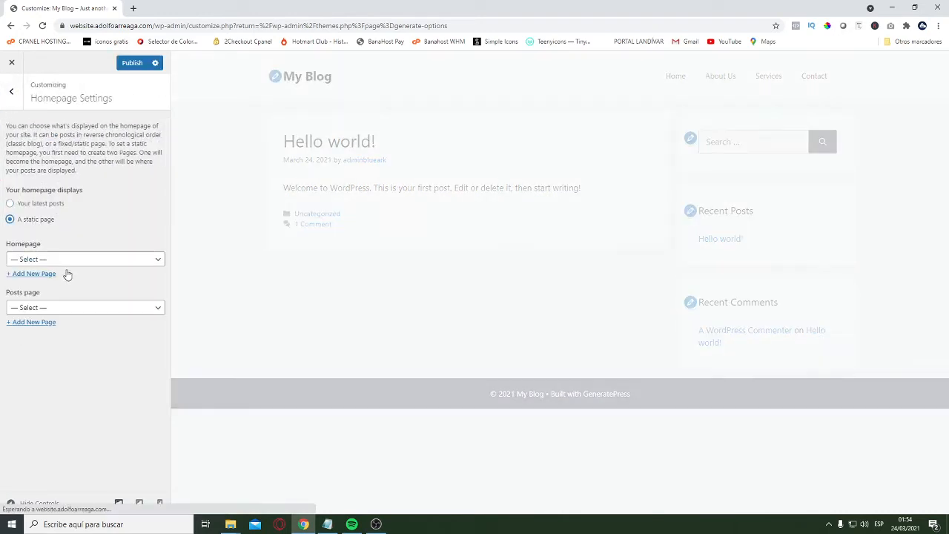
click(62, 261)
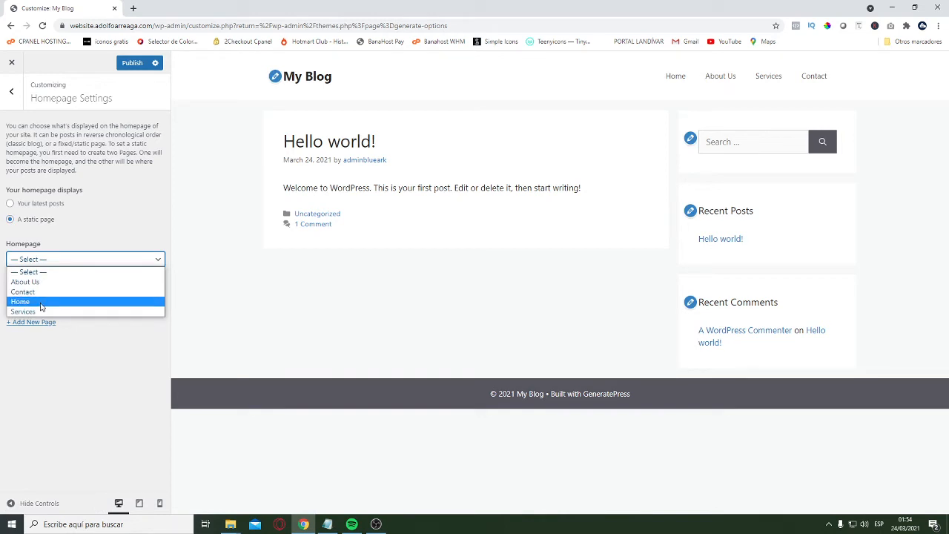
click(67, 300)
click(126, 65)
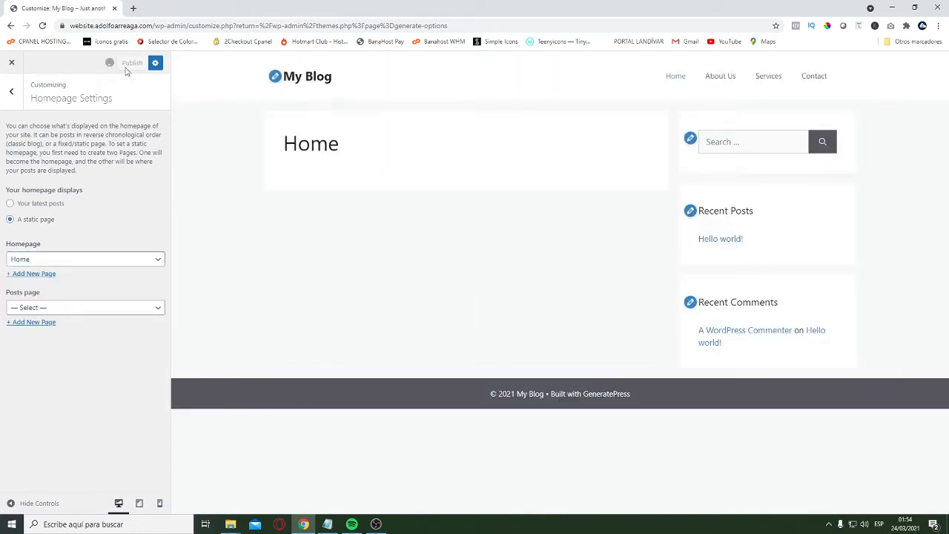
click(11, 91)
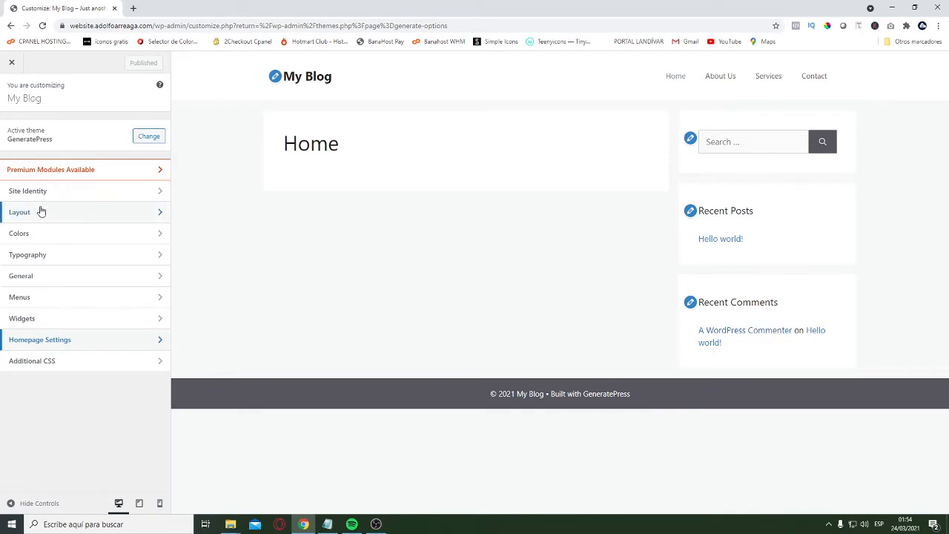
Set the general Sidebar Layout to Content (no sidebars) and publish it
click(72, 214)
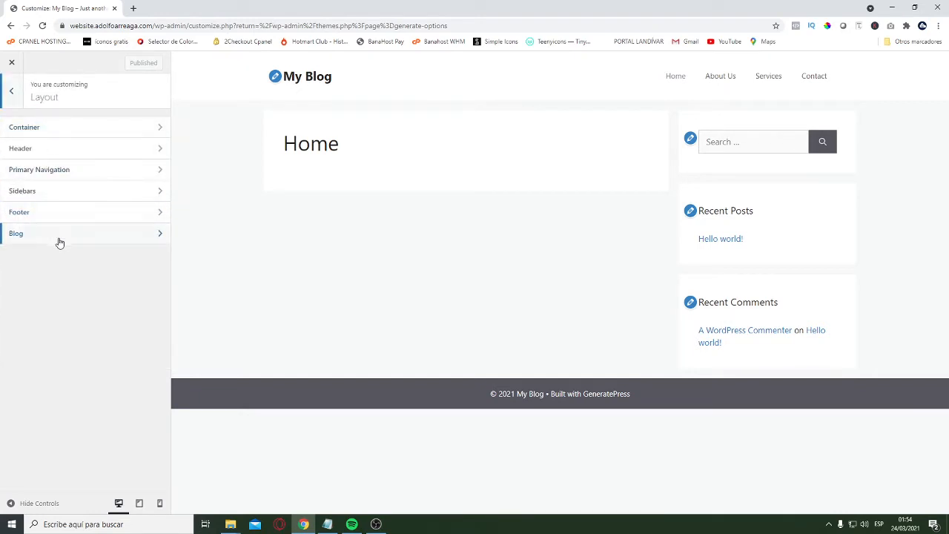
click(62, 194)
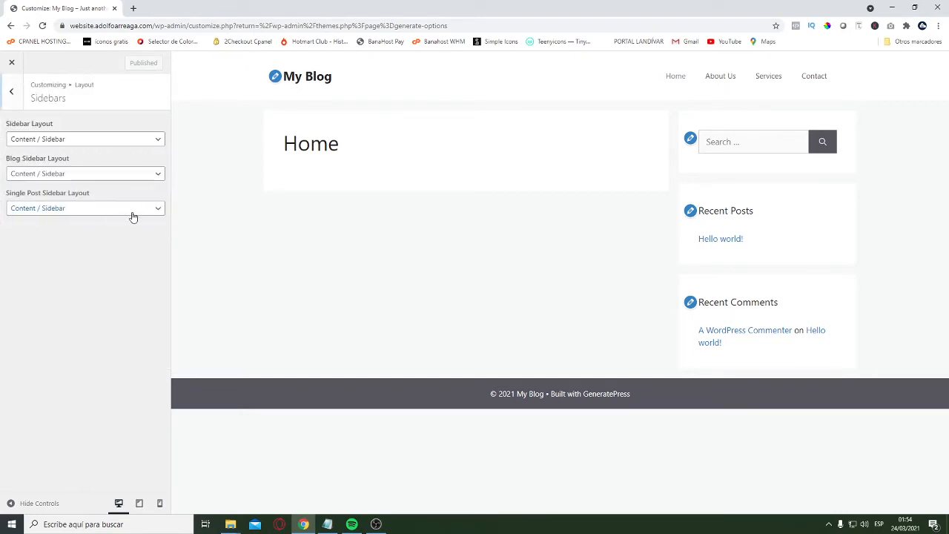
click(43, 140)
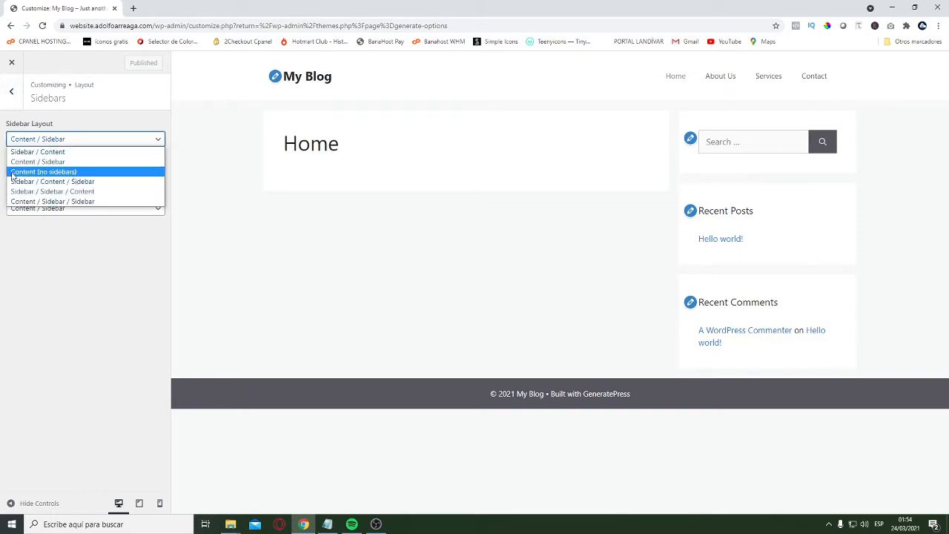
click(49, 175)
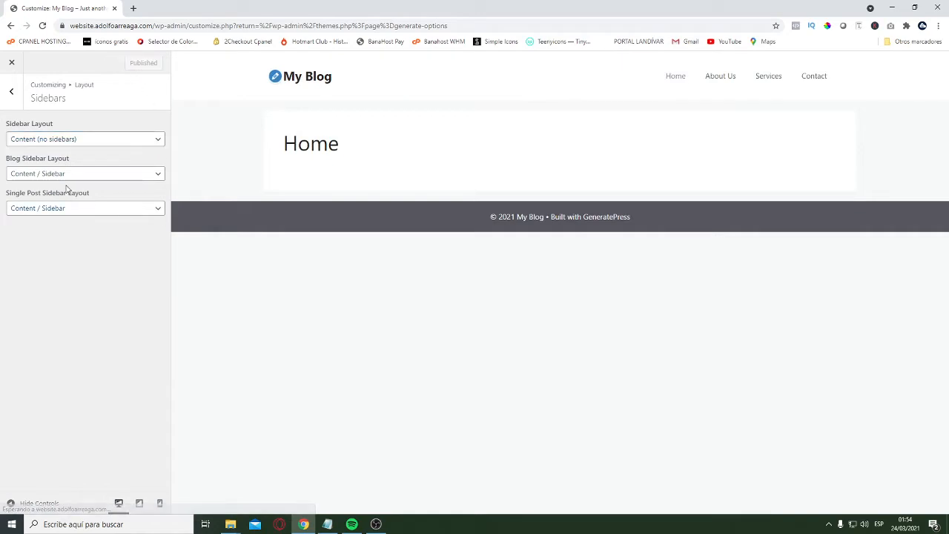
click(11, 91)
click(11, 93)
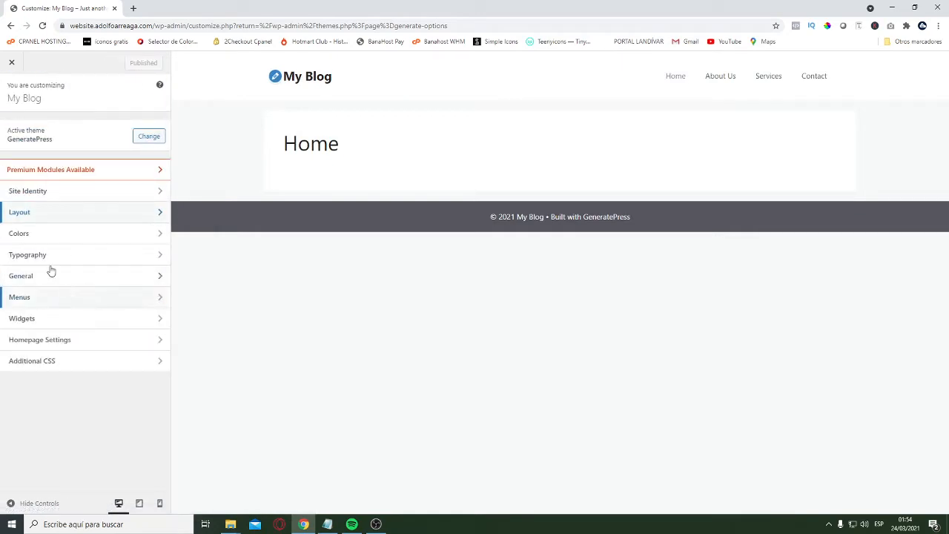
Change the site's background color to white, #ffffff, and publish the change
click(44, 235)
click(41, 140)
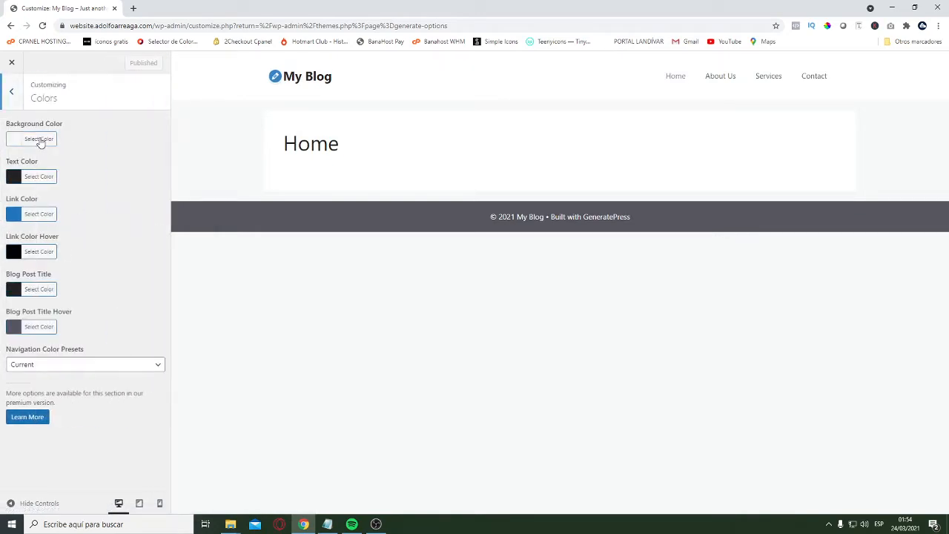
double_click(77, 138)
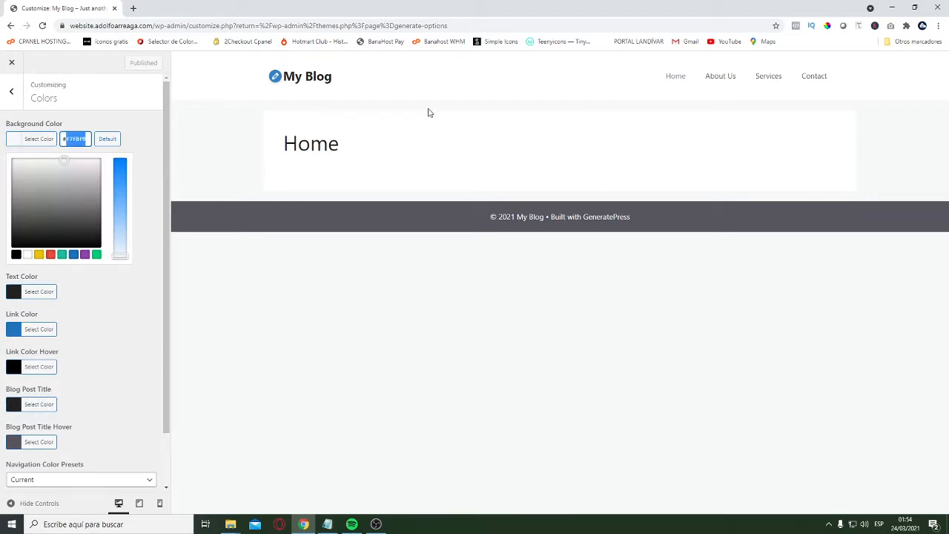
text(ffffff)
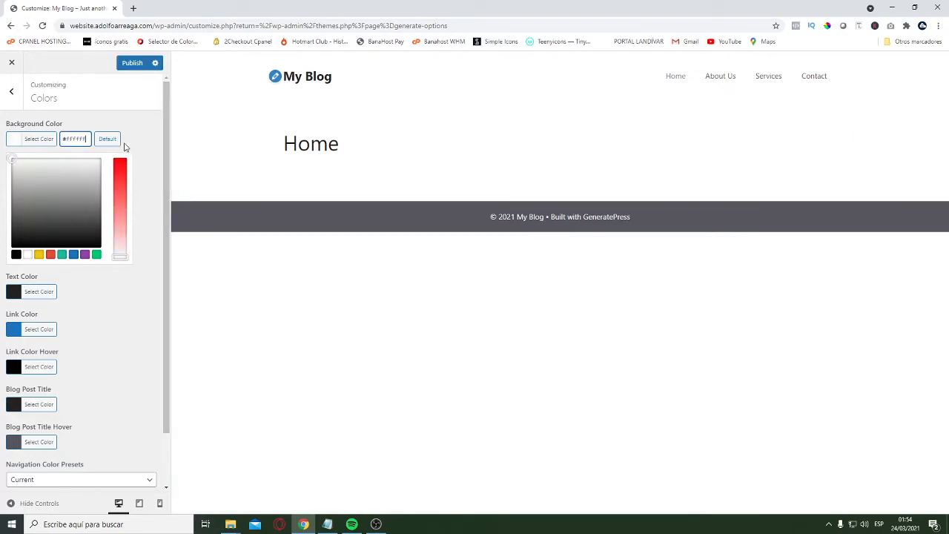
click(309, 163)
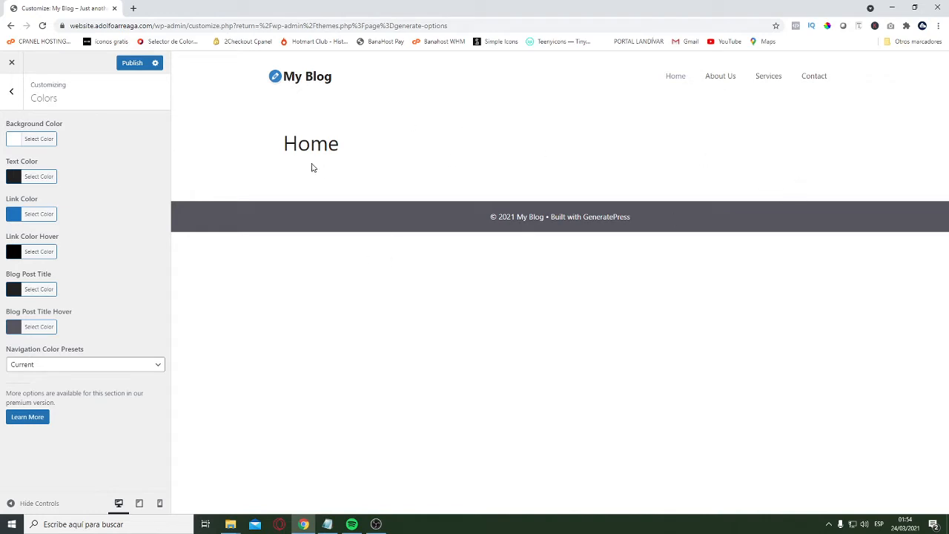
click(11, 91)
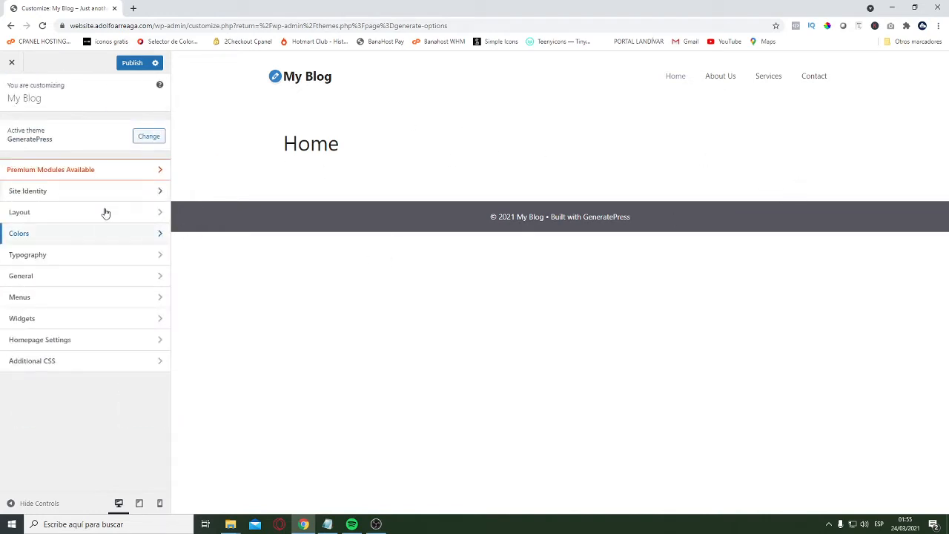
click(132, 62)
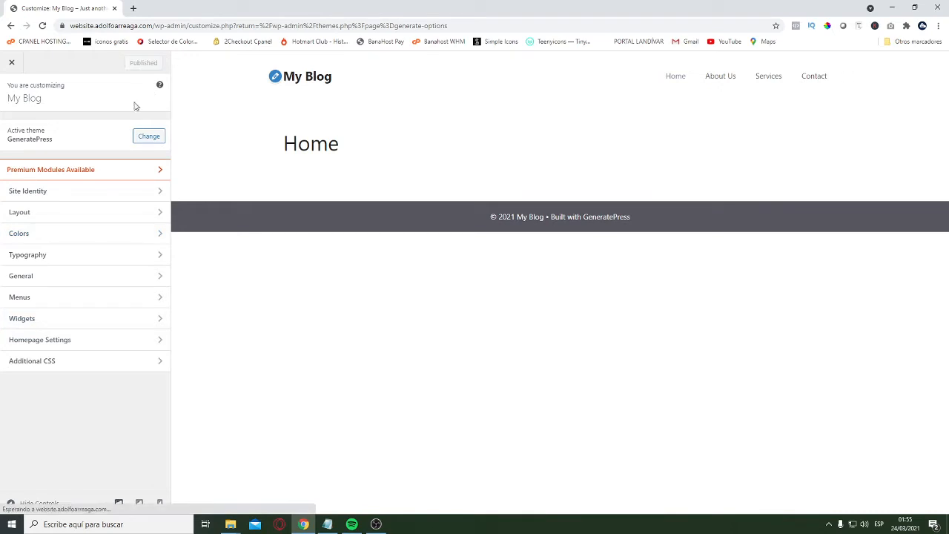
Leave the Customizer and open the Home page for editing from the page list
click(11, 62)
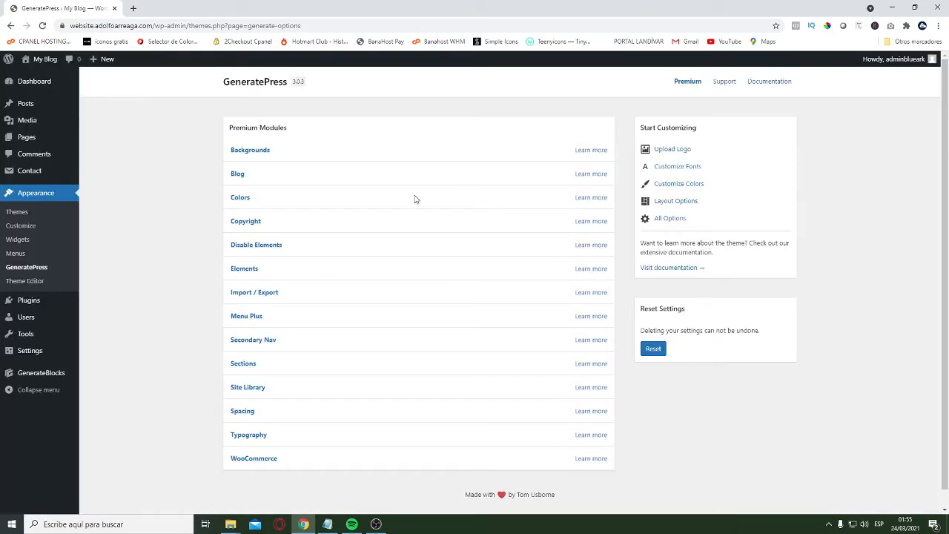
click(46, 138)
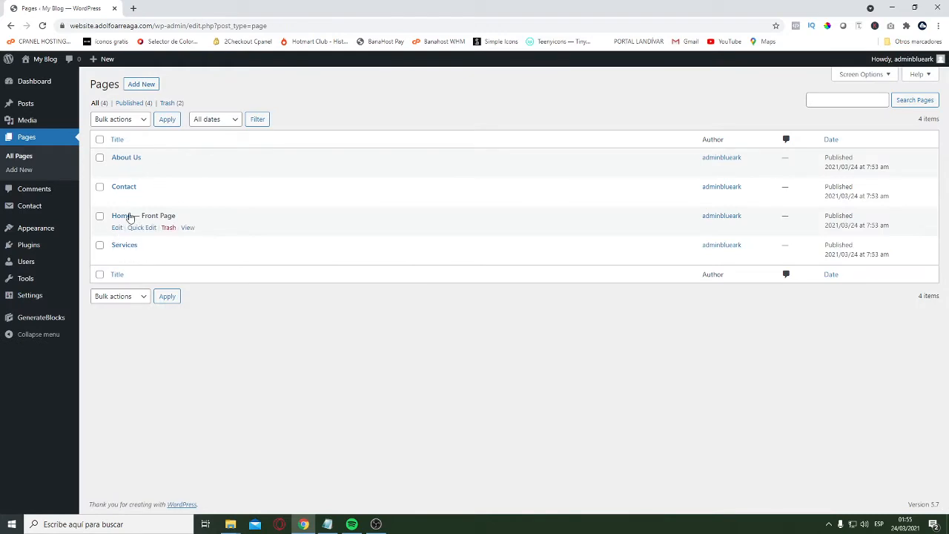
click(118, 228)
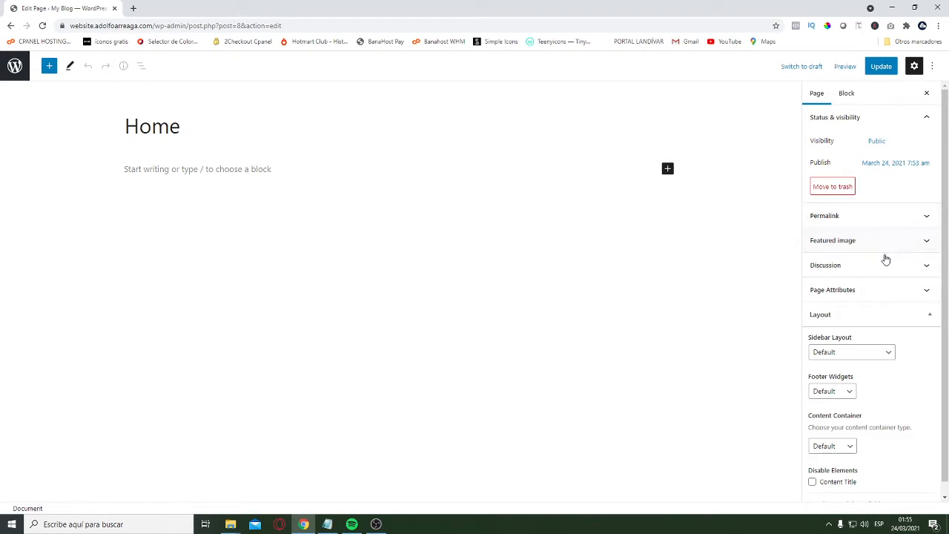
Set the Home page's content container to Full Width and disable its content title
scroll(882, 281, down, 1)
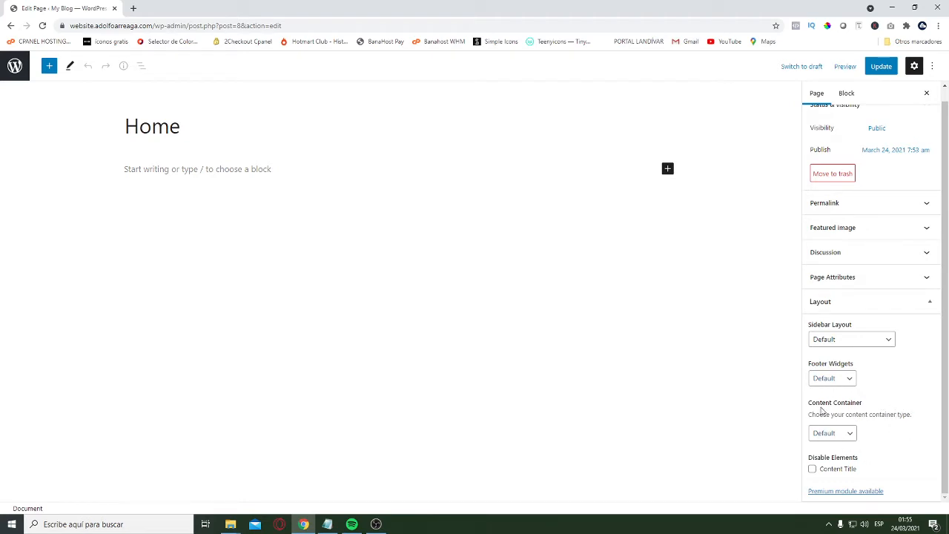
click(848, 439)
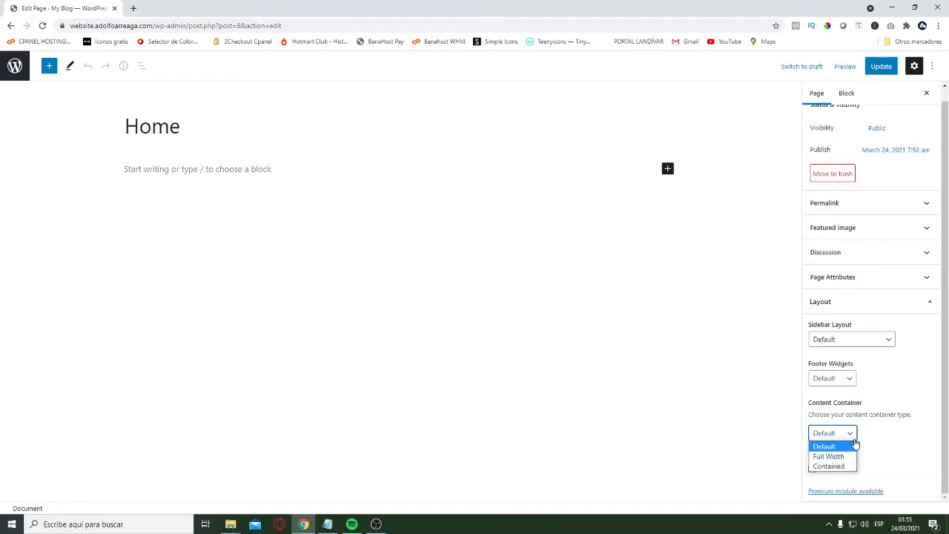
click(829, 454)
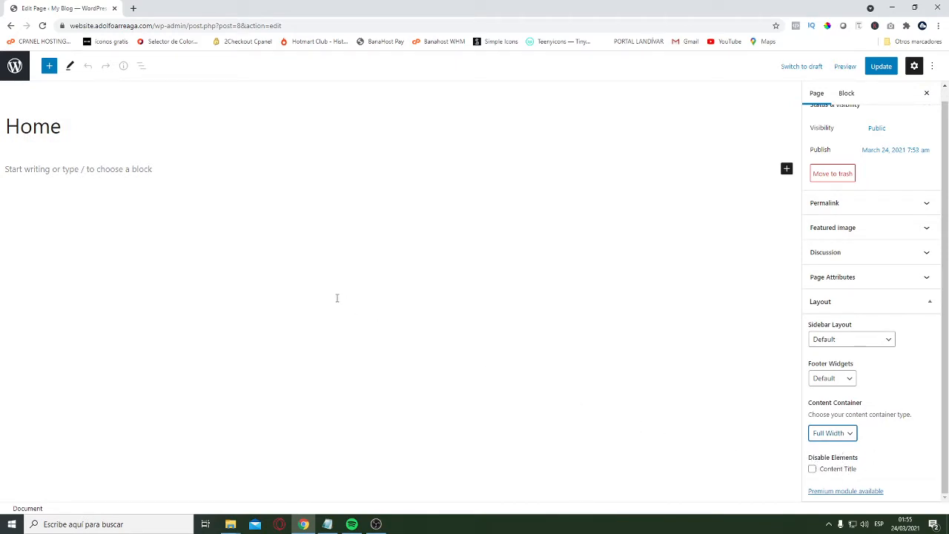
click(812, 469)
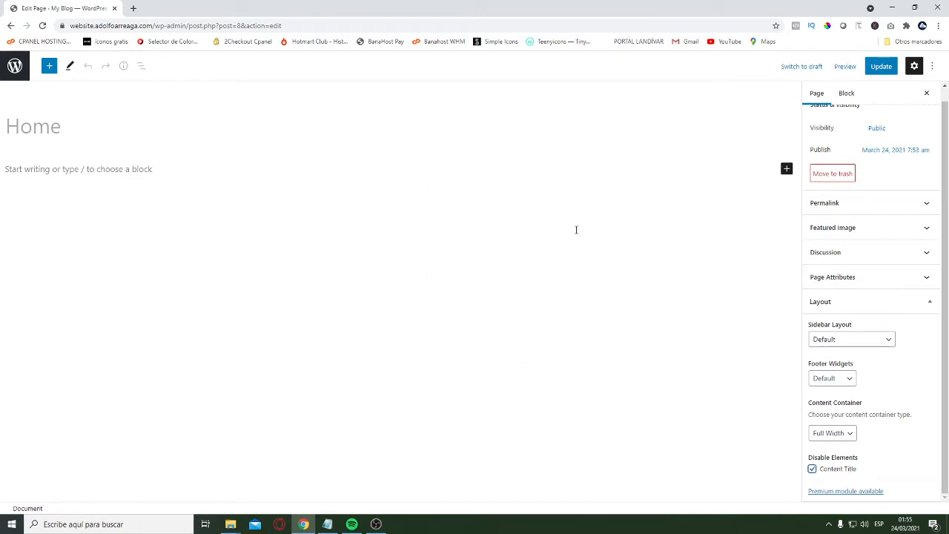
Search the web for "LOREM IPSUM TEXT" in a new browser tab and open the lipsum.com generator site
key(ctrl+t)
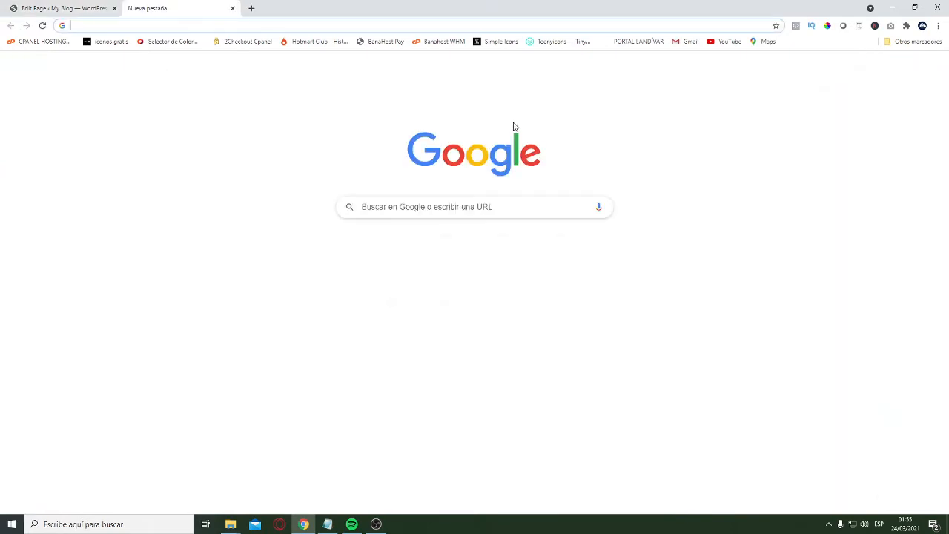
text(LOREM IP)
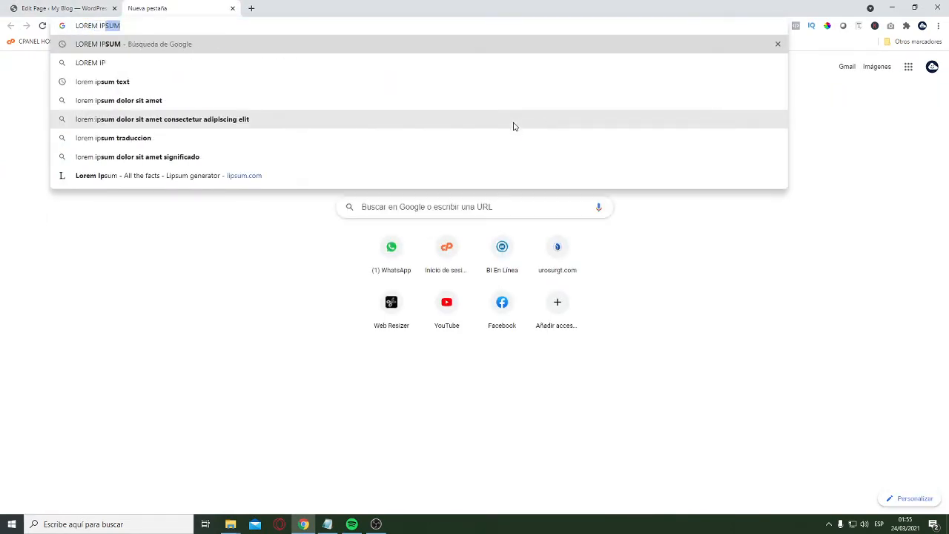
text(SUM TEXT)
key(Return)
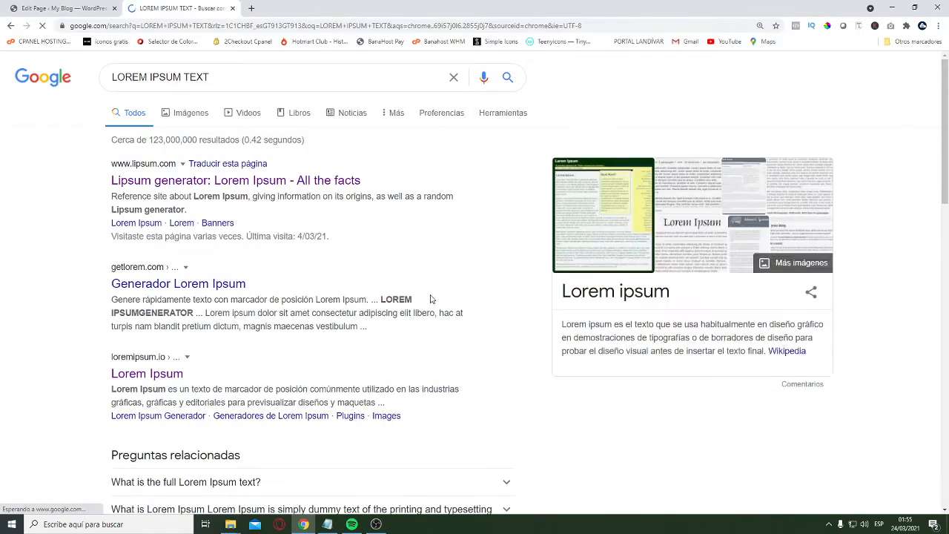
click(226, 184)
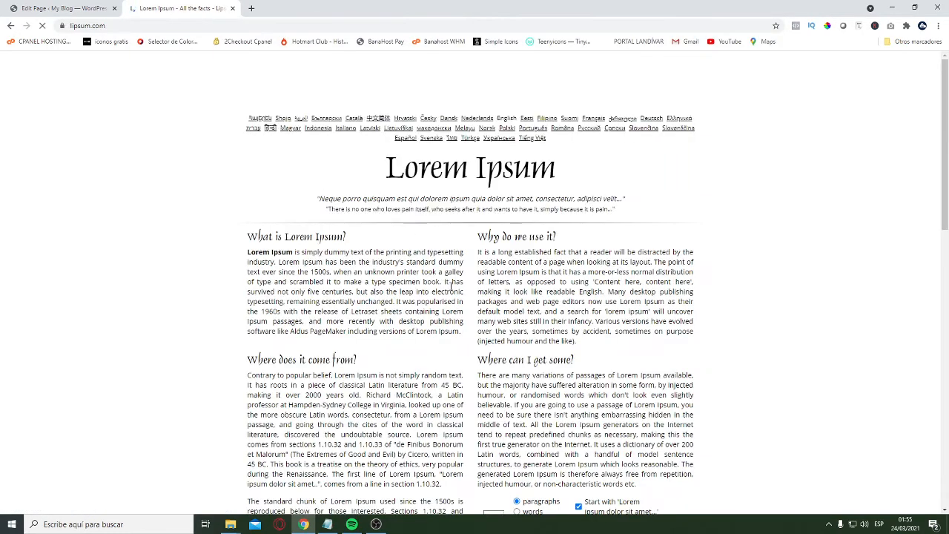
Copy the standard Lorem Ipsum passage used since the 1500s and paste it at the end of the Notepad notes
scroll(491, 313, down, 5)
scroll(491, 312, down, 4)
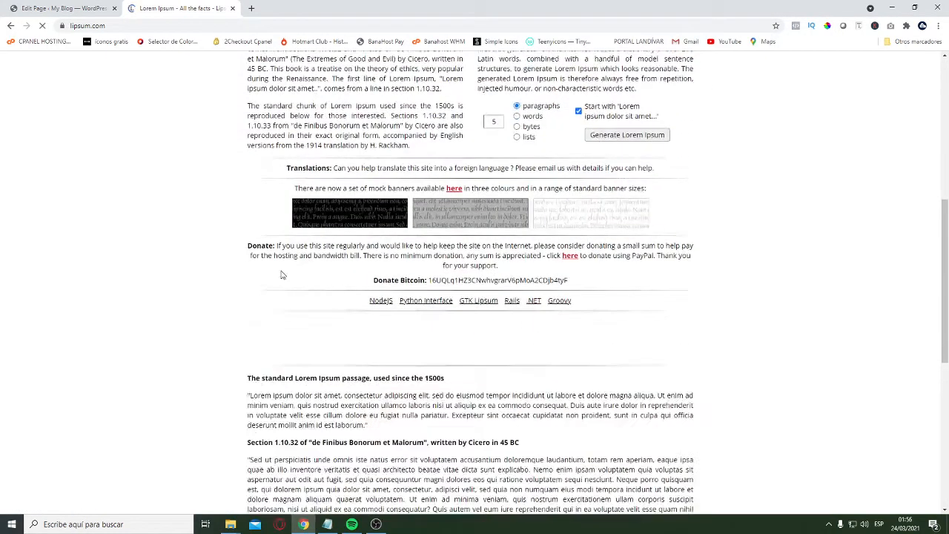
scroll(406, 340, down, 3)
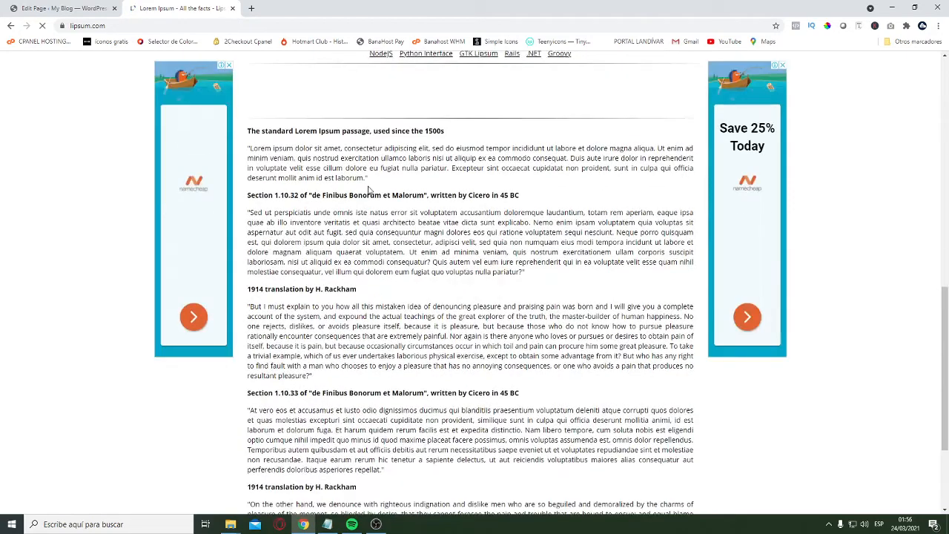
drag(367, 178, 251, 147)
key(ctrl+c)
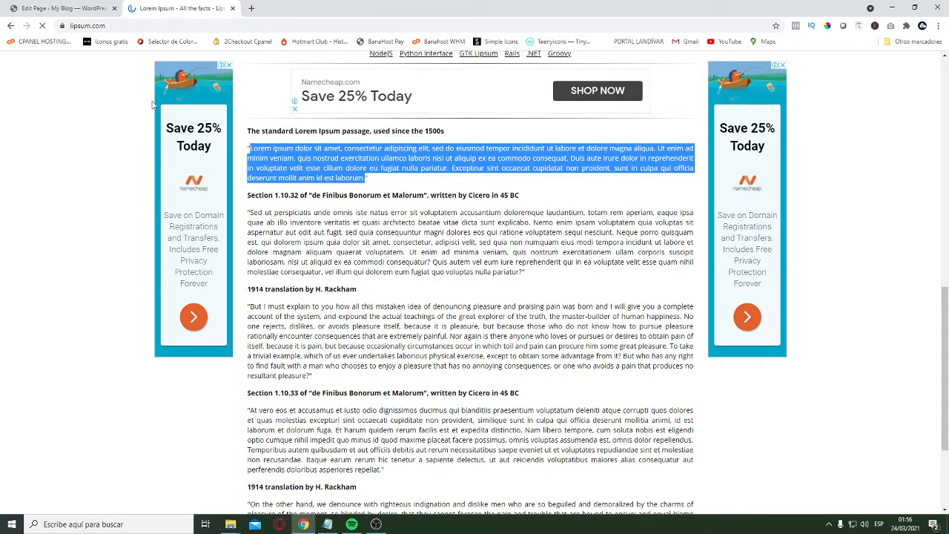
click(77, 7)
click(327, 524)
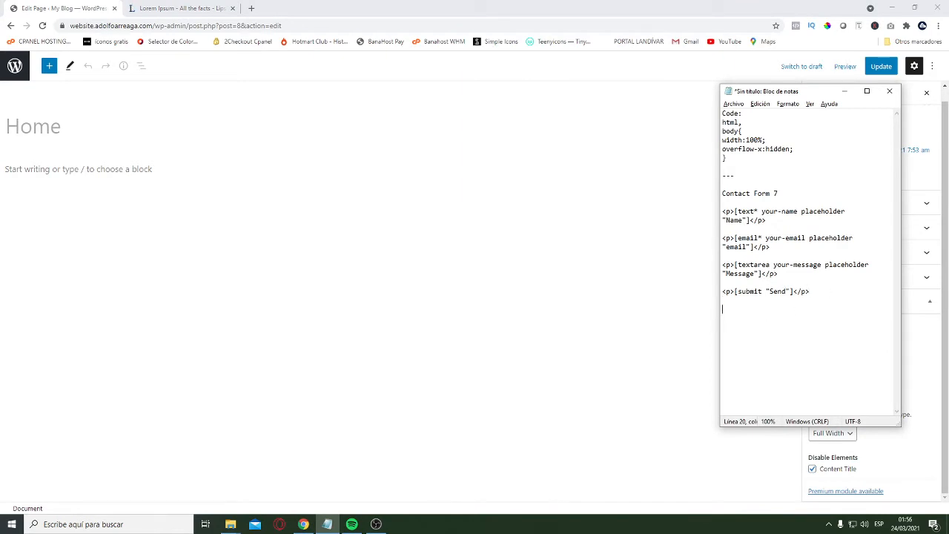
key(ctrl+v)
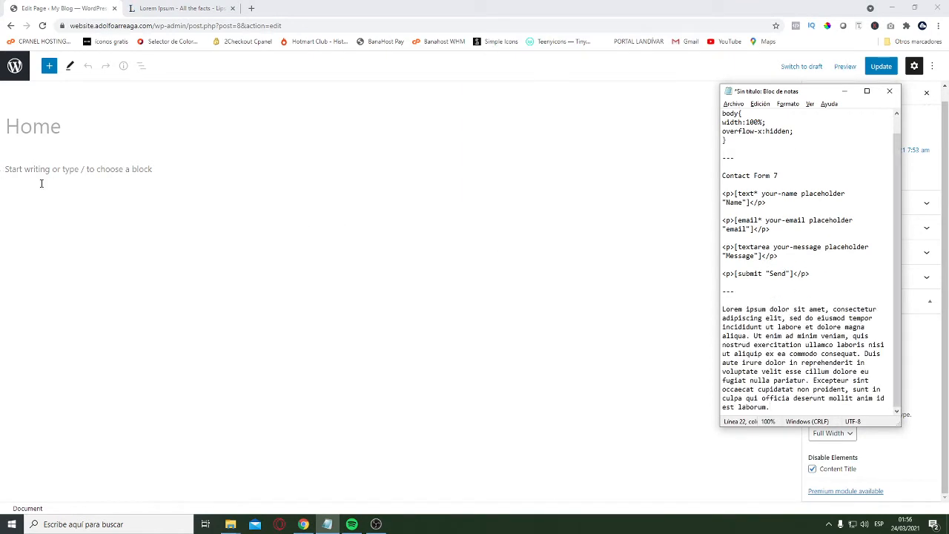
Back in the Home page editor, insert a Container block below the title and set its alignment to Full width
click(66, 176)
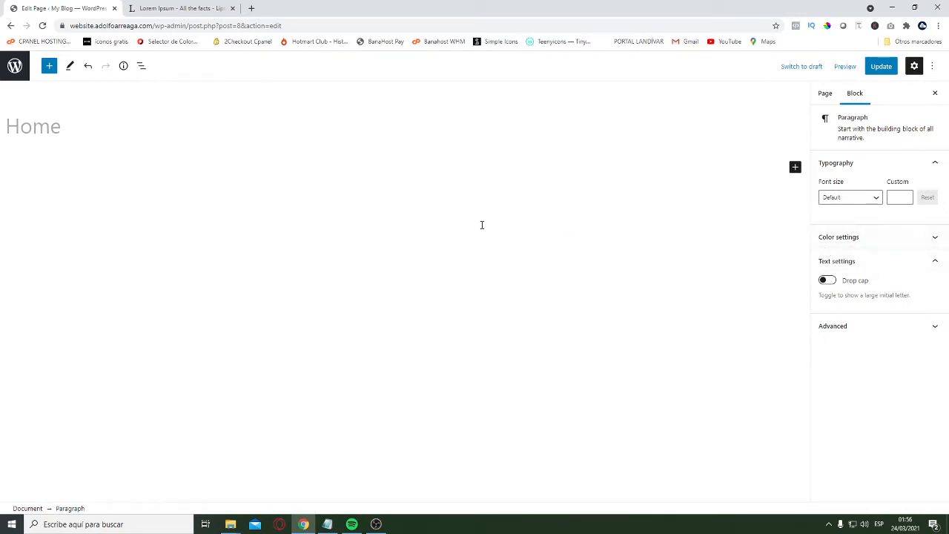
click(795, 167)
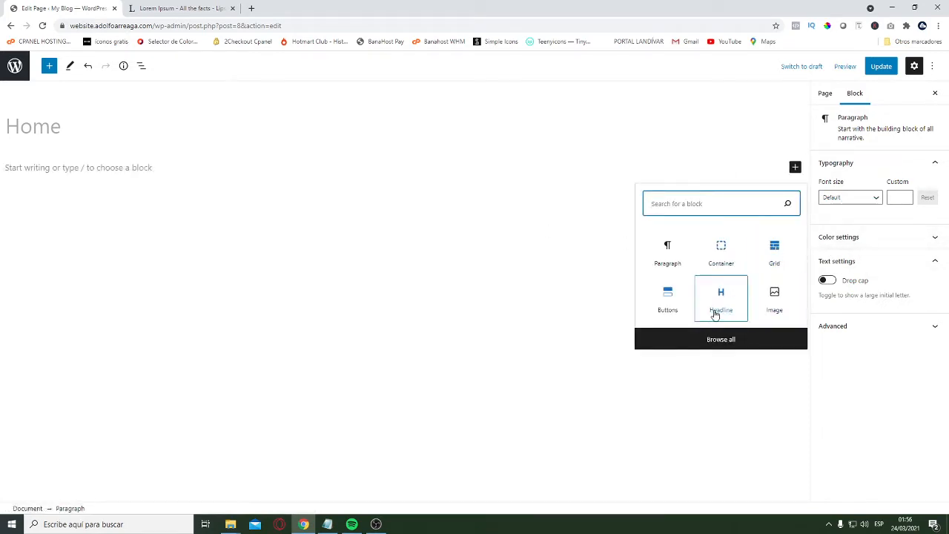
click(722, 254)
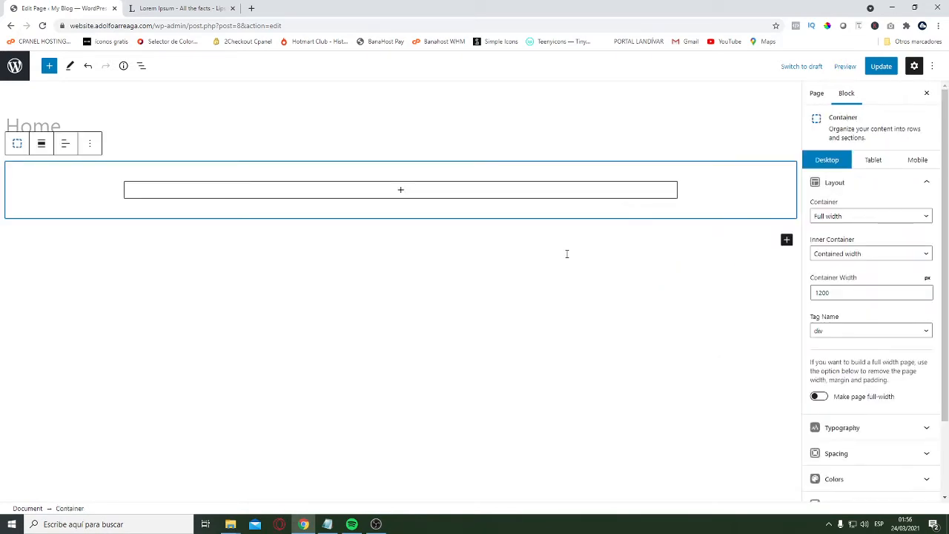
click(41, 145)
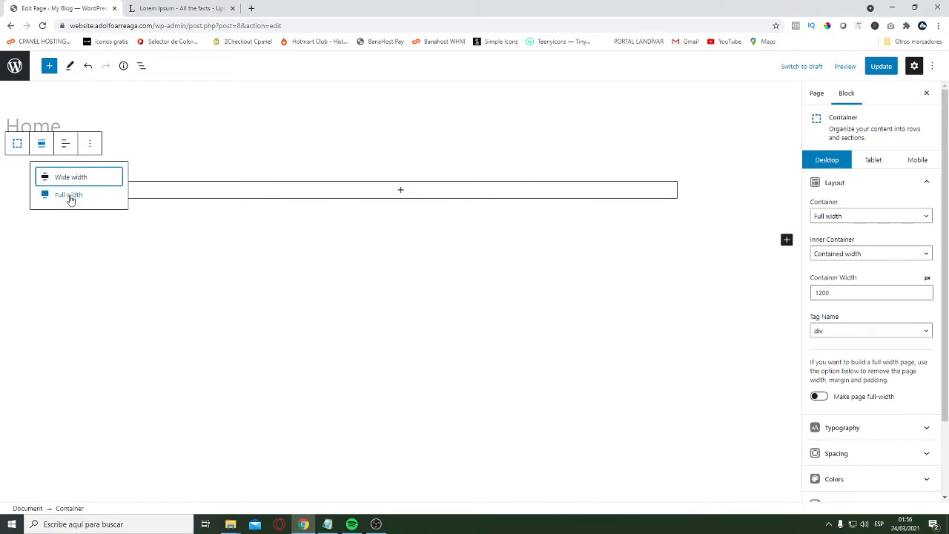
click(74, 197)
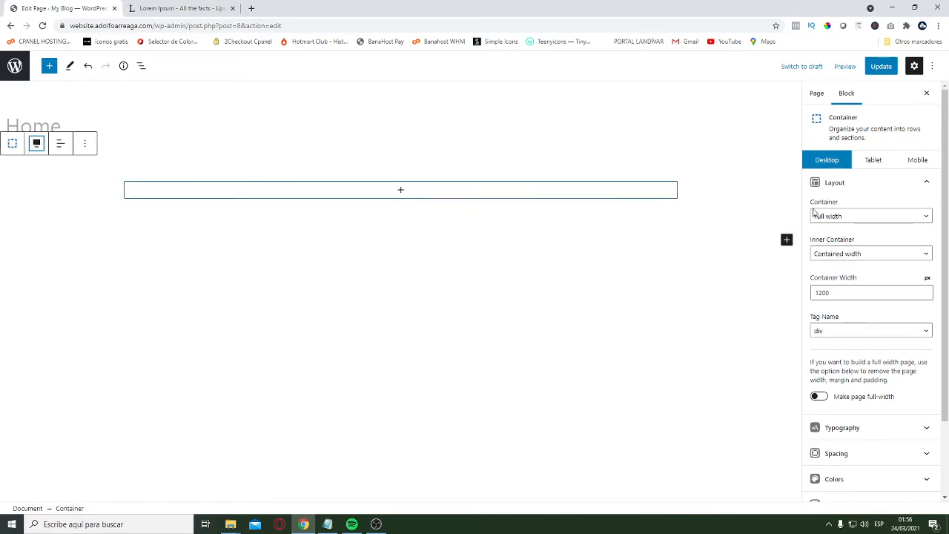
Set the container's desktop top and bottom padding to 150 px
click(858, 182)
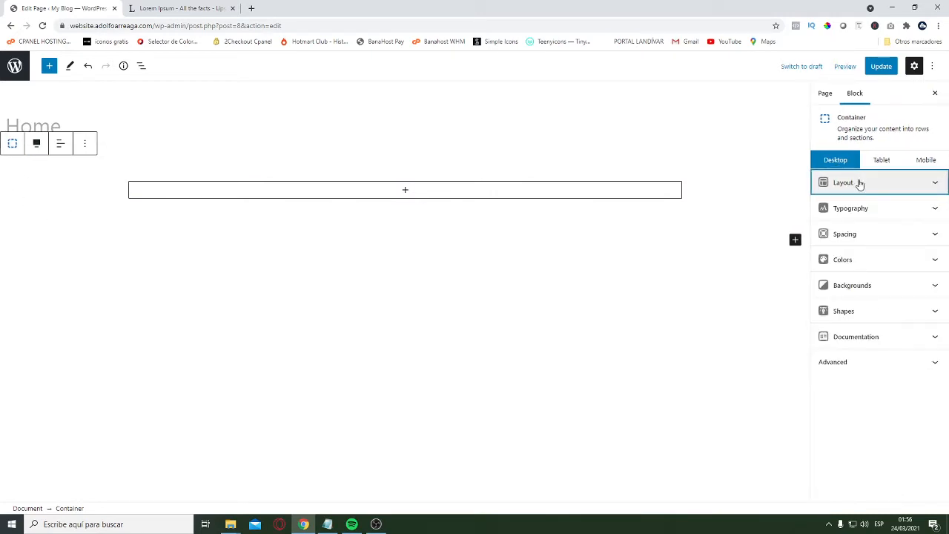
click(859, 184)
click(876, 193)
click(632, 169)
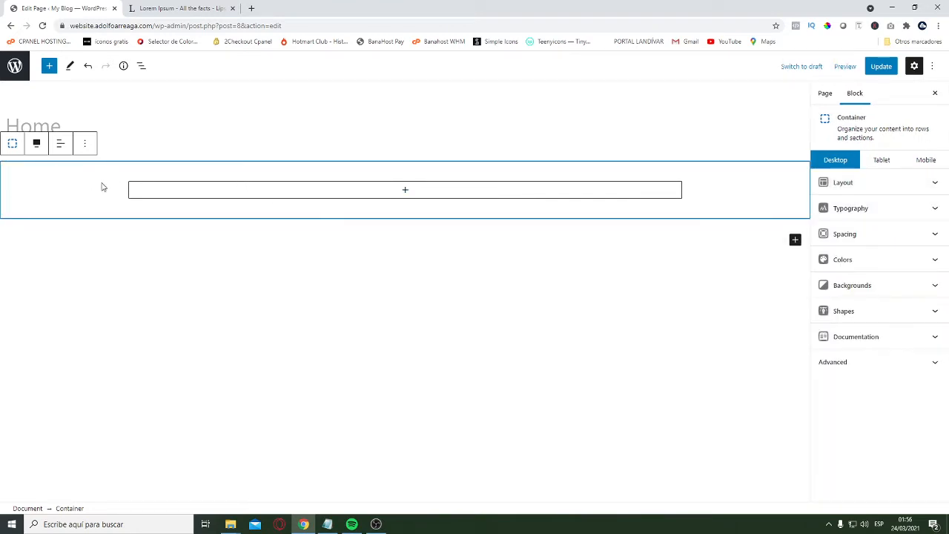
click(894, 237)
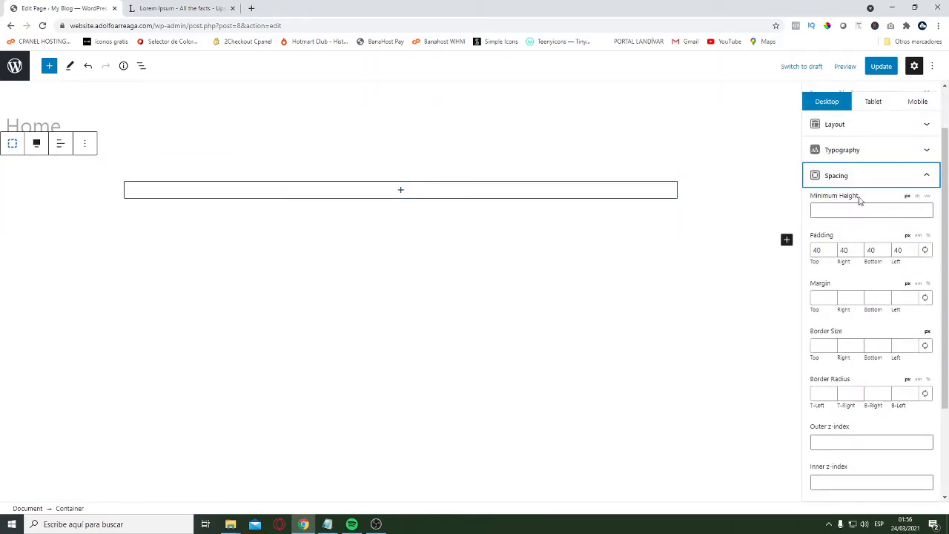
double_click(815, 250)
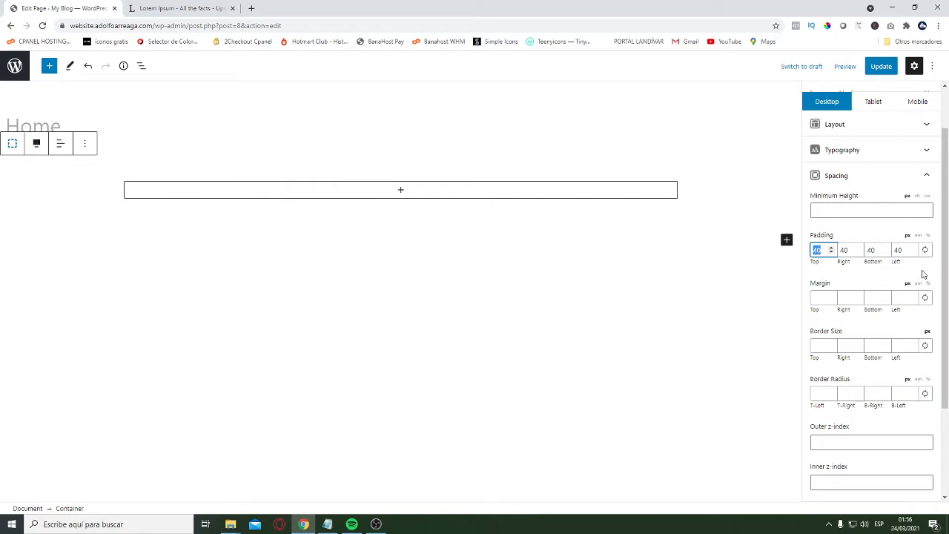
text(150)
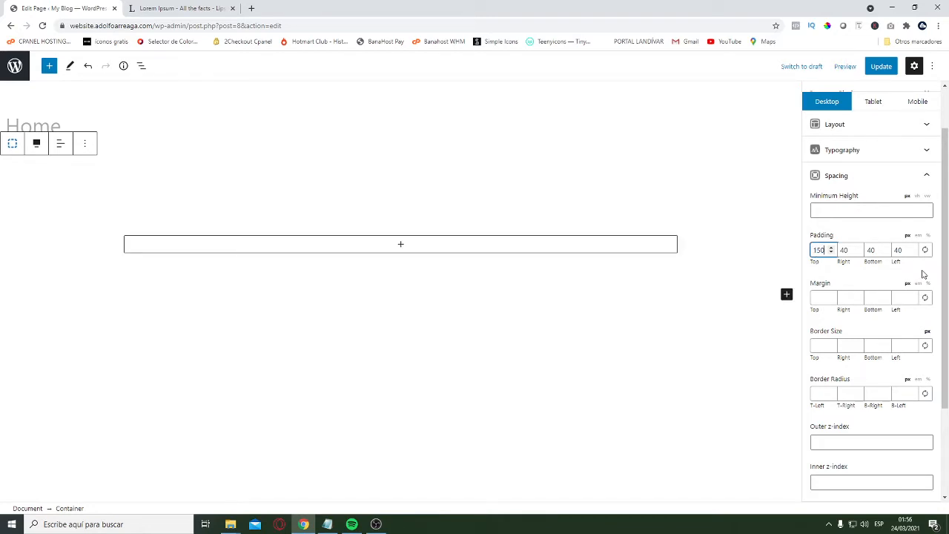
key(Tab)
key(Tab)
text(150)
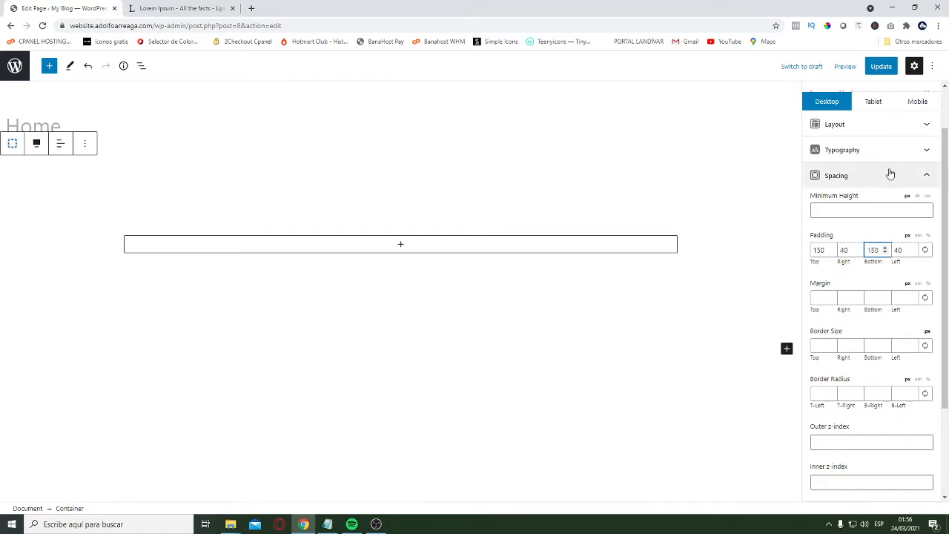
Set the container's top and bottom padding for tablets to 125 px
click(869, 101)
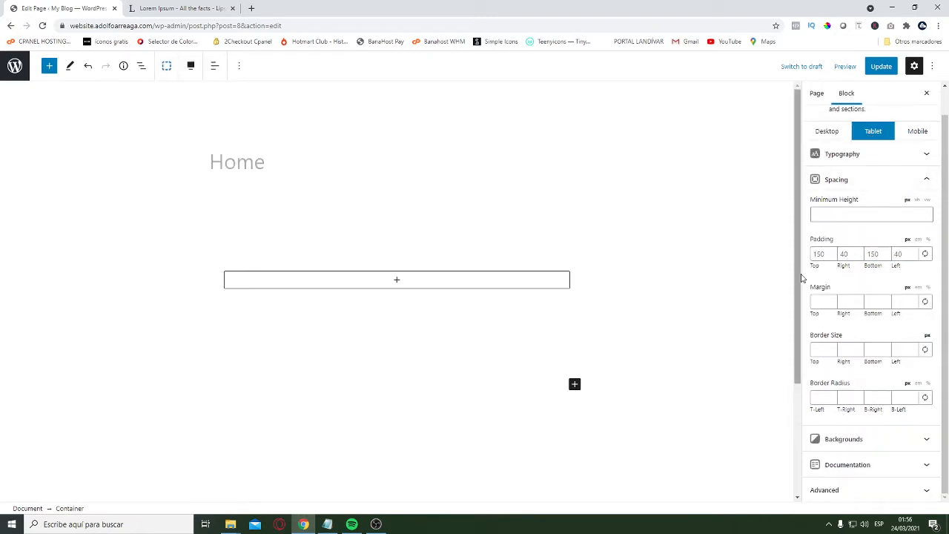
click(813, 255)
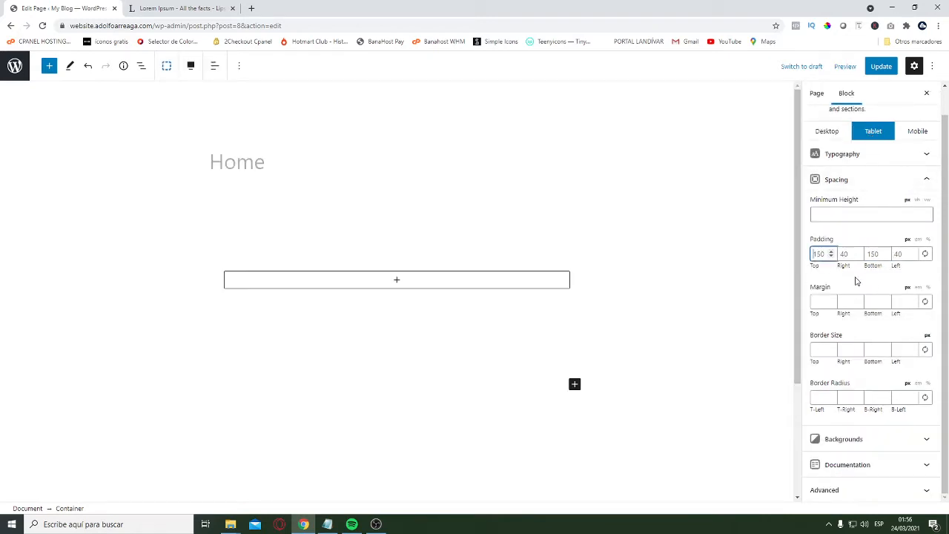
key(ctrl+a)
text(125)
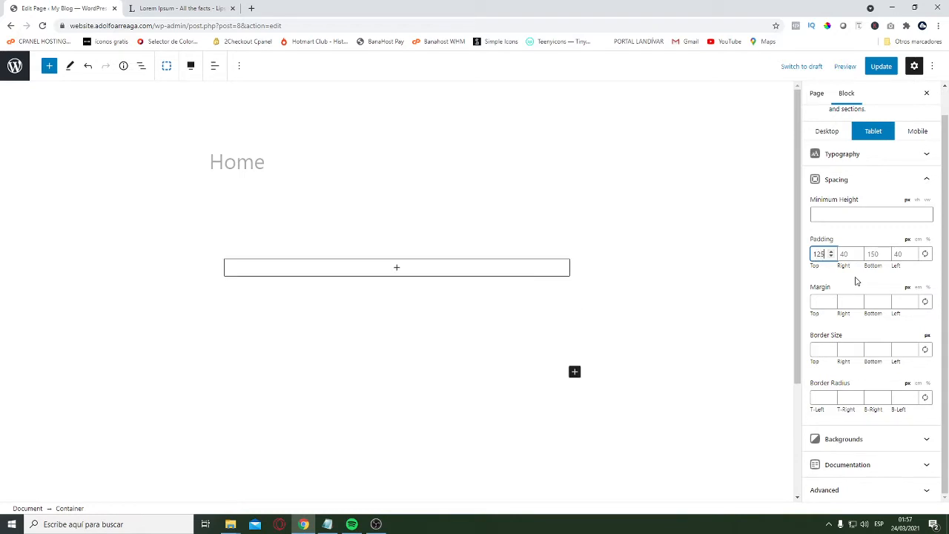
key(Tab)
key(Tab)
text(125)
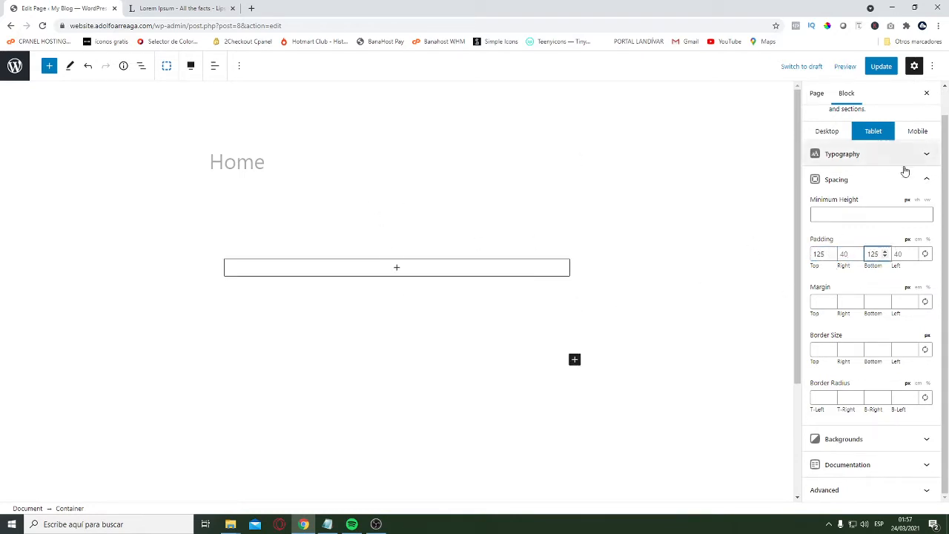
Set the container's top and bottom padding for mobile to 100 px, then return to its desktop settings
click(918, 134)
click(820, 252)
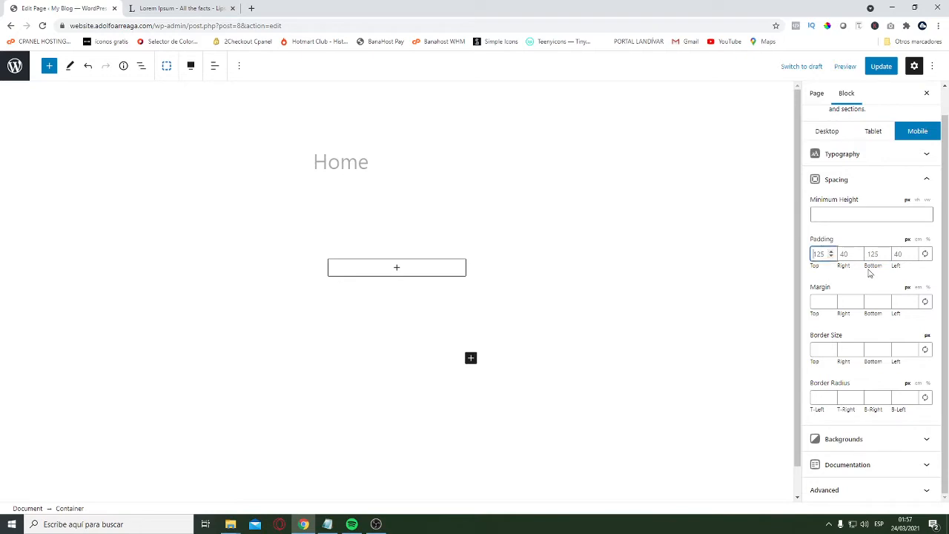
key(BackSpace)
key(BackSpace)
key(BackSpace)
text(100)
click(871, 258)
key(BackSpace)
key(BackSpace)
key(BackSpace)
text(100)
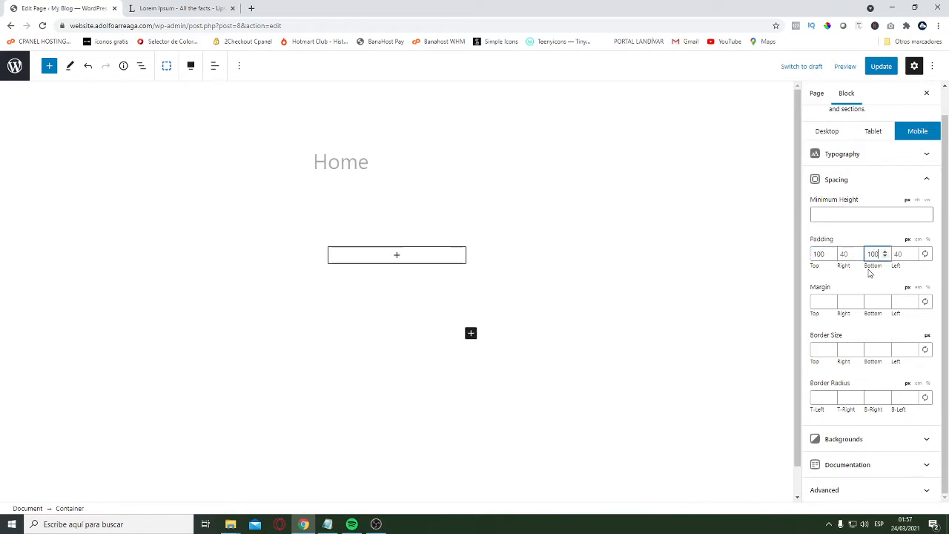
click(826, 131)
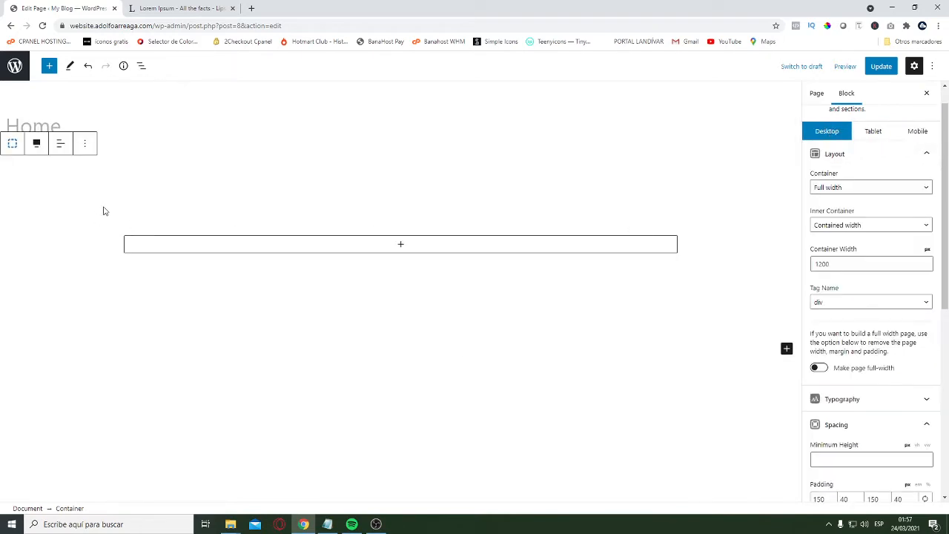
scroll(853, 296, down, 1)
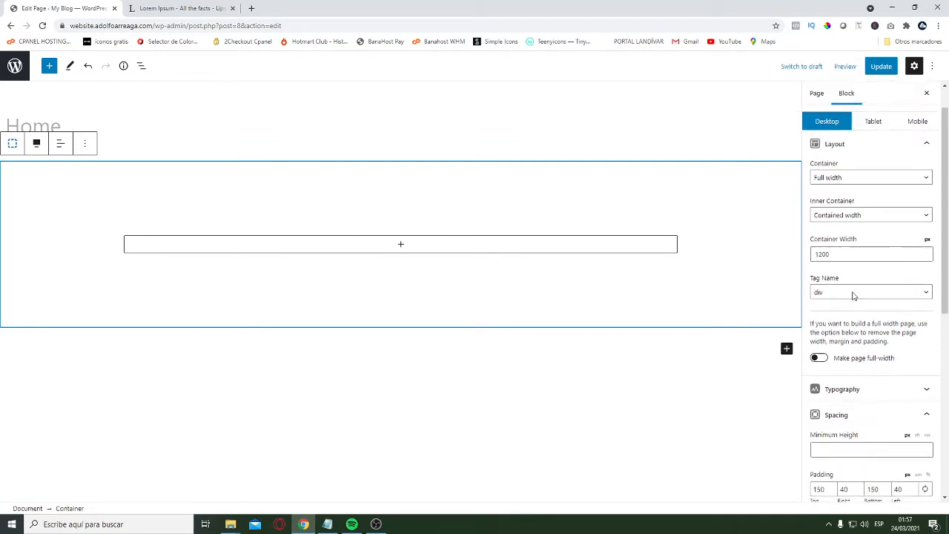
Set the container's desktop top and bottom padding to 250 px
scroll(853, 296, up, 1)
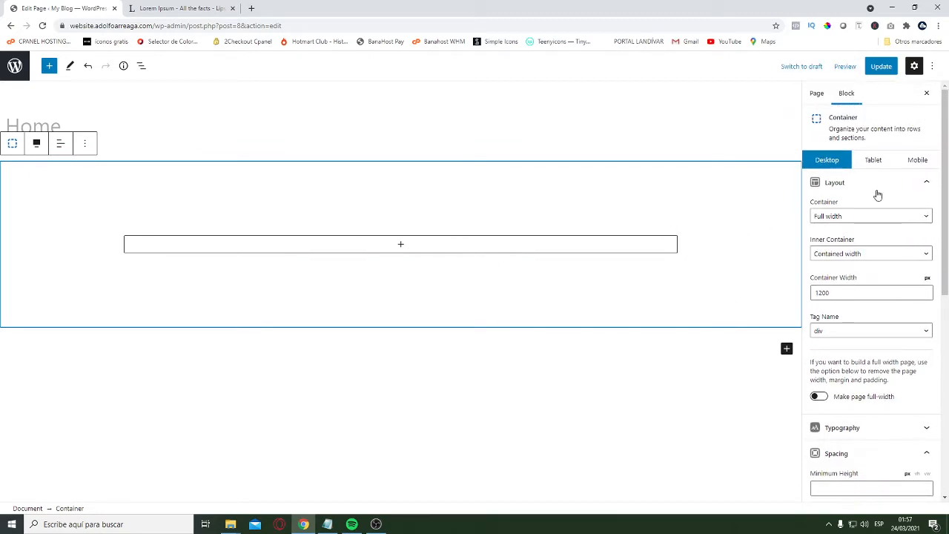
scroll(898, 331, down, 2)
double_click(820, 381)
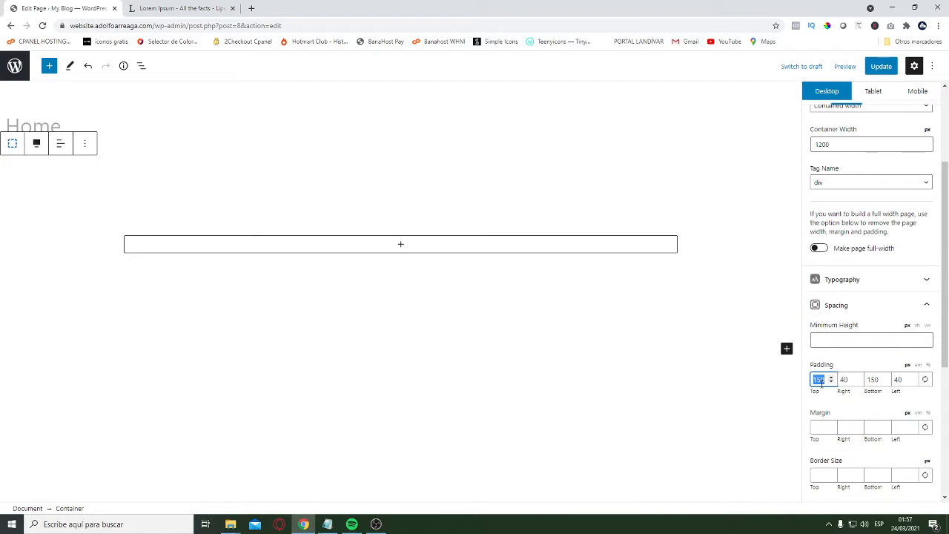
text(250)
key(Tab)
key(Tab)
text(250)
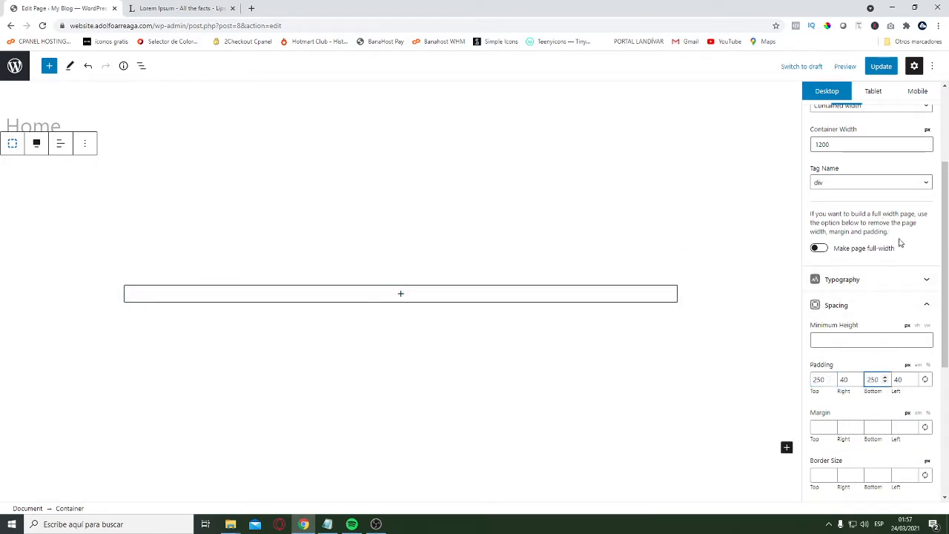
Set the container's top and bottom padding for tablets to 150 px
scroll(888, 217, up, 2)
click(873, 110)
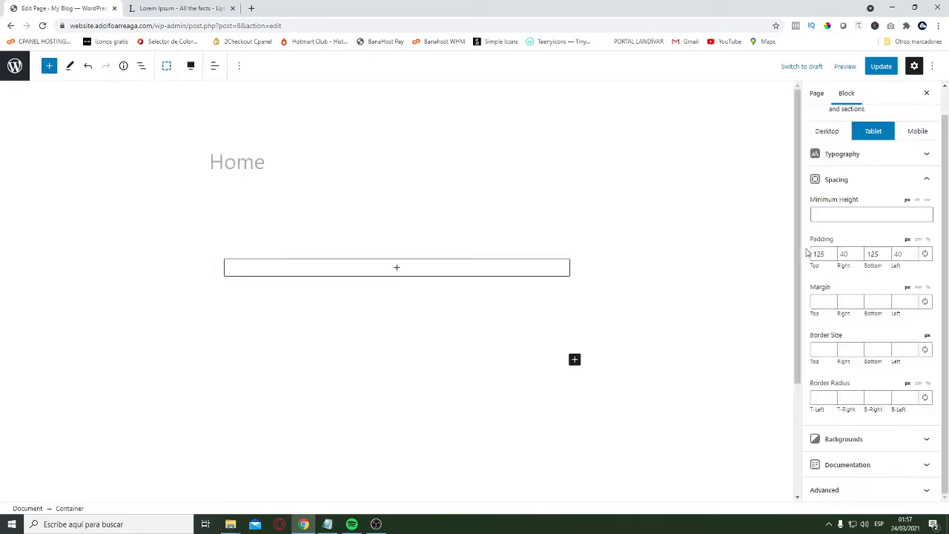
double_click(818, 254)
text(150)
key(Tab)
key(Tab)
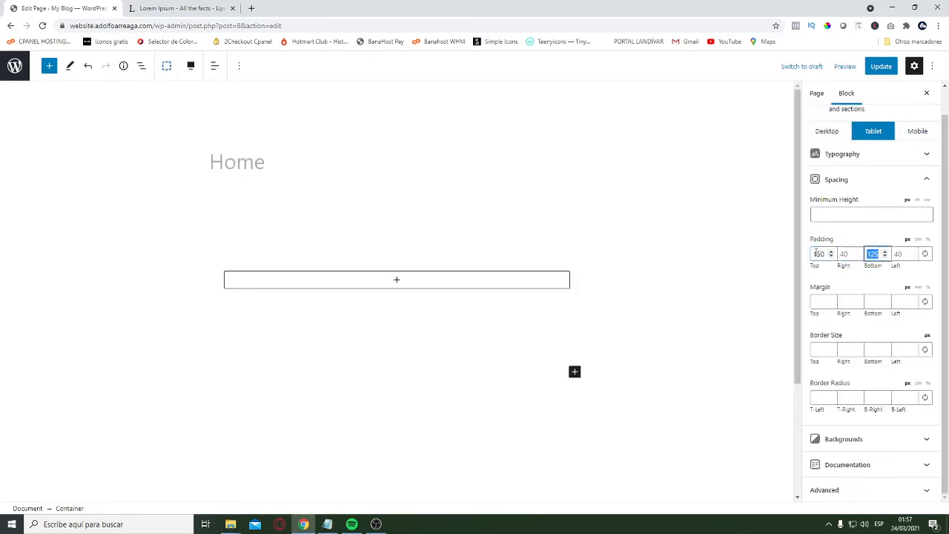
text(150)
Set the container's top and bottom padding for mobile to 125 px, then return to its desktop settings
click(920, 133)
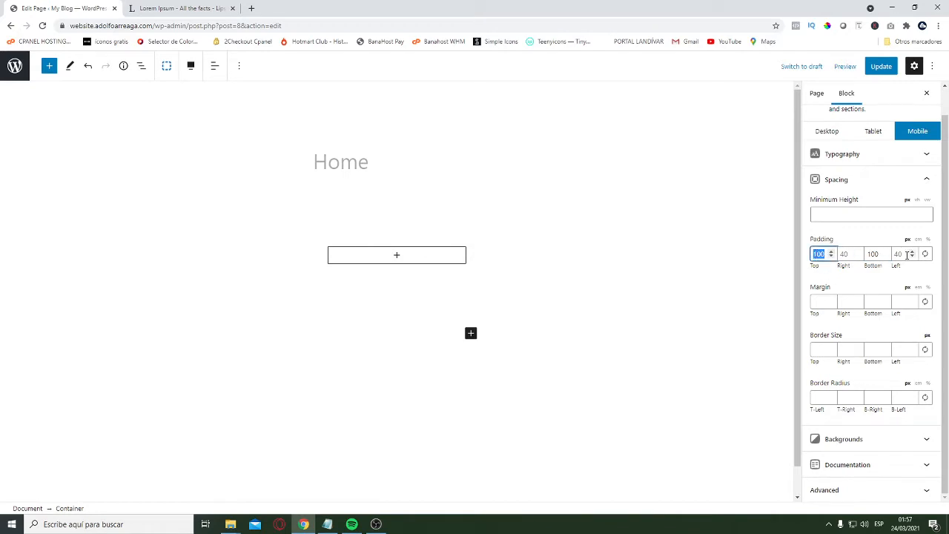
text(125)
key(Tab)
key(Tab)
text(125)
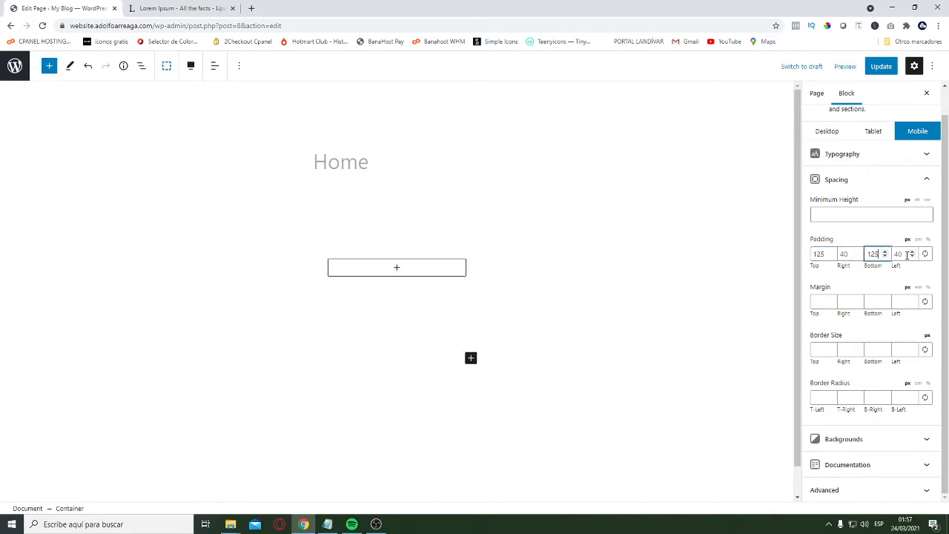
click(827, 132)
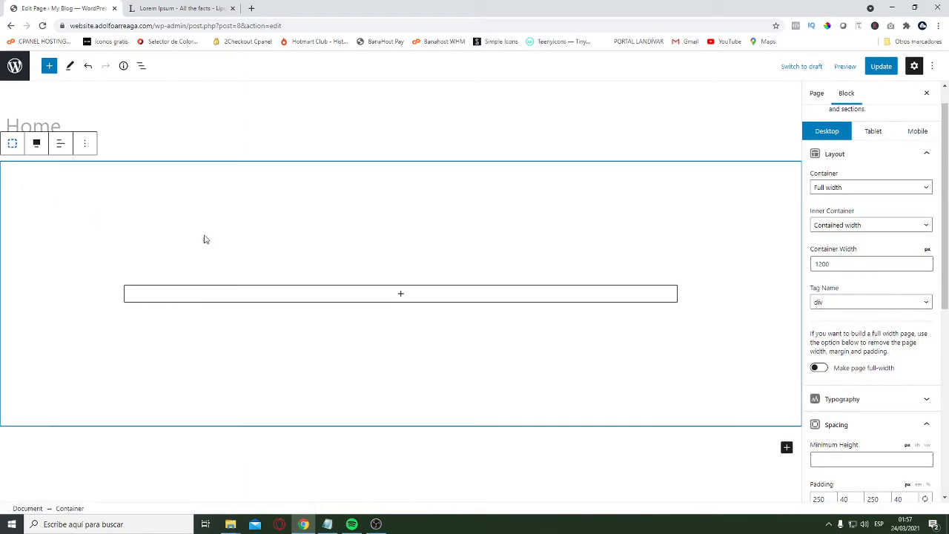
From the container's background image setting, upload the pictures Website 1, Website 2, Website 3, Website 4 and Website 5 to the media library
scroll(858, 283, down, 5)
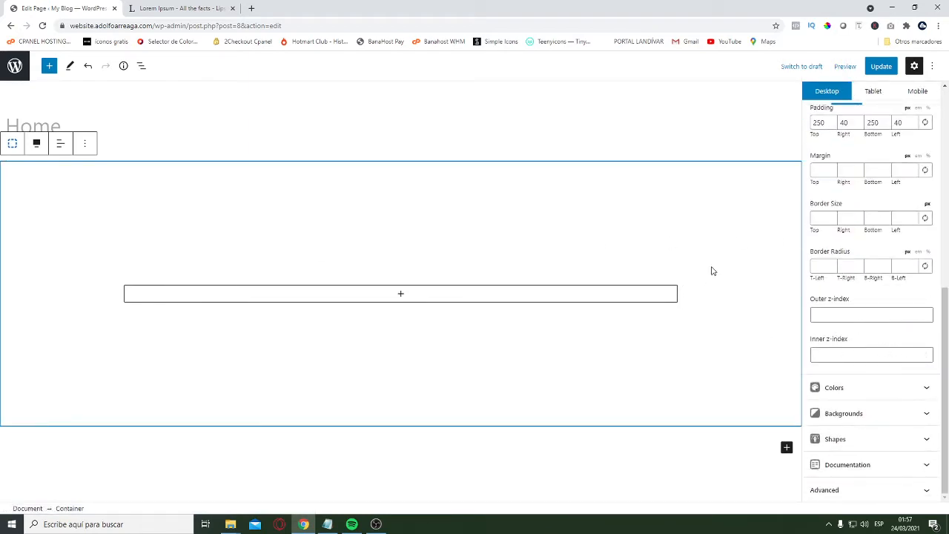
scroll(889, 341, up, 5)
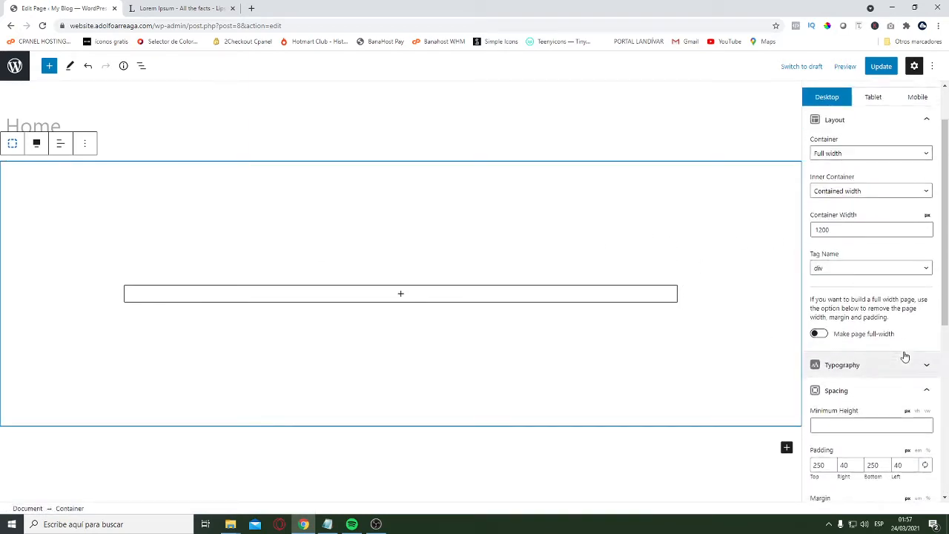
scroll(879, 371, down, 5)
click(898, 413)
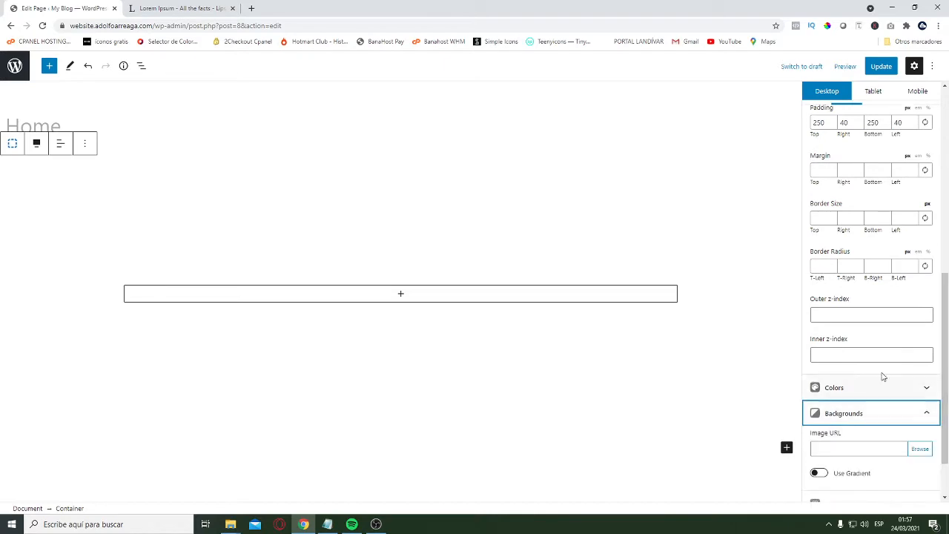
scroll(894, 426, down, 1)
click(924, 384)
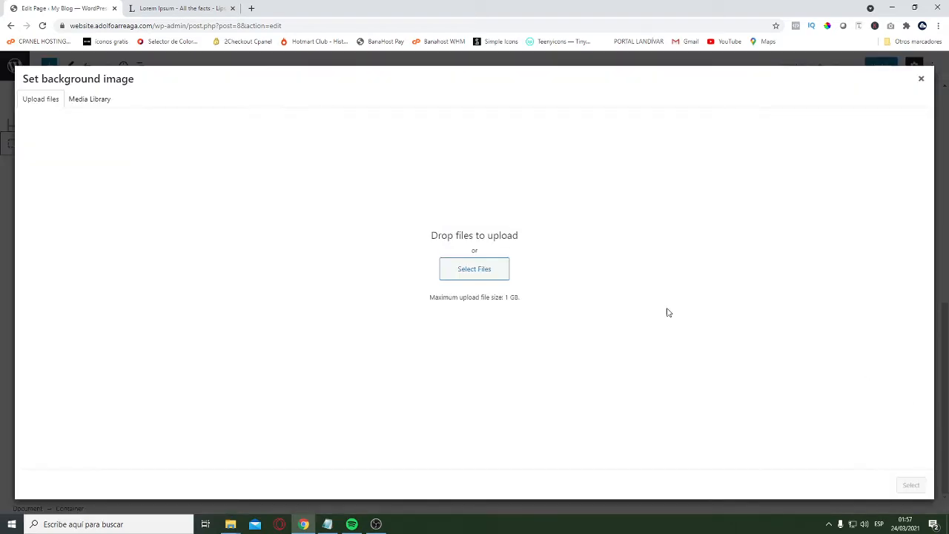
click(482, 270)
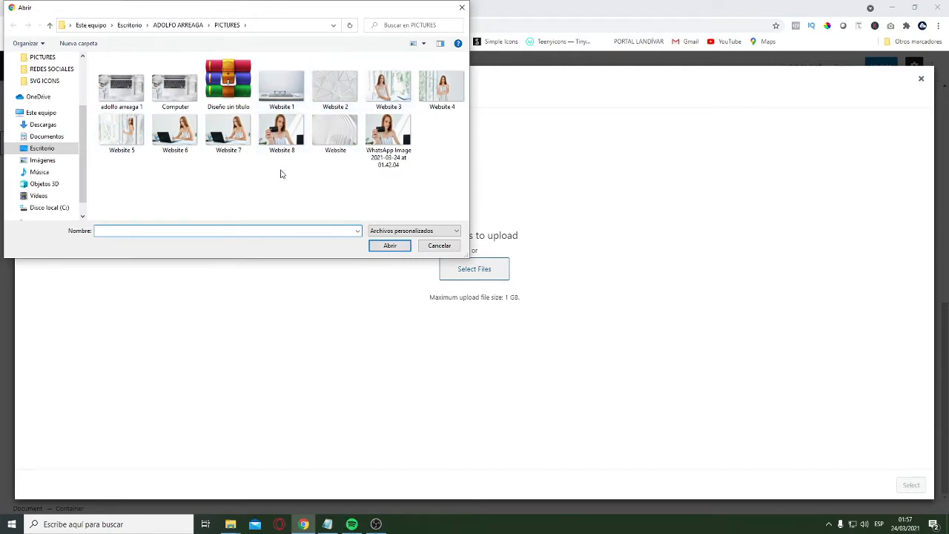
click(280, 95)
ctrl+click(335, 89)
ctrl+click(388, 90)
ctrl+click(444, 93)
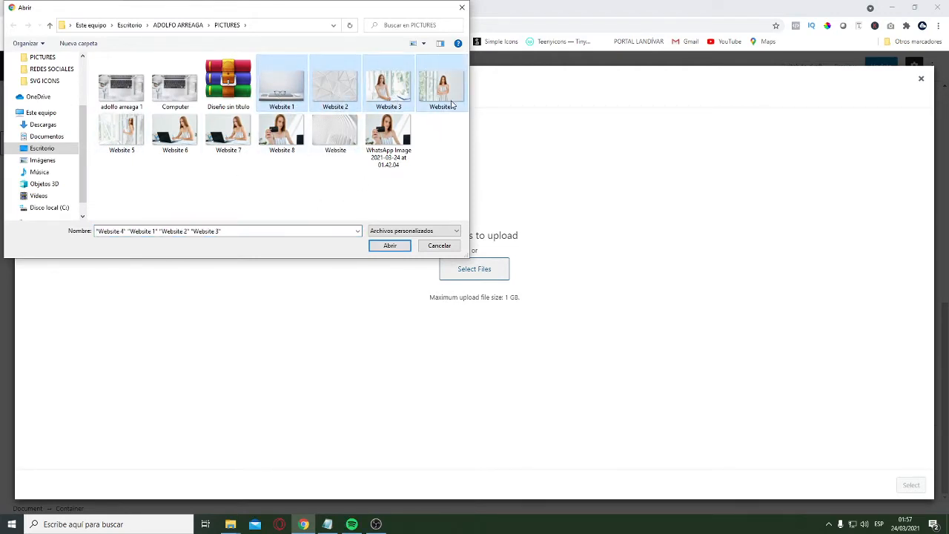
ctrl+click(131, 138)
click(390, 246)
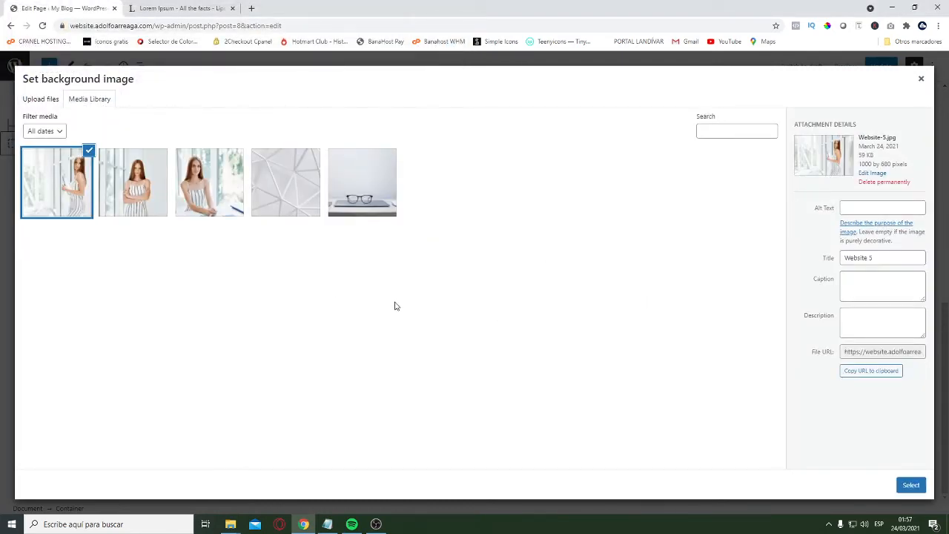
Use the geometric white-line image Website-2.jpg as the container's background
click(311, 210)
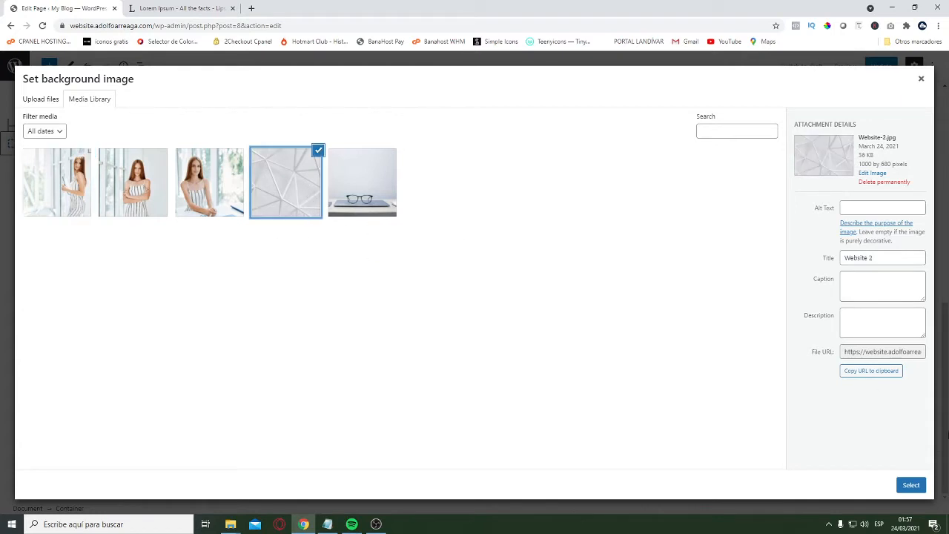
click(912, 485)
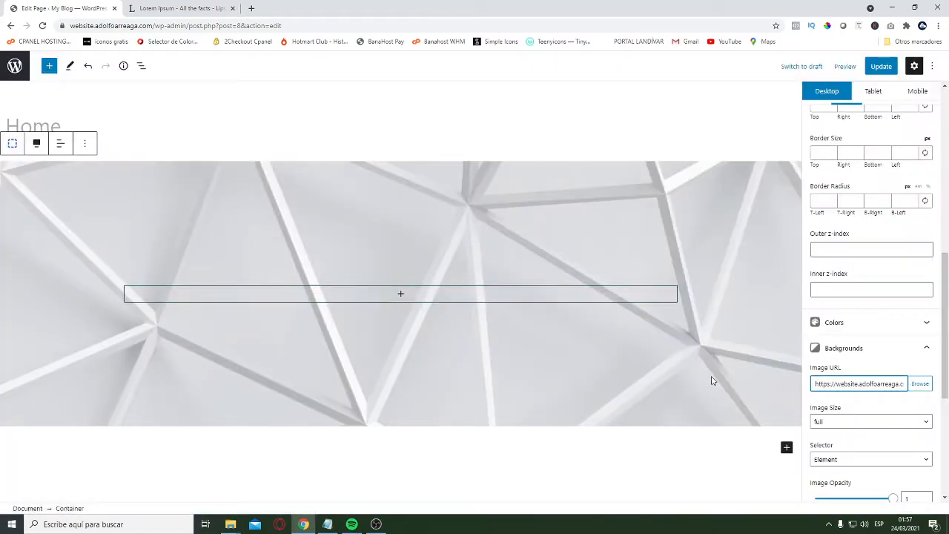
scroll(893, 338, down, 1)
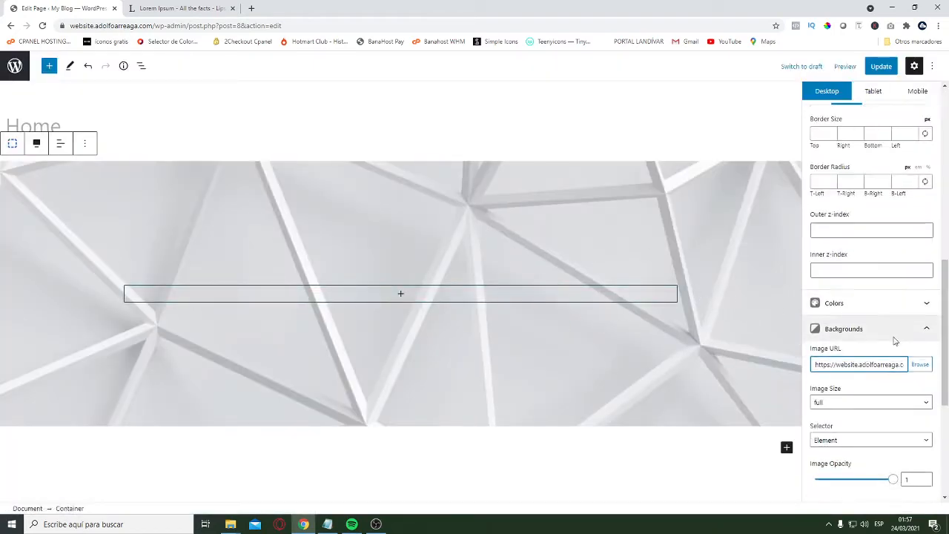
scroll(865, 356, up, 5)
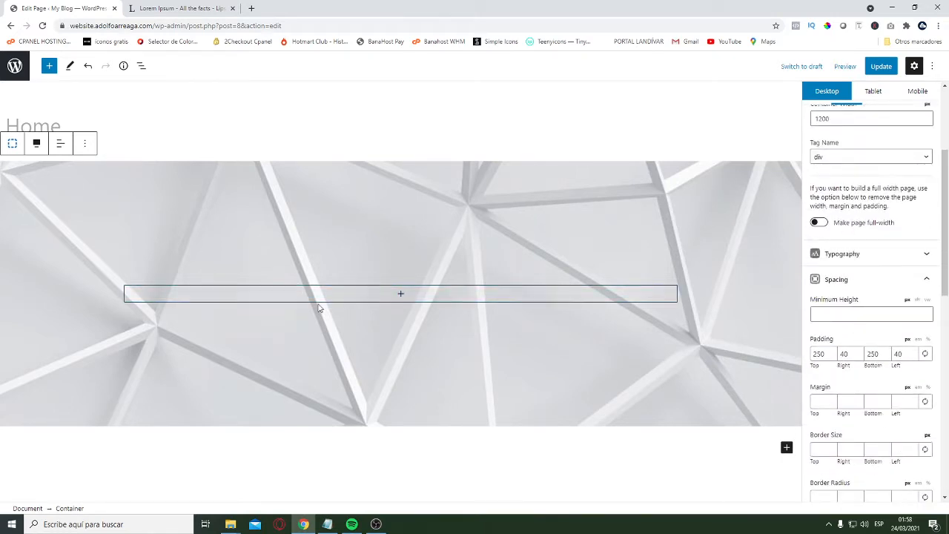
Insert a Headline block inside the container with the Heading 2 level
click(401, 296)
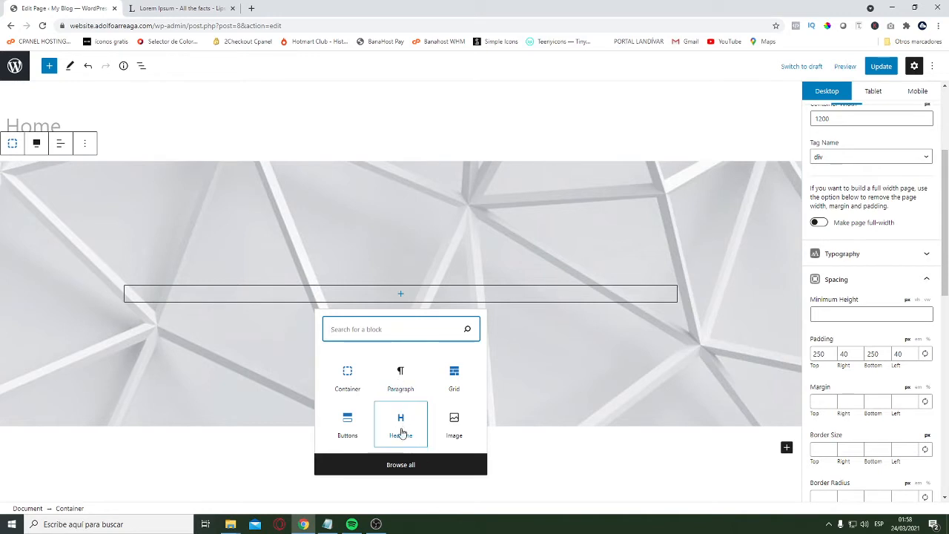
click(401, 430)
click(189, 267)
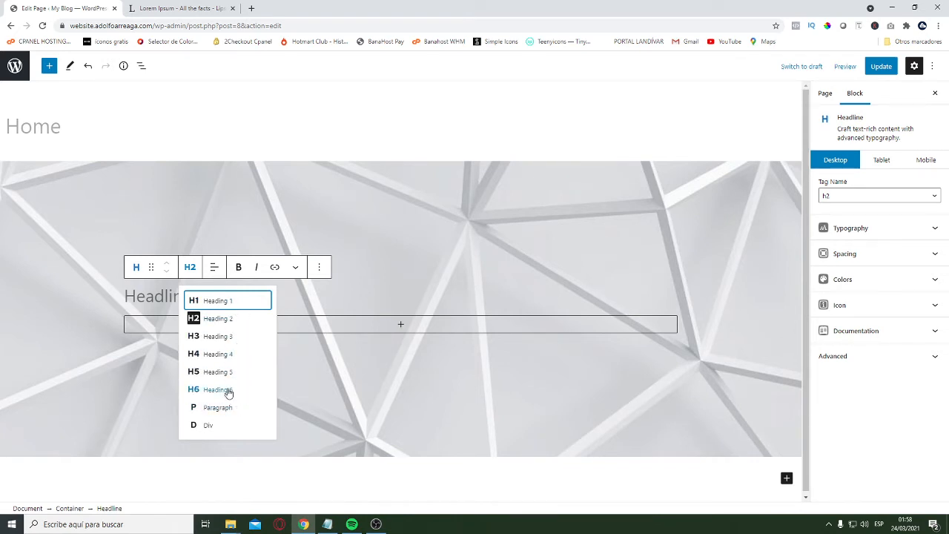
click(216, 321)
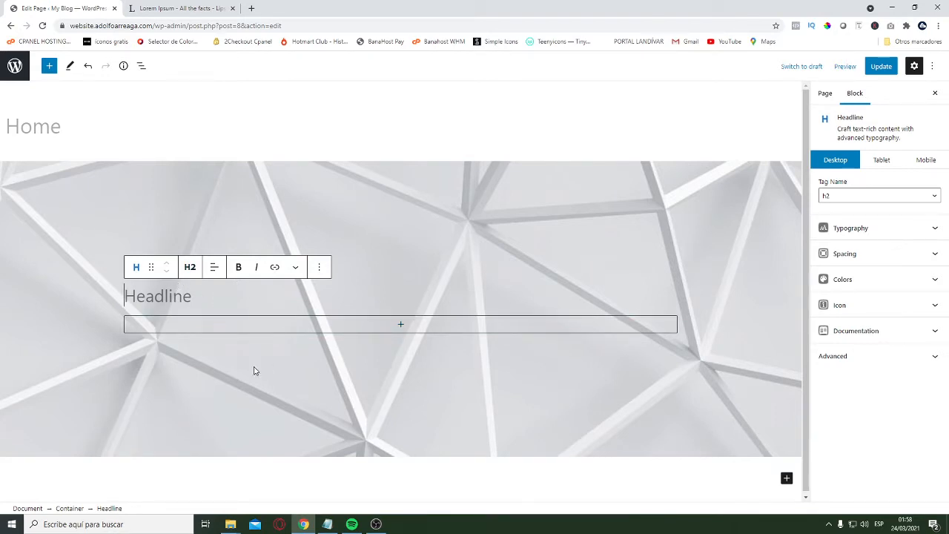
Enter "This is an amazing website" as the headline's text
text(Tit)
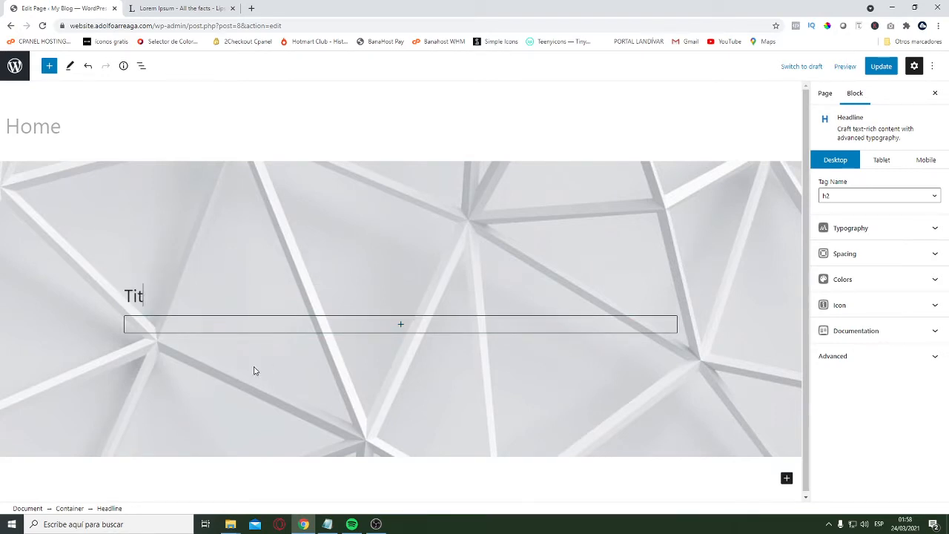
text(le Websit)
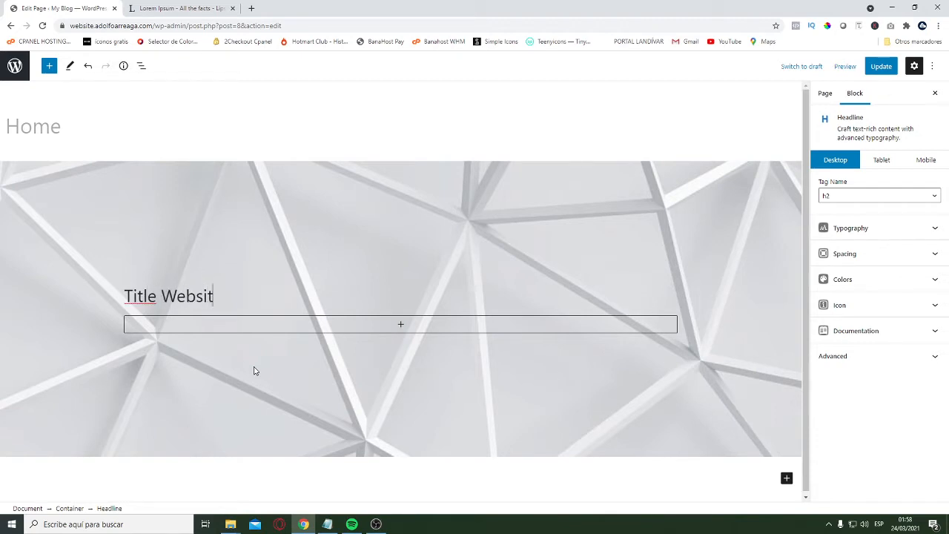
text(e)
key(BackSpace)
key(BackSpace)
key(BackSpace)
key(BackSpace)
key(BackSpace)
key(BackSpace)
key(BackSpace)
key(BackSpace)
key(BackSpace)
key(BackSpace)
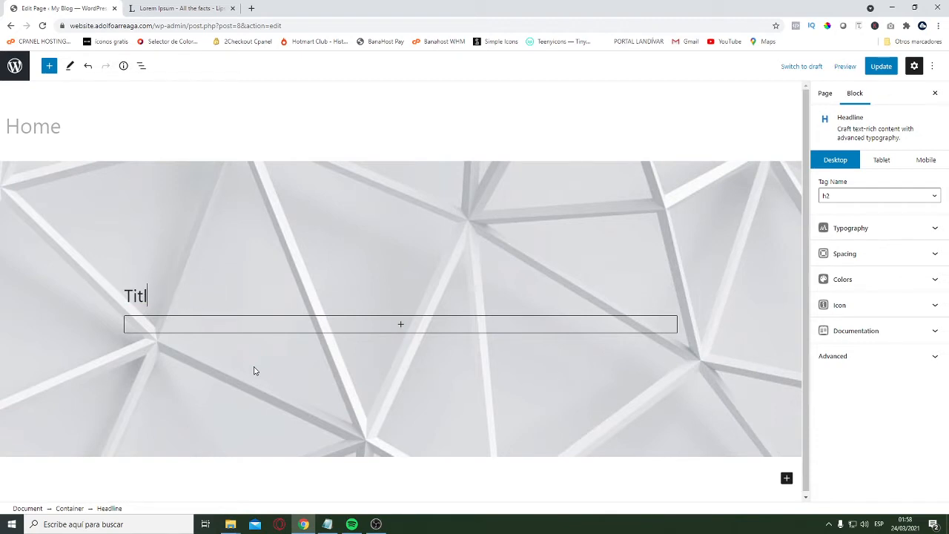
text(his is an amazing website)
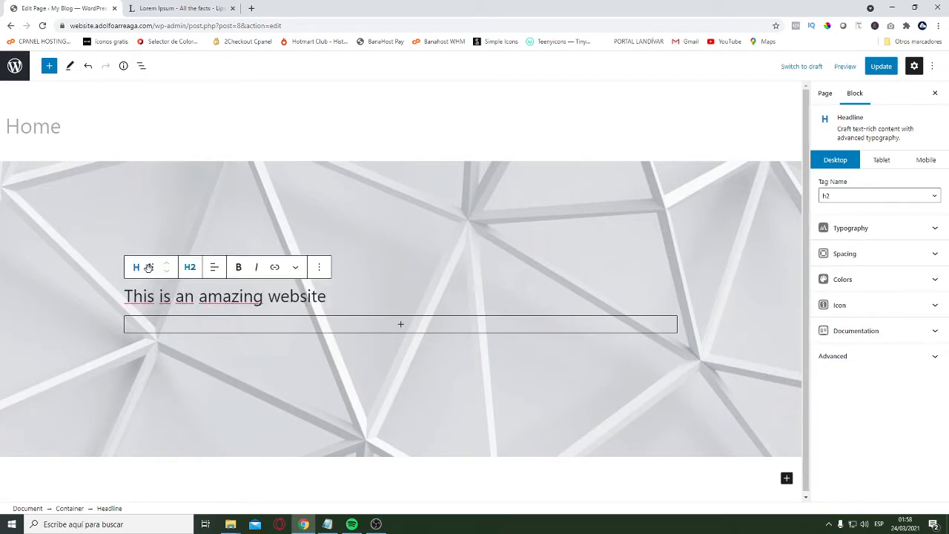
Set the headline's bottom padding to 20 px
click(890, 255)
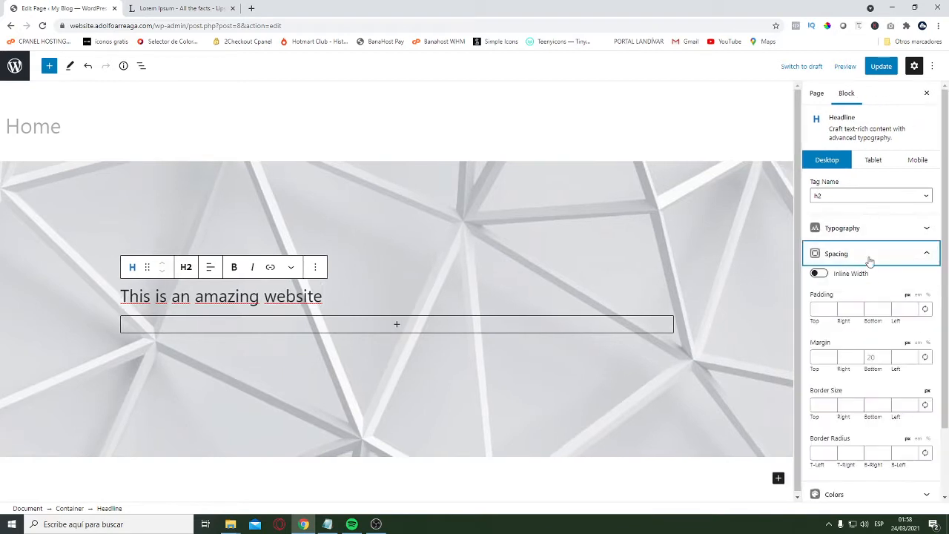
click(868, 230)
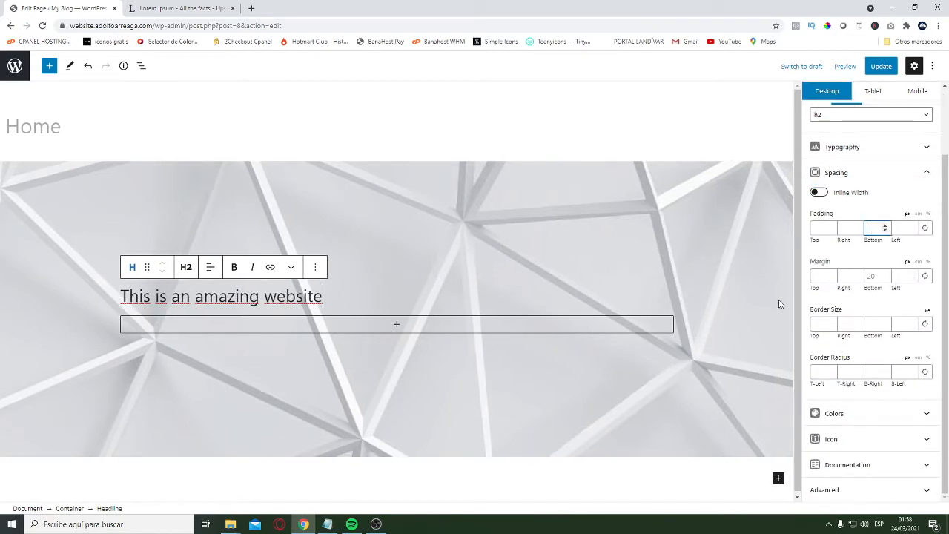
text(20)
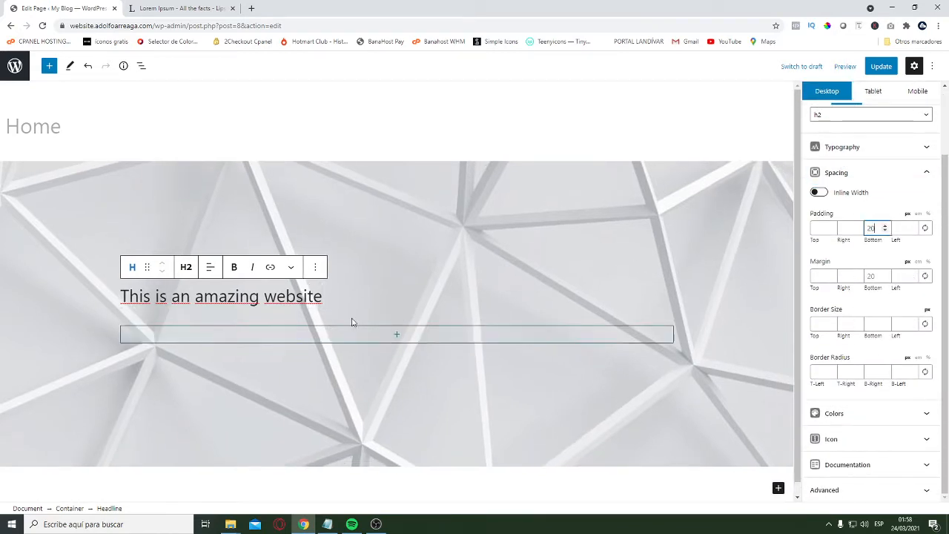
Add a second Headline block below the heading inside the container and change its element type to Paragraph
click(400, 340)
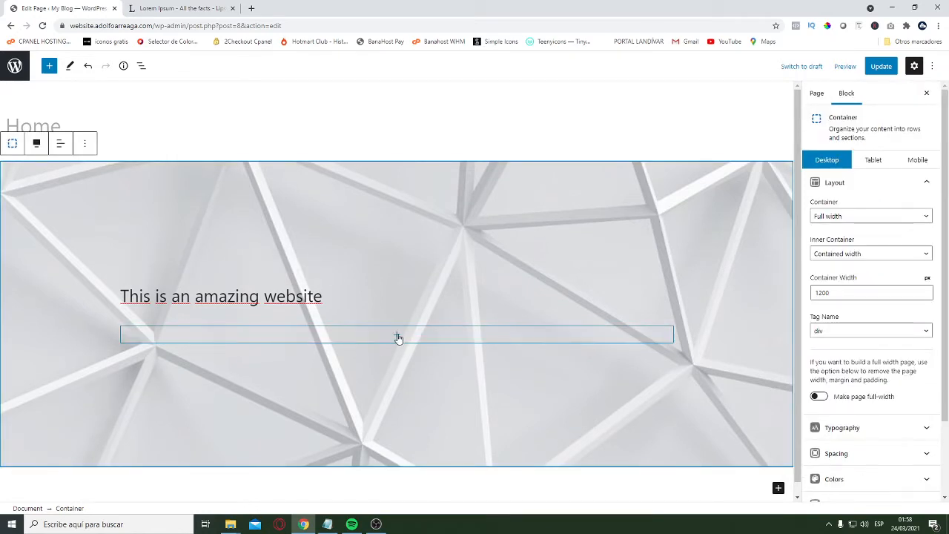
click(397, 336)
click(393, 234)
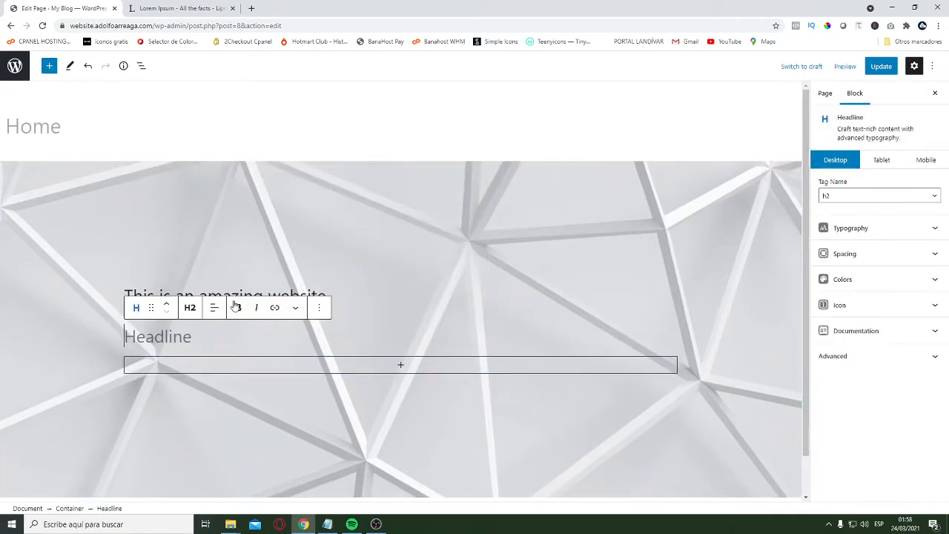
click(191, 309)
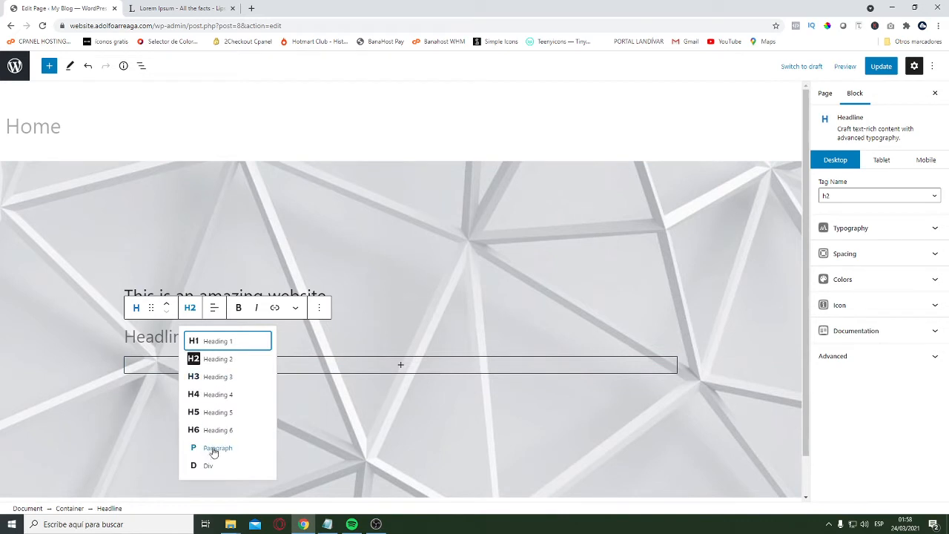
click(212, 448)
Copy the Lorem ipsum paragraph from the Notepad notes and paste it into the empty paragraph headline on the Home page
click(328, 524)
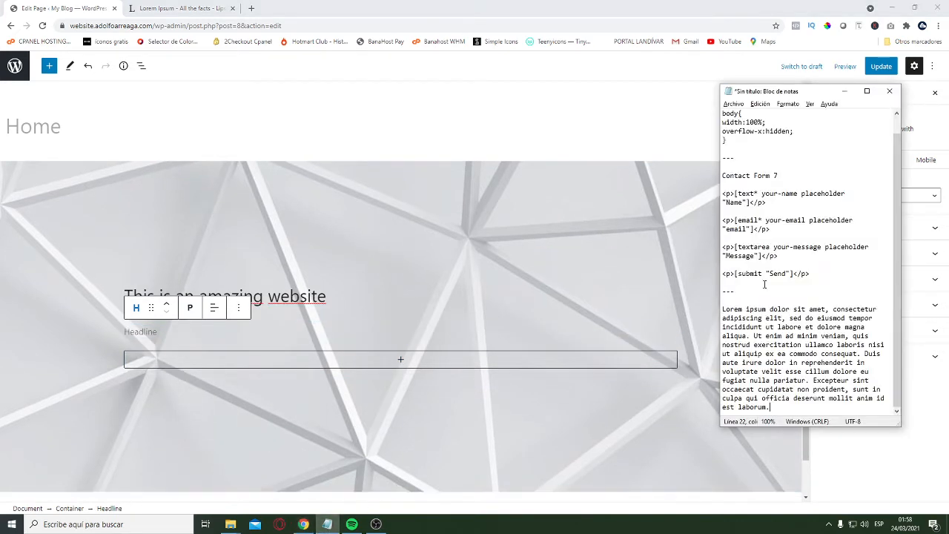
drag(779, 409, 722, 308)
key(ctrl+c)
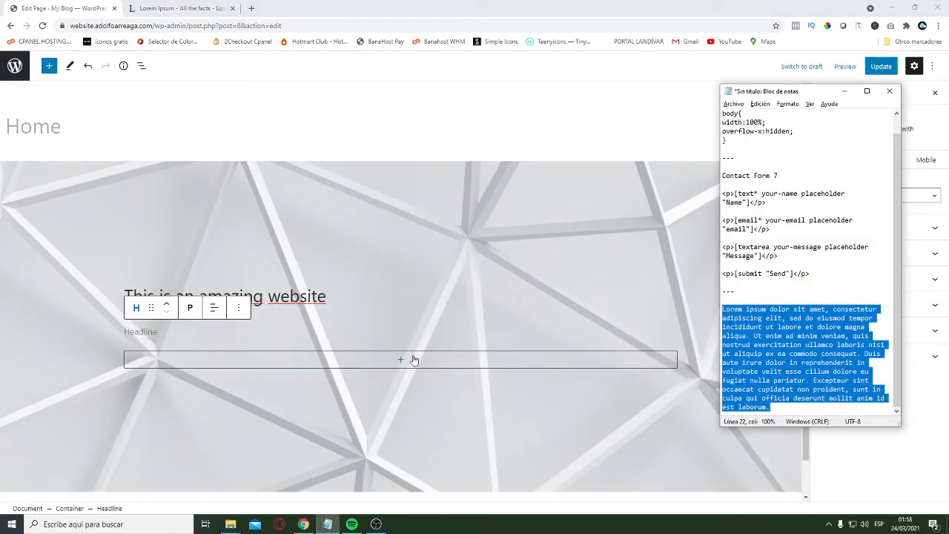
click(150, 332)
key(ctrl+v)
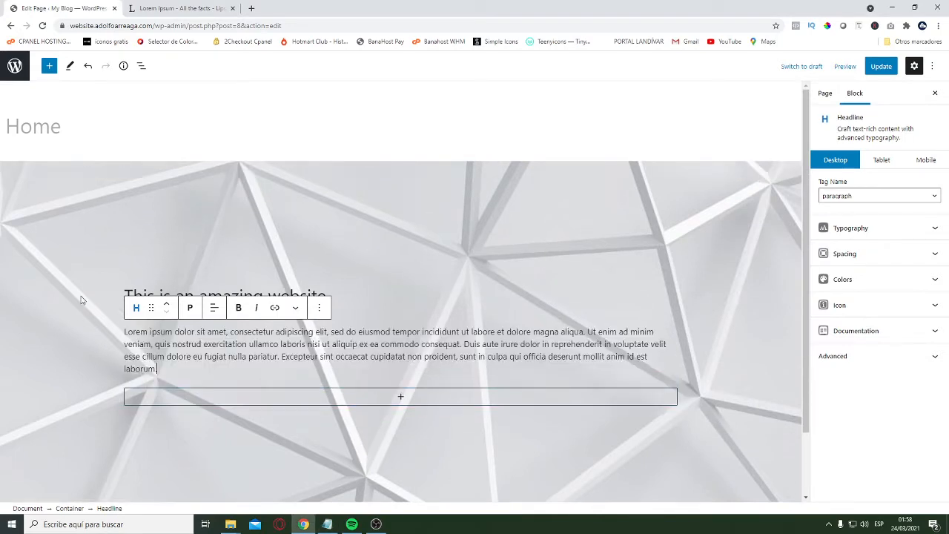
Add a Buttons block below the Lorem ipsum paragraph inside the hero container
click(126, 291)
scroll(288, 362, down, 2)
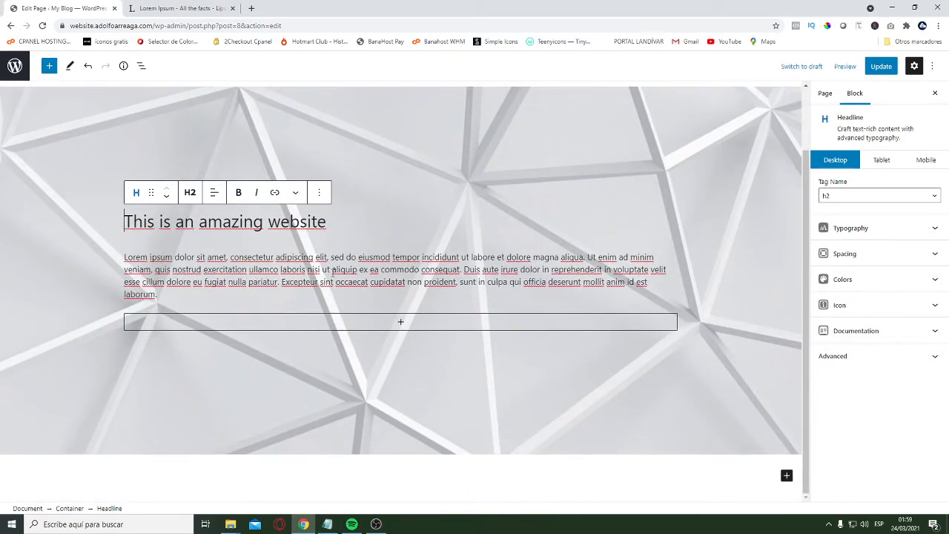
click(398, 334)
click(399, 322)
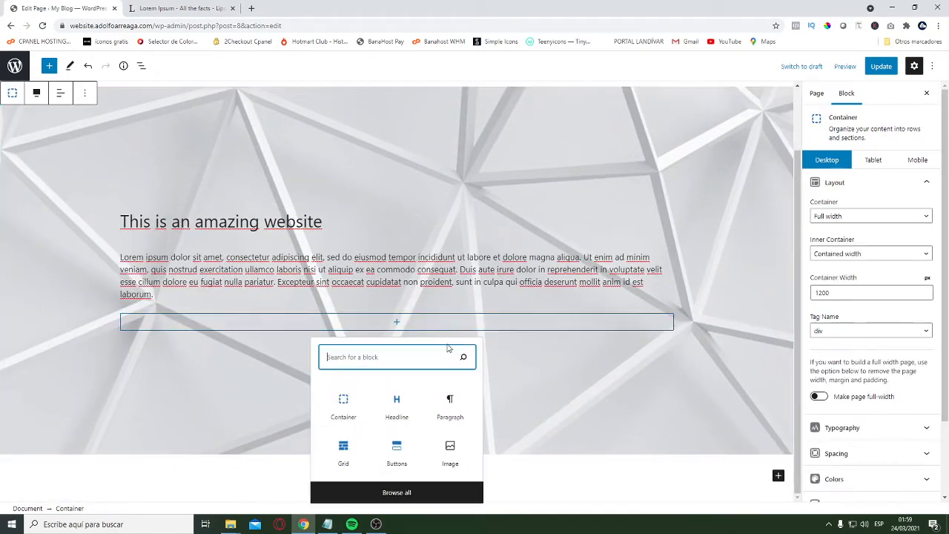
click(403, 454)
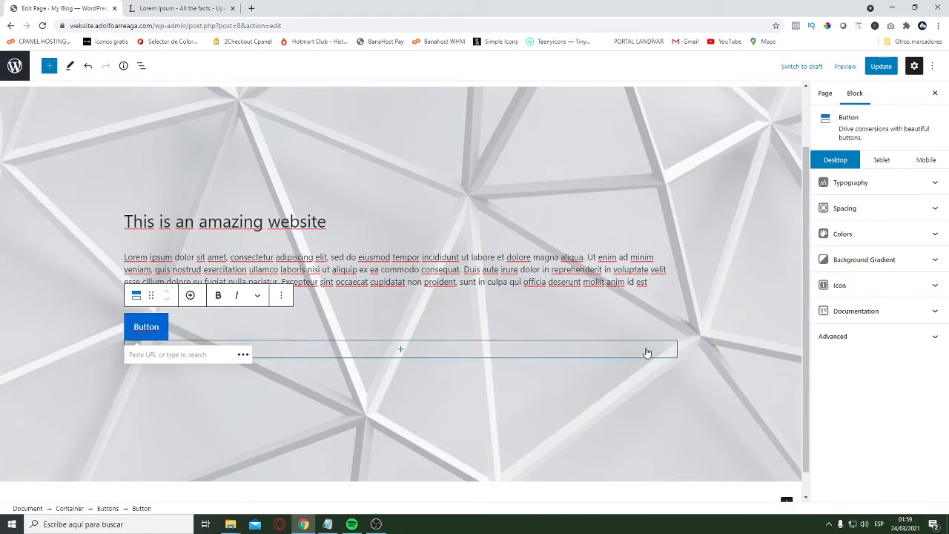
Make the button's normal background color fully transparent by setting its opacity to 0
click(935, 237)
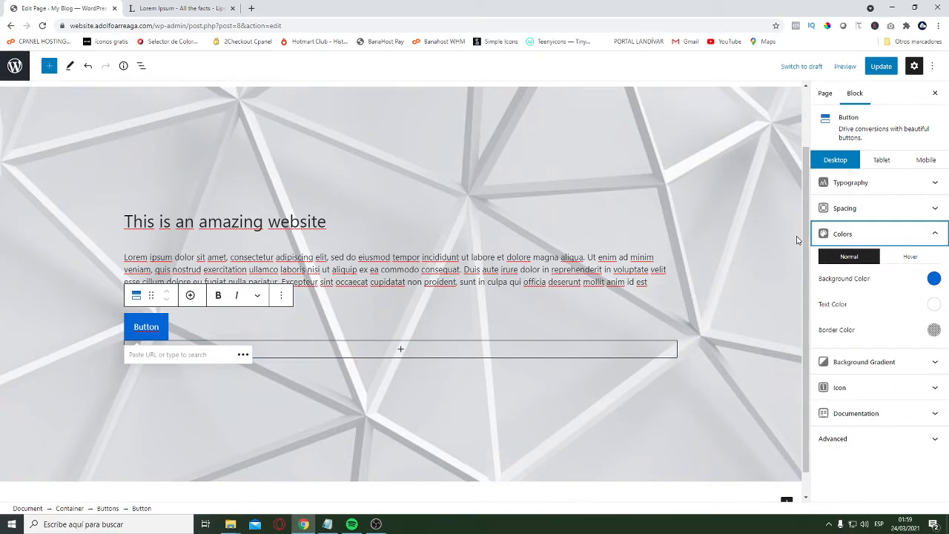
click(934, 278)
drag(892, 439, 825, 439)
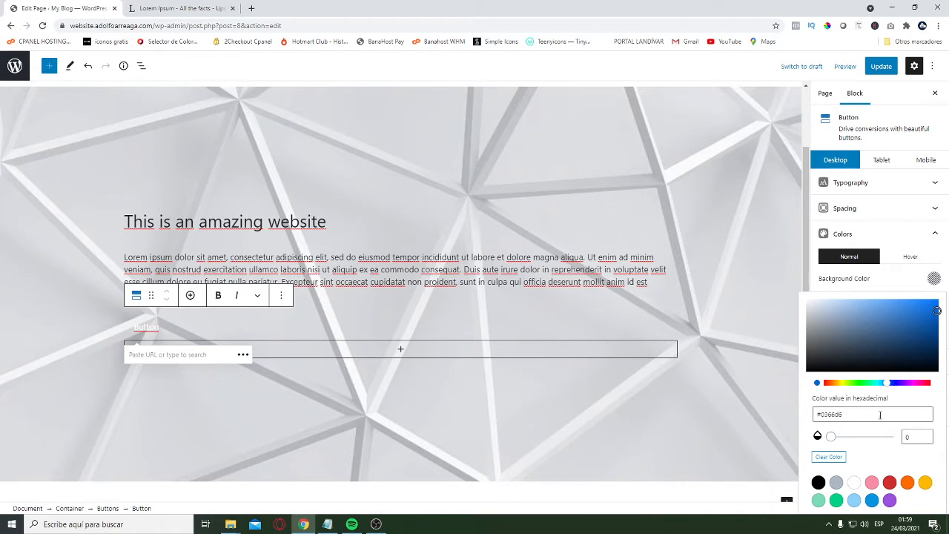
mouse_move(836, 441)
mouse_down()
mouse_move(872, 437)
mouse_move(822, 438)
mouse_up()
click(934, 279)
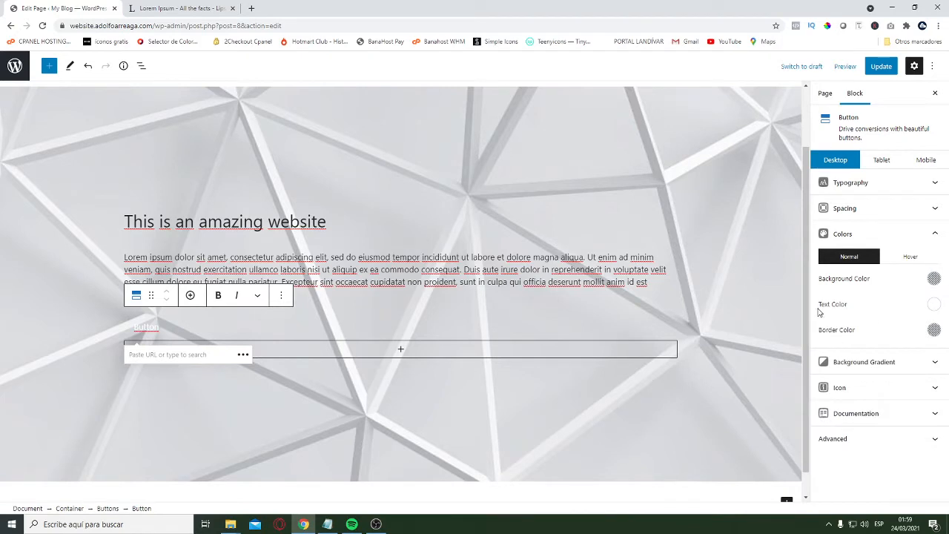
Check the button's normal text color and set its border color to white (#ffffff)
click(934, 304)
click(911, 317)
click(933, 330)
click(854, 275)
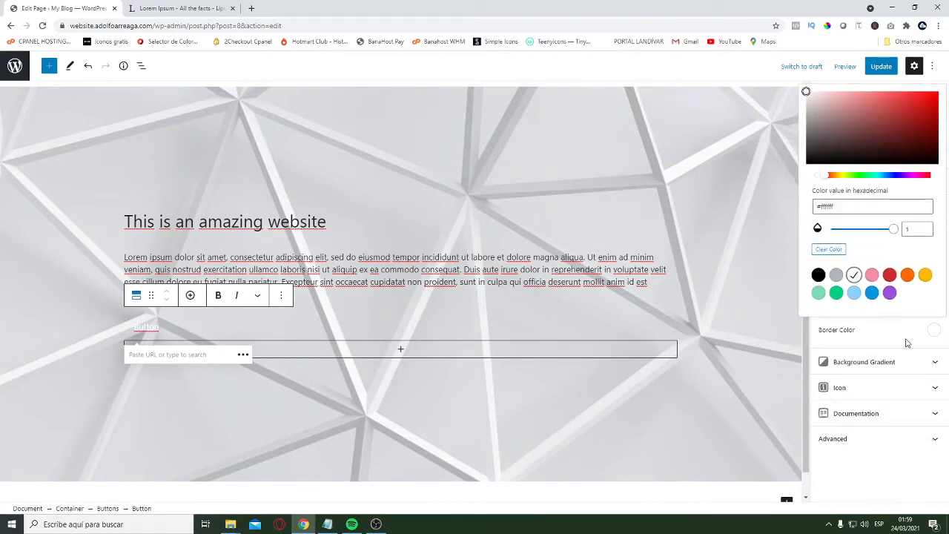
click(907, 343)
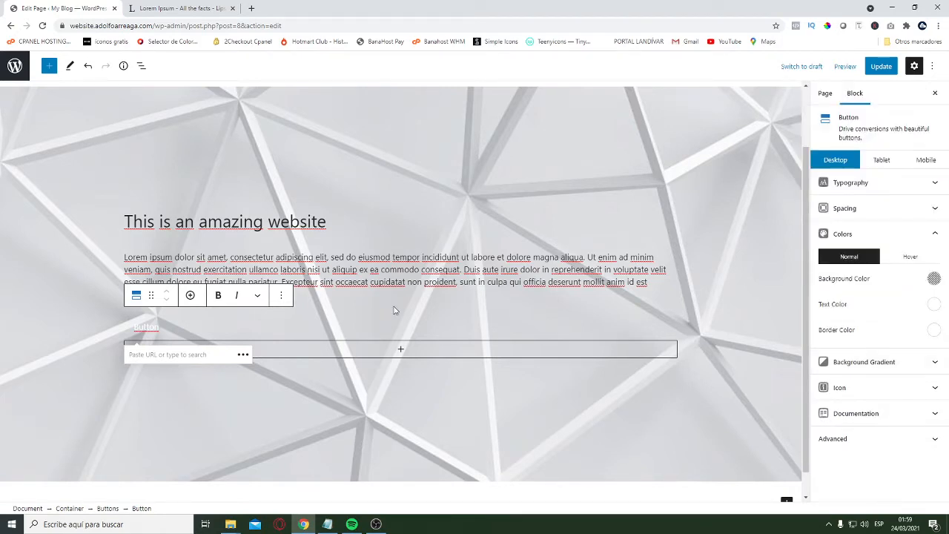
Set the button's hover colors to a white background, black text and a white border
click(911, 257)
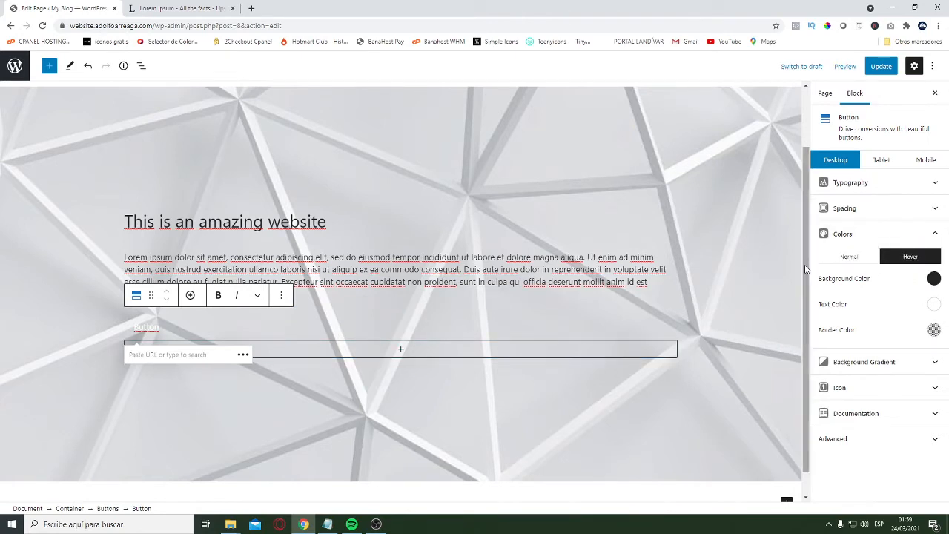
click(936, 304)
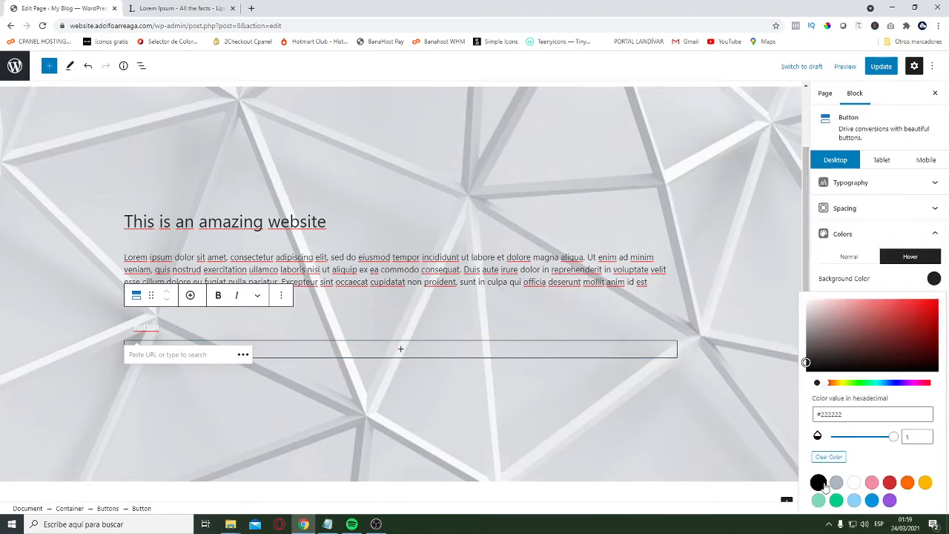
click(854, 483)
click(936, 280)
click(933, 306)
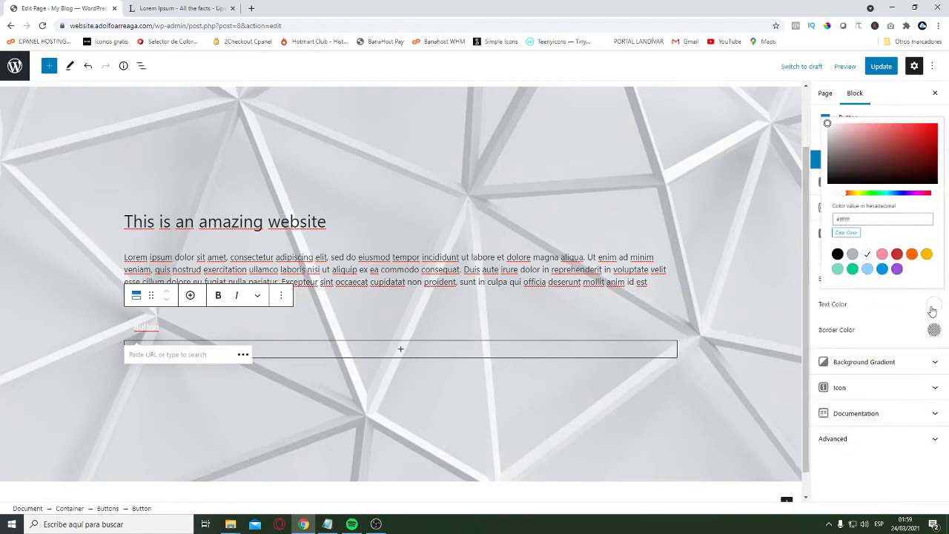
click(837, 254)
click(916, 329)
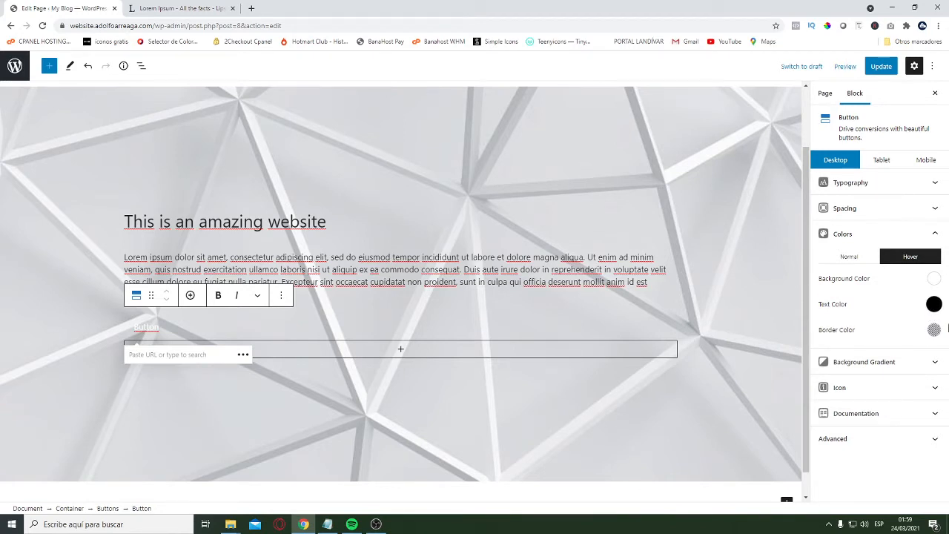
click(933, 330)
click(854, 274)
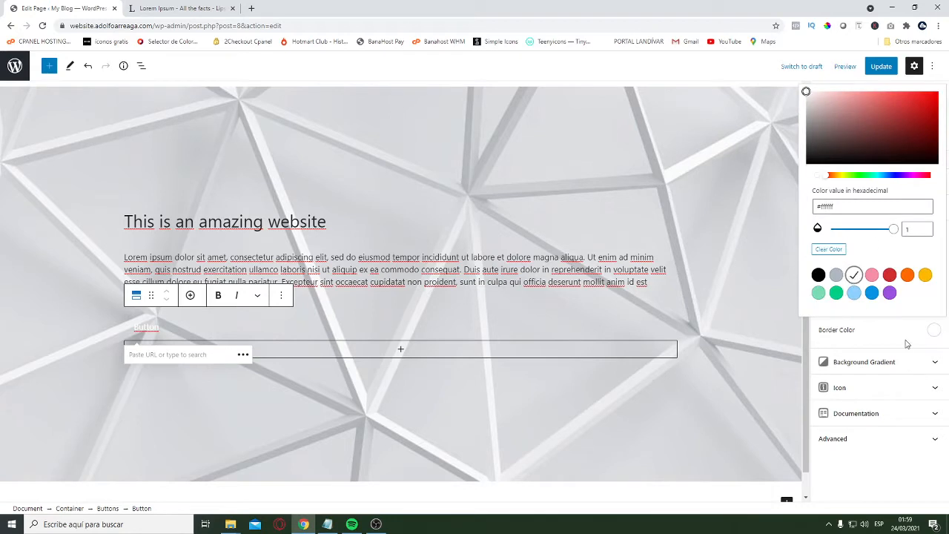
click(885, 346)
click(850, 257)
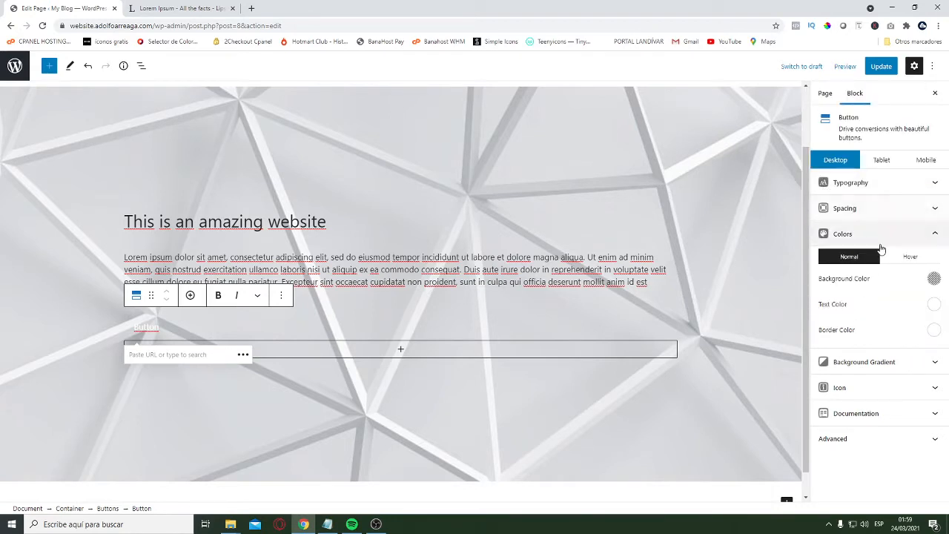
Give the button a synced border size of 1.5 px on all four sides
click(882, 212)
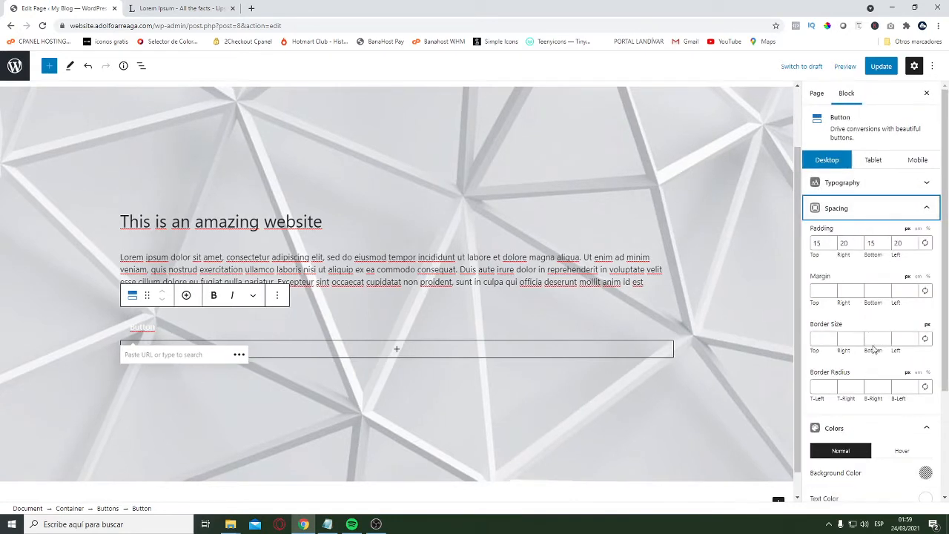
click(815, 341)
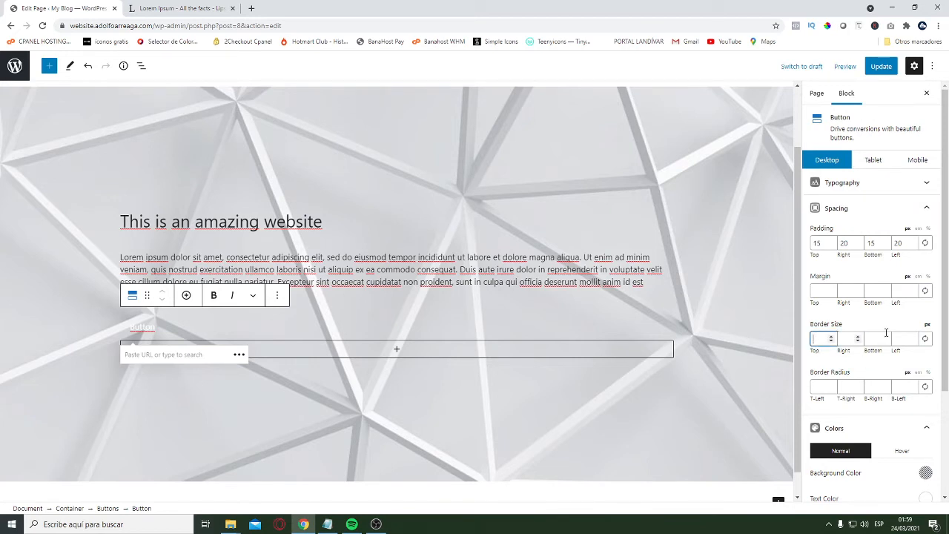
click(925, 339)
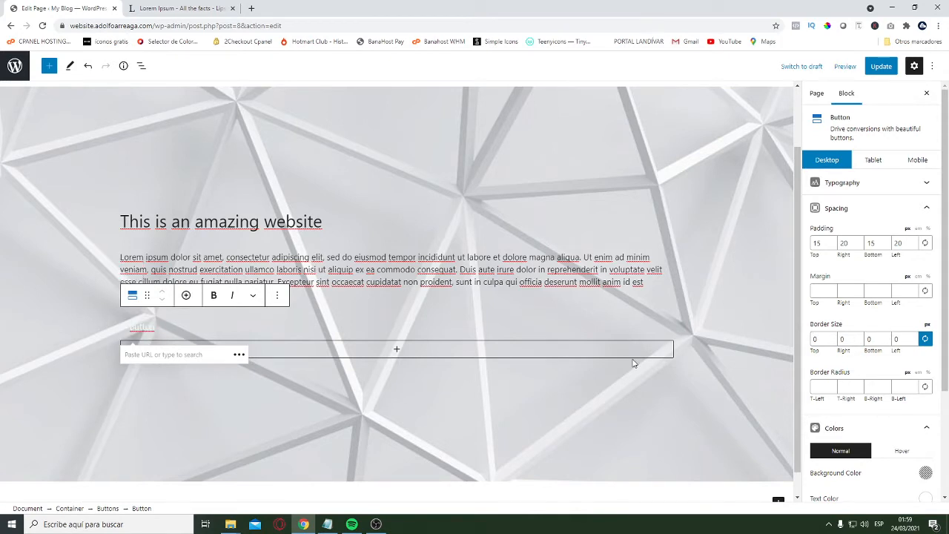
text(1)
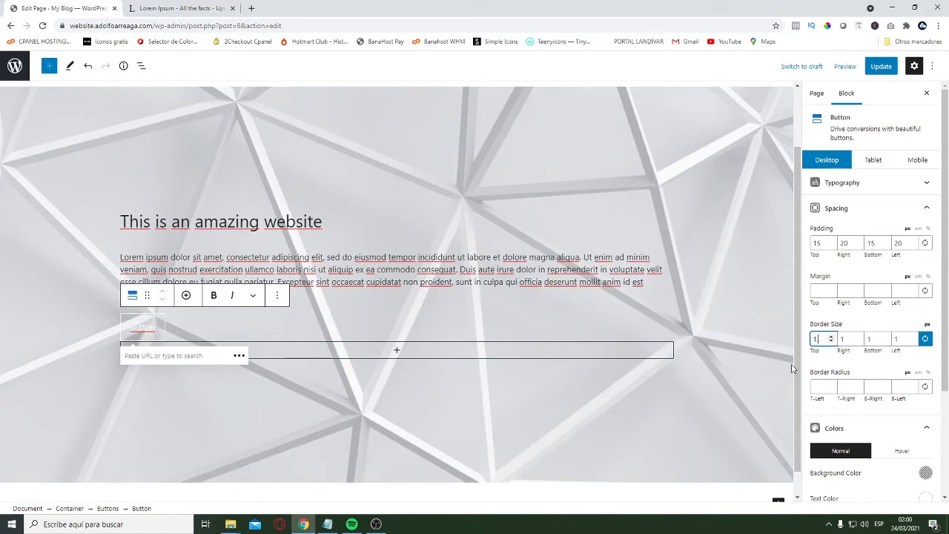
text(.5)
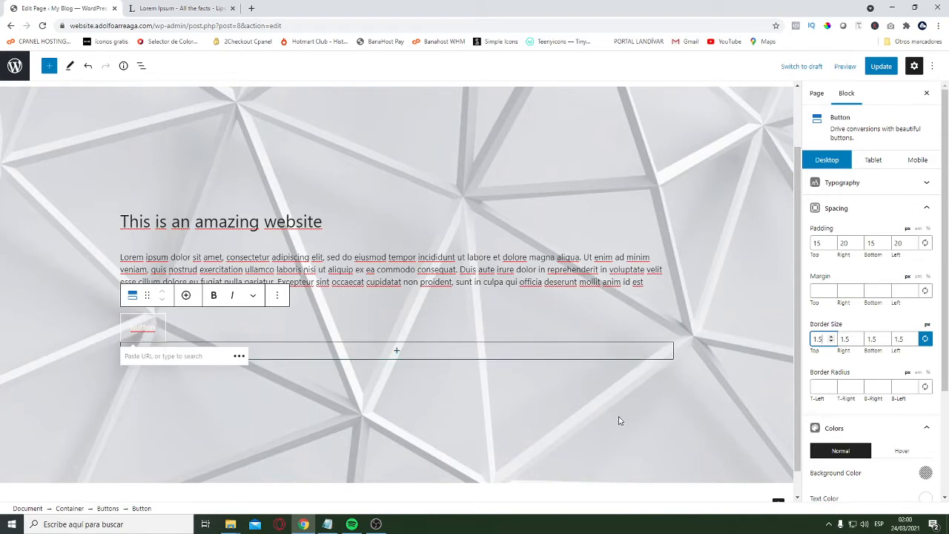
Set the button's border radius to 7 px on all four corners with synced values
scroll(888, 335, down, 2)
click(819, 288)
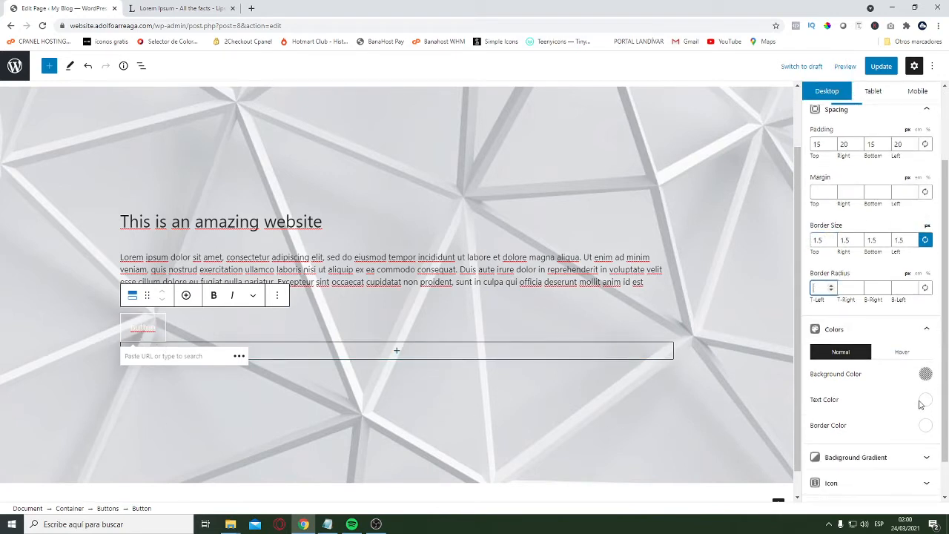
click(925, 288)
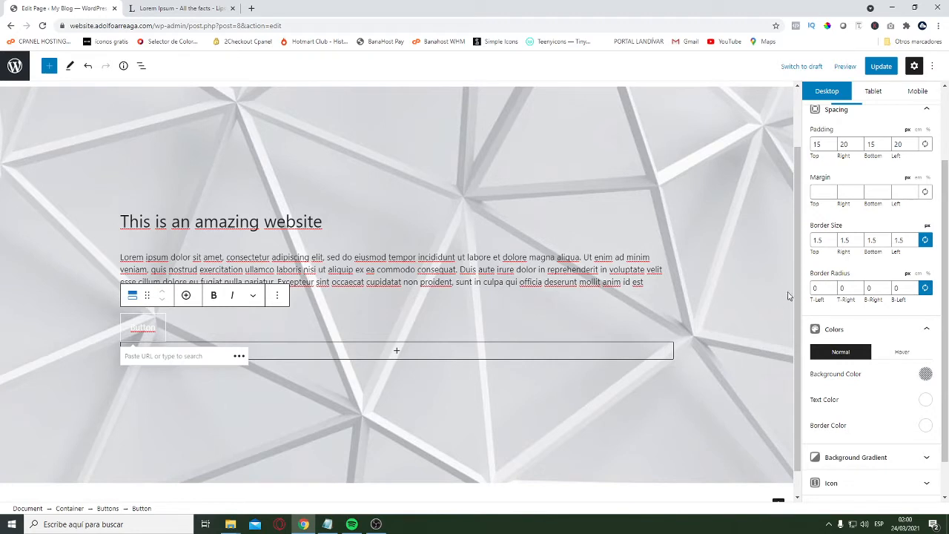
click(815, 288)
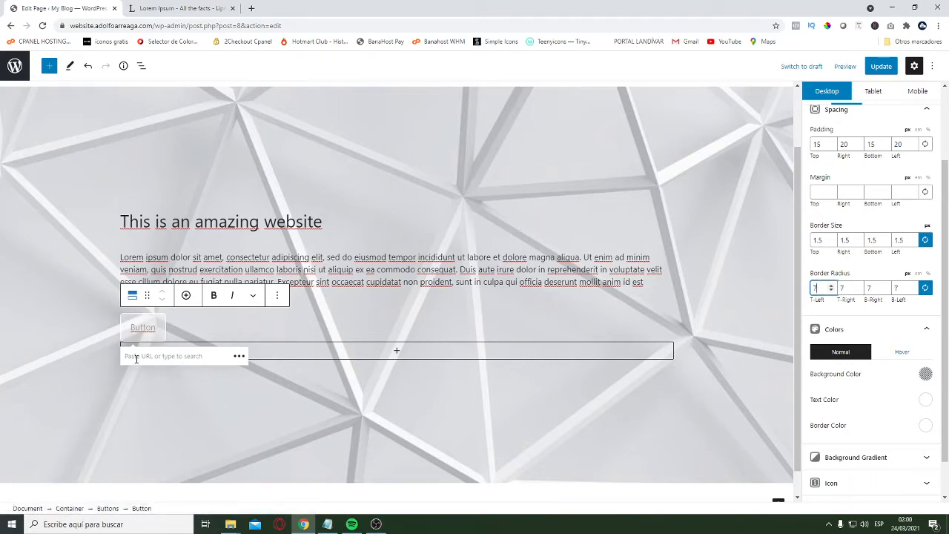
Select the hero section's container and set its background color to black (#000000)
scroll(458, 368, down, 1)
scroll(379, 213, up, 2)
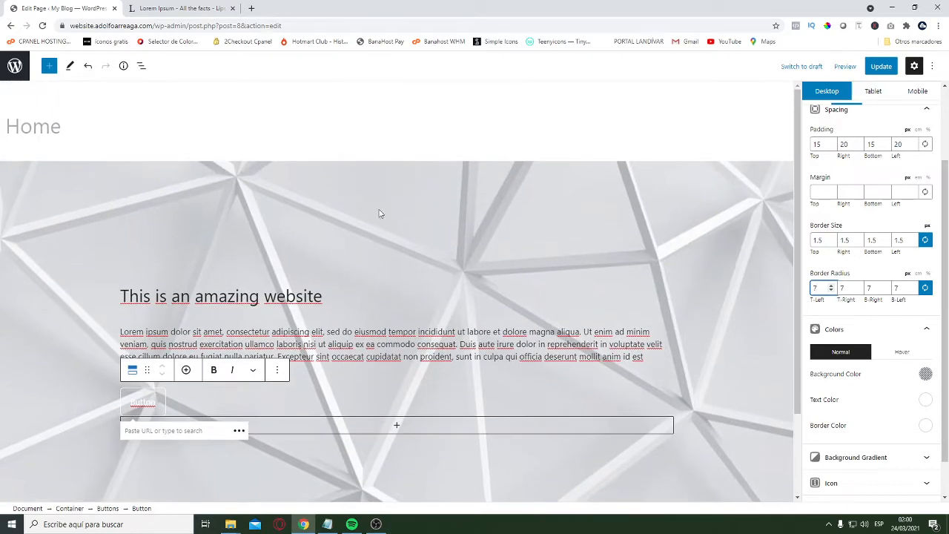
click(111, 212)
click(96, 199)
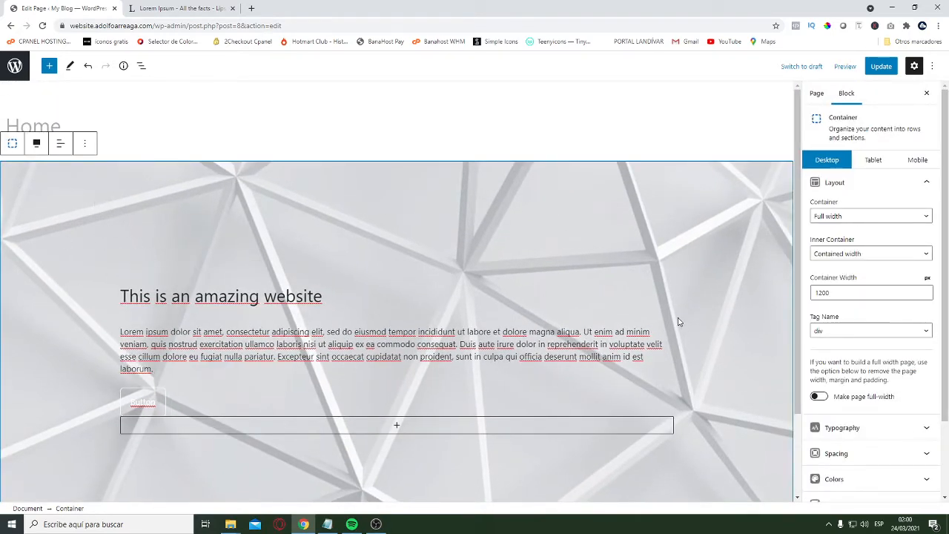
scroll(897, 263, down, 2)
scroll(736, 343, down, 1)
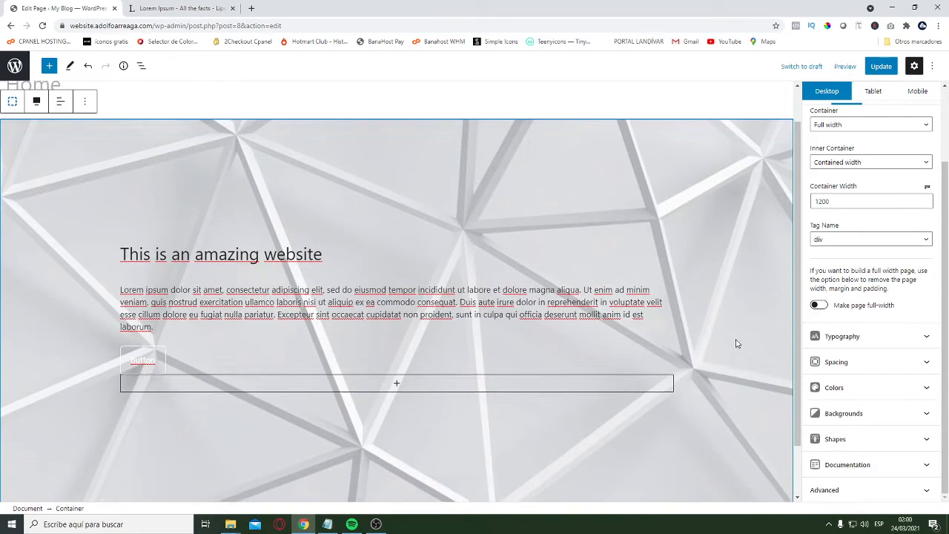
scroll(737, 344, down, 1)
scroll(416, 282, up, 1)
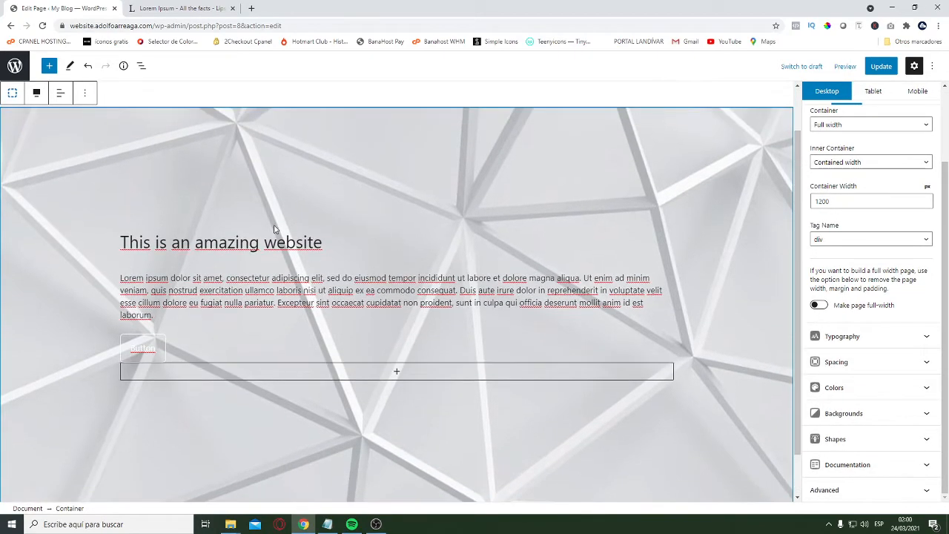
click(890, 393)
scroll(920, 297, down, 2)
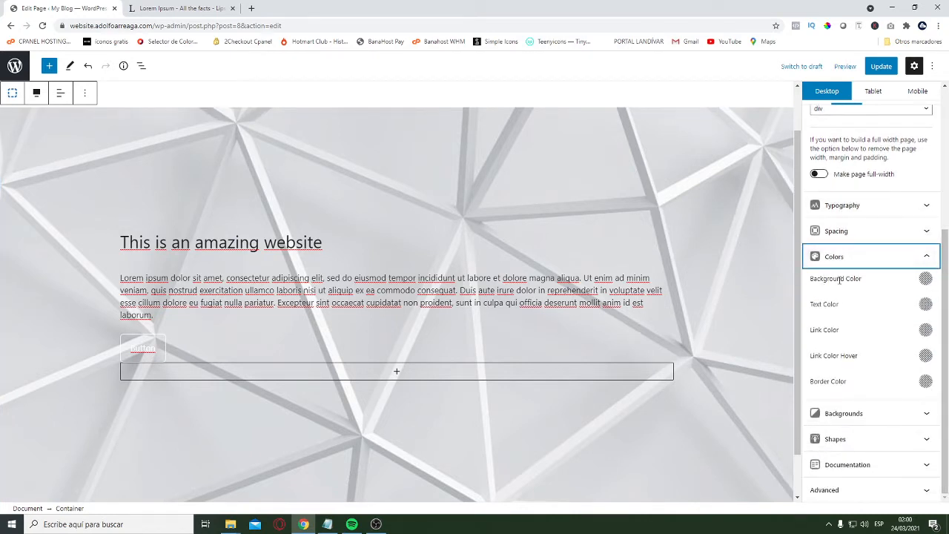
click(926, 278)
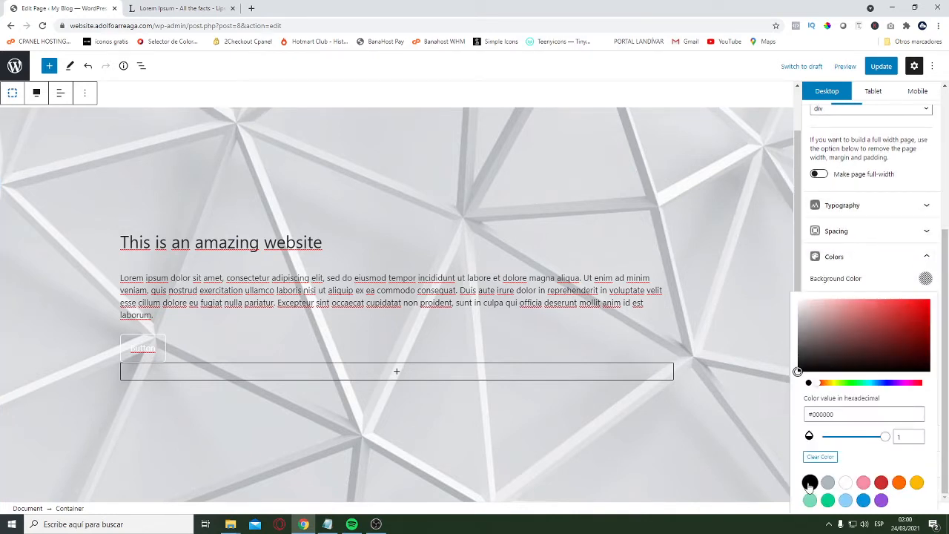
click(810, 482)
click(900, 287)
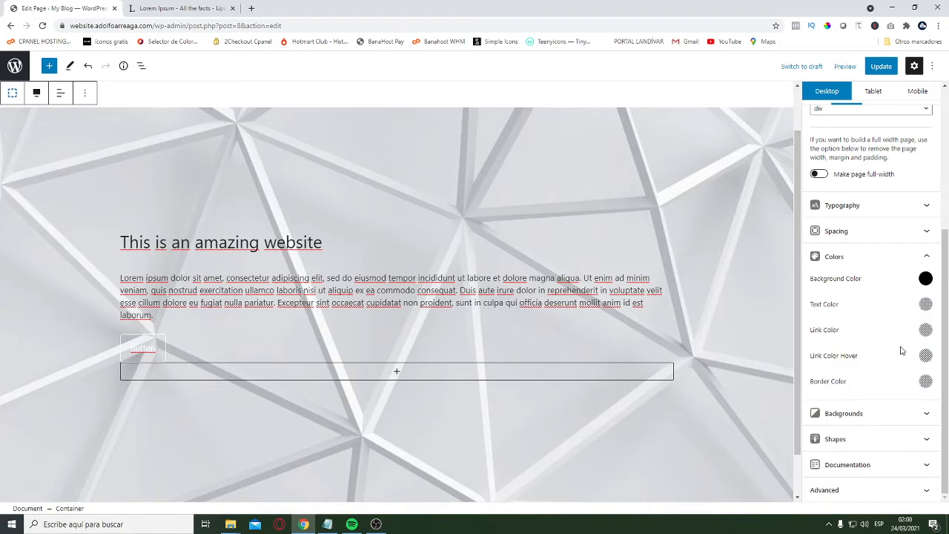
Set the hero container's text color to white
click(925, 304)
click(846, 251)
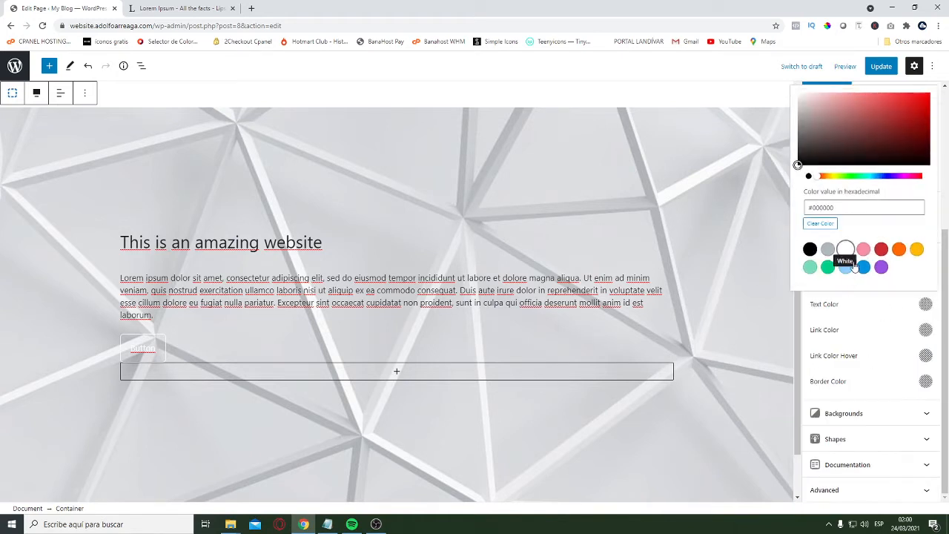
click(898, 322)
Lower the hero container's background image opacity to 0.4
click(882, 415)
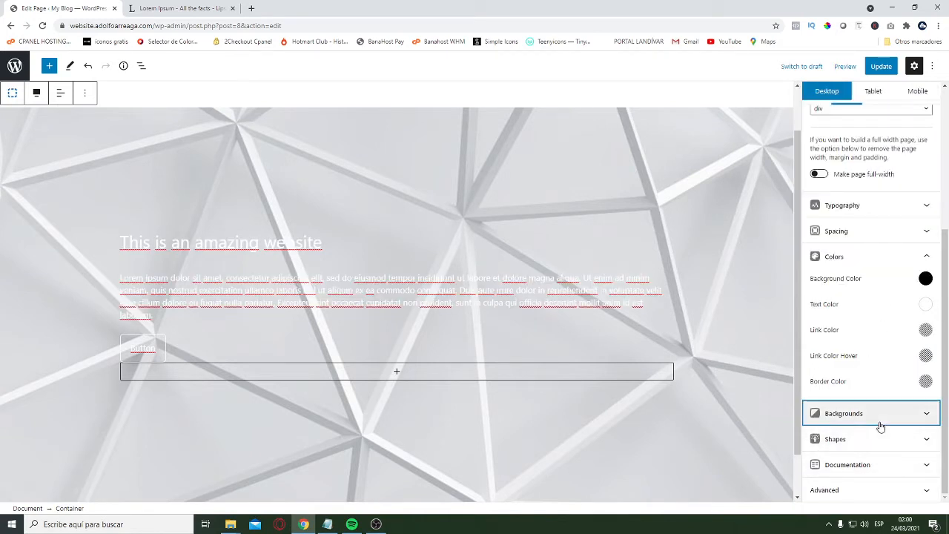
scroll(855, 311, up, 3)
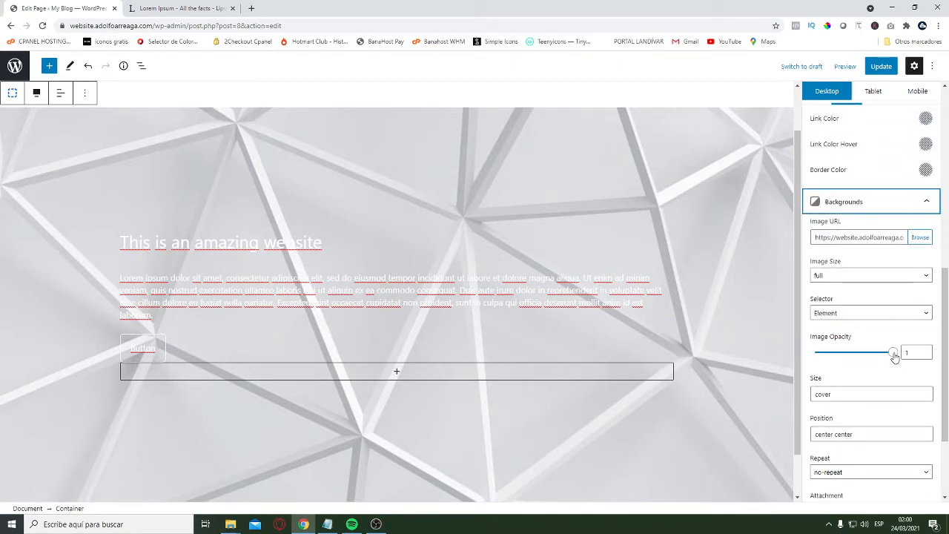
drag(895, 357, 845, 355)
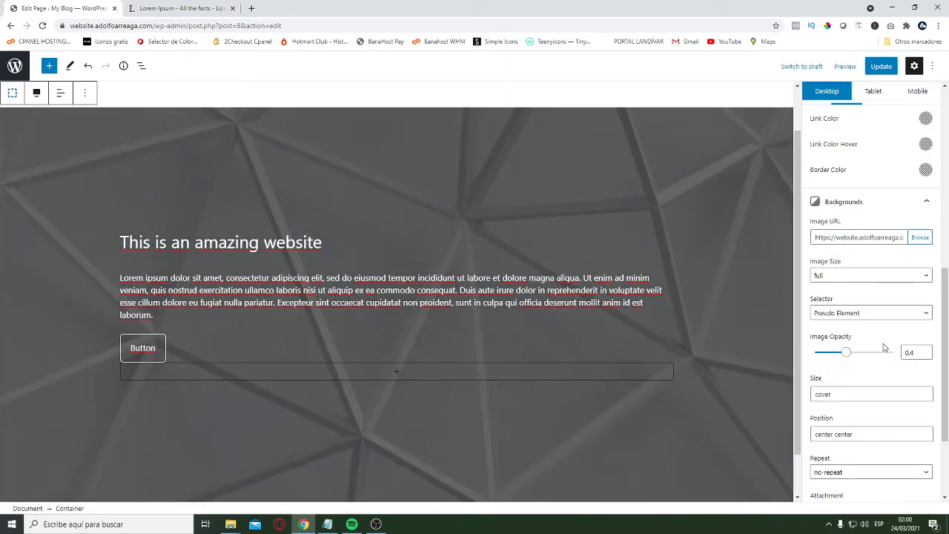
Enable a background gradient on the hero container with orange as color one and purple as color two
scroll(879, 387, down, 2)
scroll(886, 391, down, 1)
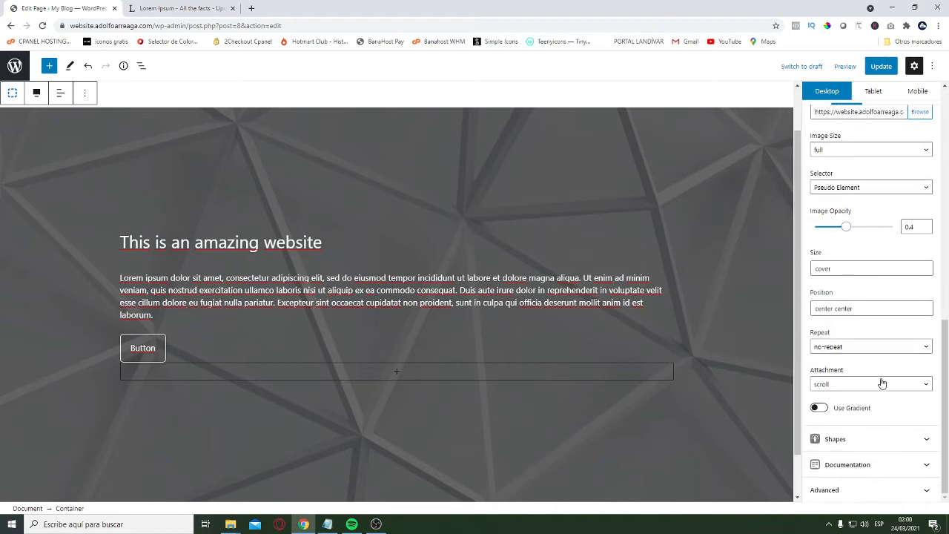
click(821, 408)
scroll(846, 360, down, 2)
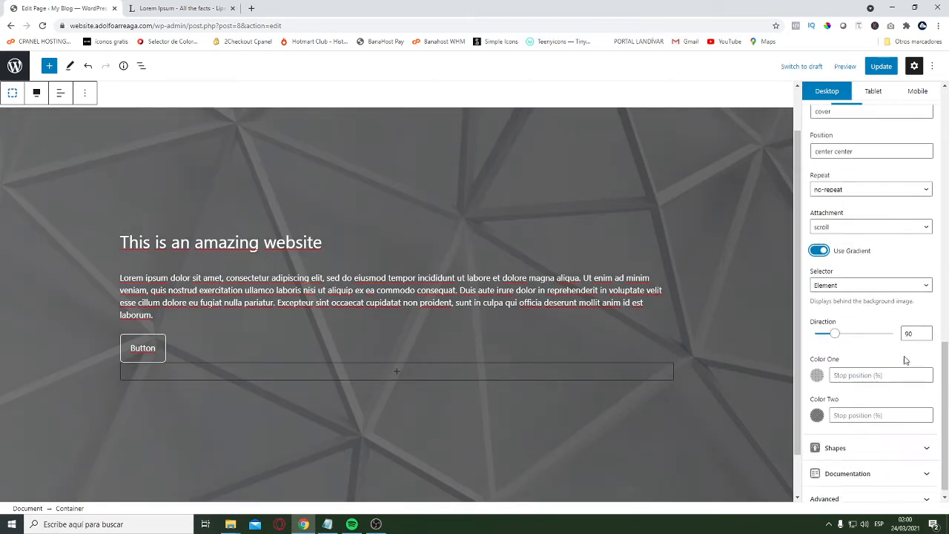
click(817, 366)
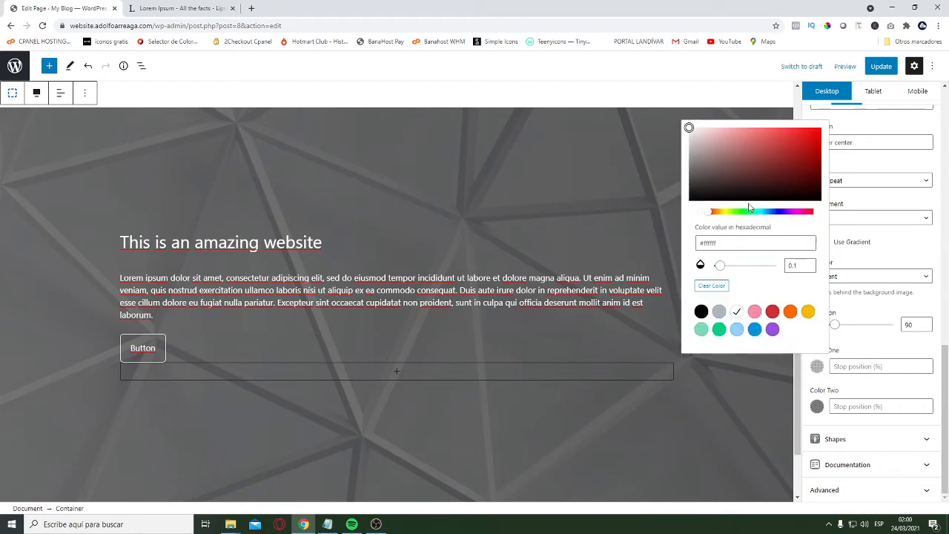
click(790, 312)
click(817, 406)
click(771, 371)
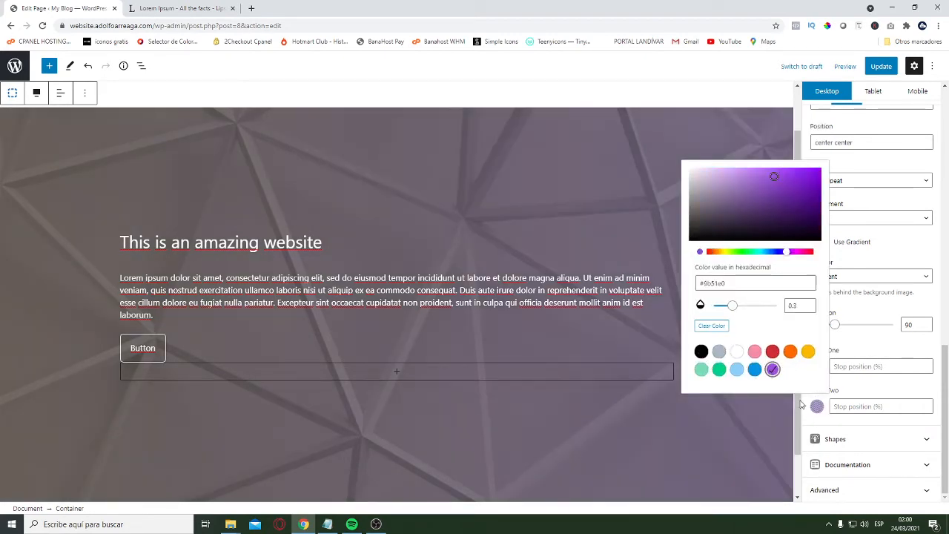
click(866, 348)
Raise the opacity of the gradient's first color, orange, to 0.44
click(817, 367)
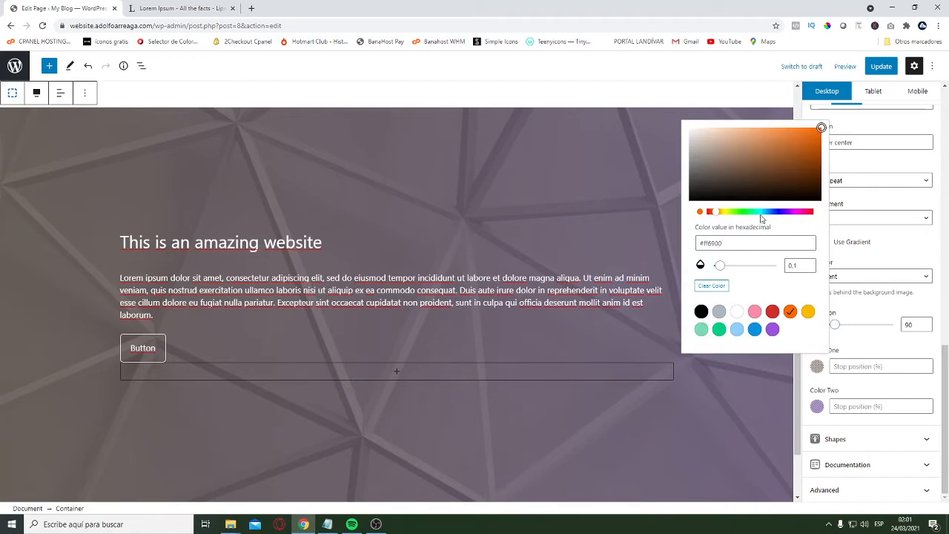
drag(728, 272, 742, 267)
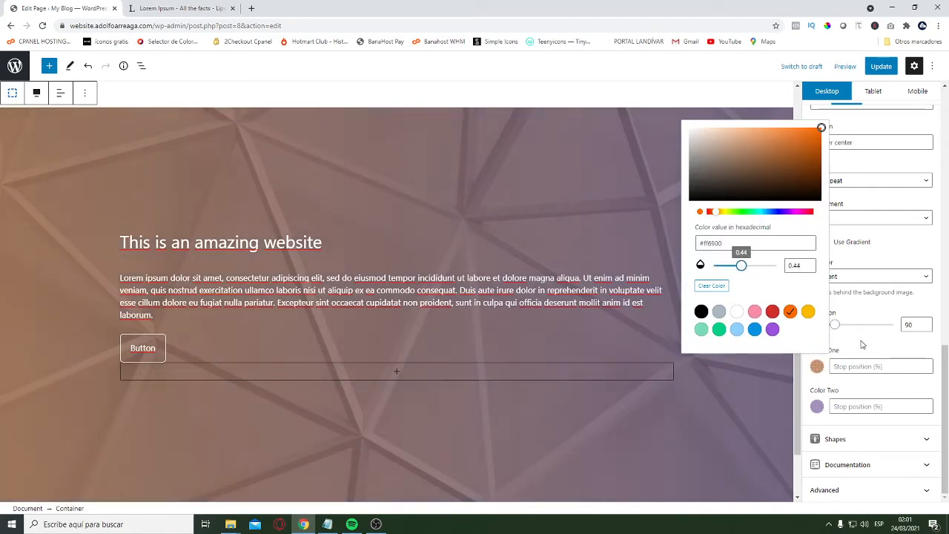
click(861, 345)
Examine the gradient overlay across the hero section together with the container's color and background settings
scroll(468, 347, up, 2)
scroll(502, 342, down, 3)
scroll(522, 363, up, 3)
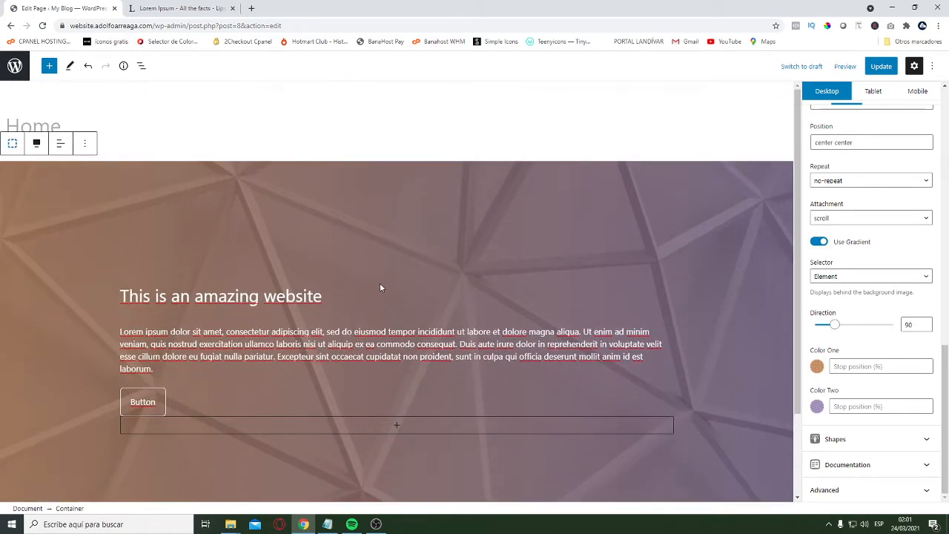
scroll(330, 362, down, 2)
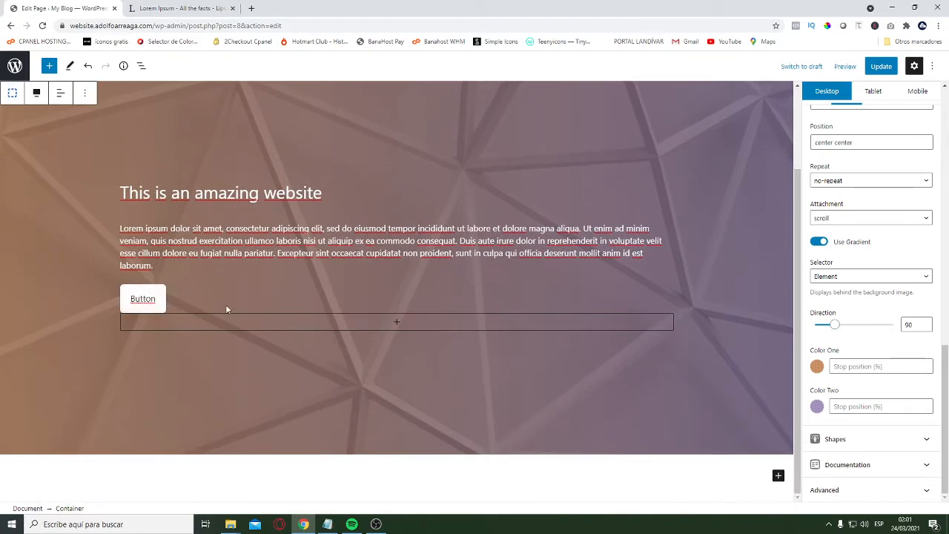
scroll(185, 274, up, 2)
scroll(275, 335, down, 2)
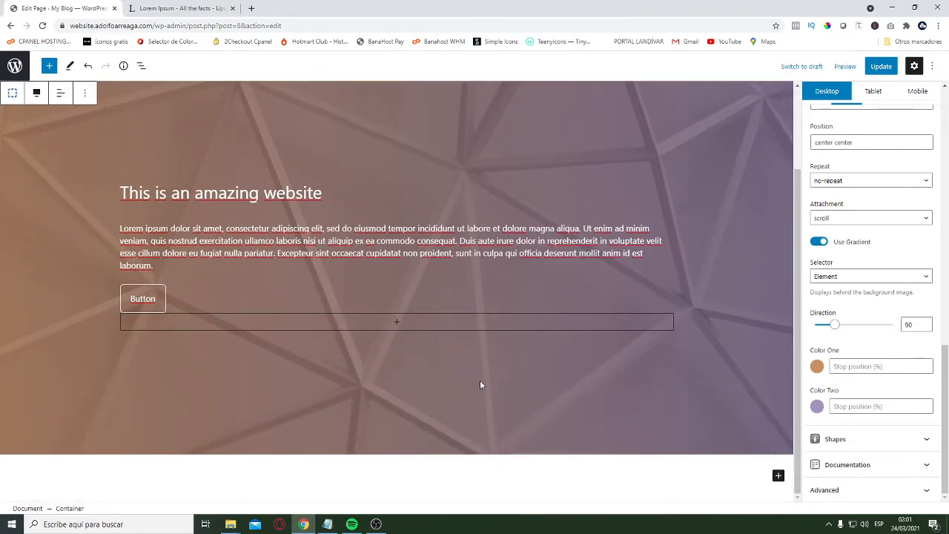
scroll(379, 333, up, 2)
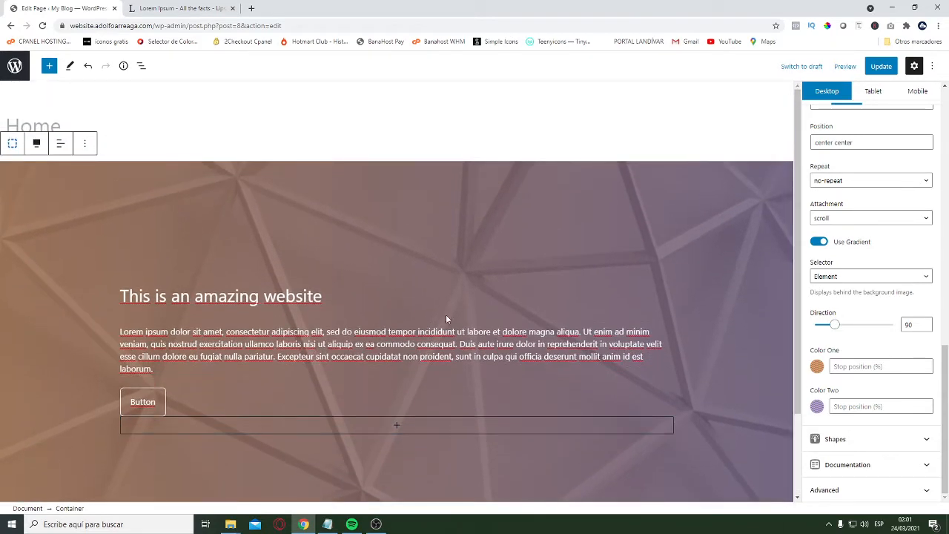
scroll(771, 356, down, 2)
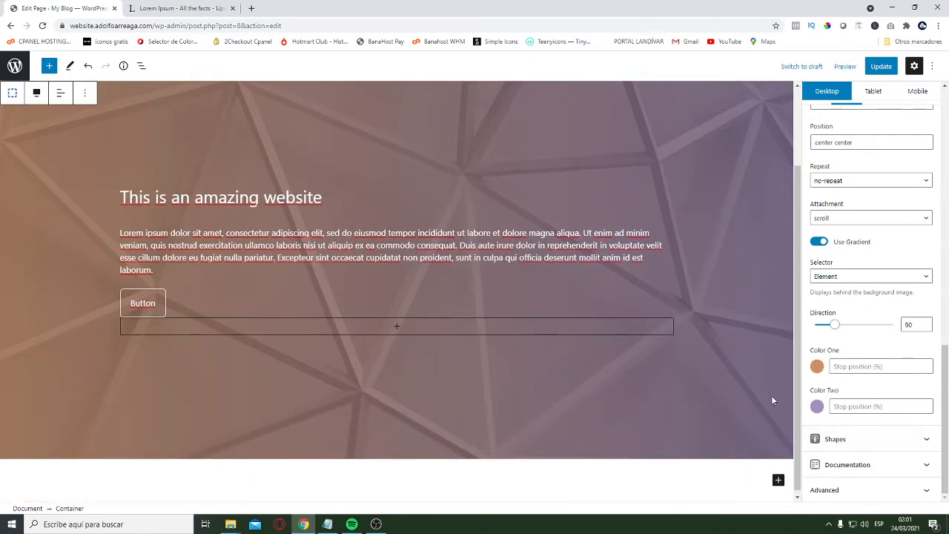
scroll(875, 310, up, 2)
scroll(879, 312, down, 2)
scroll(905, 367, up, 1)
scroll(879, 378, up, 2)
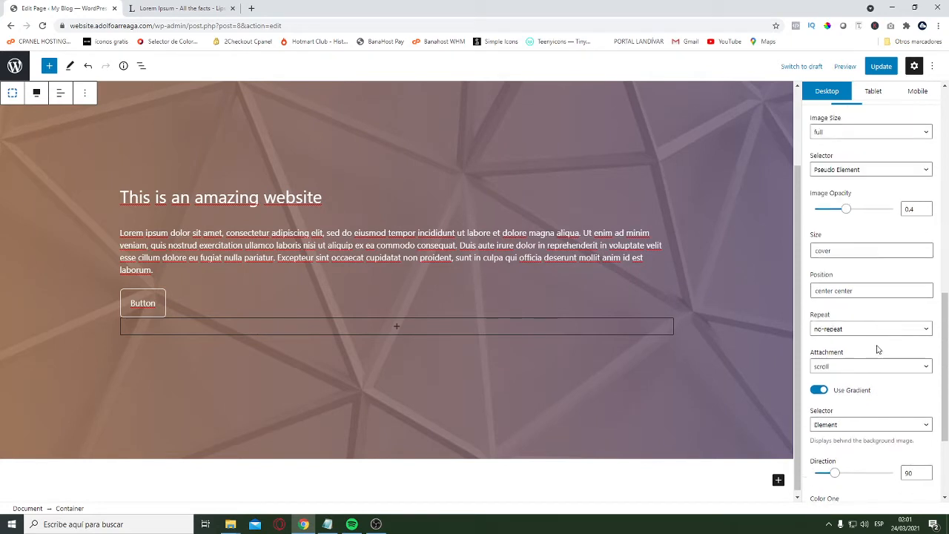
scroll(875, 346, down, 3)
scroll(898, 413, up, 4)
scroll(864, 396, up, 3)
scroll(626, 328, up, 1)
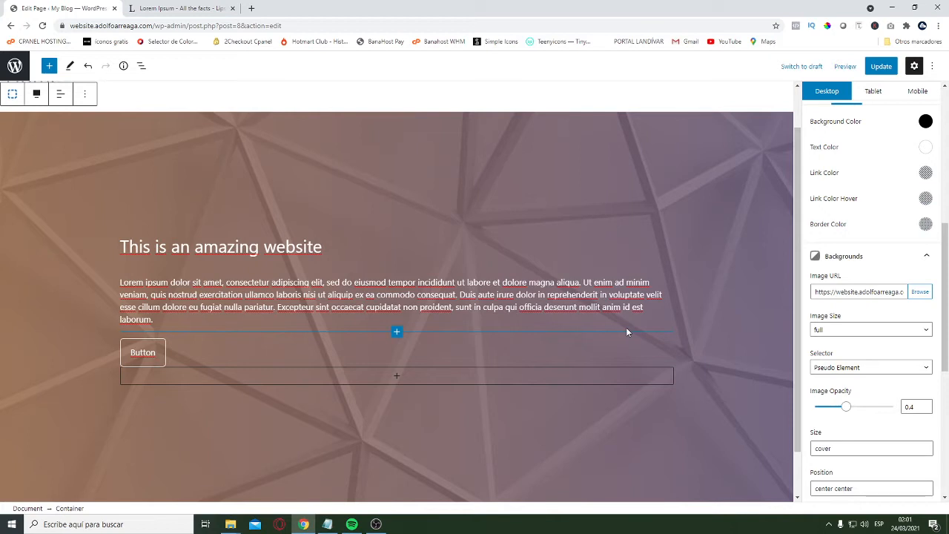
scroll(920, 314, down, 7)
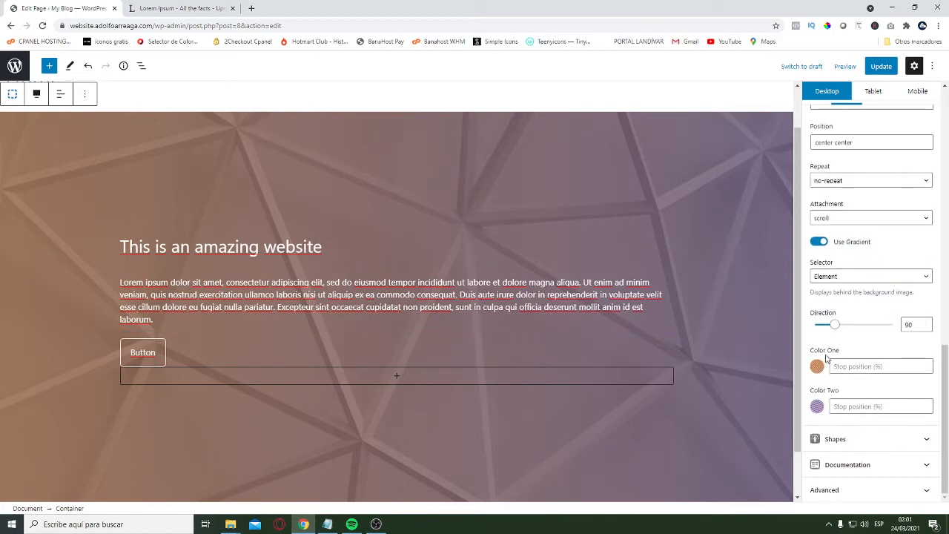
Turn off the hero container's background gradient
click(820, 242)
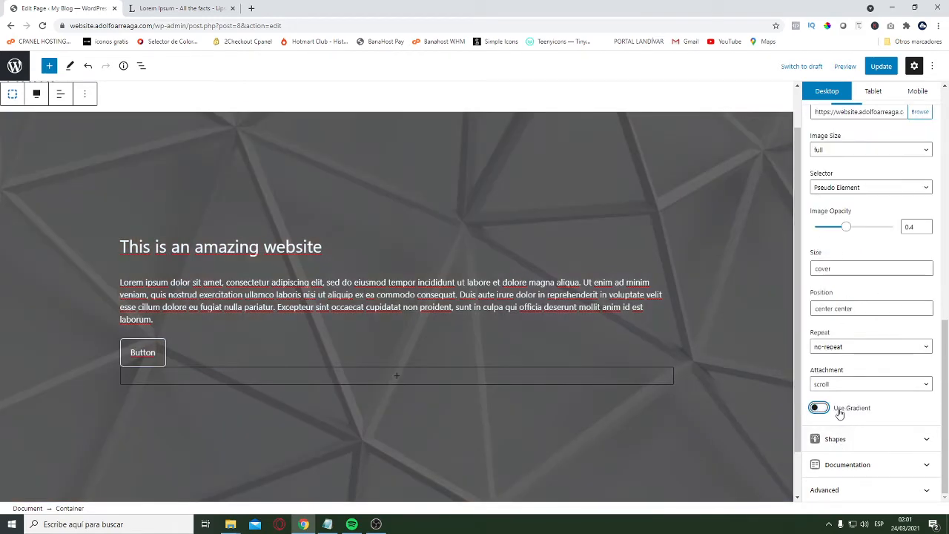
scroll(247, 228, up, 1)
scroll(445, 297, down, 2)
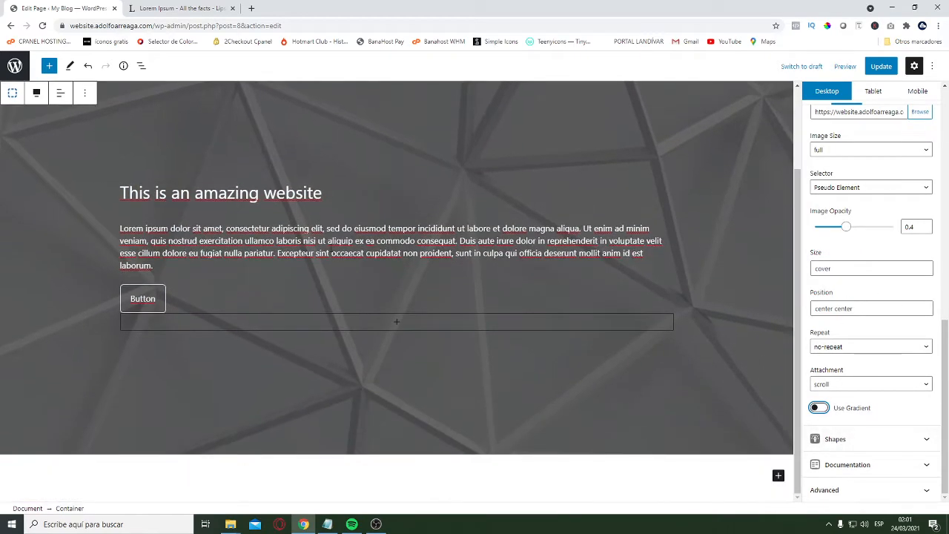
scroll(350, 227, up, 2)
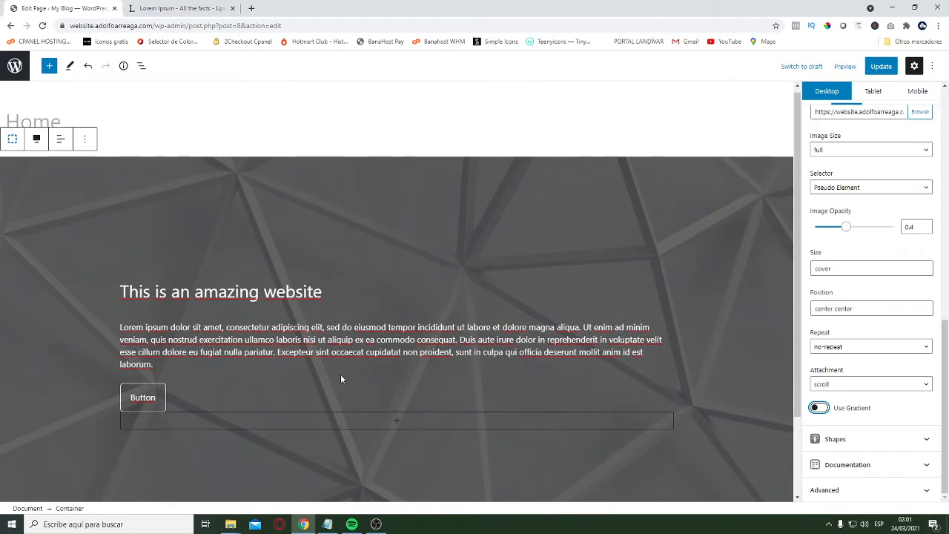
scroll(238, 257, down, 2)
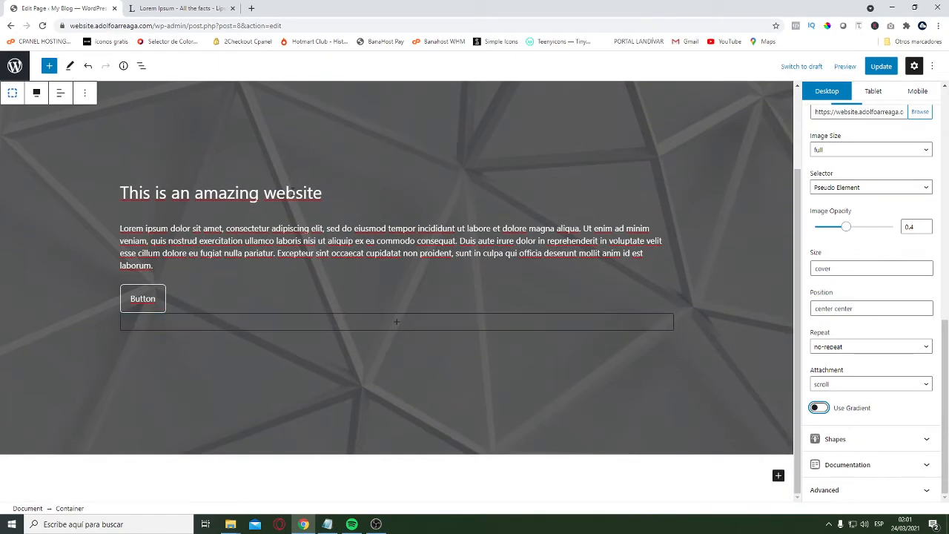
scroll(389, 167, up, 2)
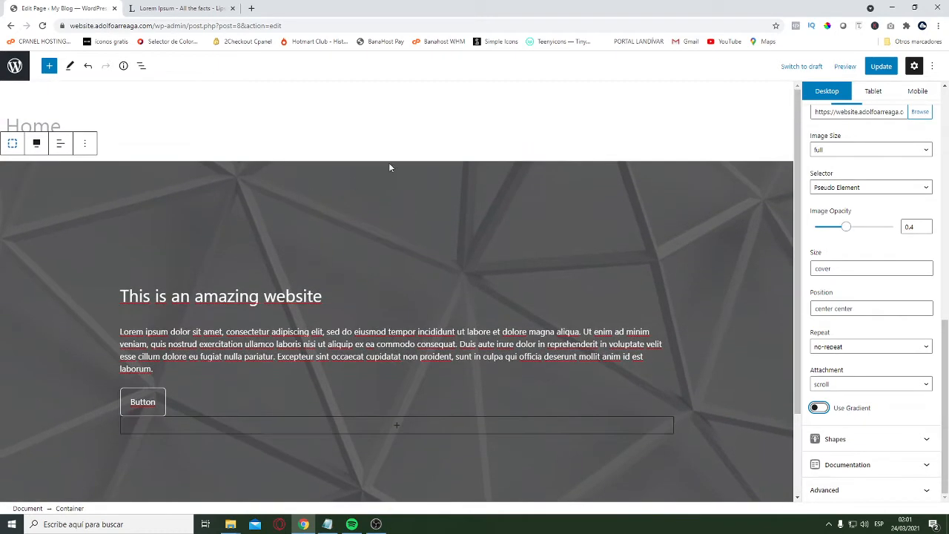
Try a top padding of 20 px on the hero button and revert it
click(206, 403)
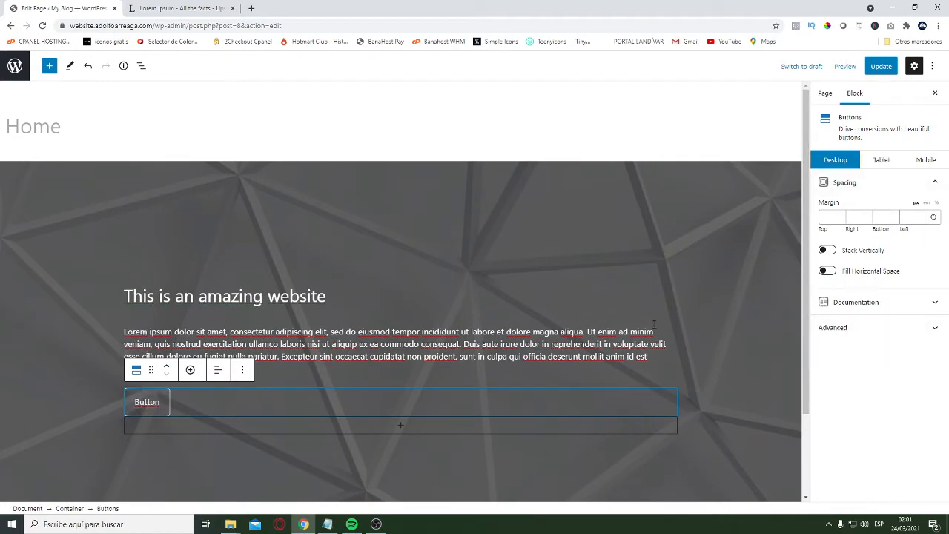
click(153, 398)
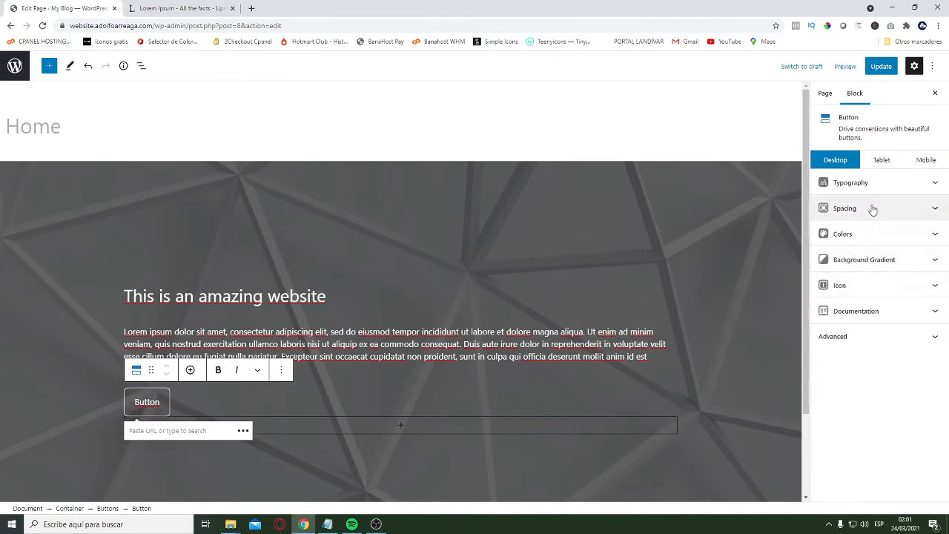
click(925, 211)
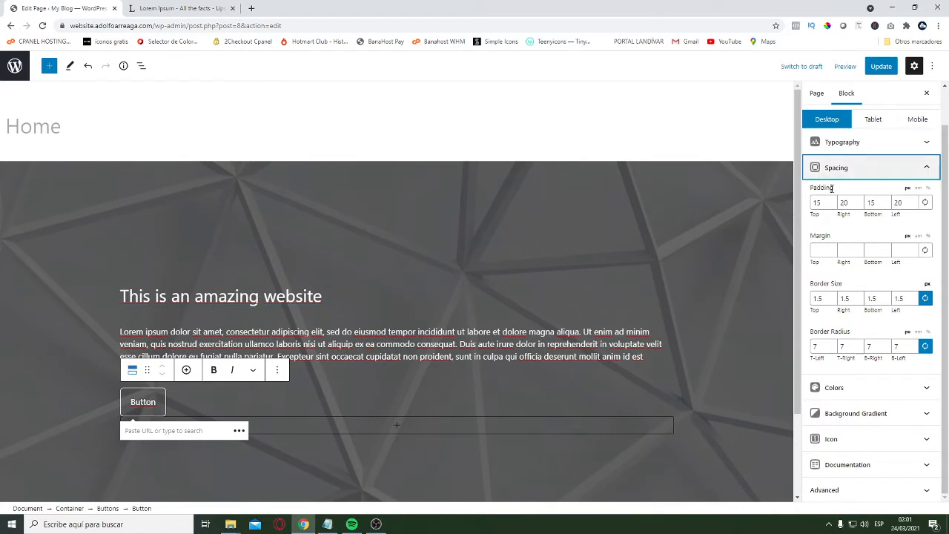
double_click(817, 202)
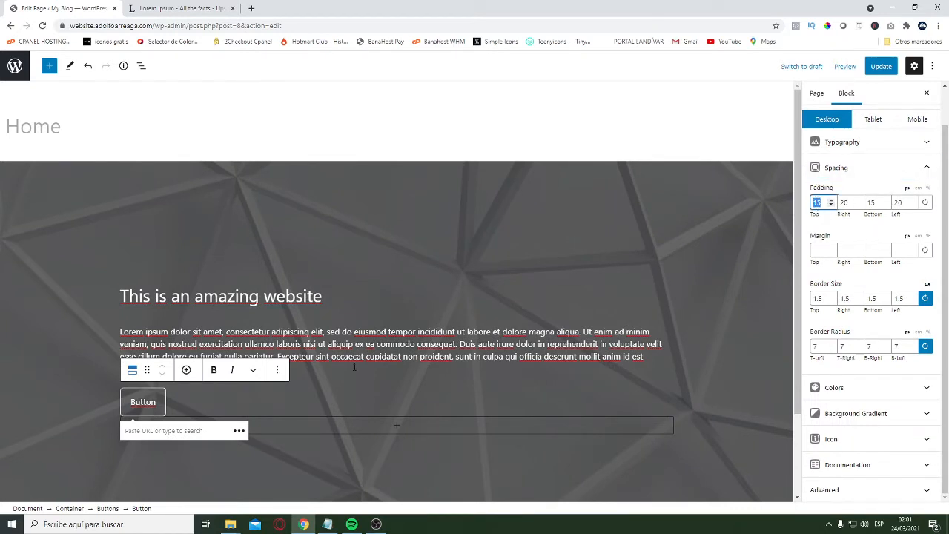
click(194, 408)
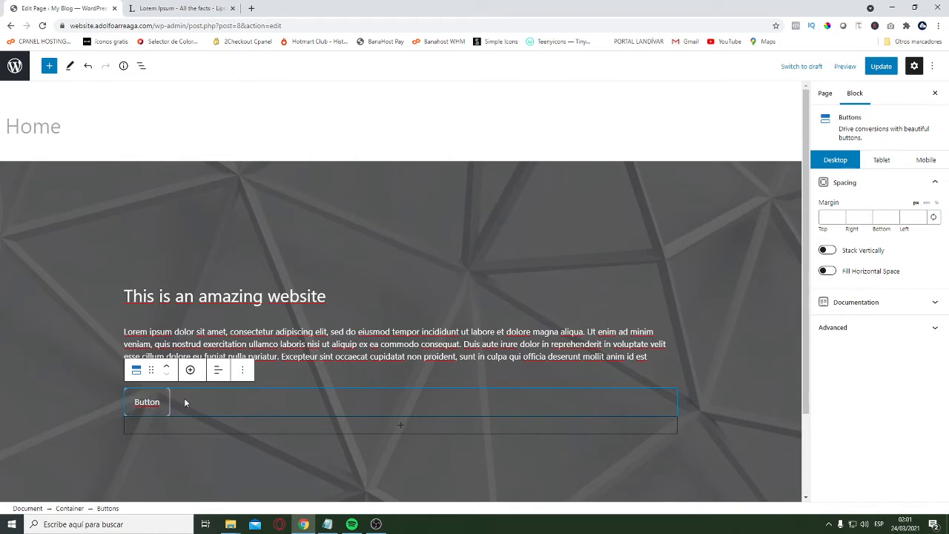
click(165, 402)
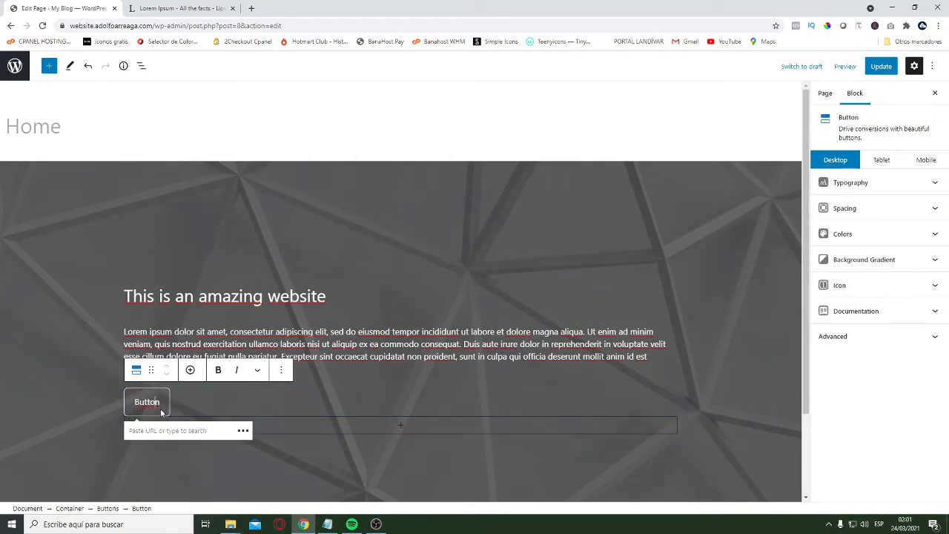
click(855, 211)
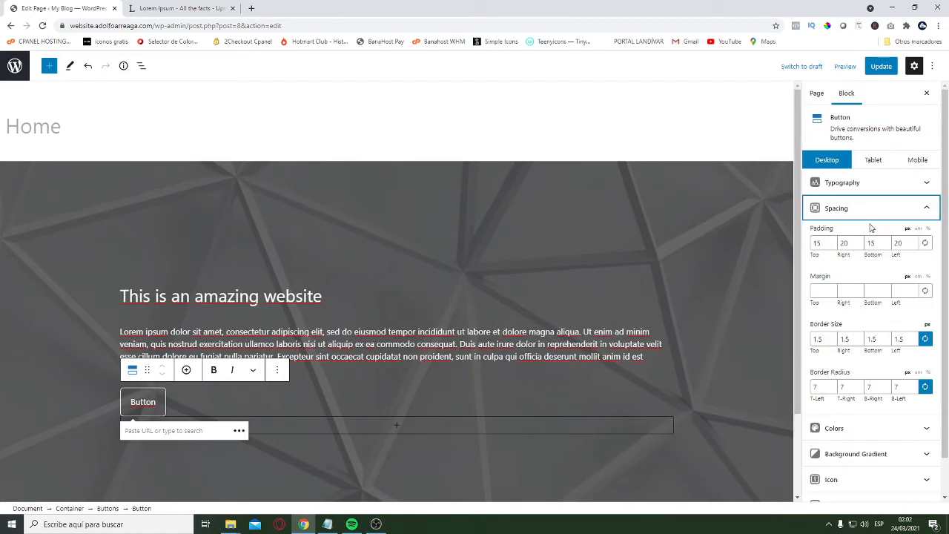
click(817, 243)
text(20)
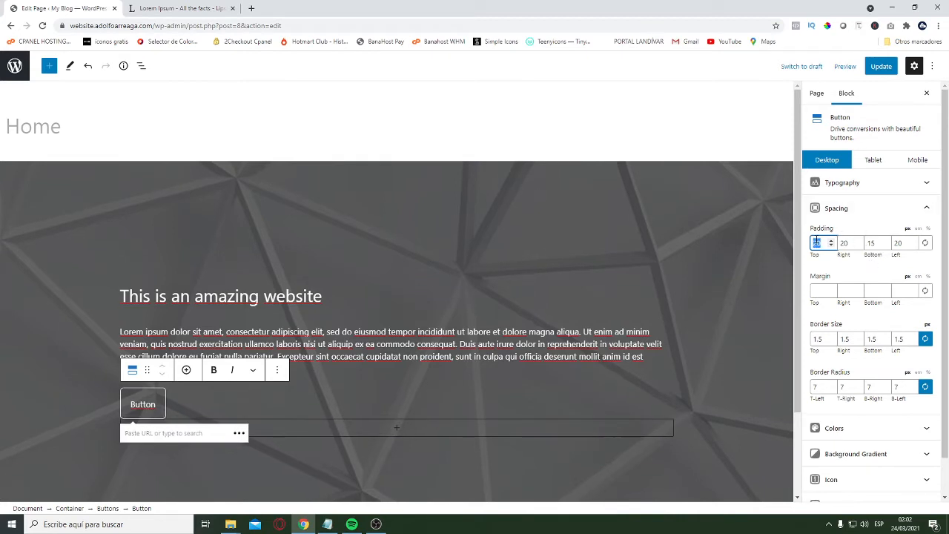
key(BackSpace)
click(201, 401)
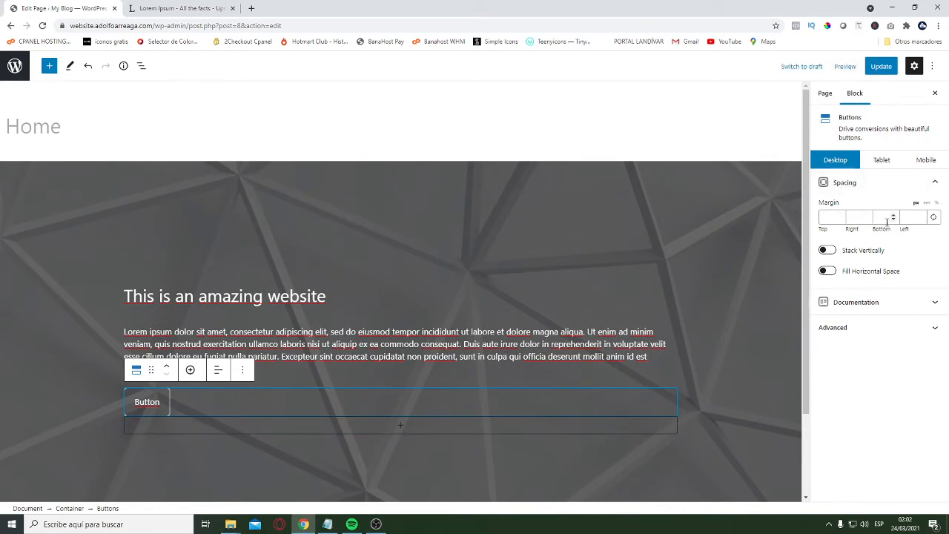
click(823, 219)
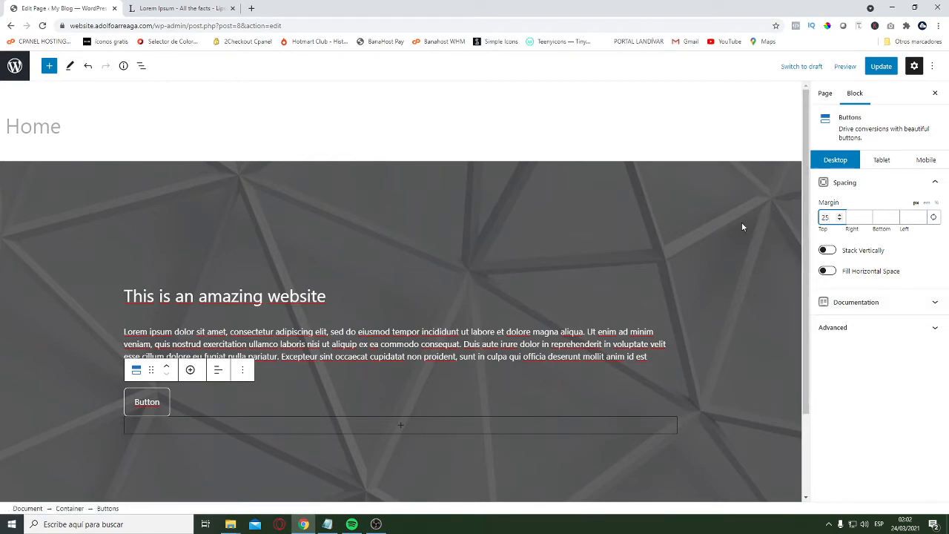
click(66, 362)
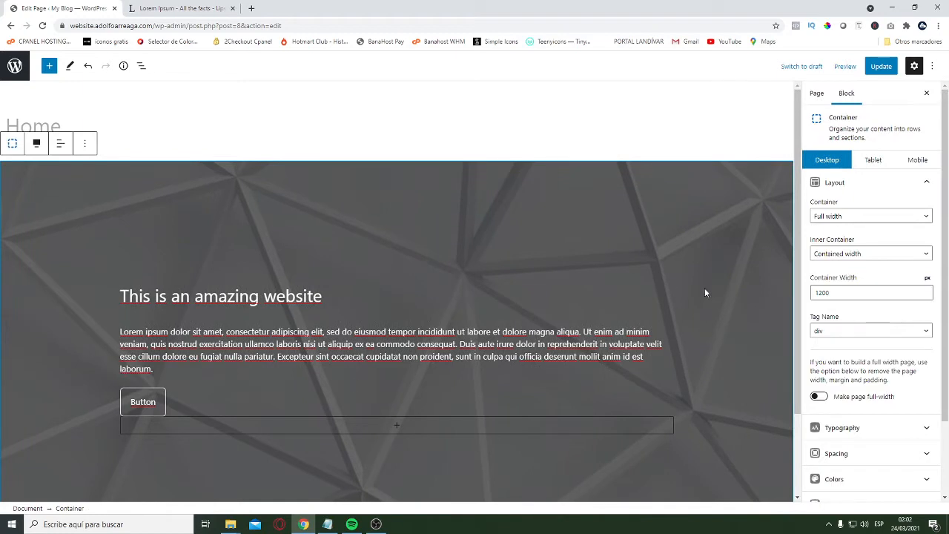
click(859, 181)
click(872, 231)
scroll(882, 271, down, 1)
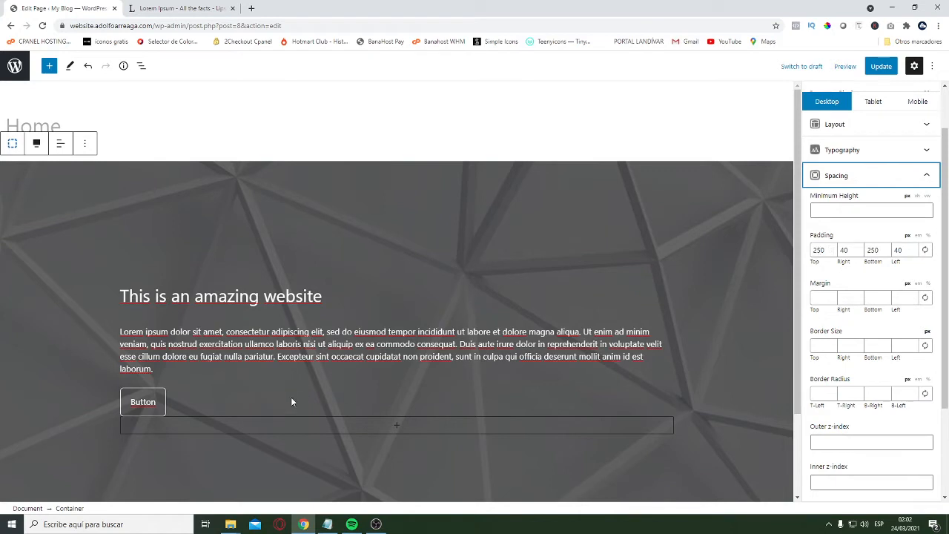
Set the hero button's top margin to 25 px
click(149, 403)
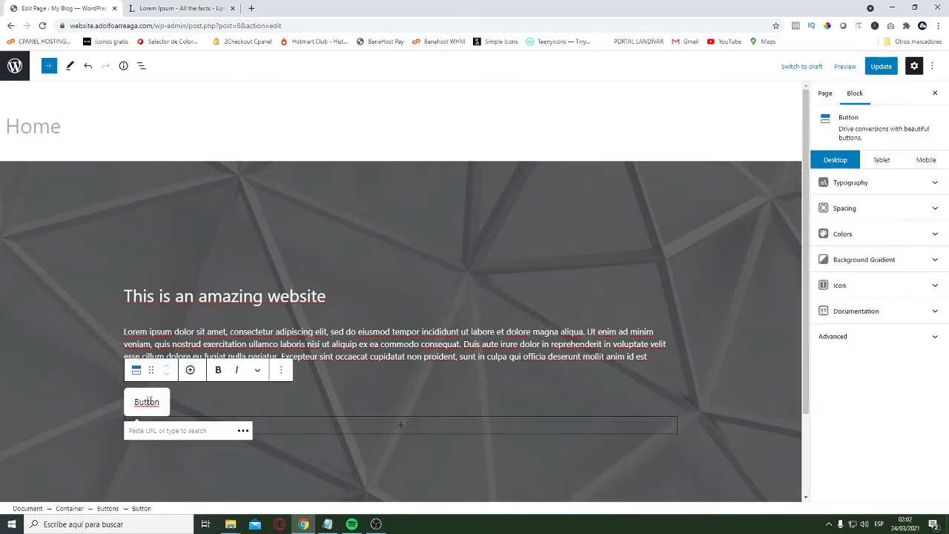
click(886, 208)
click(821, 290)
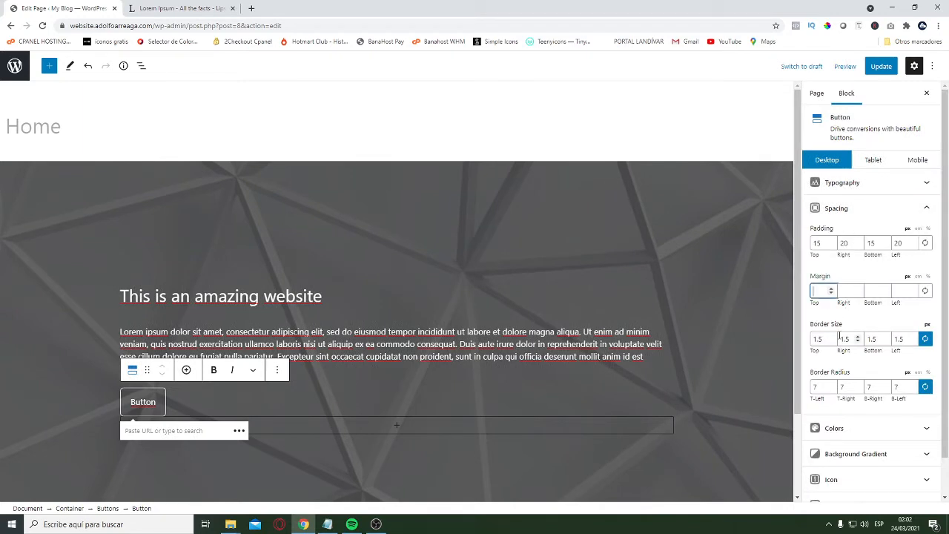
text(25)
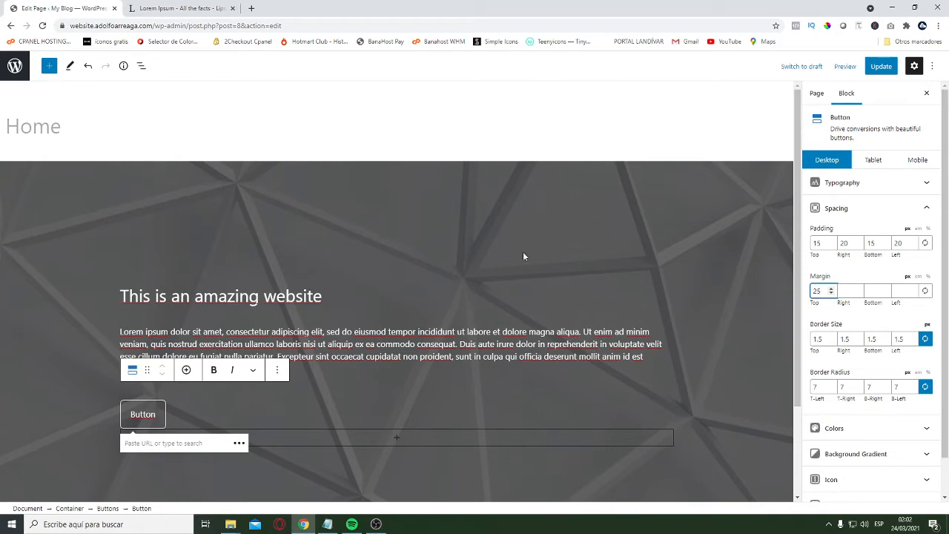
Select the hero container and review the spacing between the paragraph and the button
click(65, 252)
scroll(175, 407, down, 2)
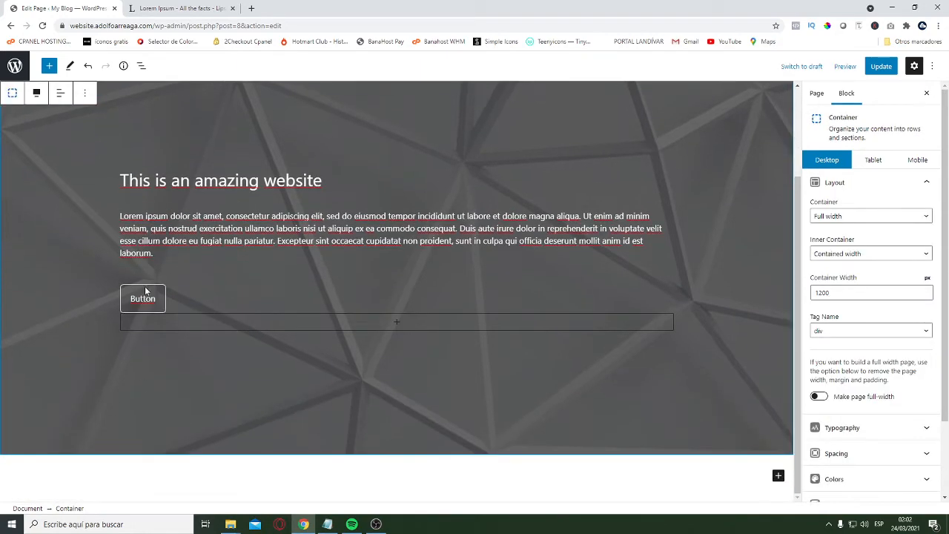
scroll(91, 237, up, 2)
scroll(119, 278, down, 2)
scroll(130, 256, up, 2)
scroll(174, 304, down, 2)
scroll(224, 362, up, 2)
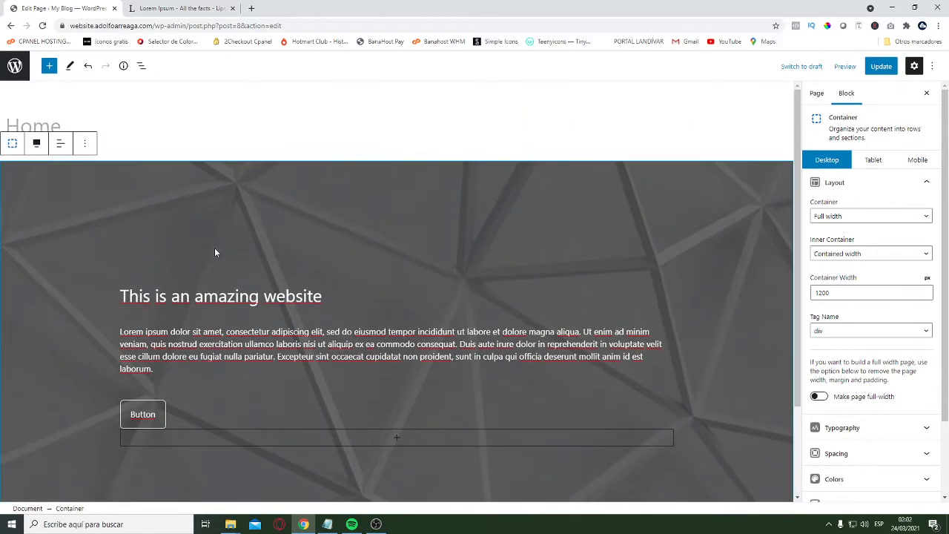
scroll(166, 260, down, 2)
scroll(334, 344, up, 2)
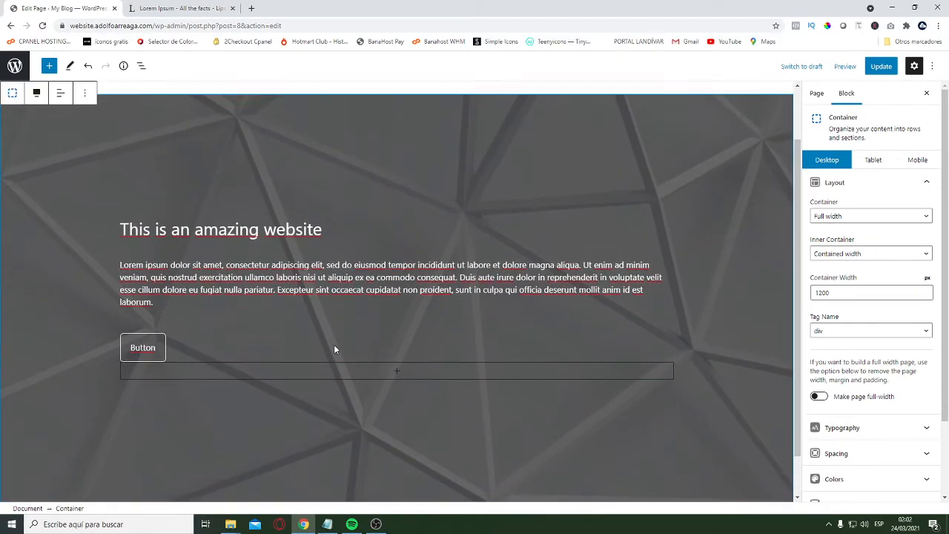
scroll(463, 374, down, 1)
scroll(564, 407, up, 2)
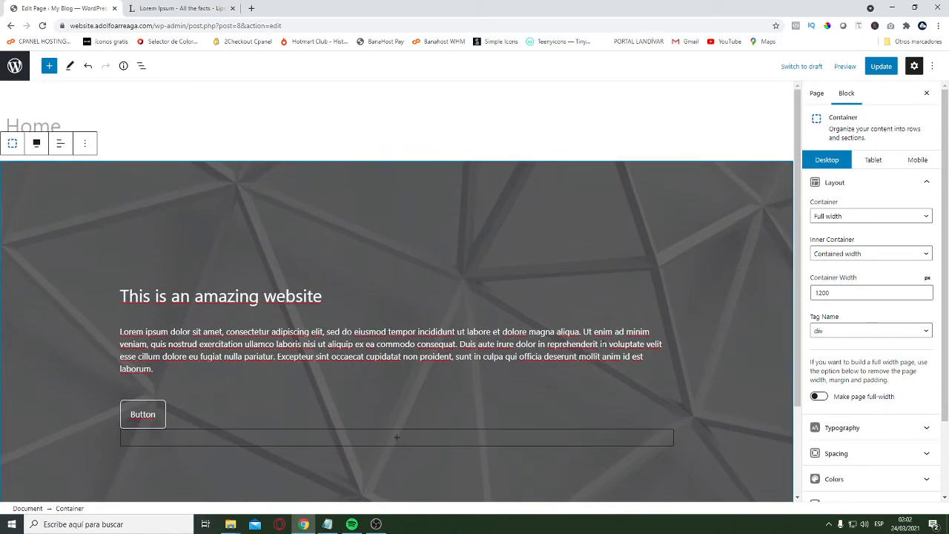
Add a new Container block below the hero section and align it to full width
scroll(720, 416, down, 2)
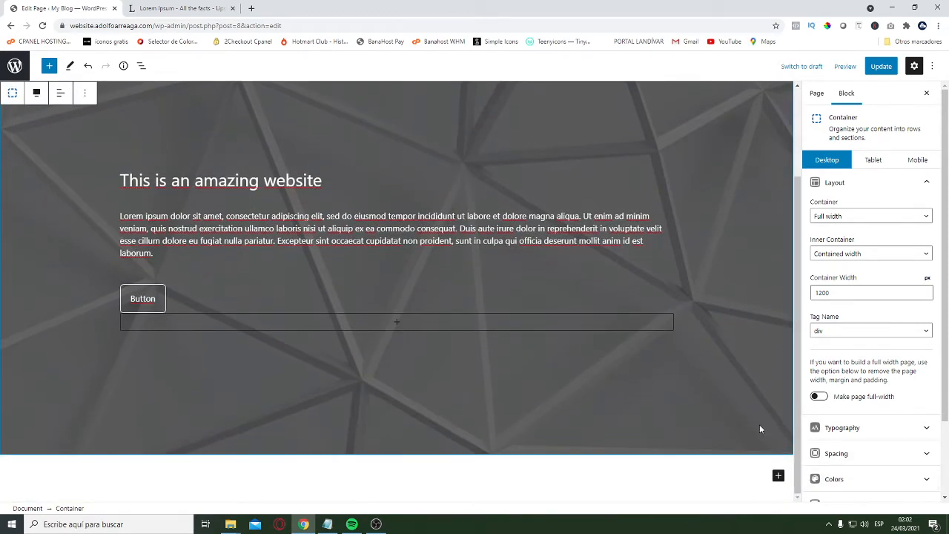
click(778, 475)
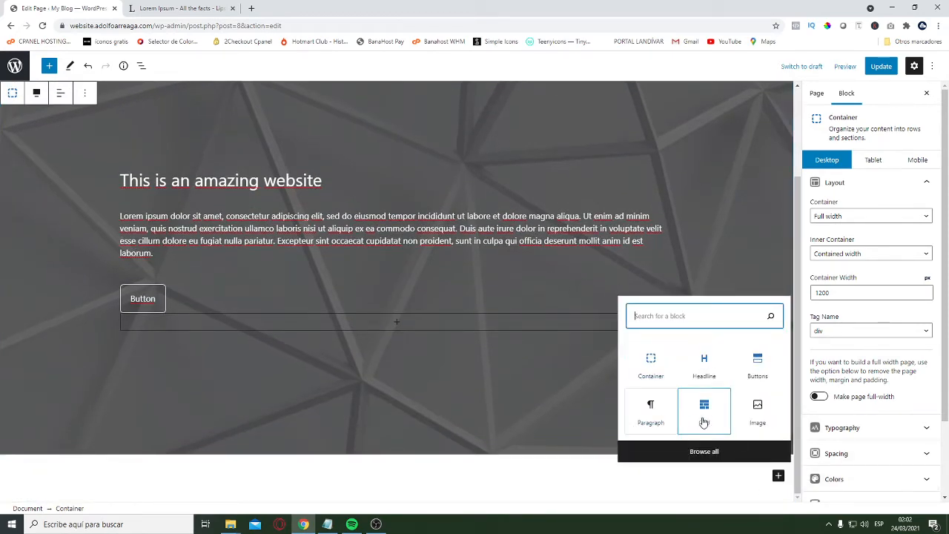
click(661, 363)
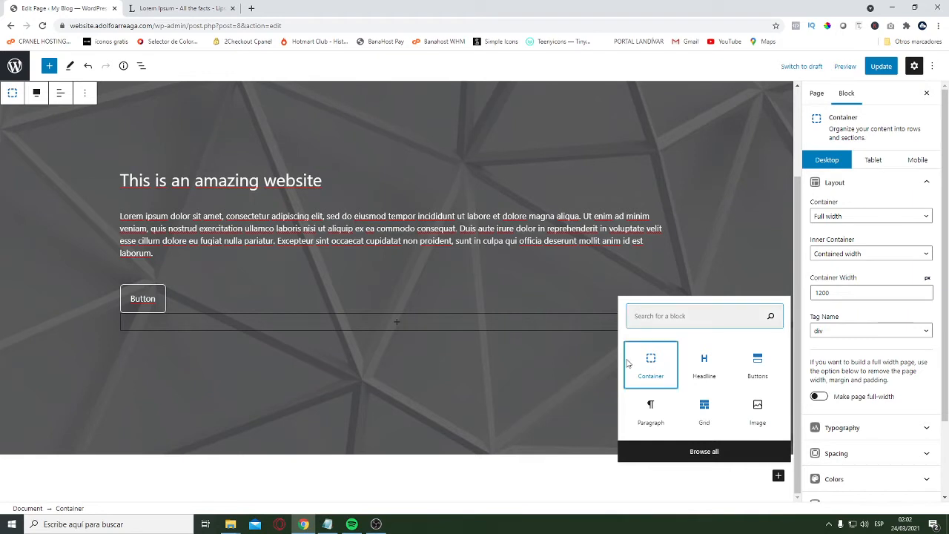
click(72, 379)
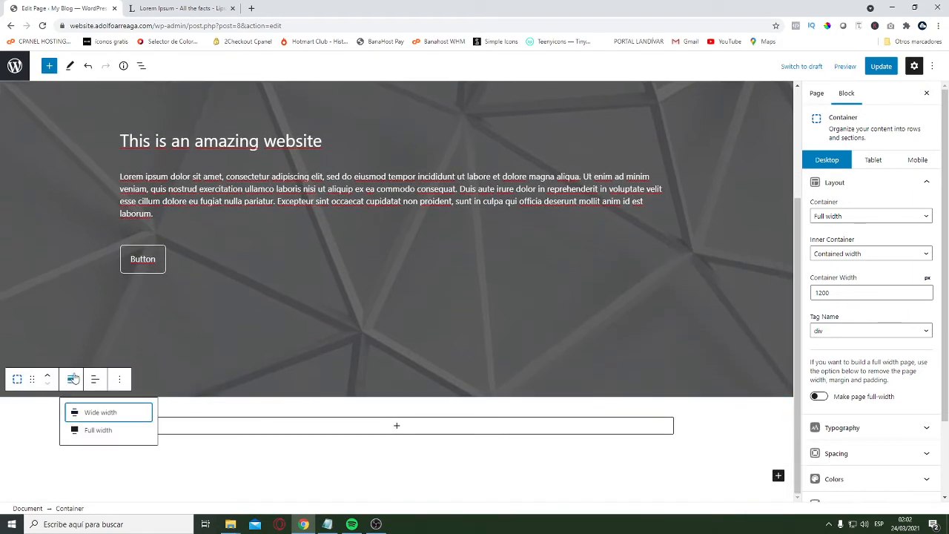
click(89, 431)
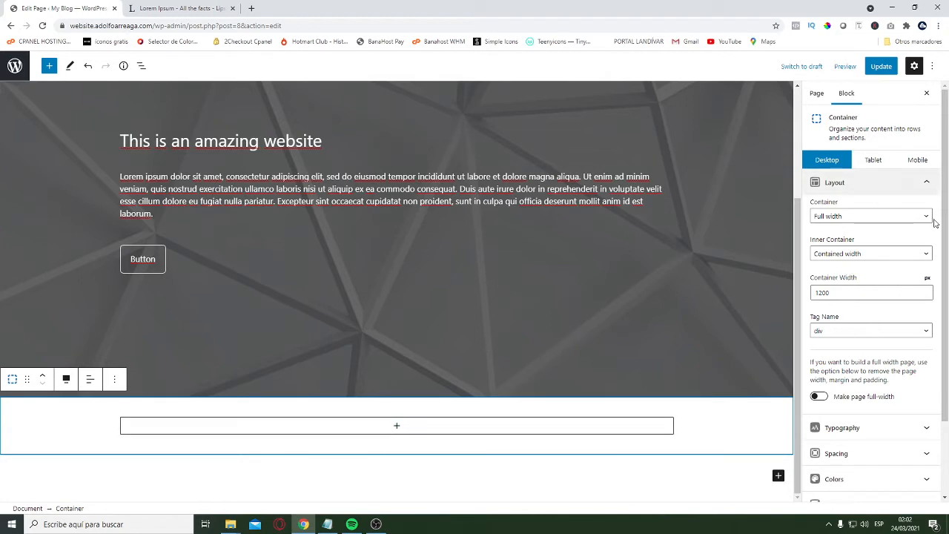
Set the new container's top and bottom padding to 150 px for desktop
scroll(909, 312, down, 2)
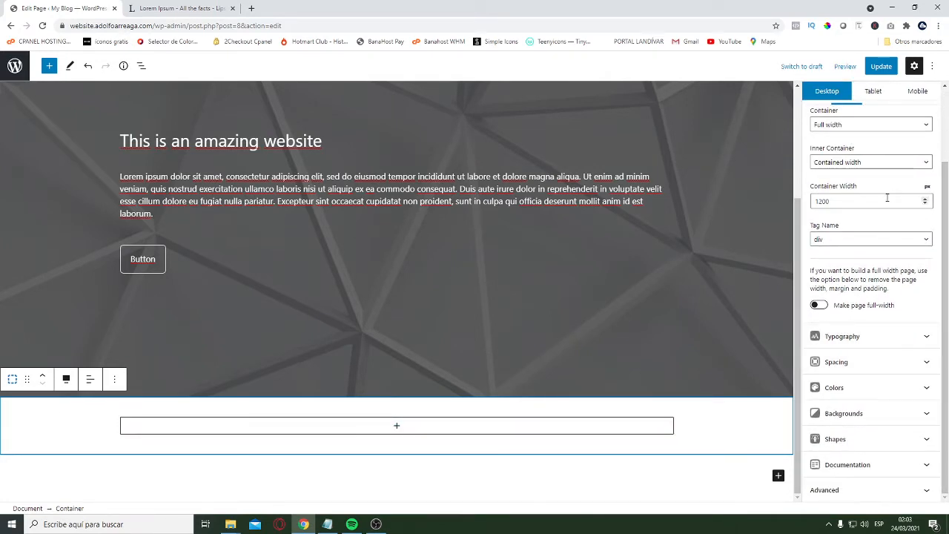
scroll(897, 227, up, 2)
scroll(897, 226, down, 2)
click(831, 353)
scroll(808, 348, down, 3)
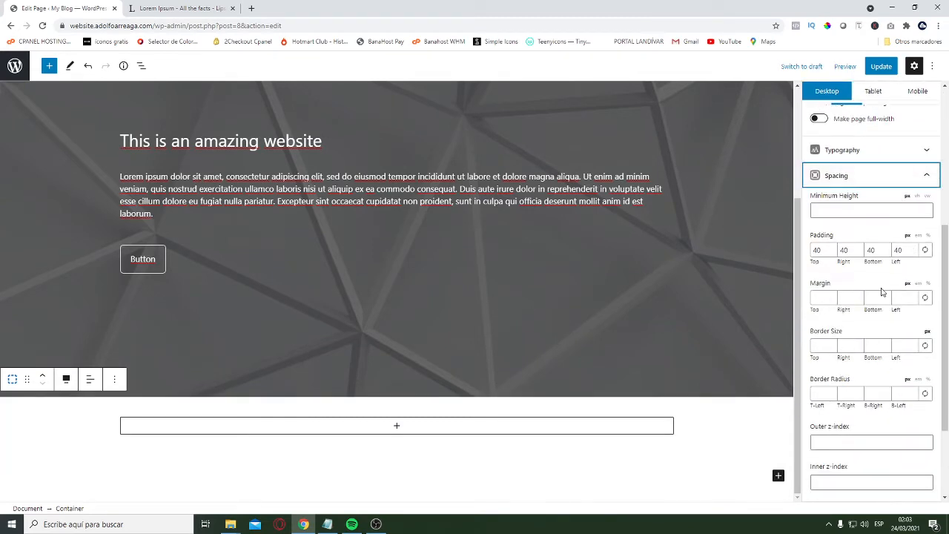
click(820, 250)
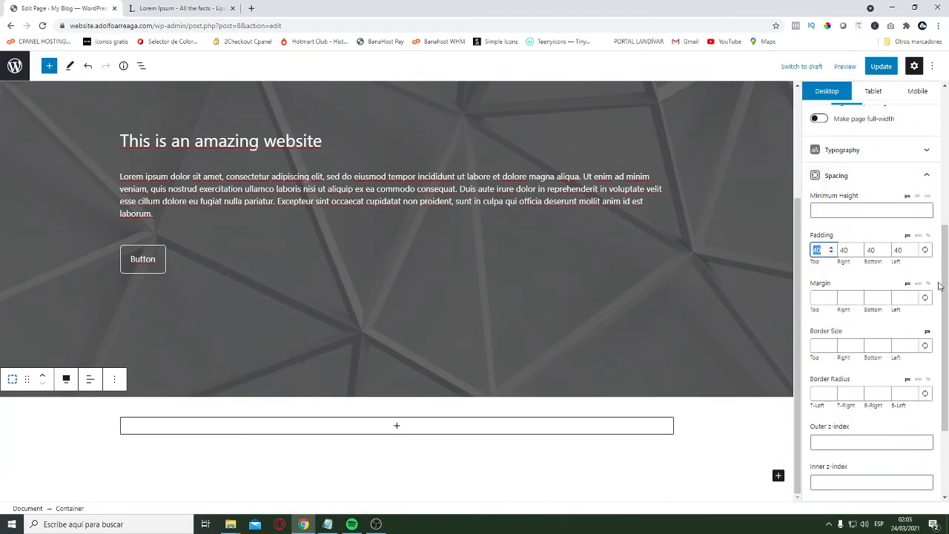
text(150)
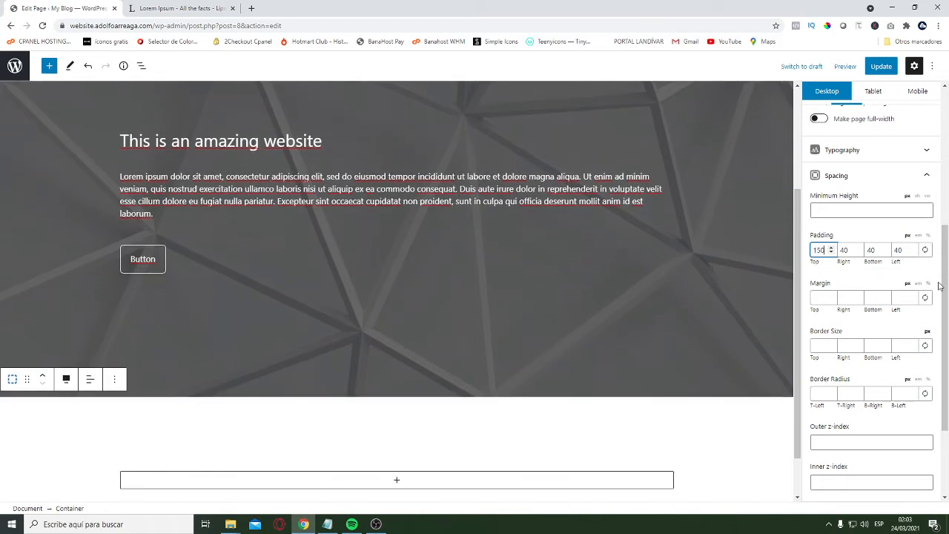
key(Tab)
key(Tab)
text(150)
scroll(699, 299, down, 2)
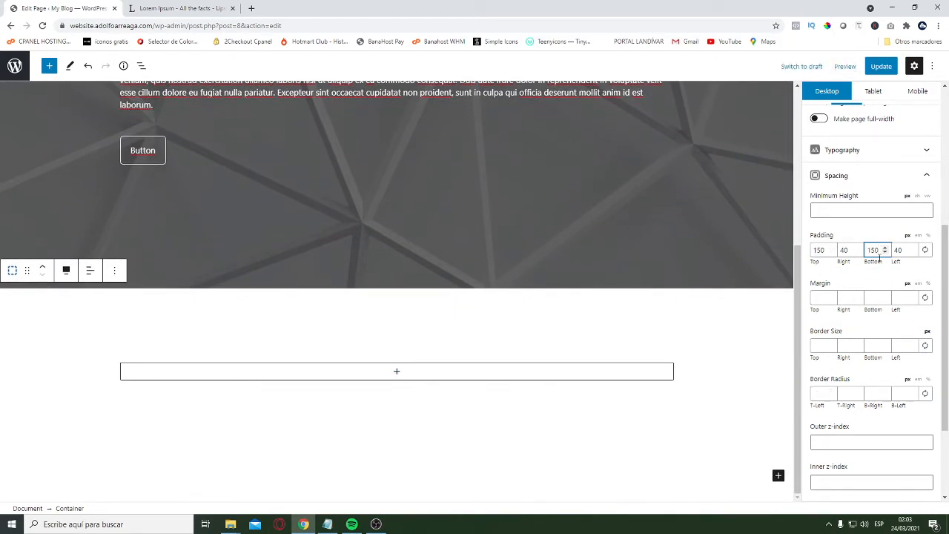
scroll(373, 383, up, 4)
scroll(519, 356, down, 4)
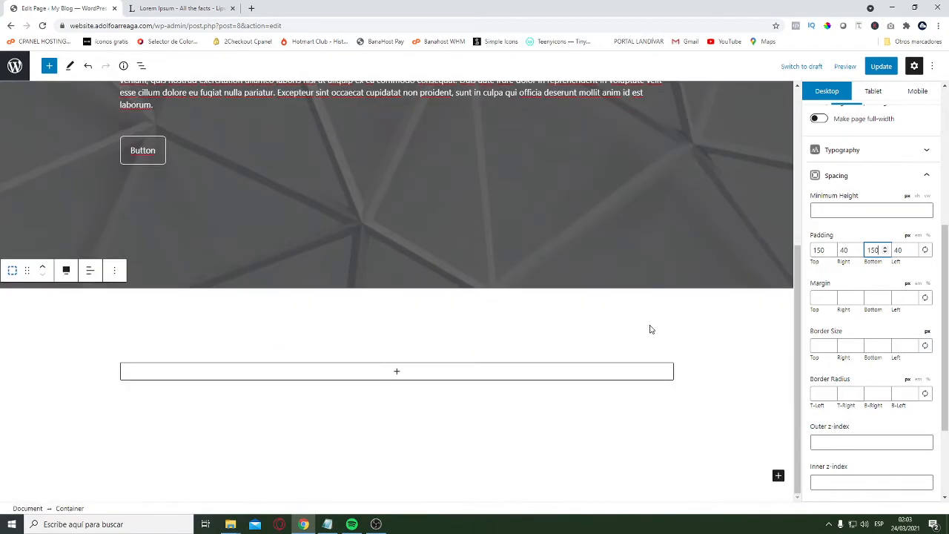
Set the new container's top and bottom padding to 125 px for tablet
click(882, 93)
click(816, 253)
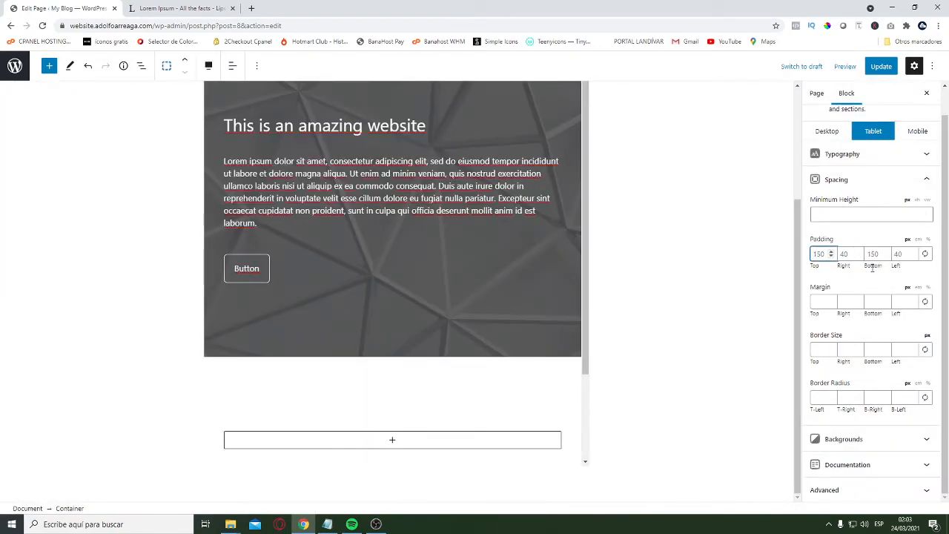
text(125)
key(Tab)
key(Tab)
text(125)
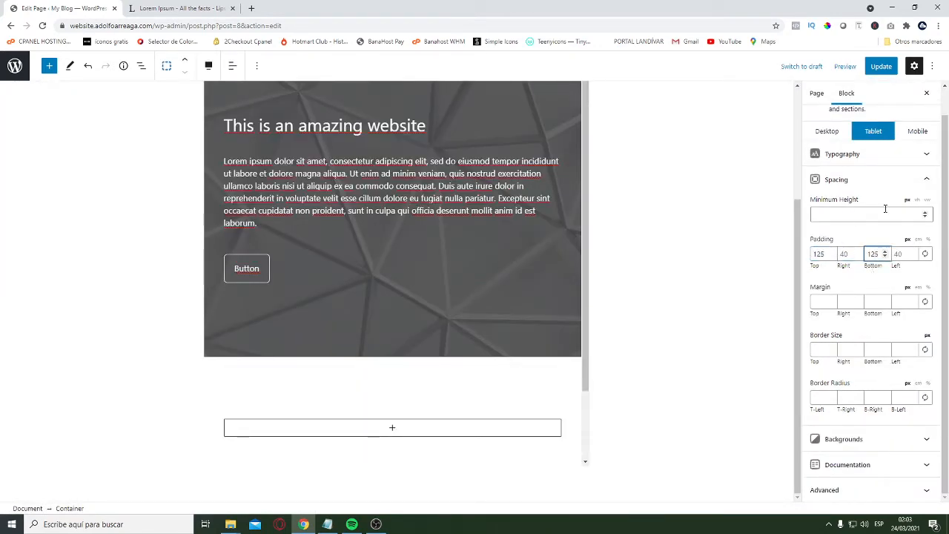
Set the new container's top and bottom padding to 100 px for mobile
click(920, 131)
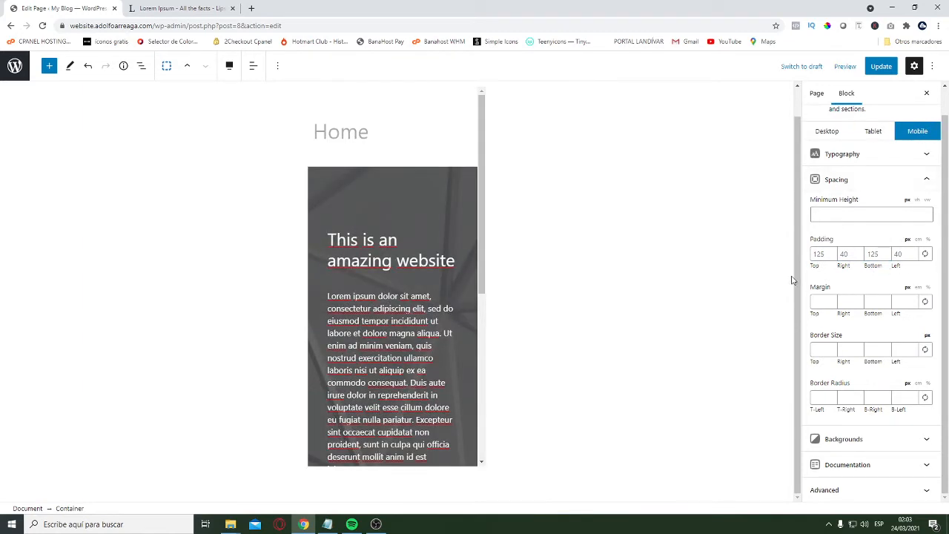
click(822, 256)
key(BackSpace)
key(BackSpace)
key(BackSpace)
text(100)
key(Tab)
key(Tab)
text(100)
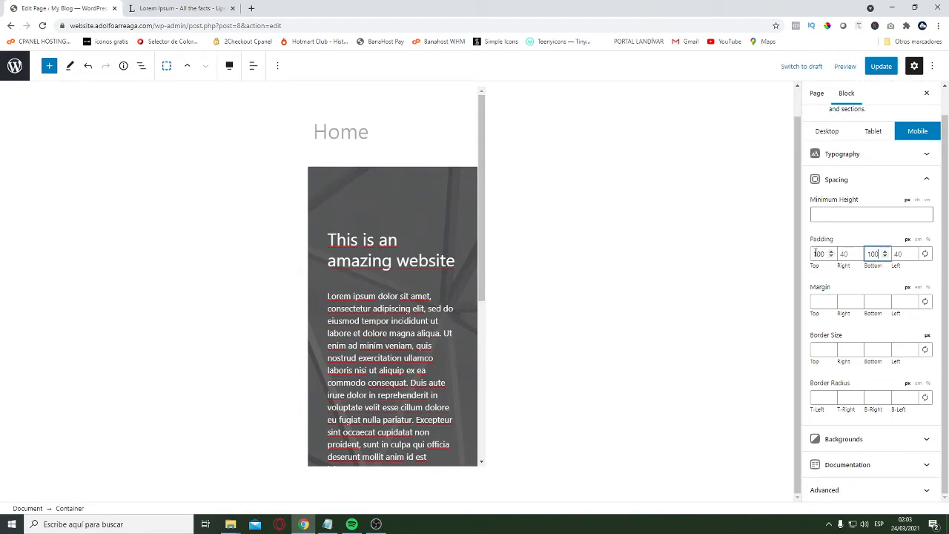
Return to the desktop view and insert a Grid with three equal columns inside the new container
click(827, 131)
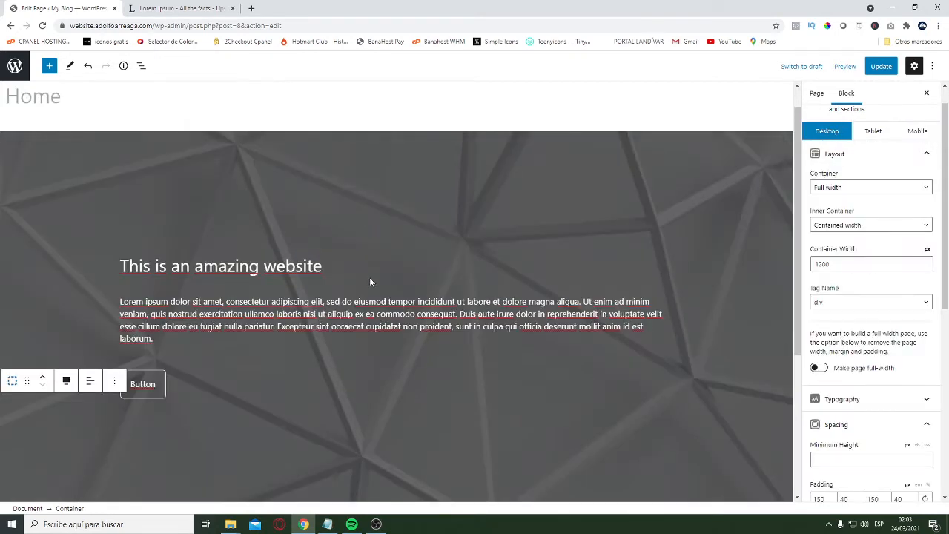
scroll(371, 297, down, 5)
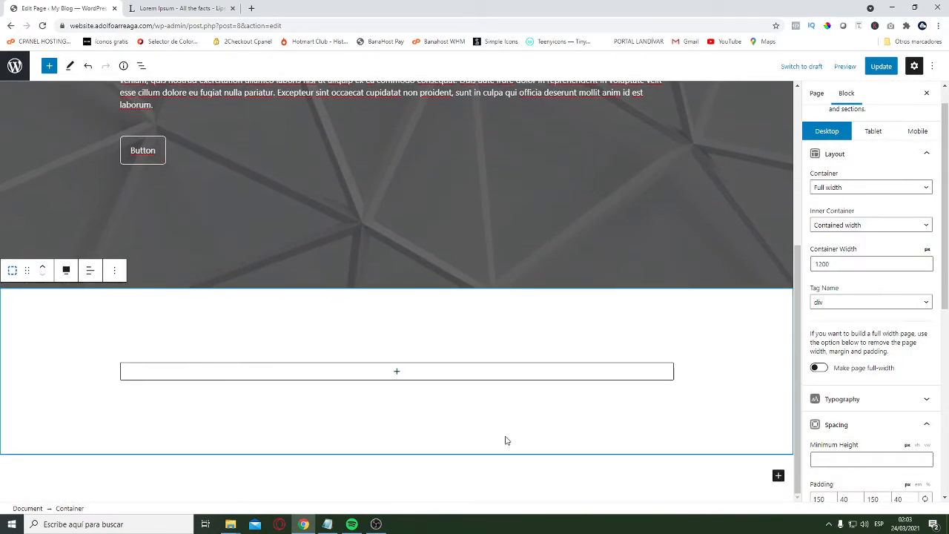
click(396, 373)
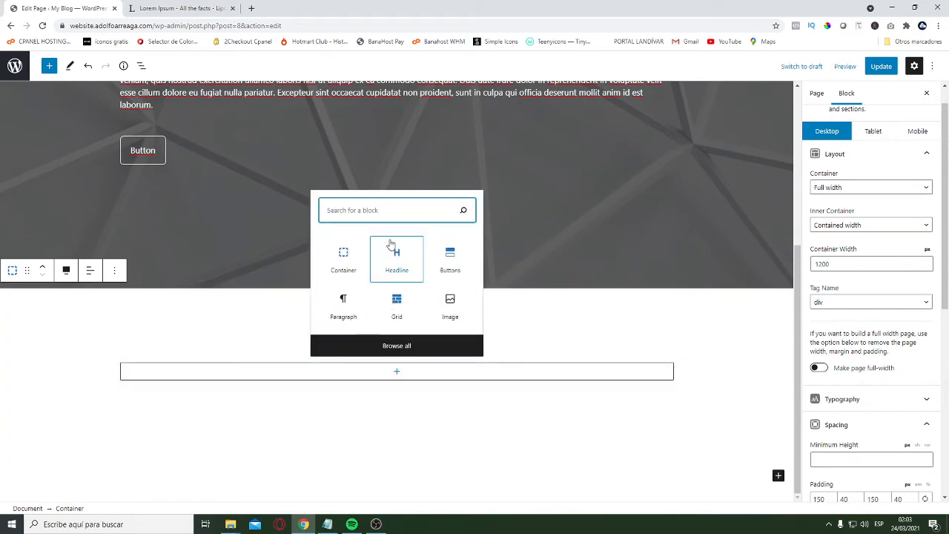
click(395, 304)
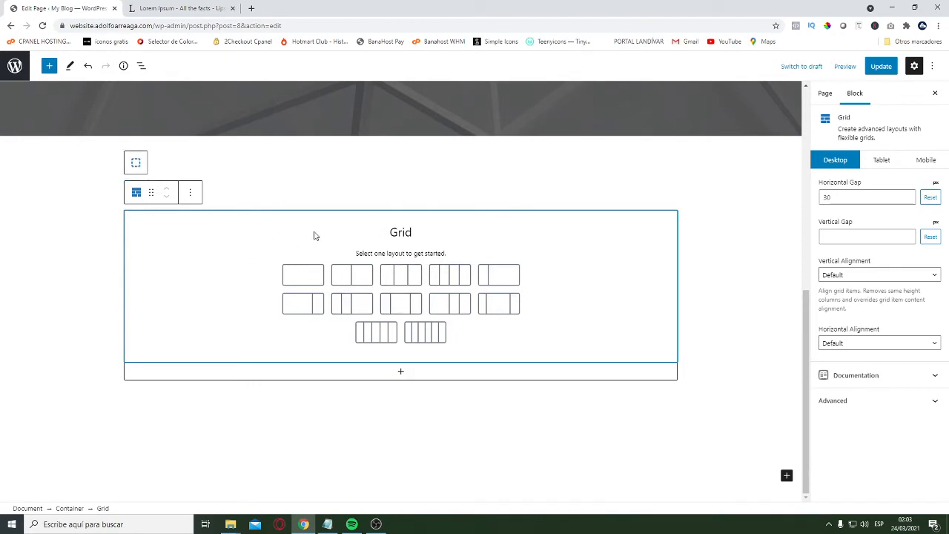
click(399, 274)
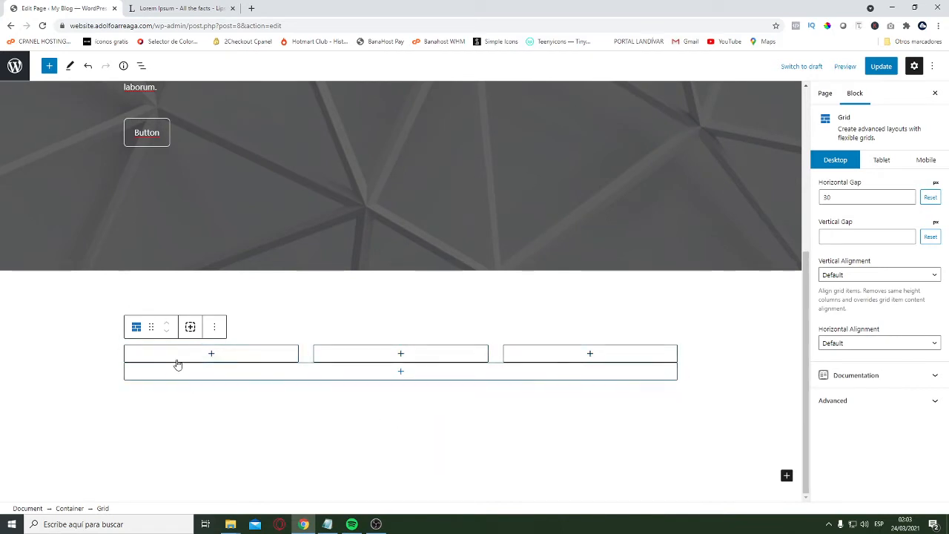
Select each of the three grid columns in turn to examine their containers
click(125, 361)
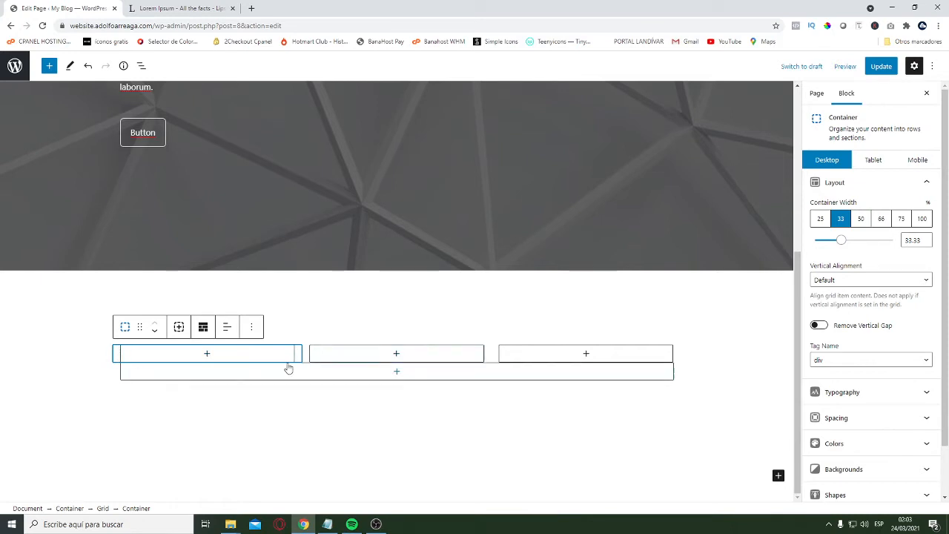
click(311, 358)
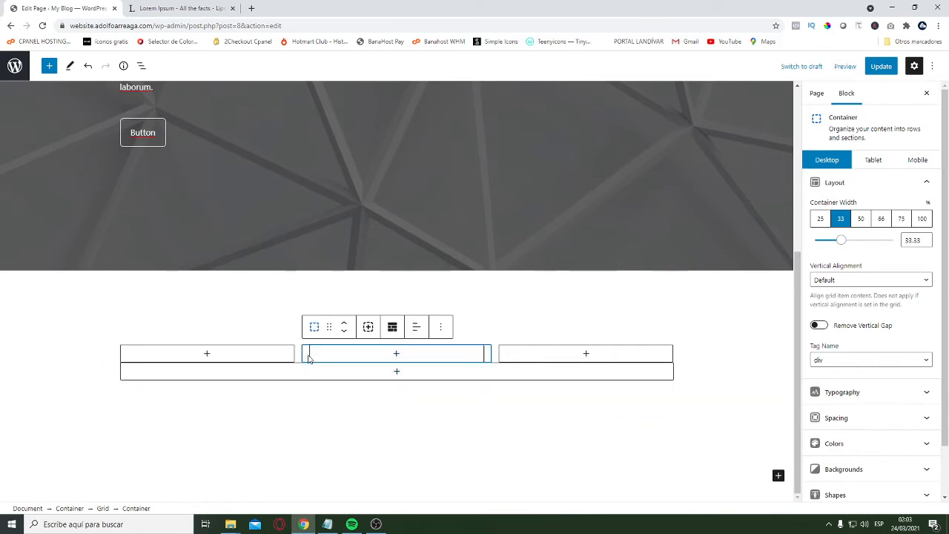
click(498, 355)
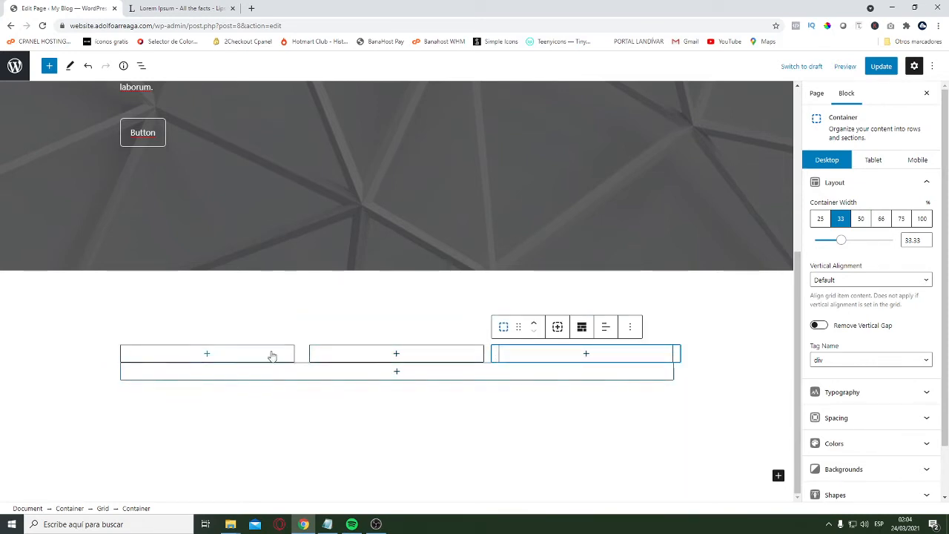
Insert a Headline block in the grid's first column and set its level to H3
click(123, 356)
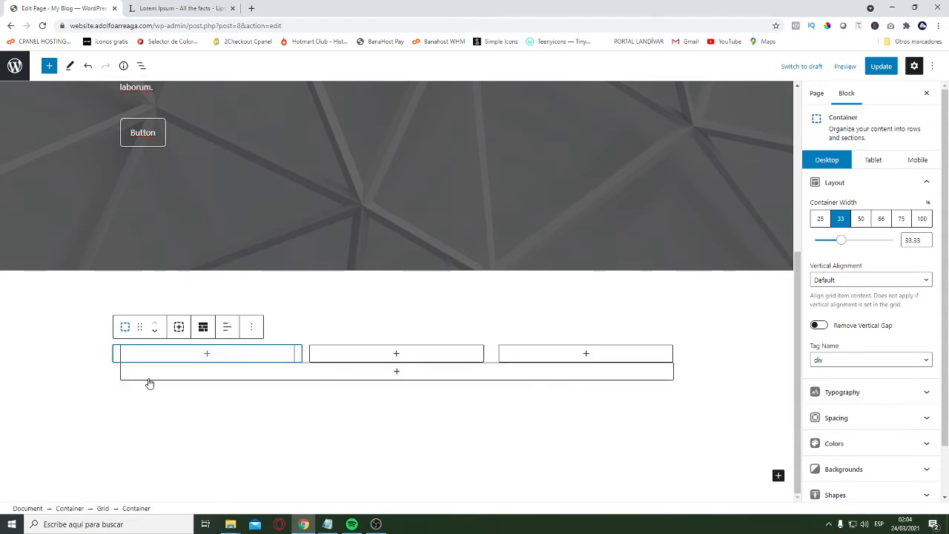
click(207, 354)
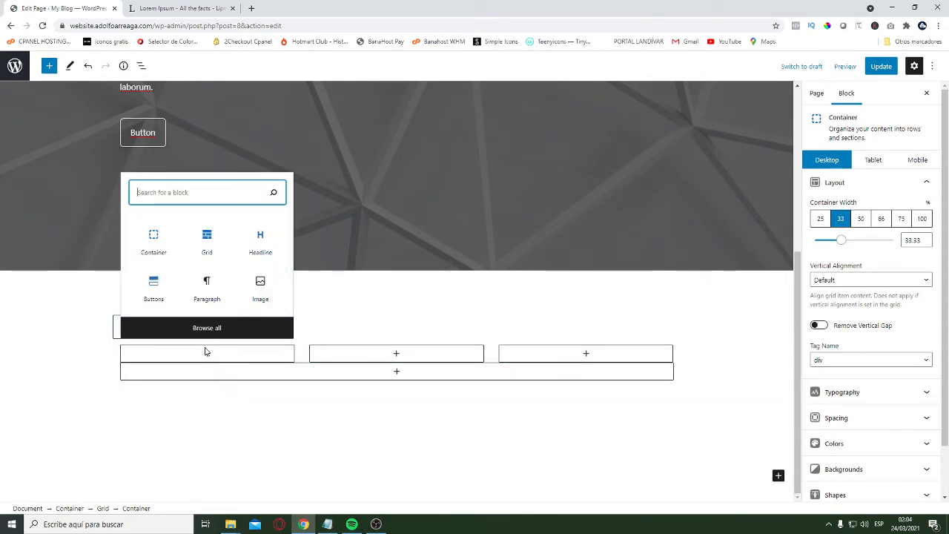
click(266, 240)
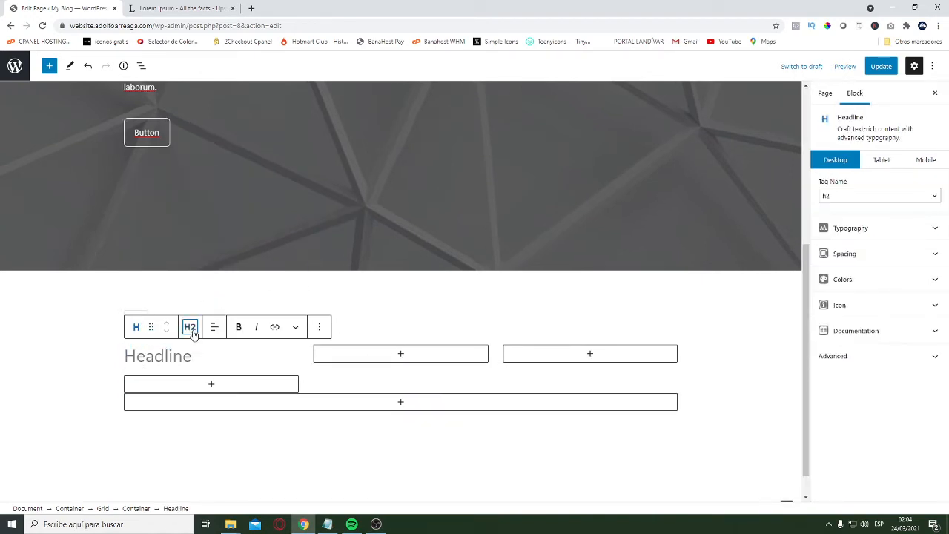
click(190, 326)
click(212, 396)
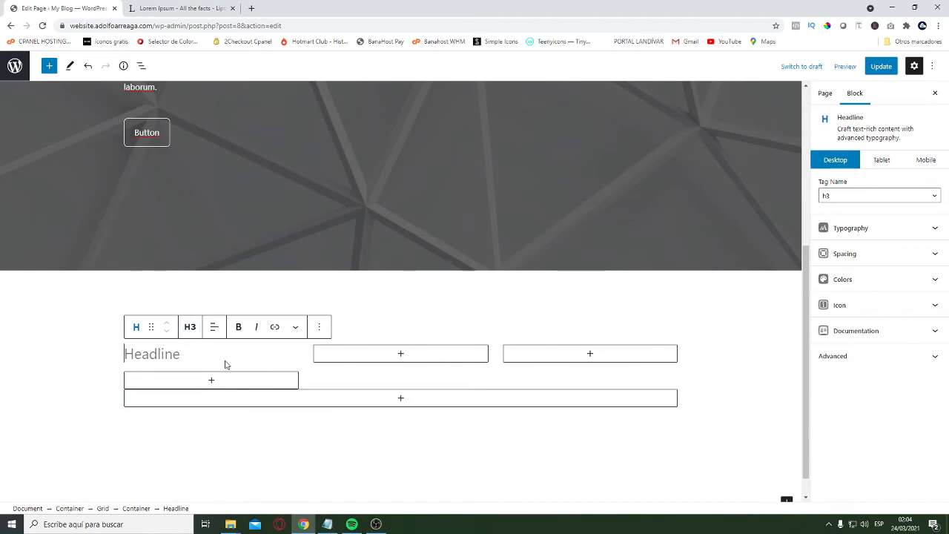
Enter "Service 1" as the first column's headline text and align it to the center
text(Servi)
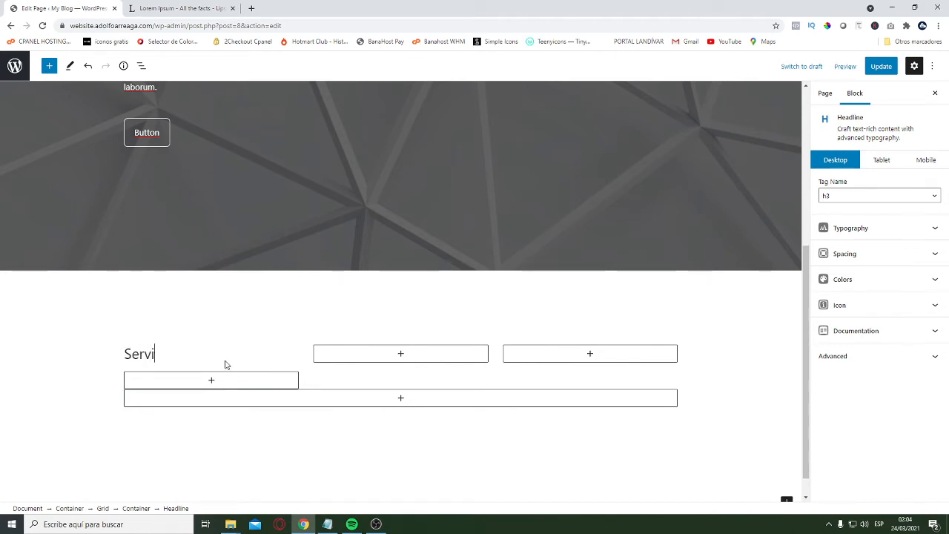
text(ce 1)
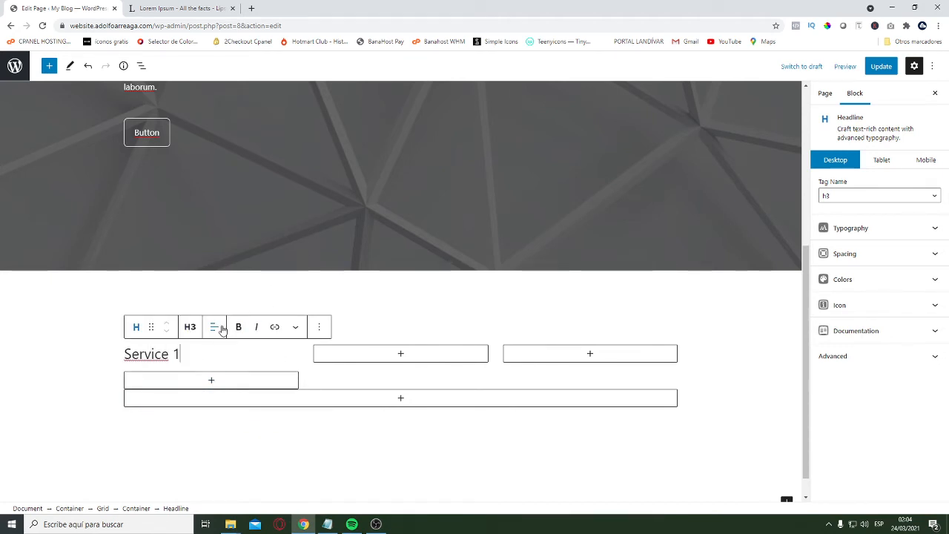
click(215, 328)
click(249, 379)
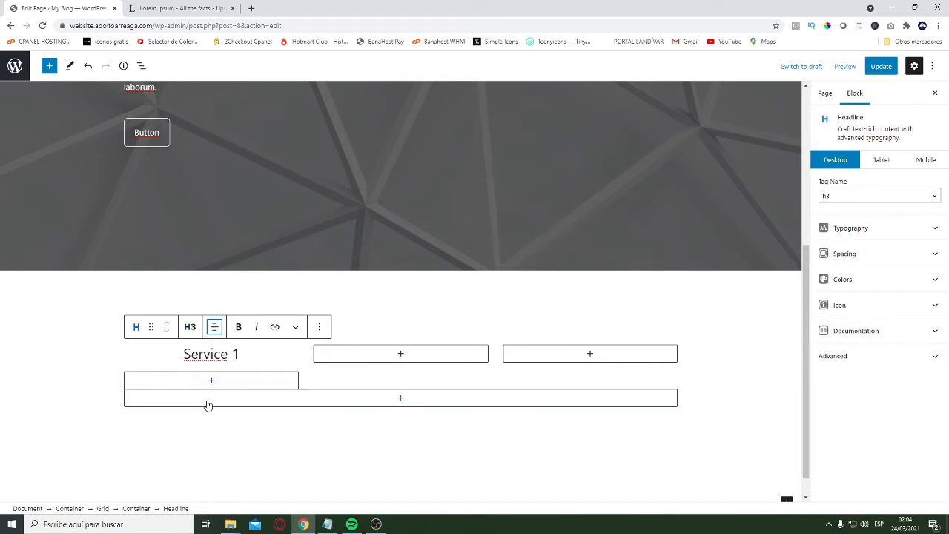
Insert a second Headline block below "Service 1" in the first column, align it to the center, and set its tag to Paragraph
click(214, 371)
click(209, 382)
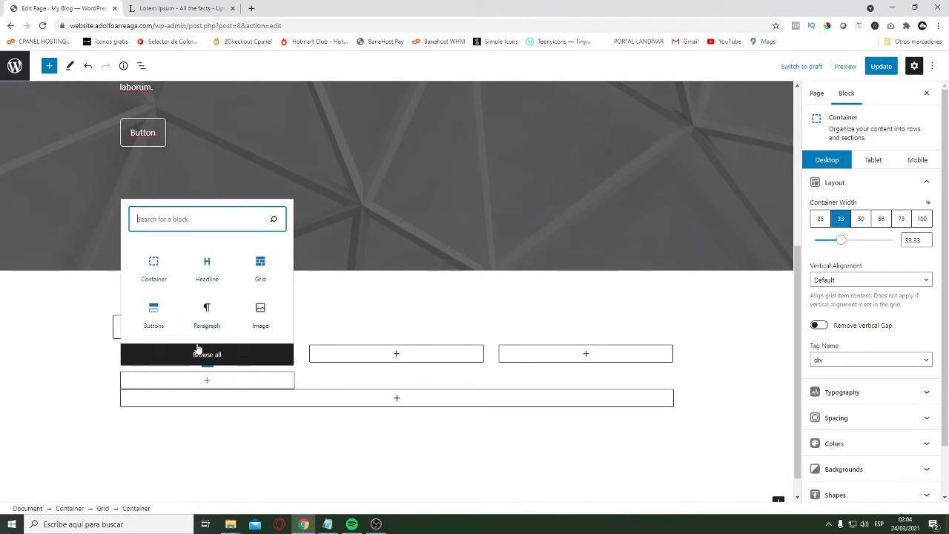
click(199, 278)
click(199, 278)
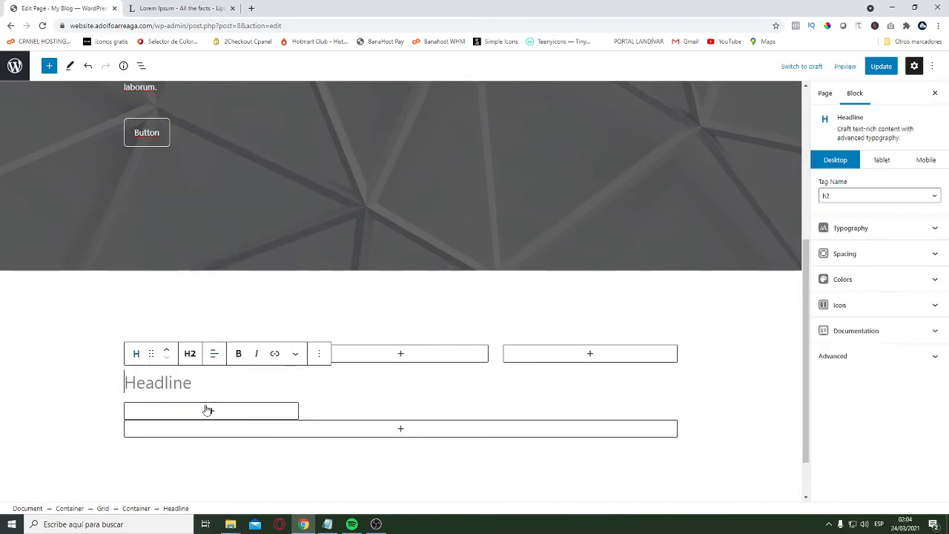
click(214, 354)
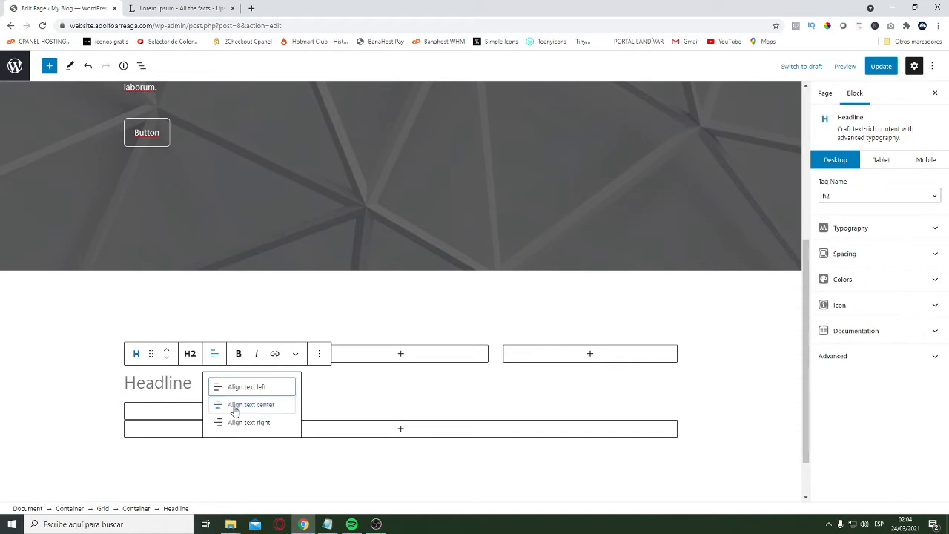
click(233, 414)
click(190, 354)
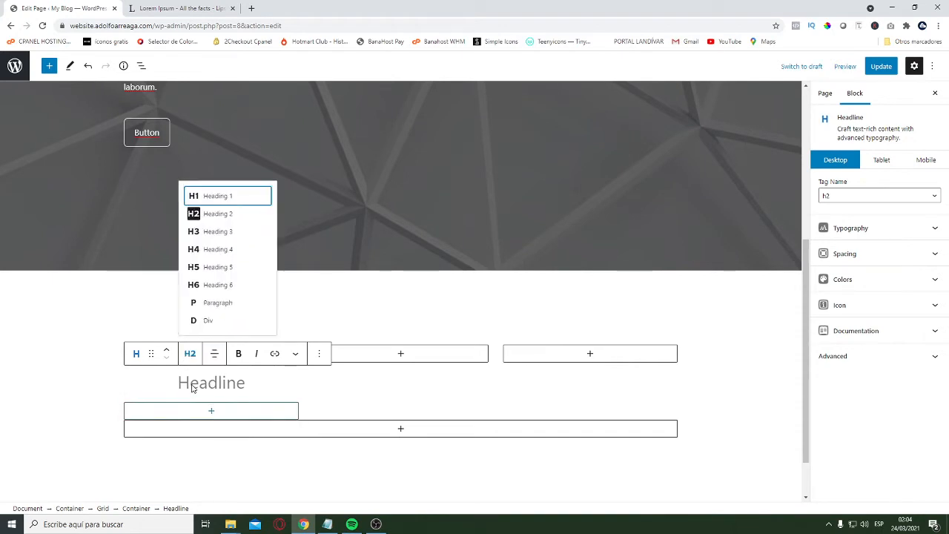
click(211, 305)
Copy "Lorem ipsum dolor sit amet, consectetur adipiscing elit" from the Notepad notes into the centered paragraph below "Service 1"
click(327, 524)
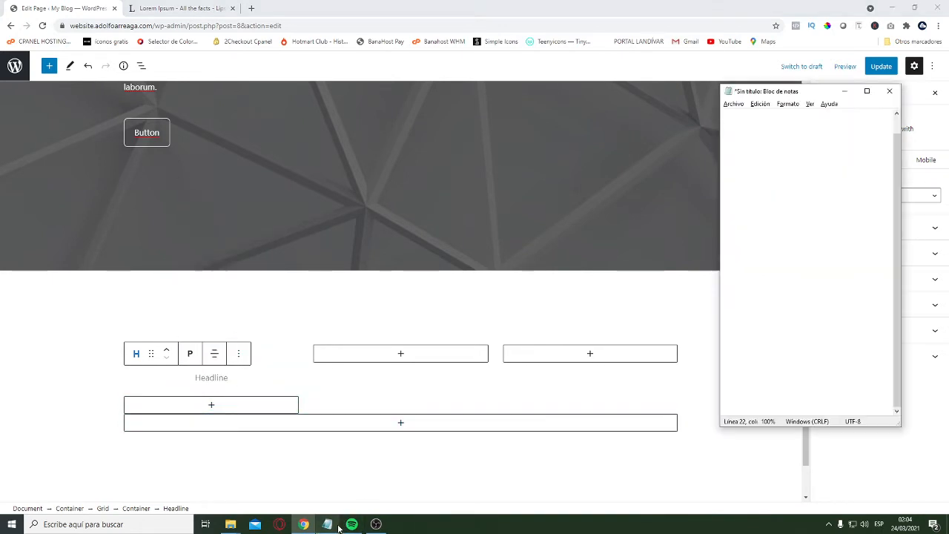
drag(723, 310, 785, 318)
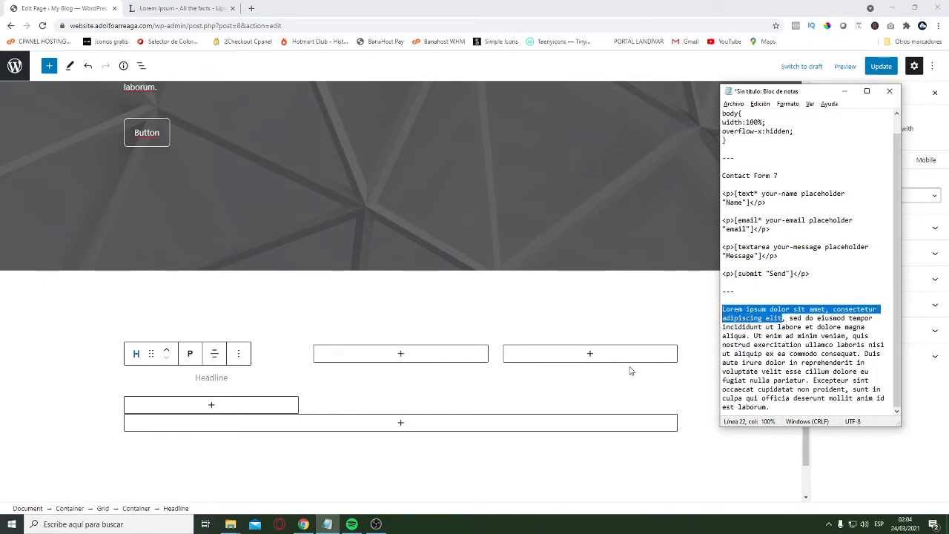
key(ctrl+c)
click(211, 378)
scroll(180, 388, down, 1)
key(ctrl+v)
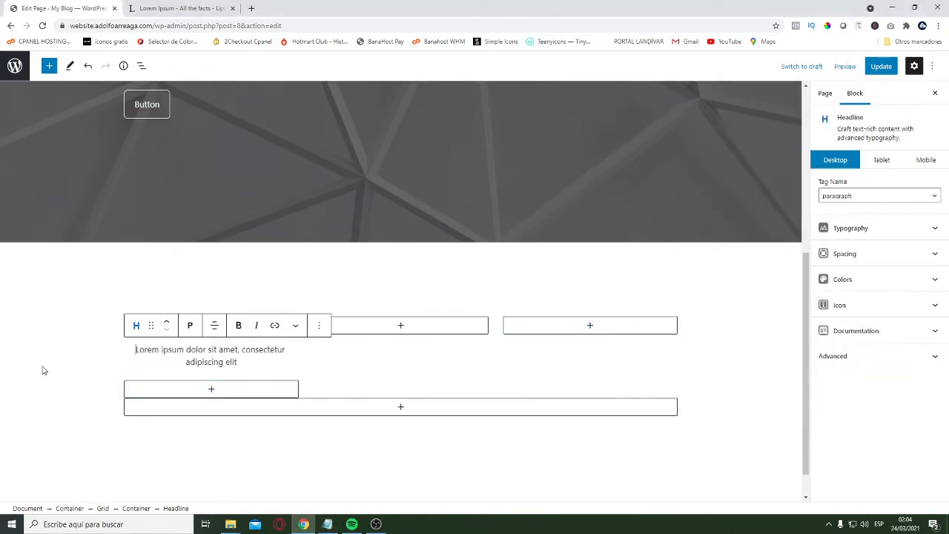
click(47, 361)
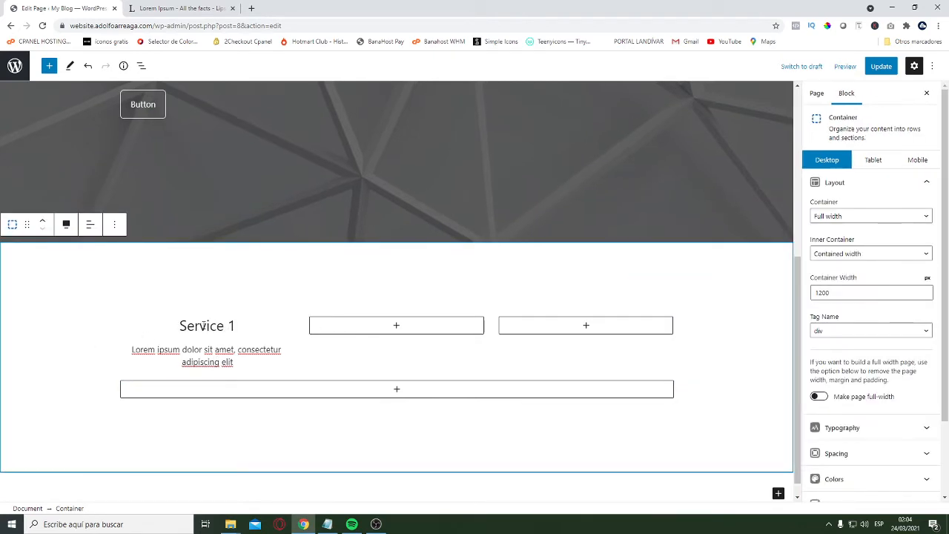
click(201, 327)
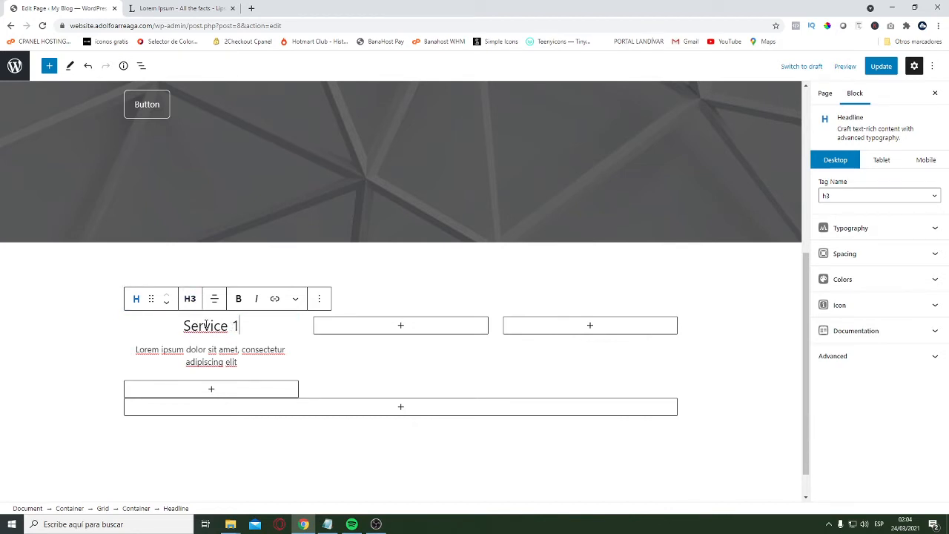
Expand the "Service 1" headline's icon settings, then open Teenyicons in a new browser tab and enlarge its icons to 28 px
click(886, 305)
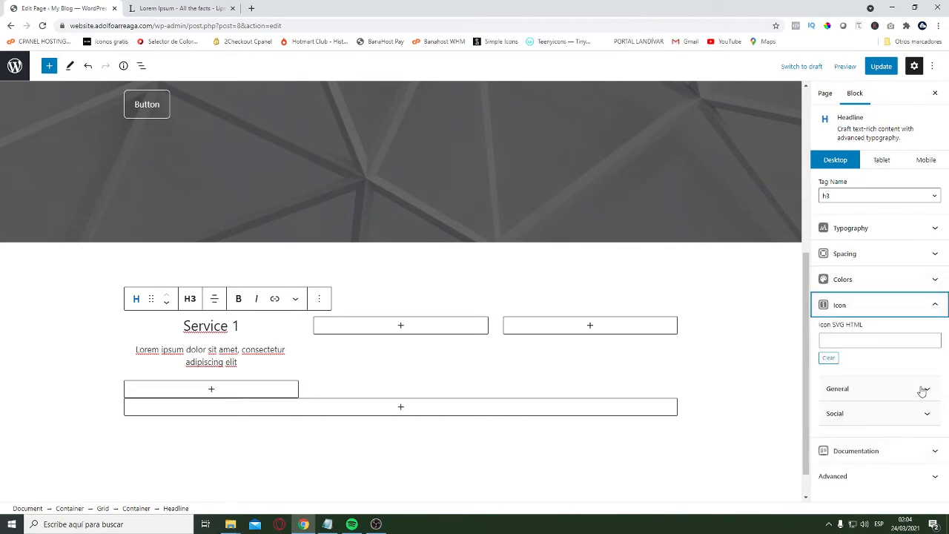
click(923, 390)
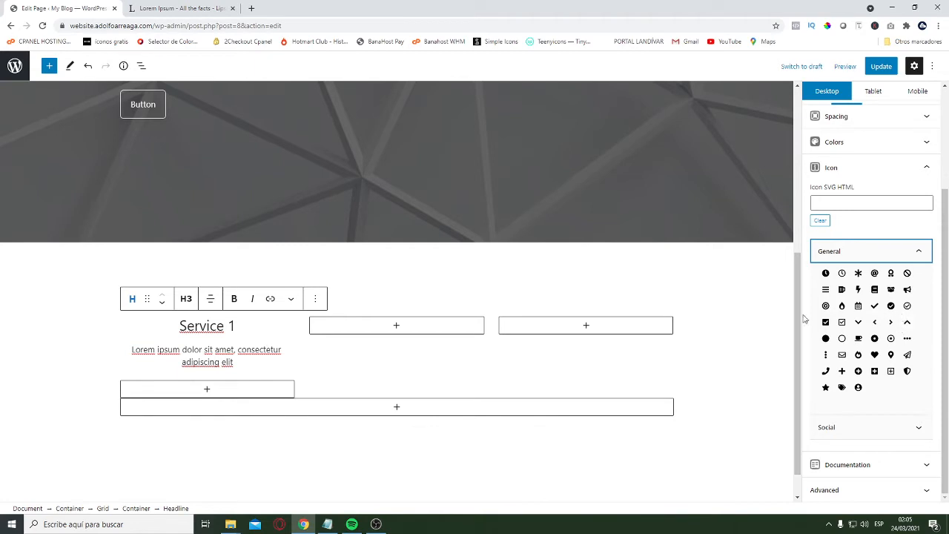
click(252, 8)
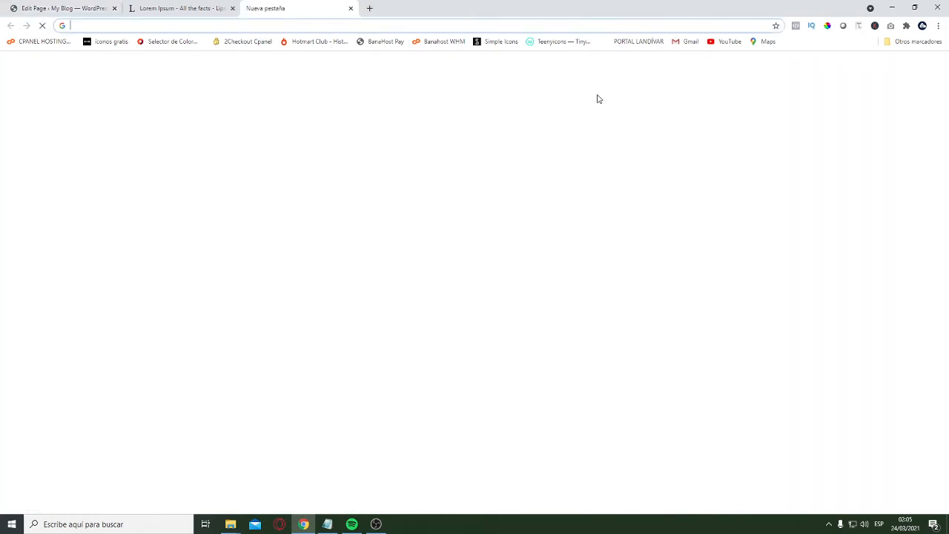
click(549, 42)
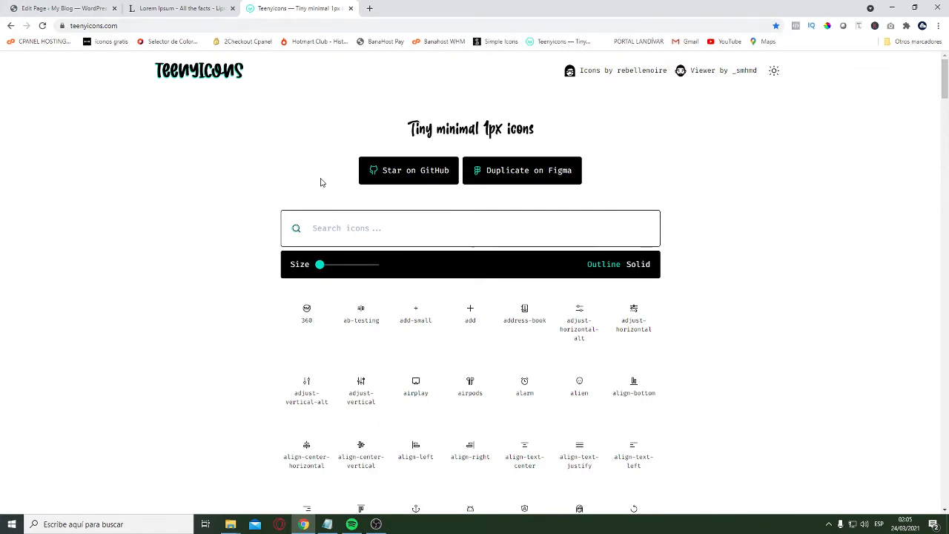
scroll(324, 167, down, 2)
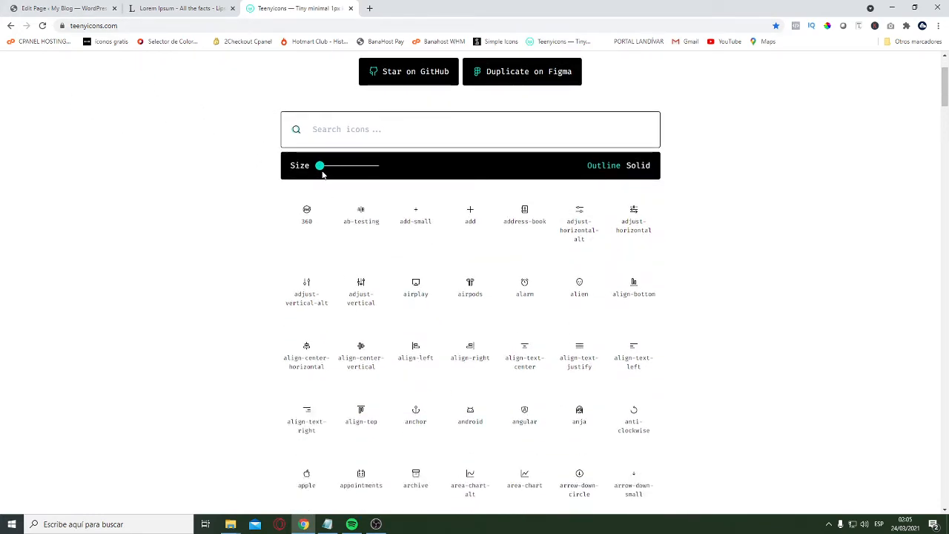
drag(323, 174, 365, 166)
scroll(549, 255, down, 1)
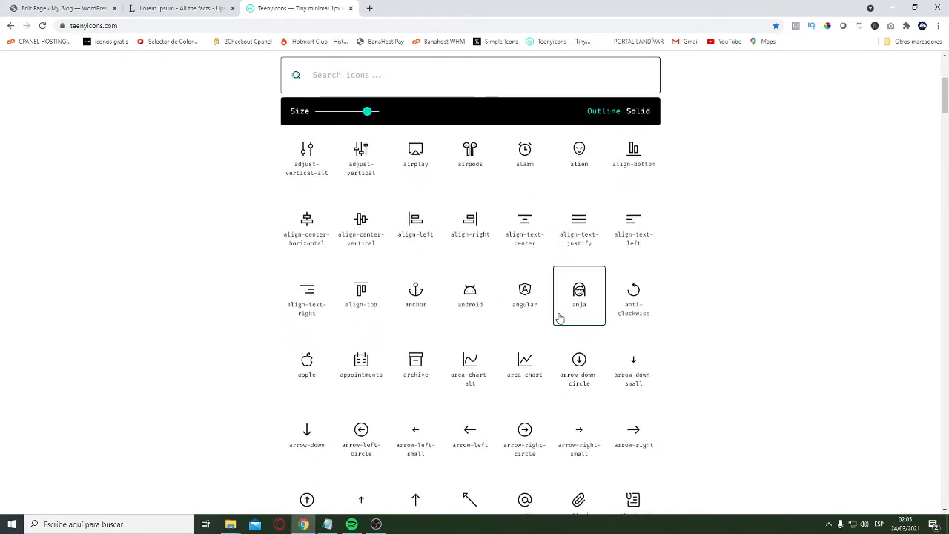
scroll(333, 267, up, 3)
scroll(378, 370, down, 10)
scroll(409, 371, up, 5)
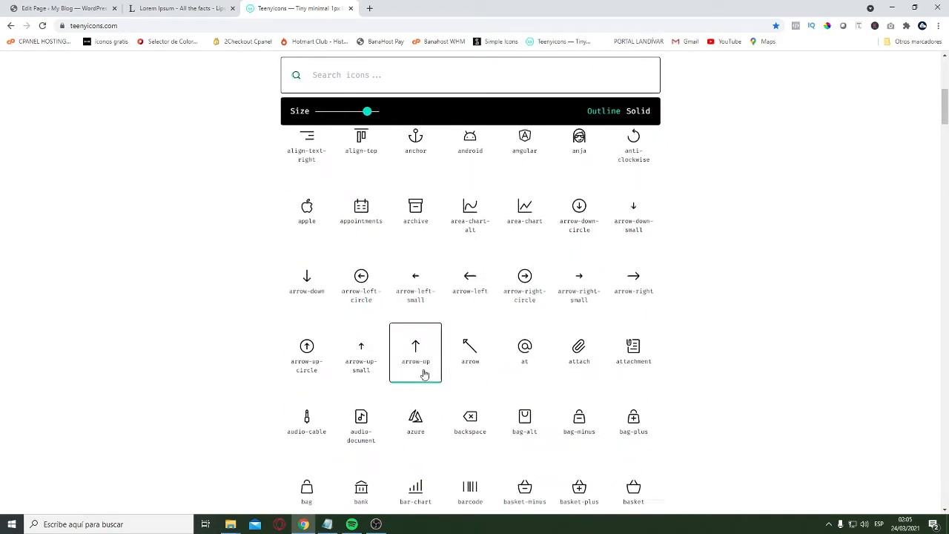
scroll(424, 374, up, 4)
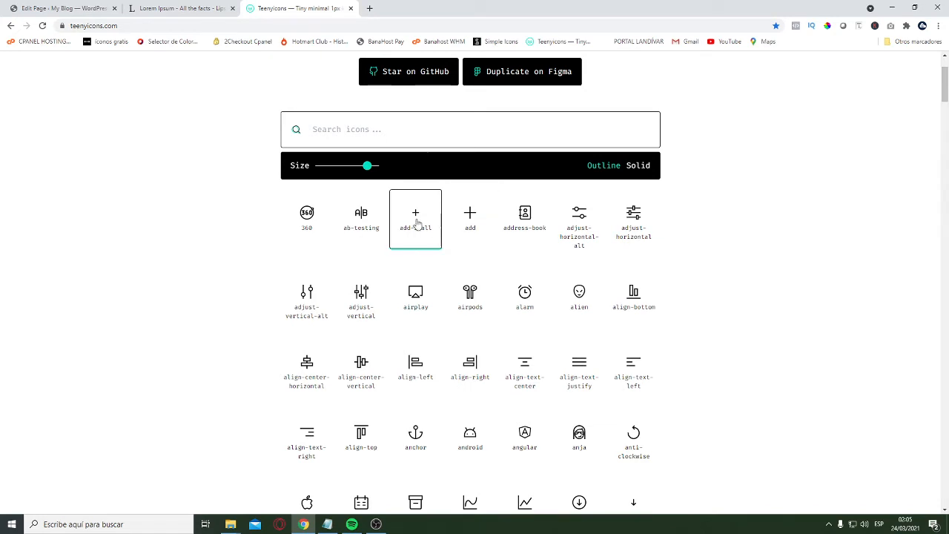
Copy the "add" icon's SVG from Teenyicons and paste it as the "Service 1" headline's icon SVG HTML
click(471, 224)
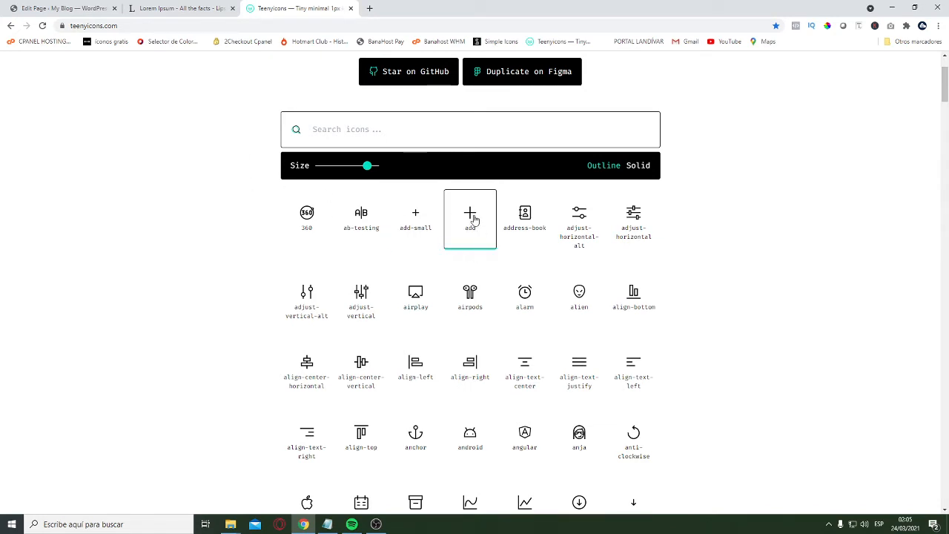
click(475, 222)
key(ctrl+1)
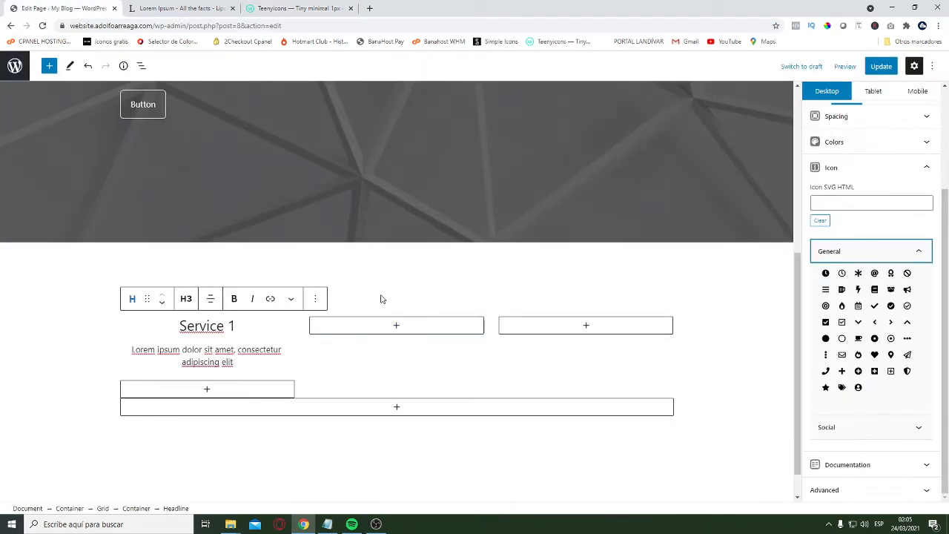
click(838, 204)
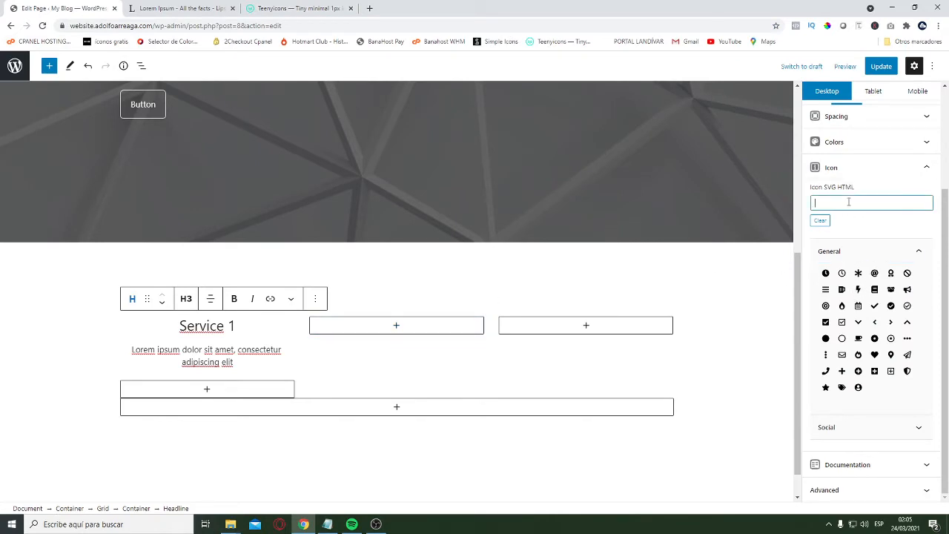
key(ctrl+v)
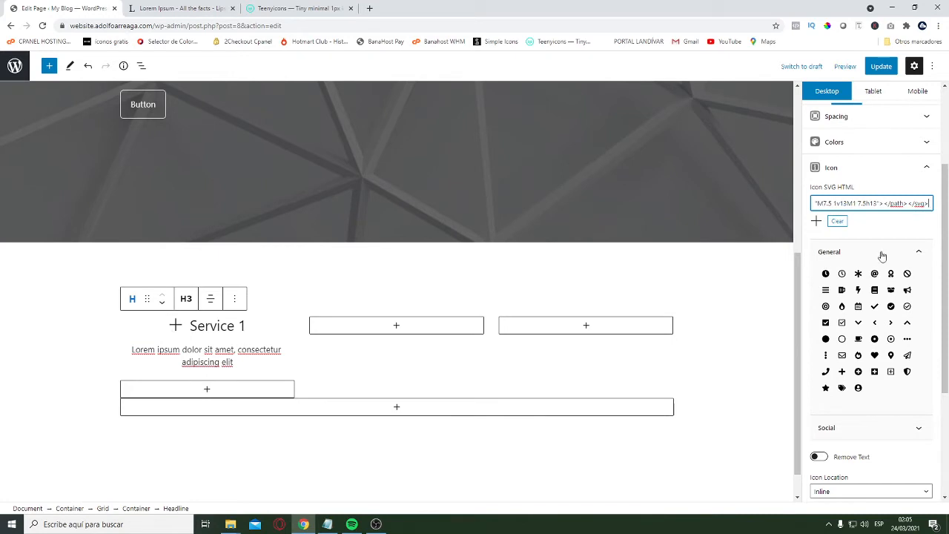
Set the "Service 1" headline's icon location to Above and its icon size to 1.1 em
click(900, 169)
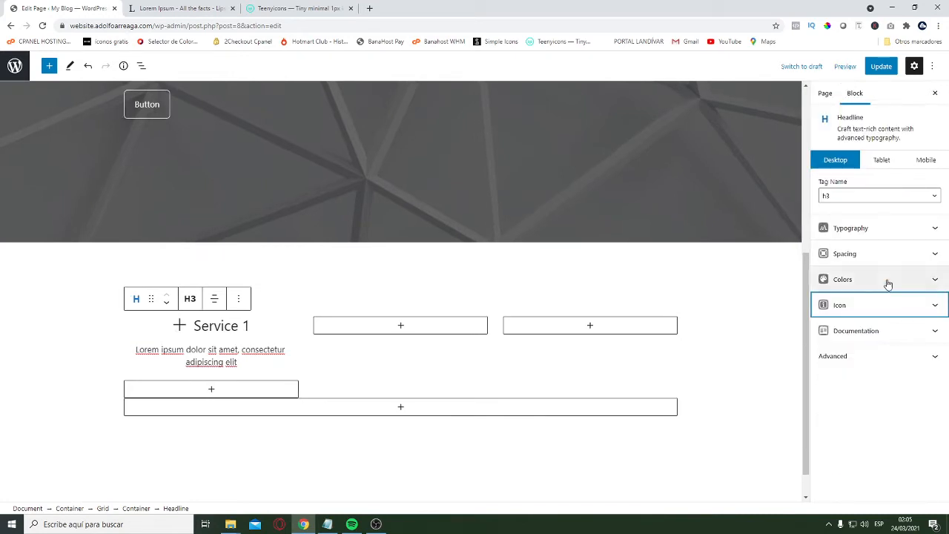
click(894, 306)
scroll(900, 250, down, 2)
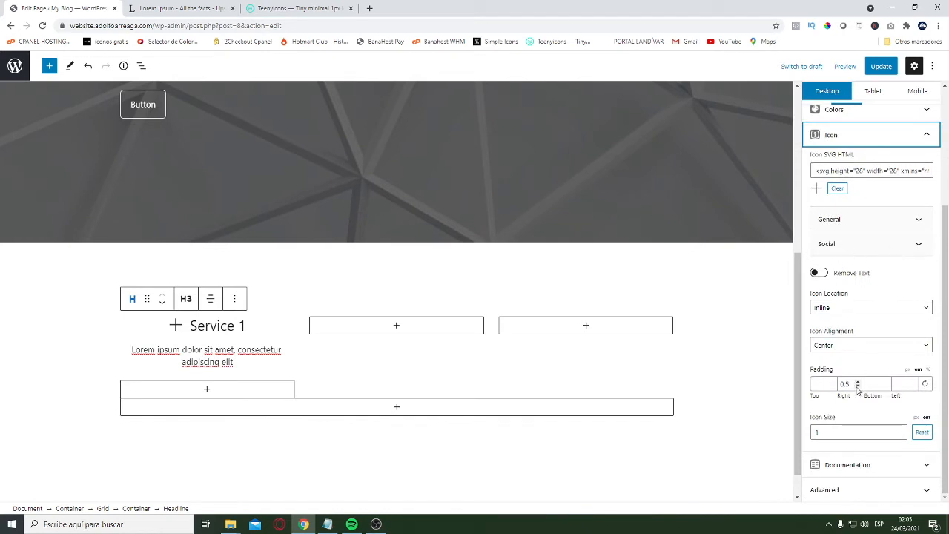
click(845, 309)
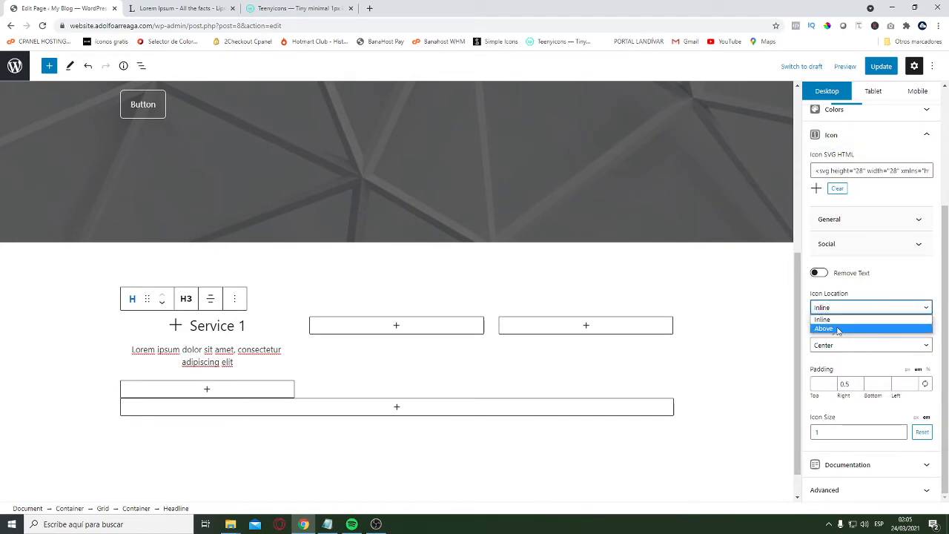
click(838, 329)
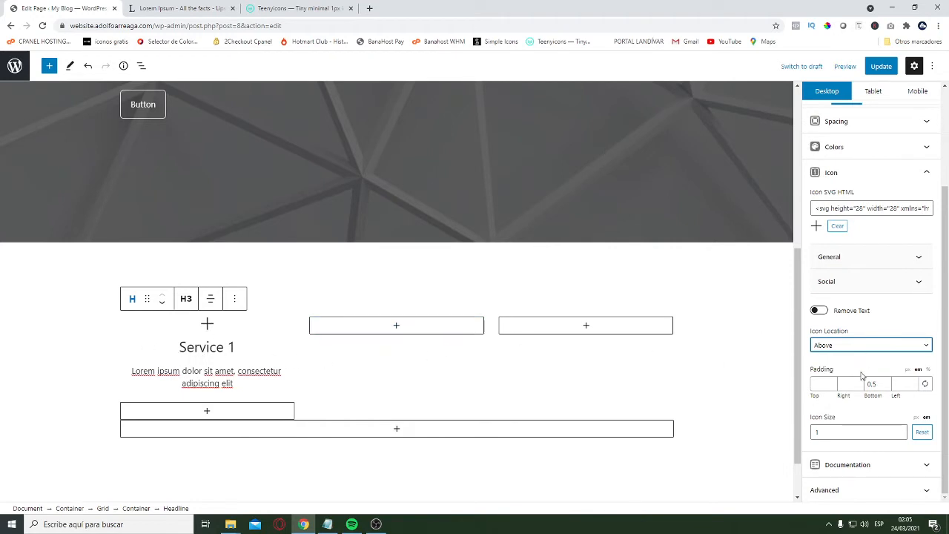
click(826, 431)
click(902, 434)
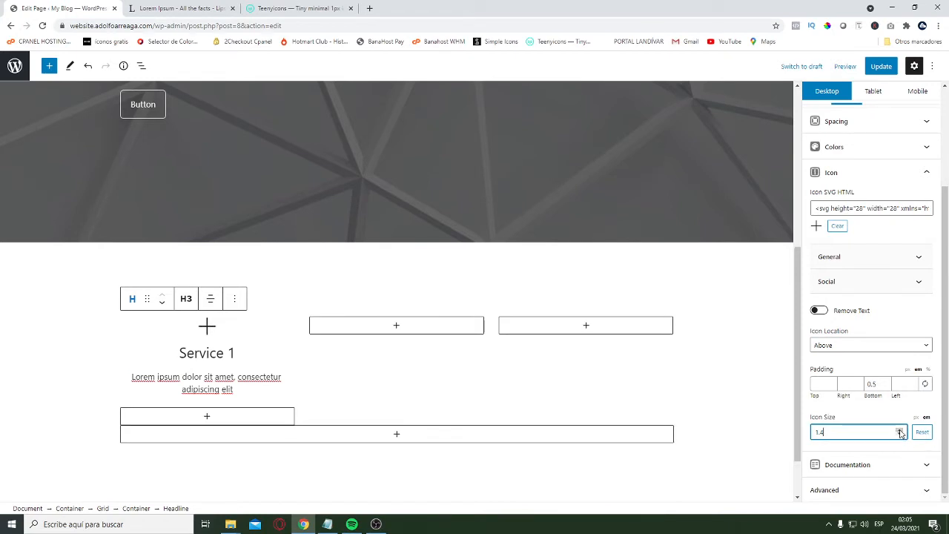
click(901, 434)
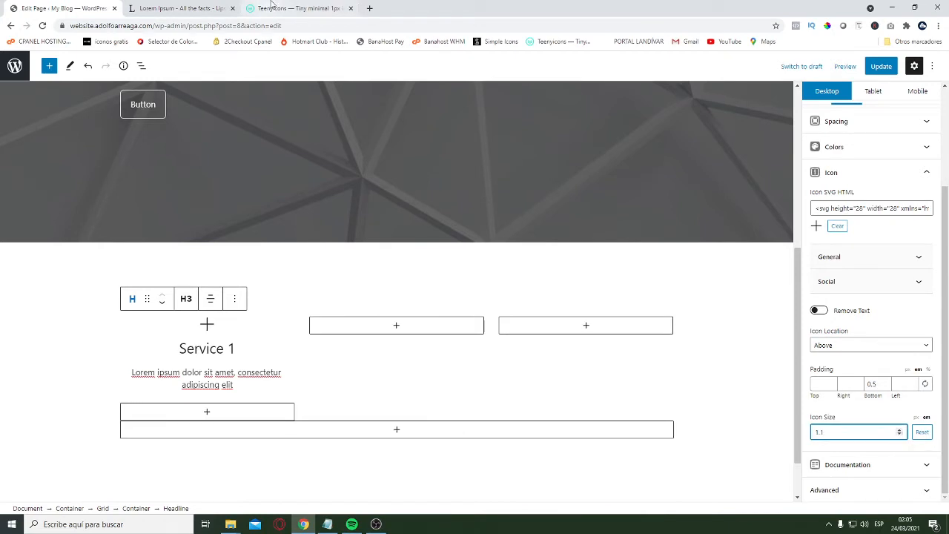
Search Teenyicons for "comp" and then "lap", and copy the laptop icon's SVG
click(297, 8)
click(332, 130)
text(comp)
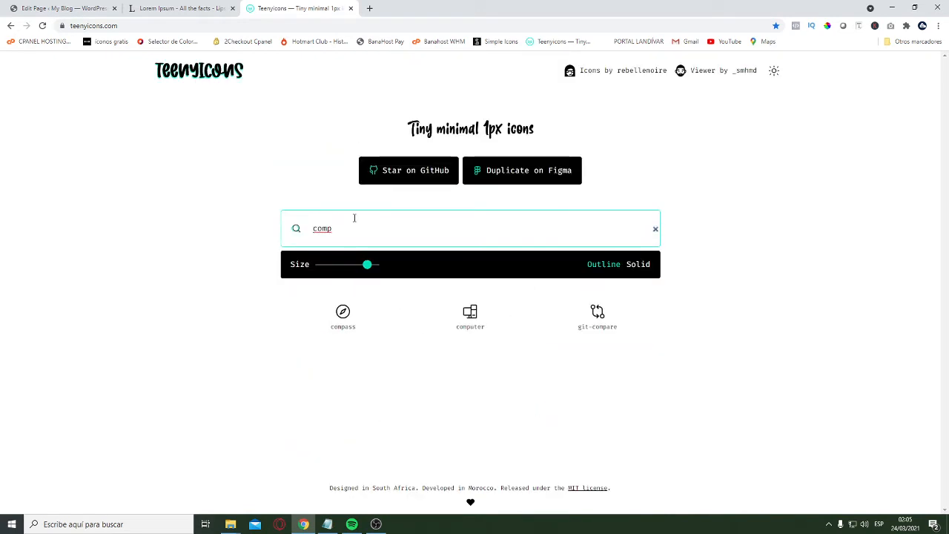
double_click(356, 228)
text(lap)
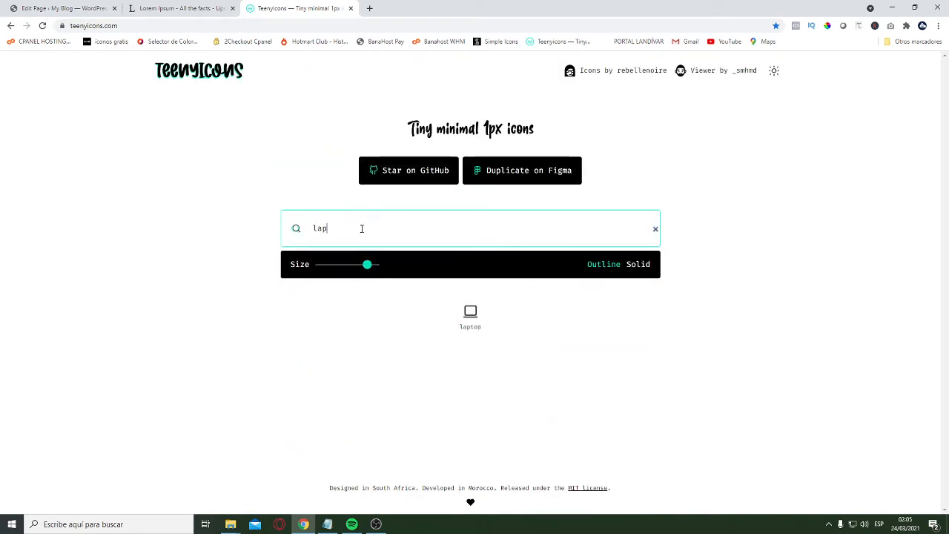
click(486, 325)
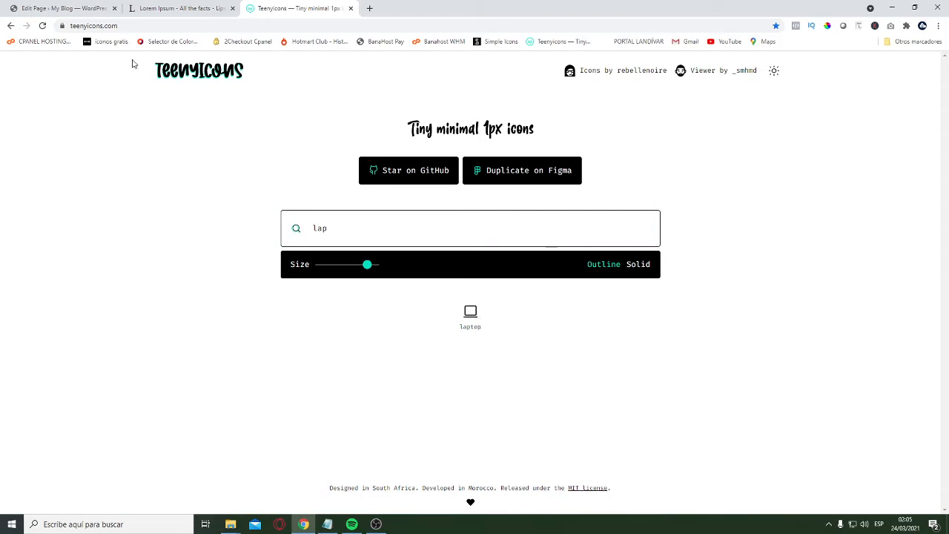
Close the Lorem Ipsum browser tab and replace the "Service 1" headline's icon SVG with the copied laptop icon
click(178, 8)
click(63, 8)
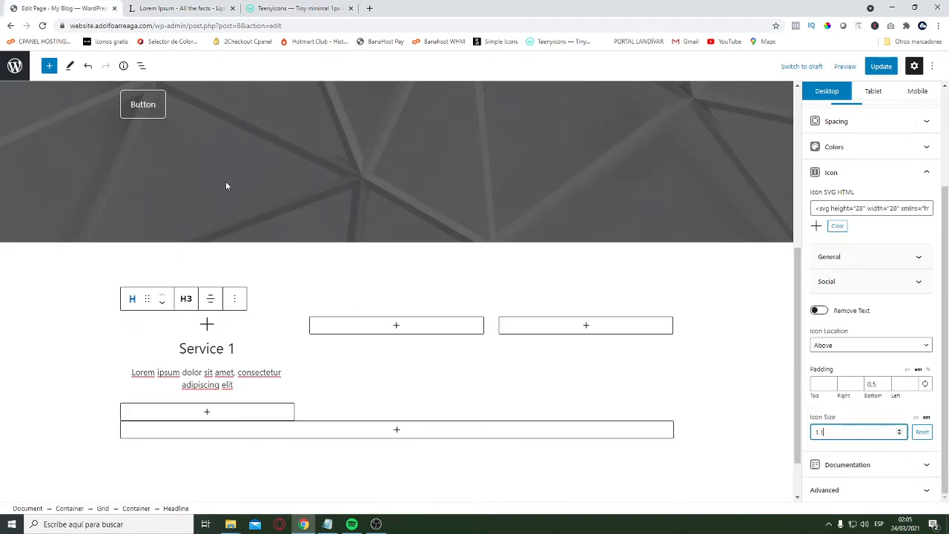
click(232, 8)
scroll(865, 304, up, 1)
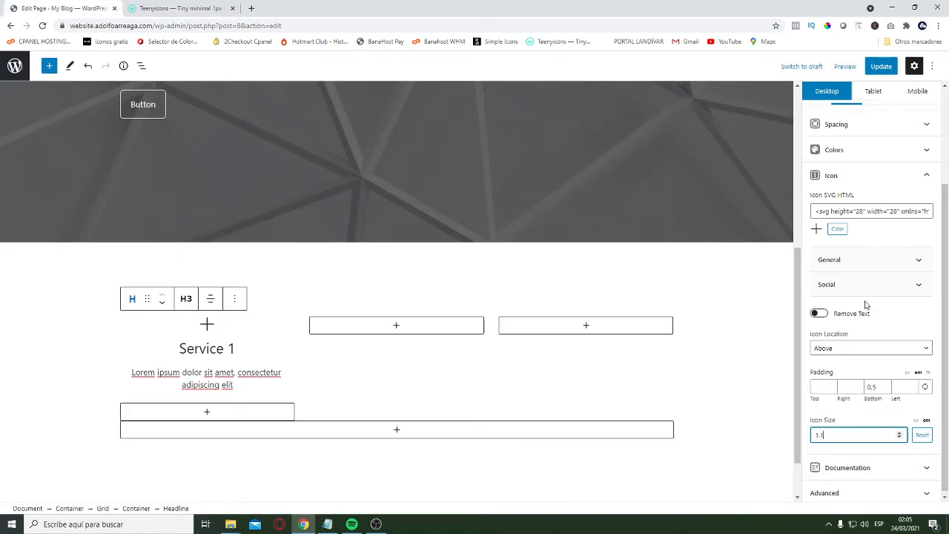
scroll(865, 304, up, 1)
click(871, 257)
key(ctrl+a)
key(ctrl+v)
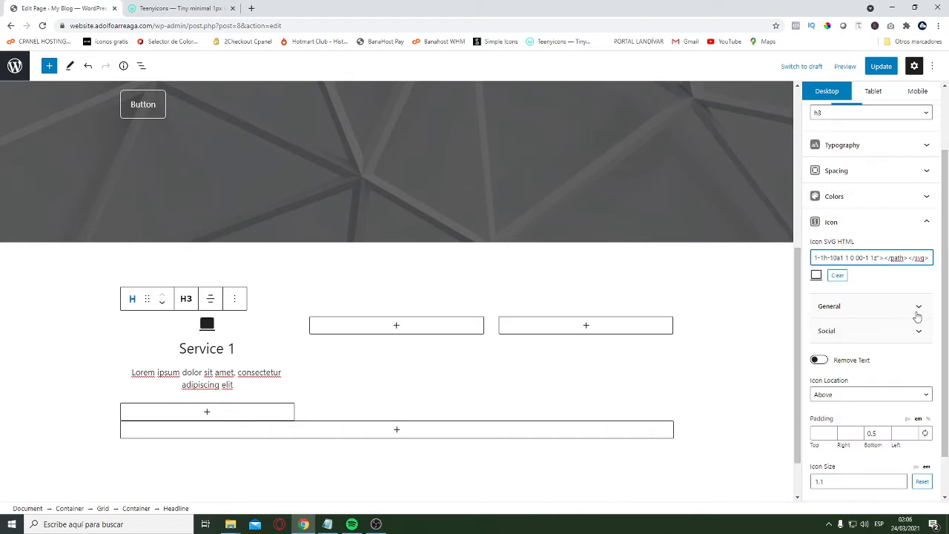
Insert a Buttons block below the paragraph in the grid's first column and align its buttons to the center
scroll(194, 339, down, 1)
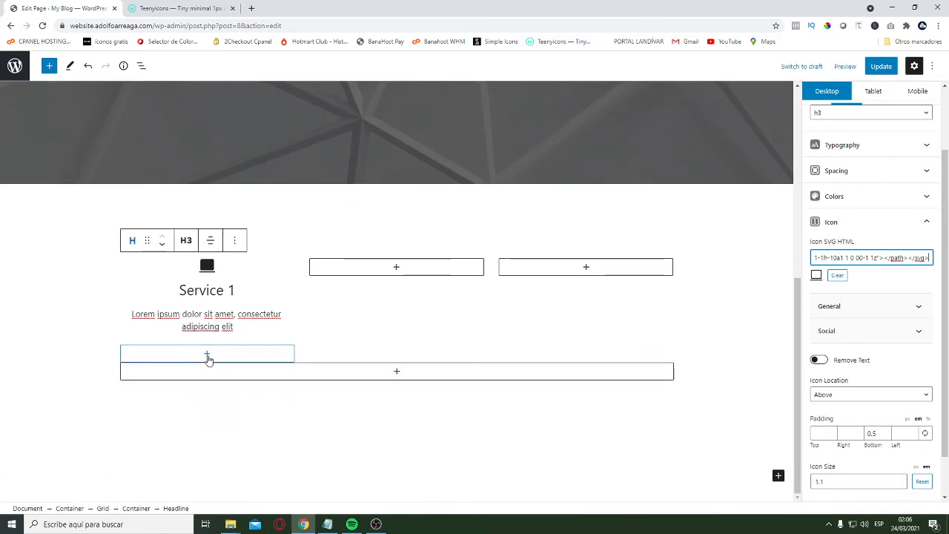
click(210, 339)
click(207, 353)
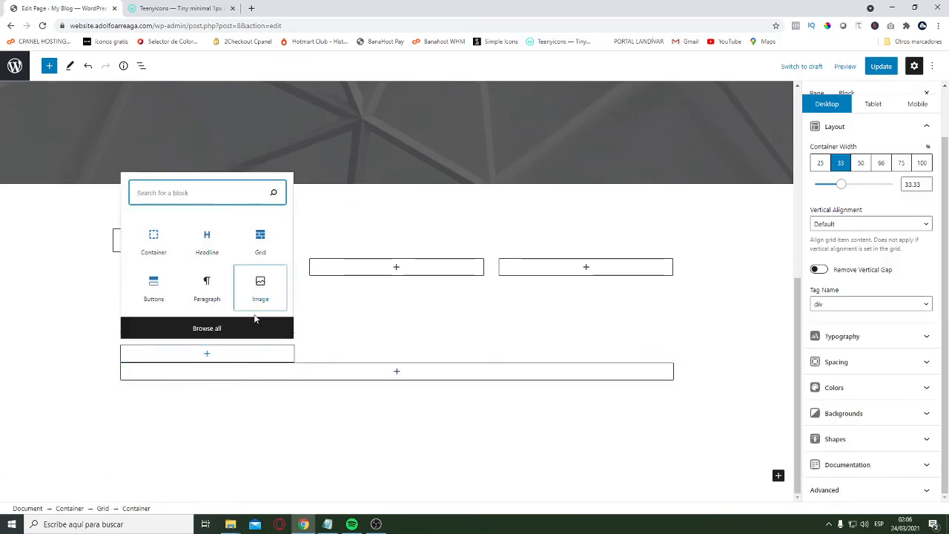
click(153, 295)
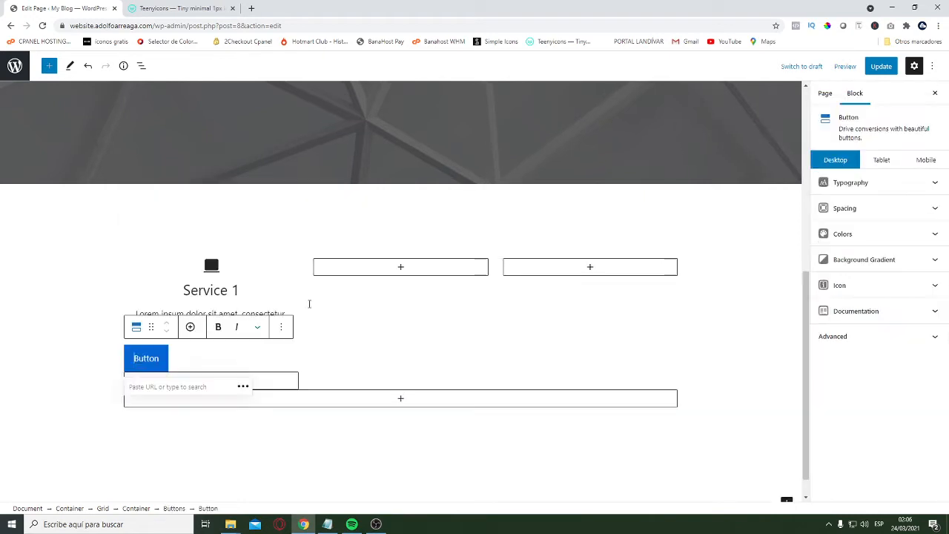
click(187, 333)
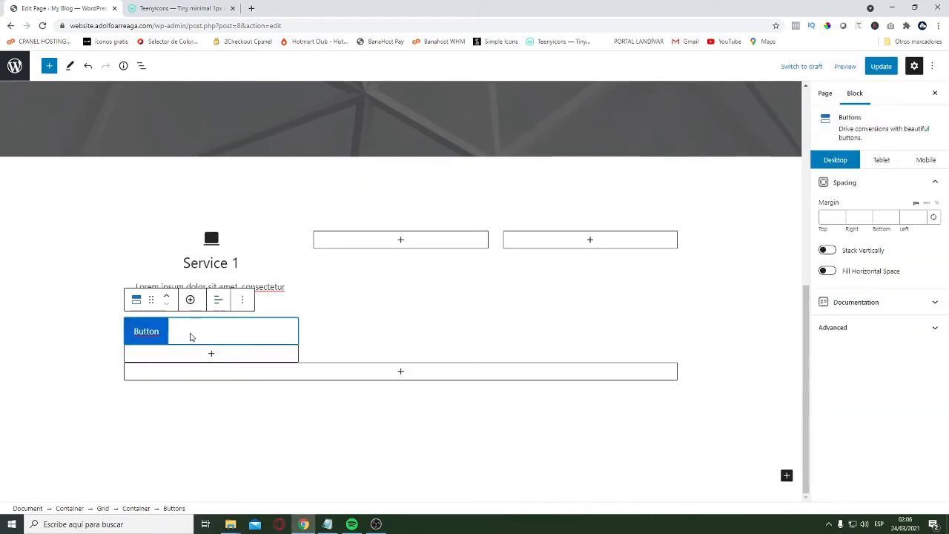
click(220, 302)
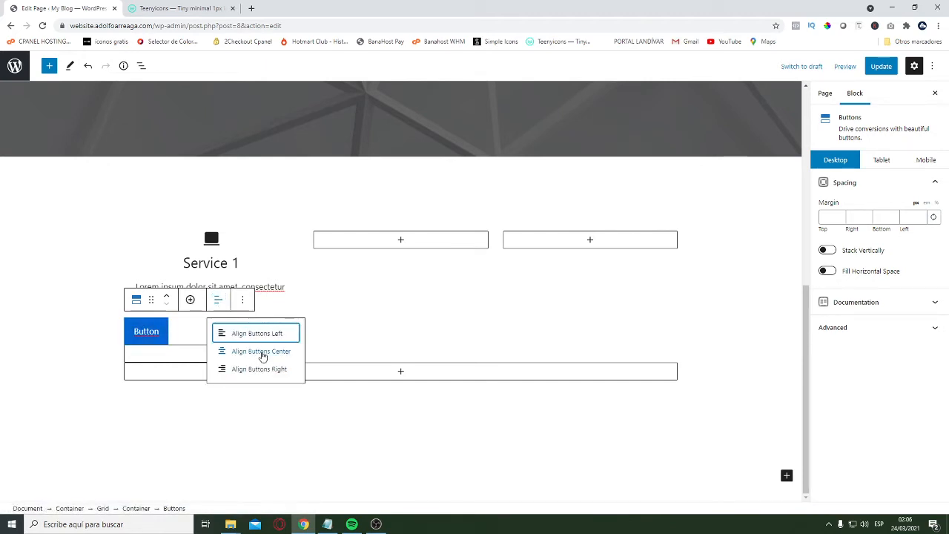
click(237, 351)
Make the background color of the button in the "Service 1" column fully transparent
click(216, 332)
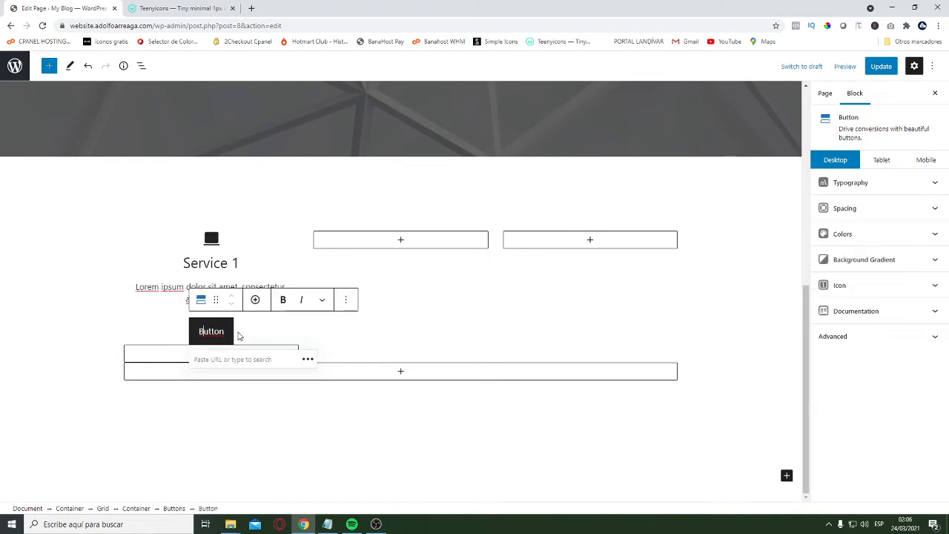
click(248, 335)
click(211, 332)
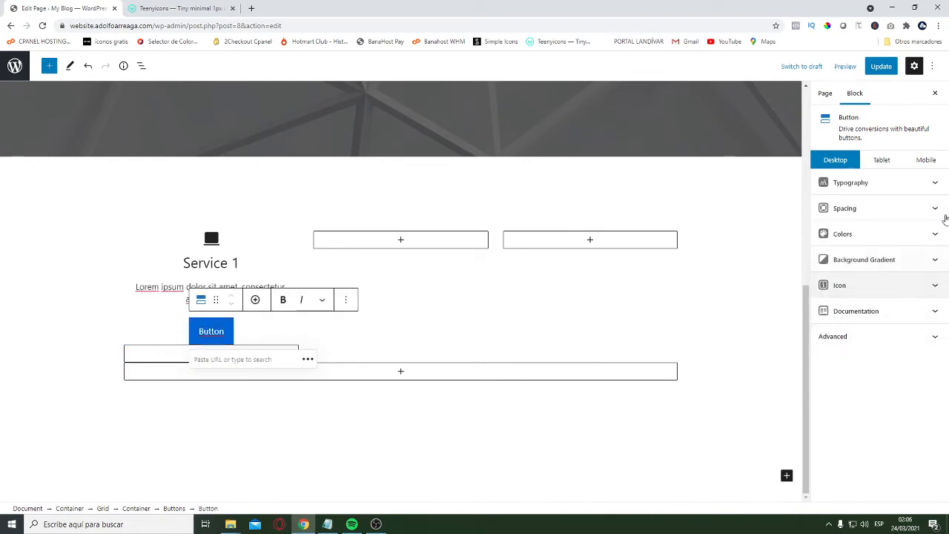
click(930, 237)
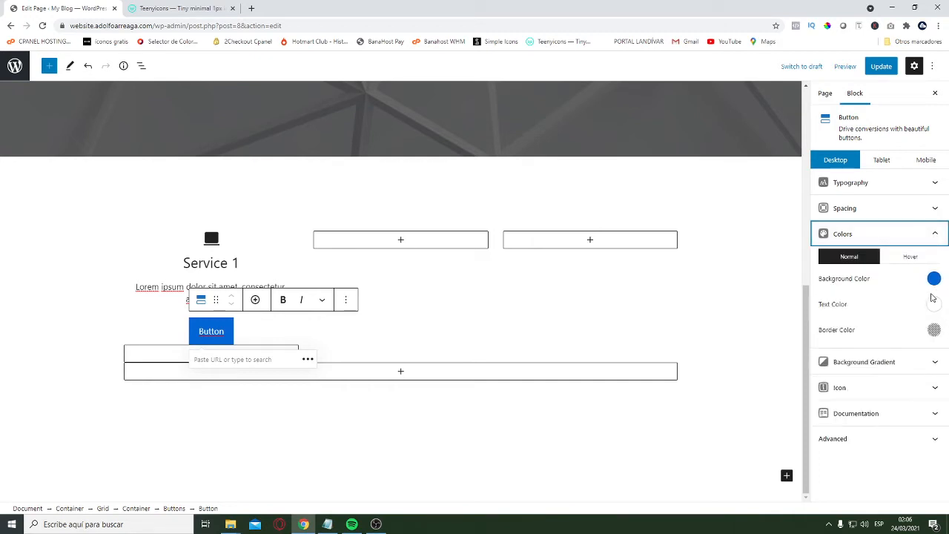
click(934, 279)
drag(894, 437, 825, 437)
click(878, 440)
drag(884, 437, 829, 437)
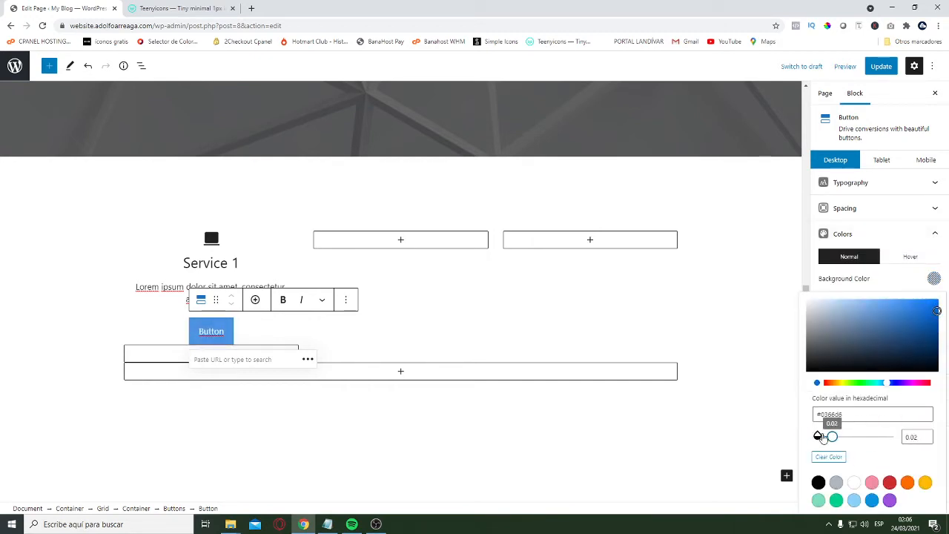
click(882, 283)
Set the normal text color and border color of the "Service 1" column's button to the gray palette color
click(934, 304)
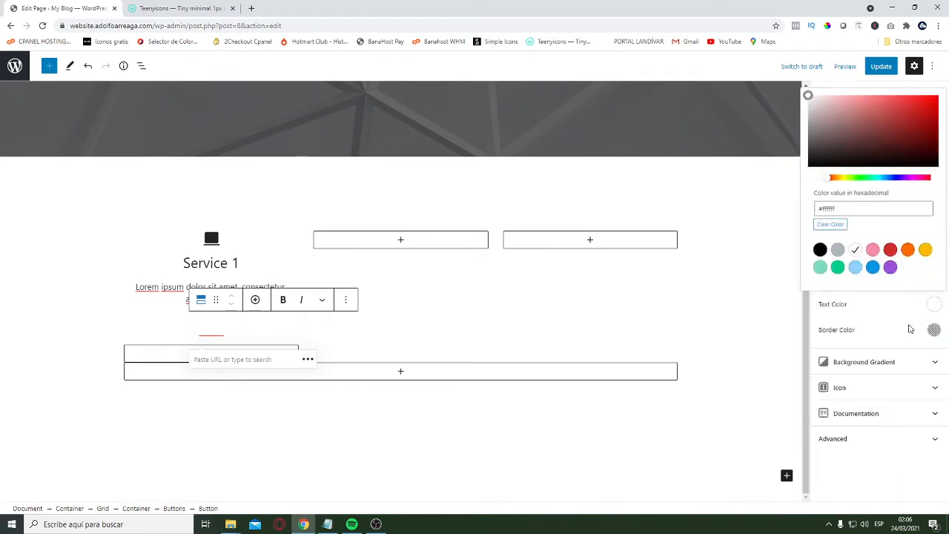
click(836, 250)
click(934, 329)
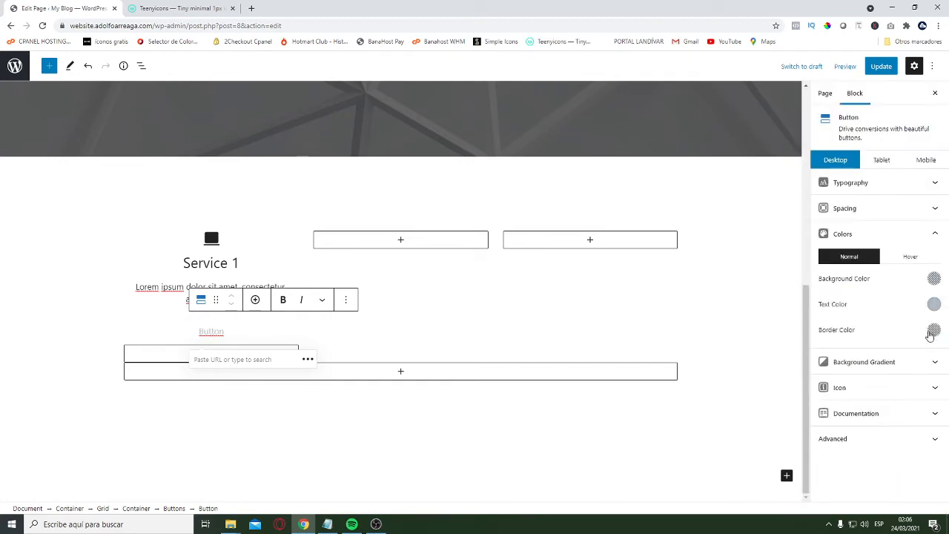
click(934, 329)
click(836, 274)
key(Escape)
Set the hover border color of the "Service 1" column's button to black from the palette
click(910, 257)
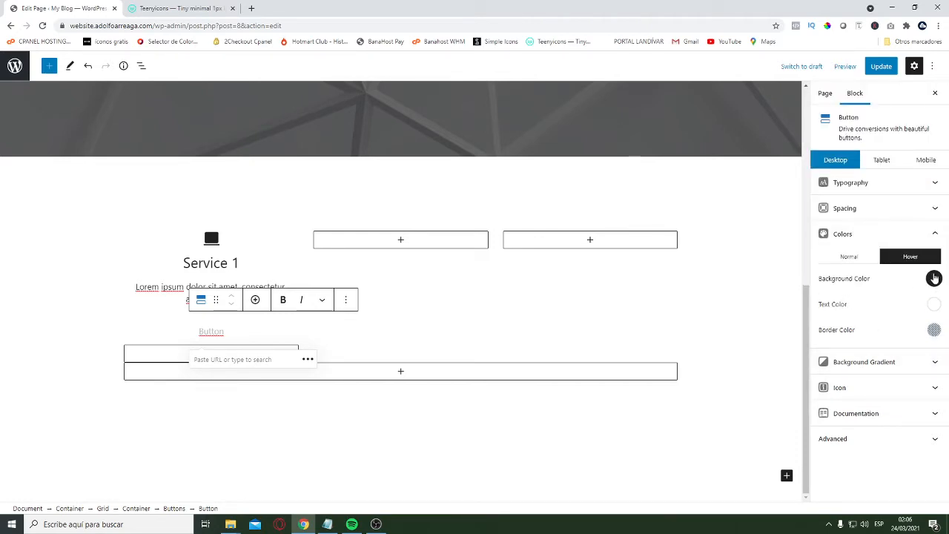
click(933, 278)
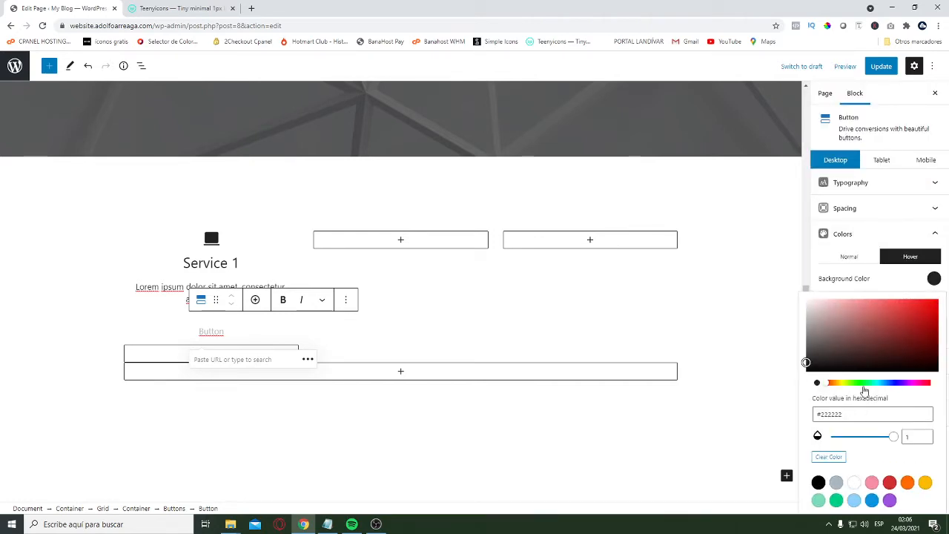
click(899, 279)
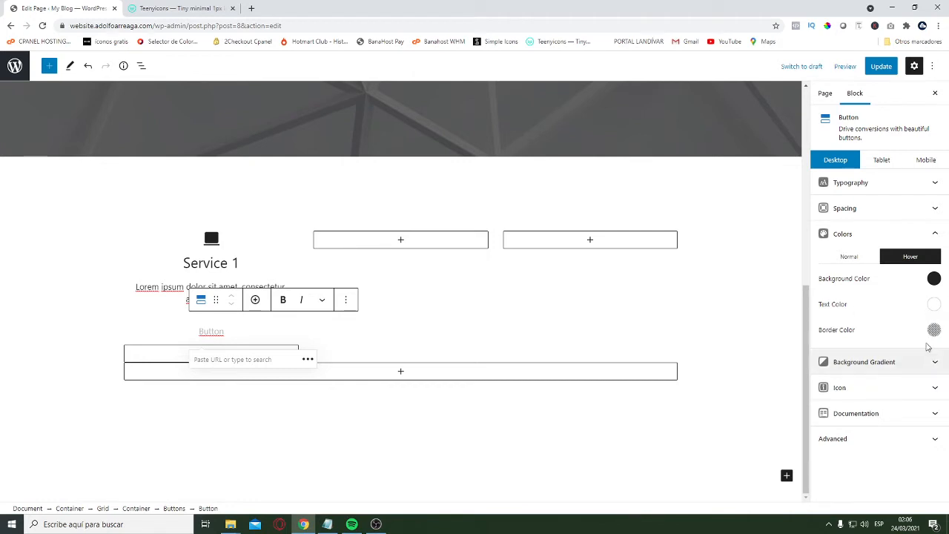
click(934, 331)
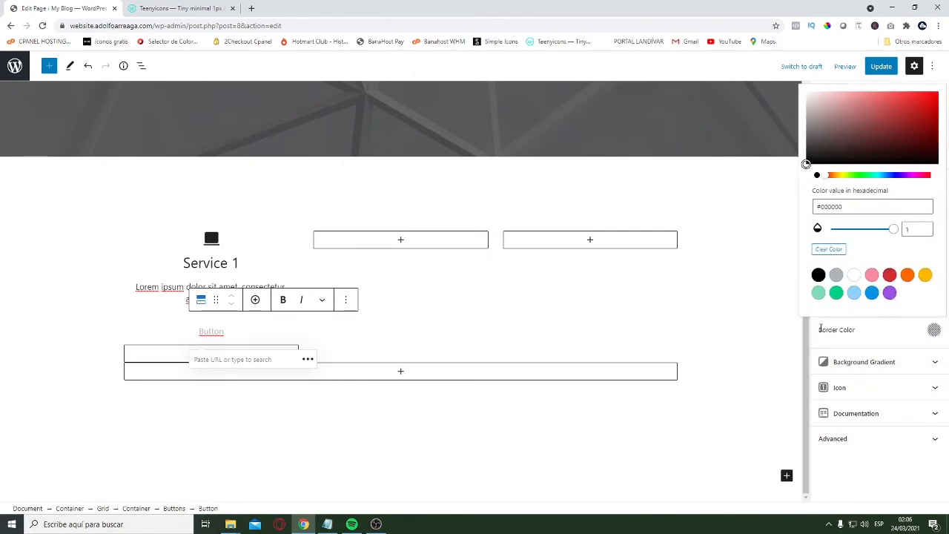
click(819, 275)
click(899, 345)
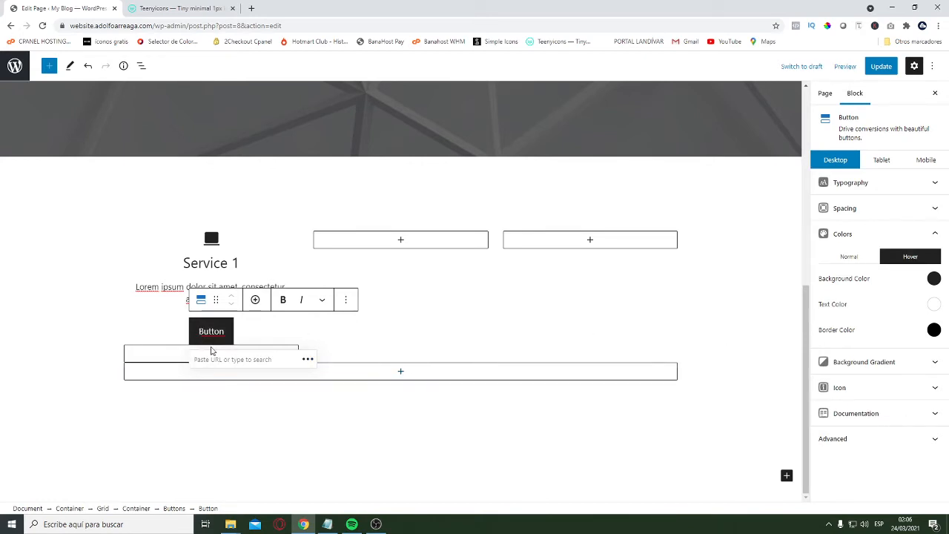
Link the border size values of the "Service 1" button and set them to 1.5 px on all sides
click(912, 209)
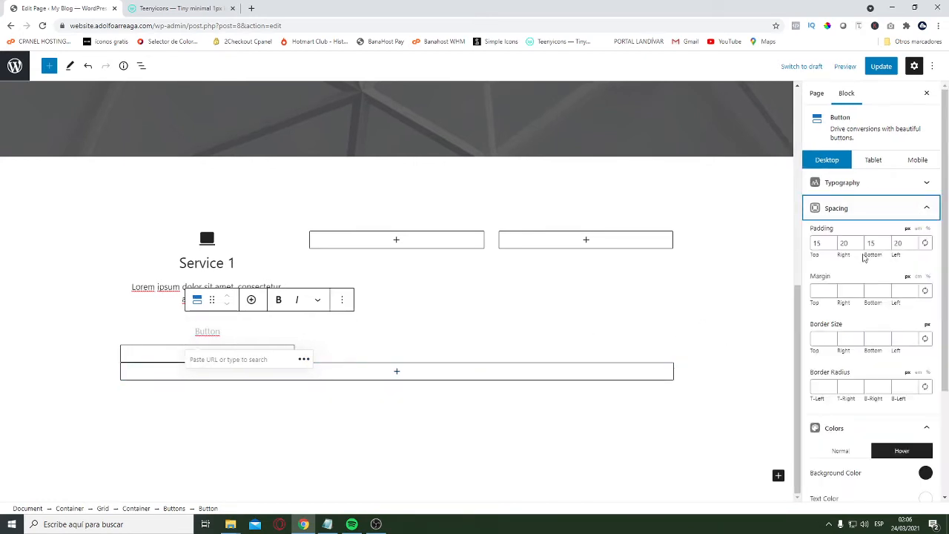
scroll(886, 373, down, 2)
scroll(872, 260, up, 2)
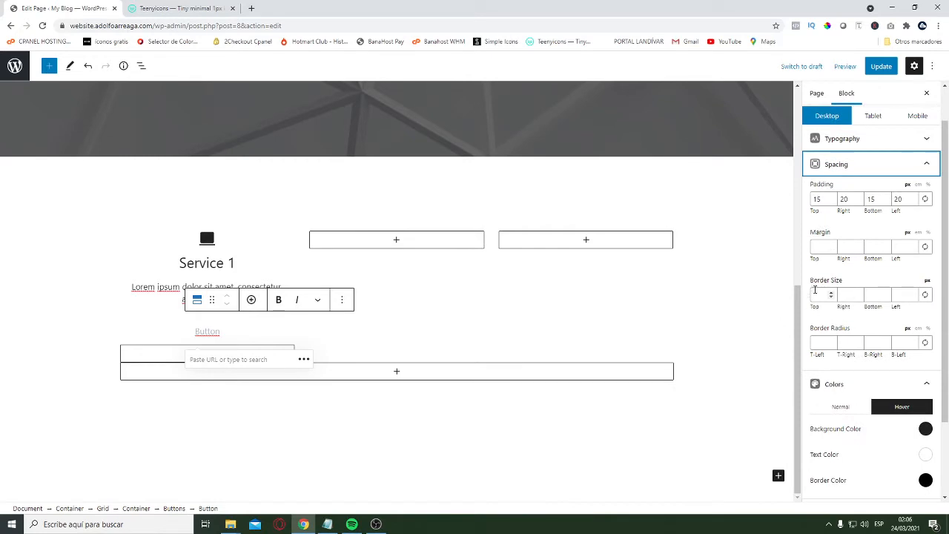
click(926, 295)
click(817, 295)
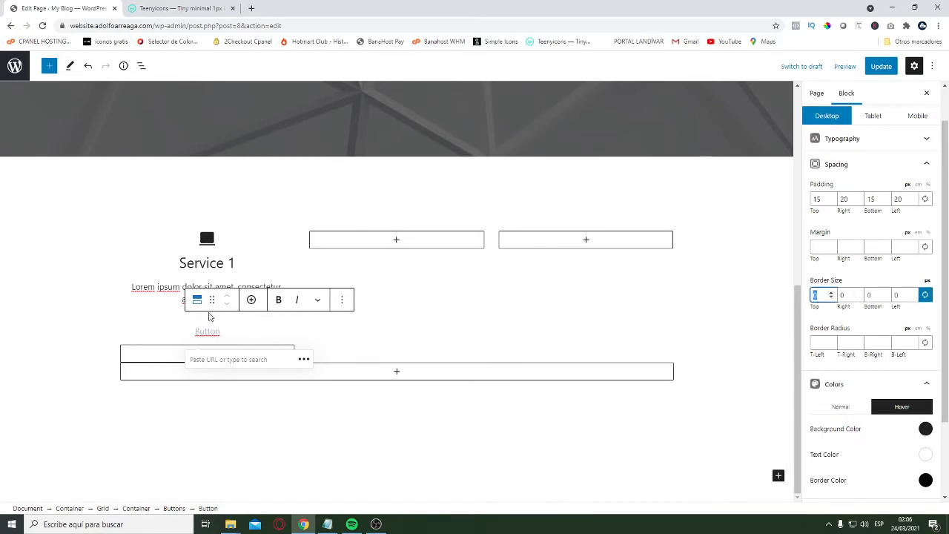
text(1.5)
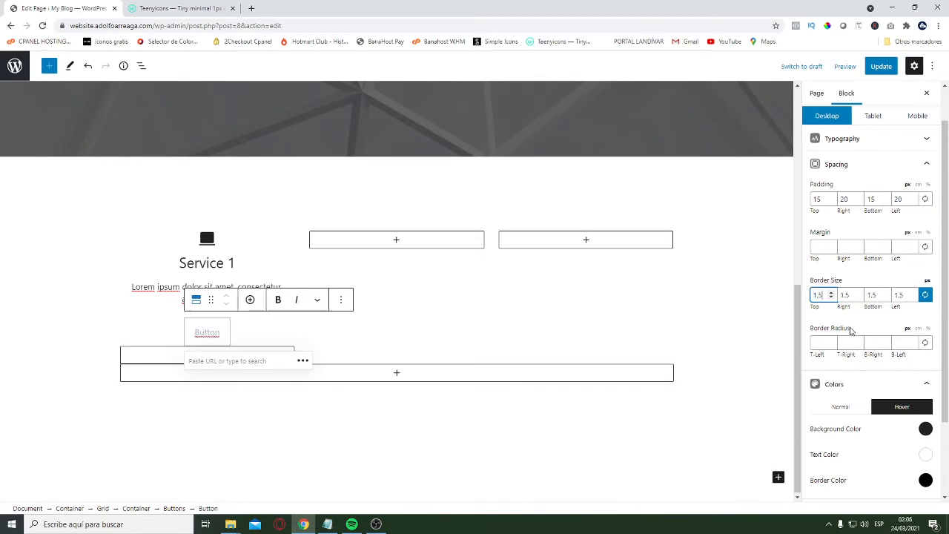
Link the border radius values of the "Service 1" button and set all four corners to 7 px
click(829, 343)
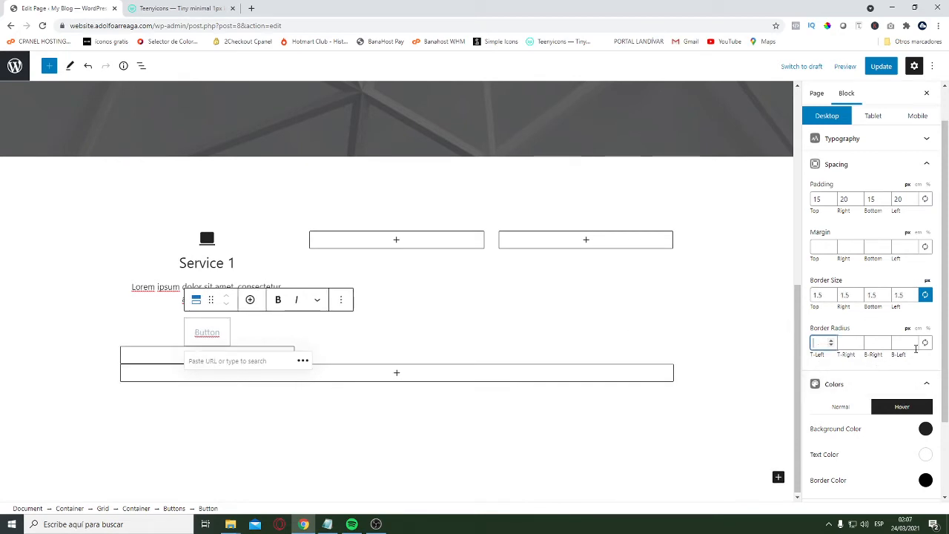
click(927, 345)
click(825, 344)
text(0)
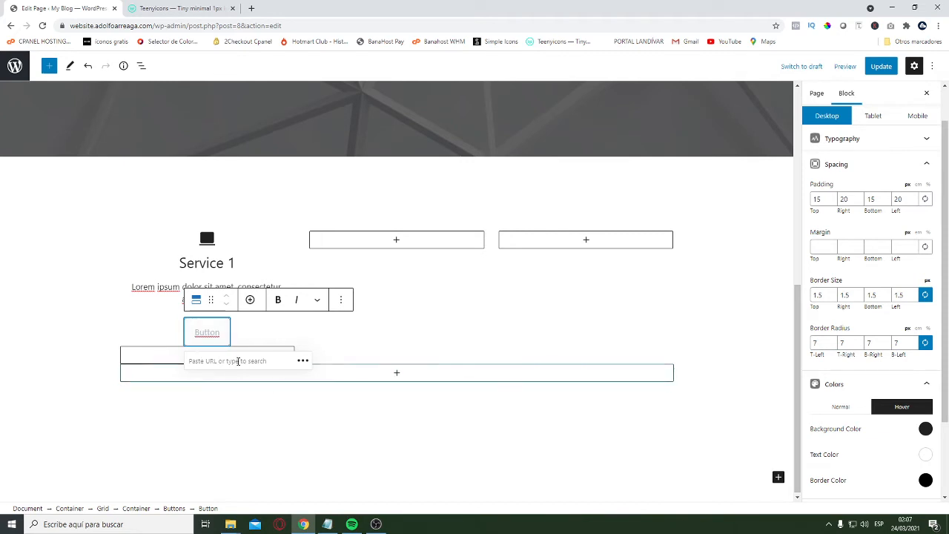
Set the button's normal text color to #7a8899 and copy the hexadecimal value
scroll(913, 372, down, 2)
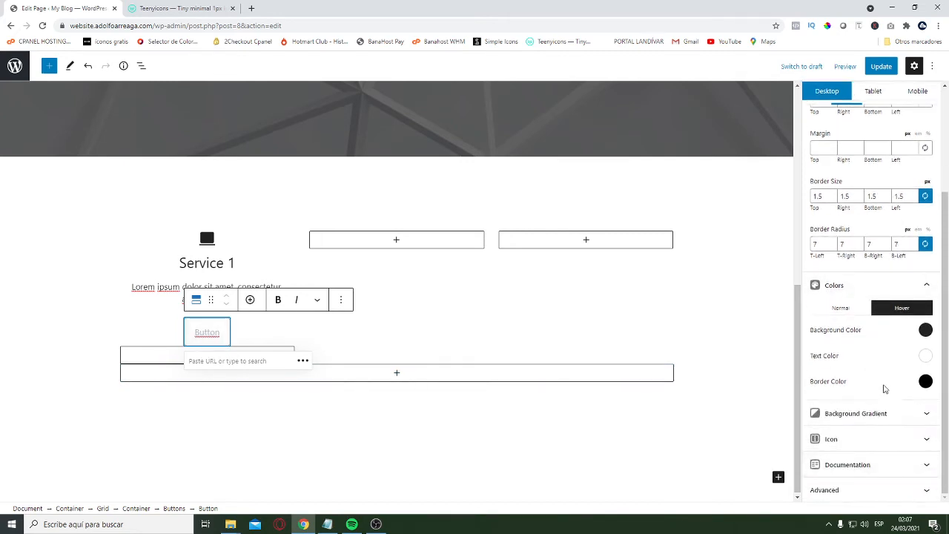
click(840, 308)
click(925, 330)
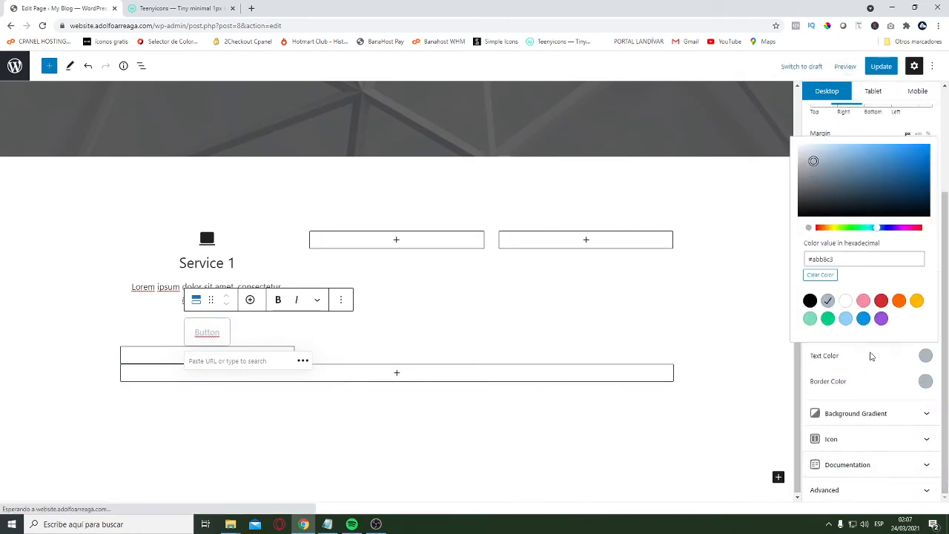
double_click(853, 259)
text(7a88)
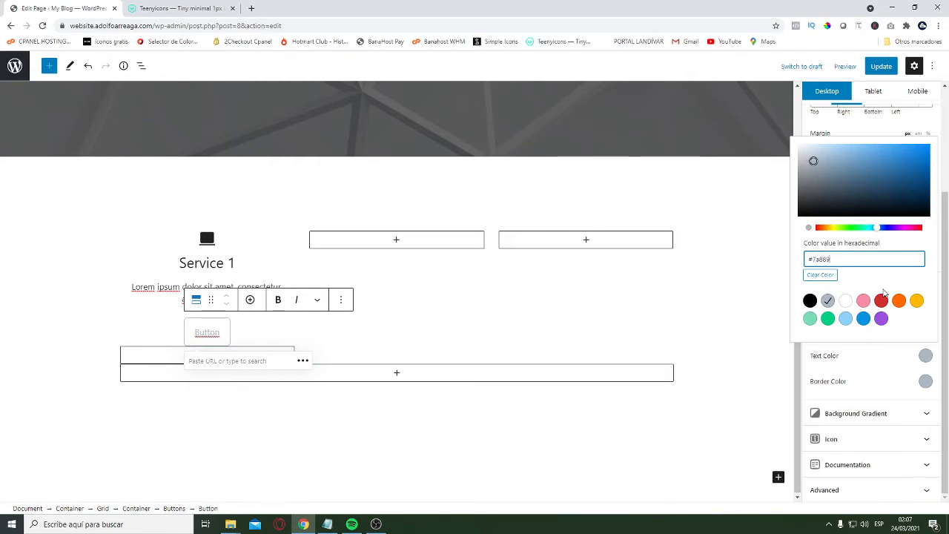
text(9)
drag(835, 258, 808, 258)
Apply the copied hexadecimal value as the button's normal border color
click(925, 381)
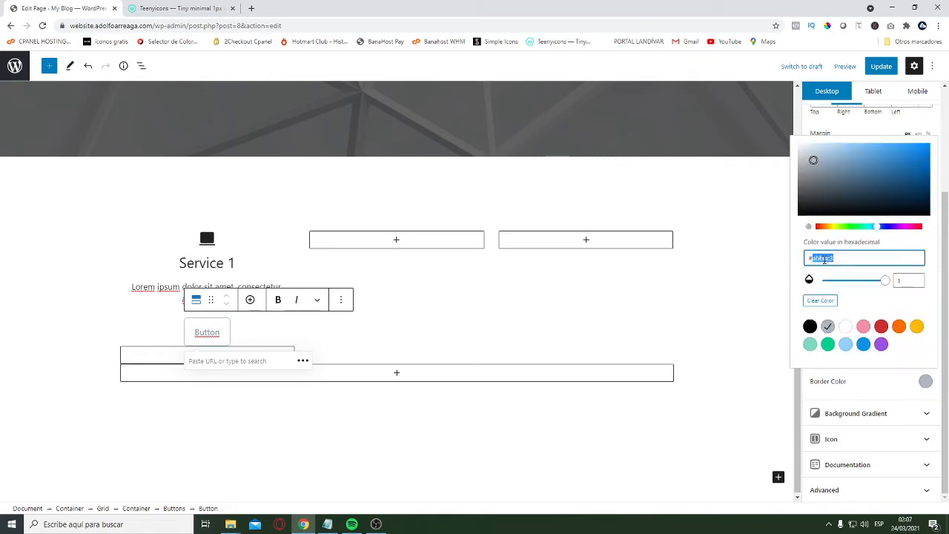
key(ctrl+v)
click(869, 394)
click(30, 333)
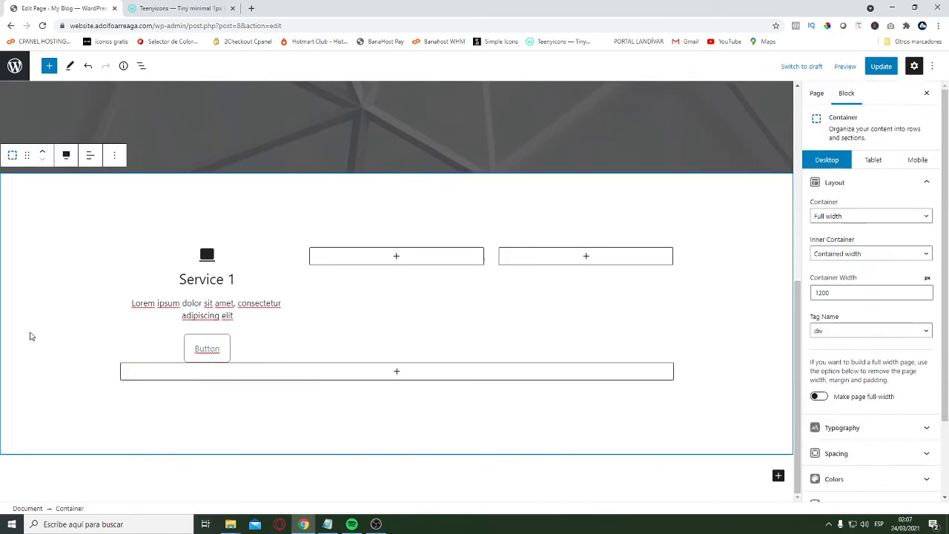
Select the "Service 1" column container and set its desktop top and bottom padding to 25 px
scroll(60, 337, up, 5)
scroll(111, 408, down, 5)
click(129, 361)
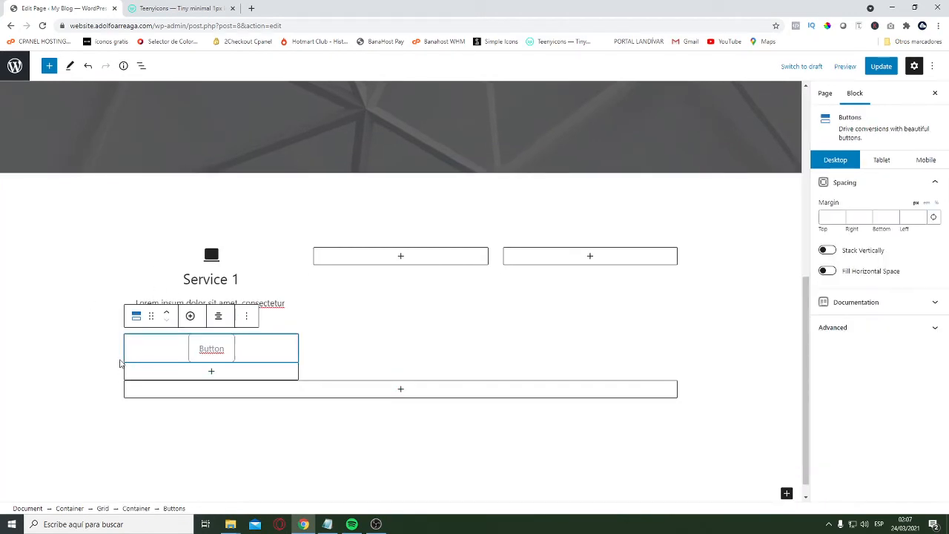
click(120, 364)
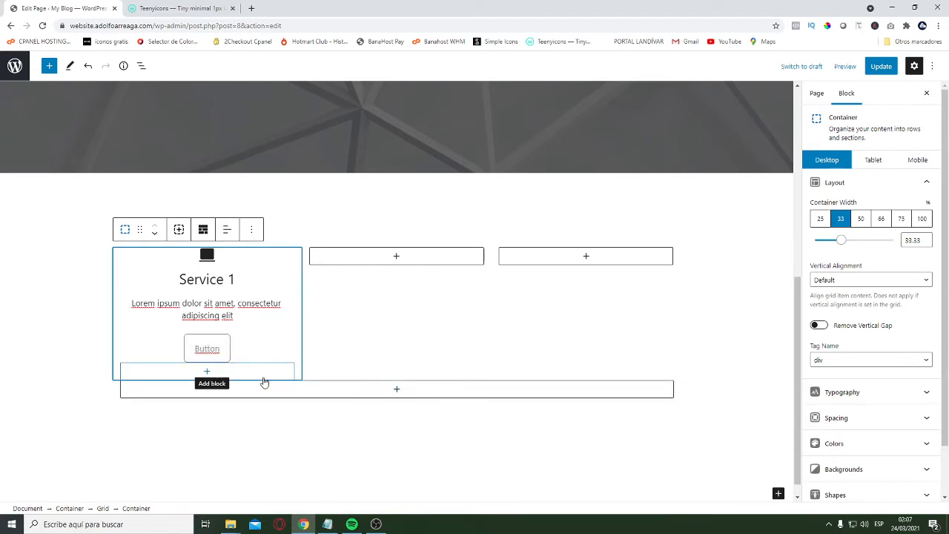
click(886, 184)
click(853, 233)
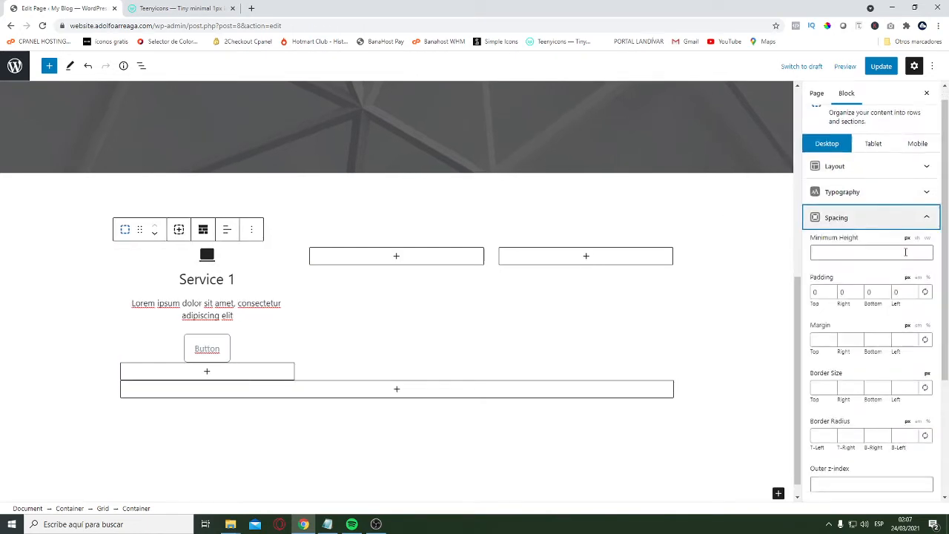
double_click(816, 251)
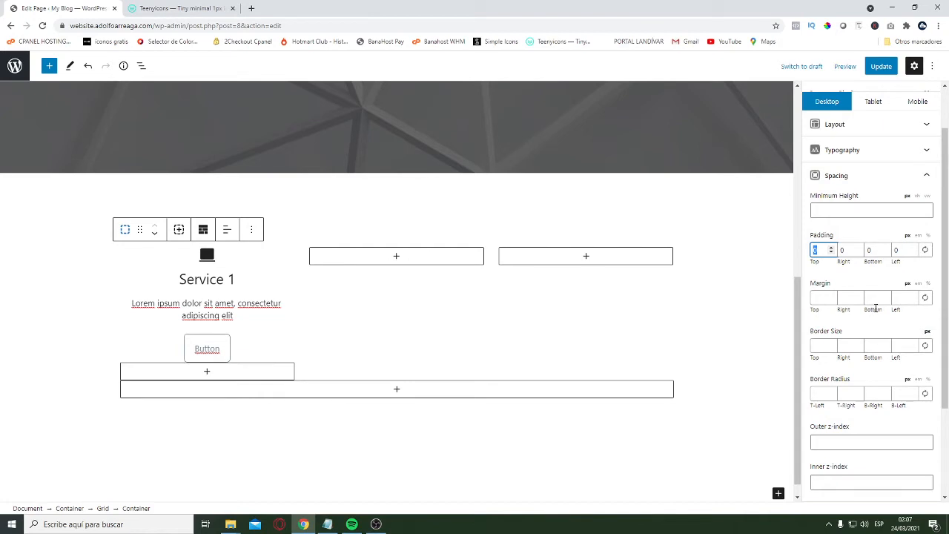
text(25)
click(872, 252)
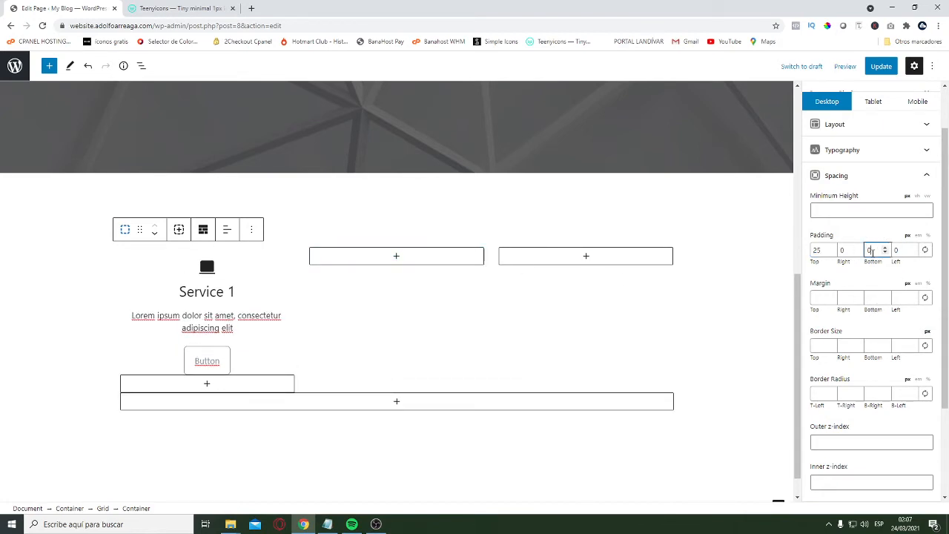
text(25)
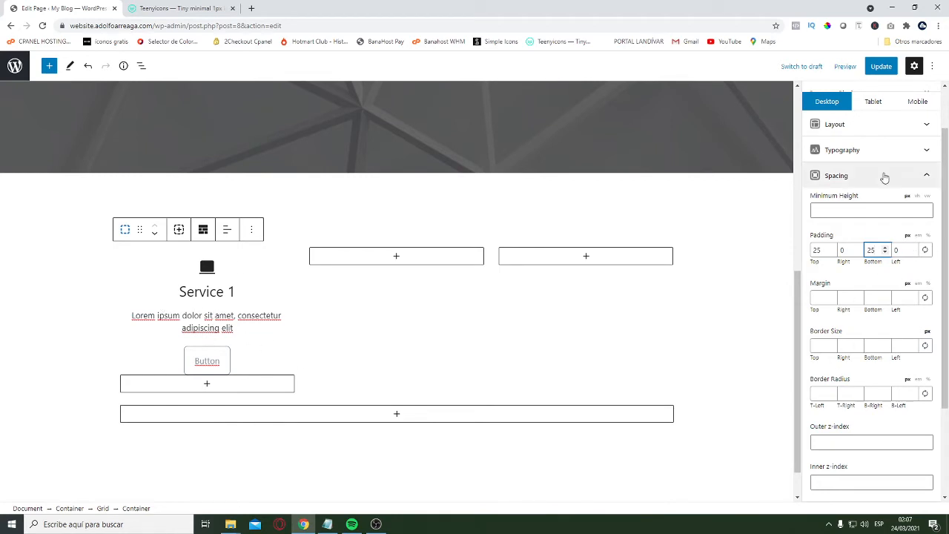
Set the "Service 1" container's top and bottom padding to 25 px for the tablet layout
click(874, 102)
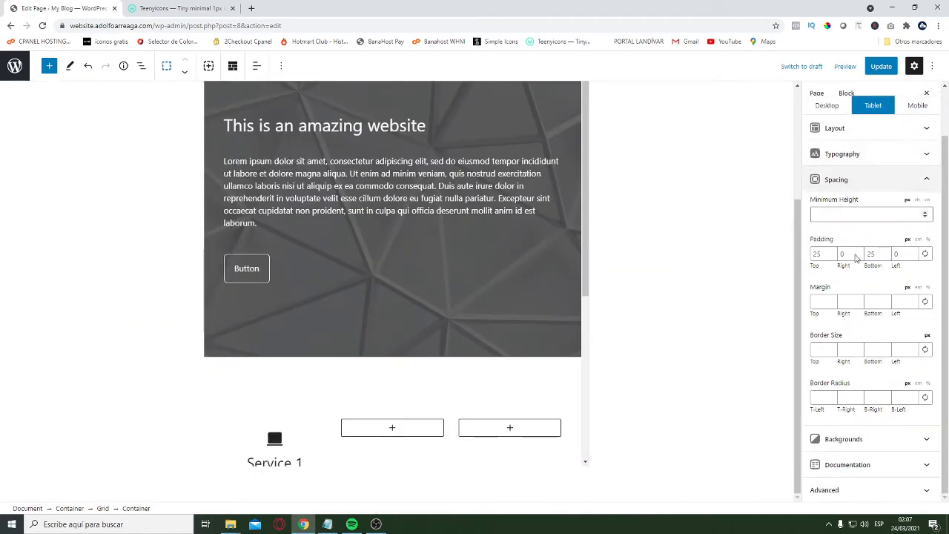
scroll(430, 289, down, 3)
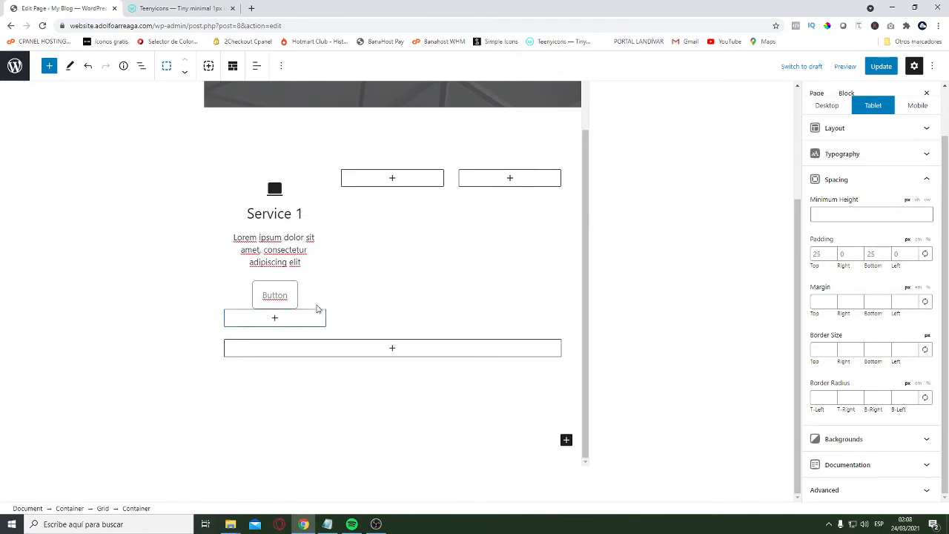
click(832, 254)
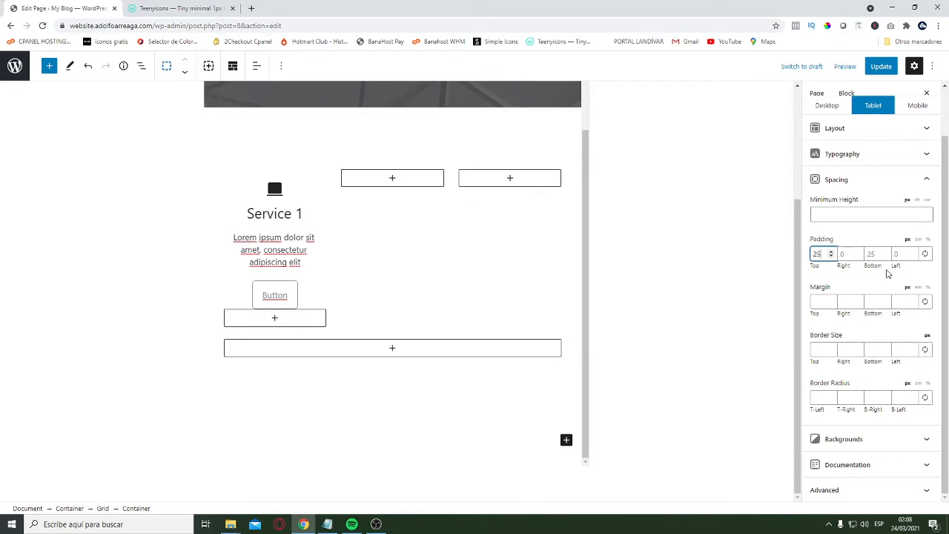
key(Tab)
key(Tab)
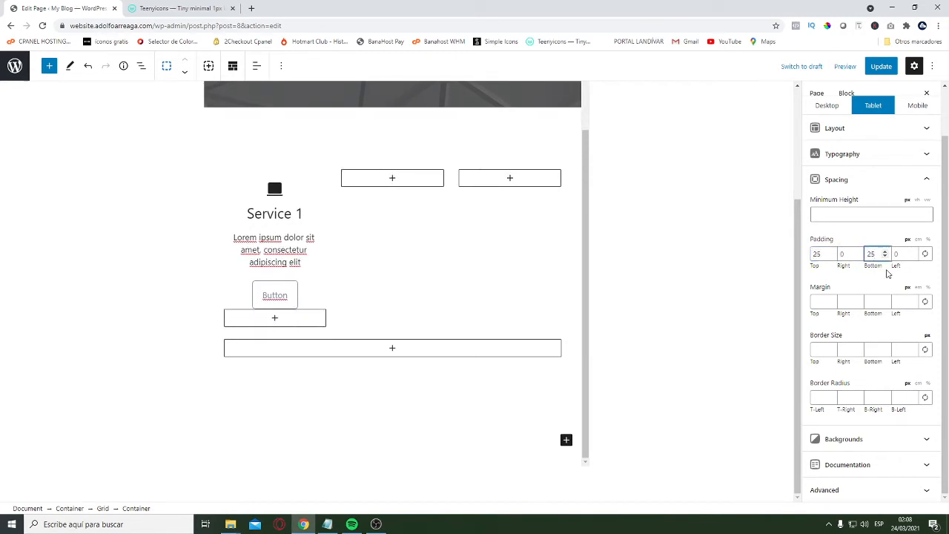
Set the "Service 1" container's top and bottom padding to 15 px for the mobile layout and check the result in the preview
click(917, 107)
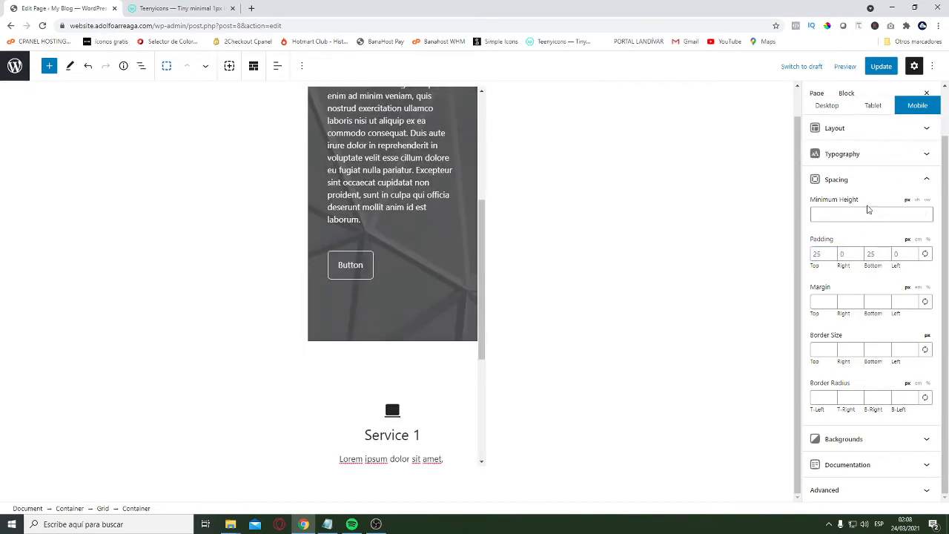
click(818, 253)
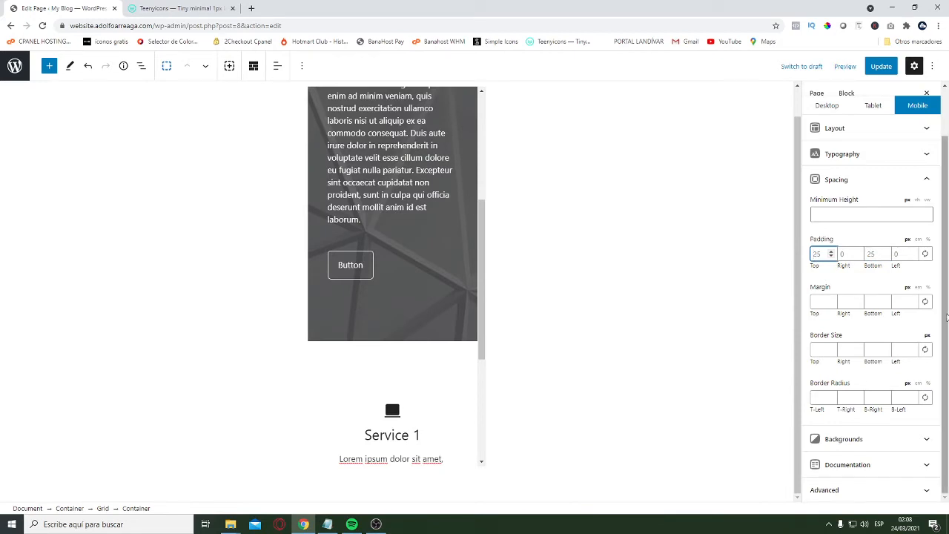
key(BackSpace)
key(BackSpace)
text(15)
key(Tab)
key(Tab)
text(15)
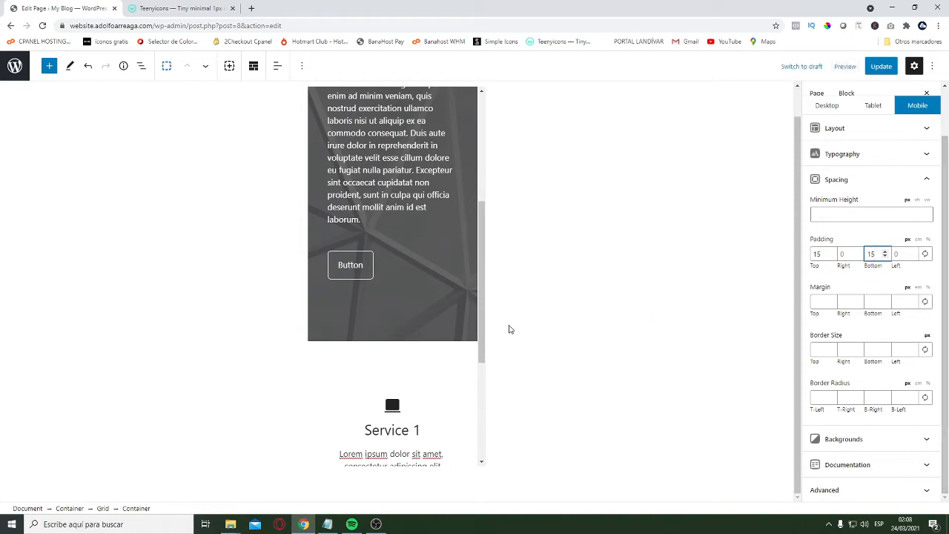
scroll(348, 277, down, 4)
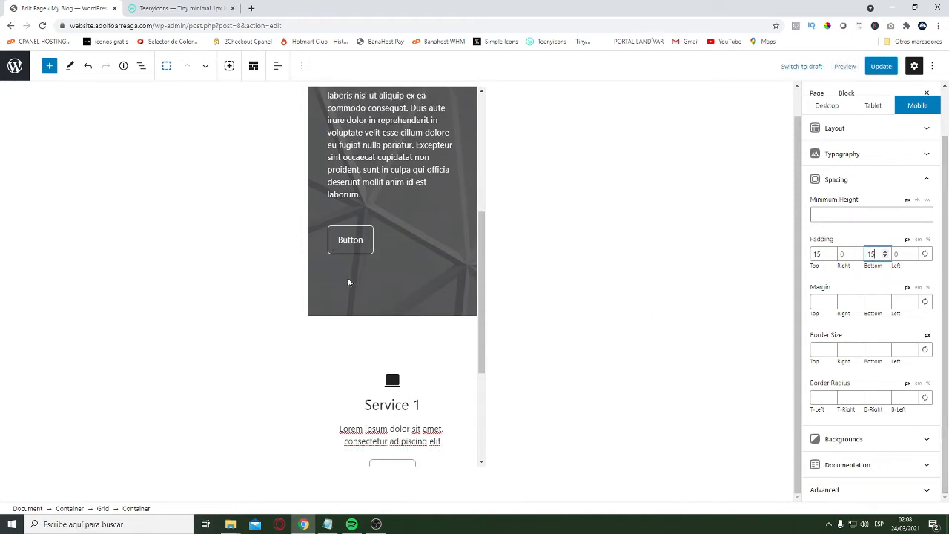
scroll(379, 328, up, 8)
scroll(409, 249, down, 4)
scroll(409, 250, down, 3)
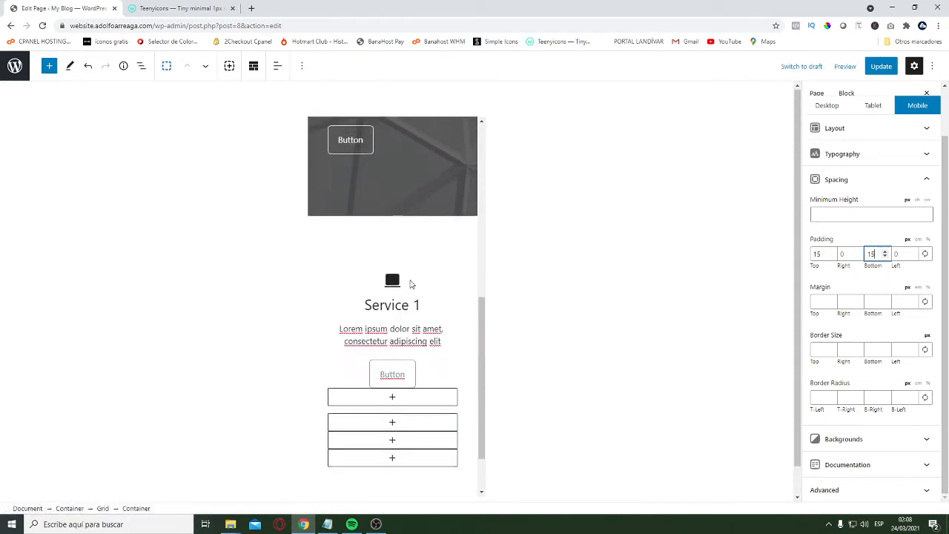
scroll(409, 267, up, 6)
Return to the desktop layout and duplicate the "Service 1" column container twice to fill a three-column row
click(827, 106)
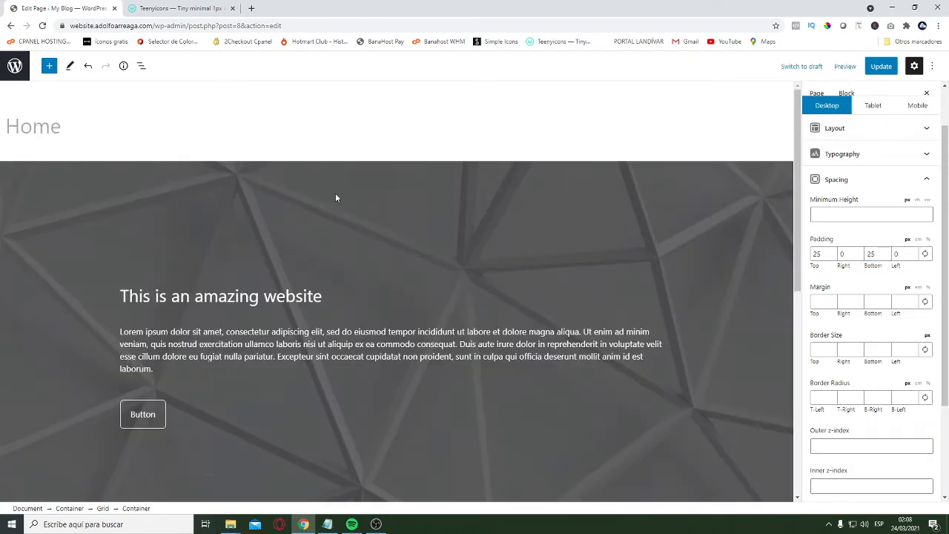
scroll(336, 197, down, 5)
click(126, 330)
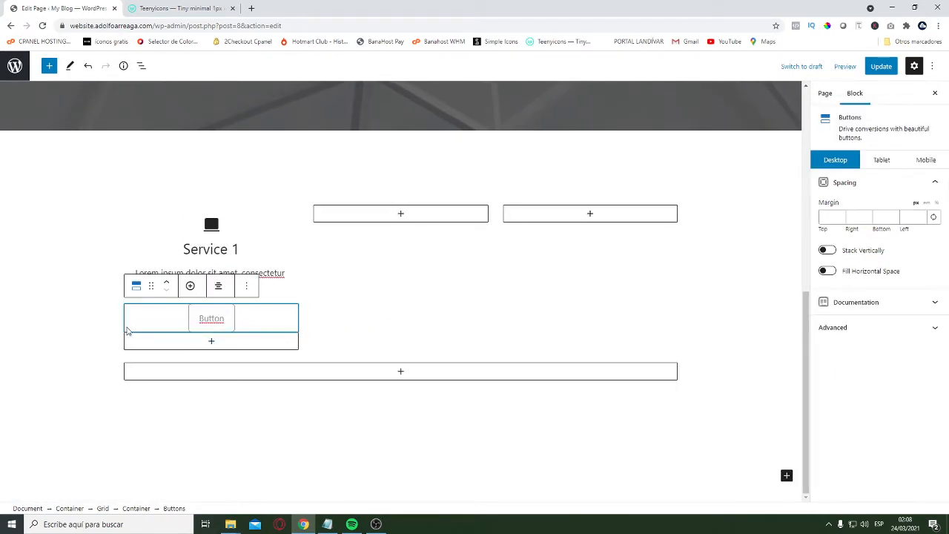
click(121, 327)
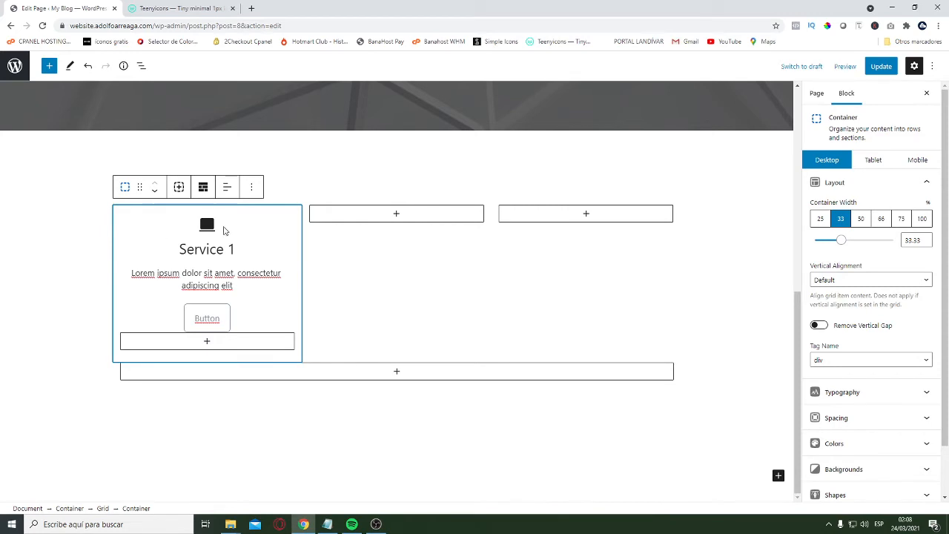
click(248, 187)
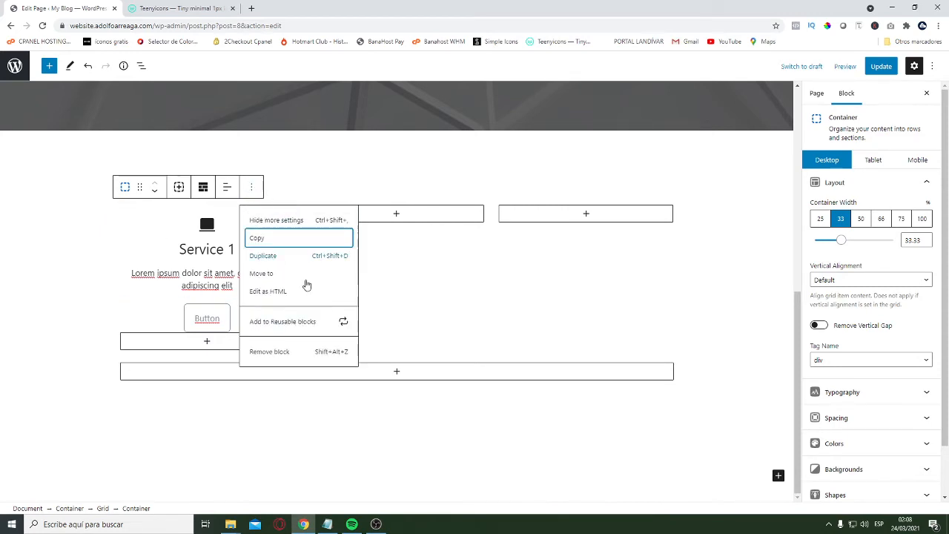
click(271, 256)
click(440, 187)
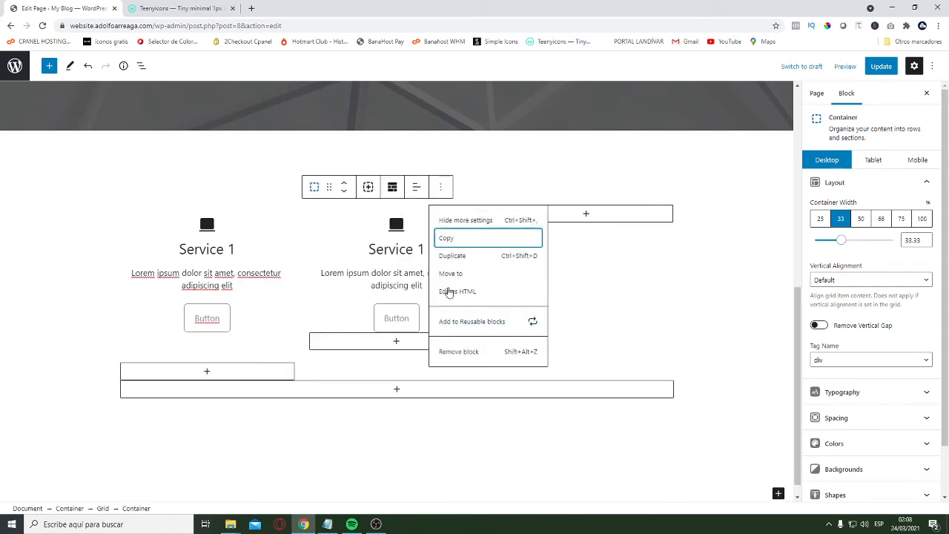
click(460, 259)
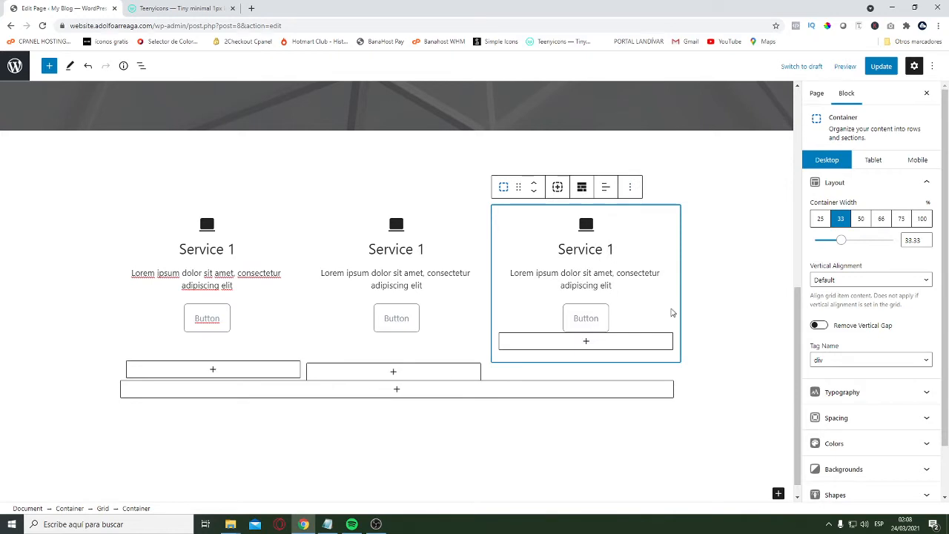
Remove the two leftover empty column containers beneath the three service columns
click(134, 361)
click(251, 327)
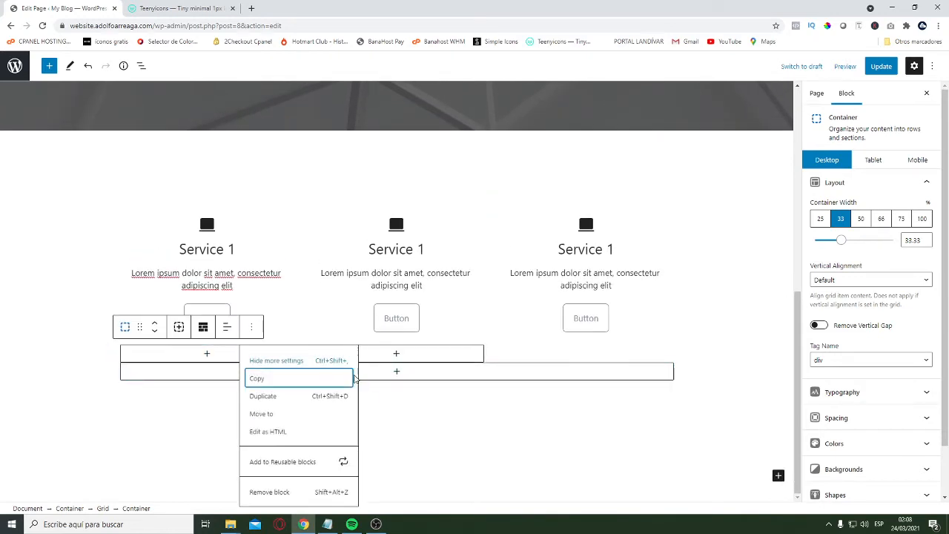
click(278, 493)
click(126, 373)
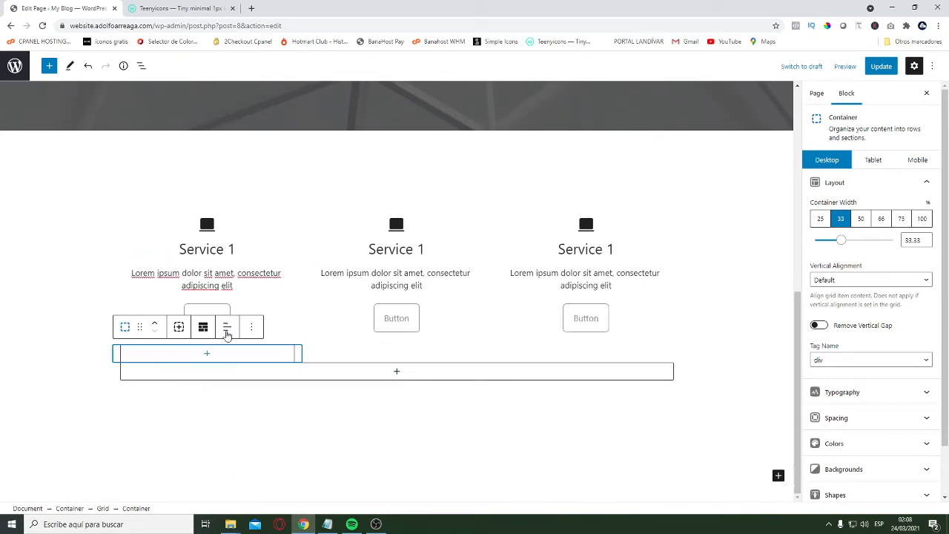
click(254, 325)
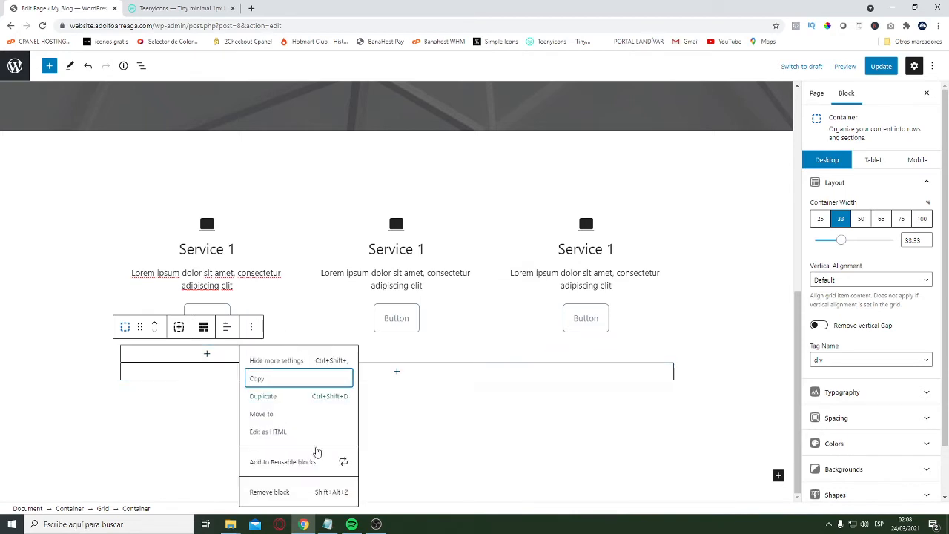
click(298, 493)
scroll(630, 316, up, 3)
scroll(630, 316, down, 3)
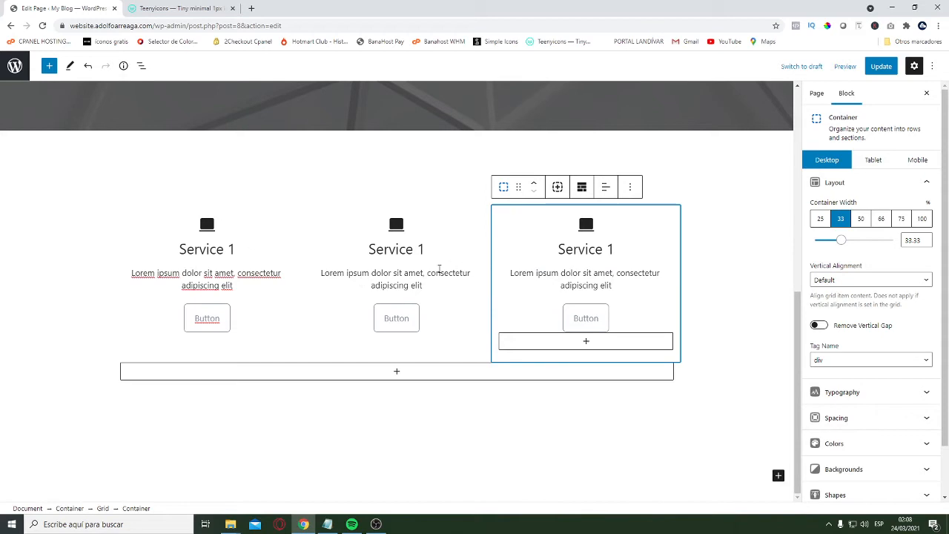
Select the middle column's headline, switch to Teenyicons, search for "MOBI" and copy the outline mobile icon
mouse_move(544, 300)
click(405, 234)
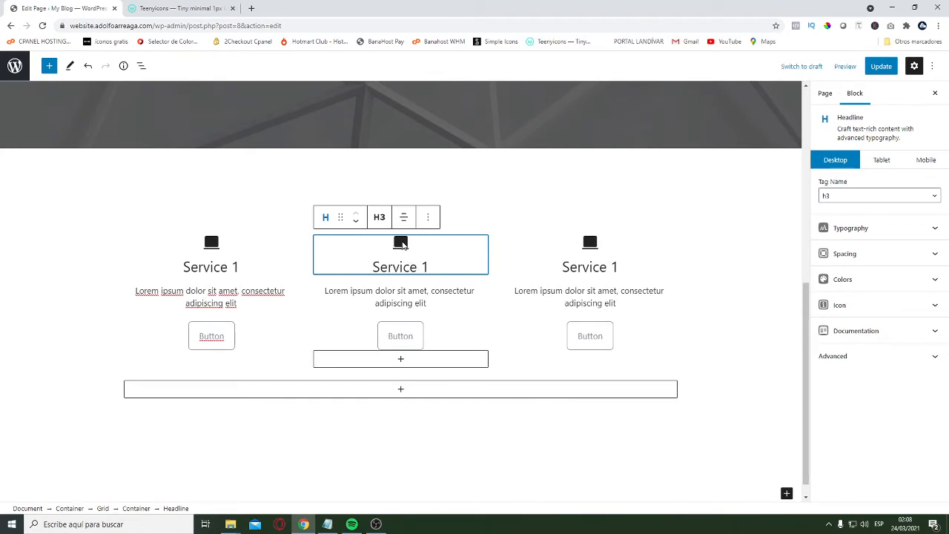
click(569, 263)
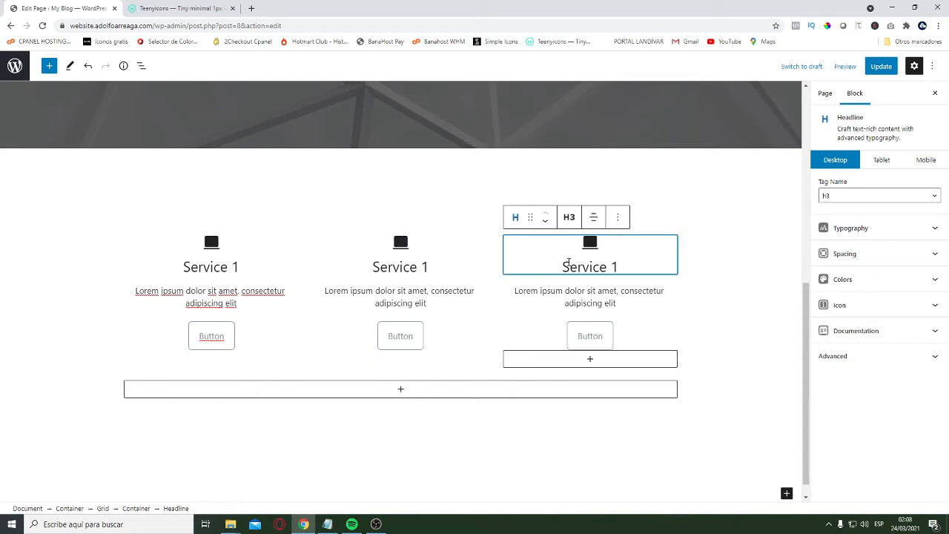
click(407, 247)
key(ctrl+Tab)
double_click(371, 230)
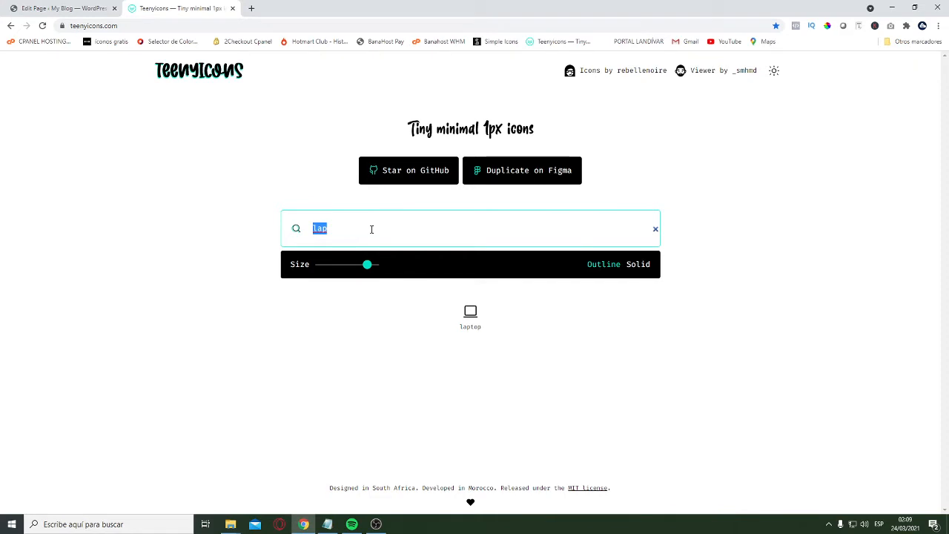
text(MOBI)
click(478, 318)
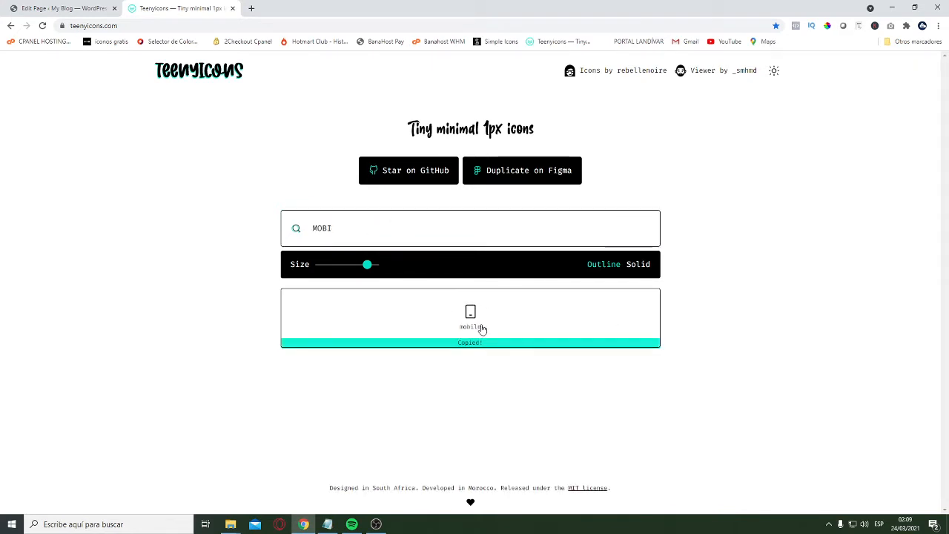
Back in the WordPress editor, replace the middle headline's icon SVG with the copied outline mobile icon
key(ctrl+shift+Tab)
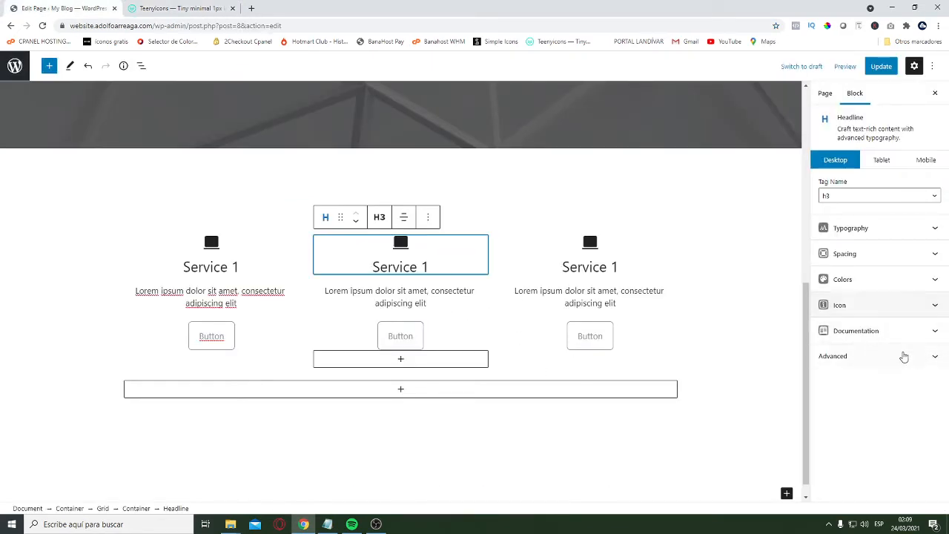
click(884, 310)
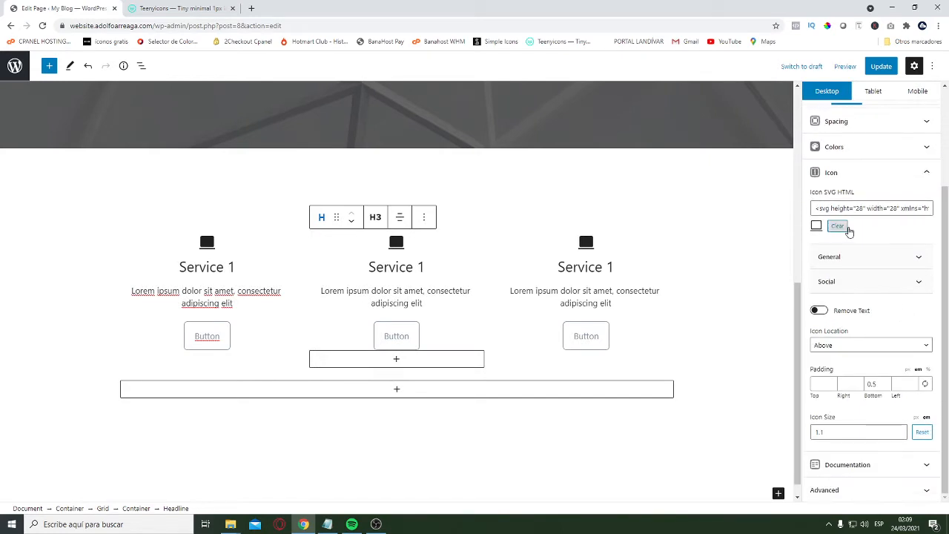
click(838, 226)
click(876, 341)
key(ctrl+v)
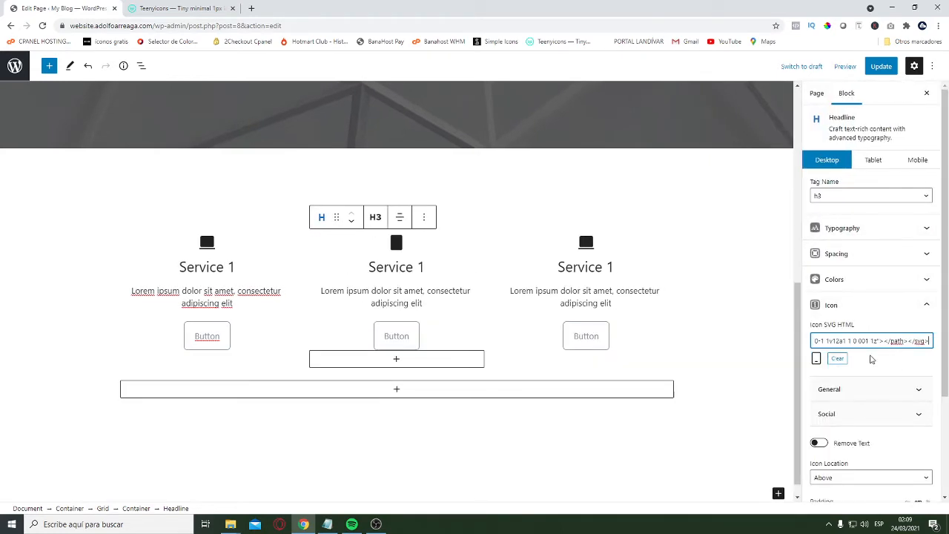
Copy the solid version of the mobile icon from Teenyicons and use it as the middle headline's icon SVG
click(195, 8)
click(635, 267)
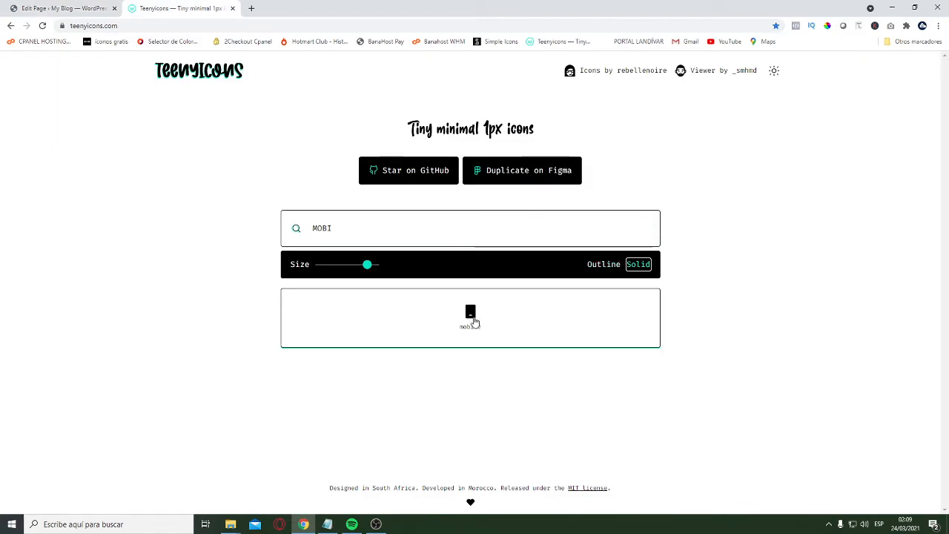
click(470, 314)
click(65, 8)
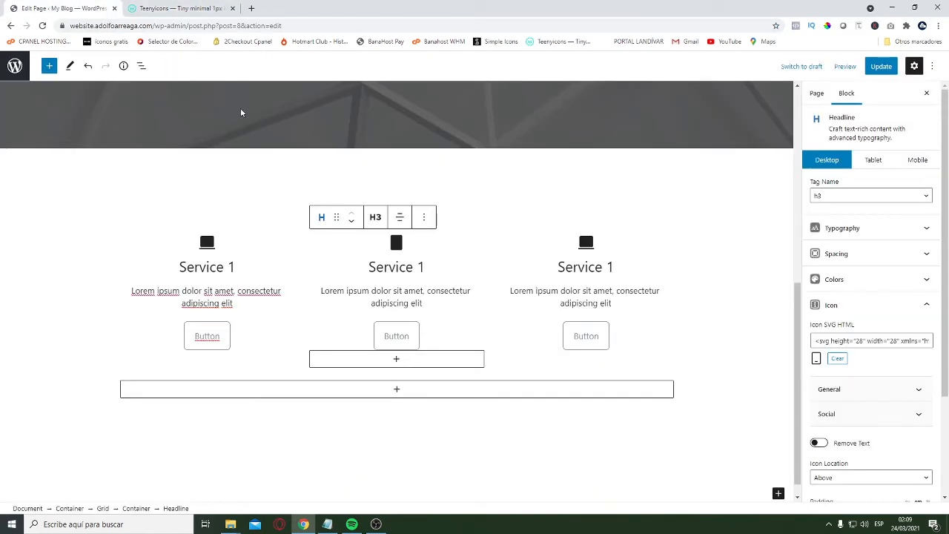
click(875, 341)
key(ctrl+a)
key(ctrl+v)
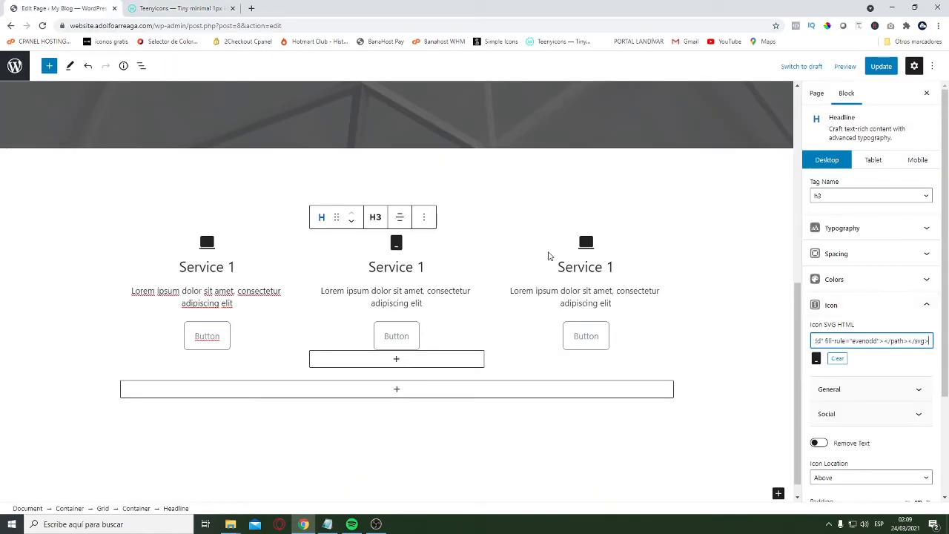
Switch to Teenyicons, search for "lap" and copy the solid laptop icon
click(178, 8)
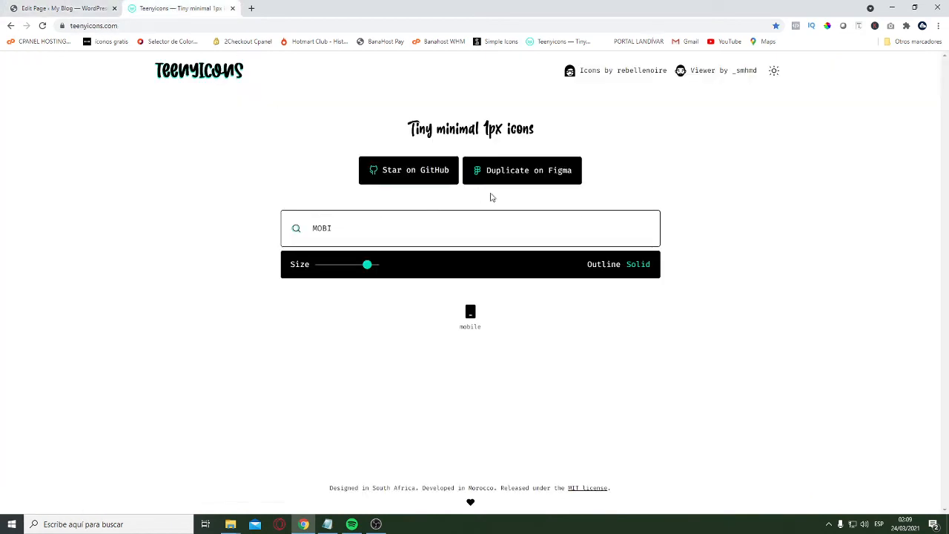
click(400, 220)
key(ctrl+a)
text(lap)
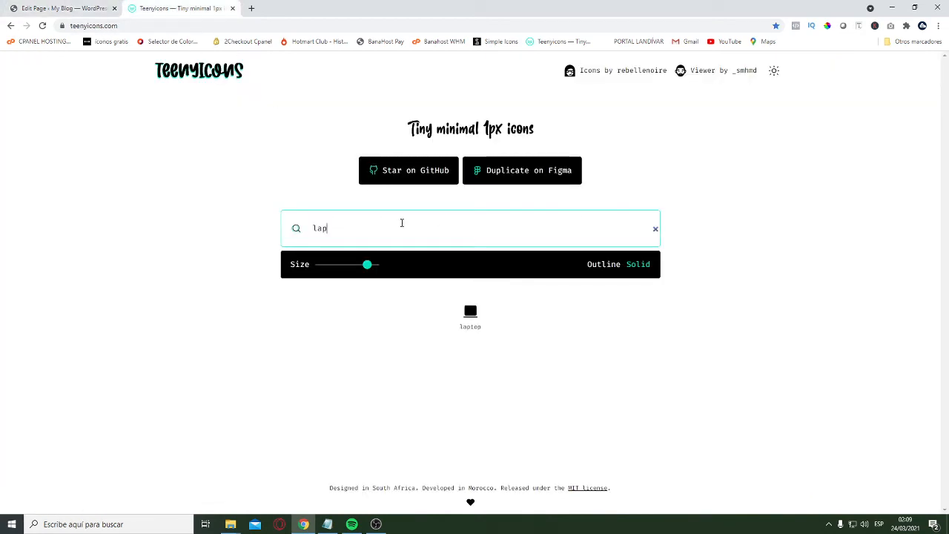
click(473, 326)
In the WordPress editor, replace the first column headline's icon SVG with the copied solid laptop icon
click(63, 8)
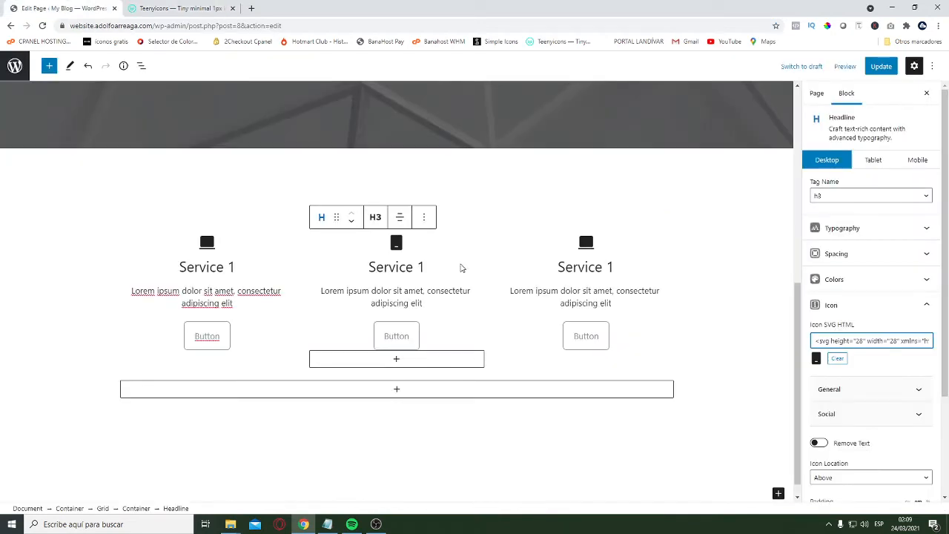
click(208, 249)
click(882, 305)
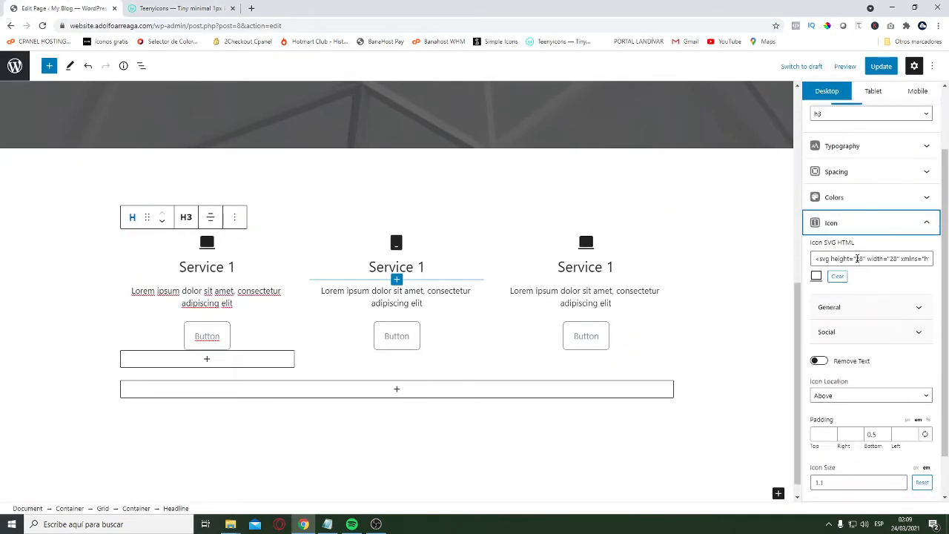
click(850, 259)
key(ctrl+a)
key(ctrl+v)
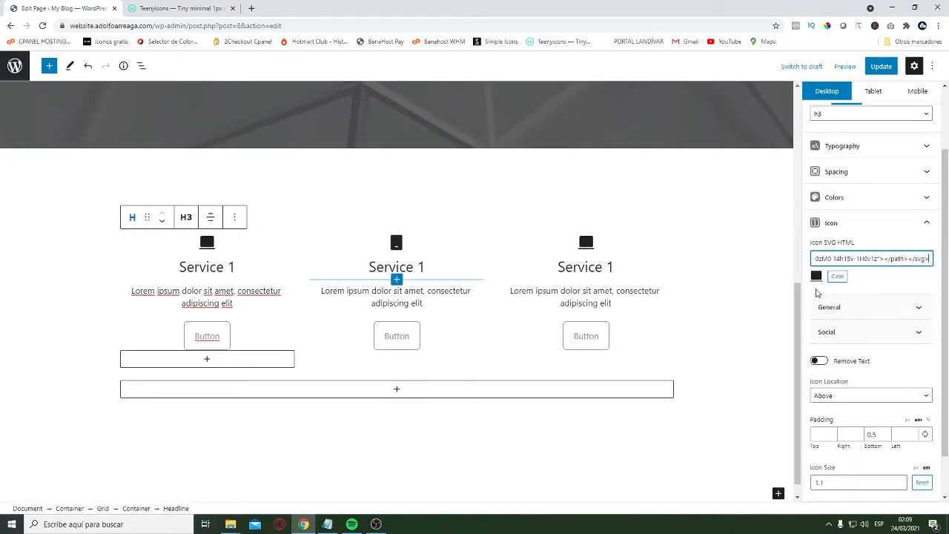
Select the third column's headline, then browse the solid icons on Teenyicons and copy the apple icon
click(586, 245)
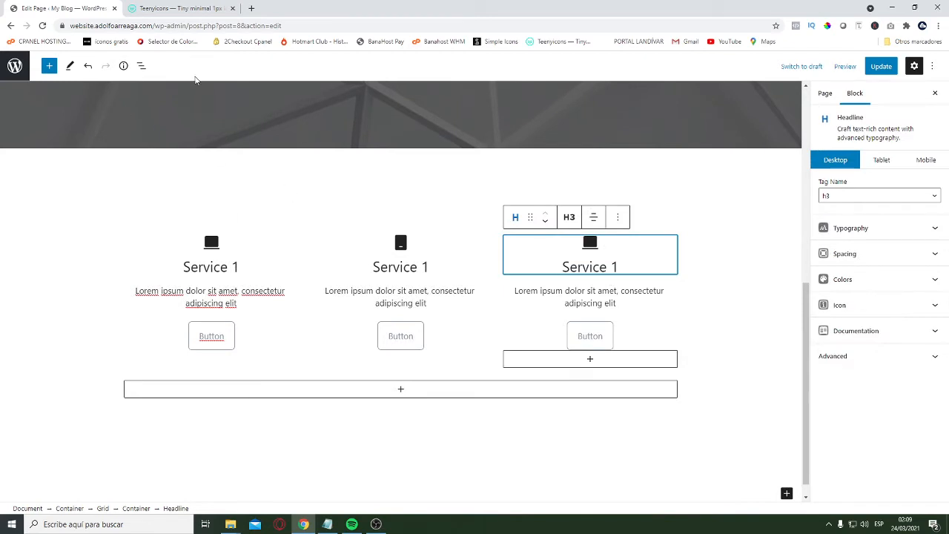
click(178, 8)
double_click(363, 229)
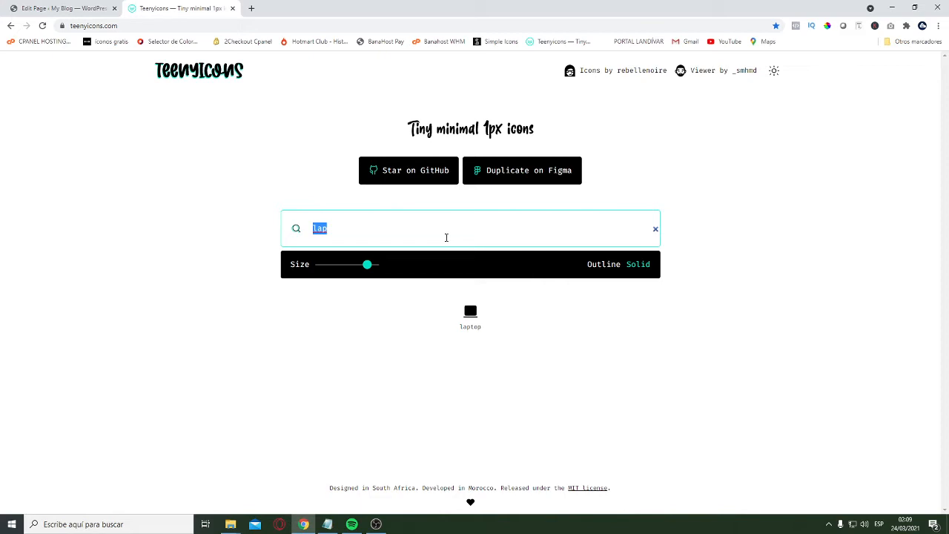
text(gla)
key(BackSpace)
key(BackSpace)
key(BackSpace)
key(BackSpace)
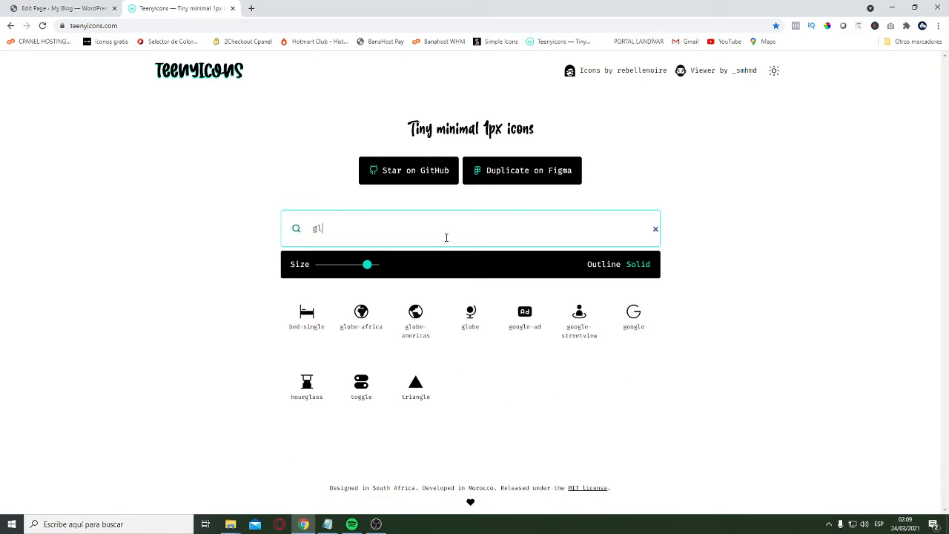
scroll(568, 361, down, 6)
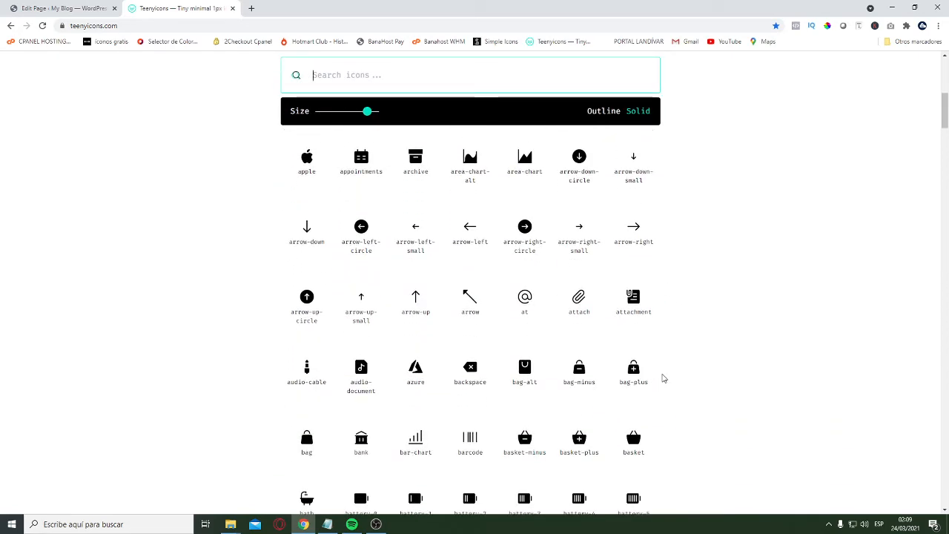
scroll(296, 263, up, 2)
click(307, 258)
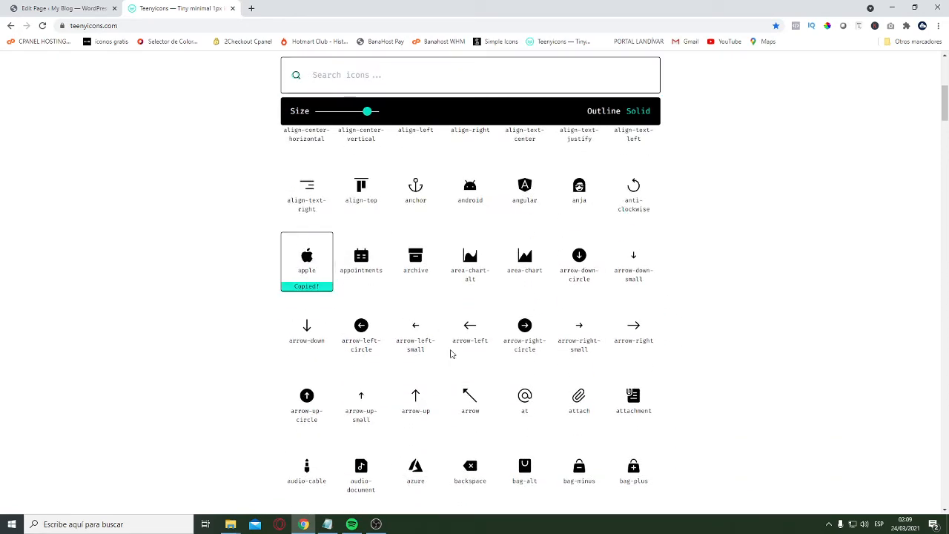
In the WordPress editor, clear the third headline's icon and insert the copied apple icon SVG
click(44, 9)
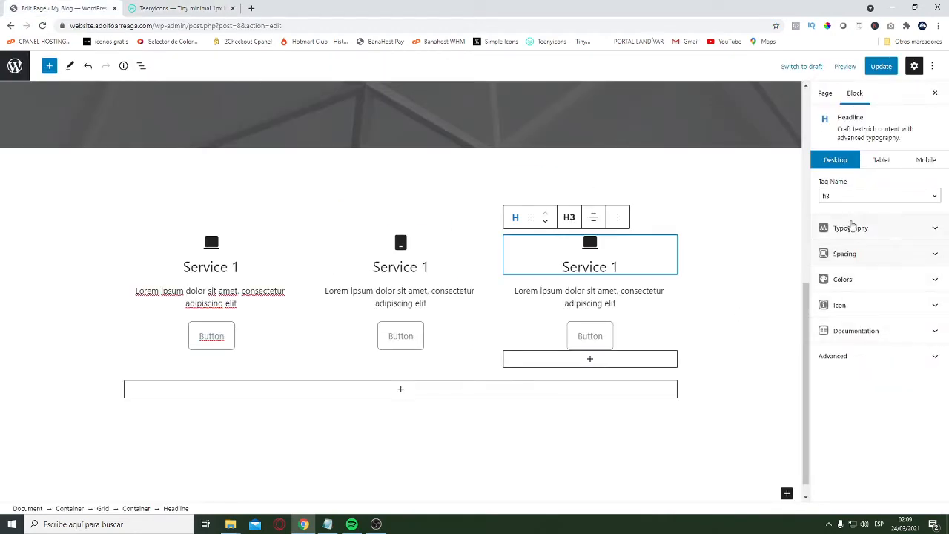
click(913, 315)
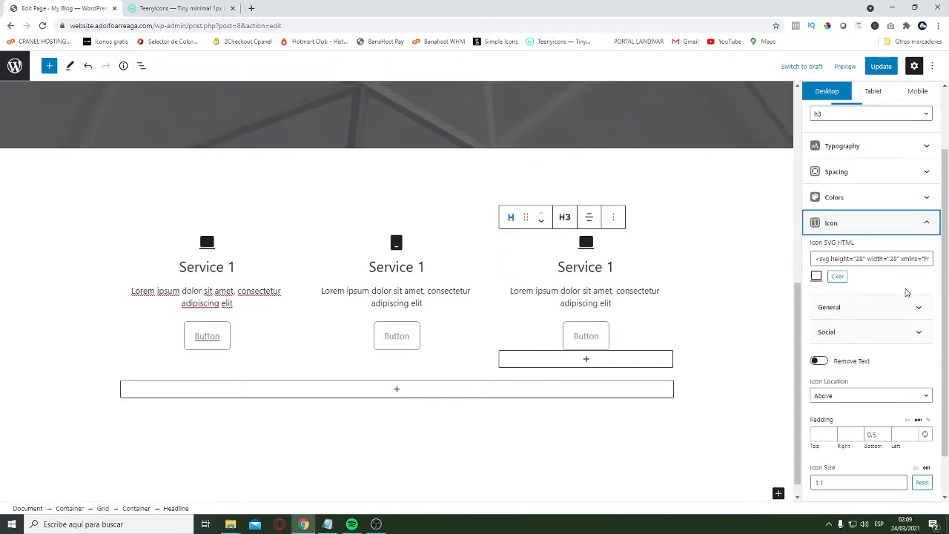
click(837, 276)
click(875, 341)
key(ctrl+v)
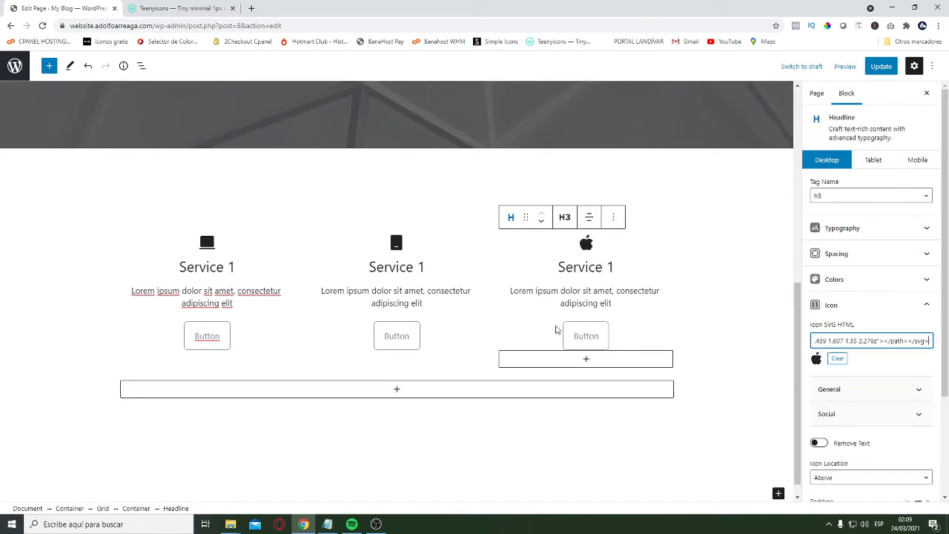
Save the page and open the site's root address in a new tab to review the hero and services sections
key(ctrl+s)
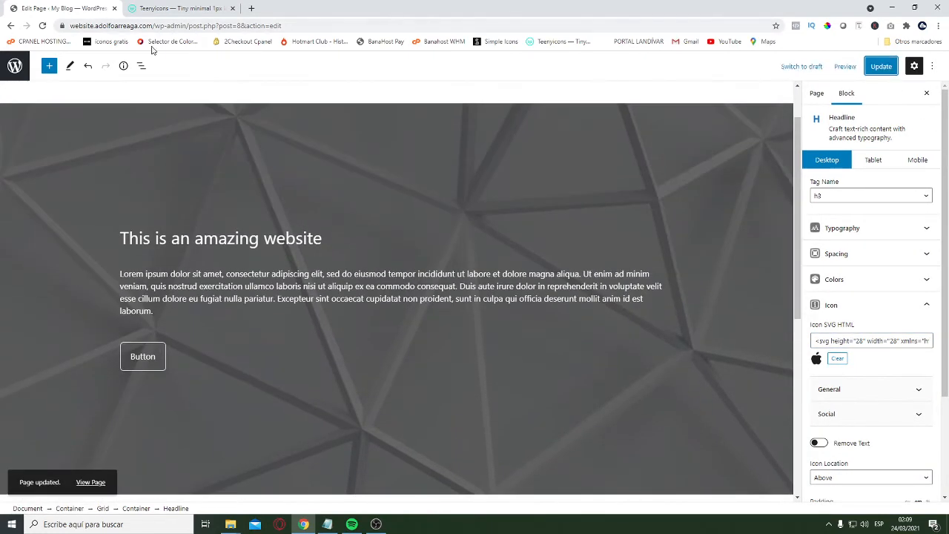
drag(155, 26, 20, 7)
key(ctrl+c)
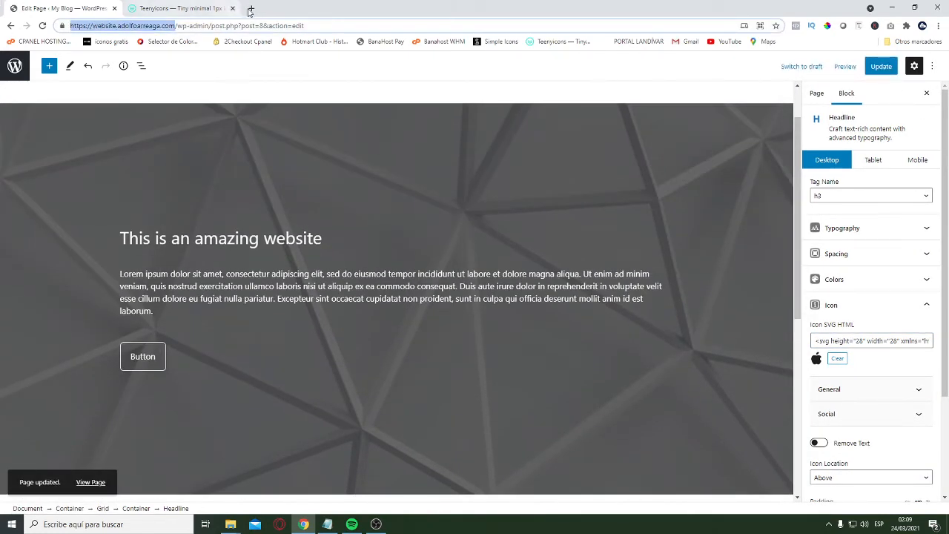
click(252, 8)
key(ctrl+v)
key(Return)
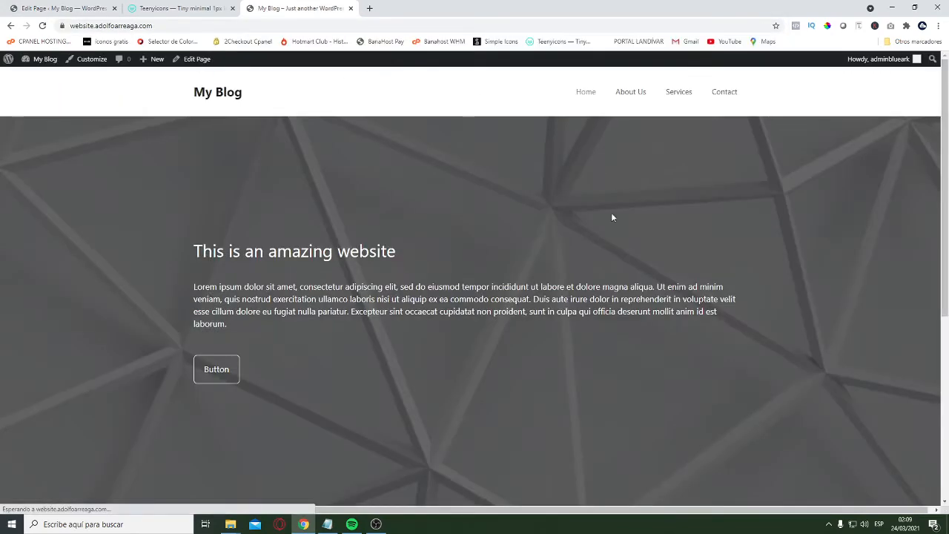
scroll(612, 214, down, 5)
scroll(677, 314, up, 5)
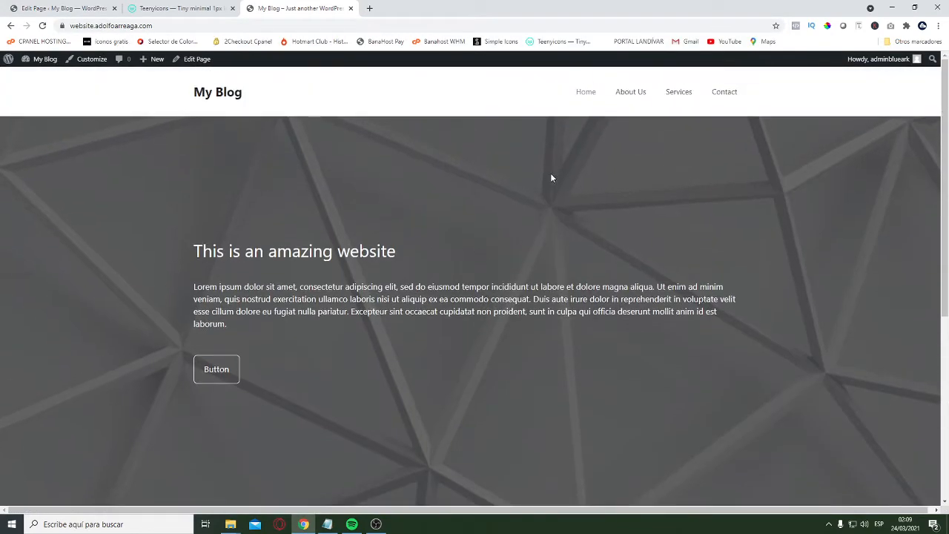
scroll(703, 284, down, 5)
scroll(722, 324, up, 5)
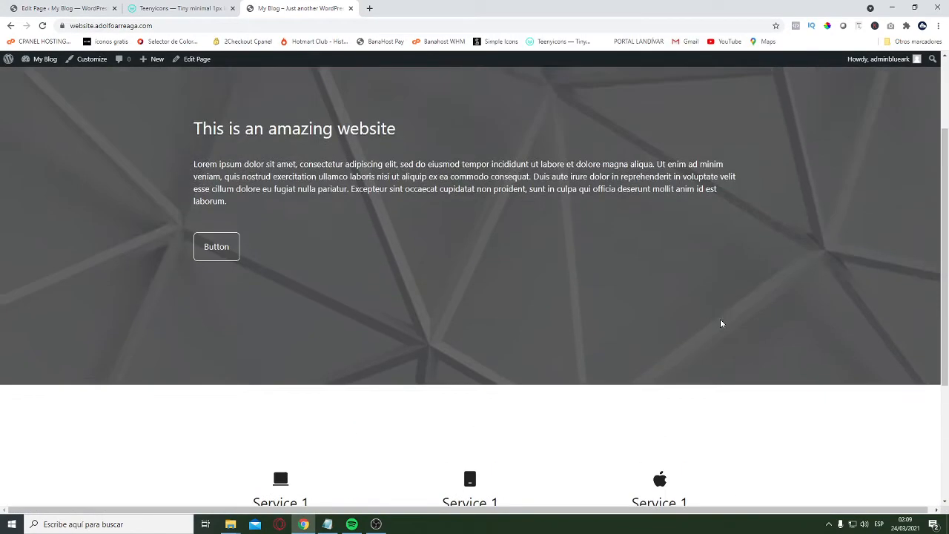
scroll(508, 334, down, 4)
scroll(544, 340, up, 4)
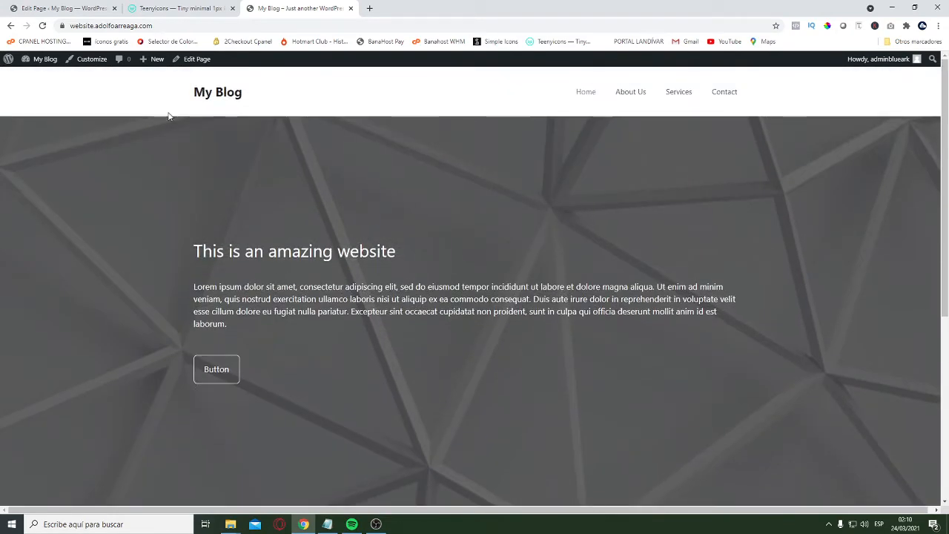
Back in the page editor, insert a grid with two 50% columns below the button inside the hero container
click(49, 9)
scroll(454, 263, down, 5)
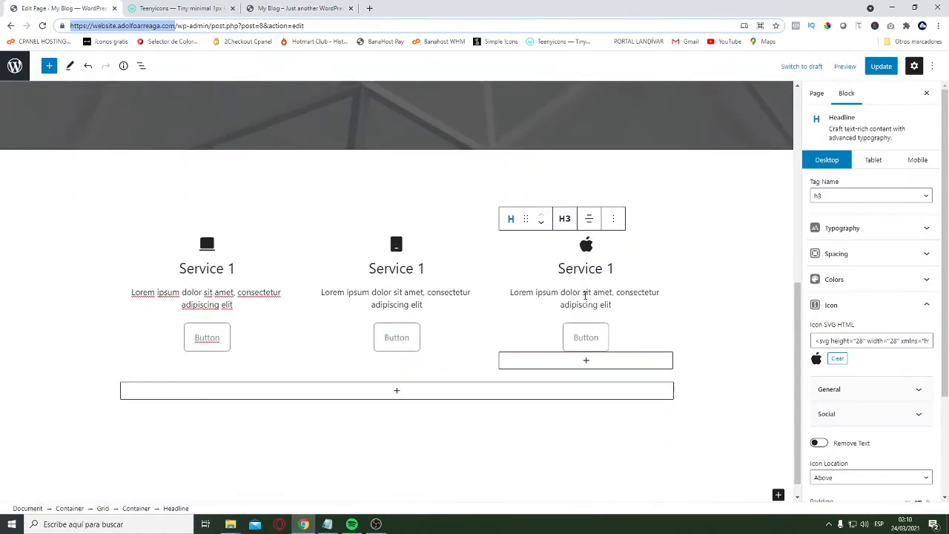
scroll(570, 313, up, 6)
scroll(438, 321, down, 2)
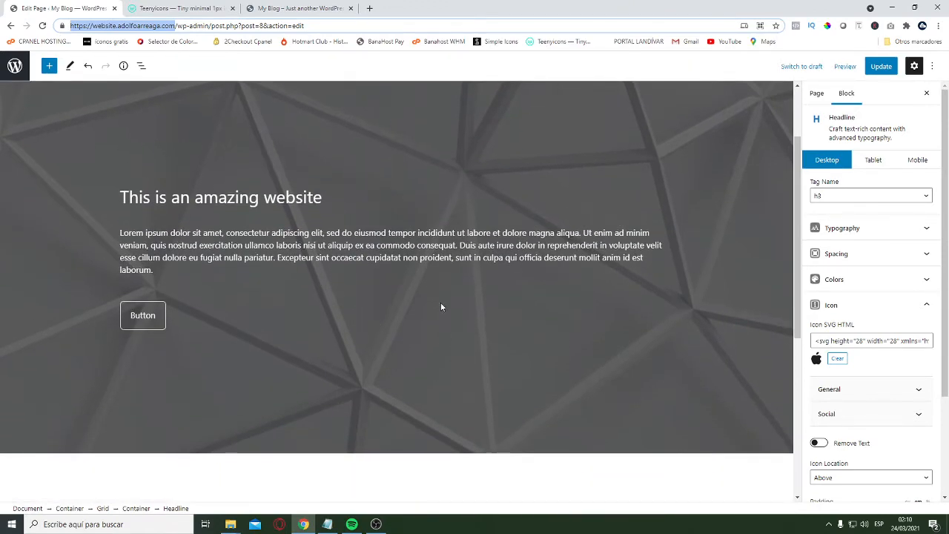
scroll(401, 312, down, 4)
scroll(197, 208, up, 6)
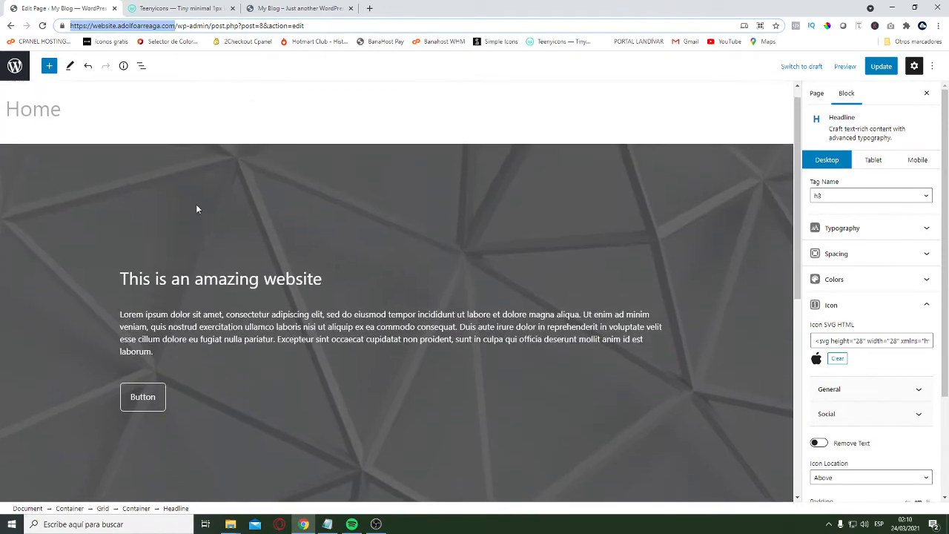
scroll(348, 293, down, 3)
scroll(302, 282, up, 1)
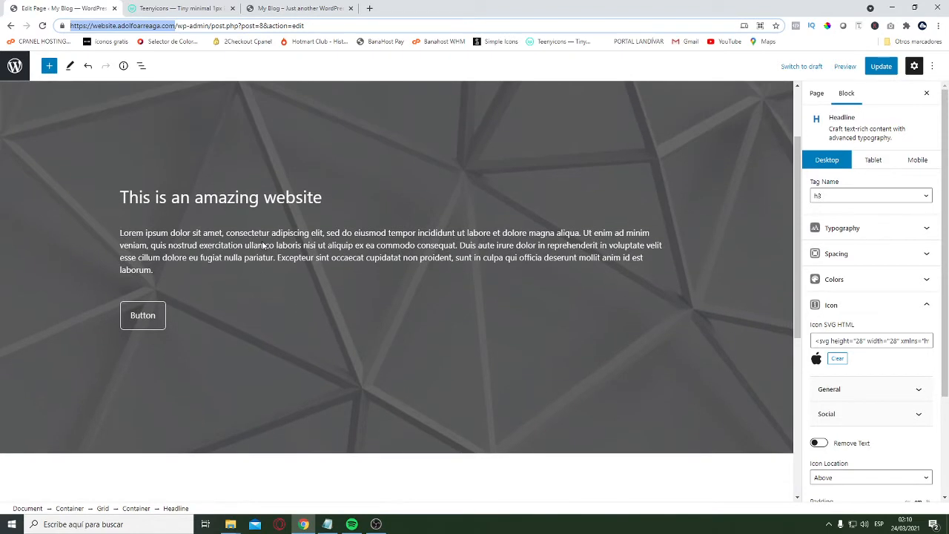
click(342, 328)
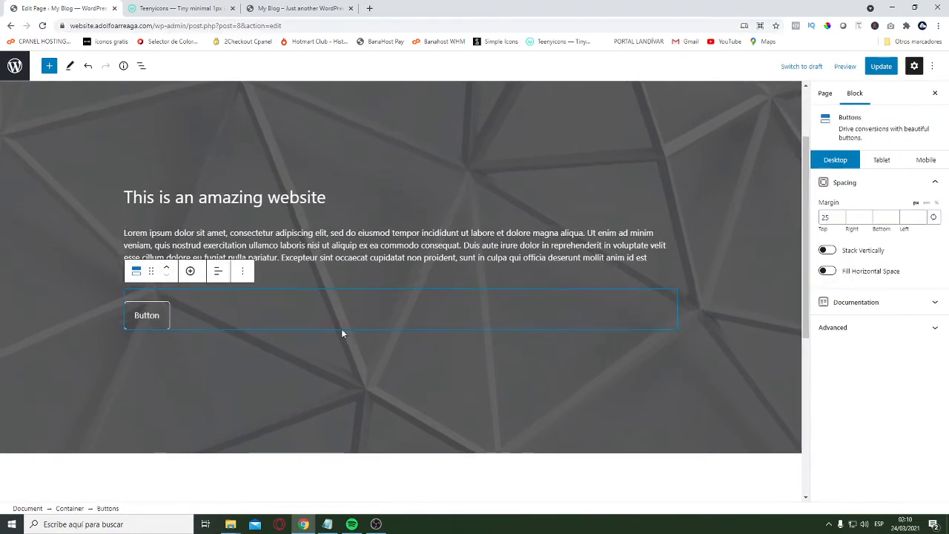
click(20, 245)
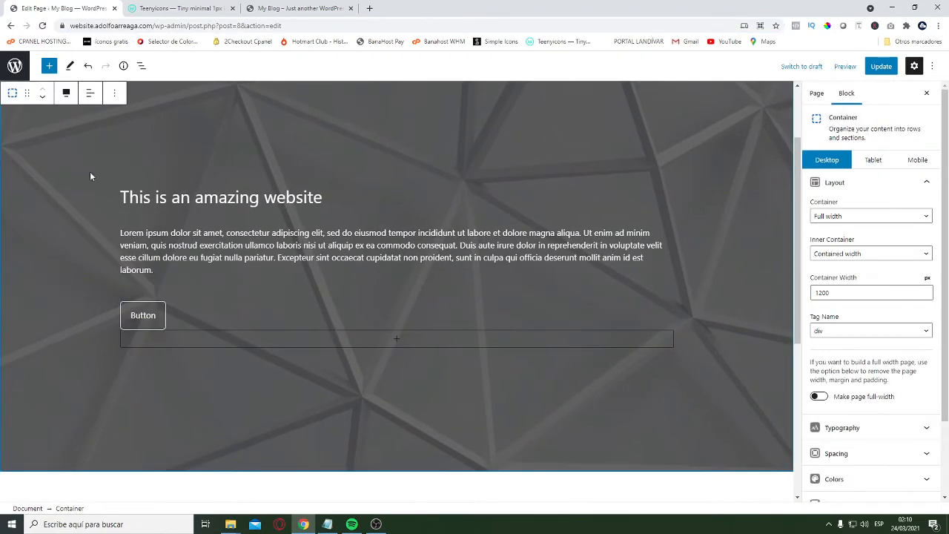
click(397, 339)
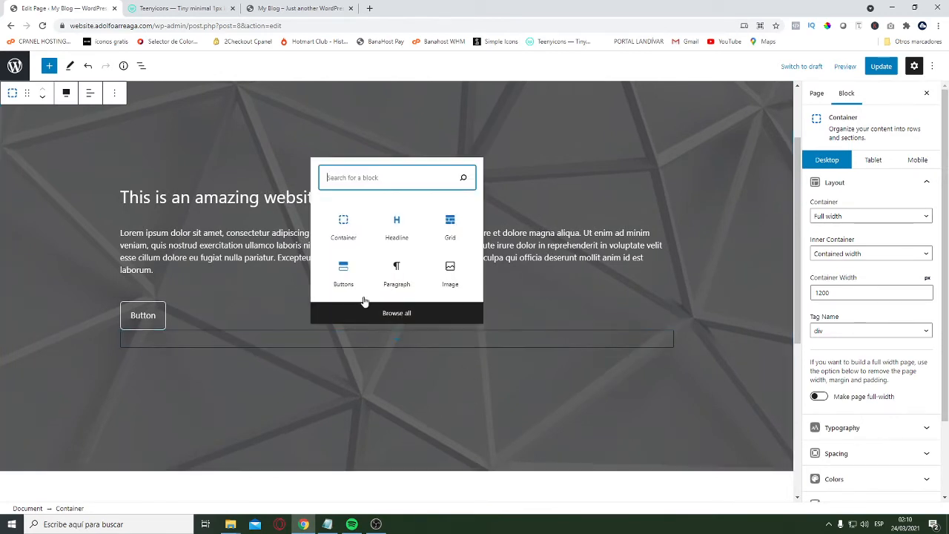
click(452, 227)
click(352, 394)
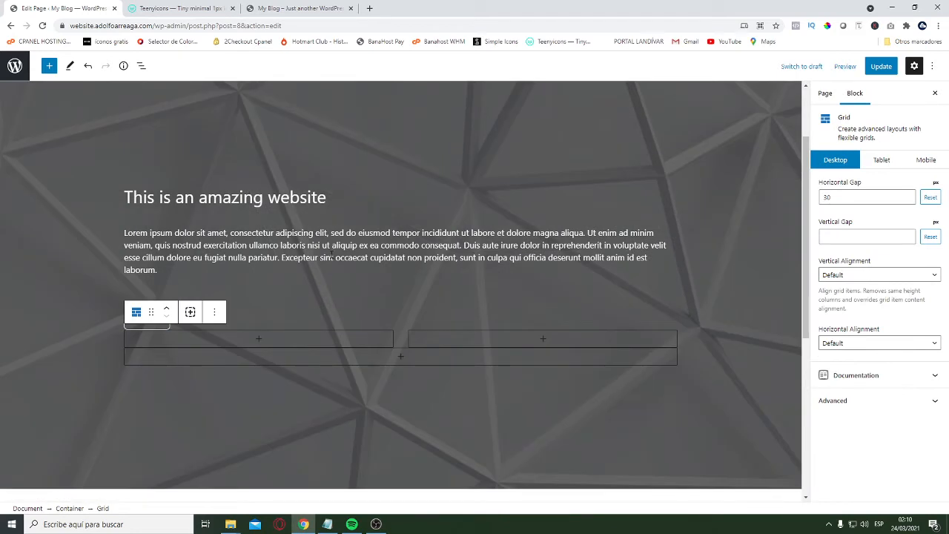
Add a placeholder headline reading "FSADFAS" to the first column of the hero grid
click(260, 244)
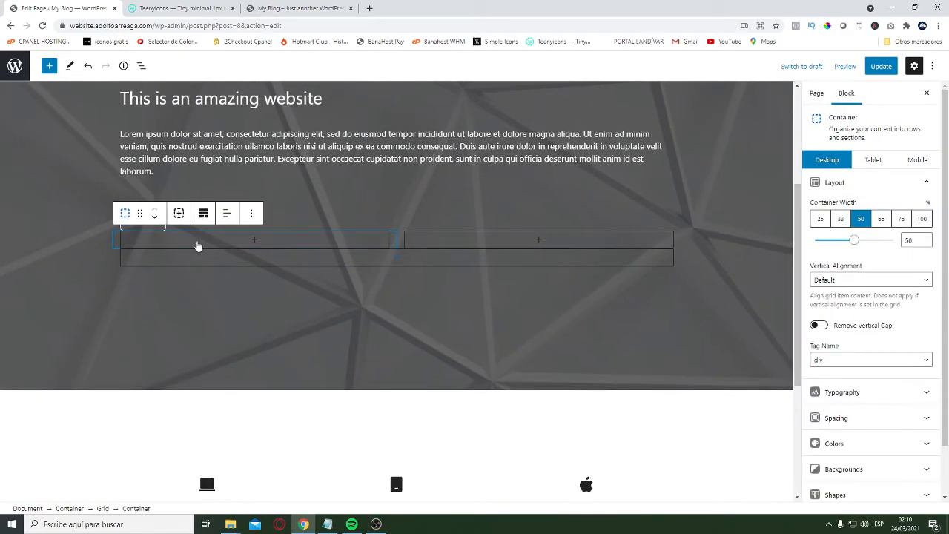
click(252, 244)
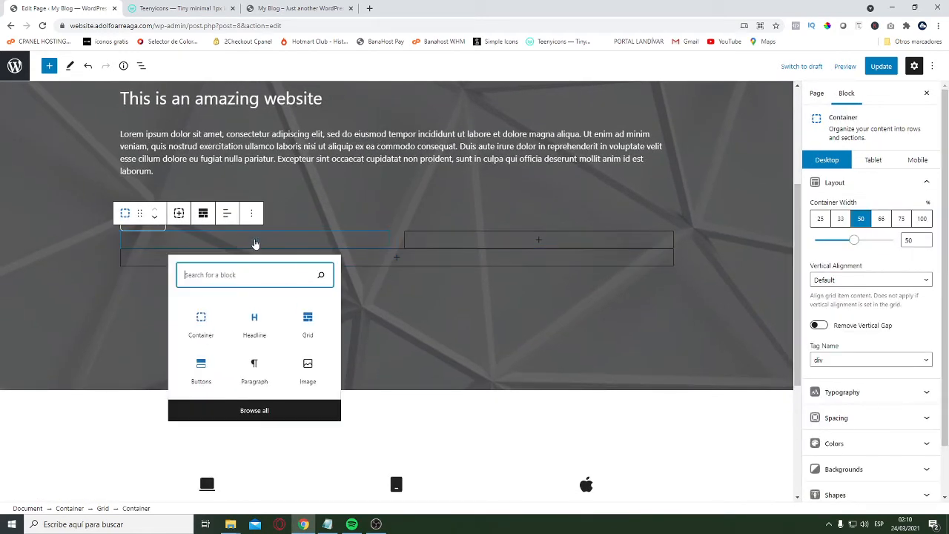
click(269, 328)
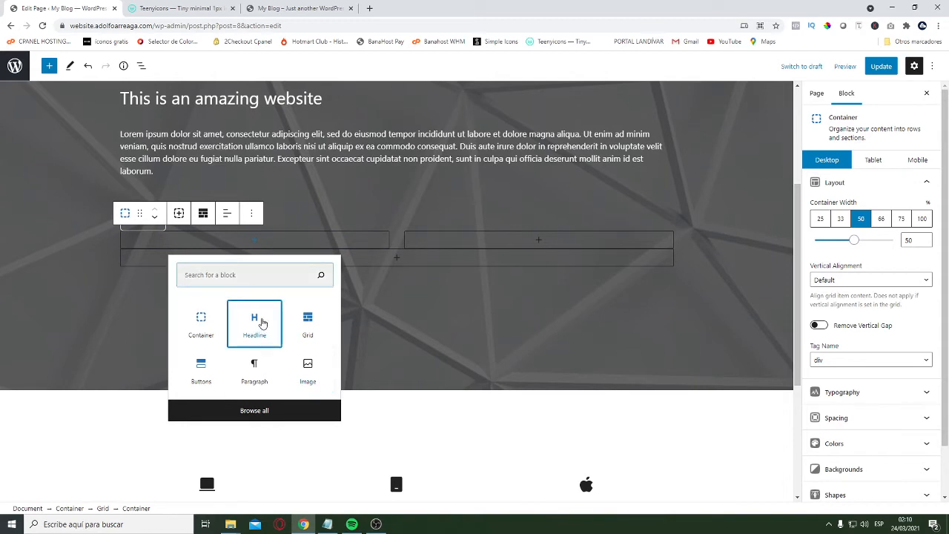
text(FSADFAS)
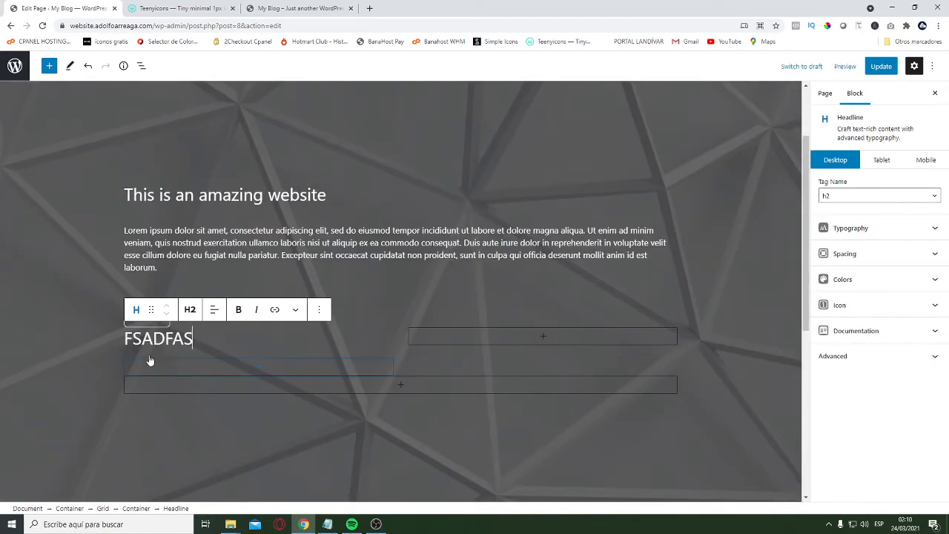
click(59, 310)
Move the hero headline, its paragraph and the button into the grid's first column, in that order above the placeholder headline
click(221, 212)
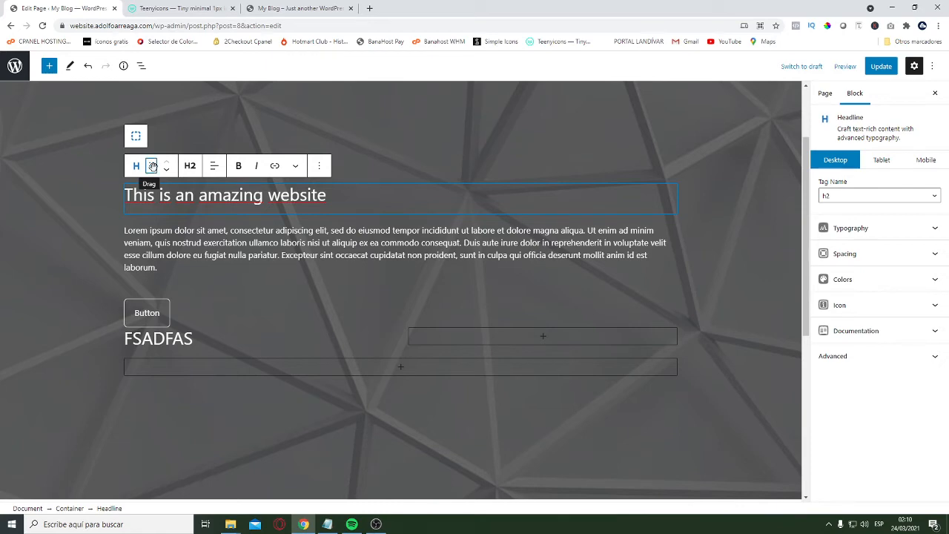
drag(152, 167, 139, 189)
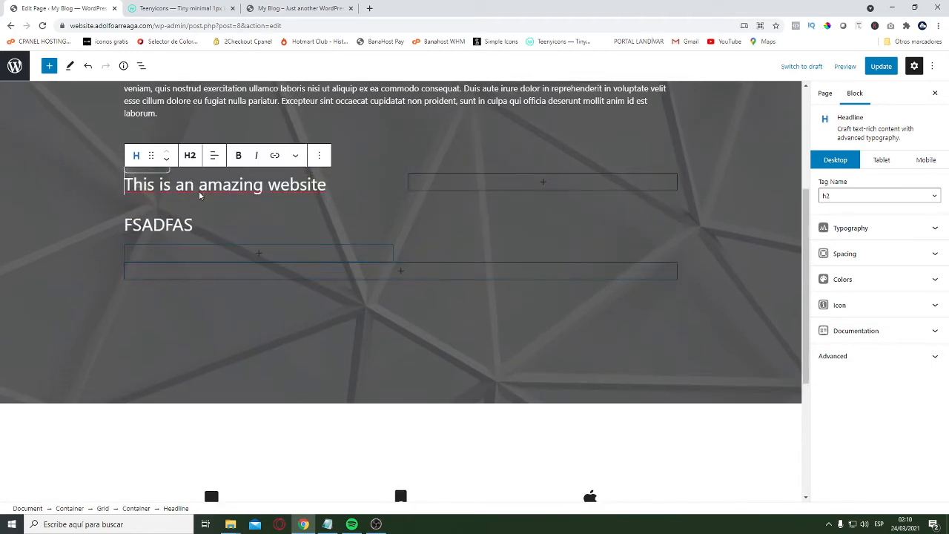
scroll(199, 190, up, 2)
click(175, 175)
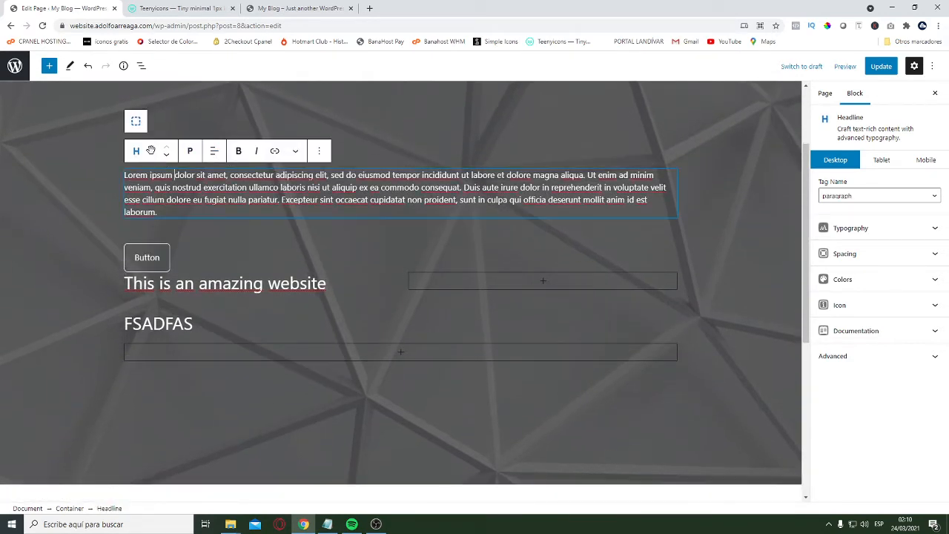
drag(150, 151, 158, 195)
click(189, 145)
drag(153, 105, 154, 159)
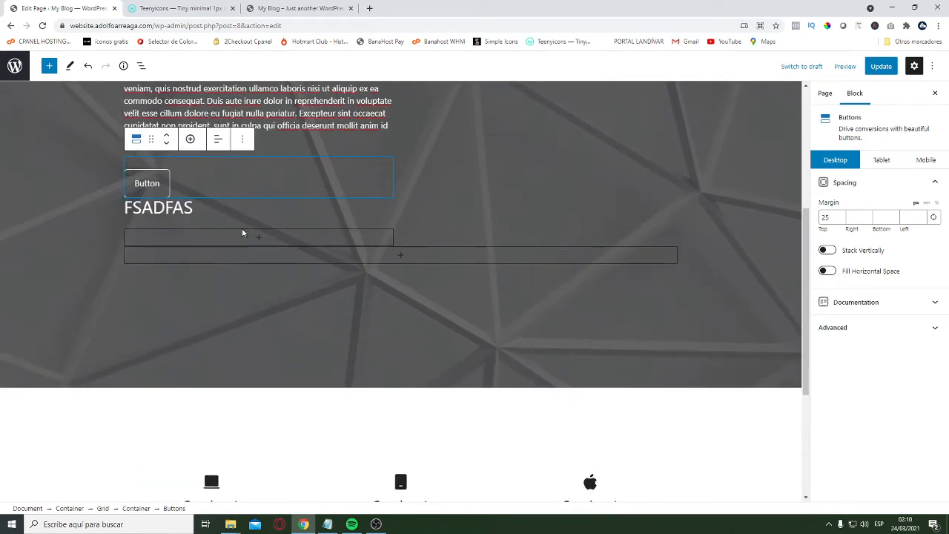
Remove the placeholder headline "FSADFAS" from the first column of the hero grid
click(218, 209)
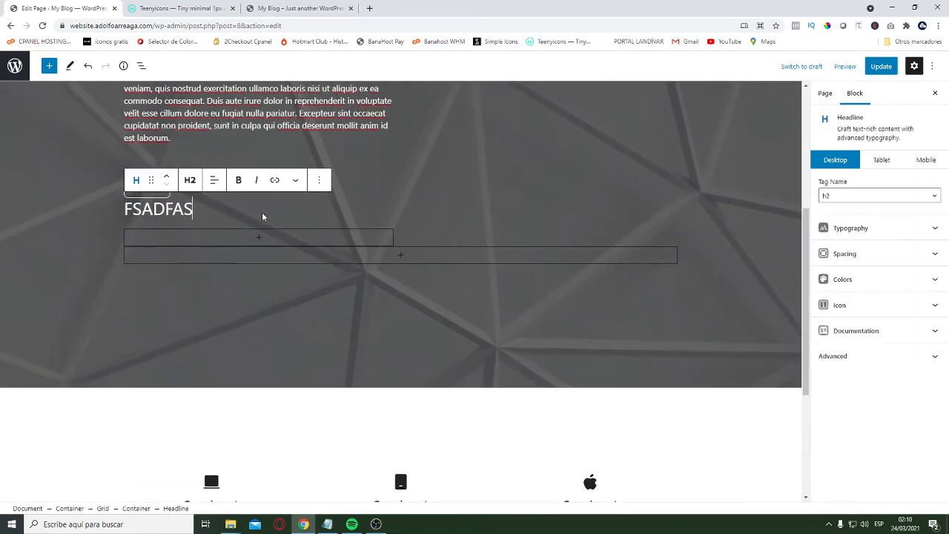
click(320, 182)
click(346, 408)
scroll(43, 279, up, 3)
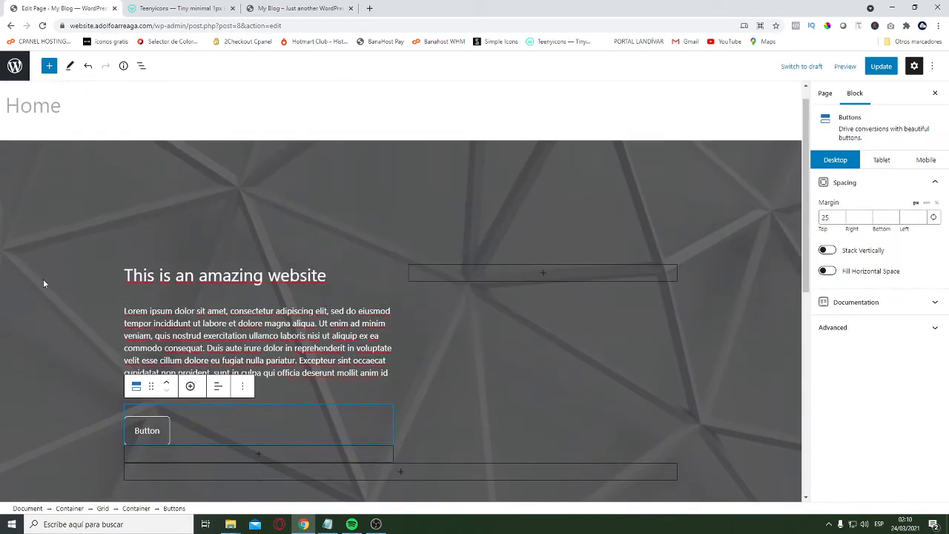
Update the page with the two-column hero and reload the live site to check its layout
click(242, 170)
scroll(449, 321, down, 3)
scroll(450, 320, up, 4)
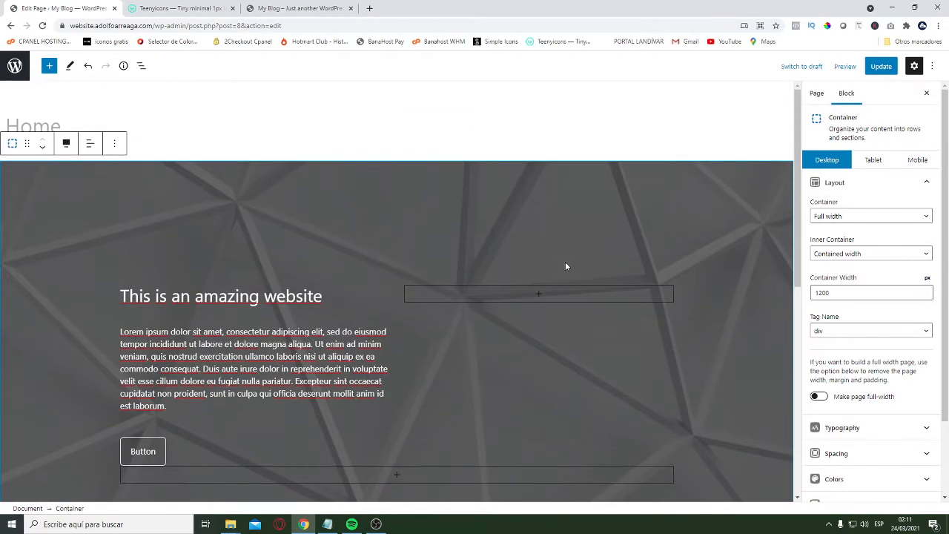
click(881, 66)
click(296, 9)
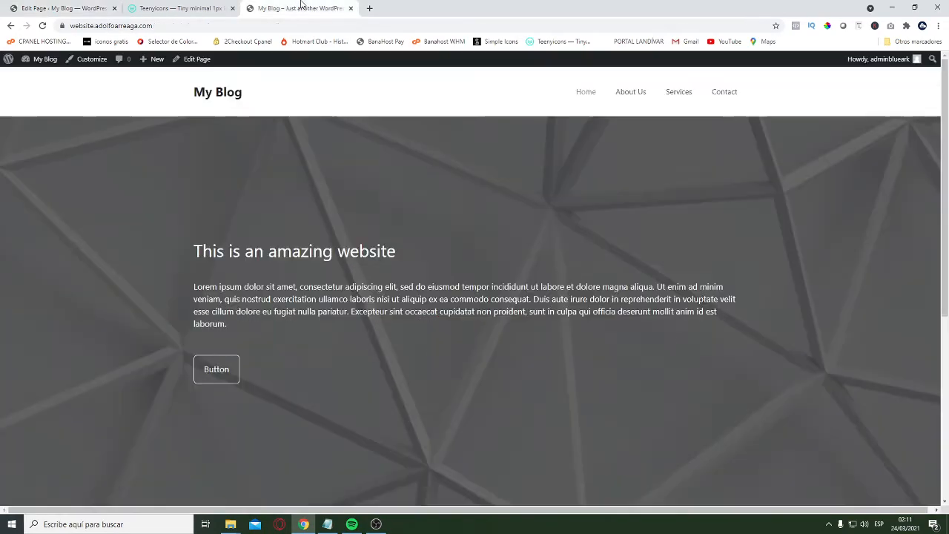
key(Return)
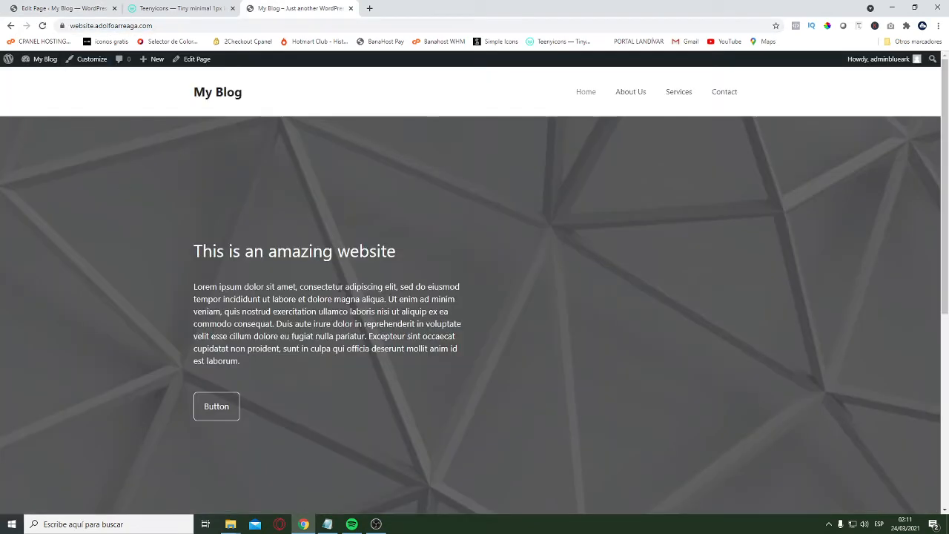
scroll(428, 304, down, 2)
scroll(419, 398, down, 3)
scroll(441, 415, up, 4)
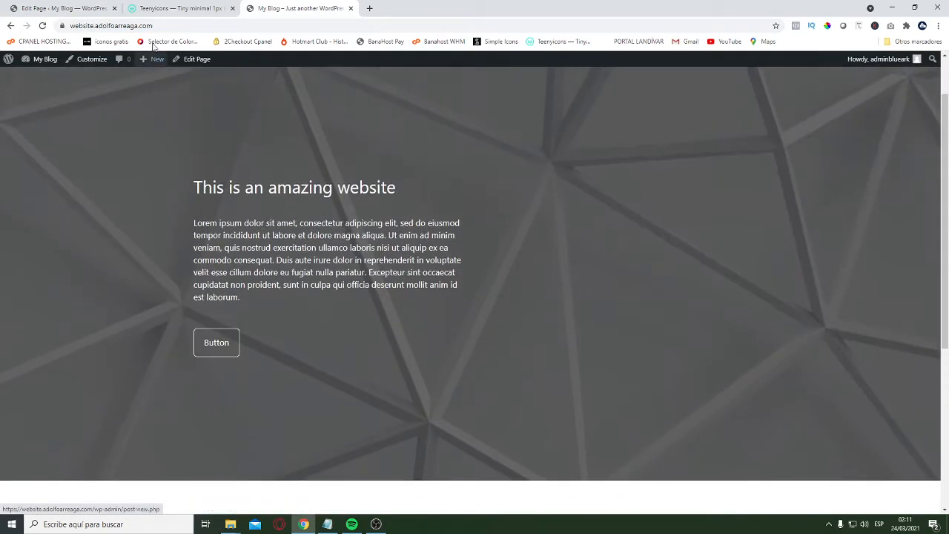
In the editor, shorten the hero paragraph by deleting everything after "magna aliqua."
key(ctrl+1)
scroll(297, 252, down, 2)
click(195, 275)
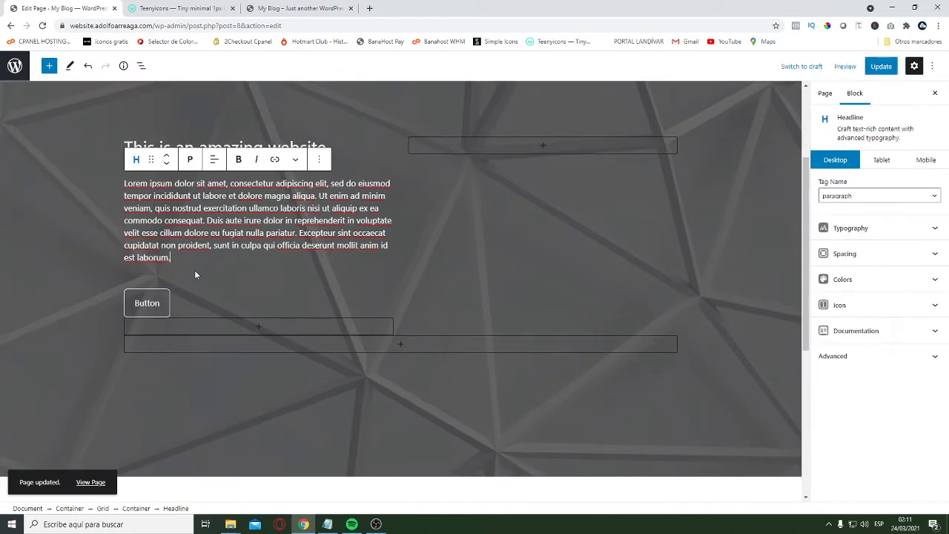
drag(182, 260, 180, 233)
drag(331, 208, 328, 196)
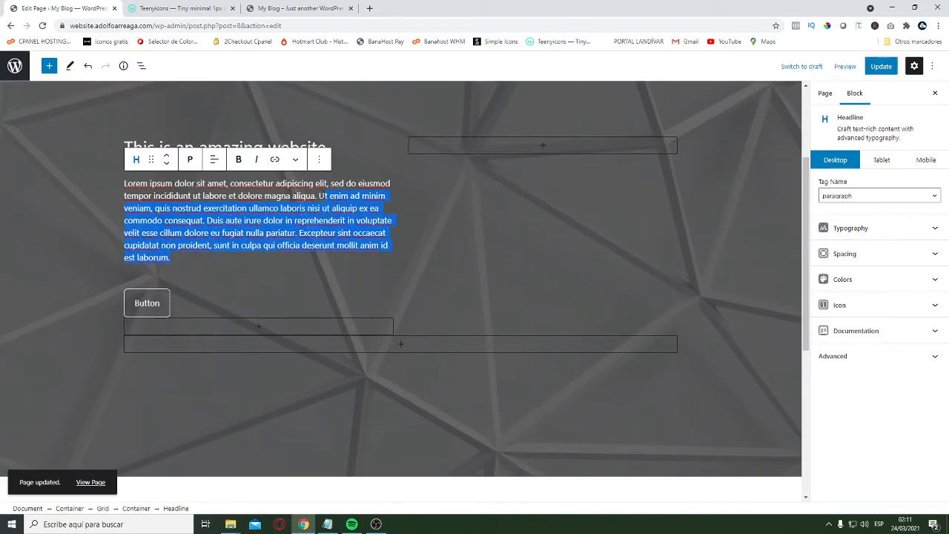
key(BackSpace)
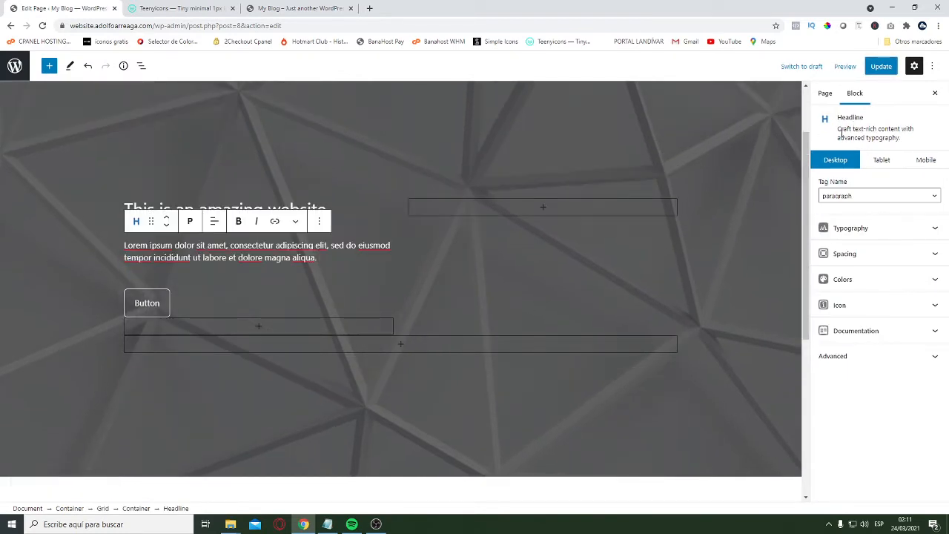
Update the page, reload the live site to check the shortened hero text, and return to the editor
click(881, 66)
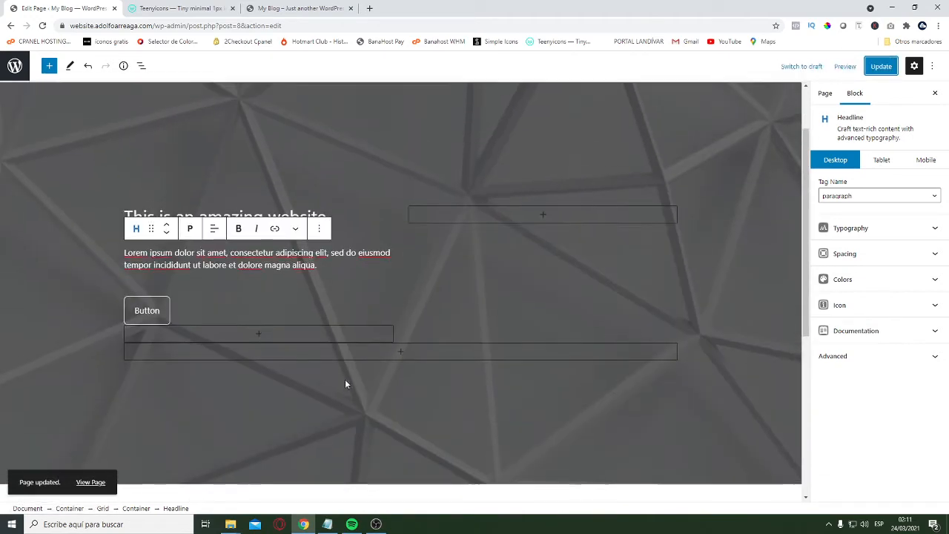
scroll(445, 341, up, 2)
scroll(525, 318, down, 5)
click(881, 66)
click(296, 8)
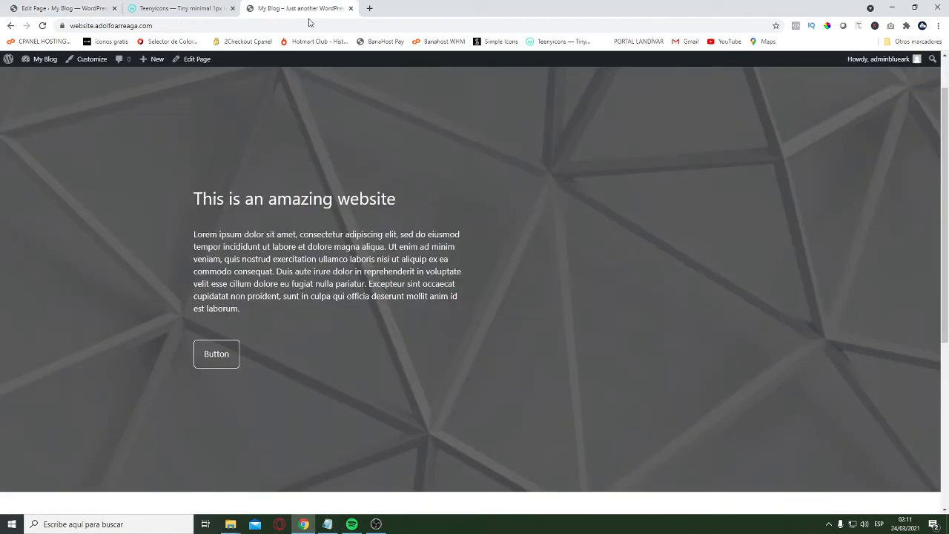
click(305, 25)
key(Return)
scroll(591, 275, down, 4)
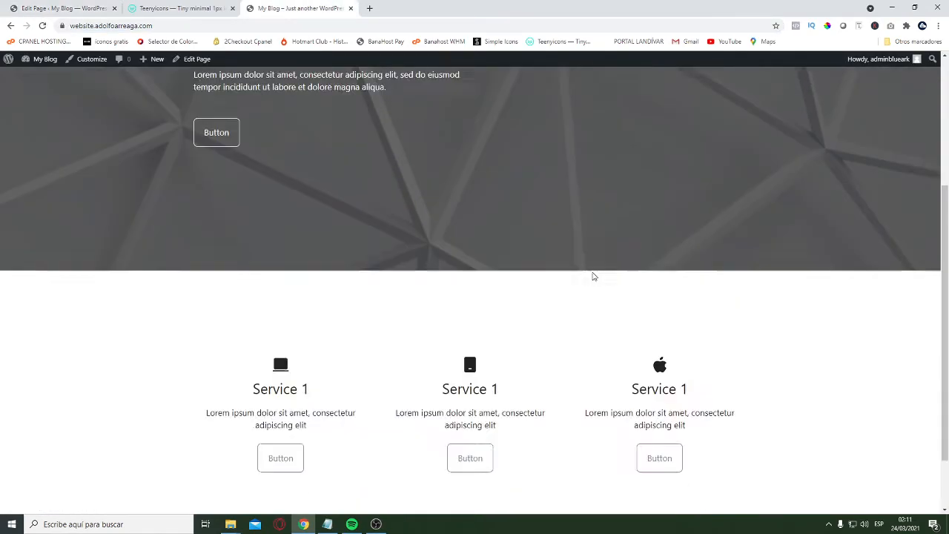
scroll(715, 337, up, 5)
click(66, 7)
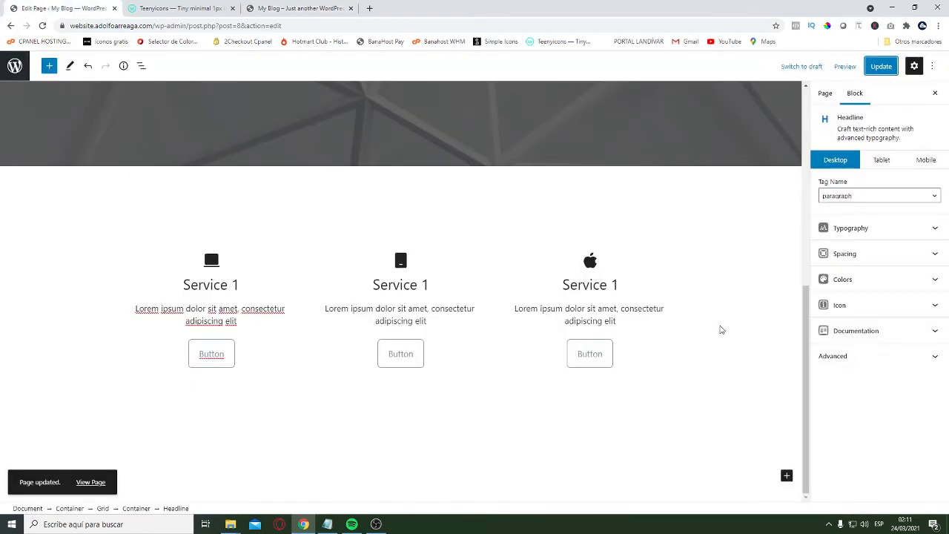
Add a GenerateBlocks Container below the services section and set its alignment to full width
scroll(724, 289, up, 5)
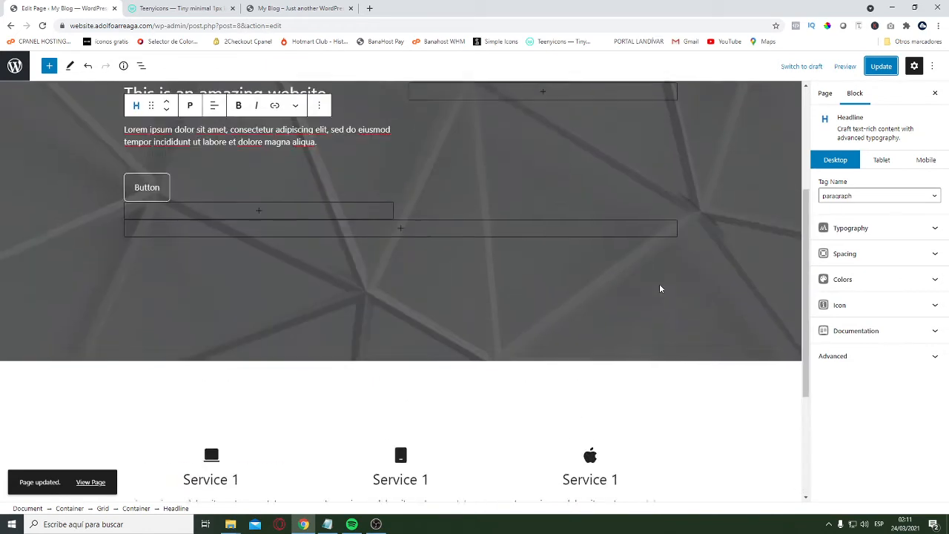
scroll(667, 301, down, 5)
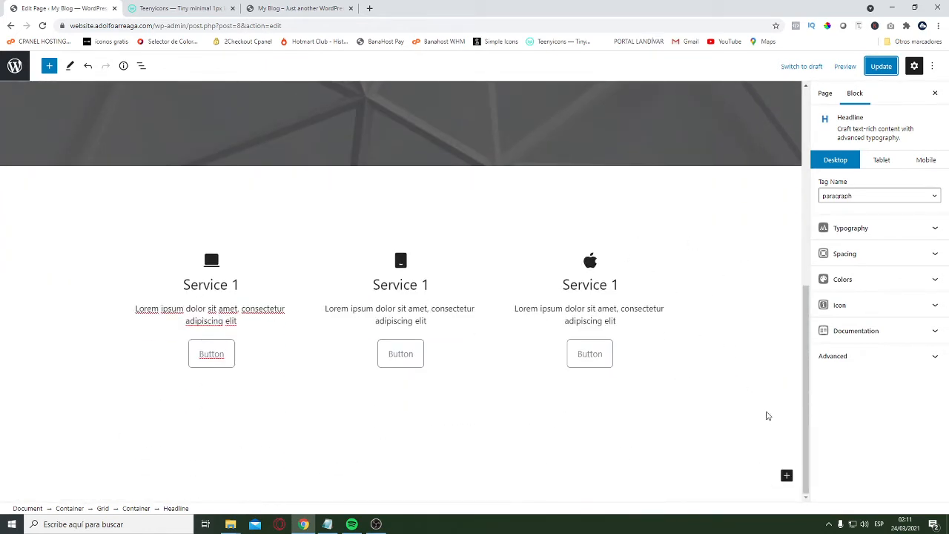
click(787, 476)
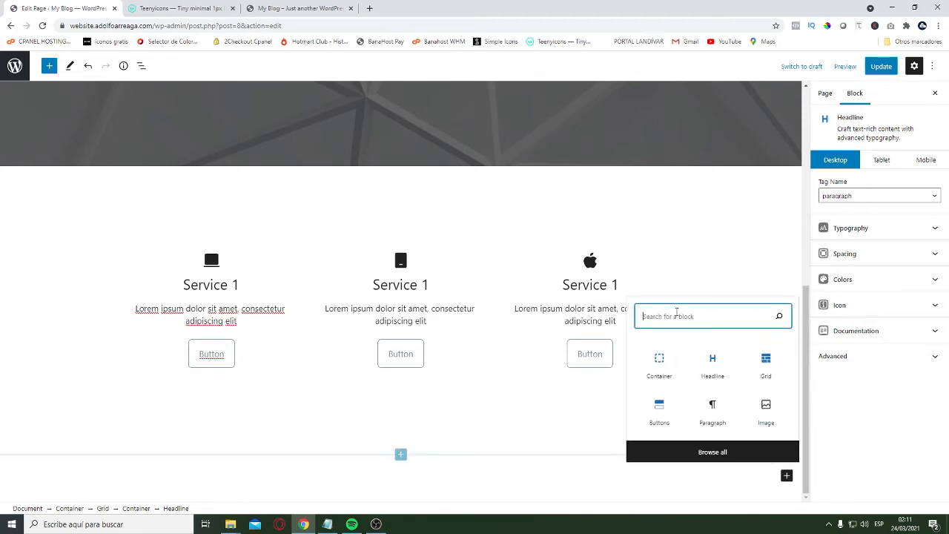
click(662, 370)
click(71, 379)
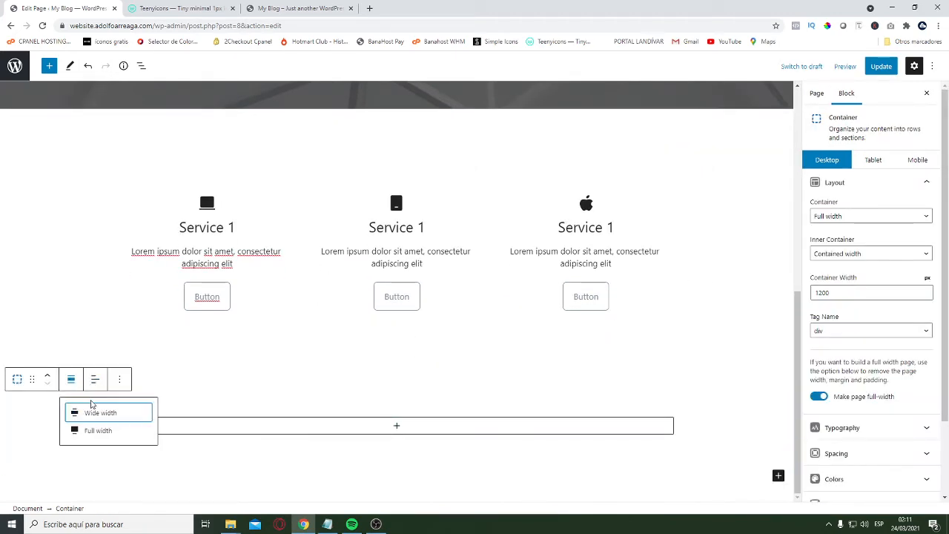
click(89, 430)
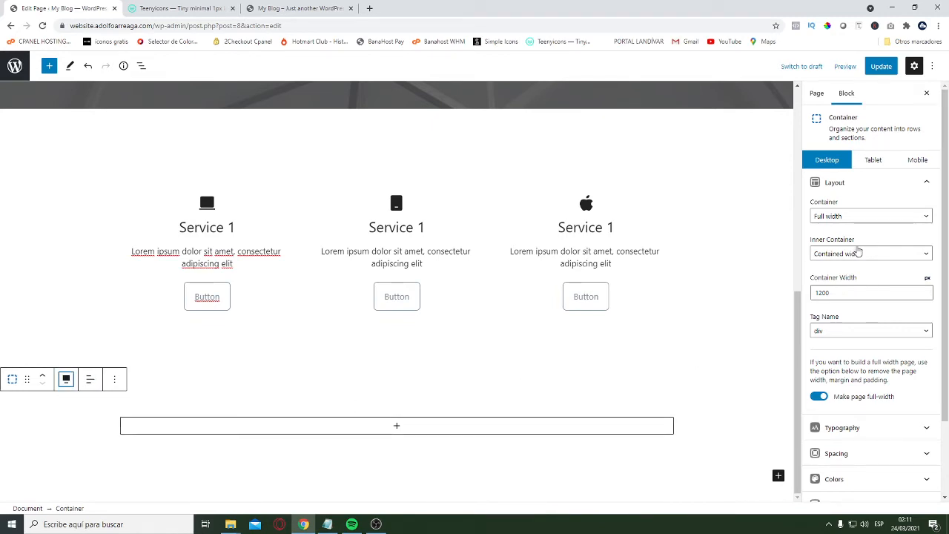
Set the new container's desktop top and bottom padding to 150 px
click(853, 183)
click(893, 239)
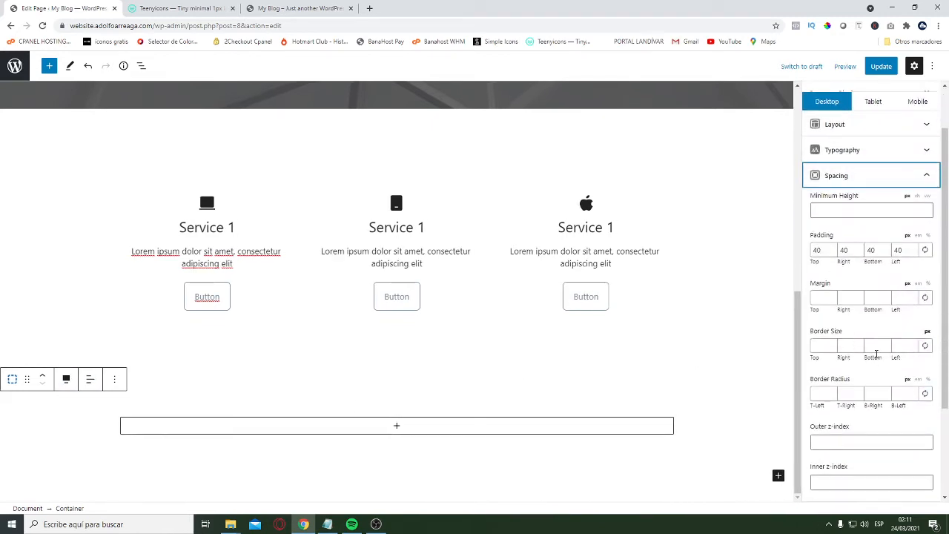
click(819, 252)
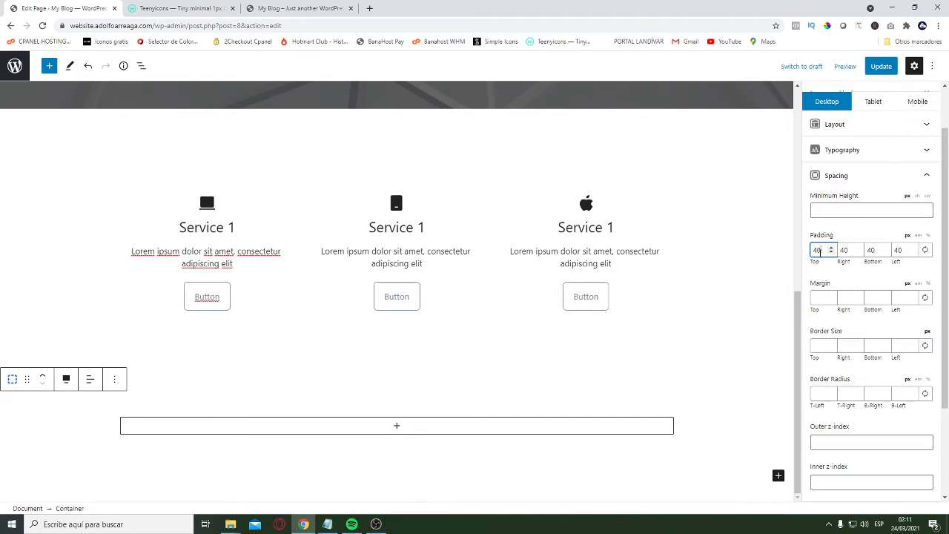
text(150)
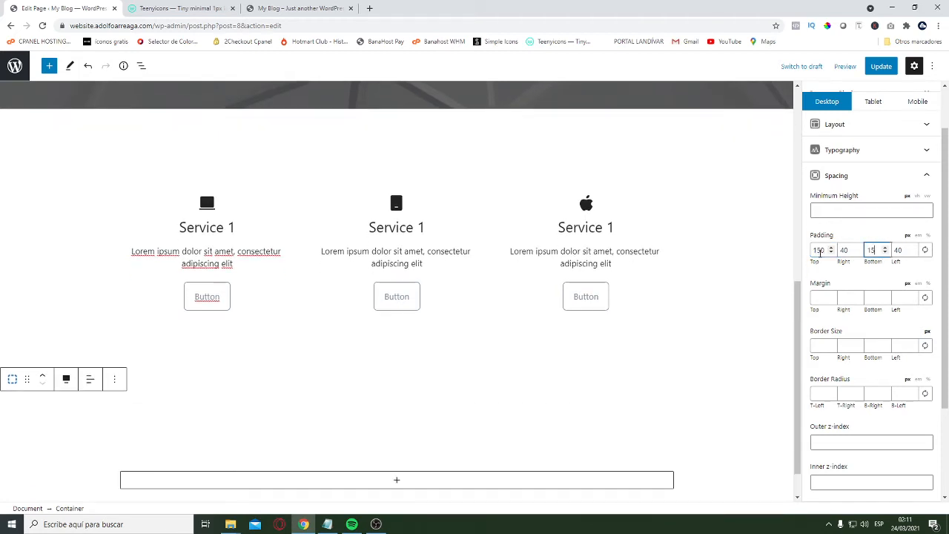
scroll(654, 325, down, 2)
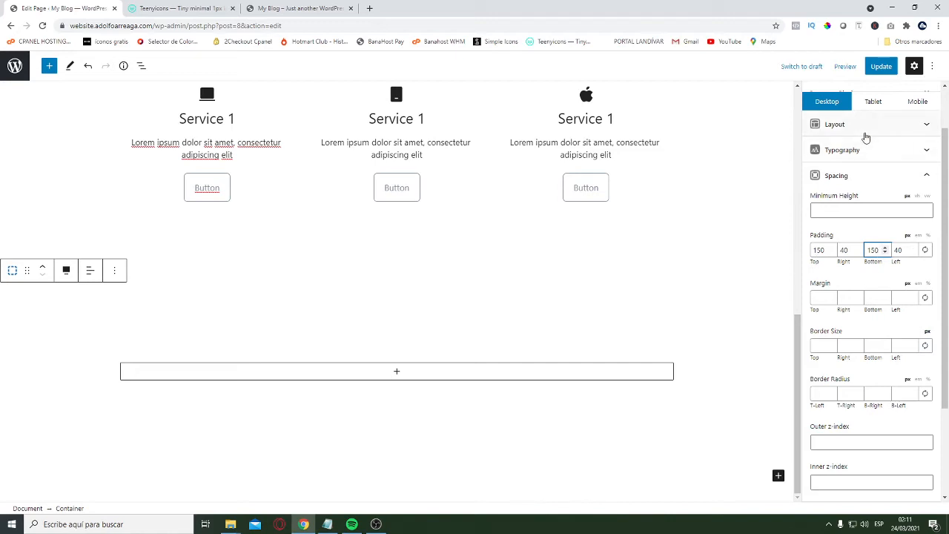
Set the new container's top and bottom padding to 125 px for tablet and 100 px for mobile, and return to the desktop view
click(865, 106)
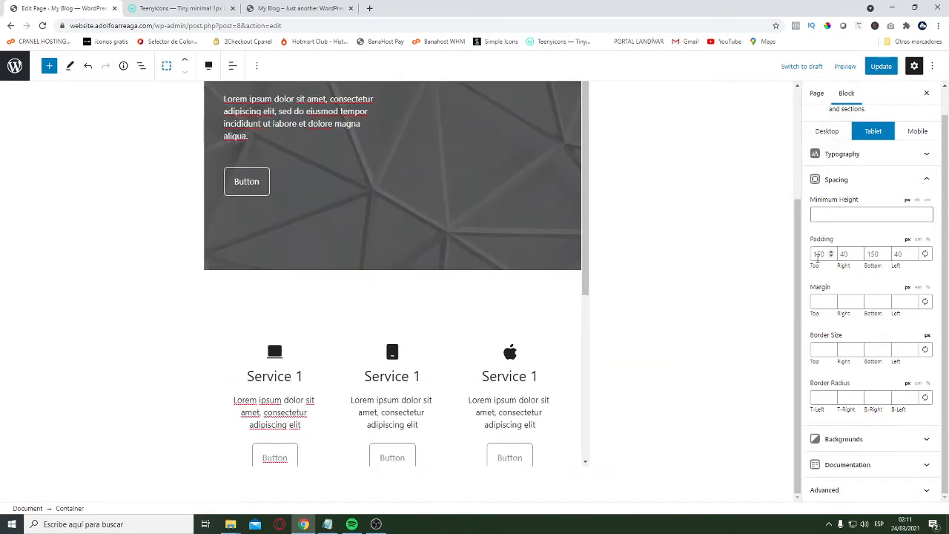
text(125)
key(Tab)
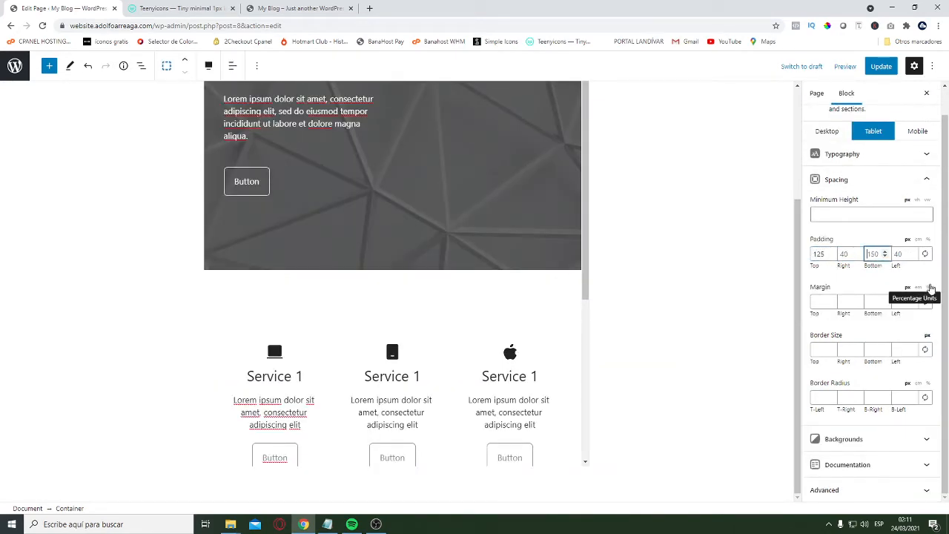
click(918, 131)
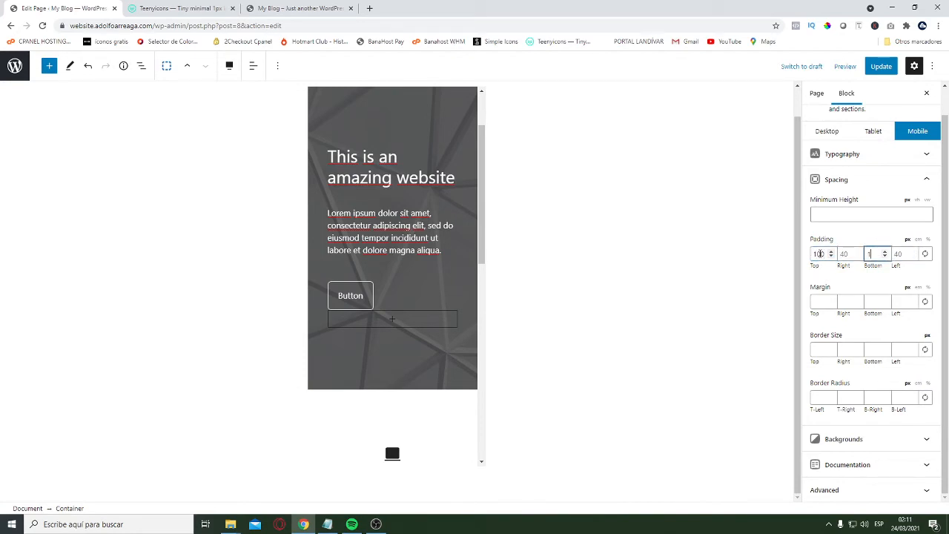
click(830, 131)
Examine the page layout in desktop view, from the hero through the services section to the new empty container
scroll(383, 225, down, 5)
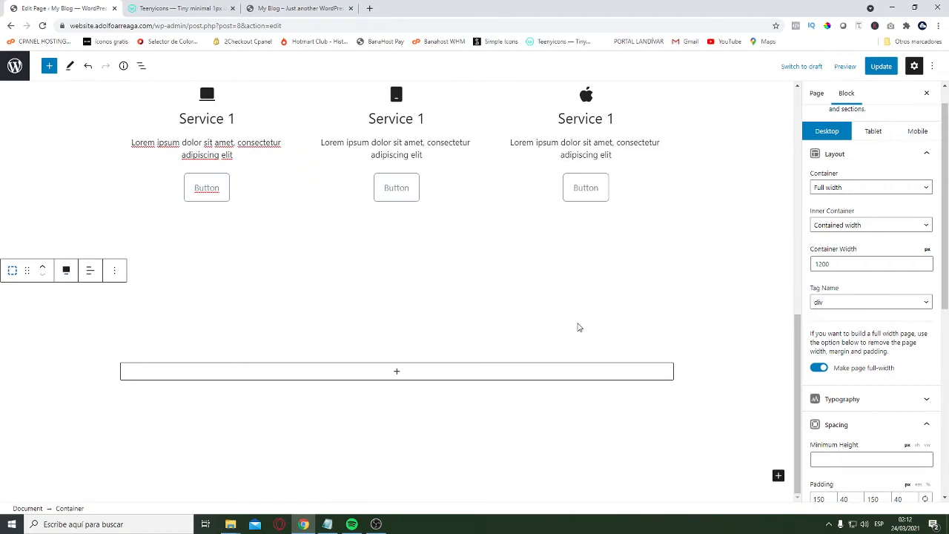
scroll(571, 344, up, 5)
scroll(568, 345, down, 5)
scroll(228, 339, up, 1)
scroll(222, 308, up, 3)
scroll(241, 354, down, 3)
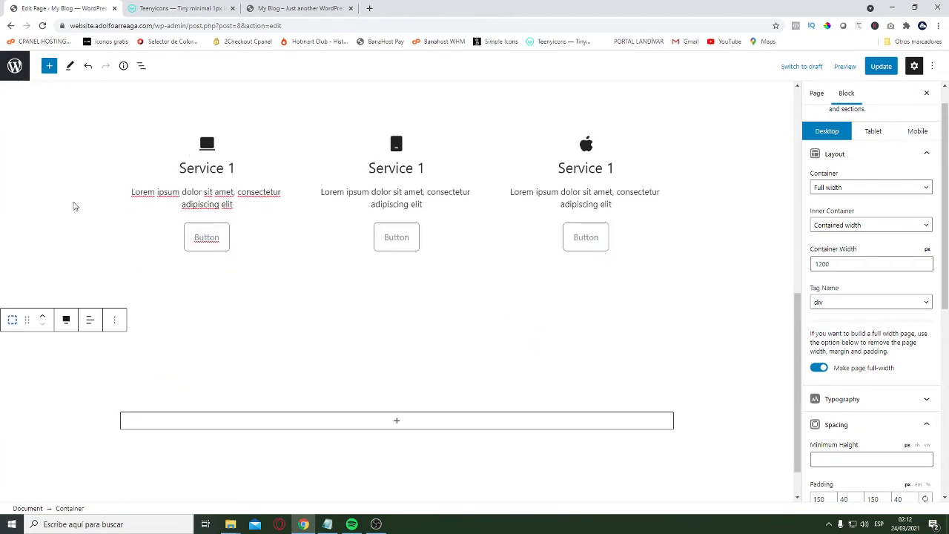
scroll(428, 350, up, 3)
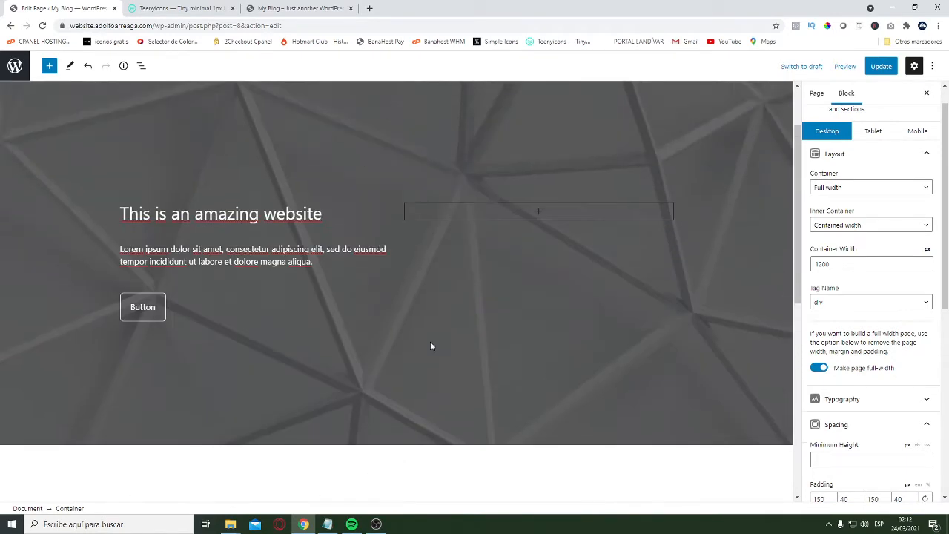
scroll(431, 346, down, 3)
scroll(836, 288, down, 1)
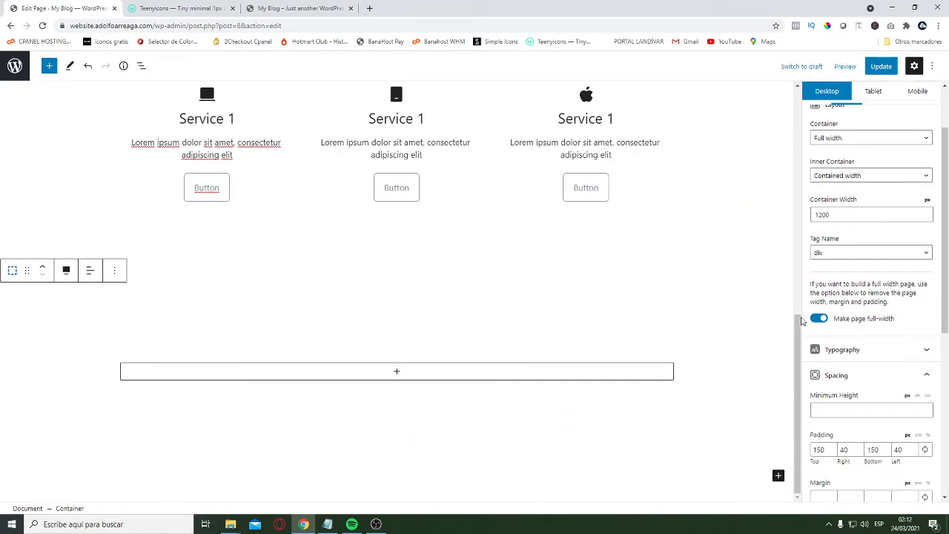
scroll(890, 223, up, 2)
Set the new container's background color to #faf8f9
click(901, 189)
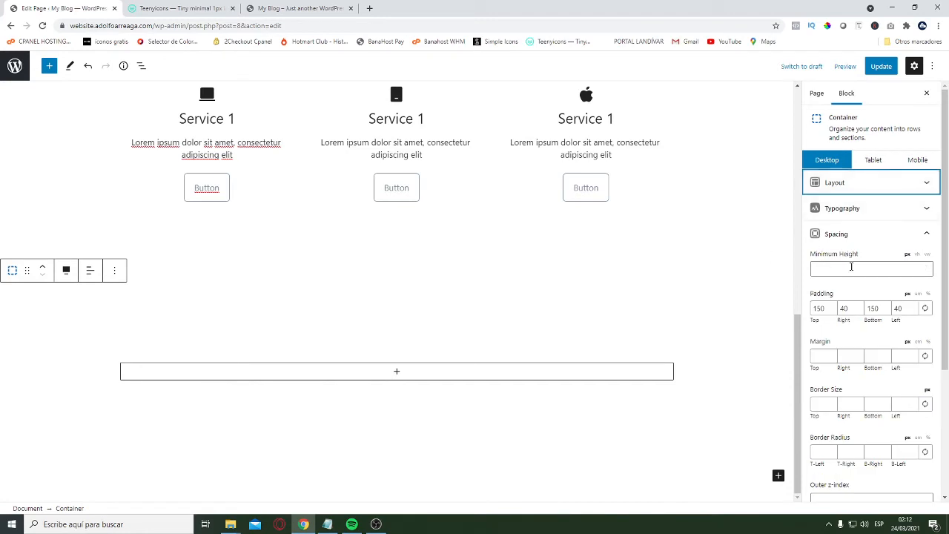
click(886, 233)
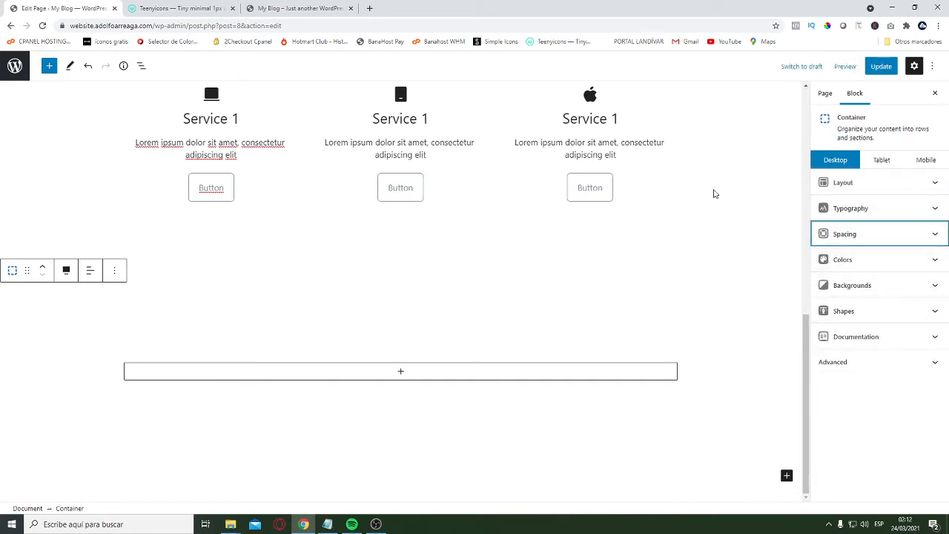
scroll(446, 186, up, 2)
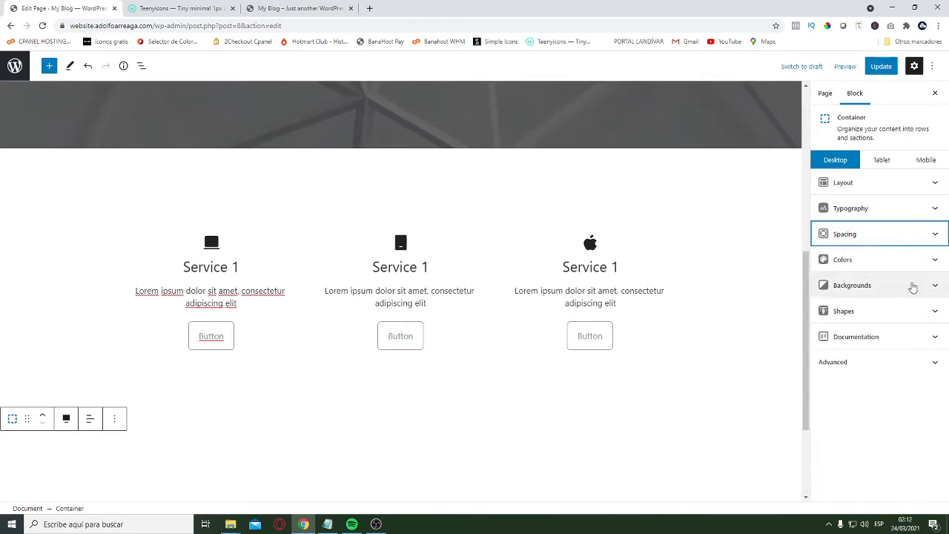
scroll(746, 368, down, 2)
click(887, 261)
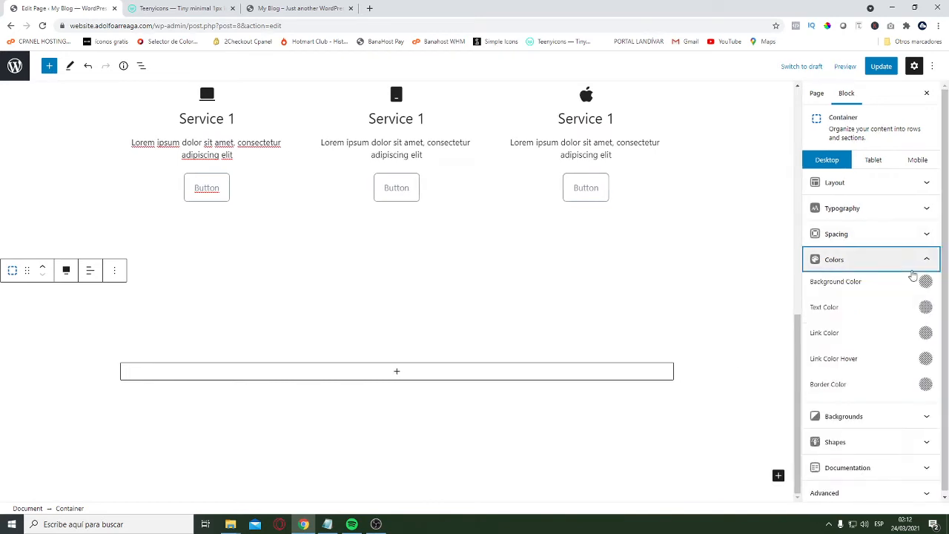
click(926, 278)
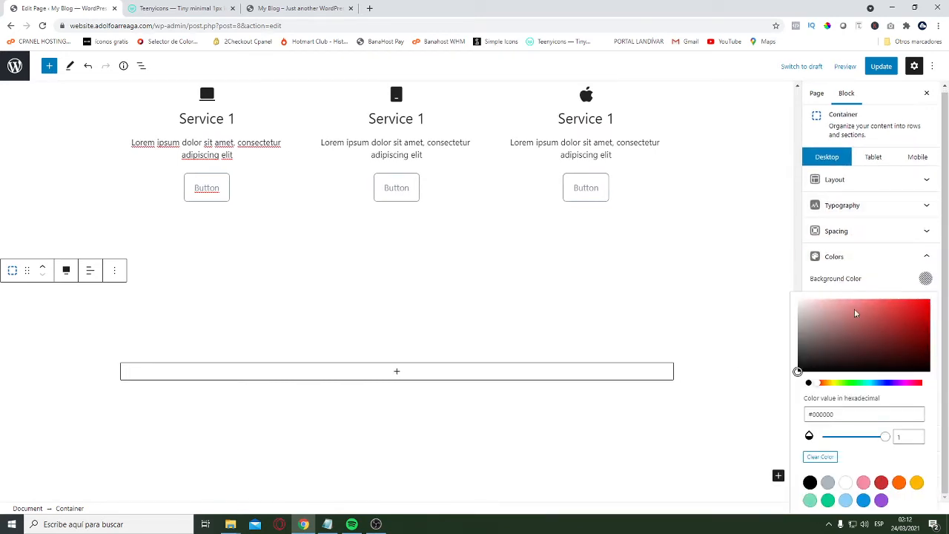
click(821, 415)
text(#faf8f9)
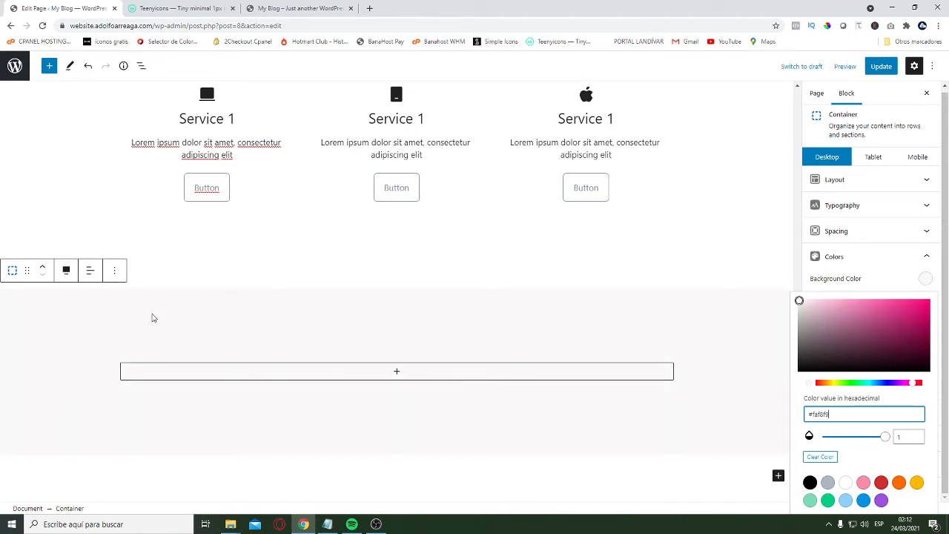
click(152, 319)
Insert a Grid with two equal columns inside the shaded container
scroll(542, 325, up, 1)
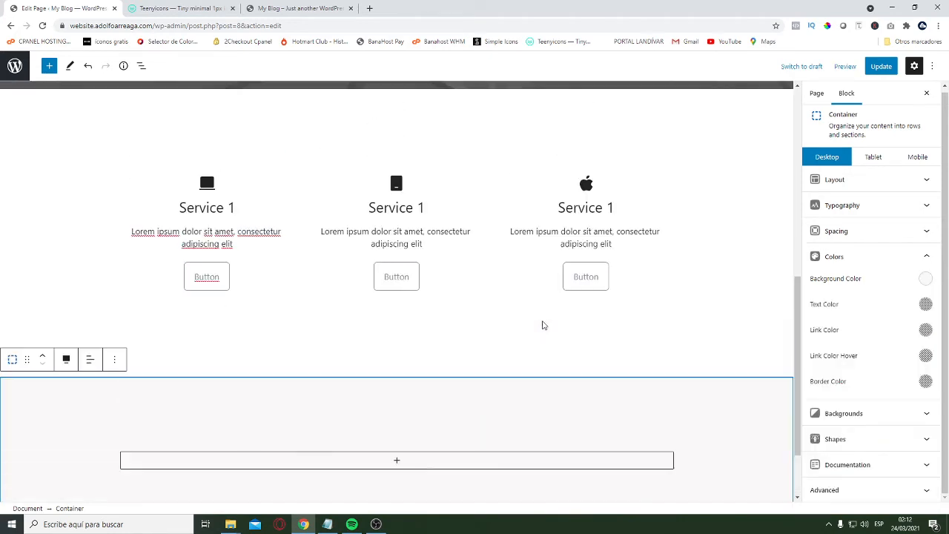
scroll(542, 325, up, 2)
scroll(425, 319, down, 2)
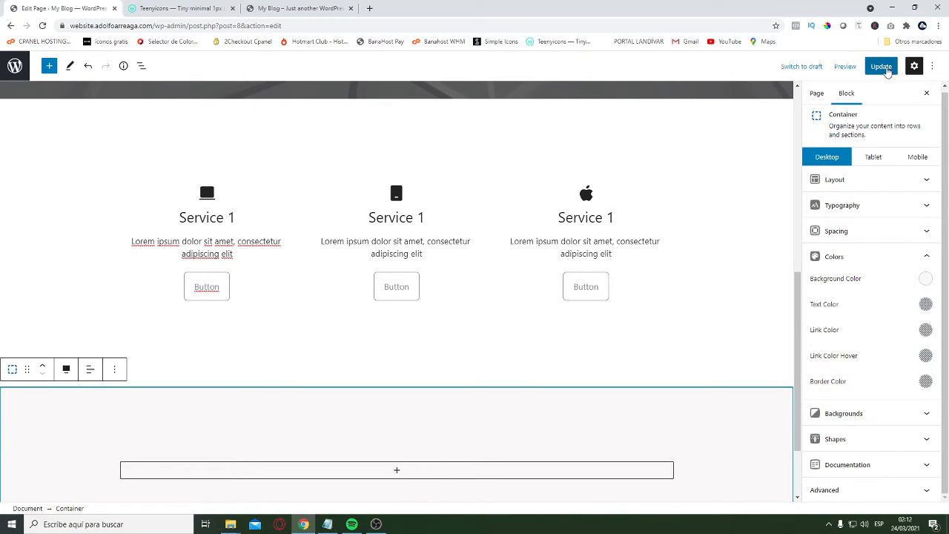
scroll(466, 336, down, 1)
click(398, 373)
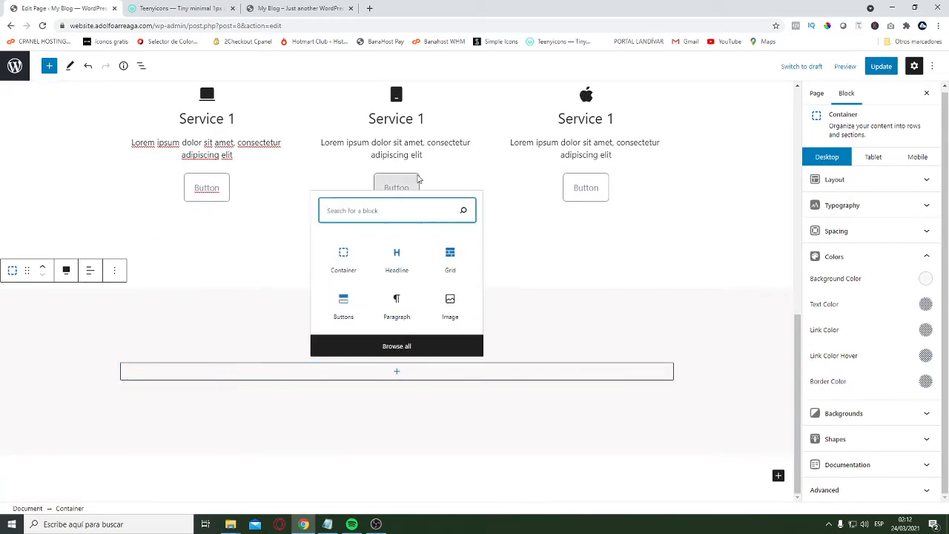
click(450, 261)
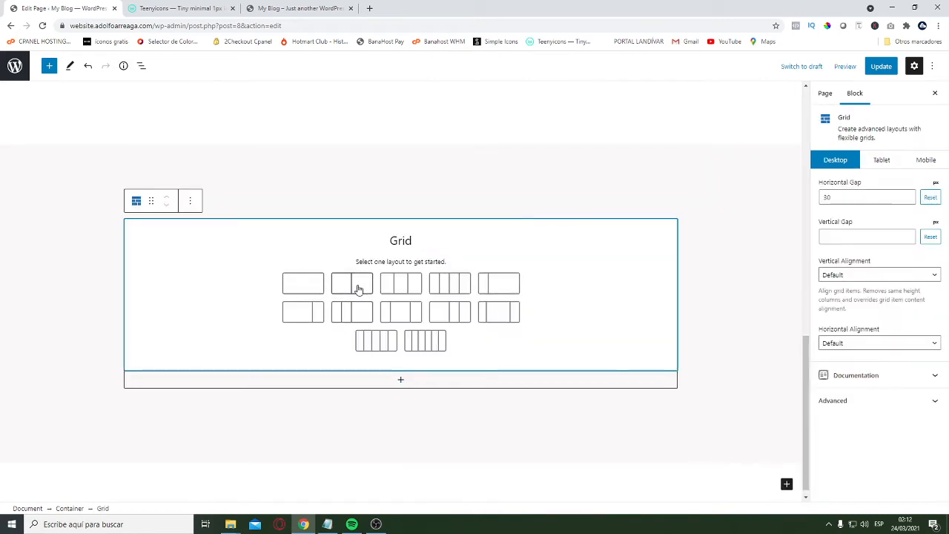
click(358, 286)
Add a Headline reading "About Us" to the first column of the new grid
click(260, 357)
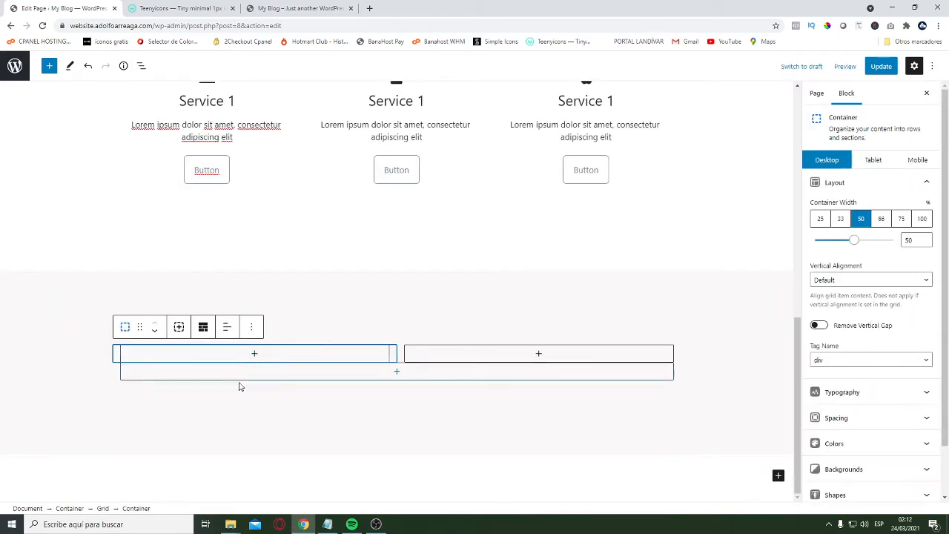
click(254, 356)
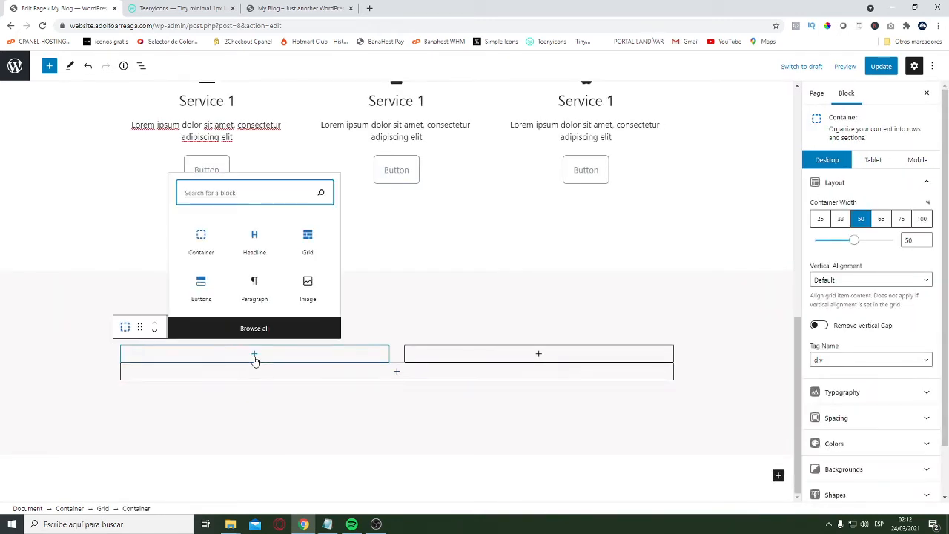
click(254, 241)
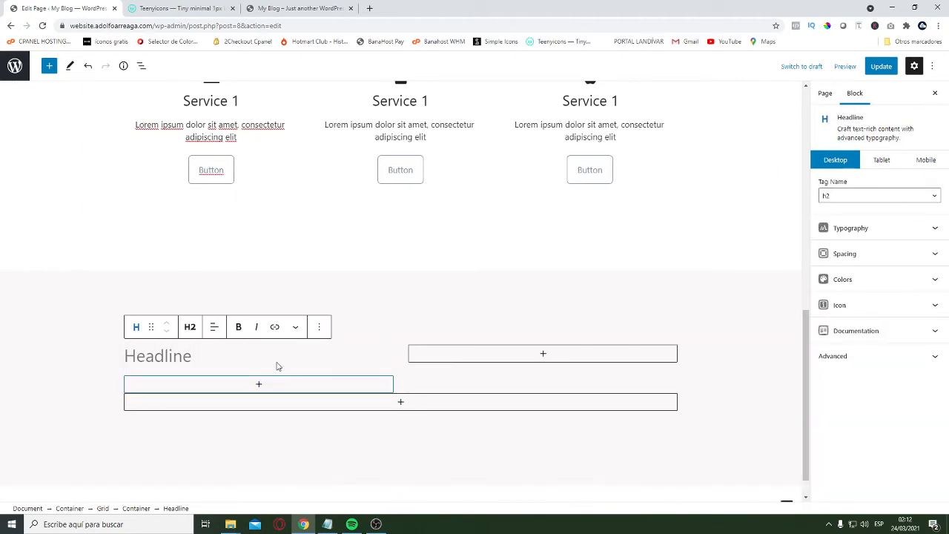
click(178, 359)
scroll(383, 324, up, 2)
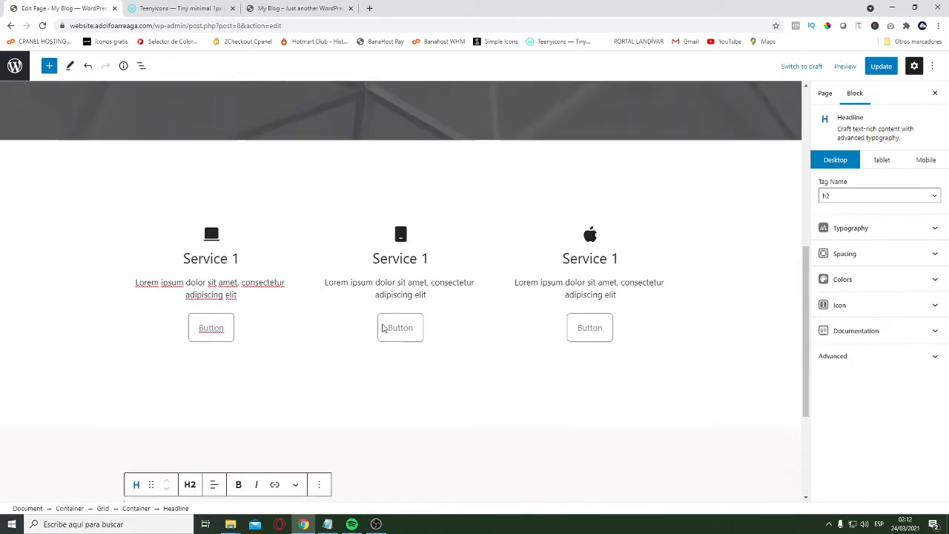
scroll(325, 419, down, 3)
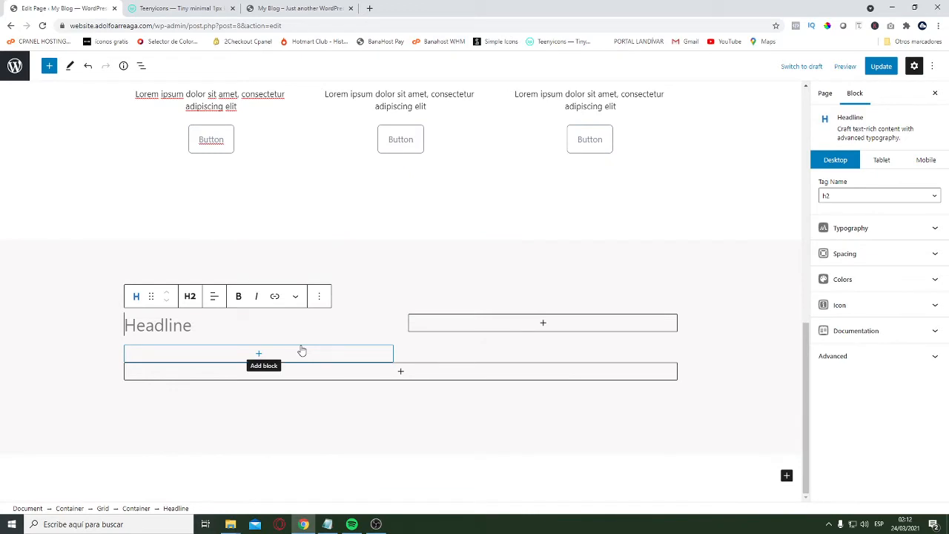
text(About Us)
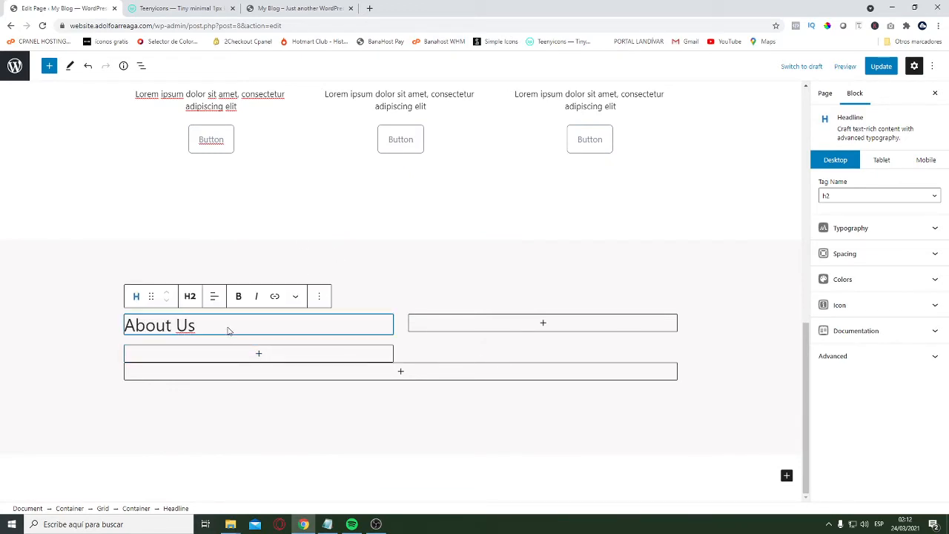
Set the "About Us" headline's bottom margin to 20 px and select the column container around it
click(882, 257)
scroll(898, 221, down, 1)
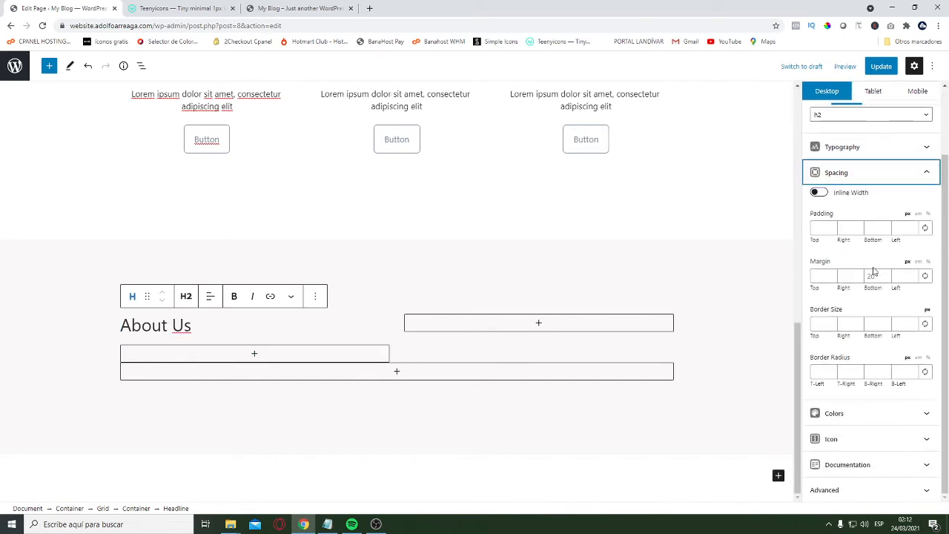
click(875, 276)
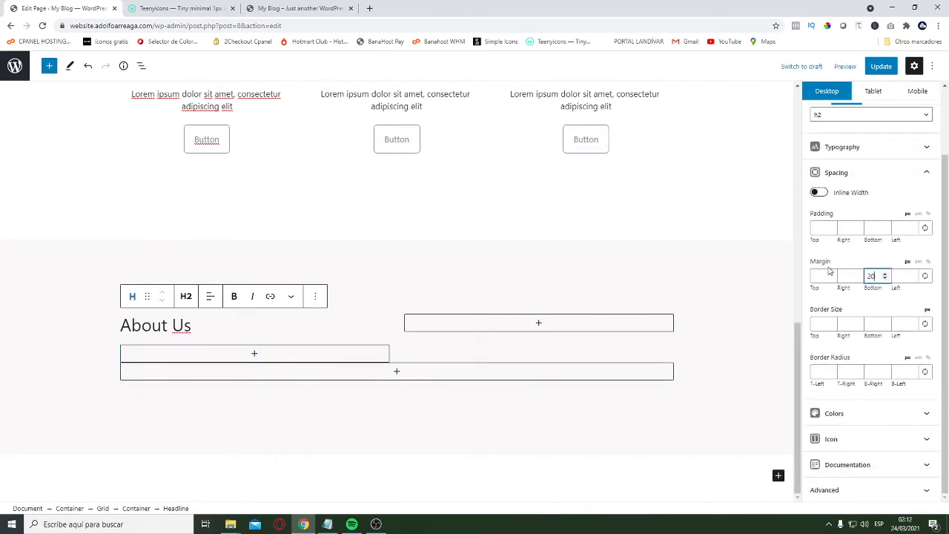
click(221, 358)
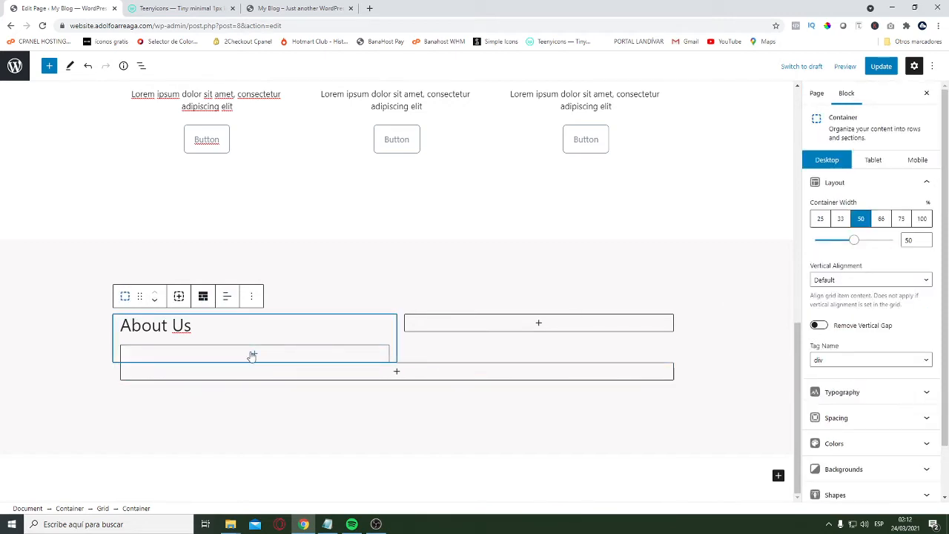
Add a paragraph reading "Lorem ipsum dolor sit amet, consectetur adipiscing elit" below the "About Us" headline
click(254, 355)
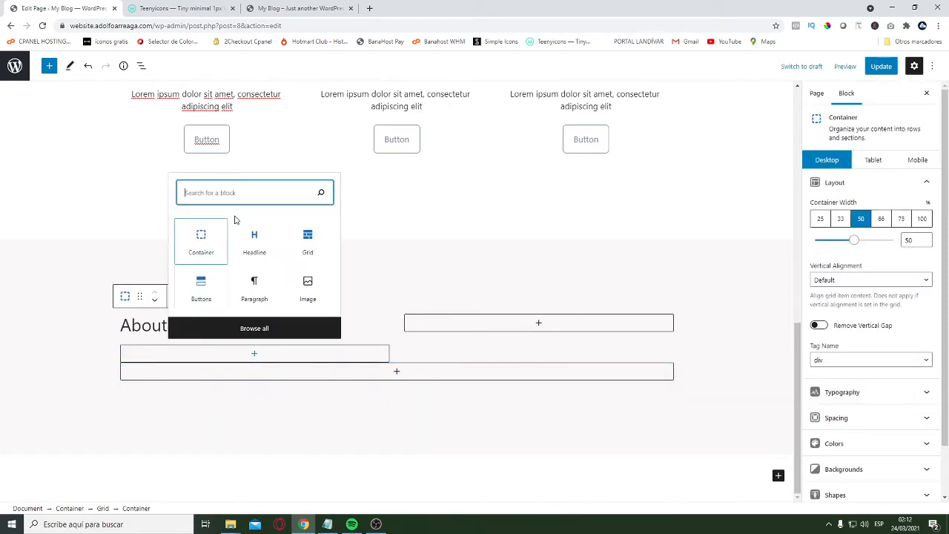
click(258, 247)
click(140, 326)
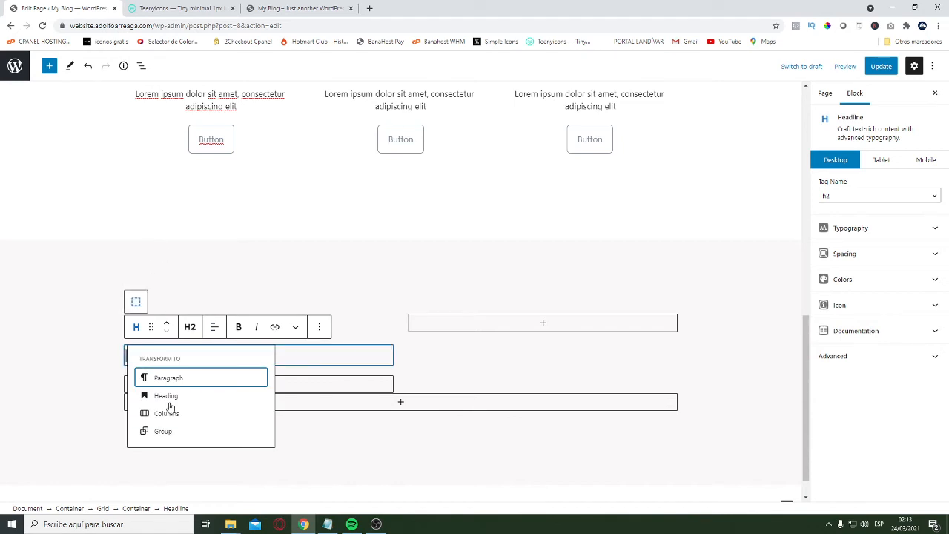
click(178, 379)
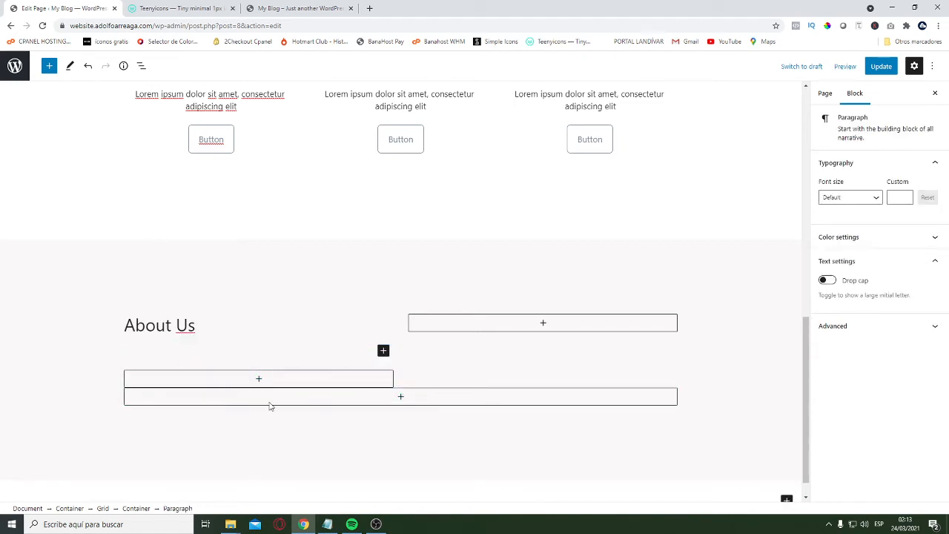
click(326, 525)
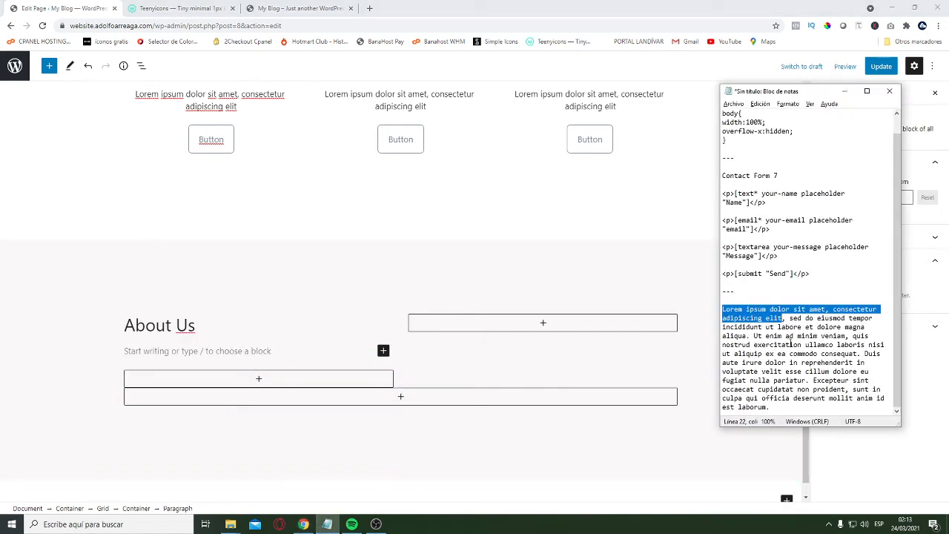
click(169, 350)
text(Lorem ipsum dolor sit amet, consectetur adipiscing elit)
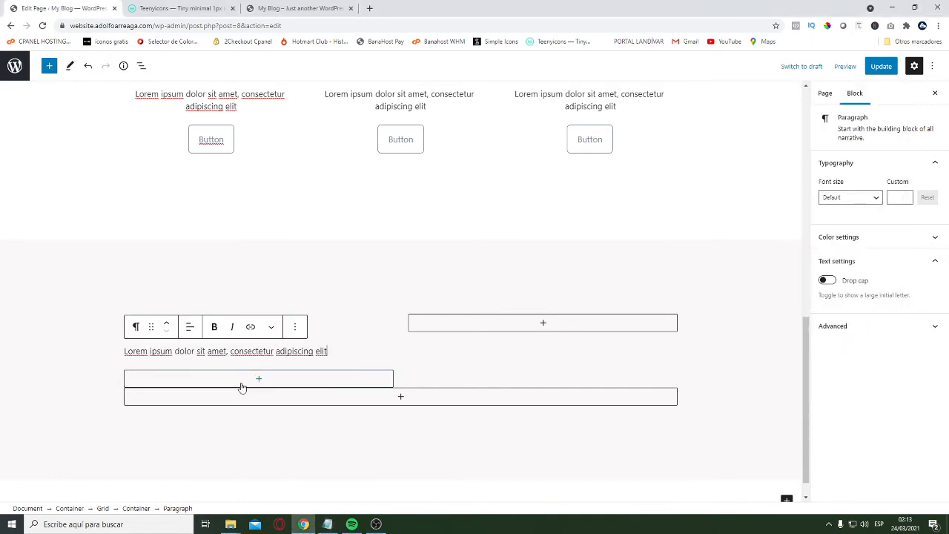
Duplicate the Buttons block in the first service column
scroll(251, 341, up, 1)
scroll(251, 341, up, 4)
scroll(273, 278, down, 5)
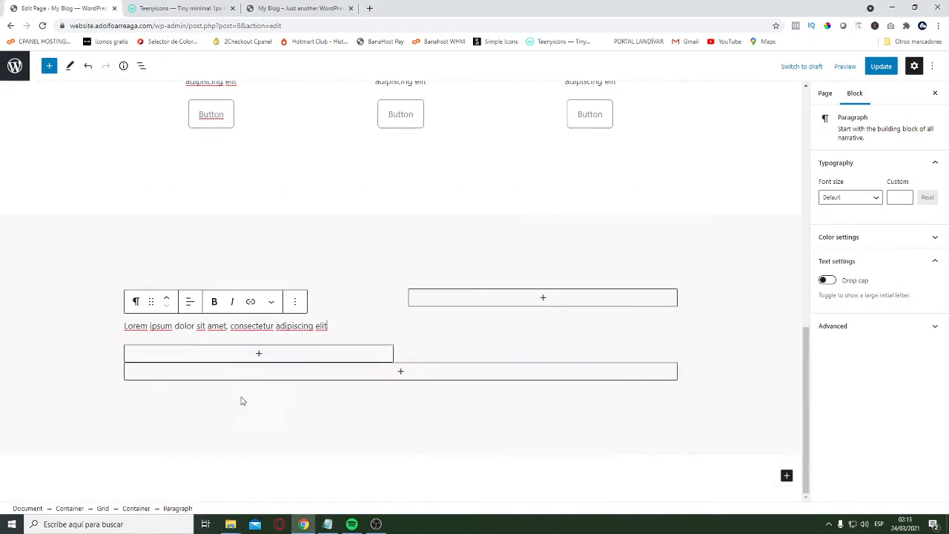
scroll(162, 276, up, 1)
scroll(379, 238, up, 5)
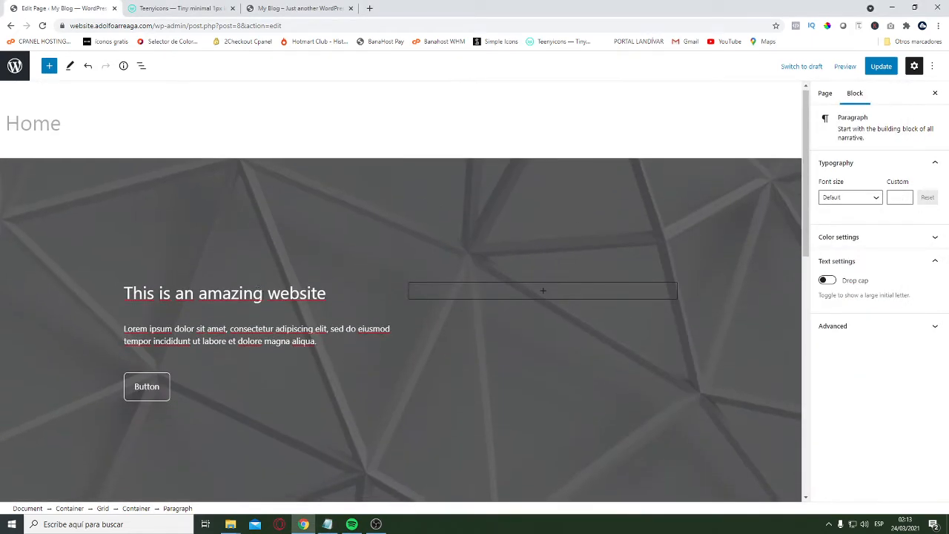
scroll(290, 324, down, 6)
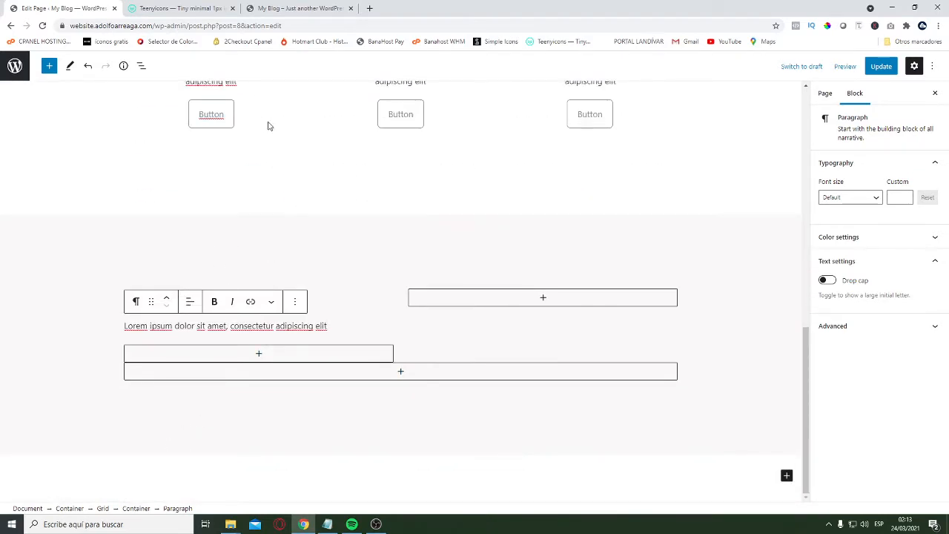
click(253, 125)
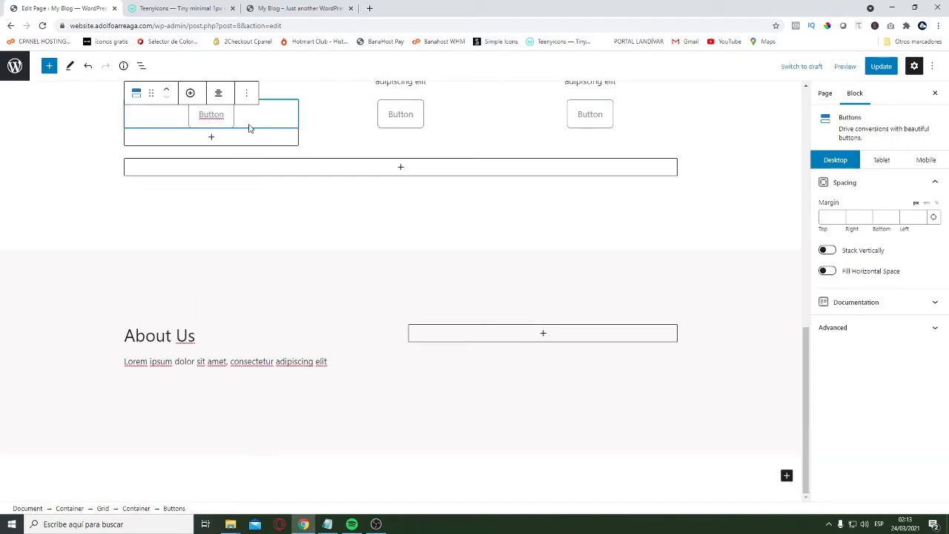
click(246, 93)
click(155, 115)
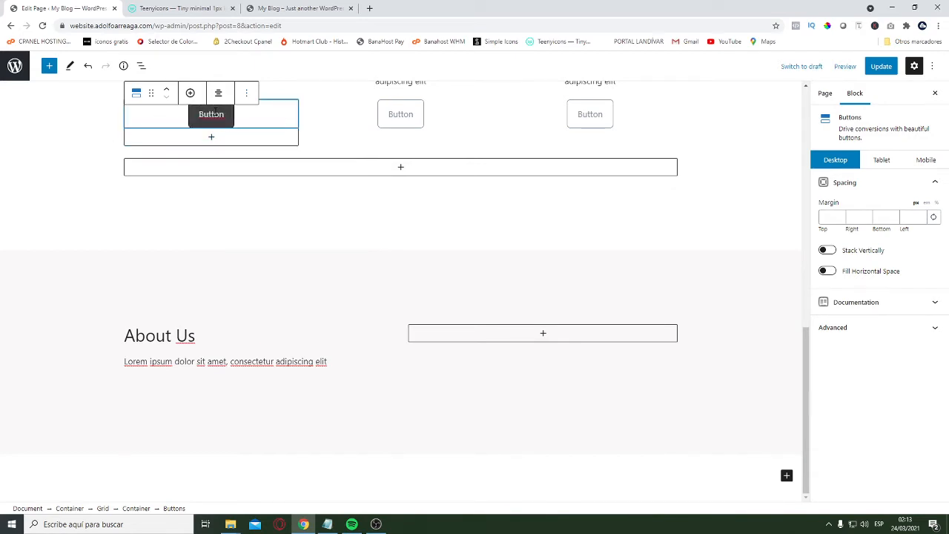
click(211, 114)
click(269, 123)
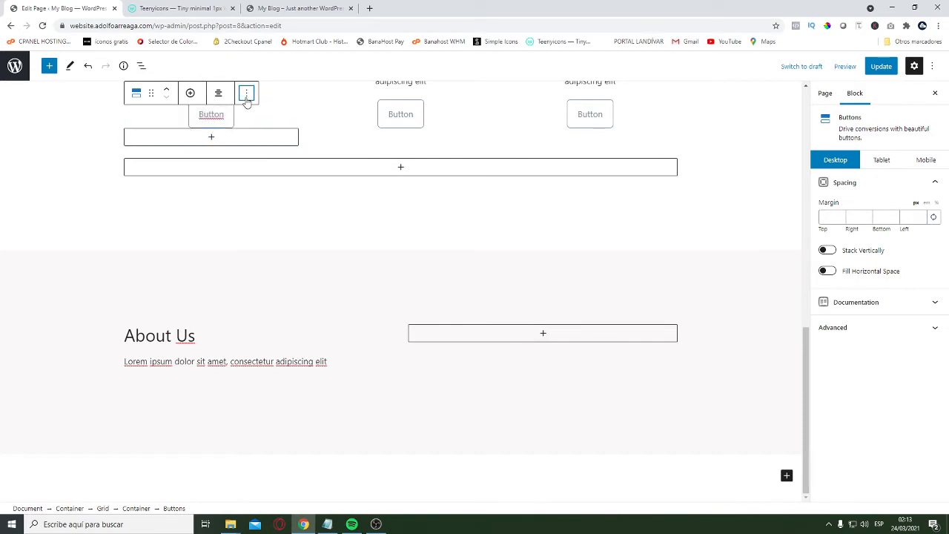
click(247, 94)
click(261, 161)
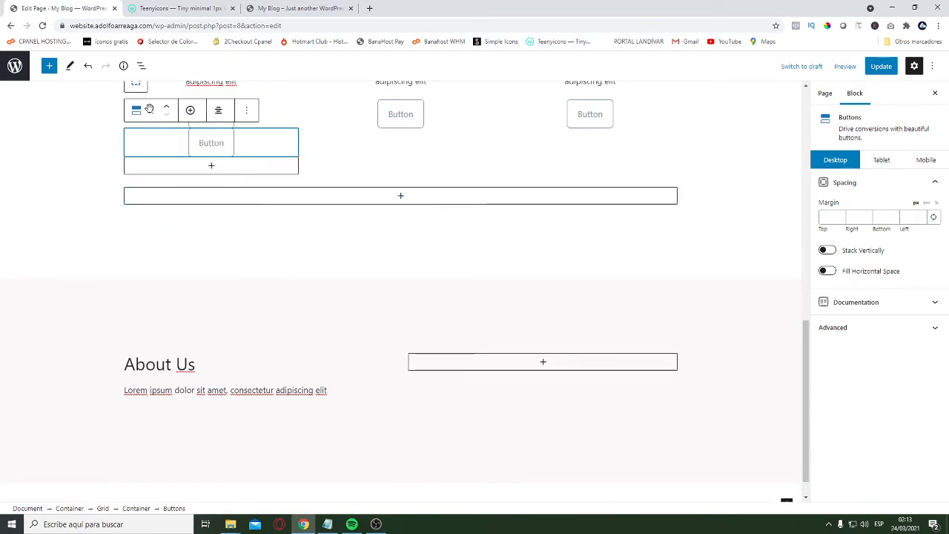
Move the duplicated Buttons block below the About Us paragraph and align it left
drag(149, 109, 155, 356)
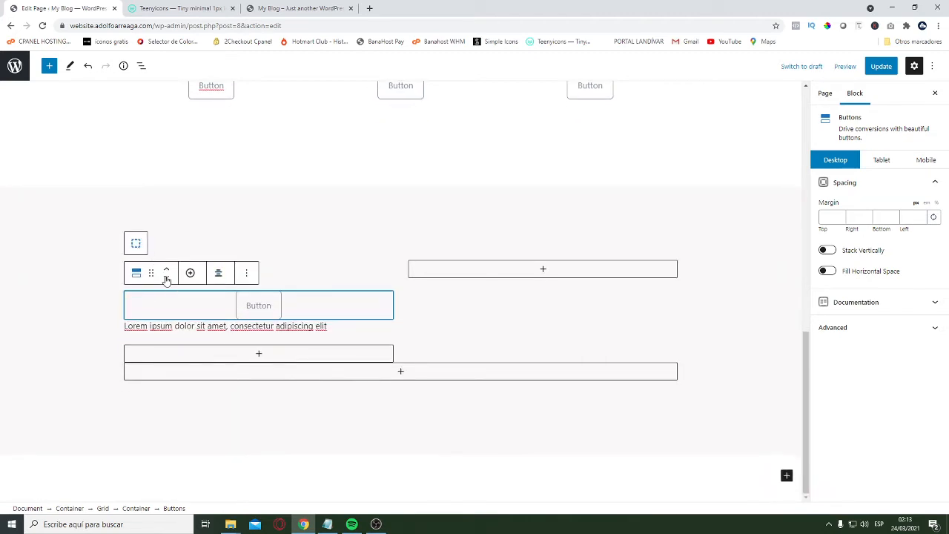
click(167, 280)
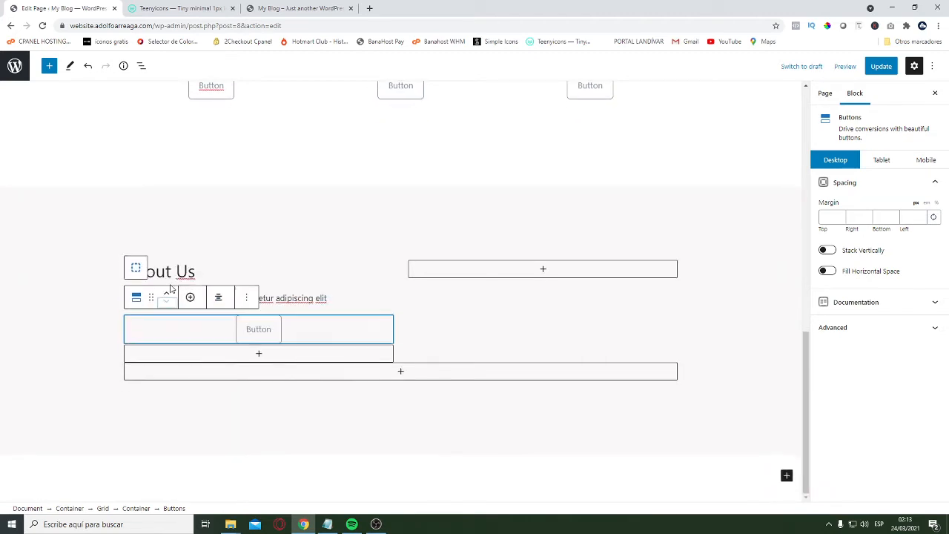
click(220, 304)
click(236, 337)
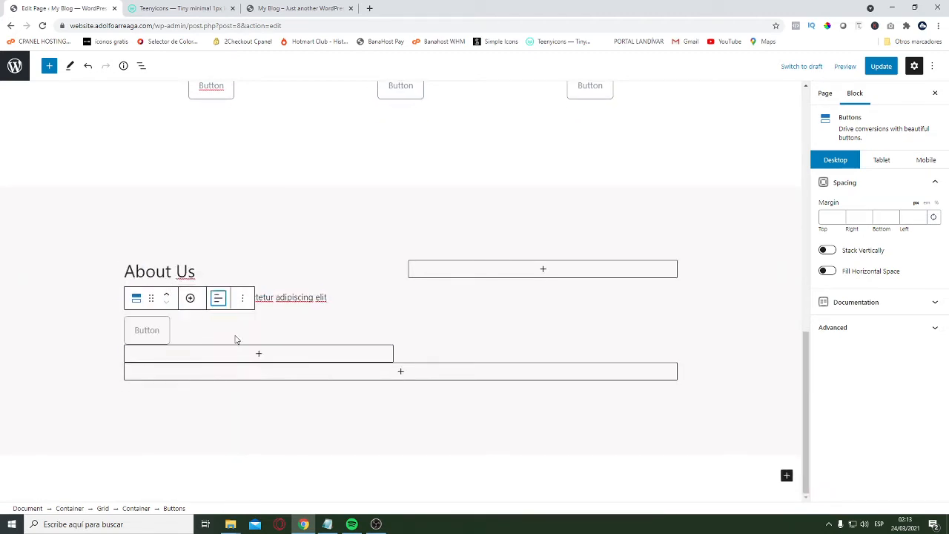
Insert an Image block with Website-1.jpg from the Media Library in the second About Us column
click(55, 298)
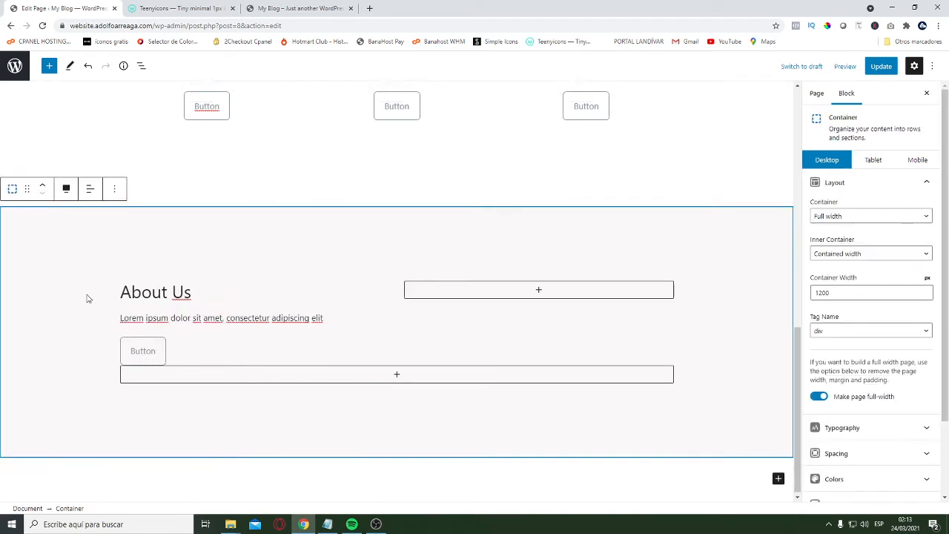
click(540, 297)
click(539, 288)
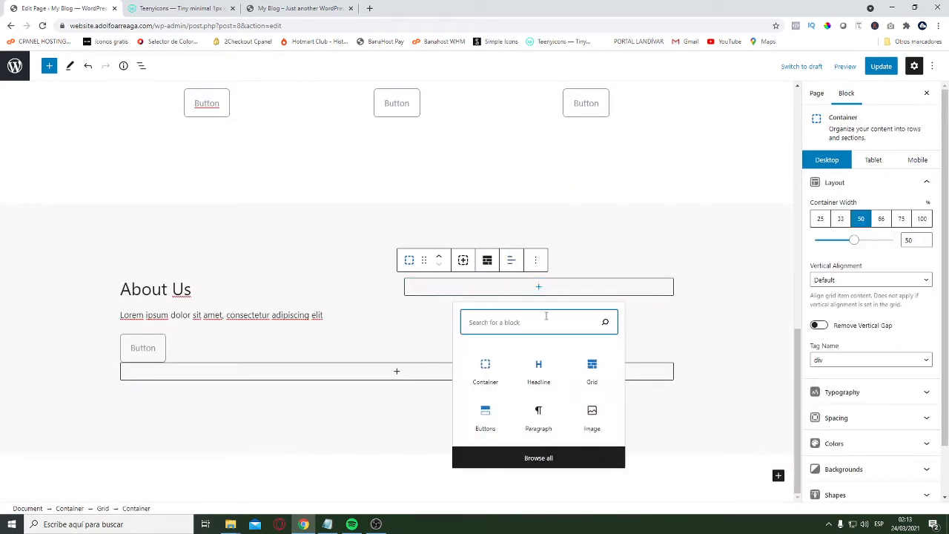
click(593, 417)
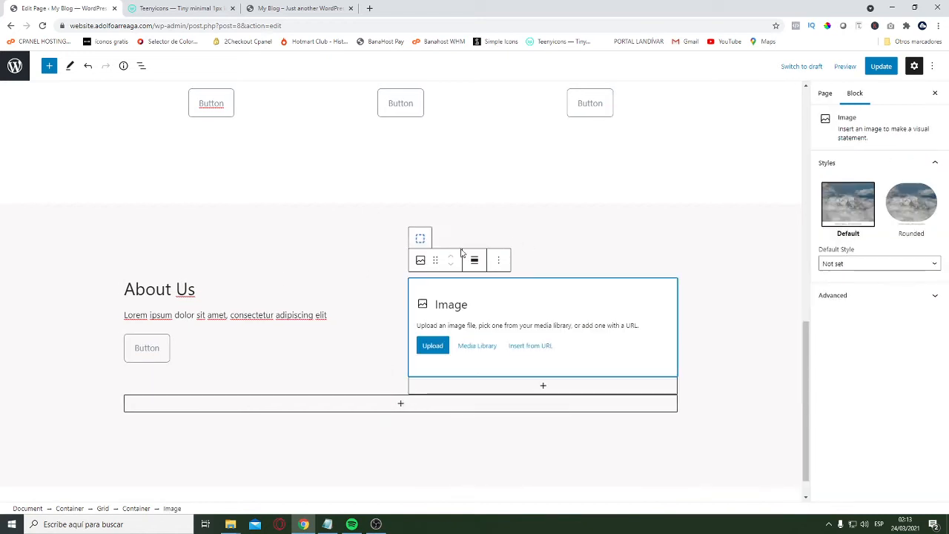
click(479, 314)
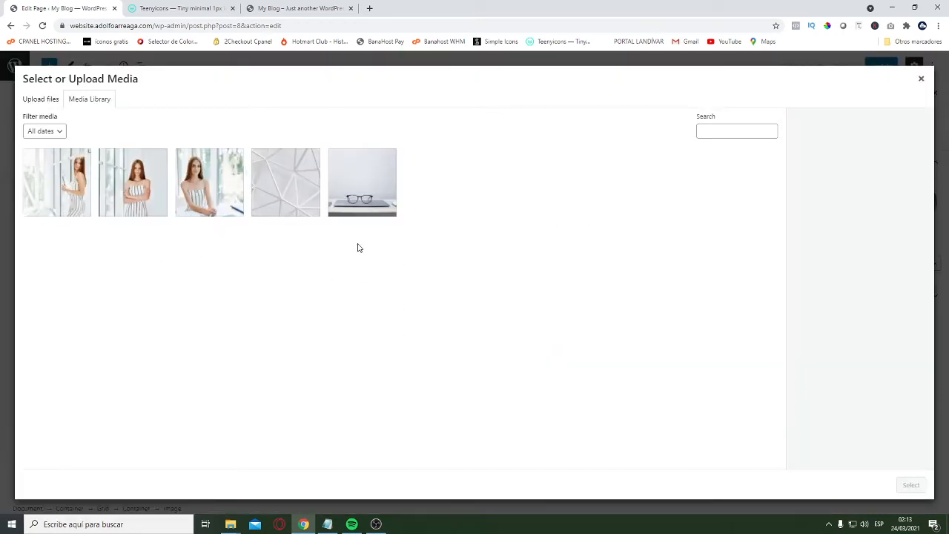
click(386, 210)
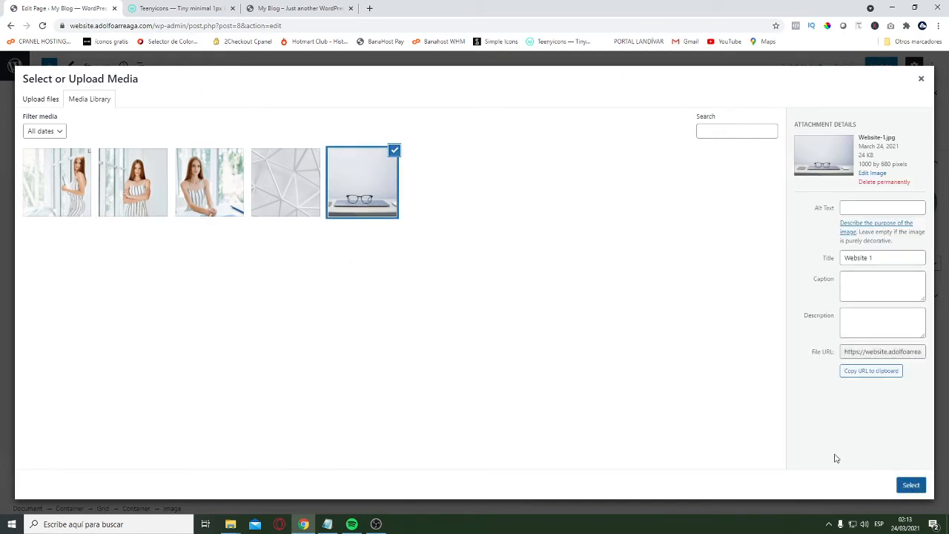
click(911, 485)
Set the vertical alignment of the About Us text column's container to Center
scroll(331, 310, up, 3)
scroll(291, 271, down, 2)
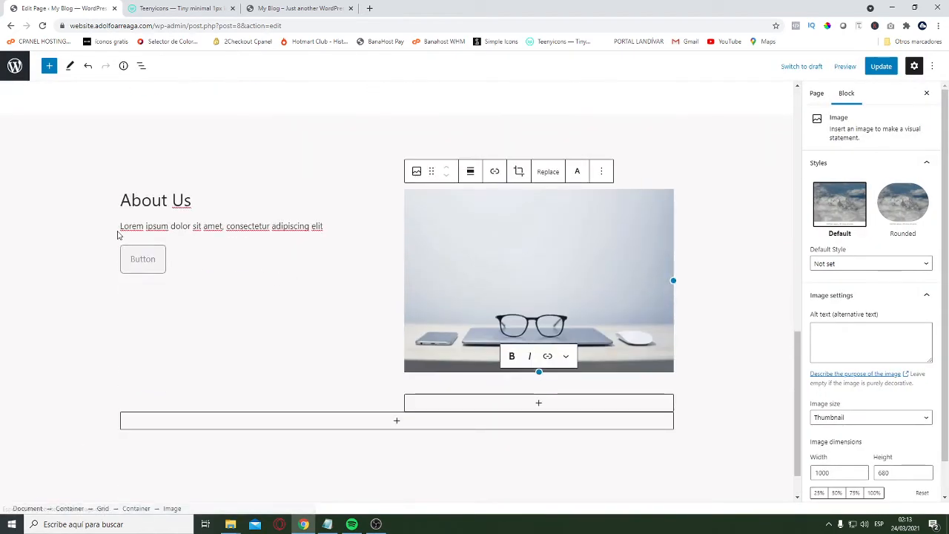
click(108, 245)
click(117, 246)
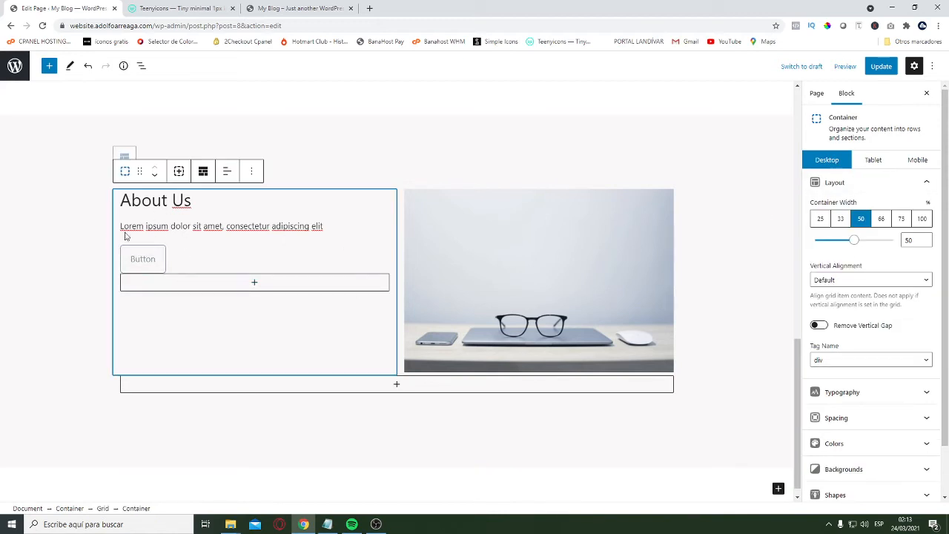
click(862, 187)
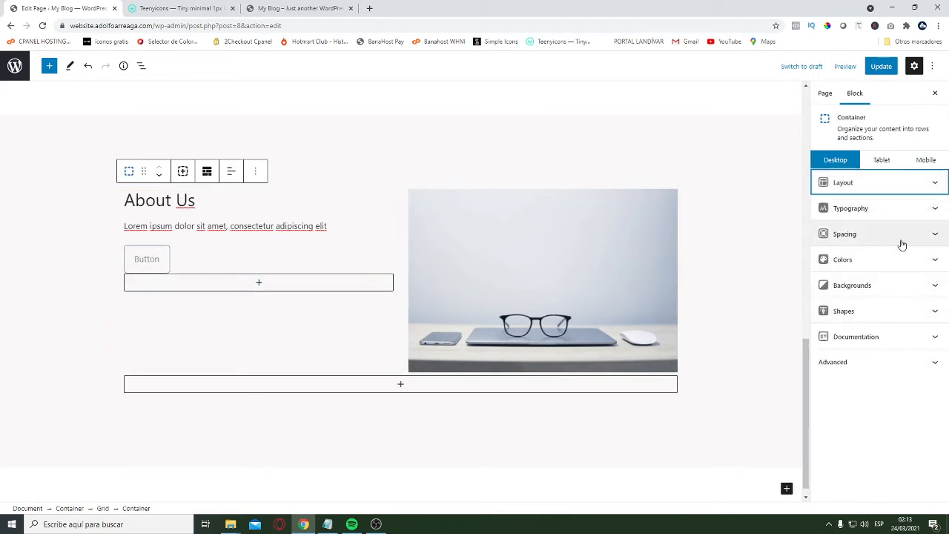
click(909, 187)
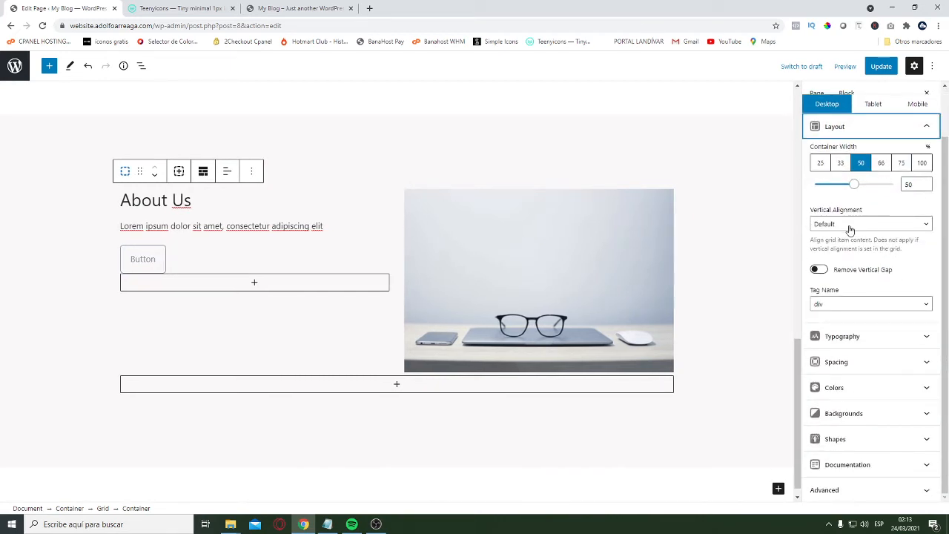
click(870, 226)
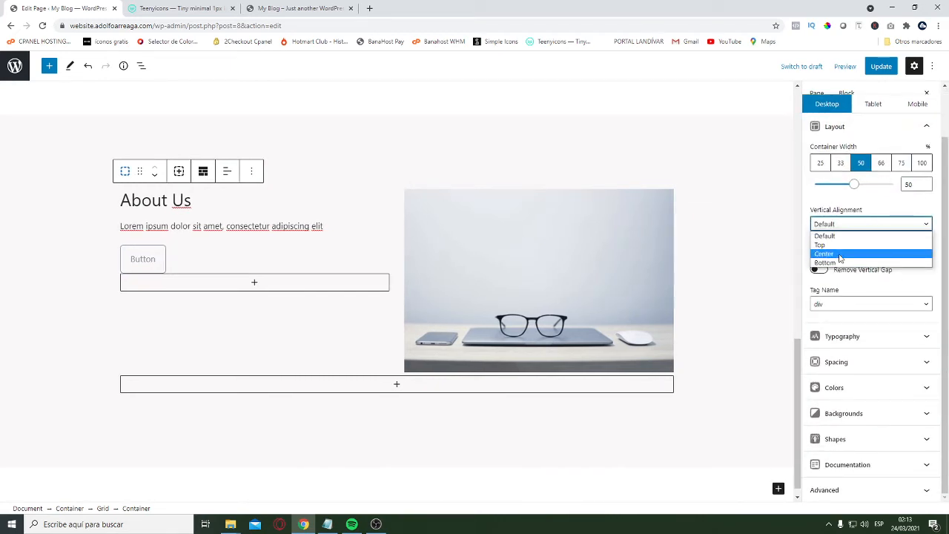
click(838, 257)
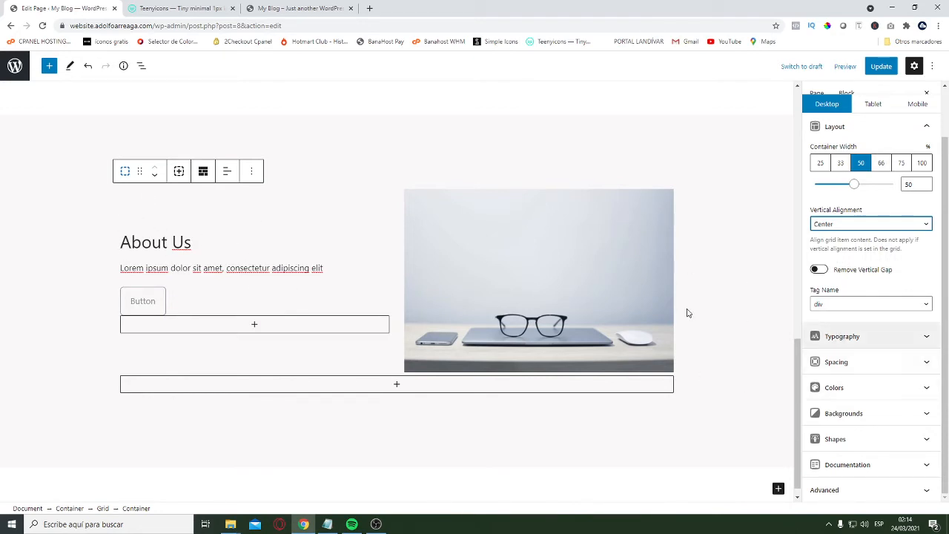
click(514, 288)
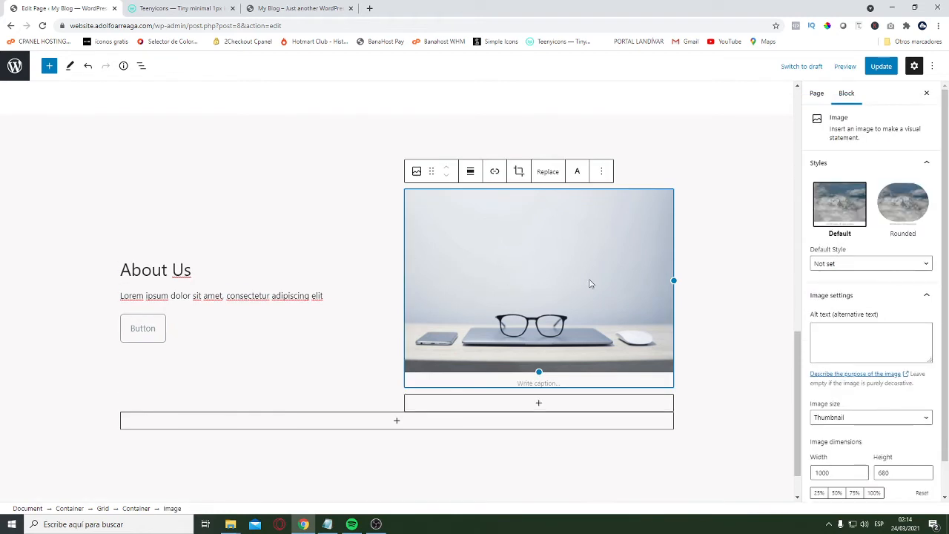
scroll(895, 394, down, 2)
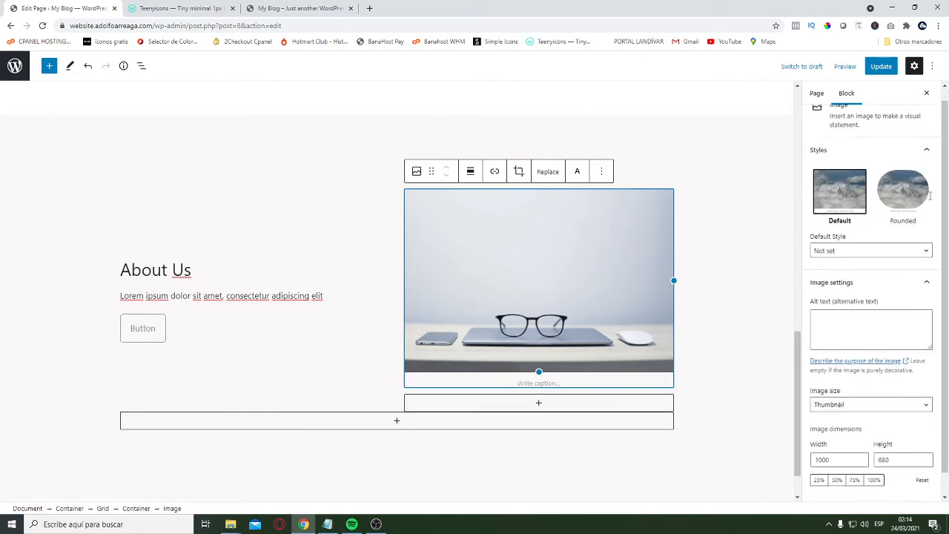
click(935, 125)
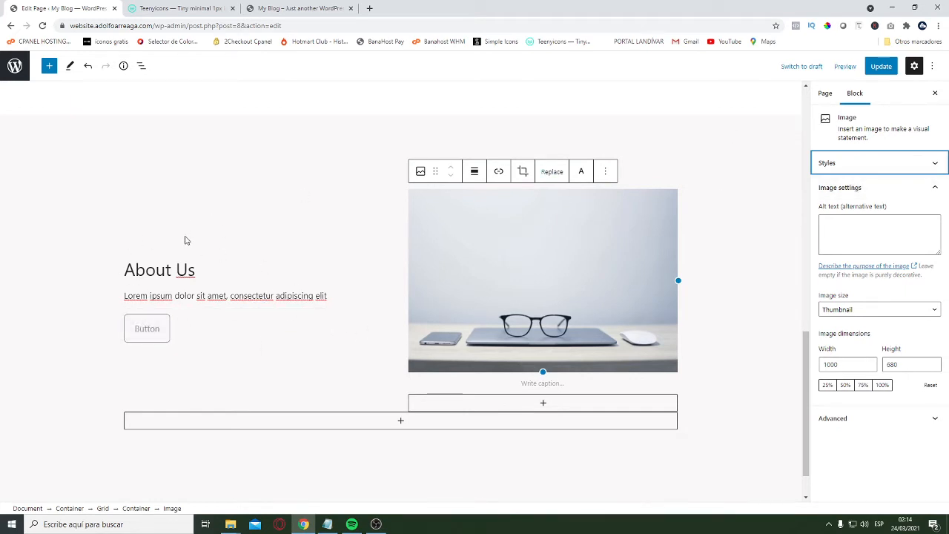
Select the About Us text column's container and review the section's layout in the mobile view
click(117, 267)
click(115, 272)
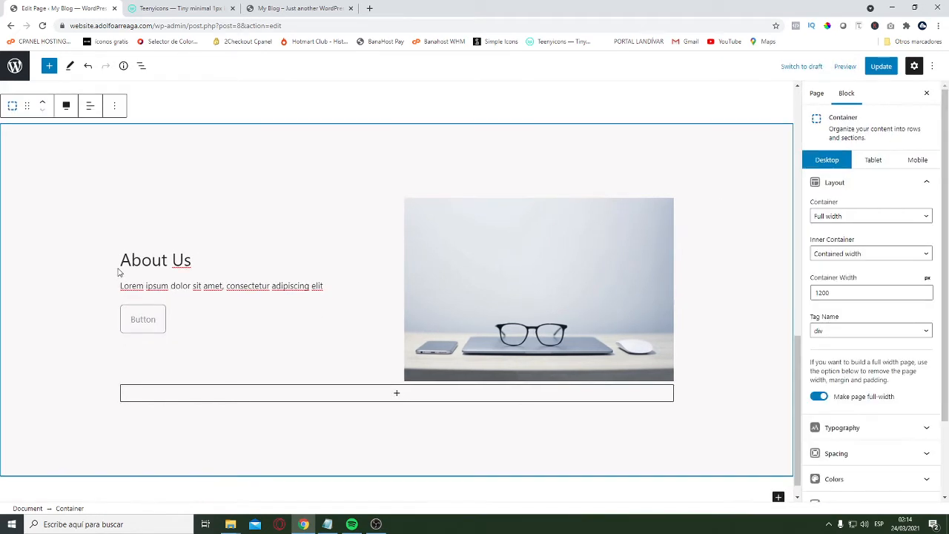
click(118, 273)
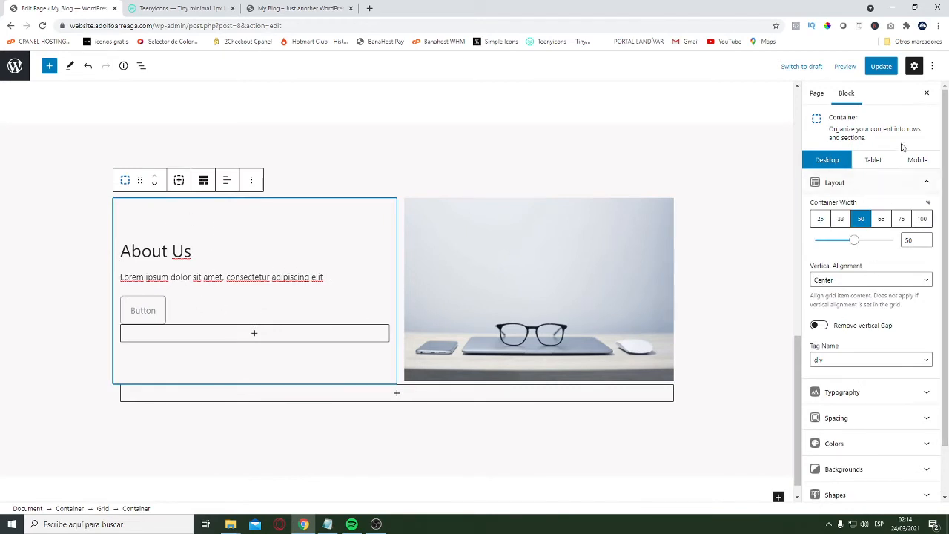
click(918, 160)
scroll(394, 255, down, 5)
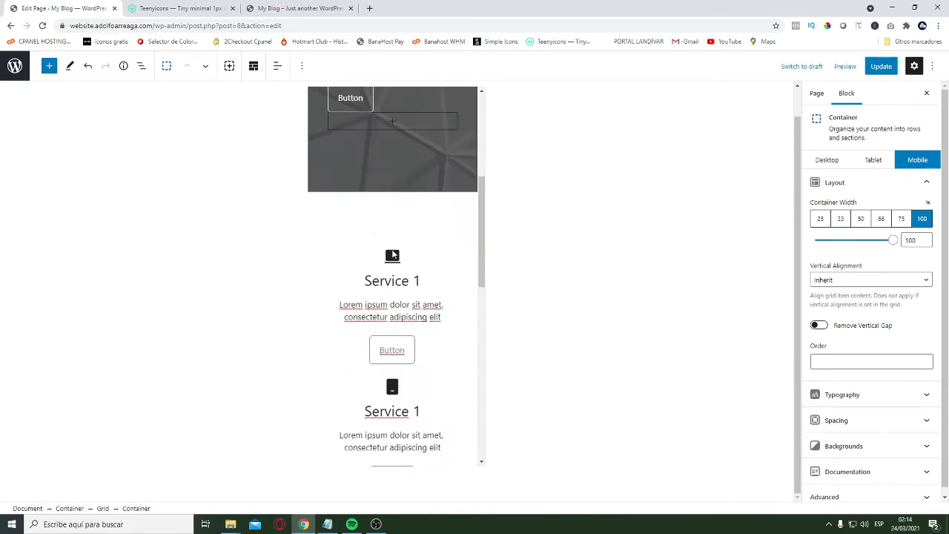
scroll(394, 254, down, 5)
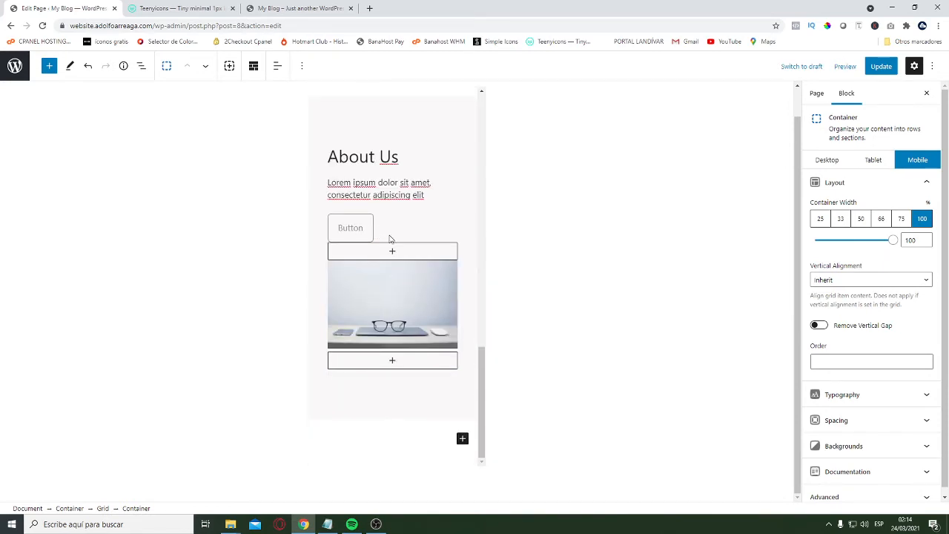
scroll(417, 291, up, 2)
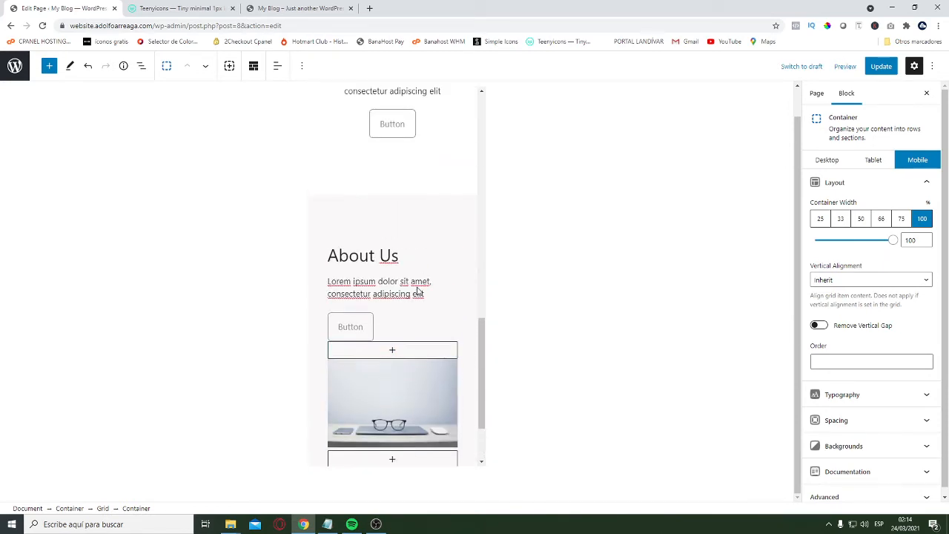
click(289, 5)
click(58, 8)
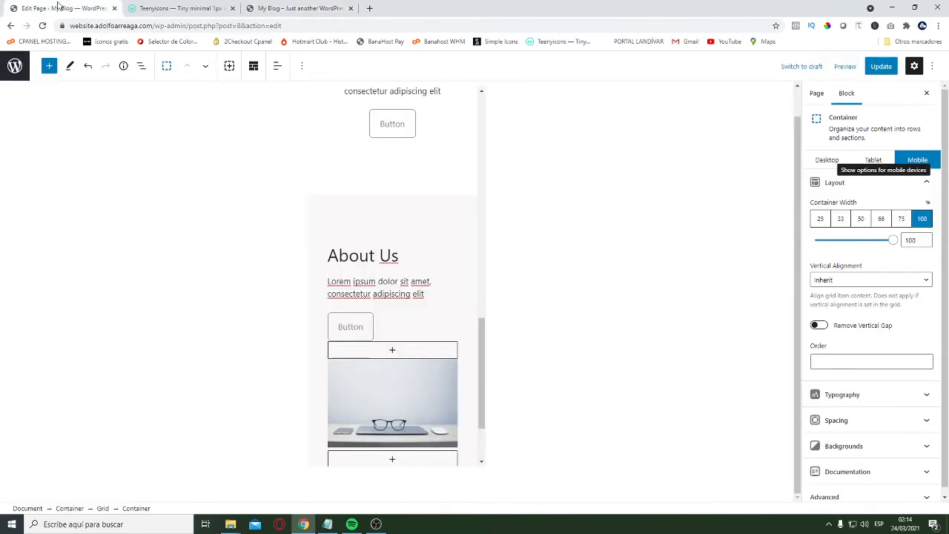
Update the page and move the live site into its own browser window narrowed to mobile width
click(873, 69)
click(297, 9)
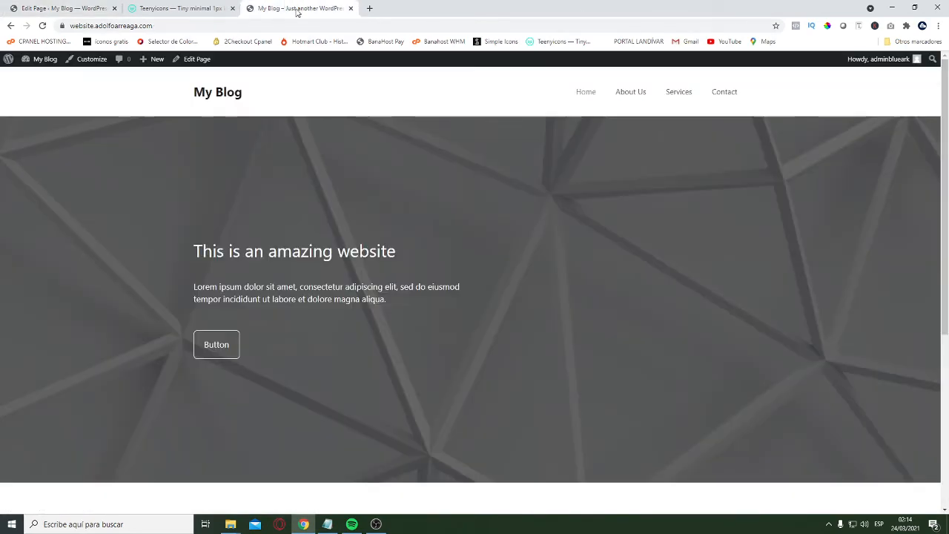
drag(305, 3, 262, 63)
click(913, 7)
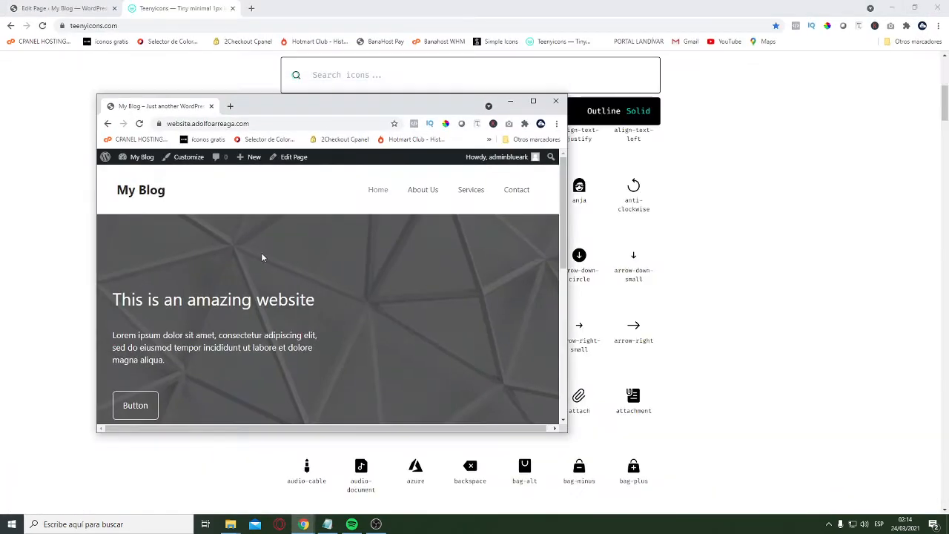
drag(97, 249, 320, 248)
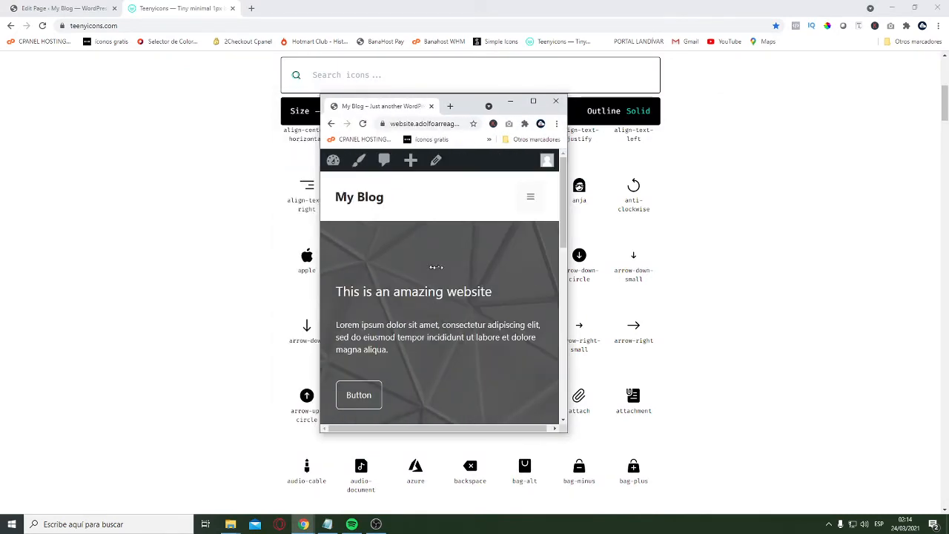
scroll(442, 341, down, 10)
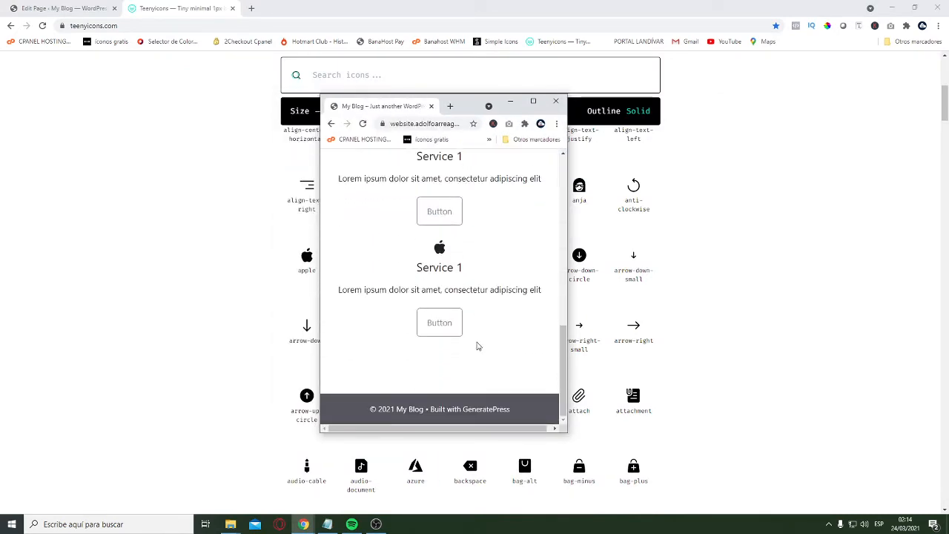
scroll(476, 345, up, 5)
Update the Home page again from the editor and reload the live site in the narrow window
click(65, 12)
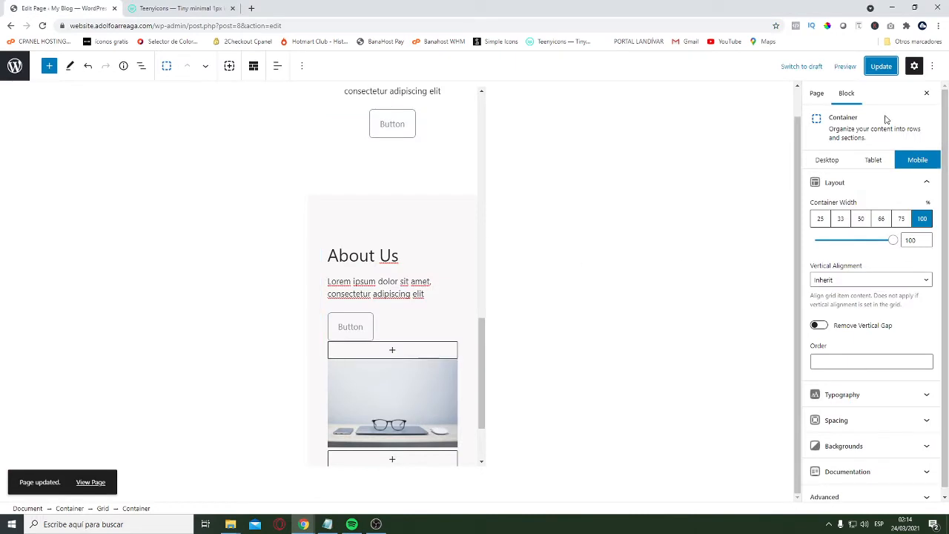
click(881, 66)
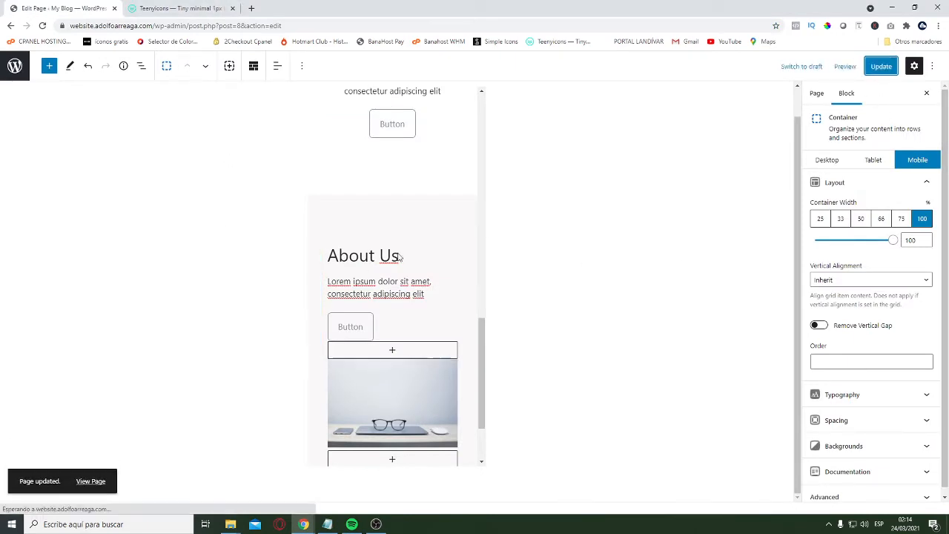
key(alt+Tab)
click(423, 126)
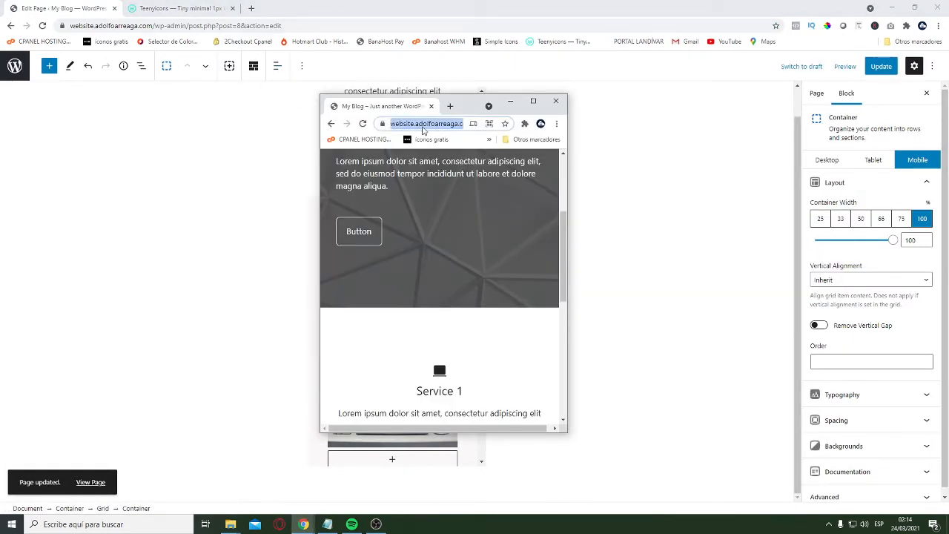
key(Return)
scroll(483, 301, down, 10)
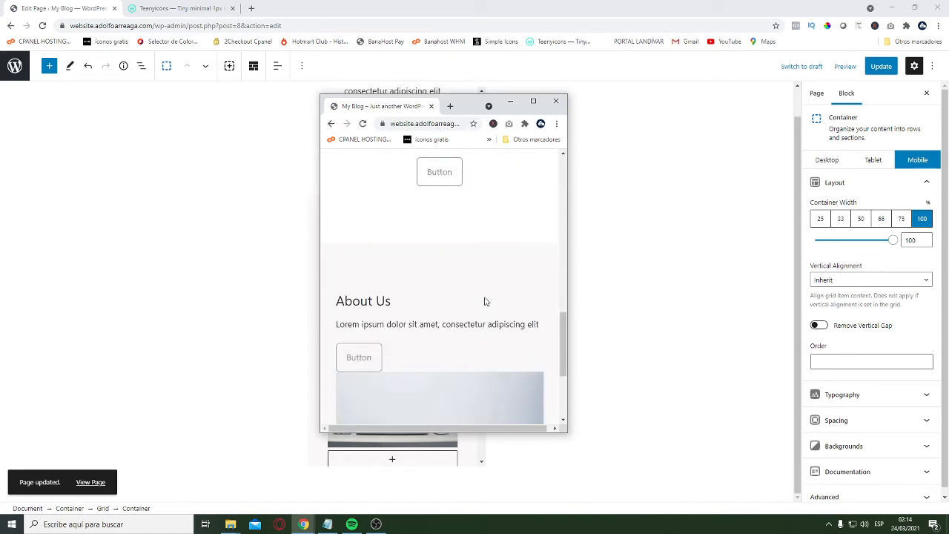
Examine the spacing between the stacked service columns and the About Us text and image at mobile width
scroll(433, 293, up, 2)
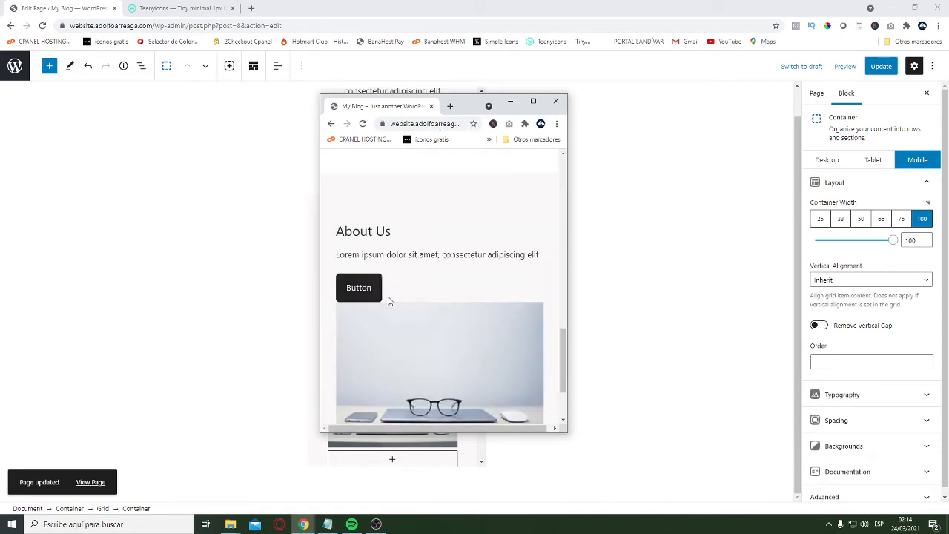
scroll(407, 310, up, 4)
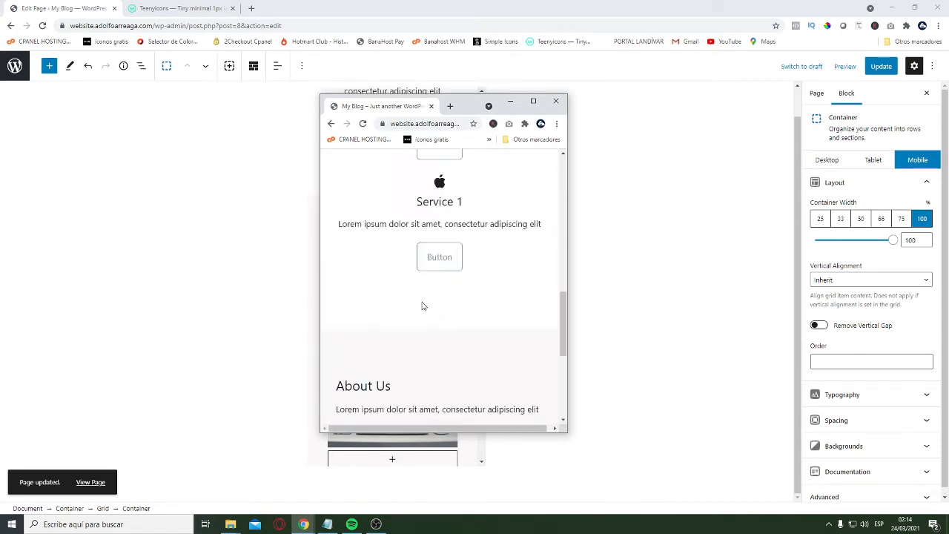
scroll(493, 311, up, 2)
scroll(475, 300, down, 4)
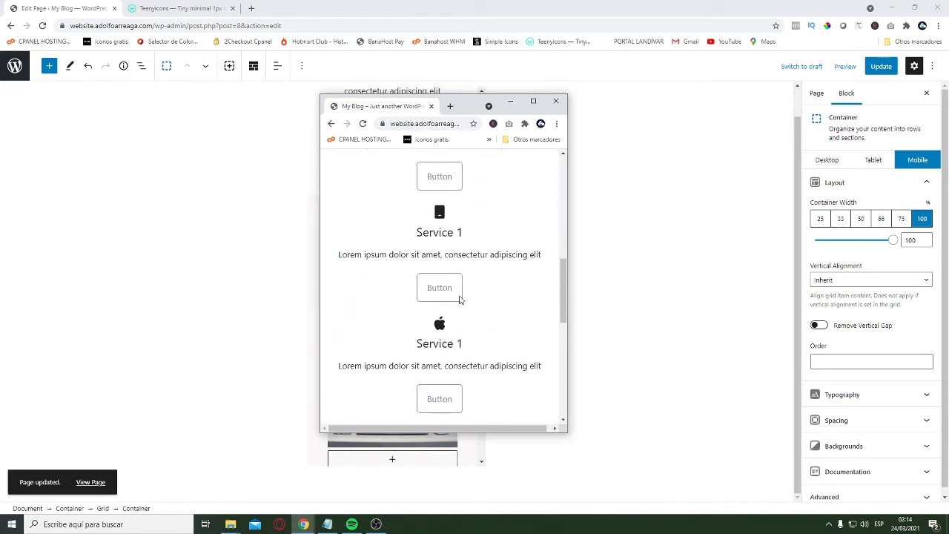
scroll(449, 282, up, 2)
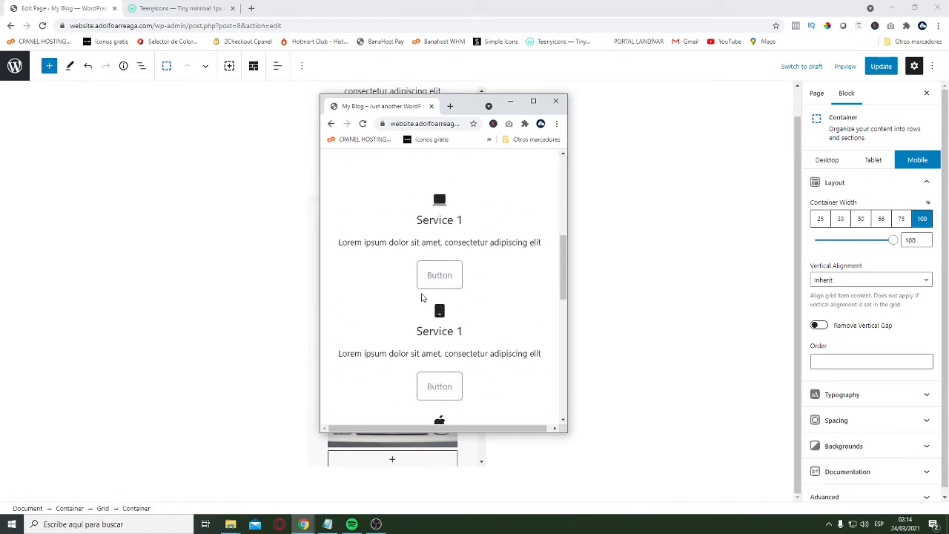
scroll(438, 326, down, 1)
scroll(445, 340, down, 5)
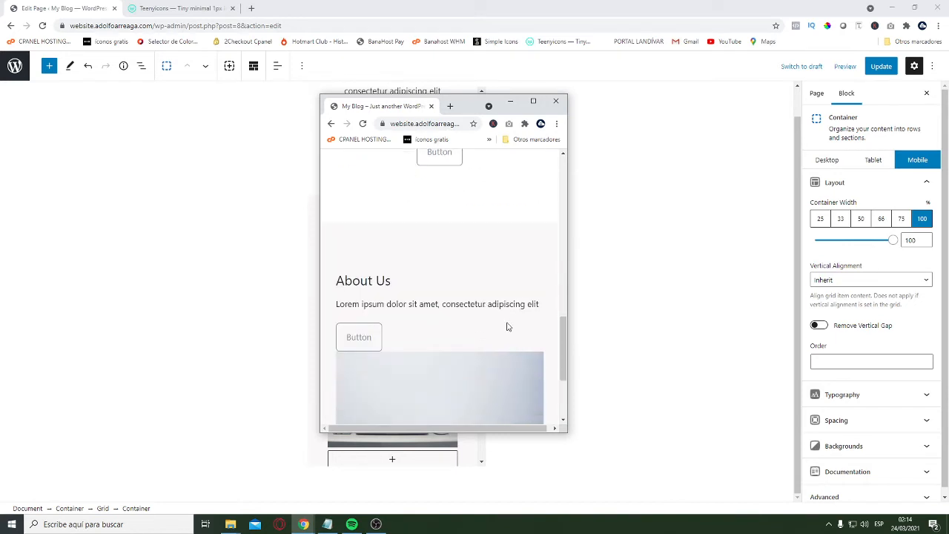
scroll(411, 346, down, 3)
scroll(416, 374, up, 3)
scroll(470, 308, up, 3)
Set the About Us text column container's mobile padding to 25 px top and bottom, and update the page
click(314, 185)
scroll(417, 320, up, 3)
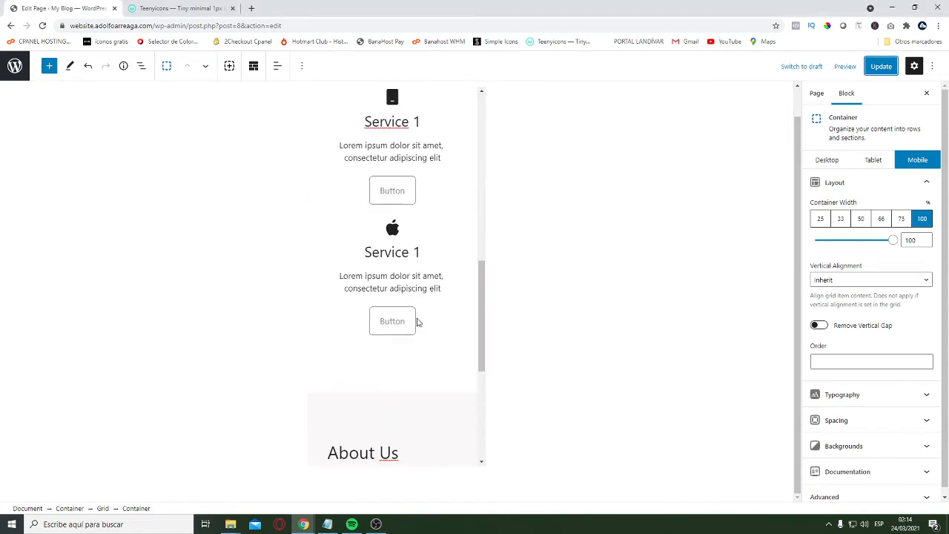
scroll(401, 260, down, 4)
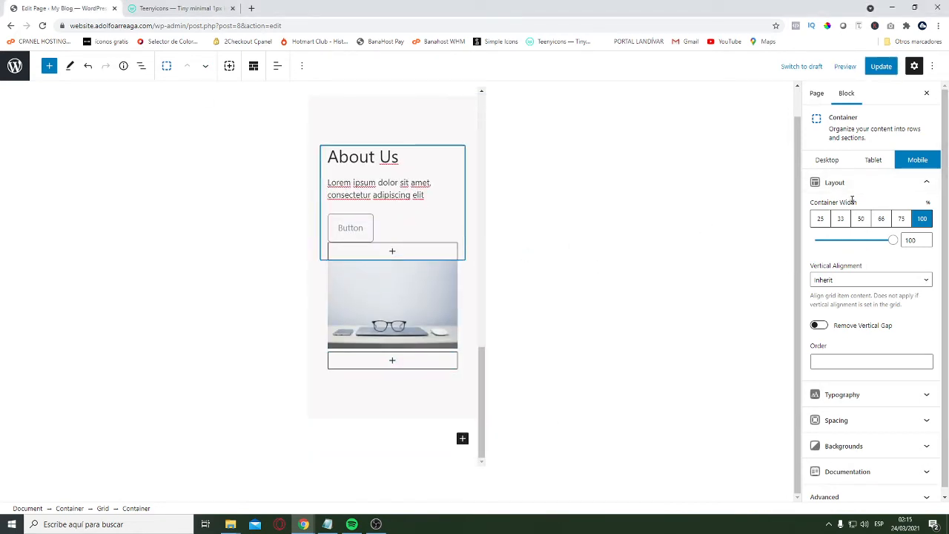
scroll(890, 349, down, 1)
click(920, 413)
scroll(867, 297, down, 3)
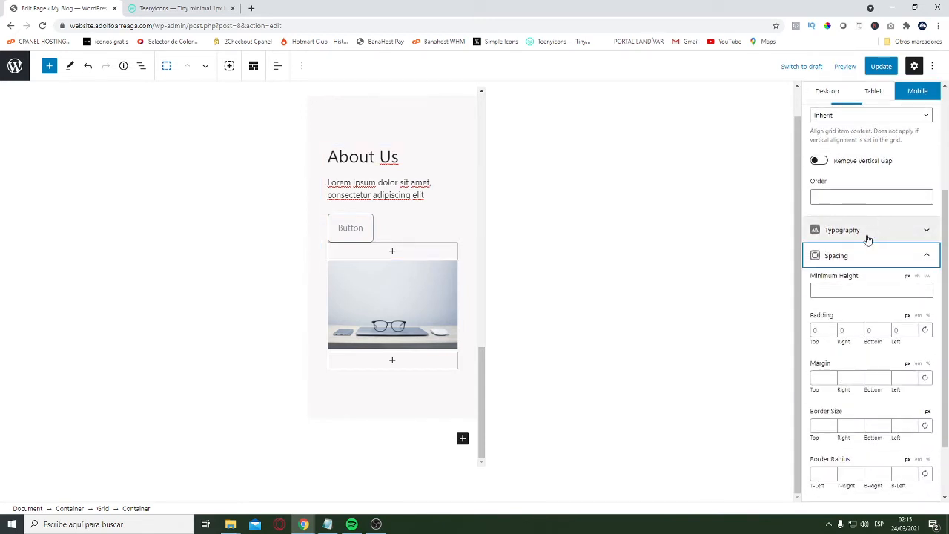
click(814, 255)
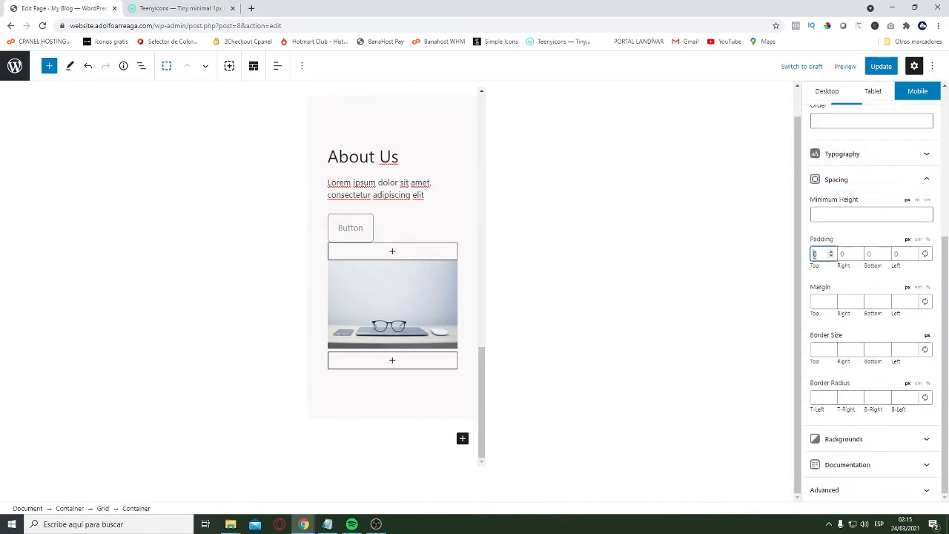
text(25)
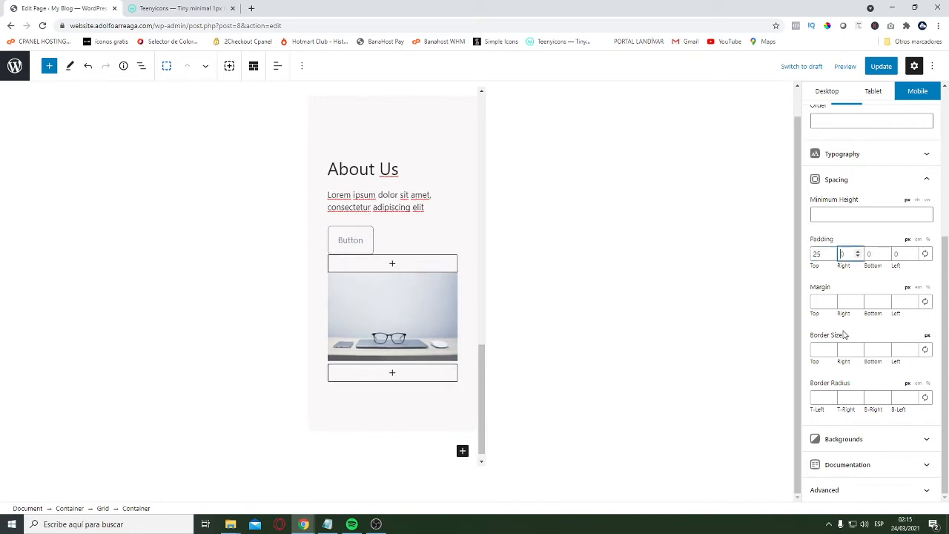
key(Tab)
key(Tab)
text(25)
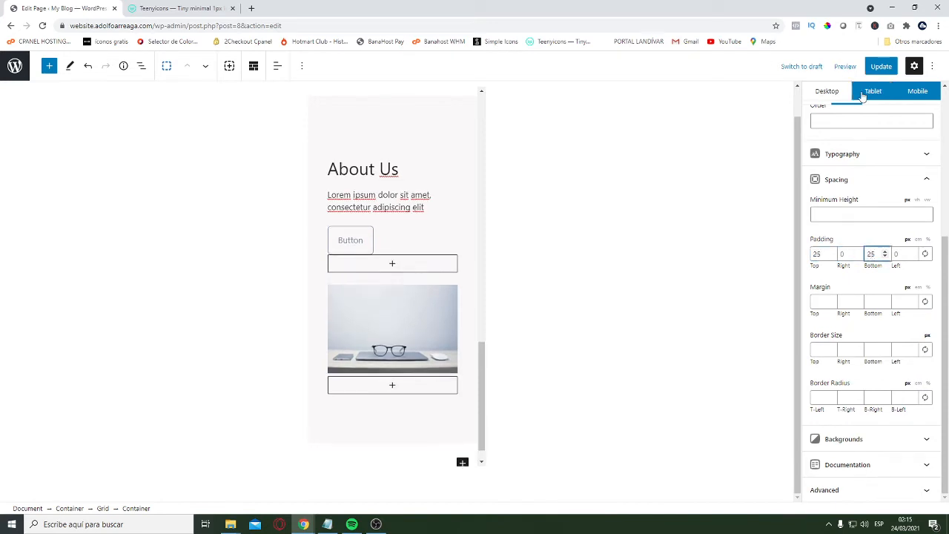
click(880, 67)
Set the mobile top and bottom padding of the third service column's container, with the apple icon, to 25 px
scroll(370, 255, up, 5)
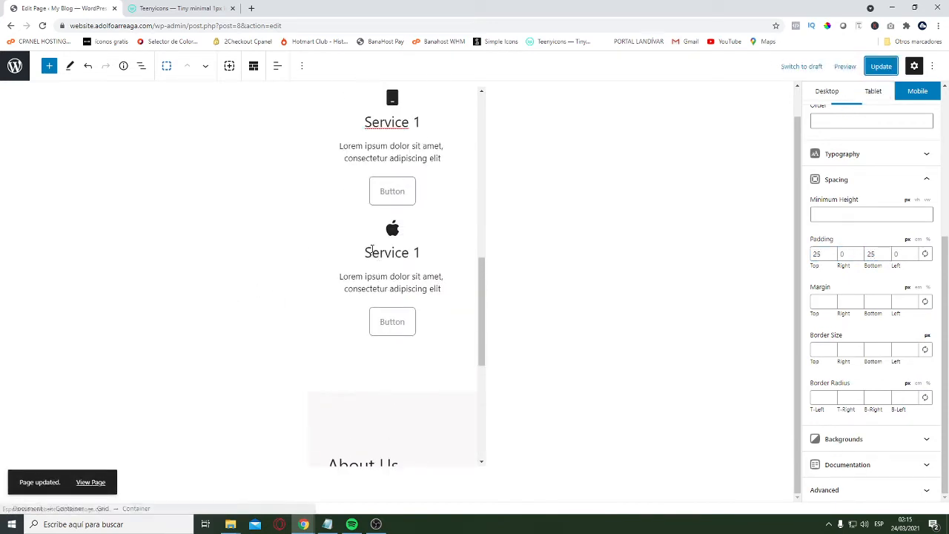
click(341, 324)
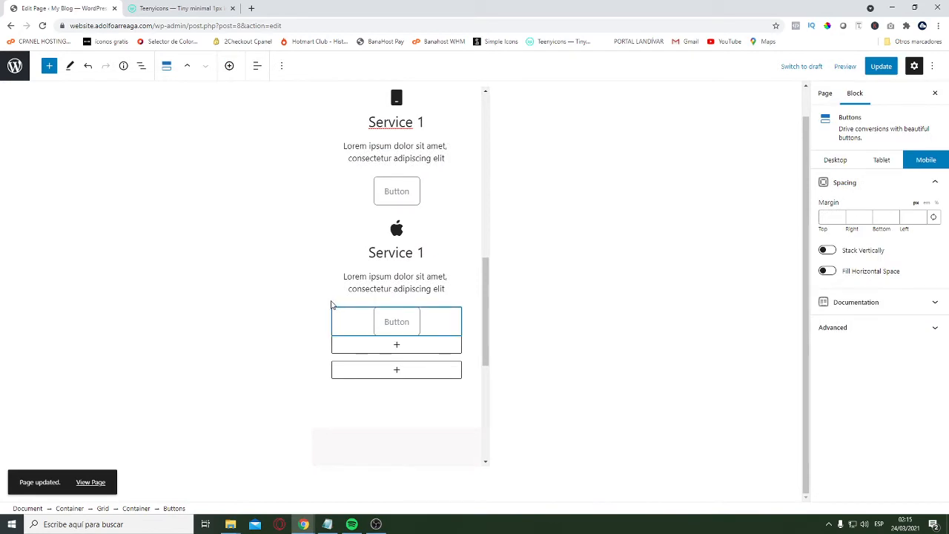
click(332, 302)
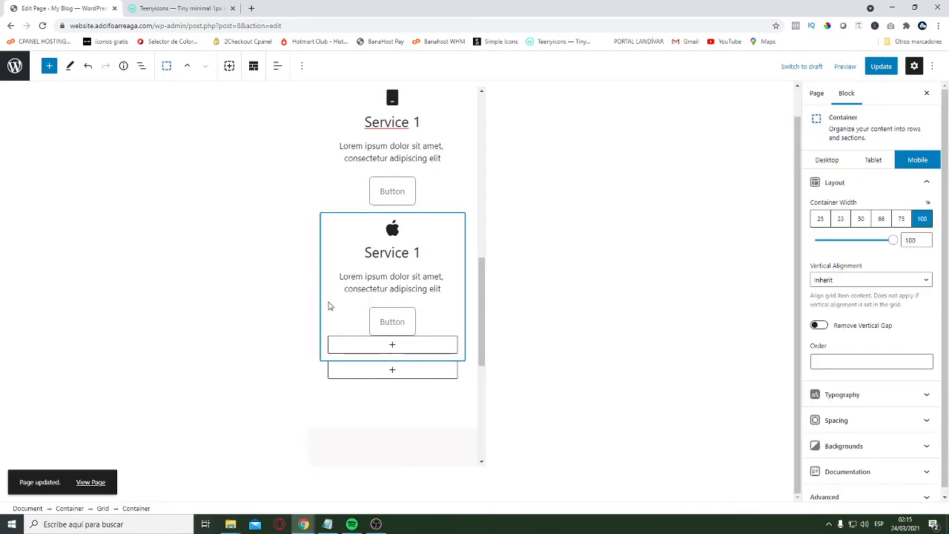
click(850, 178)
click(891, 245)
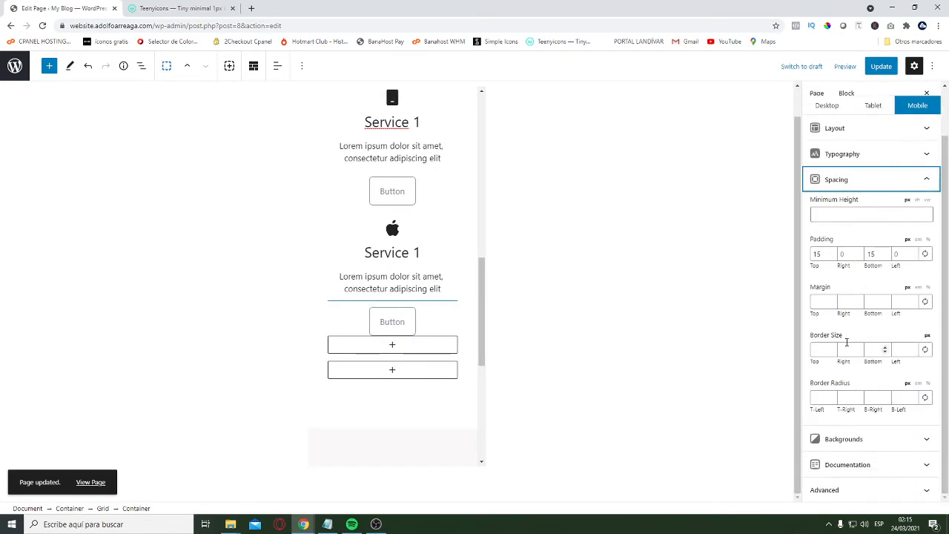
double_click(819, 254)
text(25)
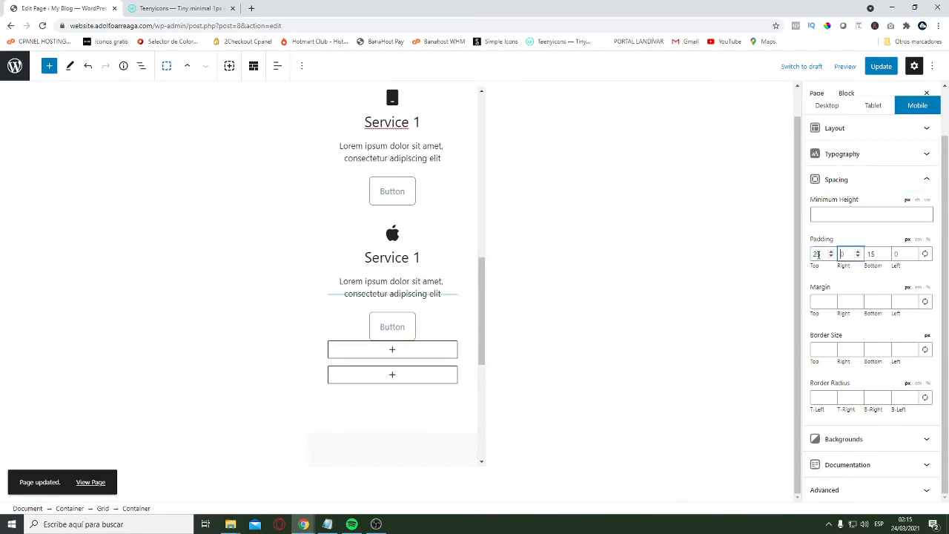
key(Tab)
key(Tab)
text(25)
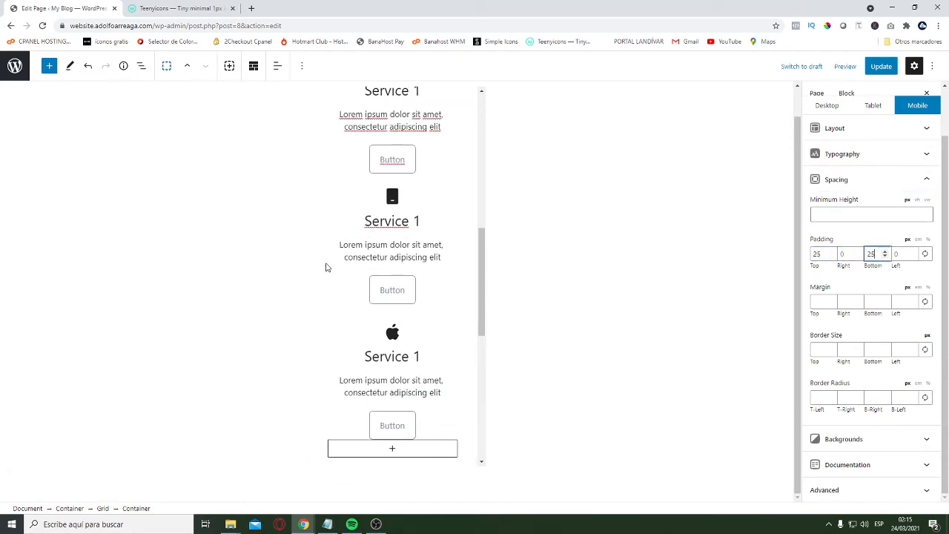
Set the mobile top and bottom padding of the second service column's container, with the tablet icon, to 25 px
click(327, 267)
click(322, 271)
click(358, 286)
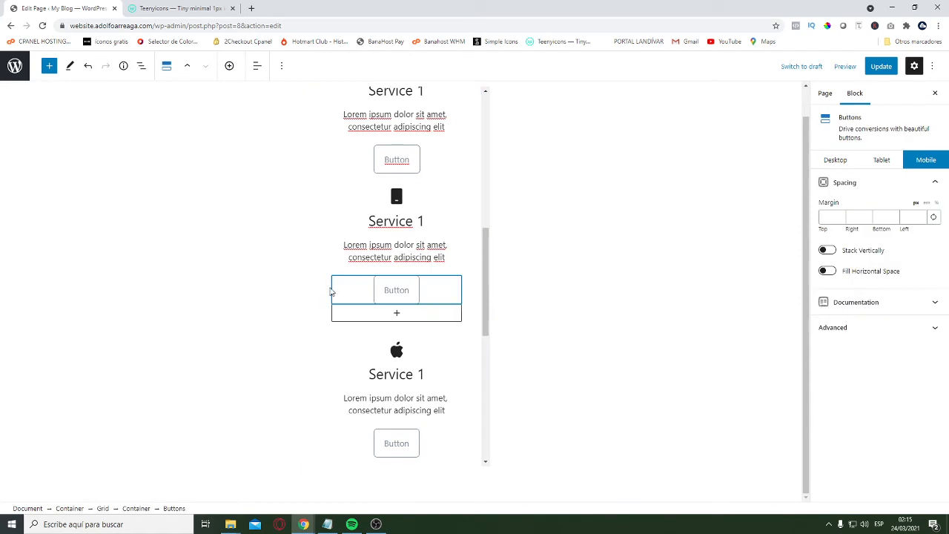
click(330, 281)
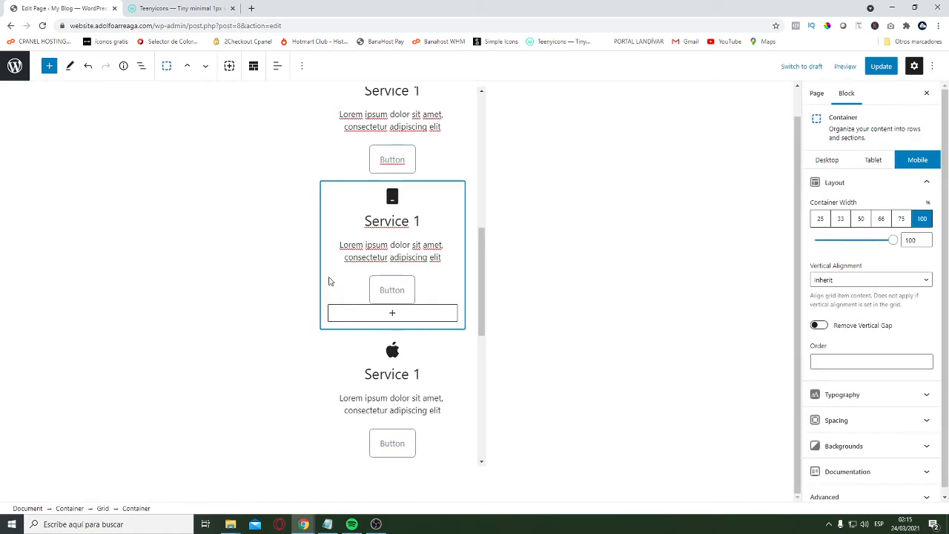
click(852, 183)
click(853, 233)
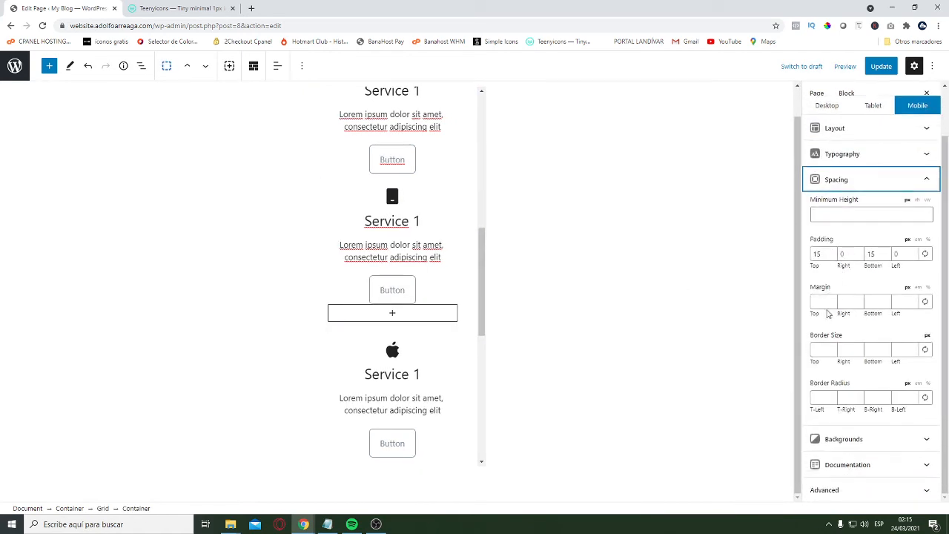
double_click(816, 254)
text(25)
key(Tab)
key(Tab)
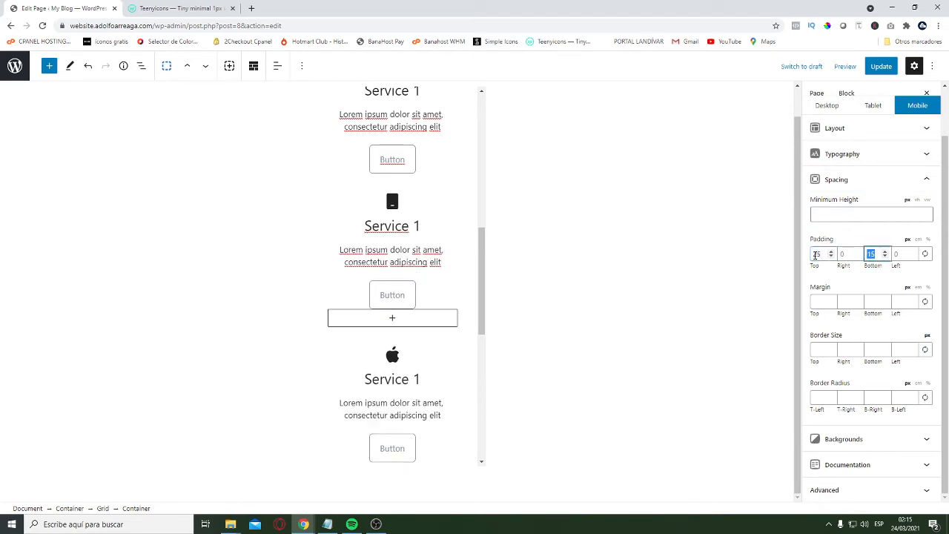
text(25)
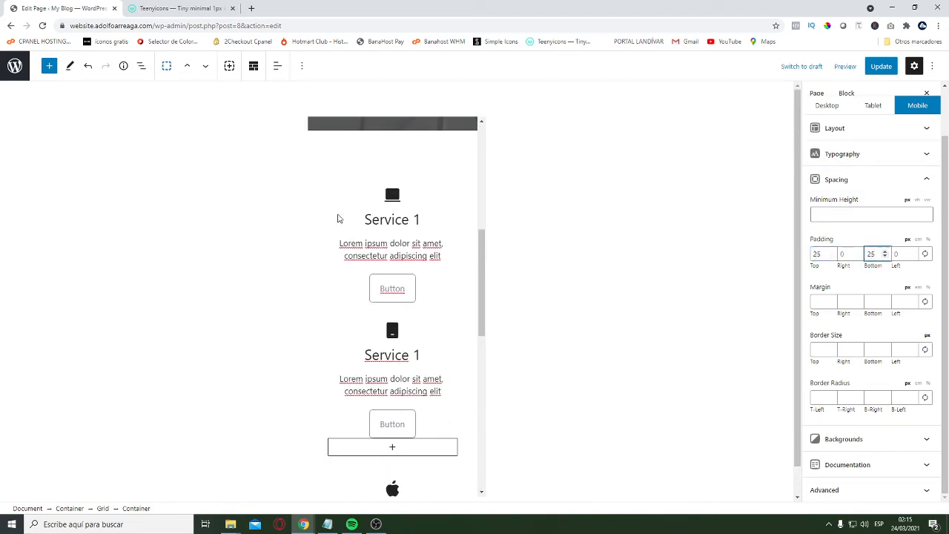
Set the first service column container's mobile top and bottom padding to 25 px, and return the editor to the desktop view
click(339, 223)
click(331, 239)
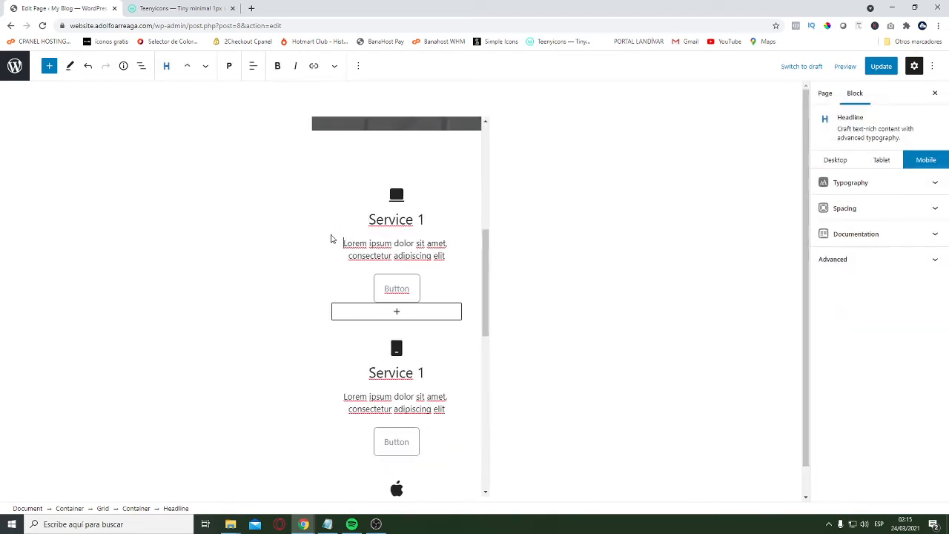
click(333, 293)
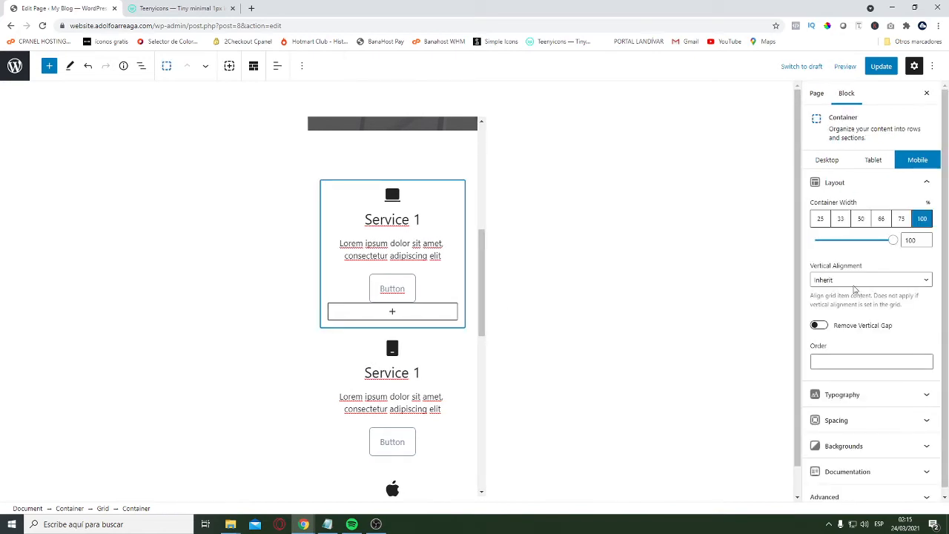
click(838, 182)
click(855, 234)
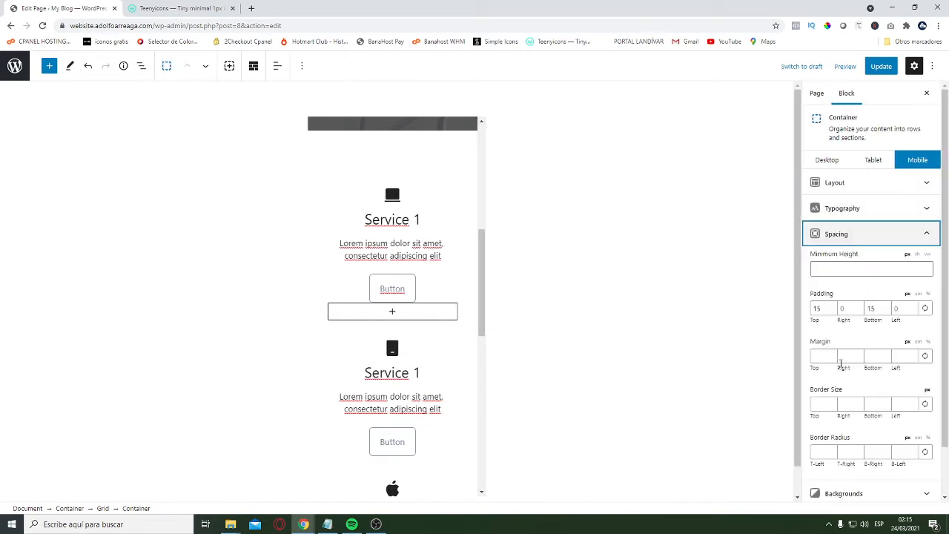
double_click(819, 309)
text(25)
key(Tab)
key(Tab)
text(25)
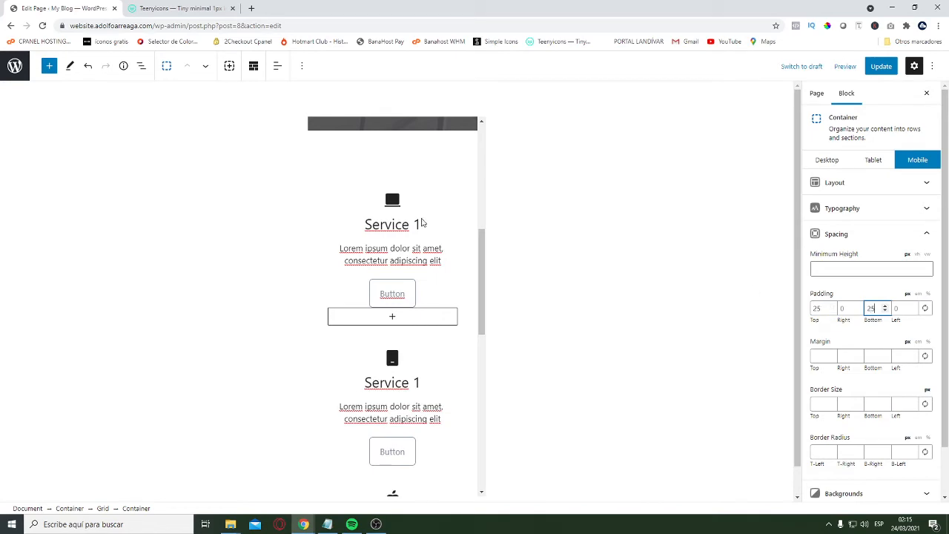
click(827, 159)
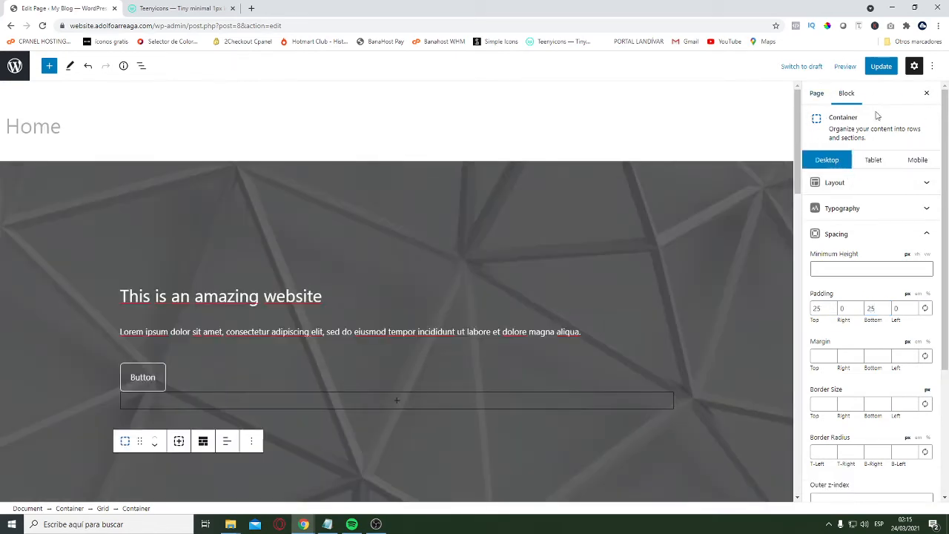
Update the page, and reload the narrow front-end window to check the mobile spacing of the service and About Us sections
click(881, 66)
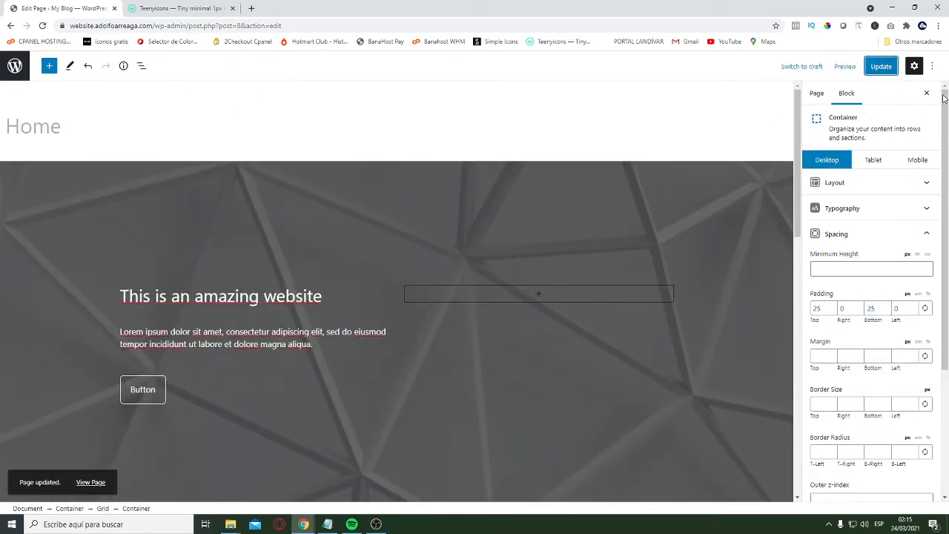
key(alt+Tab)
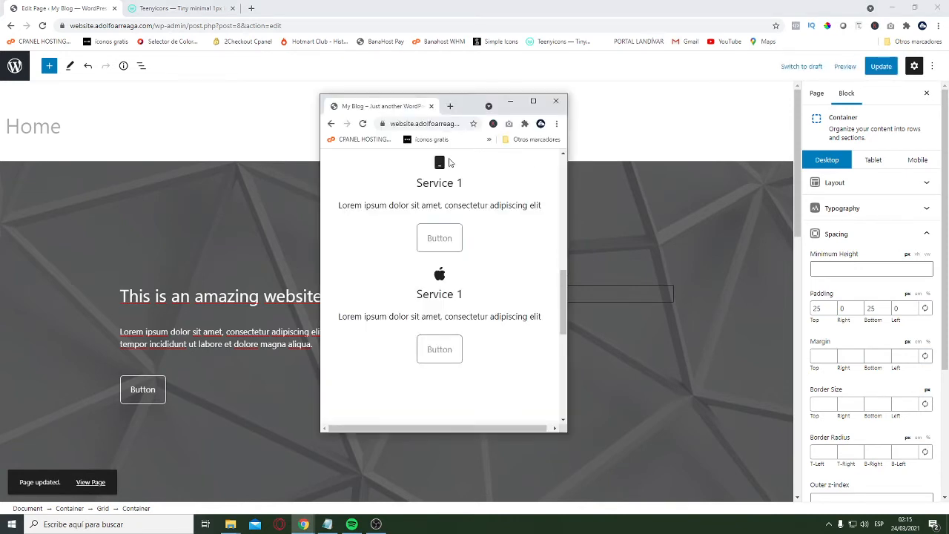
click(443, 124)
key(Return)
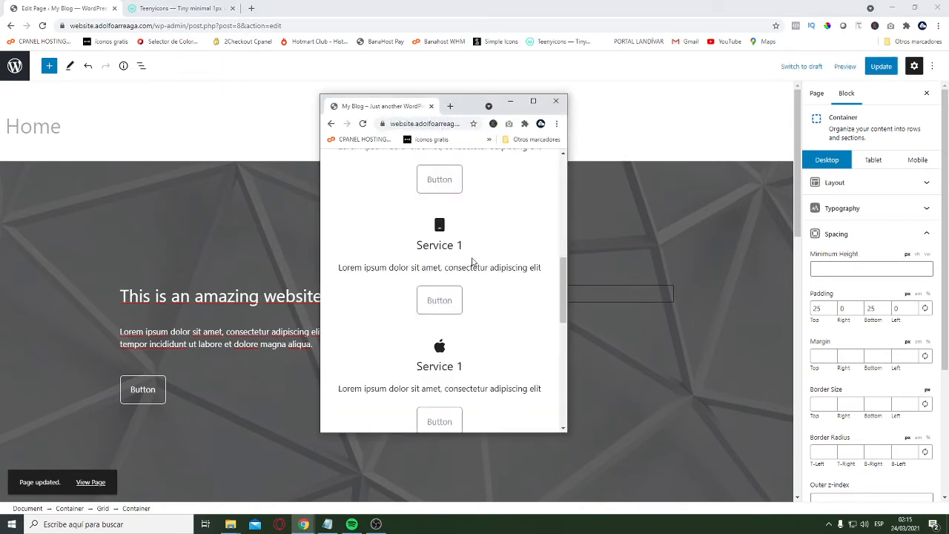
scroll(490, 264, up, 6)
scroll(494, 275, down, 14)
scroll(482, 295, up, 2)
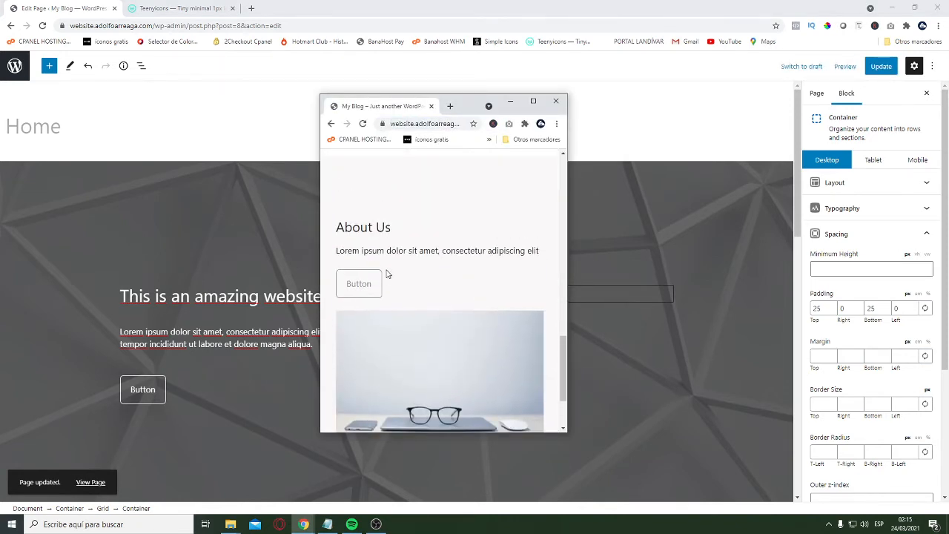
scroll(439, 235, down, 3)
scroll(473, 290, up, 8)
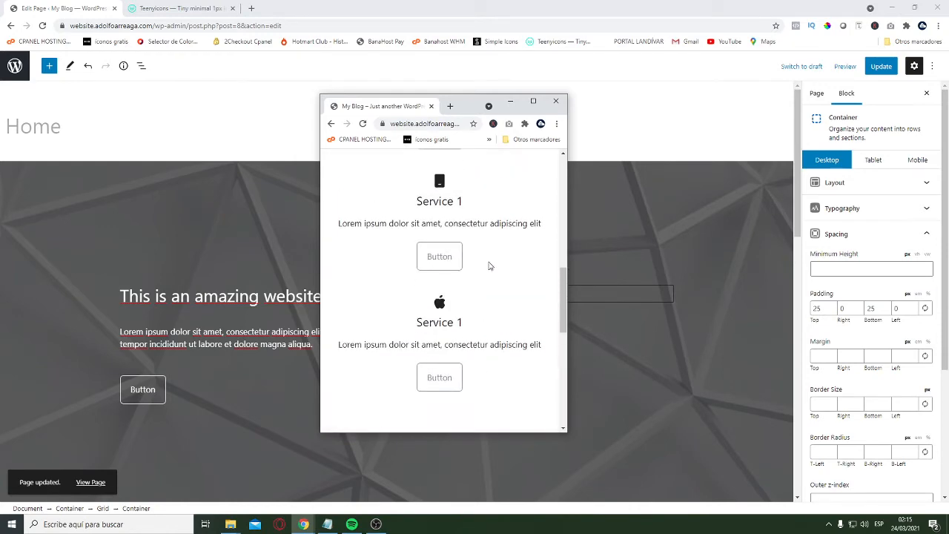
scroll(479, 264, down, 8)
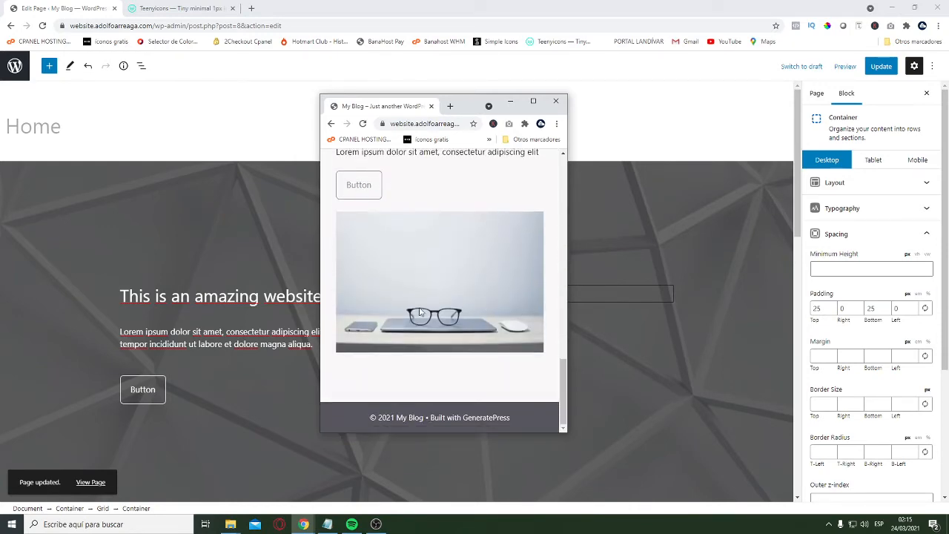
Return to the page editor and look over the hero, services and About Us sections in the desktop view
click(158, 242)
scroll(476, 337, down, 10)
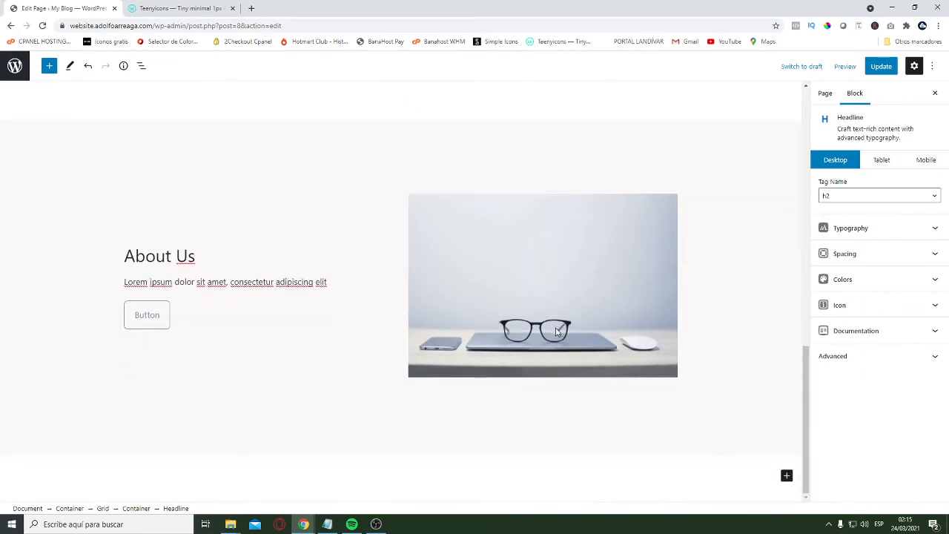
scroll(436, 312, up, 10)
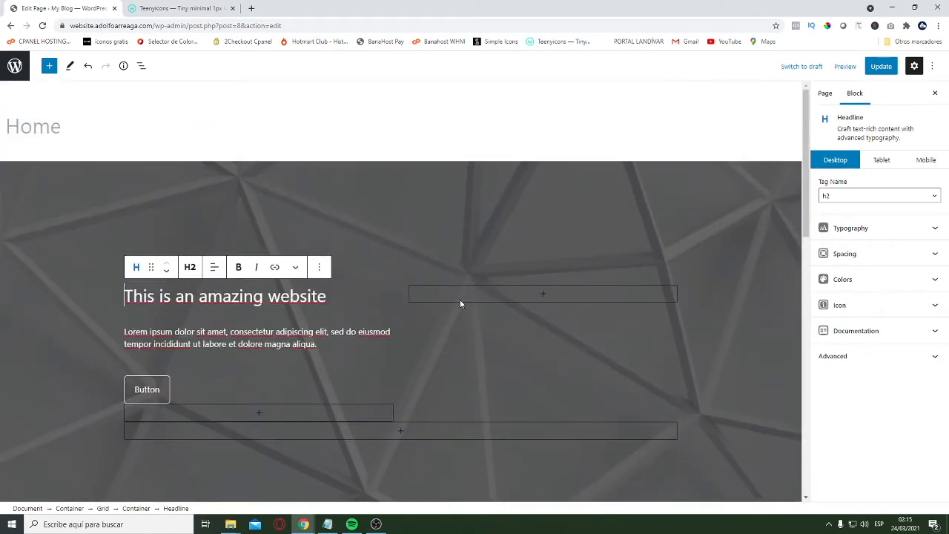
scroll(462, 303, down, 5)
scroll(462, 309, down, 5)
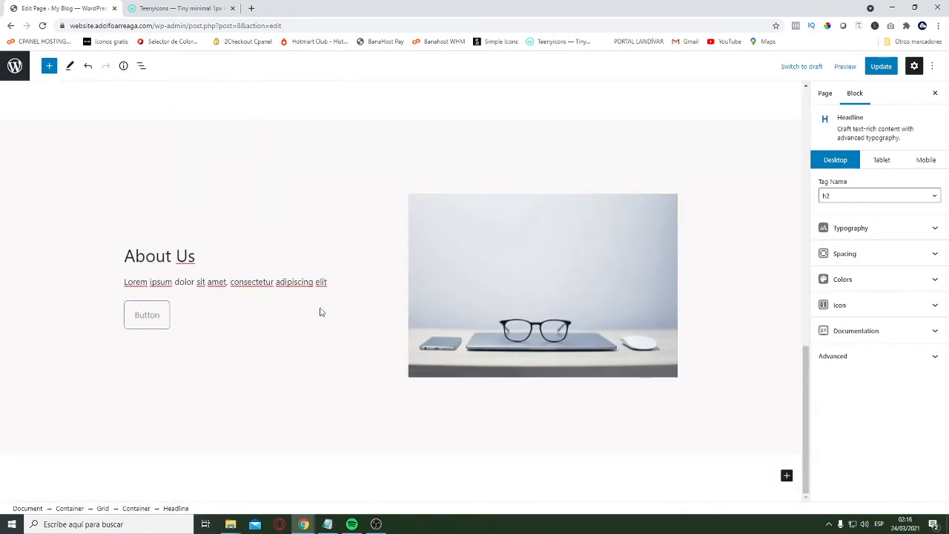
scroll(320, 312, up, 10)
scroll(374, 264, down, 5)
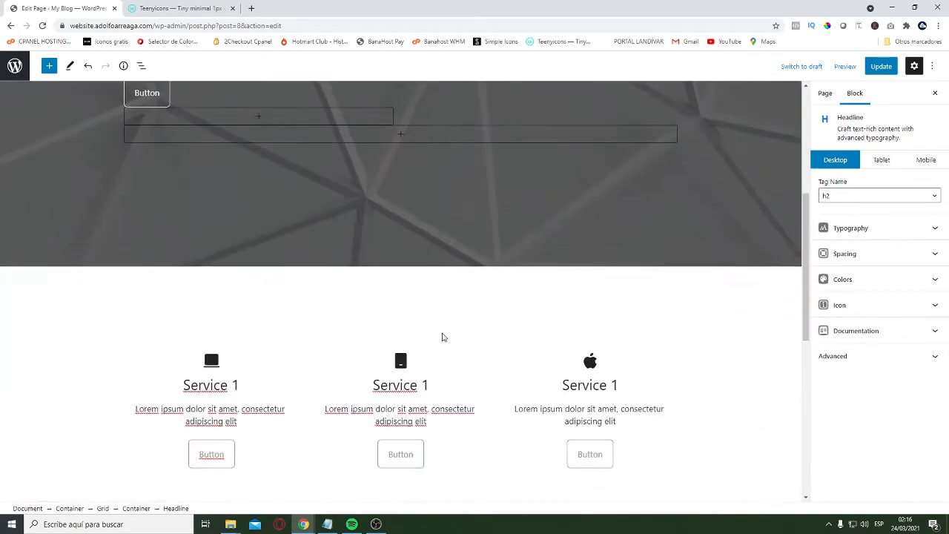
scroll(442, 337, down, 5)
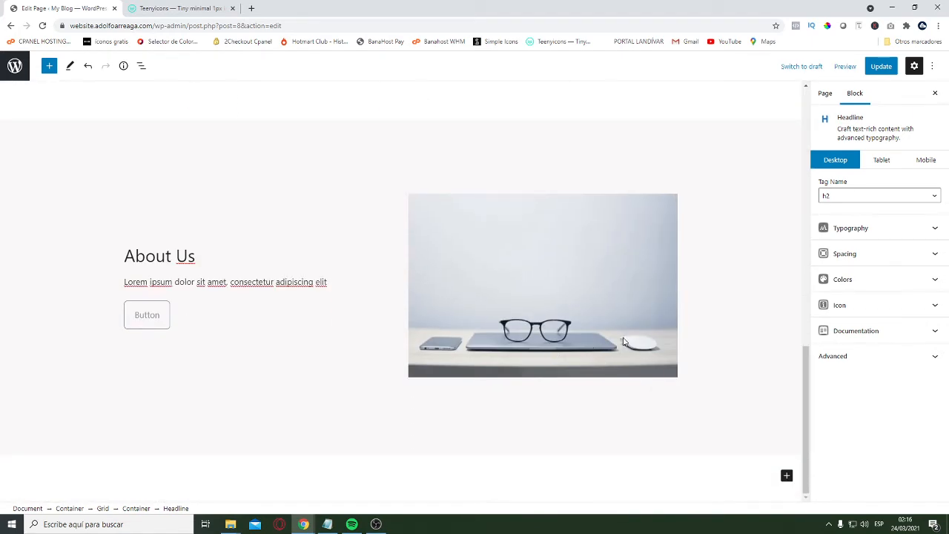
scroll(482, 296, up, 2)
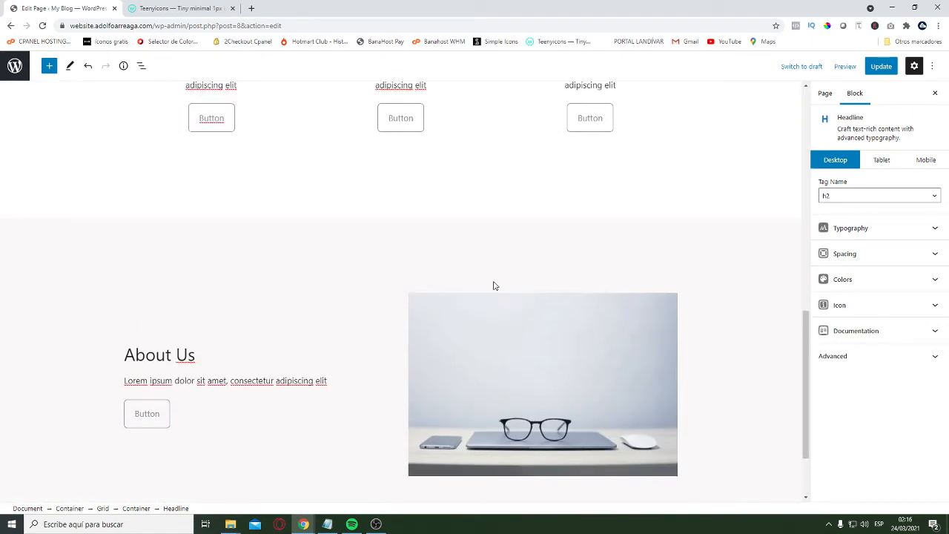
scroll(600, 322, up, 10)
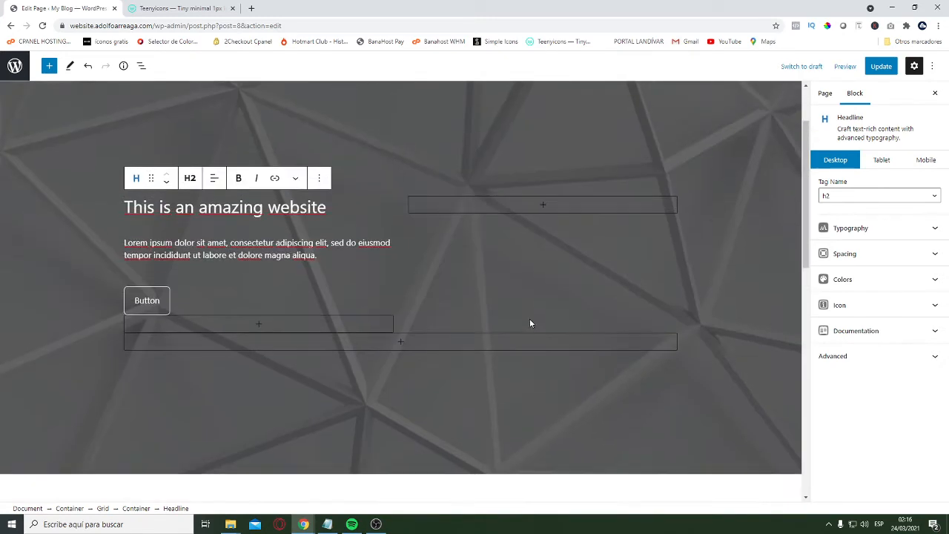
scroll(529, 318, down, 10)
scroll(582, 410, down, 2)
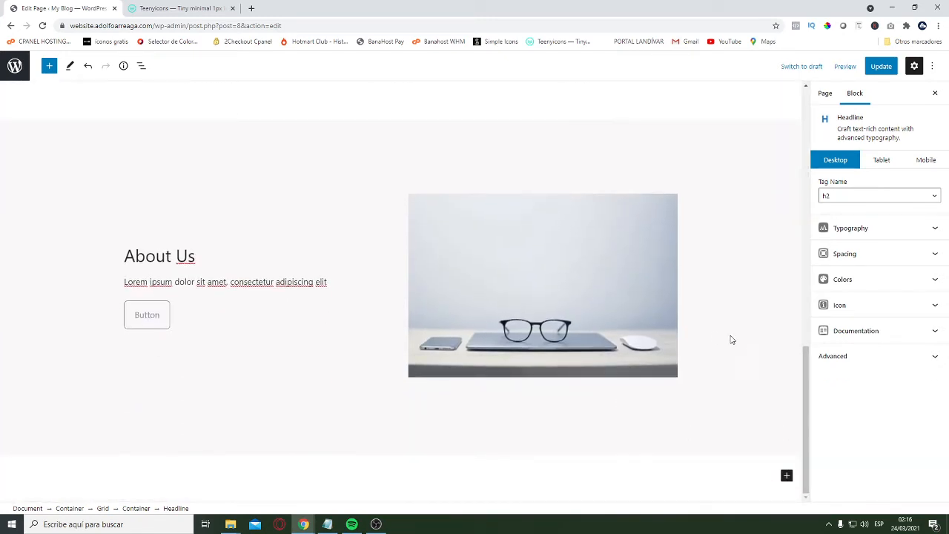
Duplicate the full-width About Us container and select the copy below it
click(787, 477)
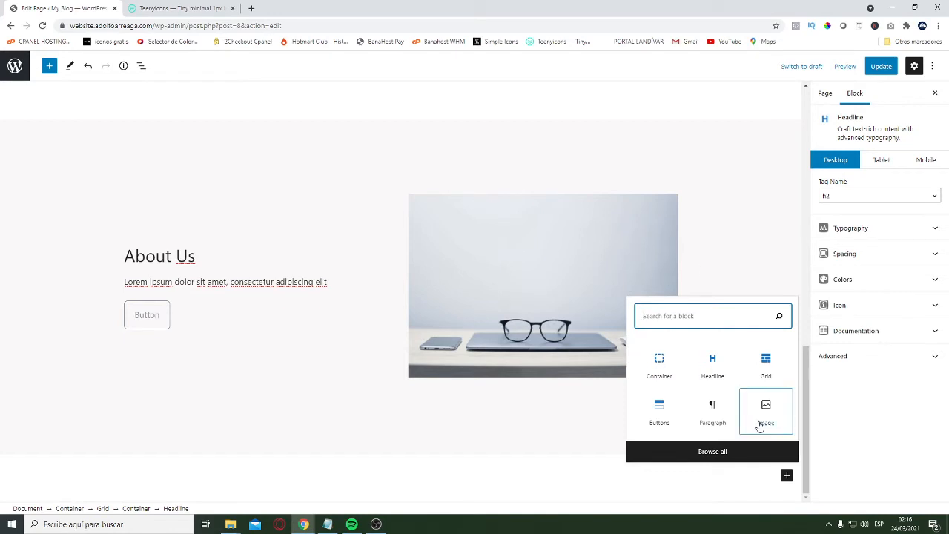
click(53, 154)
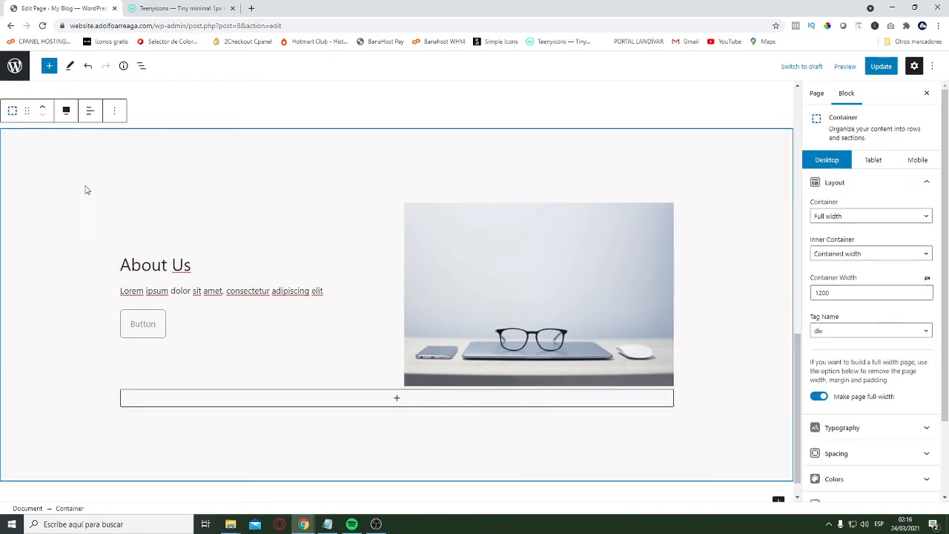
click(114, 112)
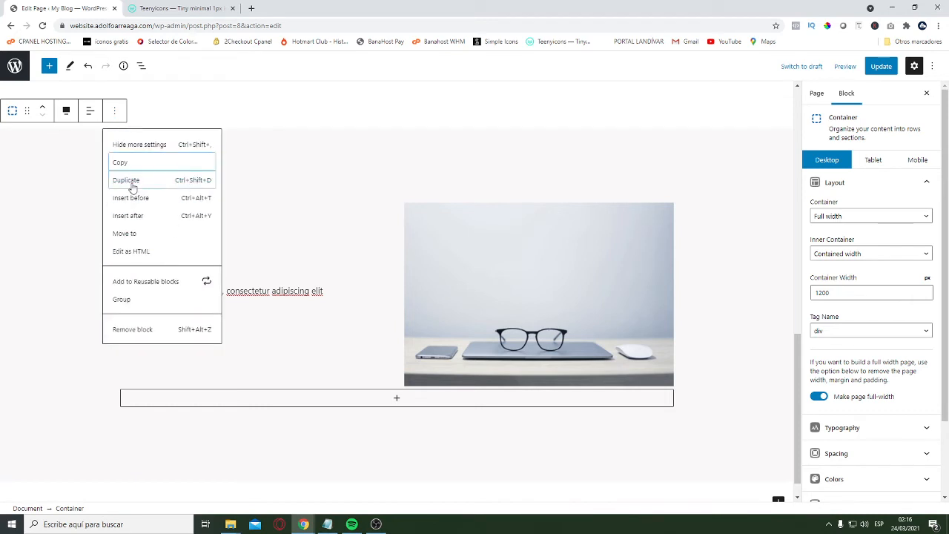
click(129, 183)
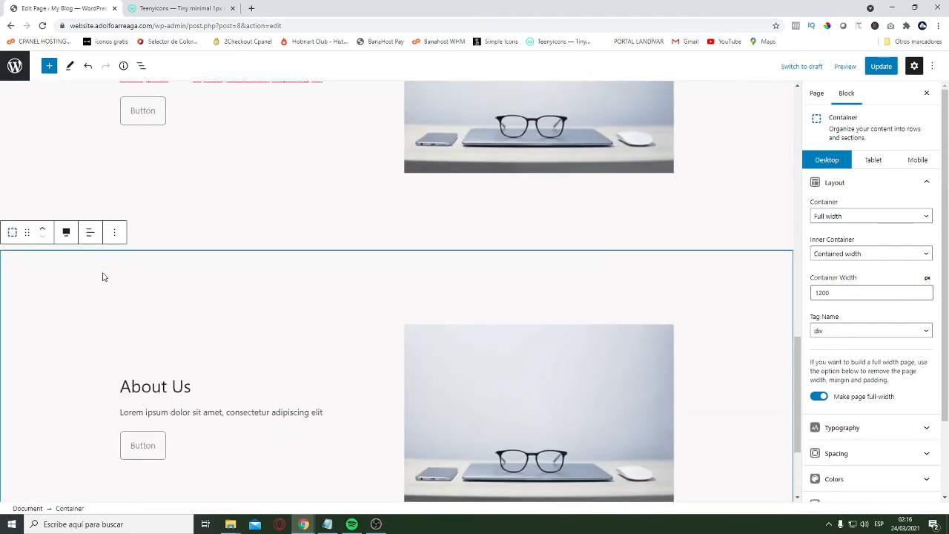
click(101, 281)
click(91, 298)
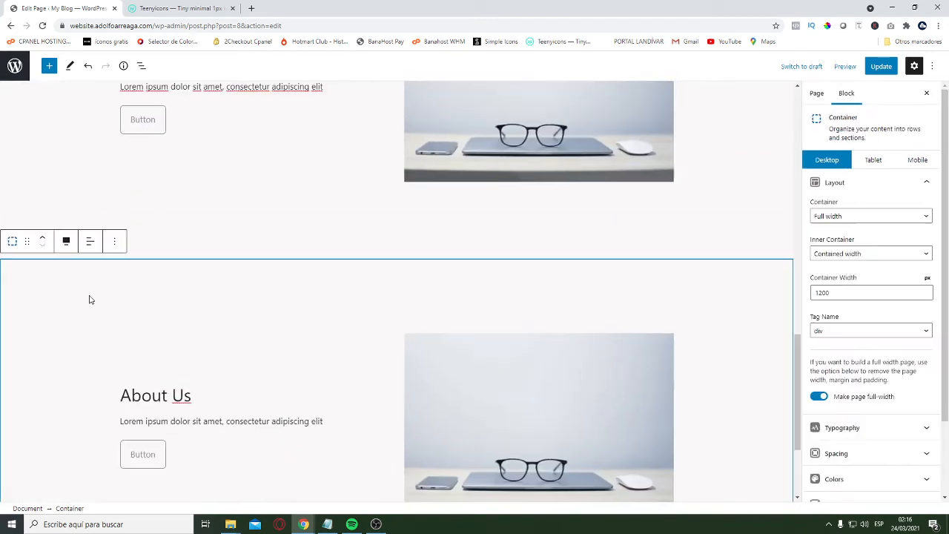
Examine the color, spacing and layout settings of the duplicated About Us container
scroll(911, 364, down, 2)
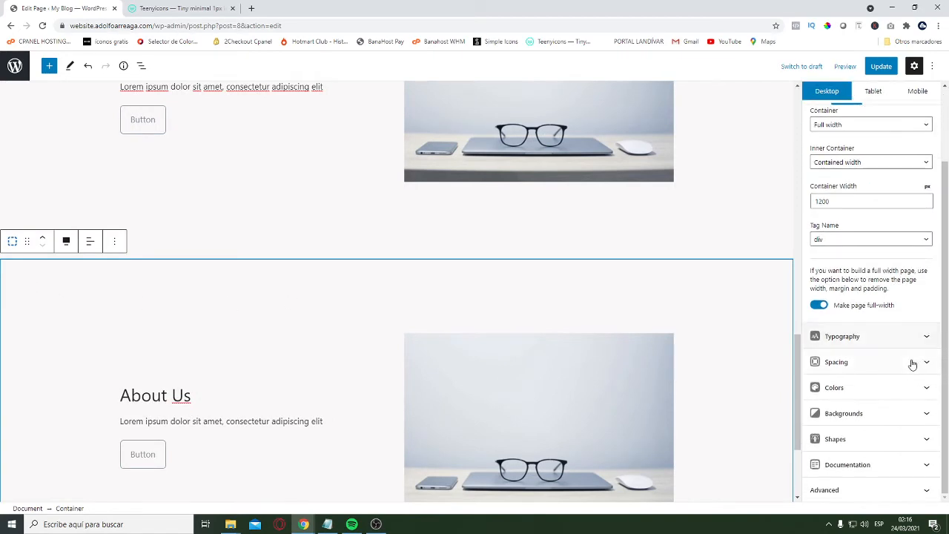
click(868, 388)
scroll(926, 284, down, 2)
click(926, 284)
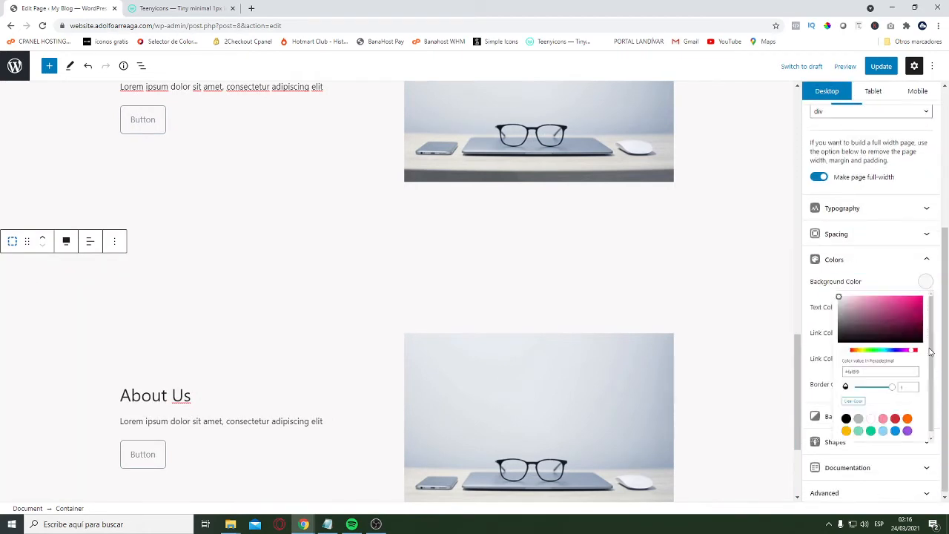
click(844, 232)
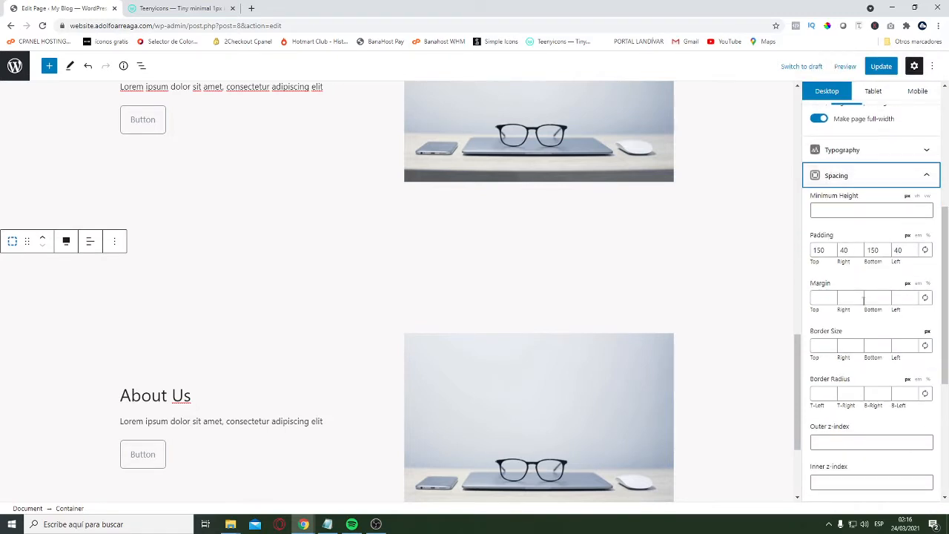
scroll(186, 324, down, 2)
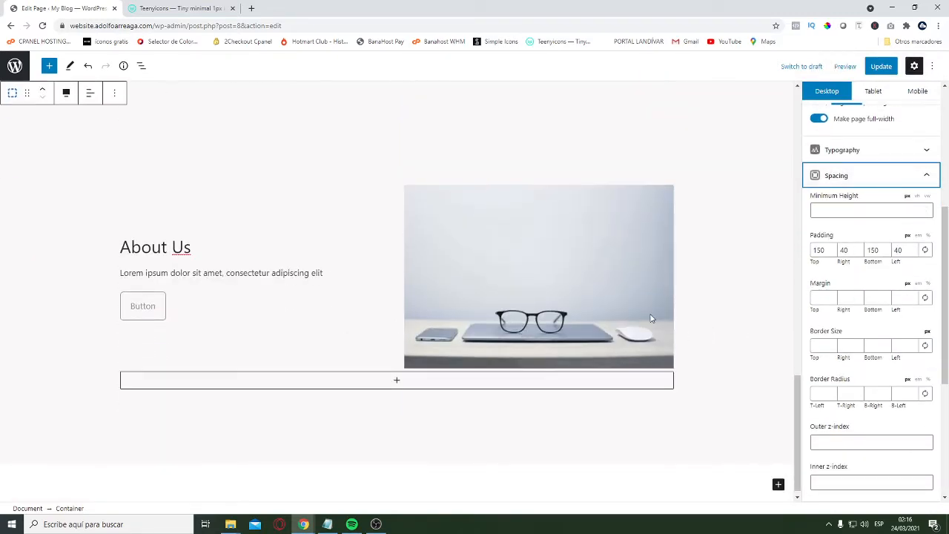
scroll(909, 229, up, 5)
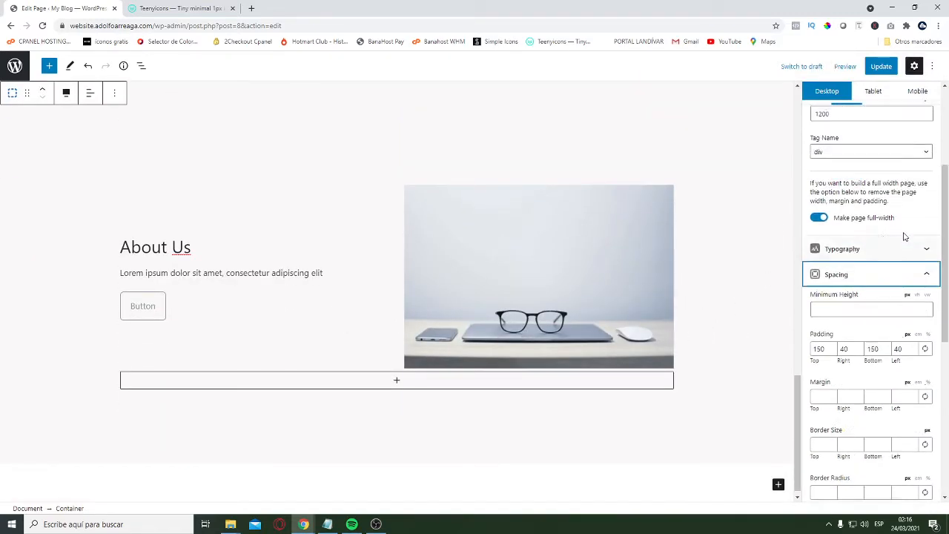
click(882, 186)
click(918, 230)
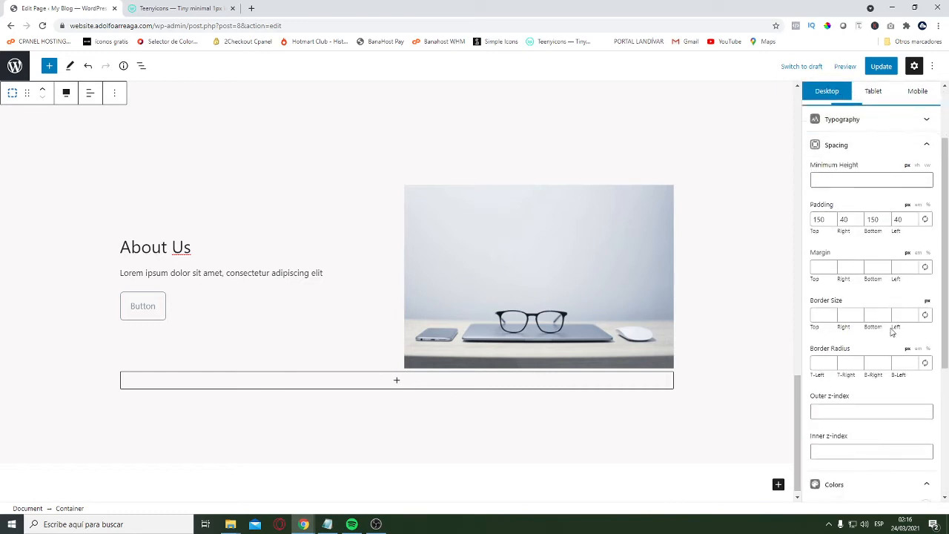
scroll(303, 241, up, 1)
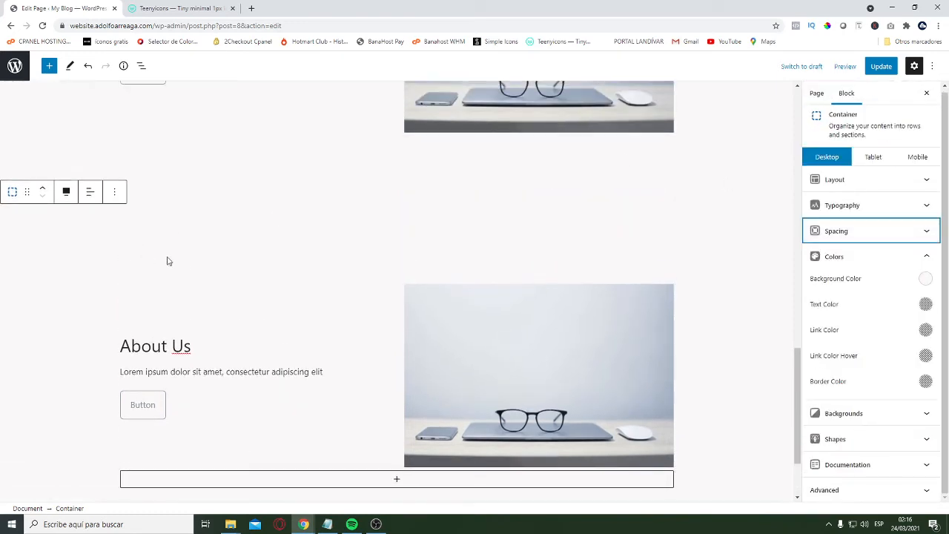
Set the duplicated container's background color to white, #ffffff
click(925, 280)
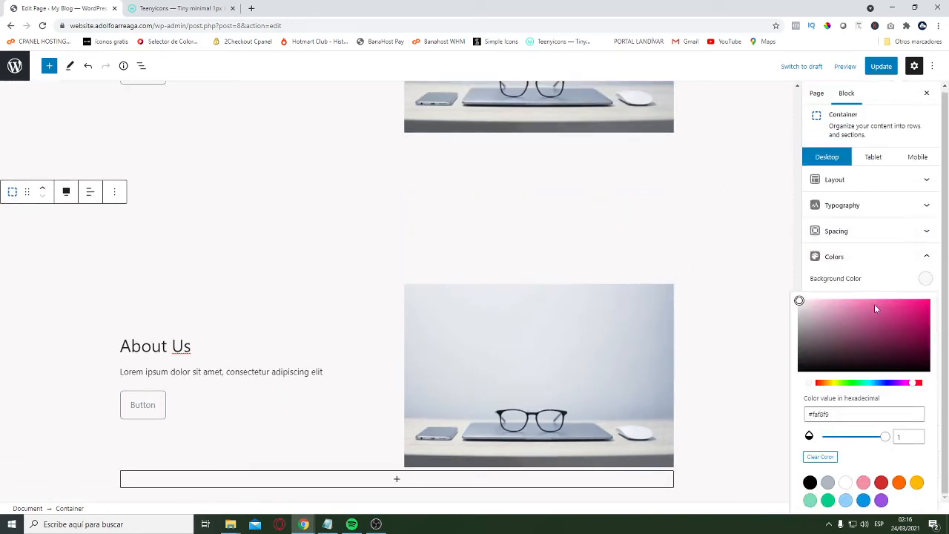
triple_click(836, 414)
text(#fff)
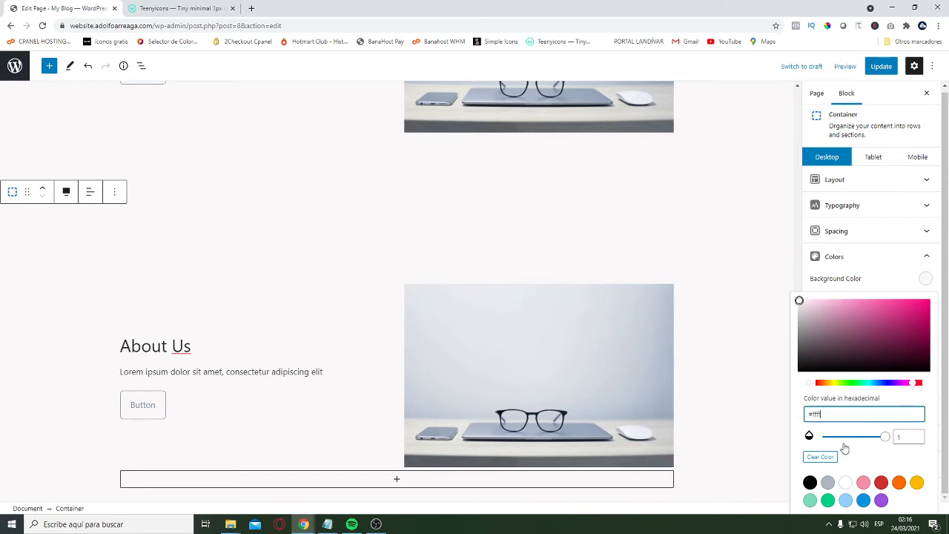
text(fff)
click(860, 279)
Replace the headline text in the duplicated section with "Contact Us"
scroll(145, 264, down, 2)
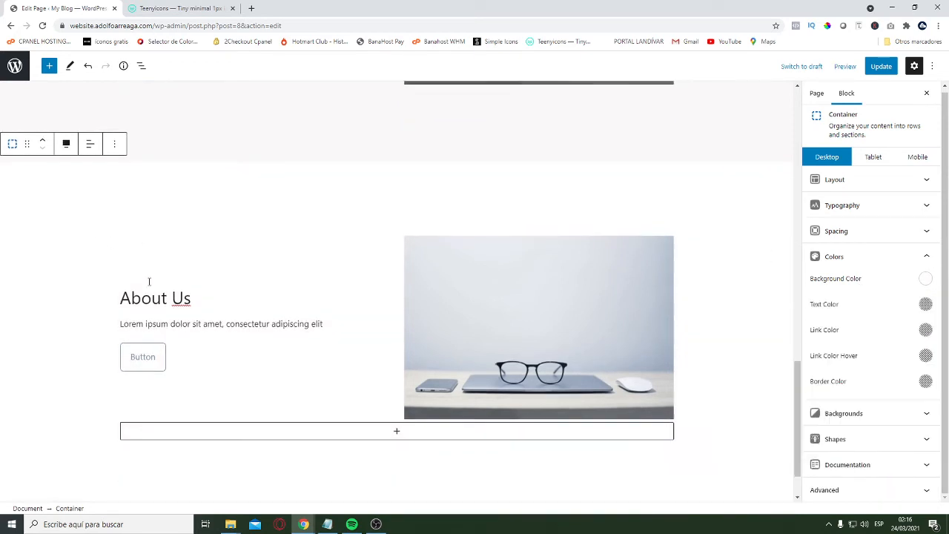
triple_click(167, 239)
text(C)
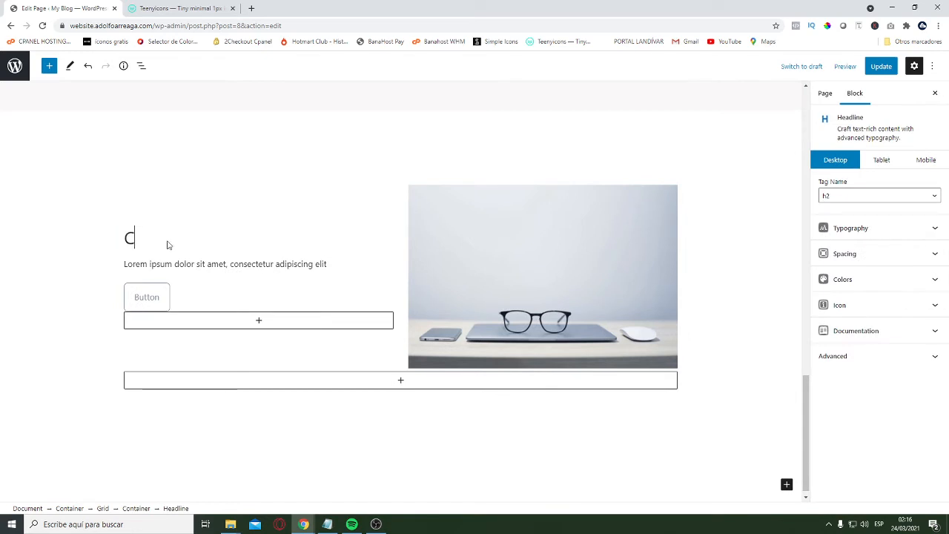
text(ontact U)
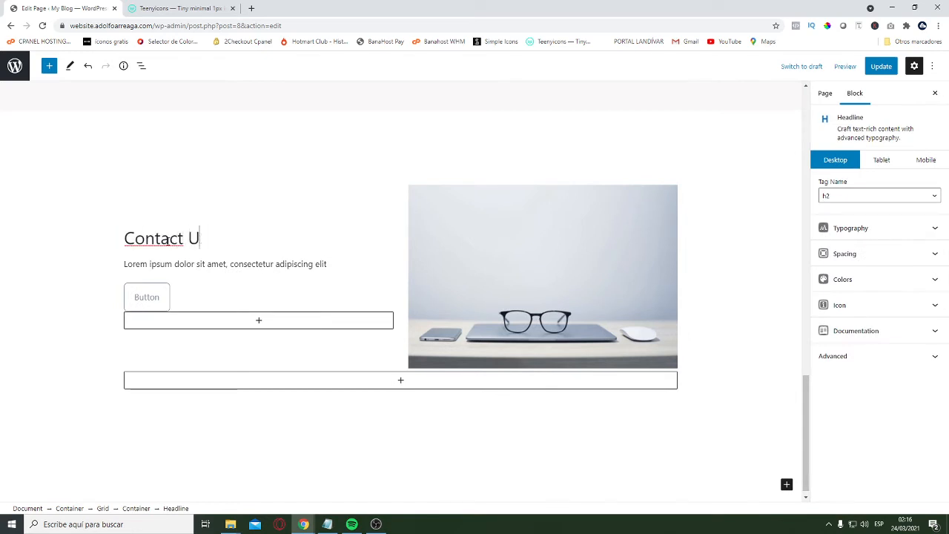
text(s)
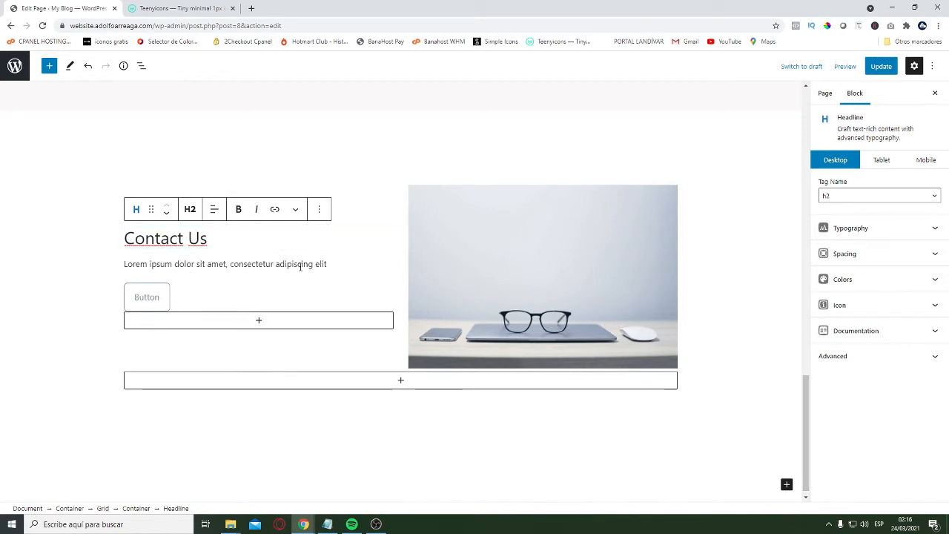
Remove the glasses-and-laptop image block from the second column of the Contact Us section
scroll(297, 210, up, 3)
scroll(322, 257, down, 1)
scroll(323, 257, down, 2)
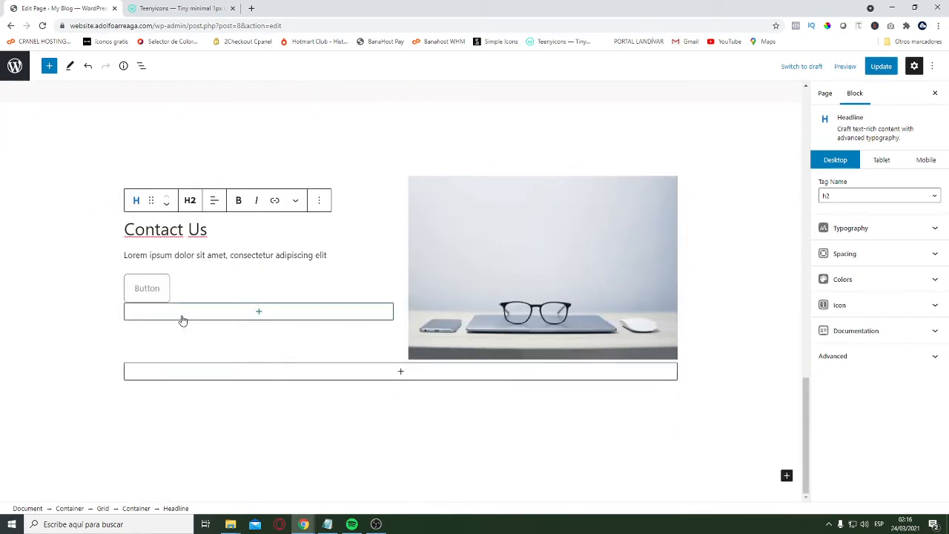
click(196, 291)
click(493, 236)
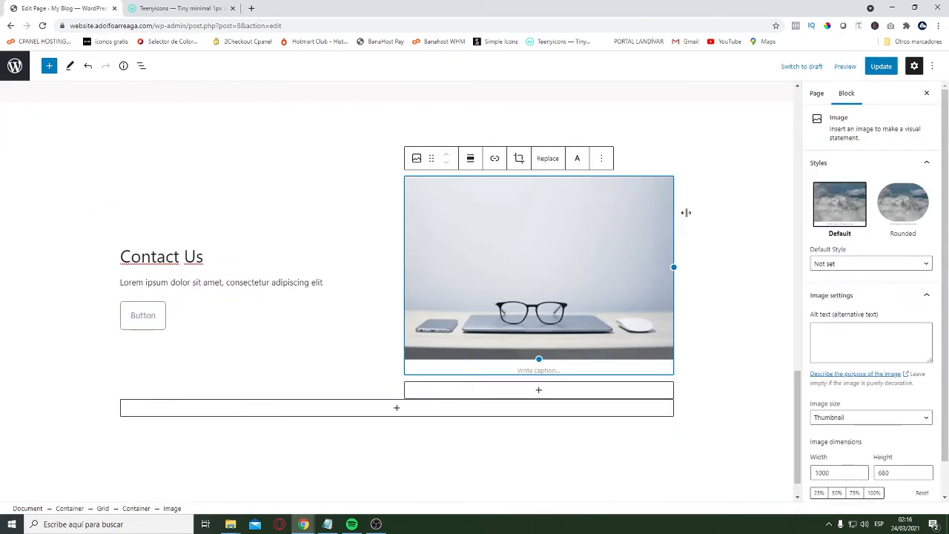
click(601, 159)
click(619, 377)
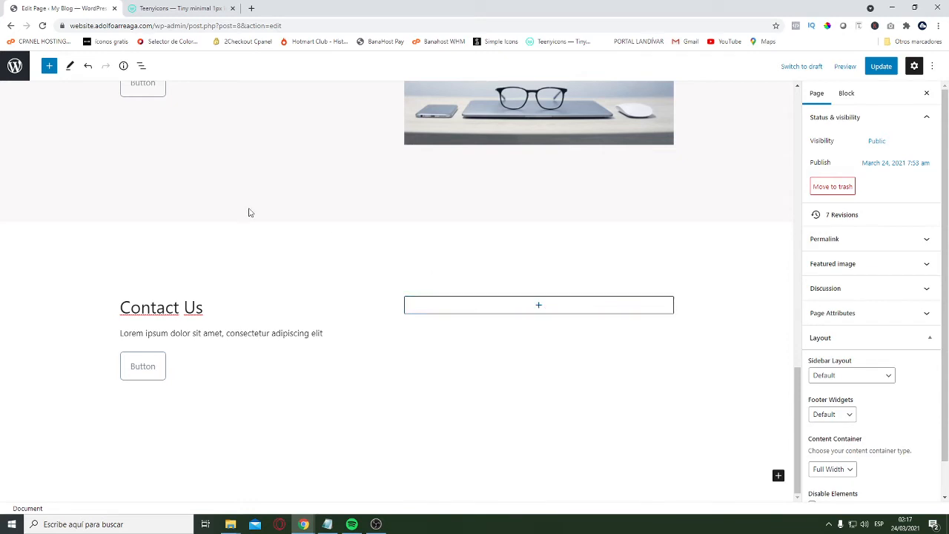
Update the edited page and open the website's front page in a new browser tab
click(879, 66)
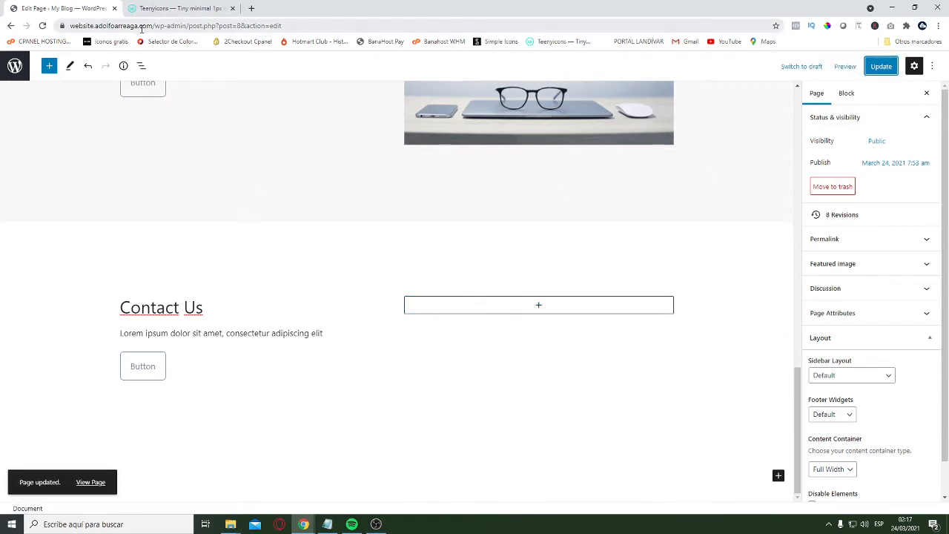
click(284, 23)
key(ctrl+c)
key(ctrl+t)
key(ctrl+v)
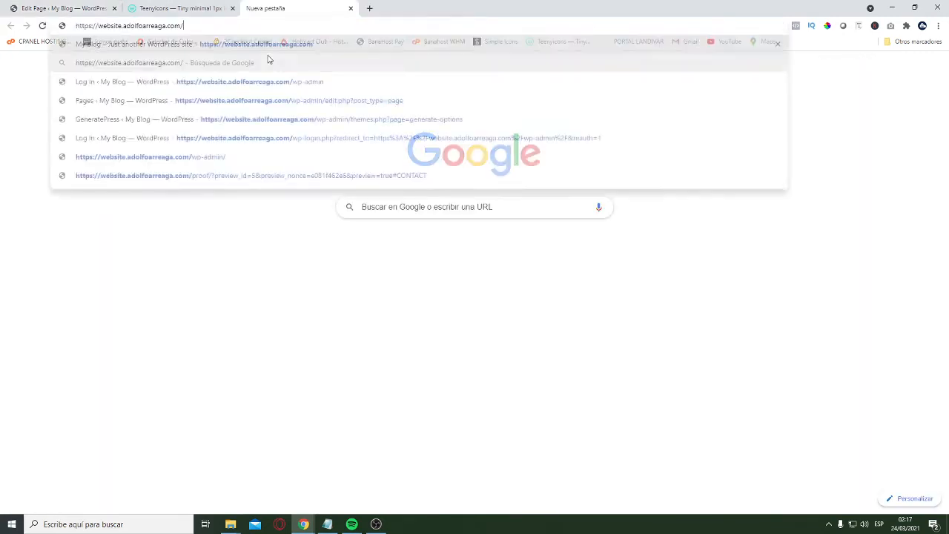
key(Return)
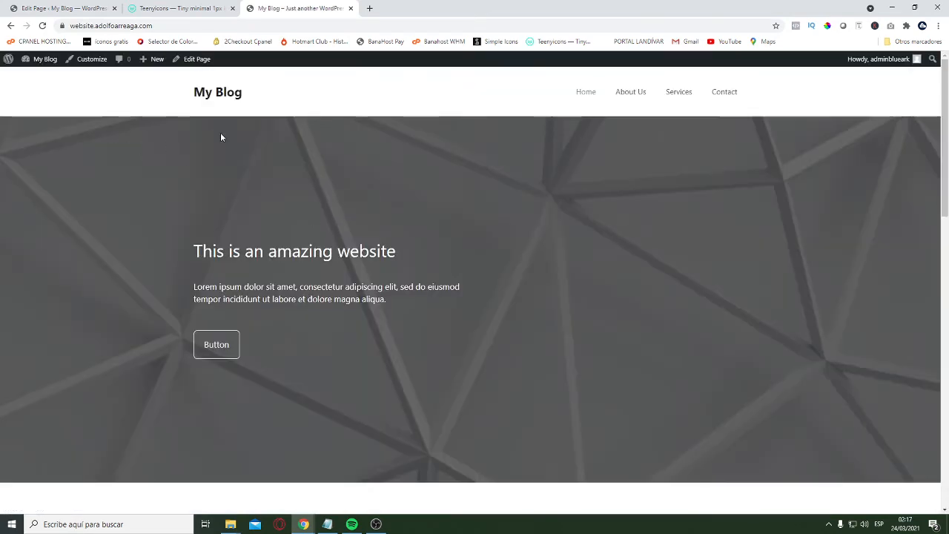
Open Contact form 1 for editing from the Contact Forms list in the WordPress dashboard
mouse_move(9, 58)
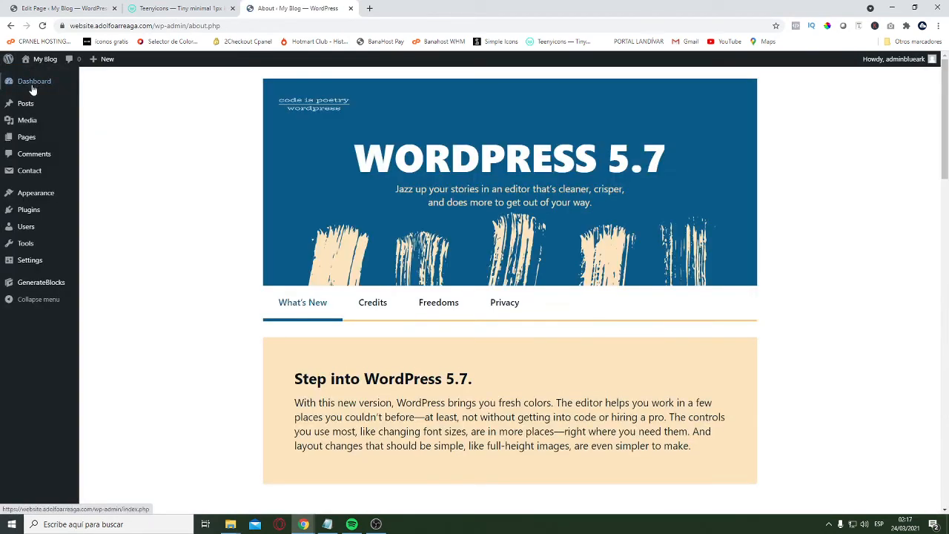
click(33, 178)
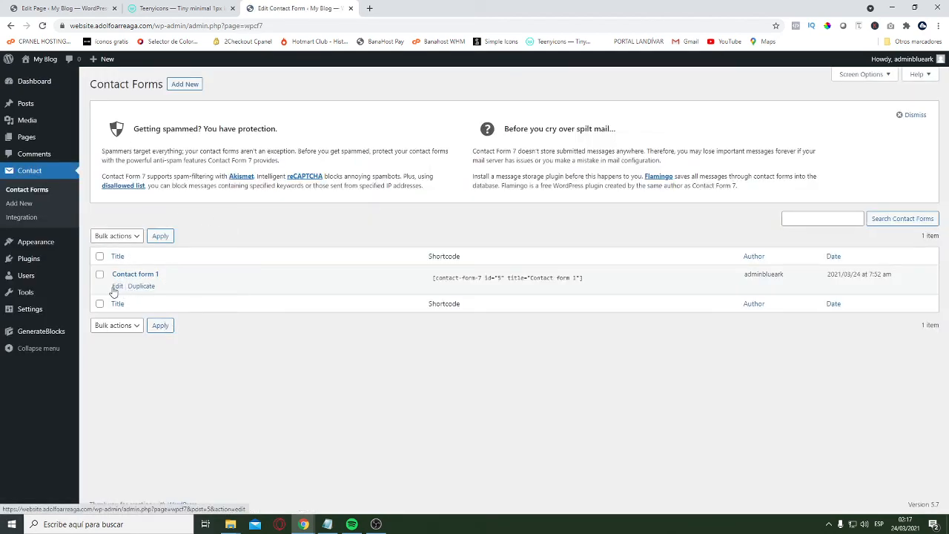
click(117, 286)
scroll(205, 254, down, 2)
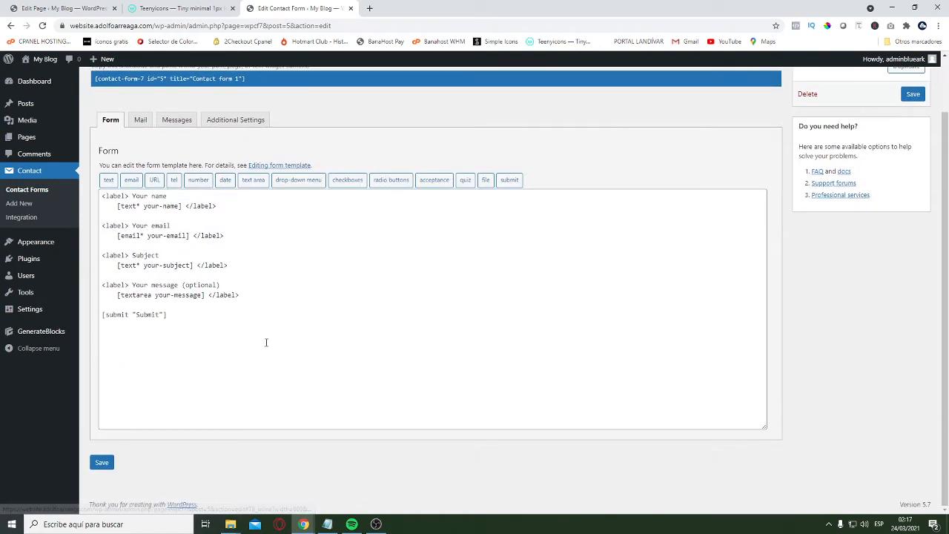
Switch to Notepad and select the Contact Form 7 markup from the your-name field through the "Send" submit line, without its heading
click(327, 524)
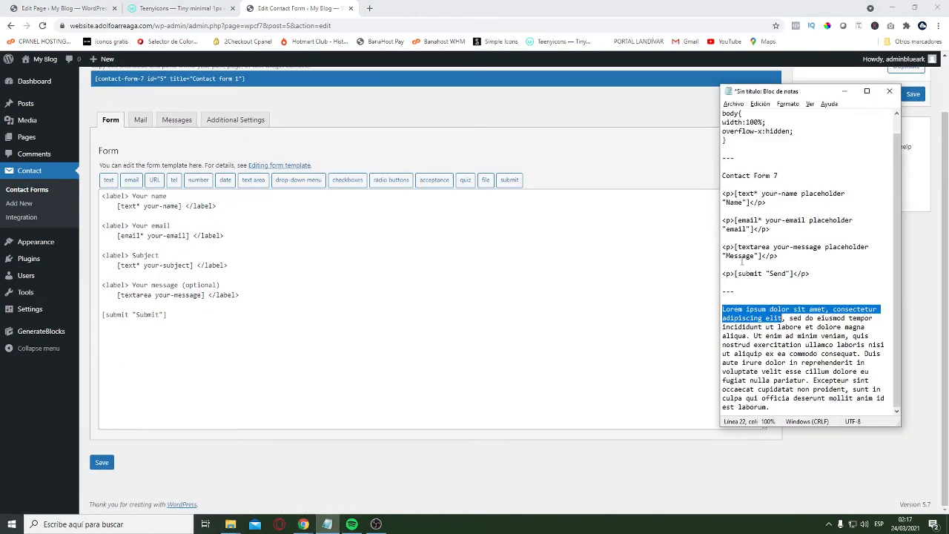
scroll(788, 297, up, 1)
drag(814, 296, 694, 198)
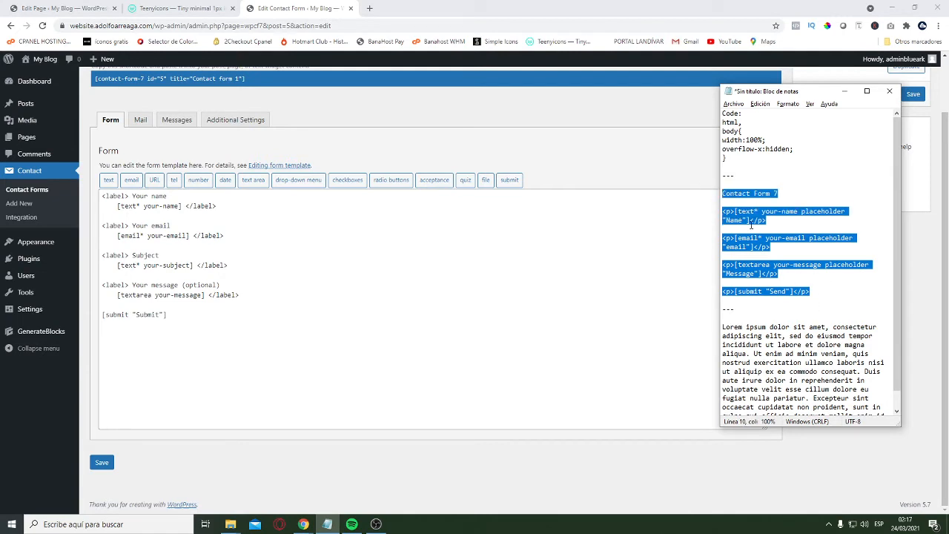
drag(810, 292, 712, 215)
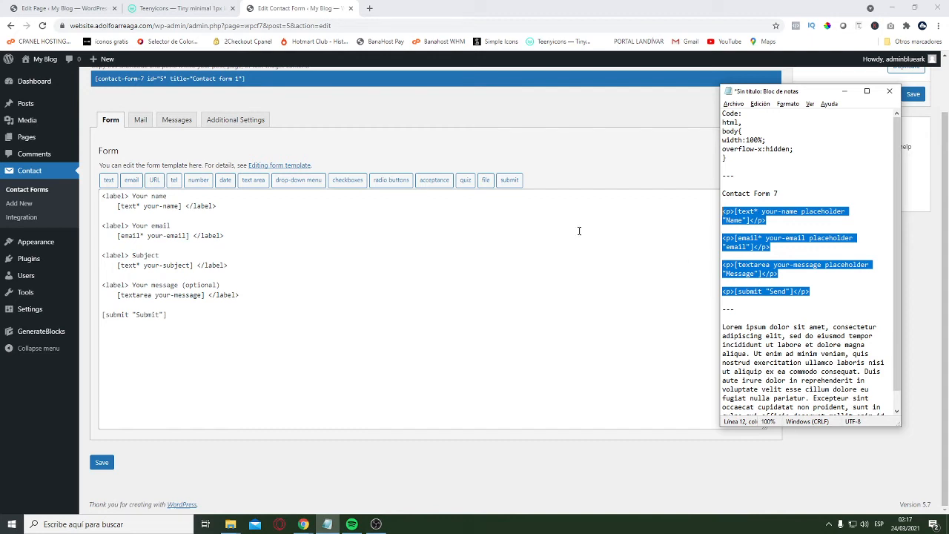
Replace the whole form template of Contact form 1 with the copied name, email, message and "Send" markup
click(200, 311)
key(ctrl+a)
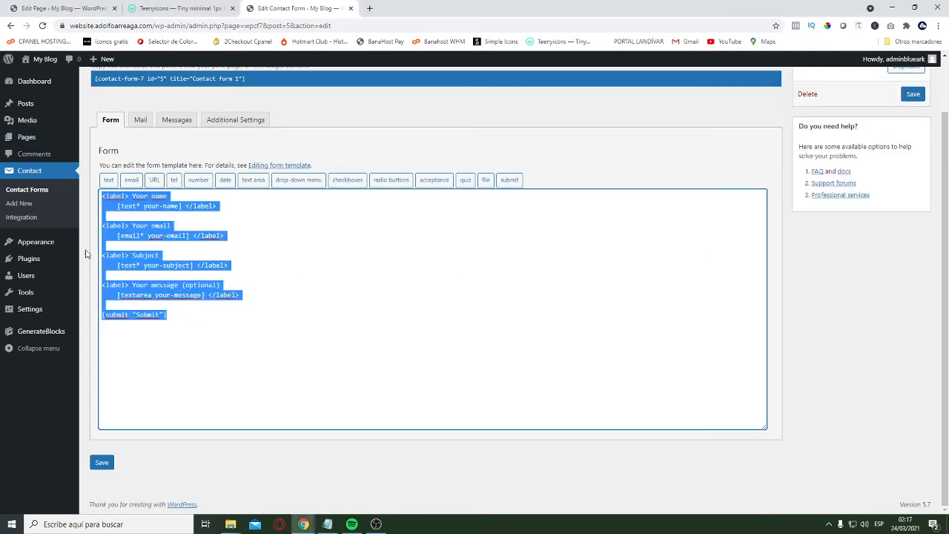
text(<p>[text* your-name placeholder "Name"]</p>  <p>[email* your-email placeholder "email"]</p>  <p>[textarea your-message placeholder "Message"]</p>  <p>[submit "Send"]</p>)
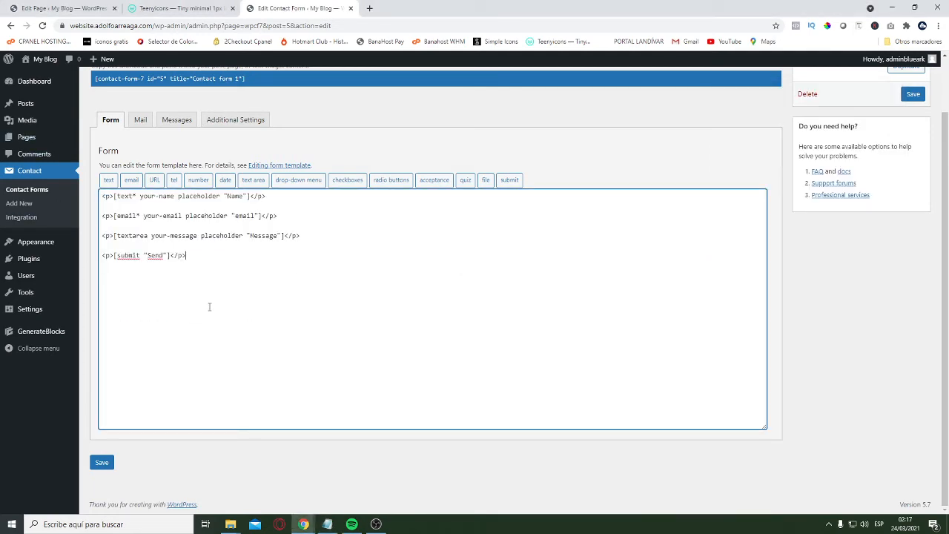
Look through the contact form's messages, additional settings and mail template
click(175, 121)
scroll(273, 209, down, 2)
scroll(271, 197, up, 3)
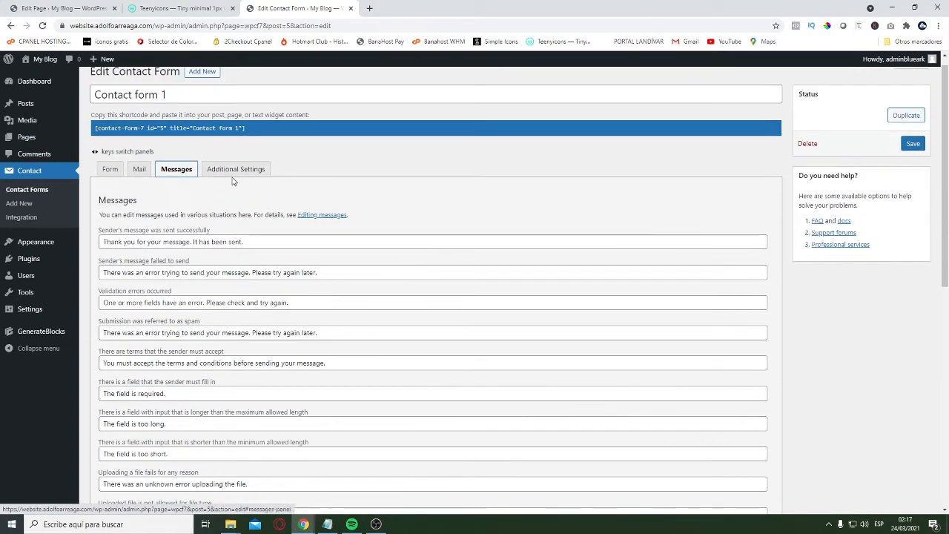
click(235, 182)
click(139, 183)
scroll(353, 297, down, 2)
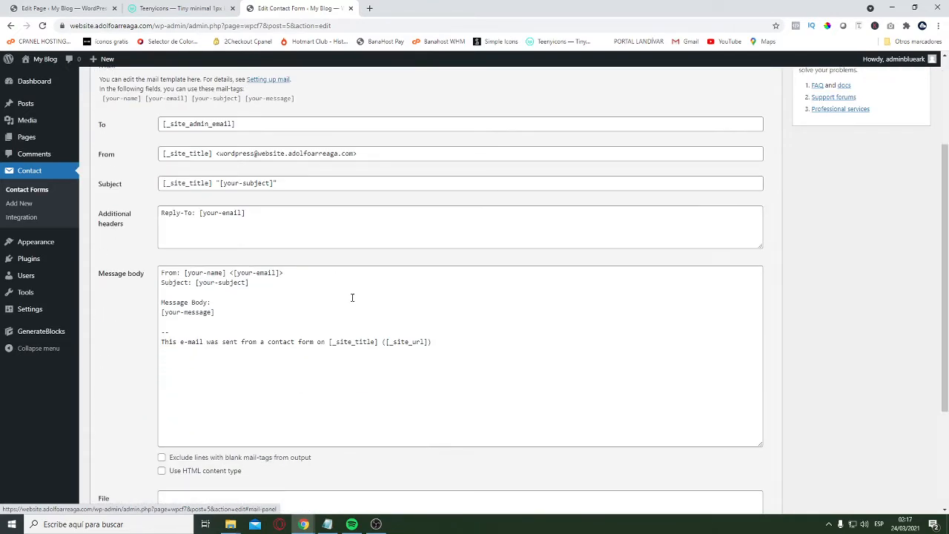
scroll(108, 162, up, 2)
scroll(127, 213, down, 1)
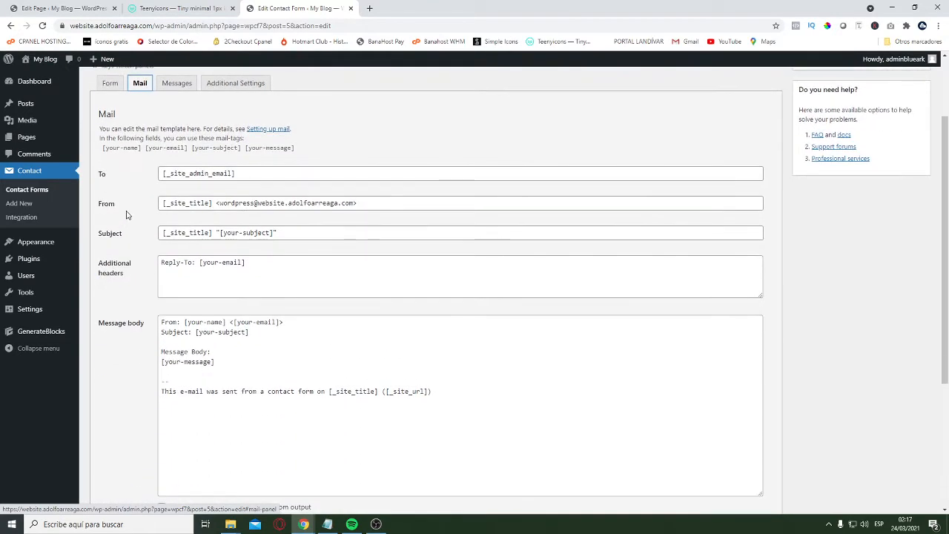
scroll(267, 252, up, 2)
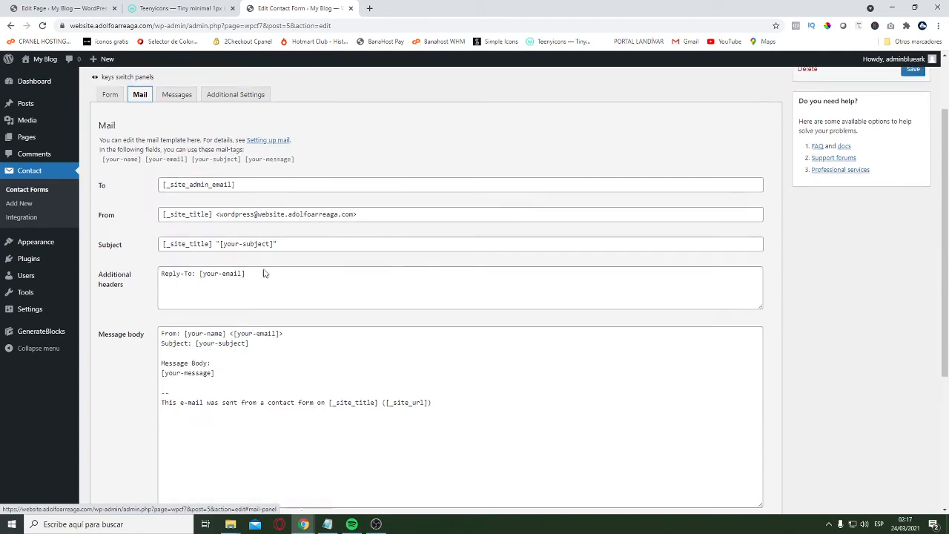
scroll(276, 248, down, 2)
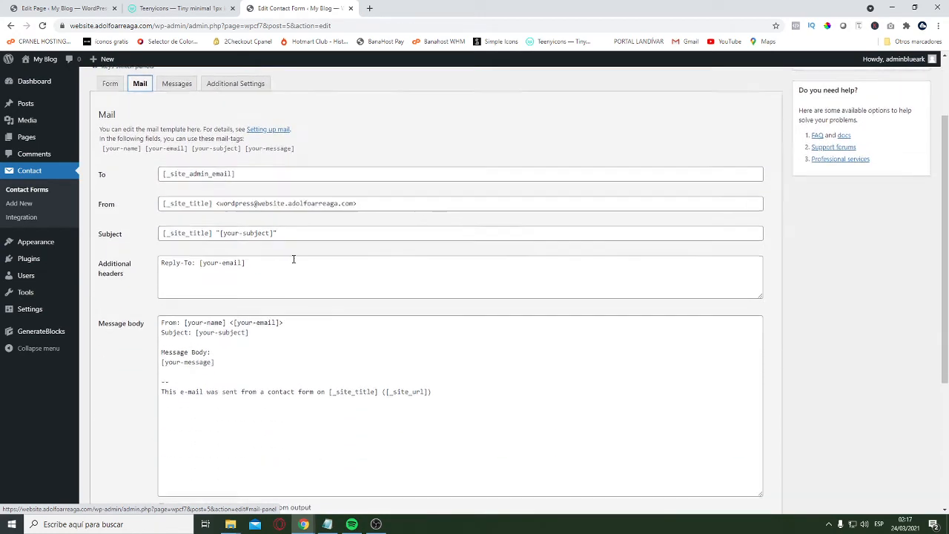
scroll(304, 252, up, 2)
scroll(239, 282, down, 2)
scroll(286, 287, up, 2)
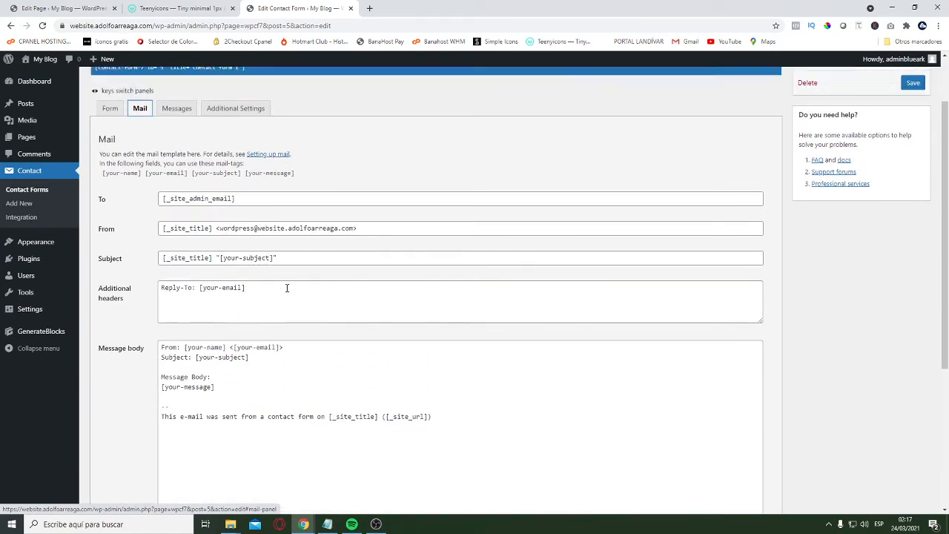
scroll(170, 256, down, 1)
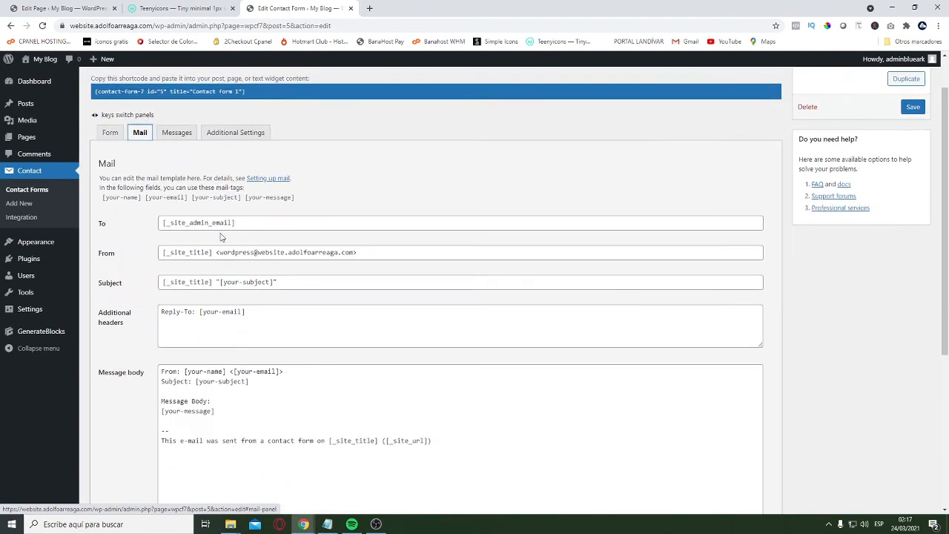
Examine the recipient and sender fields of the contact form's mail template
drag(246, 226, 141, 213)
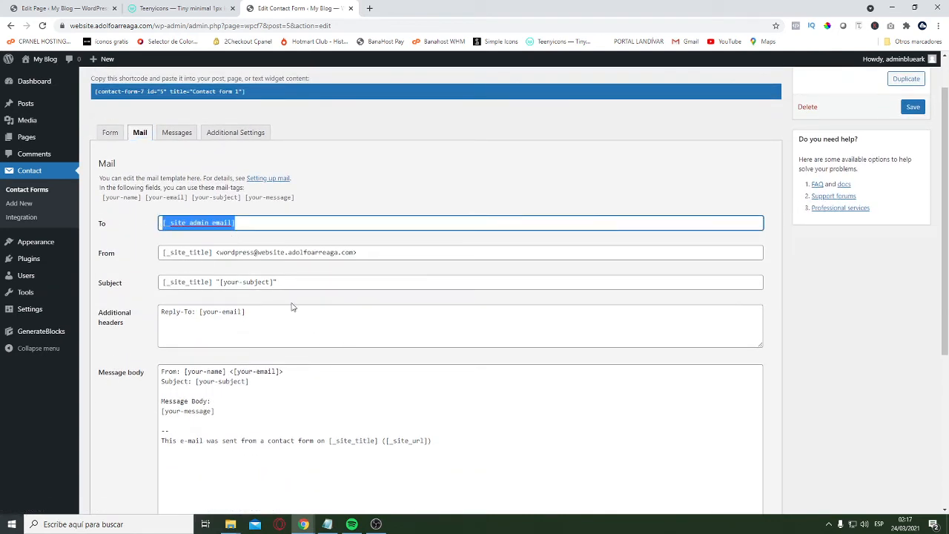
click(135, 263)
click(371, 252)
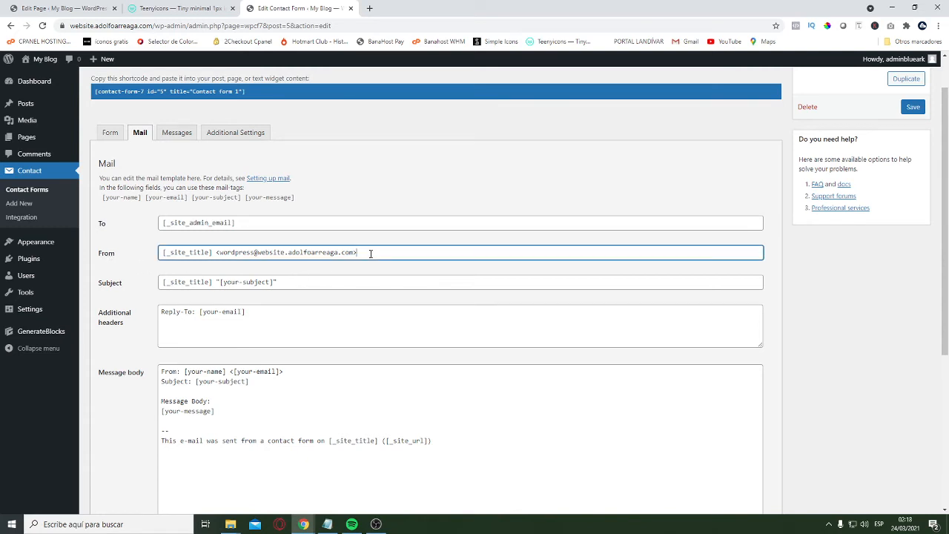
drag(371, 253, 115, 305)
click(158, 268)
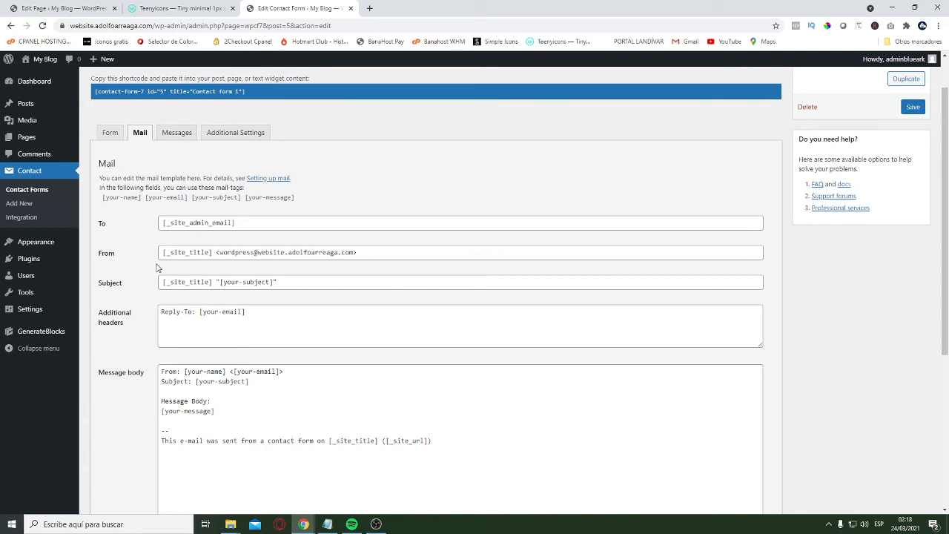
scroll(249, 301, down, 2)
scroll(197, 237, up, 1)
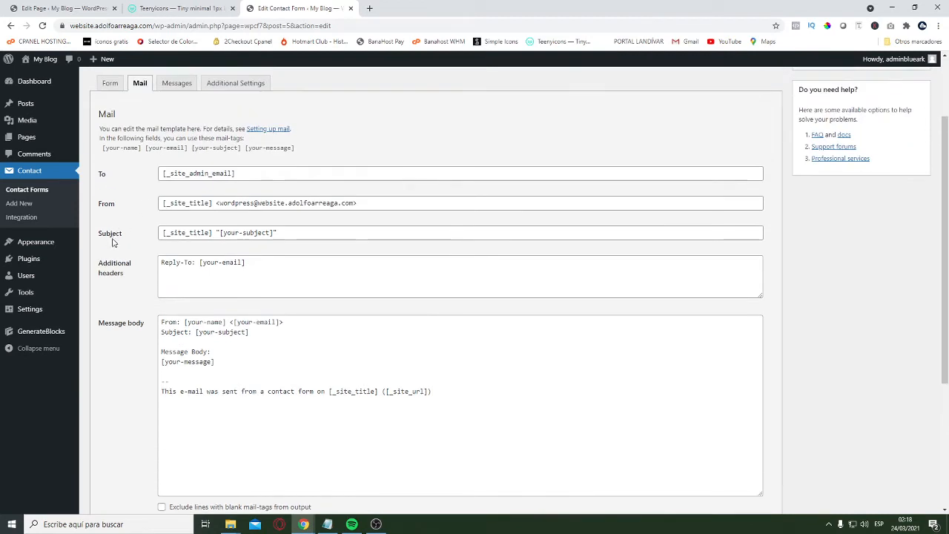
Remove the quoted [your-subject] tag from the mail subject, keeping only [_site_title]
drag(291, 233, 172, 230)
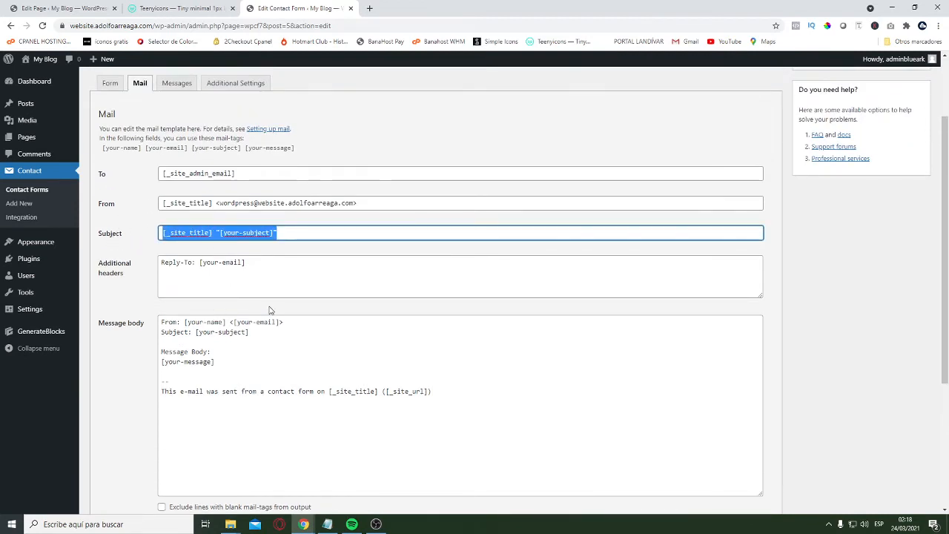
scroll(140, 178, up, 1)
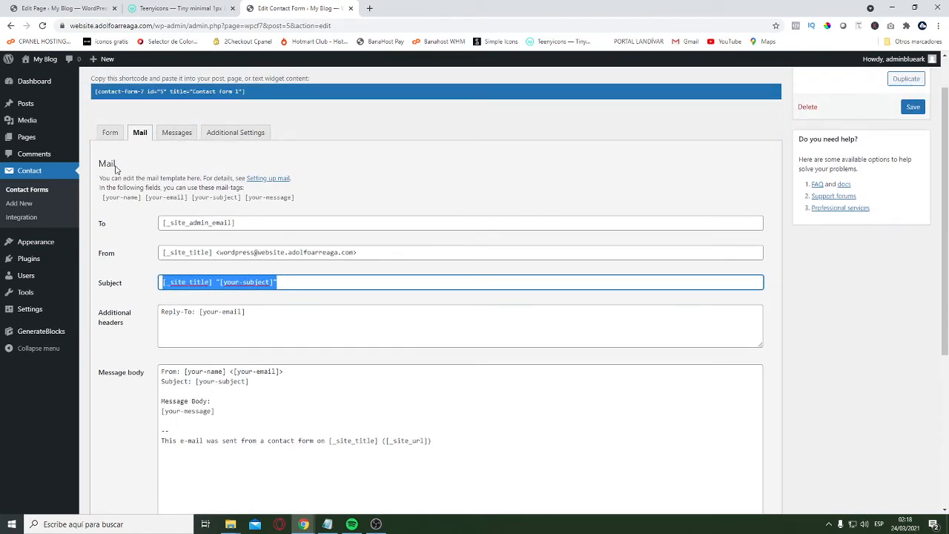
click(259, 282)
drag(276, 282, 215, 283)
key(BackSpace)
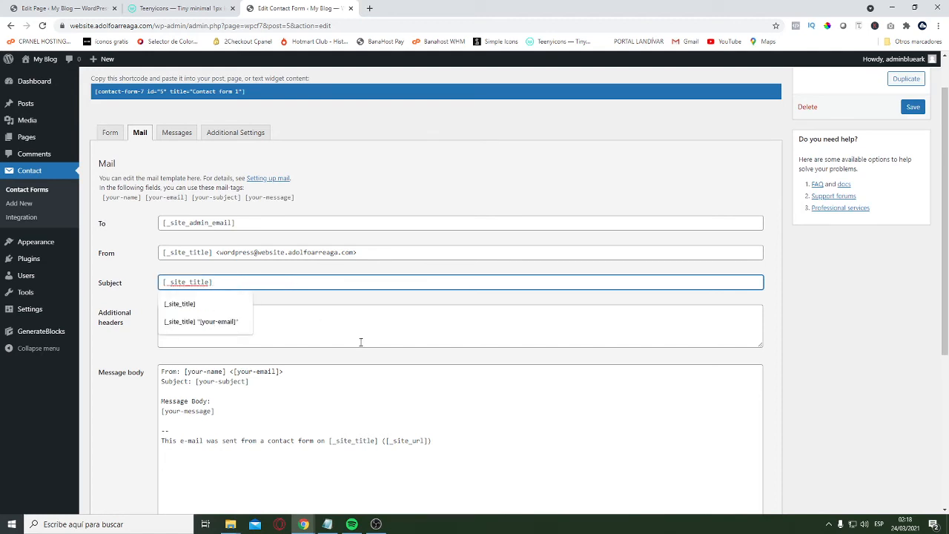
click(141, 271)
scroll(202, 322, down, 3)
scroll(216, 264, up, 2)
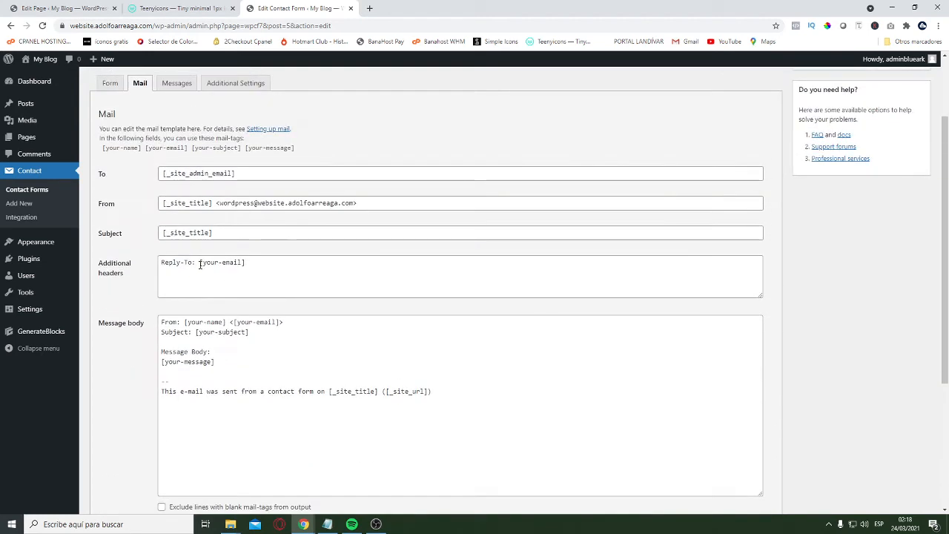
Check the Reply-To header, return to the form template and save the contact form
double_click(252, 270)
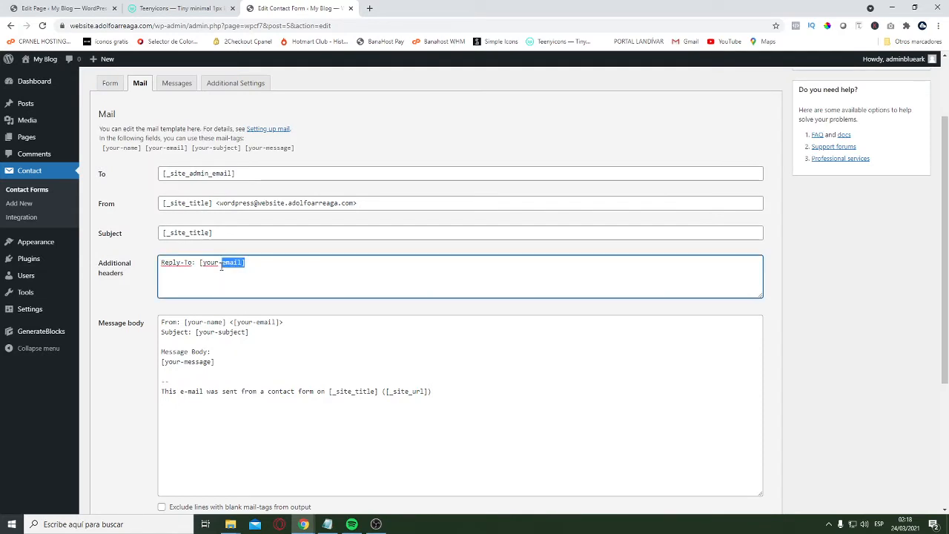
click(229, 366)
click(110, 83)
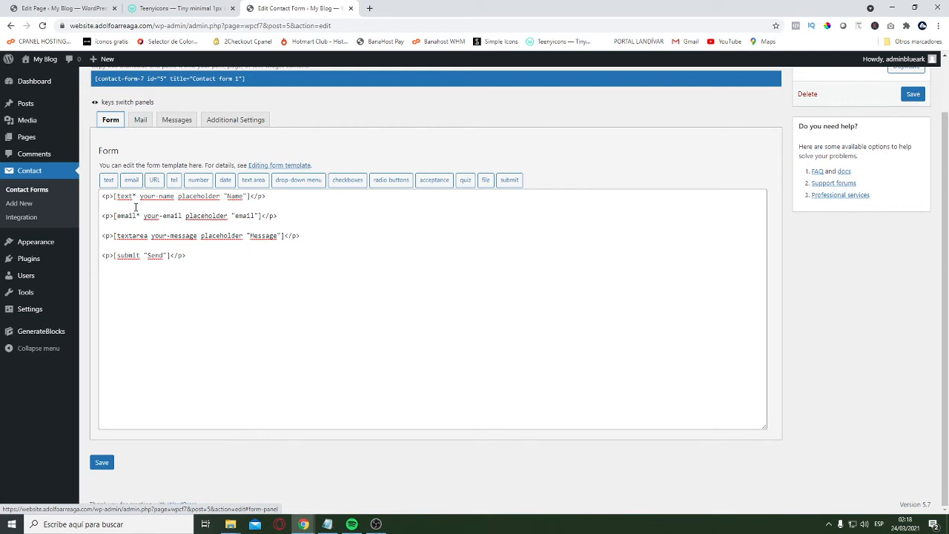
click(102, 462)
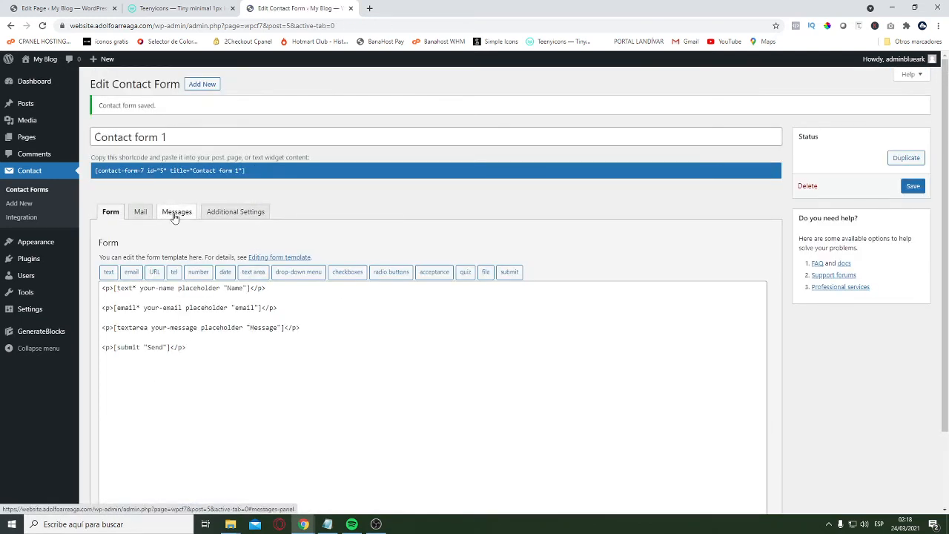
Review the saved form's messages, form template, additional settings and mail template with its available mail-tags
click(175, 213)
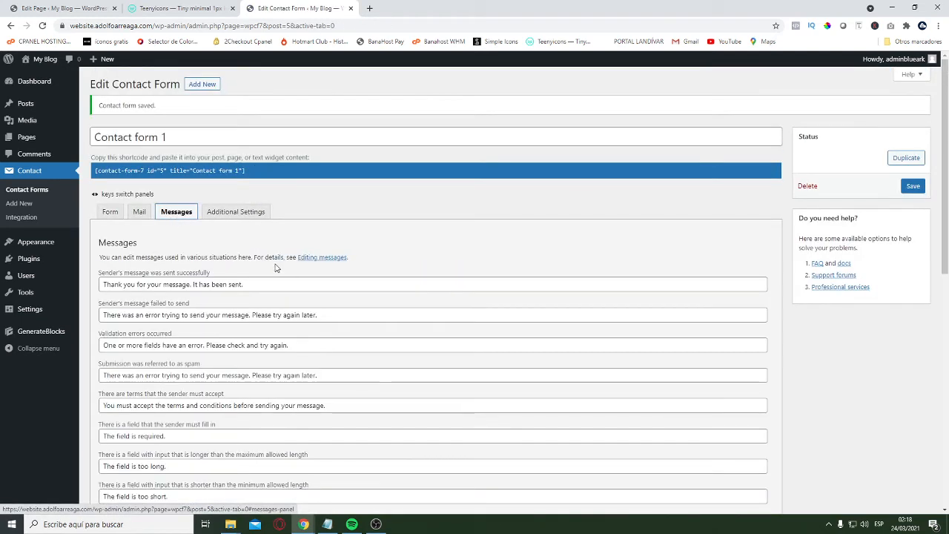
click(110, 215)
scroll(214, 304, down, 2)
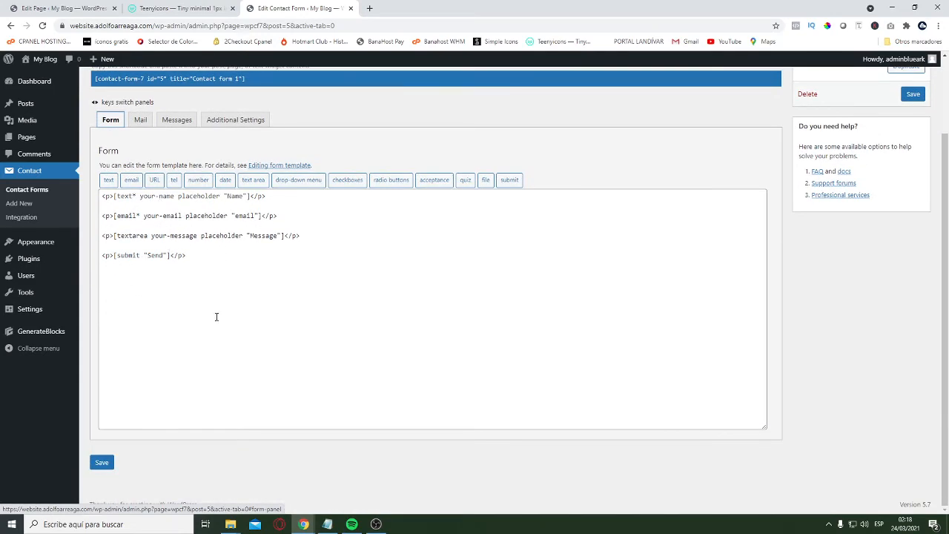
click(173, 121)
scroll(297, 256, down, 3)
scroll(237, 208, up, 2)
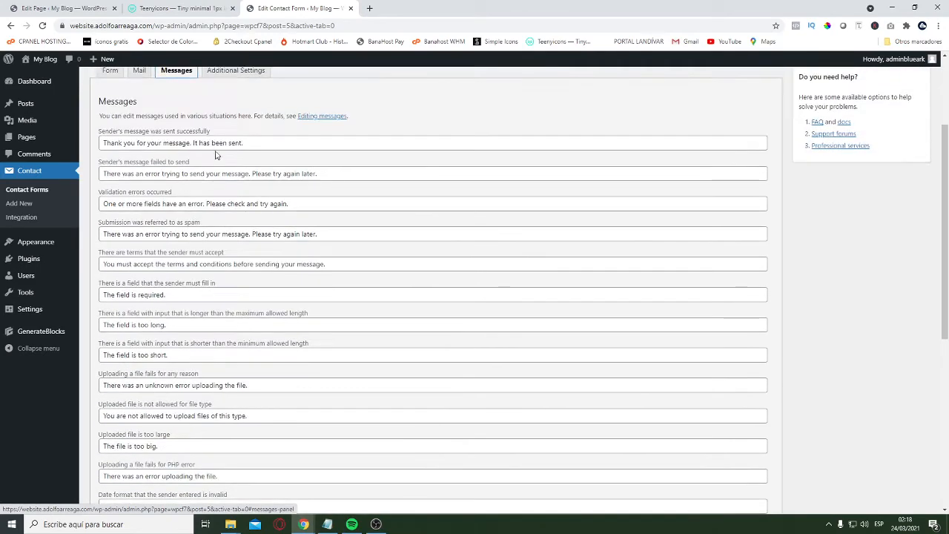
scroll(216, 155, up, 3)
click(230, 169)
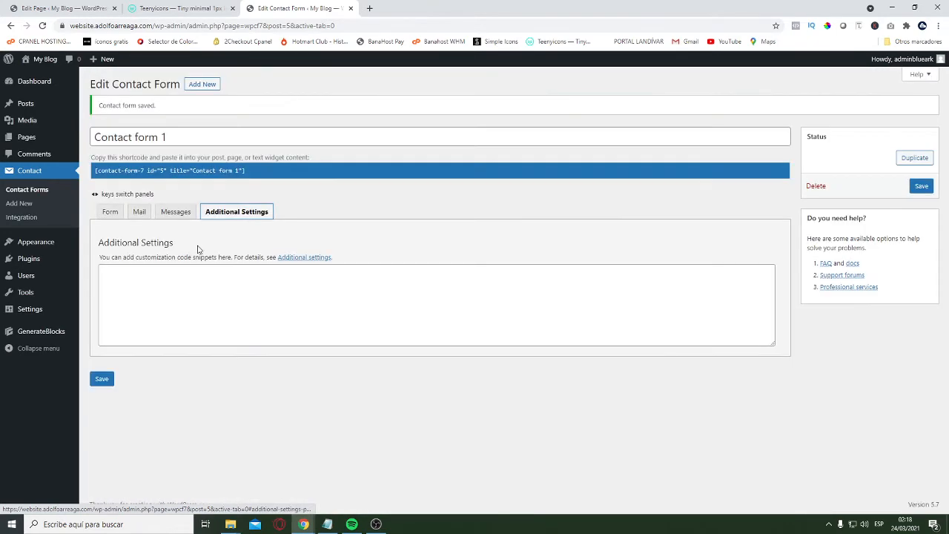
click(140, 213)
scroll(428, 366, down, 5)
scroll(413, 300, up, 2)
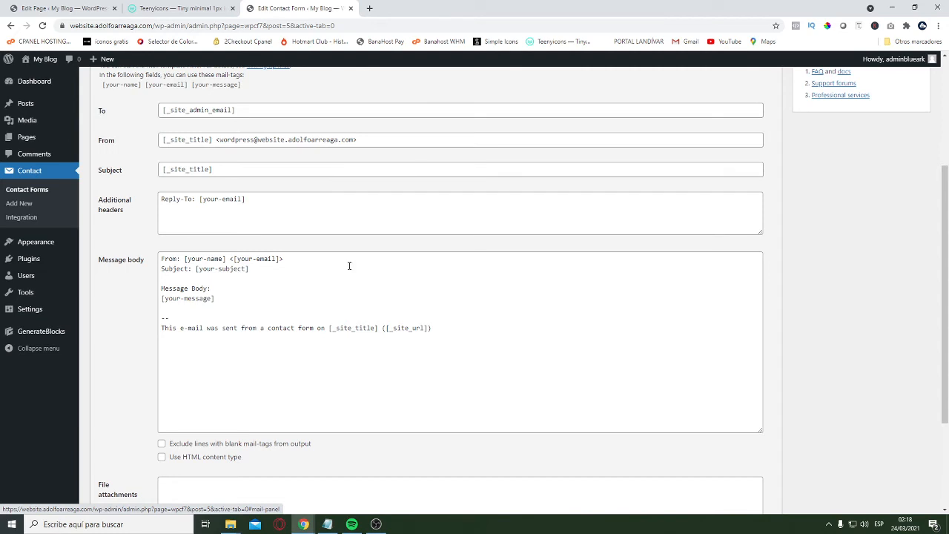
Replace the message body's text above the "--" line with the copied [your-name], [your-email] and [your-message] mail-tags
drag(245, 86, 102, 91)
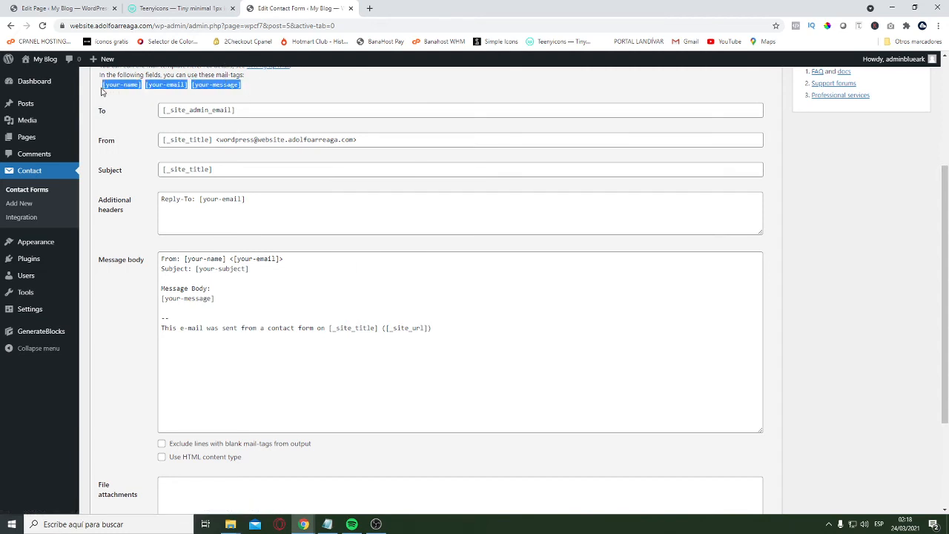
click(231, 303)
key(ctrl+shift+Home)
text([your-name][your-email][your-message])
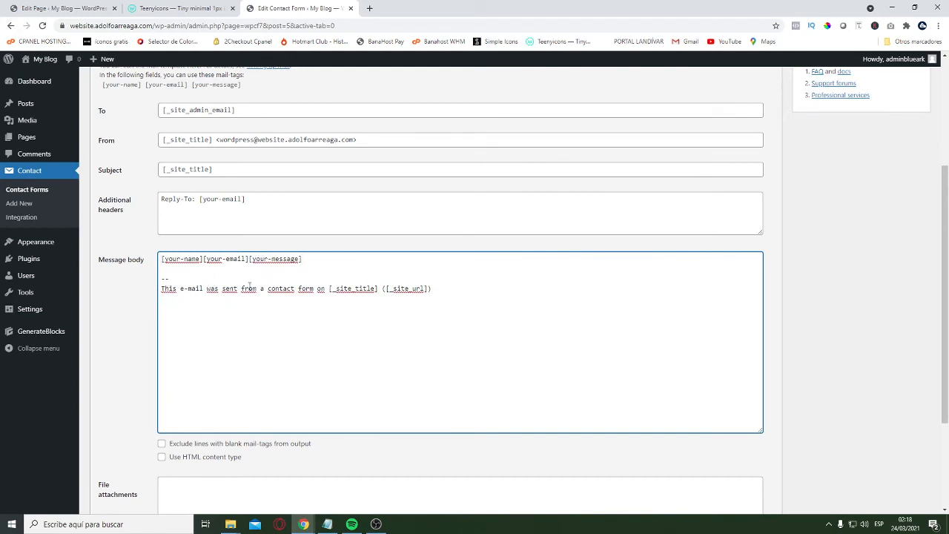
Label the [your-name] tag "Name:" in the message body and separate it from the email tag with a blank line
text(name)
key(BackSpace)
key(BackSpace)
key(BackSpace)
key(BackSpace)
text(Name:)
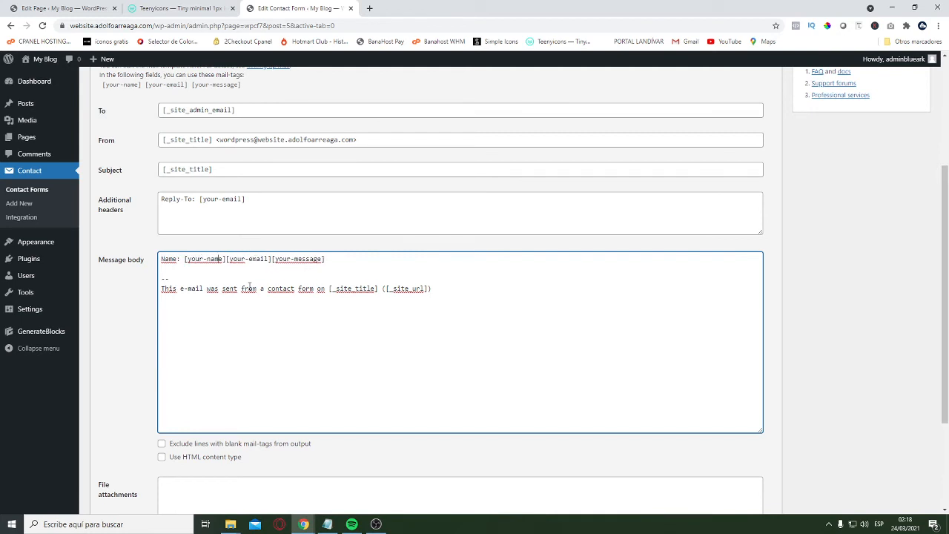
key(Return)
key(Return)
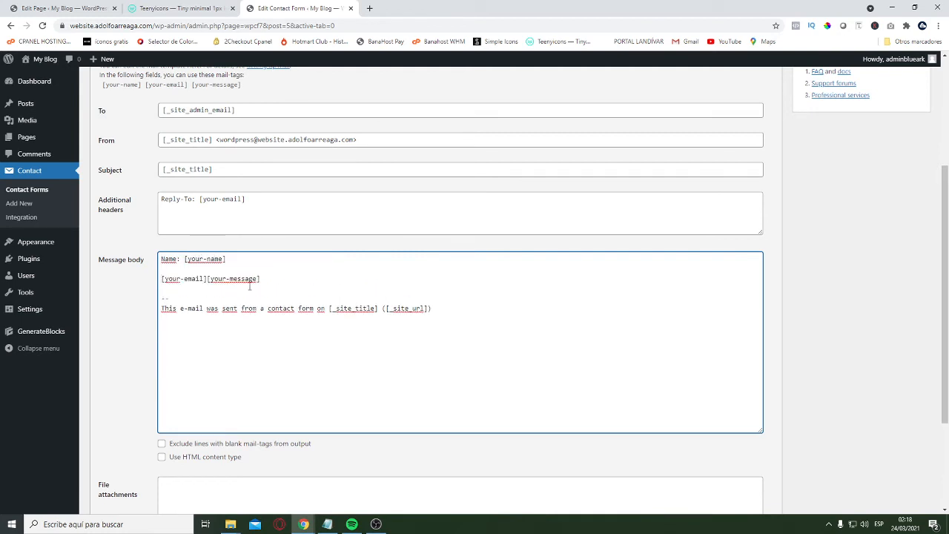
Label the [your-email] tag "email:" and separate it from the message tag with a blank line
text(Mail:)
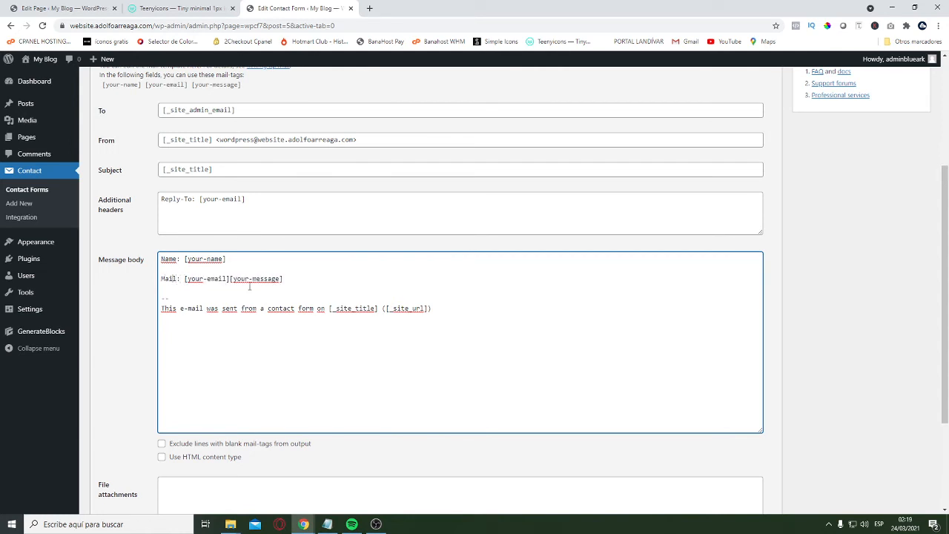
key(BackSpace)
text(em)
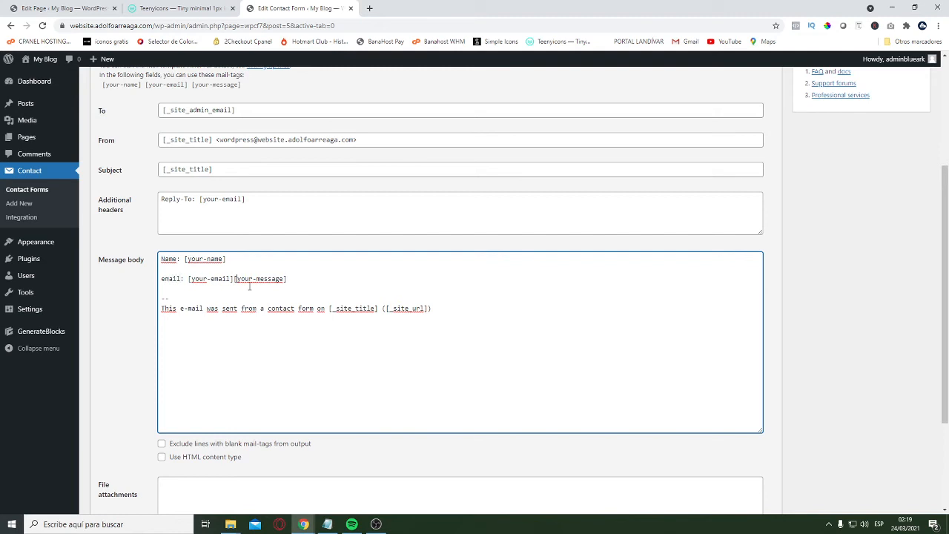
key(Return)
key(Return)
Add the label "Message:" before the [your-message] tag and put the tag on the line below it
text(Mesas)
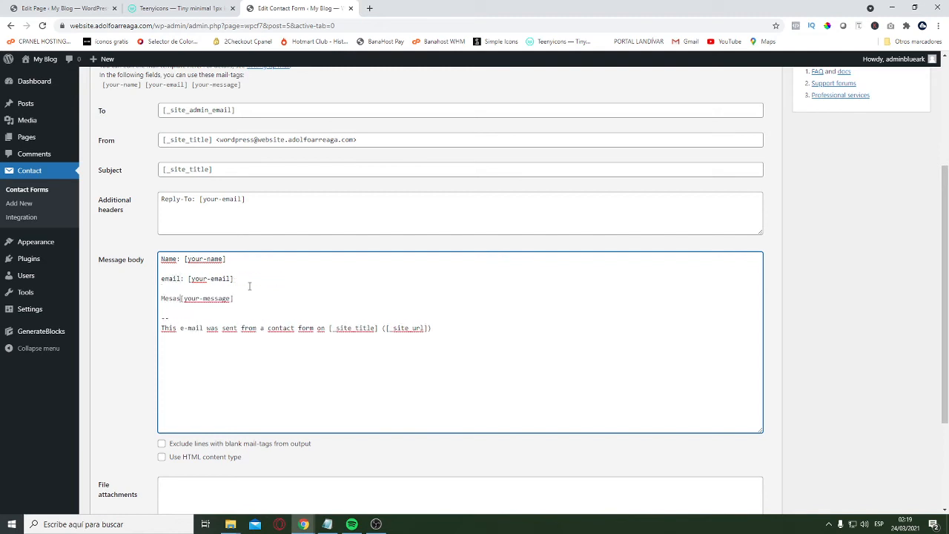
key(BackSpace)
key(BackSpace)
text(sage:)
key(Return)
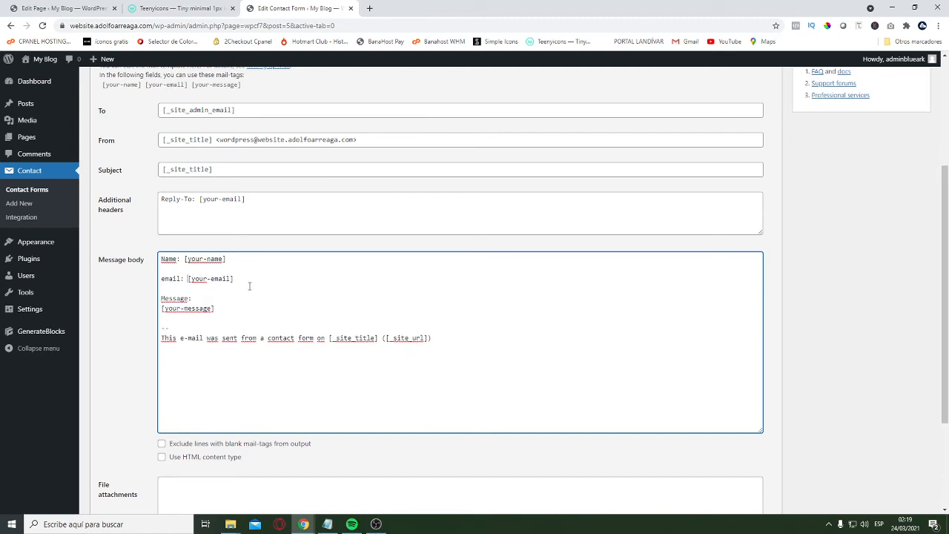
Move the [your-email] and [your-name] tags onto their own lines below their labels, and save the contact form
key(Return)
key(Up)
key(Up)
key(Return)
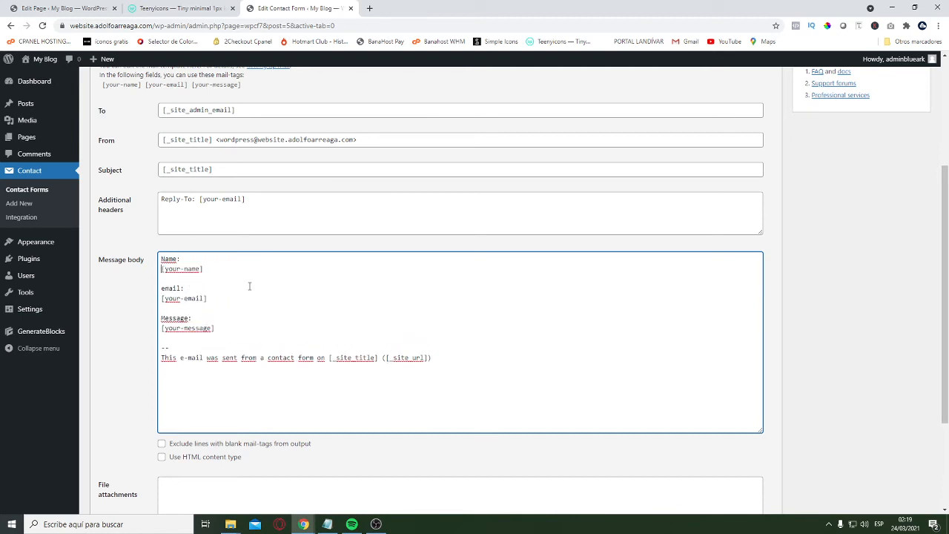
scroll(319, 311, down, 3)
click(101, 462)
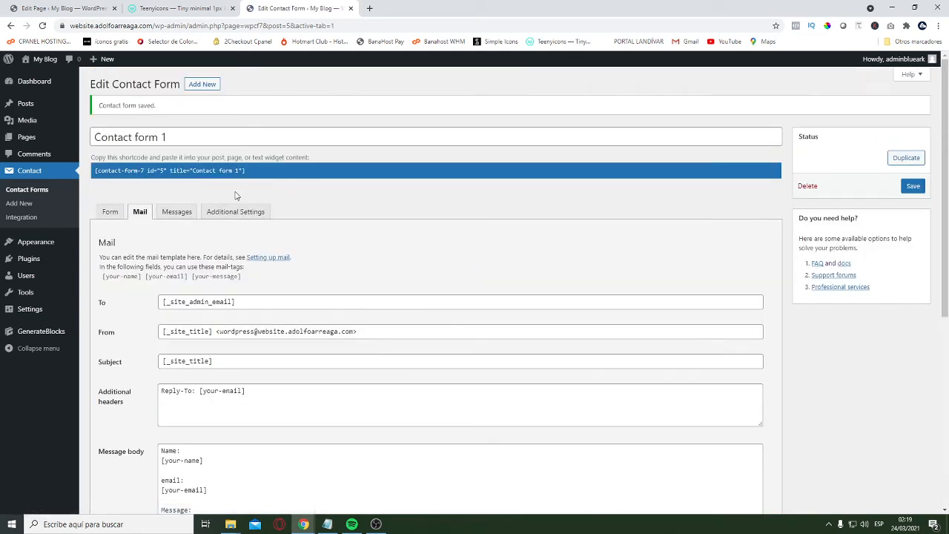
Copy the shortcode of Contact form 1 and return to the Home page editor
click(215, 172)
right_click(223, 171)
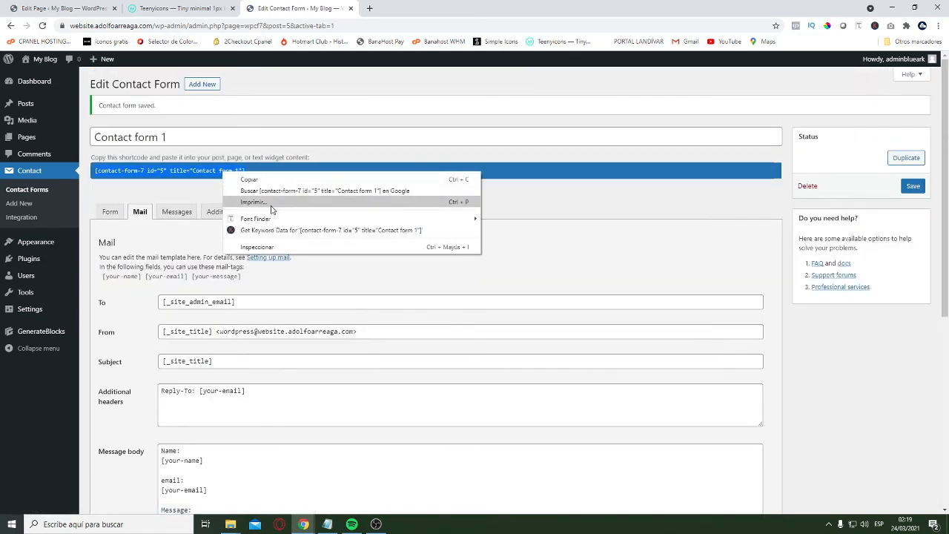
click(227, 178)
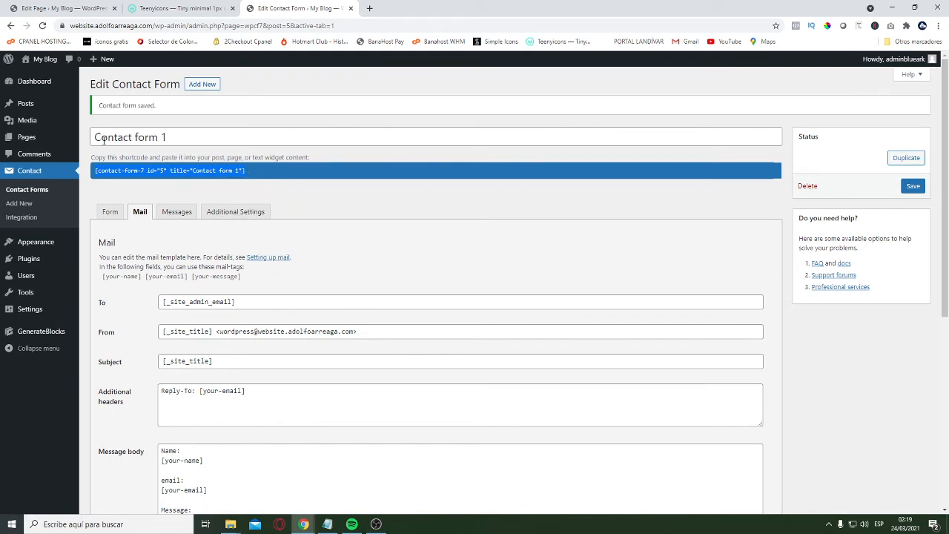
click(70, 8)
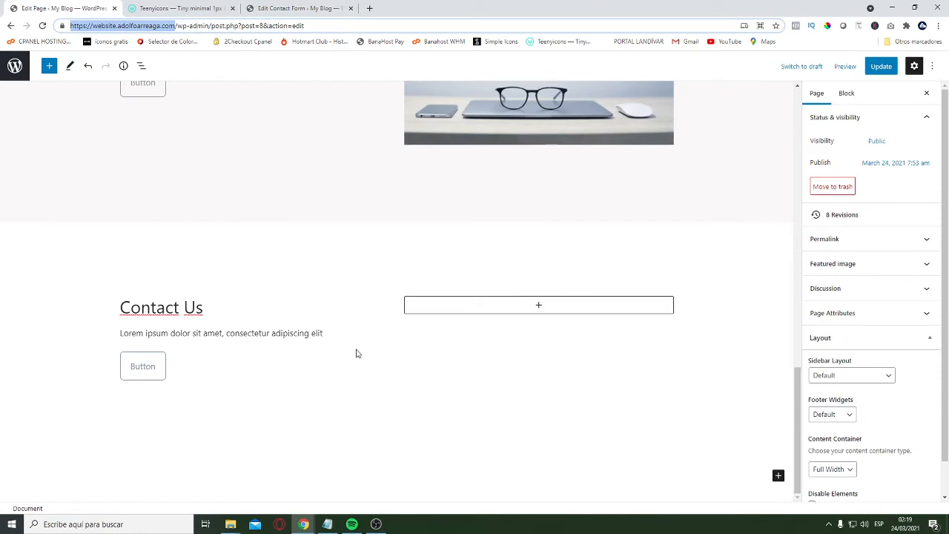
Add a Custom HTML block to the empty column beside the Contact Us text
scroll(576, 259, up, 6)
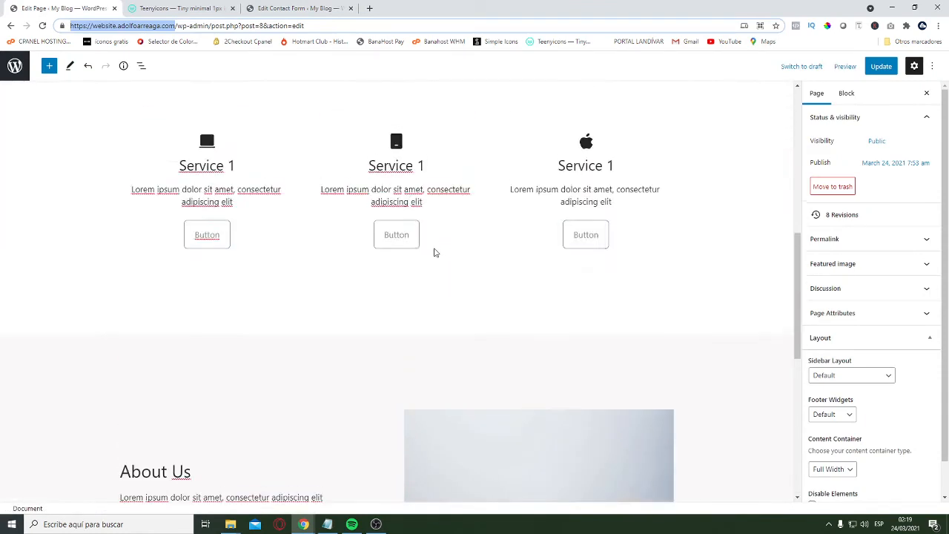
scroll(435, 252, down, 6)
scroll(502, 381, up, 5)
scroll(367, 242, down, 5)
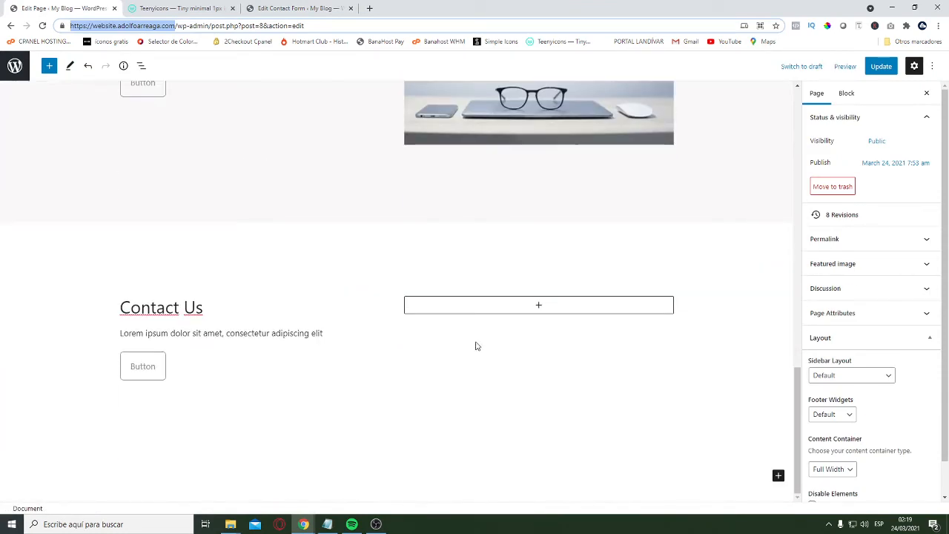
click(165, 365)
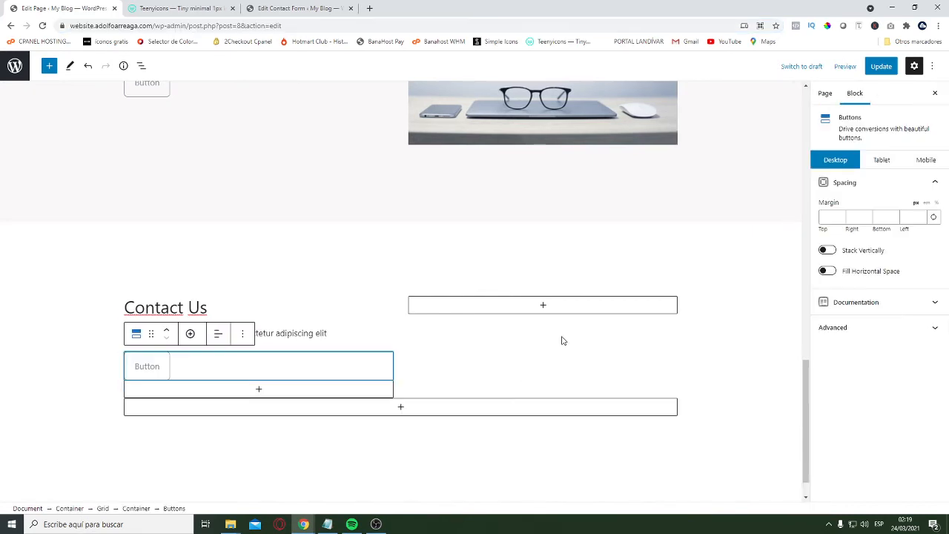
click(547, 309)
click(539, 306)
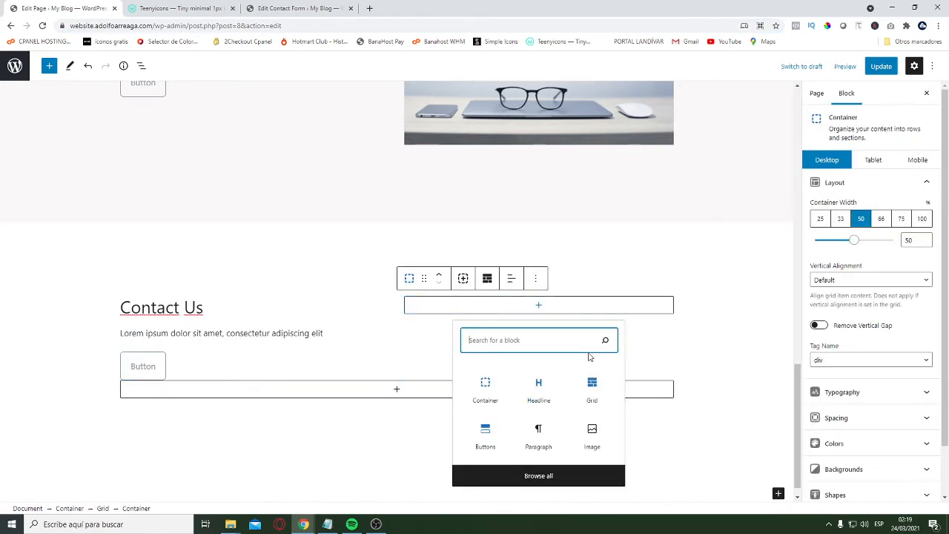
text(H)
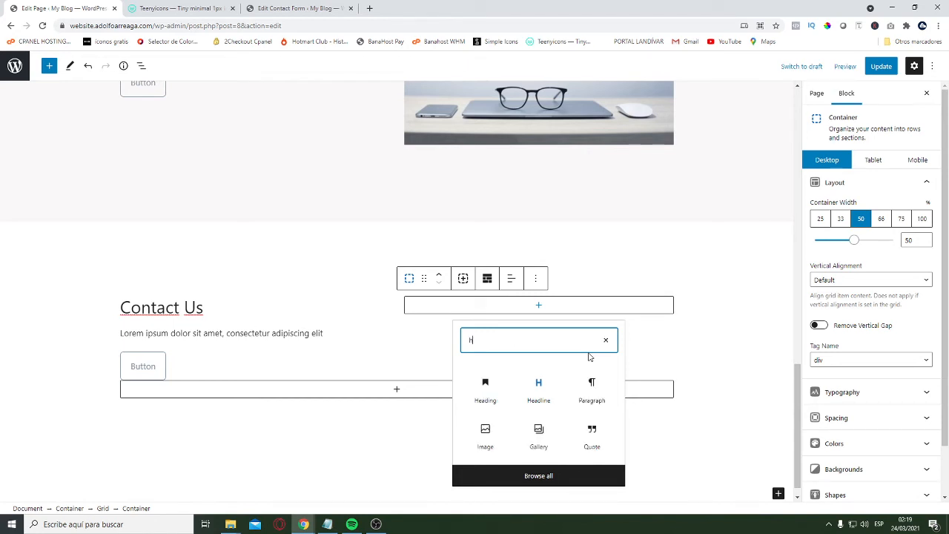
text(tml)
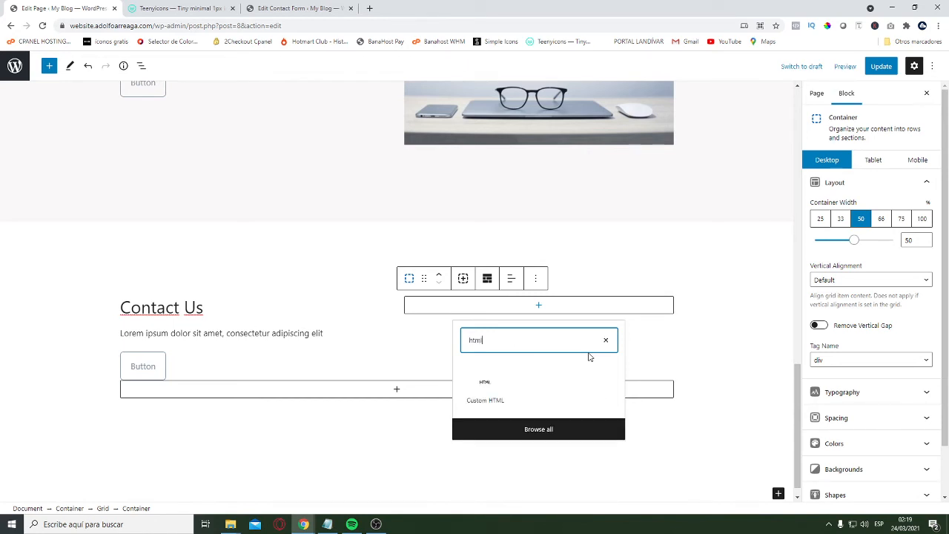
click(485, 392)
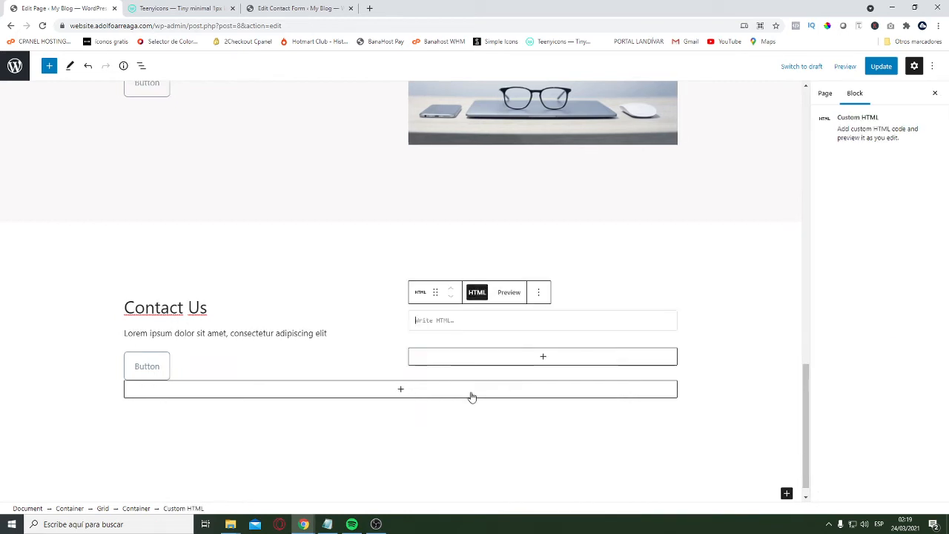
Paste the shortcode [contact-form-7 id="5" title="Contact form 1"] into the Custom HTML block
right_click(444, 320)
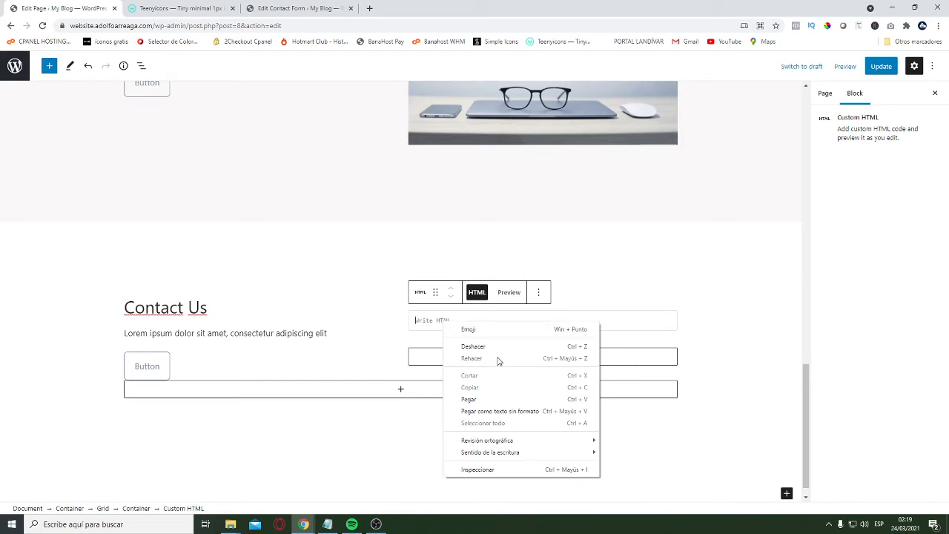
click(473, 401)
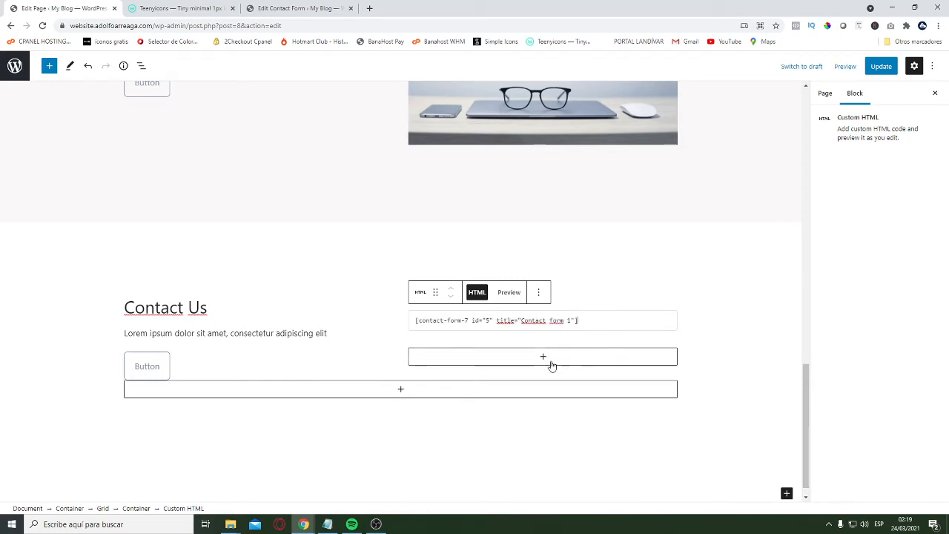
scroll(604, 333, up, 1)
scroll(282, 372, down, 1)
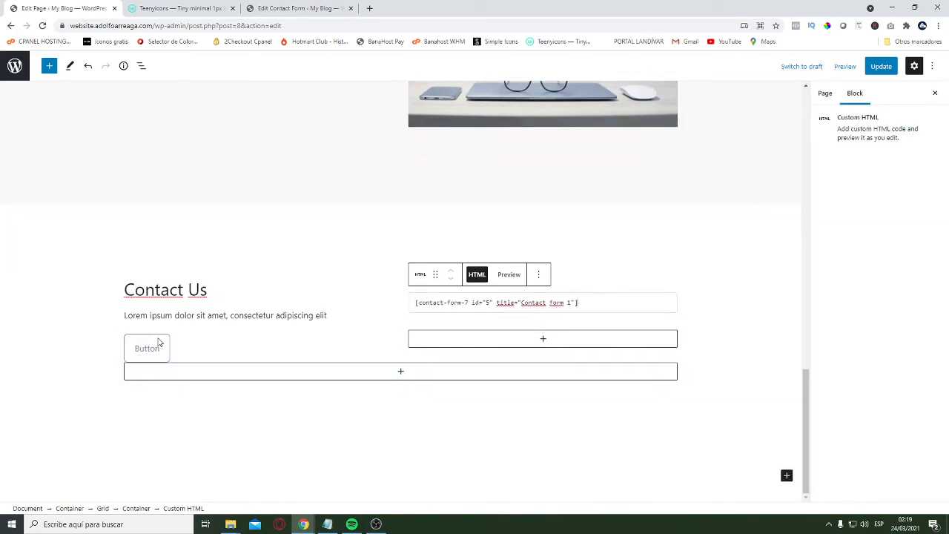
Remove the border of the Contact Us button by clearing its top, right, bottom and left border sizes
click(193, 355)
click(165, 352)
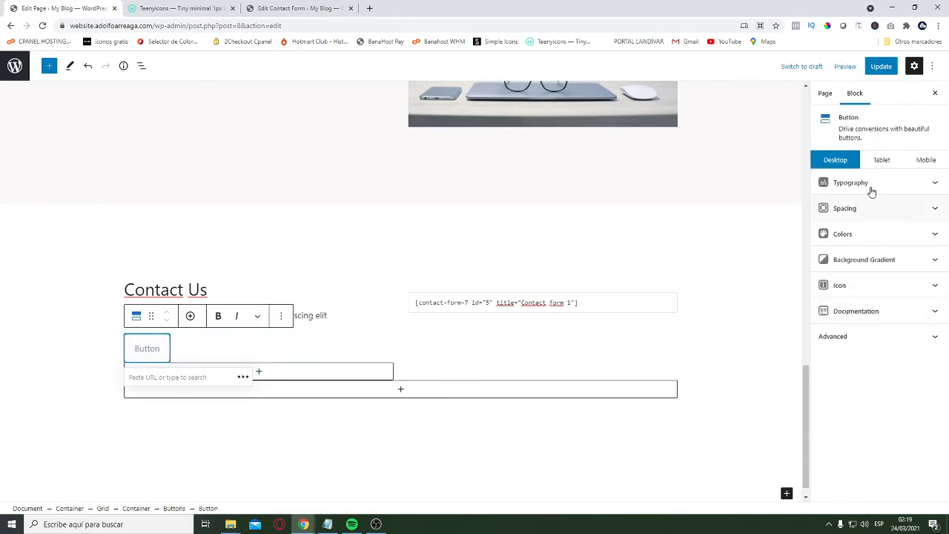
click(937, 216)
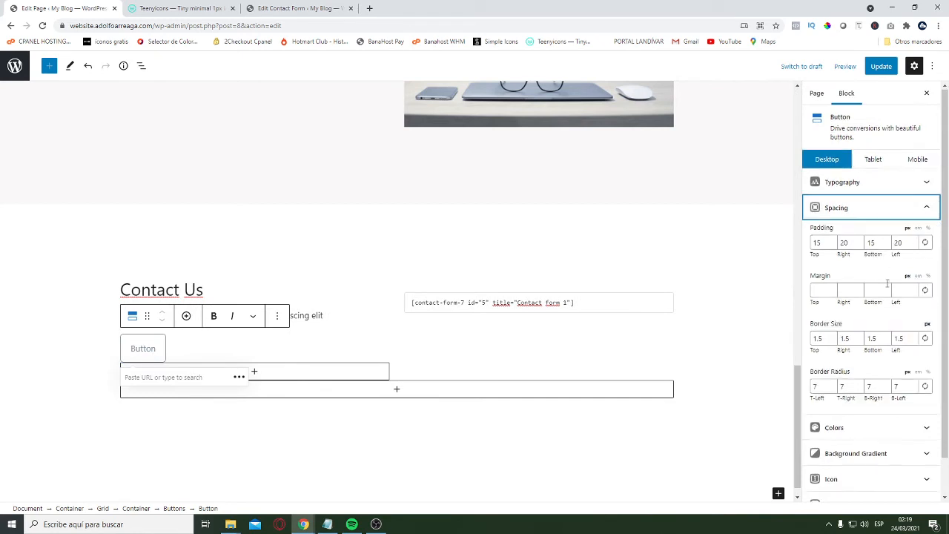
scroll(882, 341, down, 1)
scroll(875, 262, up, 1)
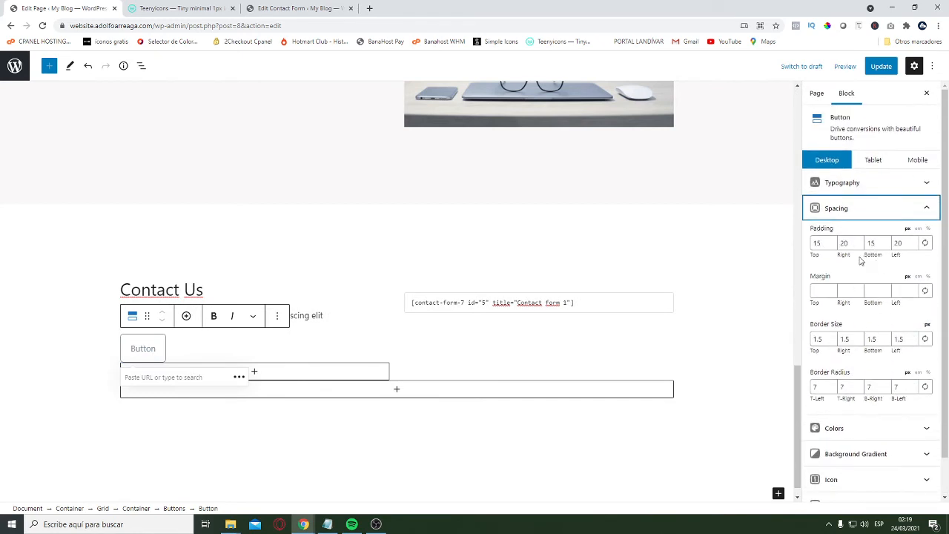
scroll(832, 291, down, 1)
click(919, 388)
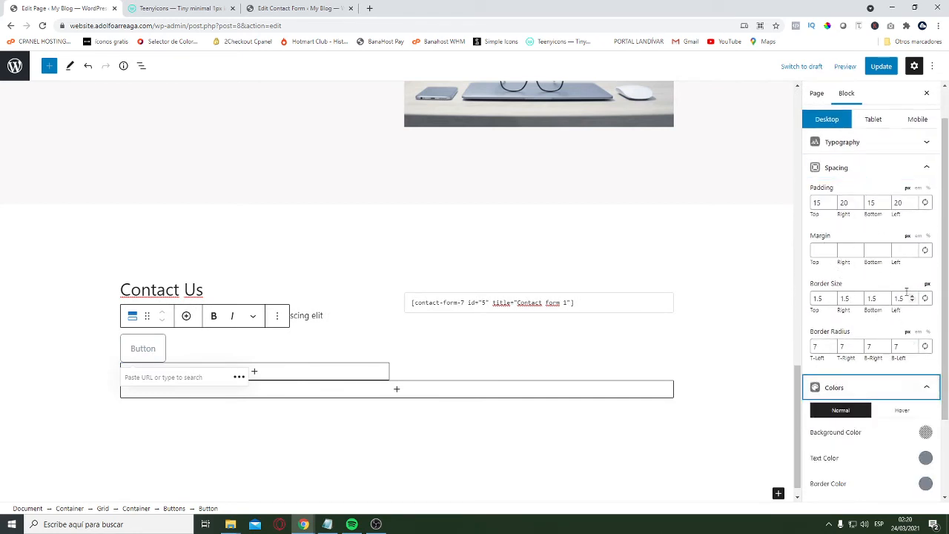
scroll(915, 311, down, 3)
scroll(883, 319, up, 3)
scroll(872, 317, up, 1)
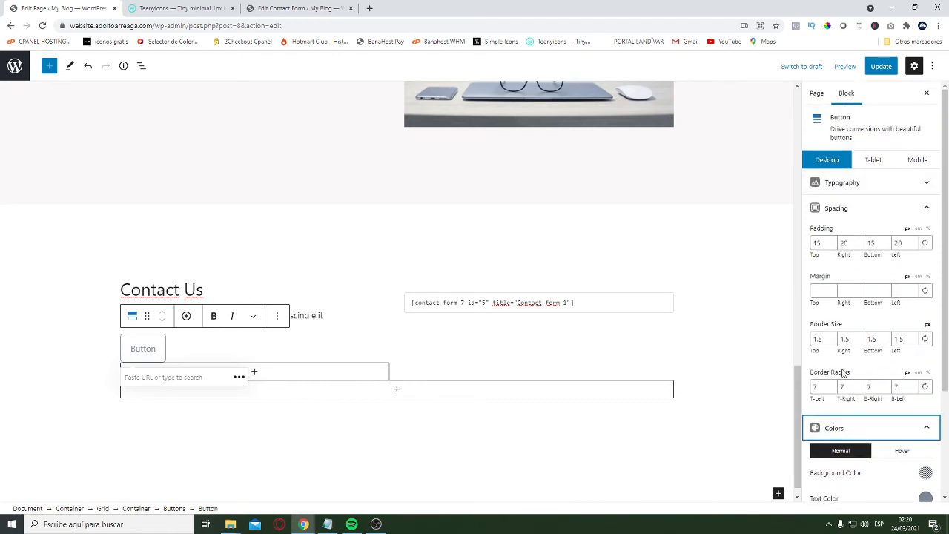
double_click(828, 339)
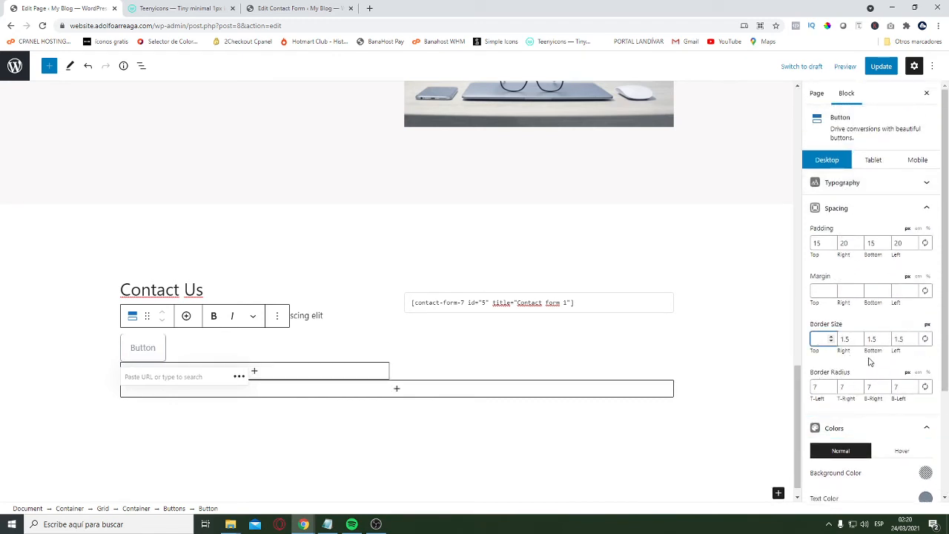
click(924, 339)
double_click(845, 339)
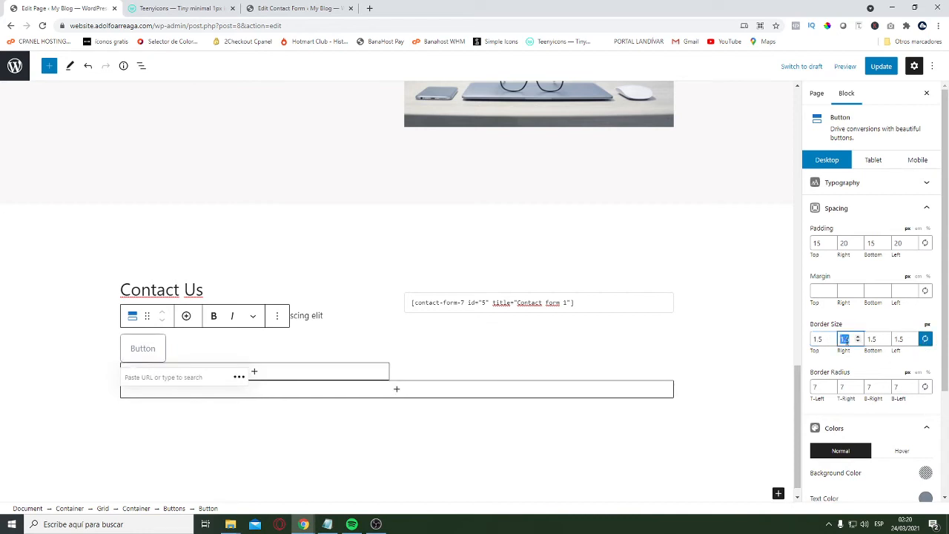
key(BackSpace)
key(Tab)
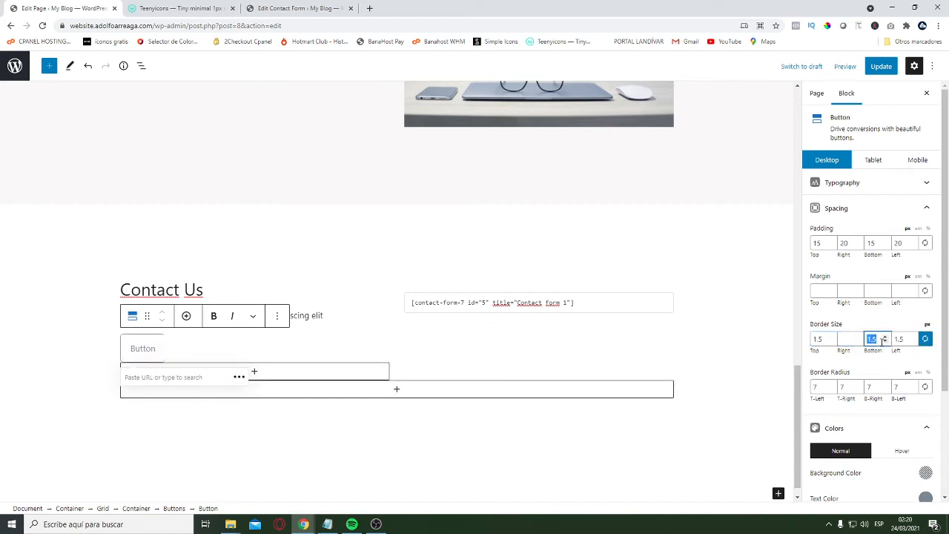
key(BackSpace)
key(Tab)
key(BackSpace)
key(shift+Tab)
key(shift+Tab)
key(shift+Tab)
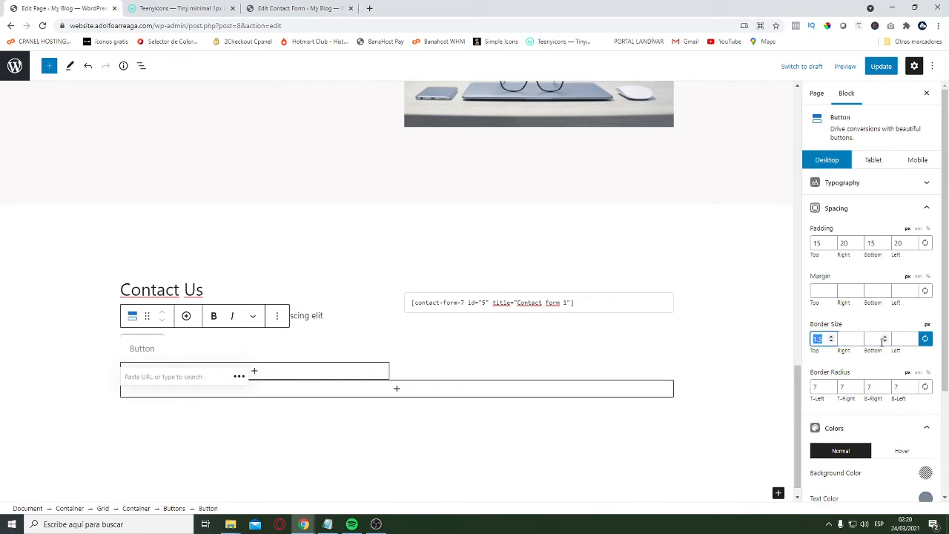
key(BackSpace)
Add the circular Facebook icon from the social icon set to the Contact Us button
scroll(885, 339, down, 1)
scroll(884, 339, down, 1)
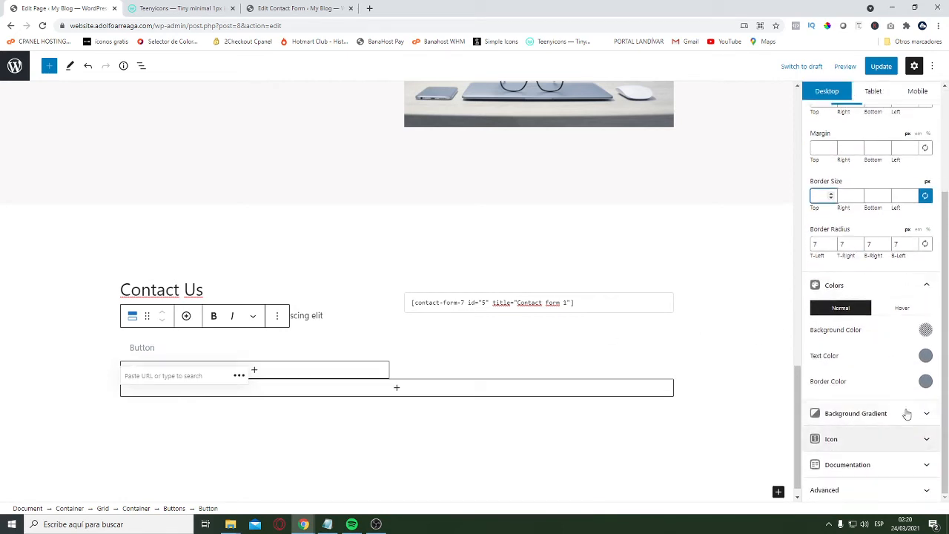
click(886, 445)
scroll(892, 418, down, 1)
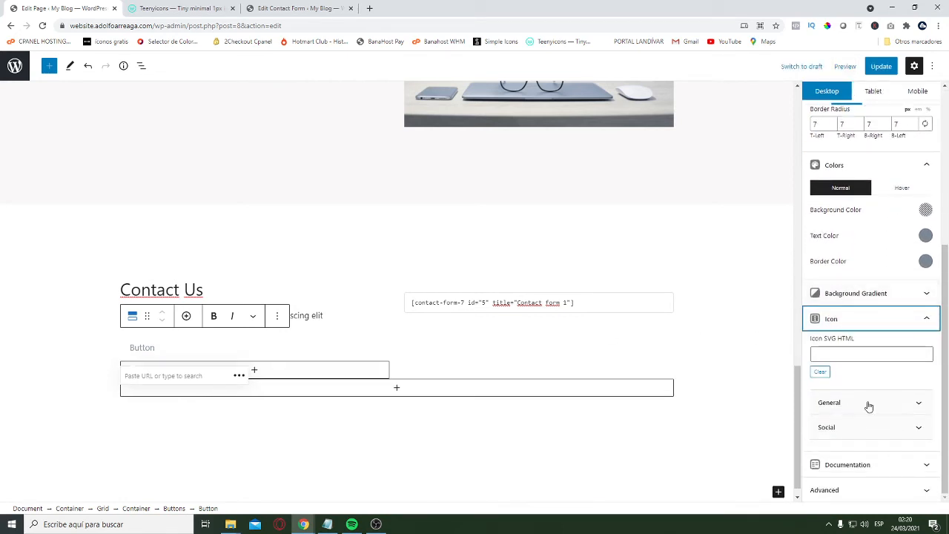
click(878, 431)
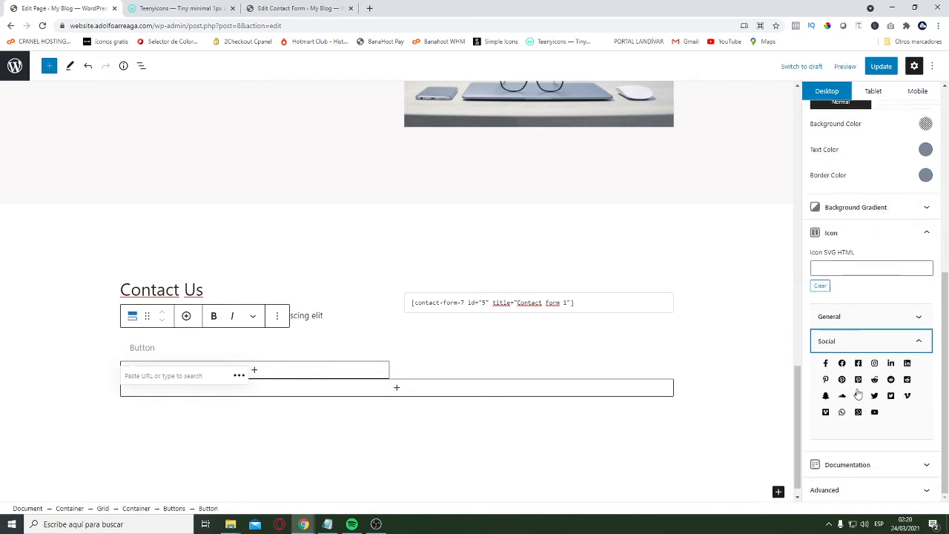
click(842, 363)
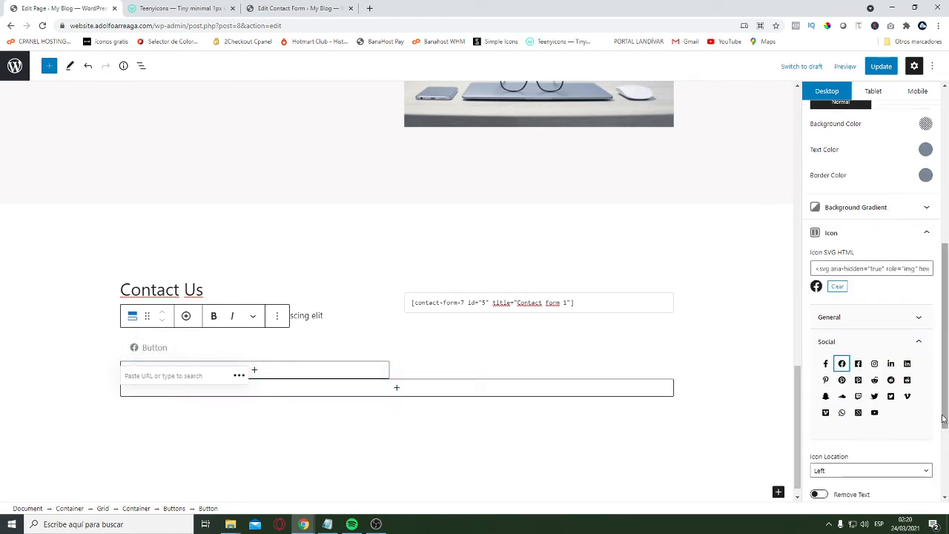
Make the Contact Us button's hover background color fully transparent
scroll(909, 297, up, 3)
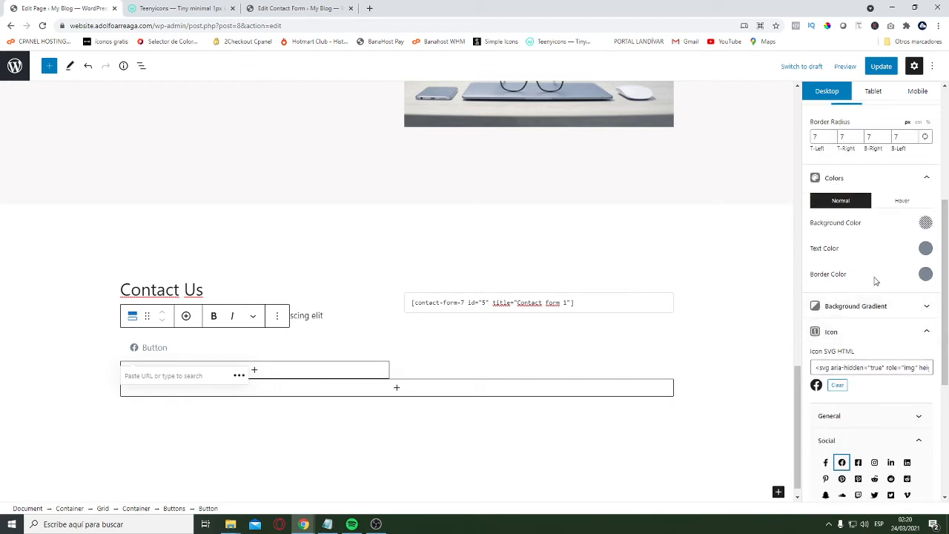
click(920, 205)
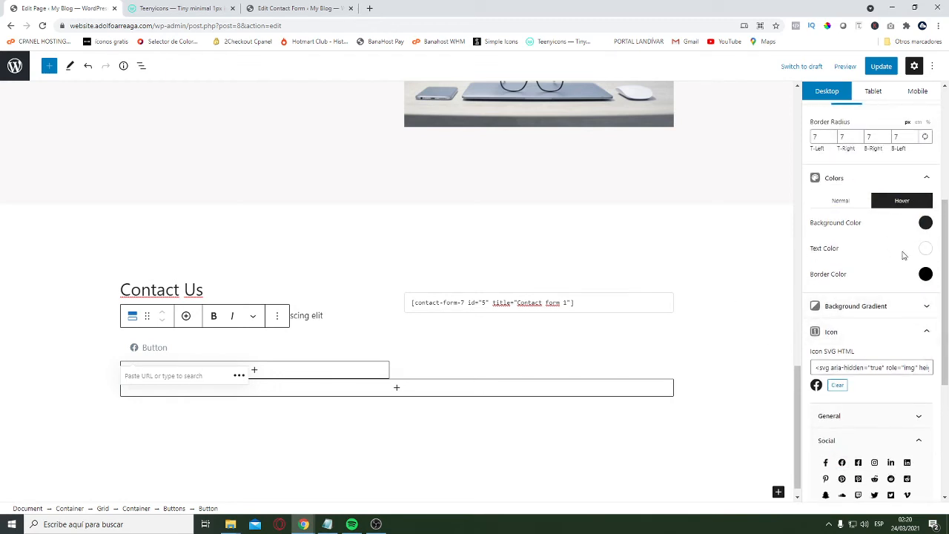
click(925, 223)
drag(886, 383, 792, 383)
click(883, 224)
Set the button's hover text color to black and its hover border color opacity to 0
click(925, 249)
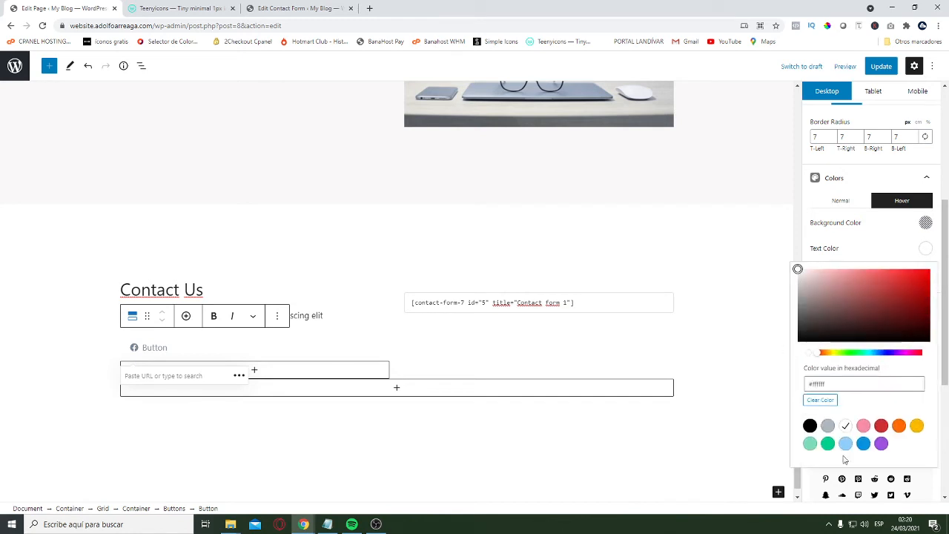
click(810, 425)
click(907, 261)
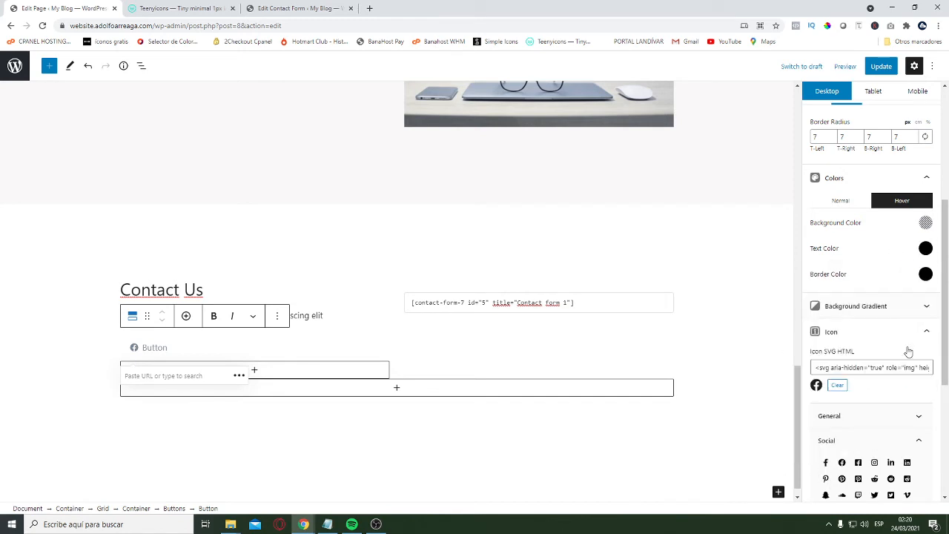
click(926, 274)
drag(866, 433, 801, 435)
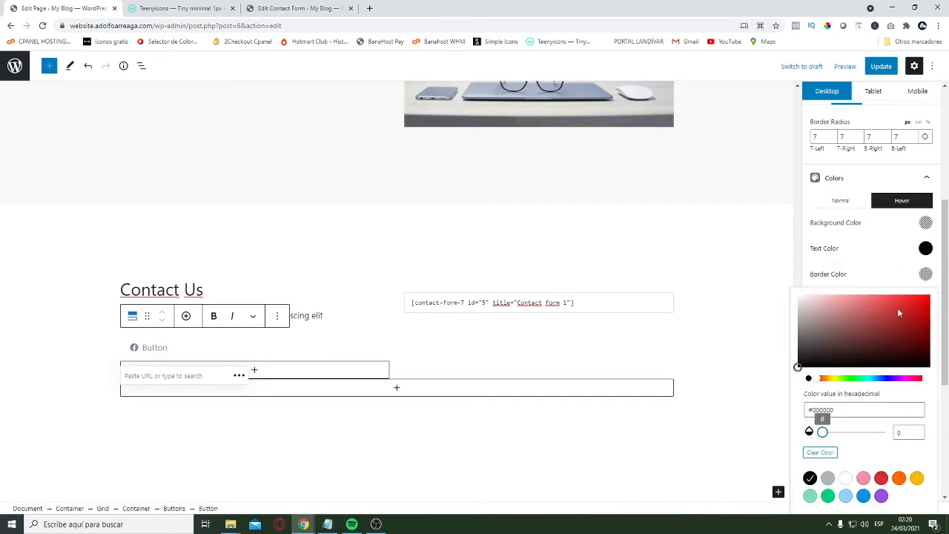
click(898, 283)
scroll(731, 342, down, 1)
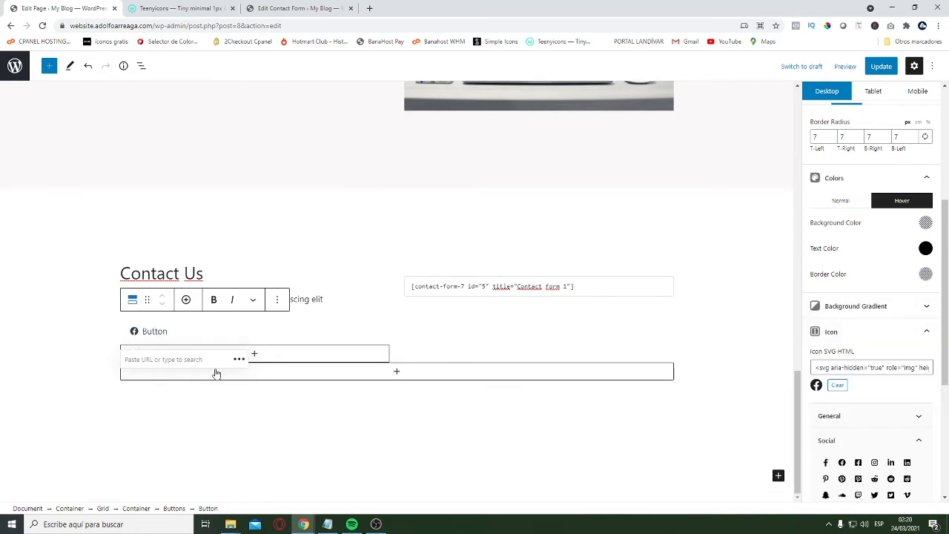
click(159, 332)
double_click(157, 332)
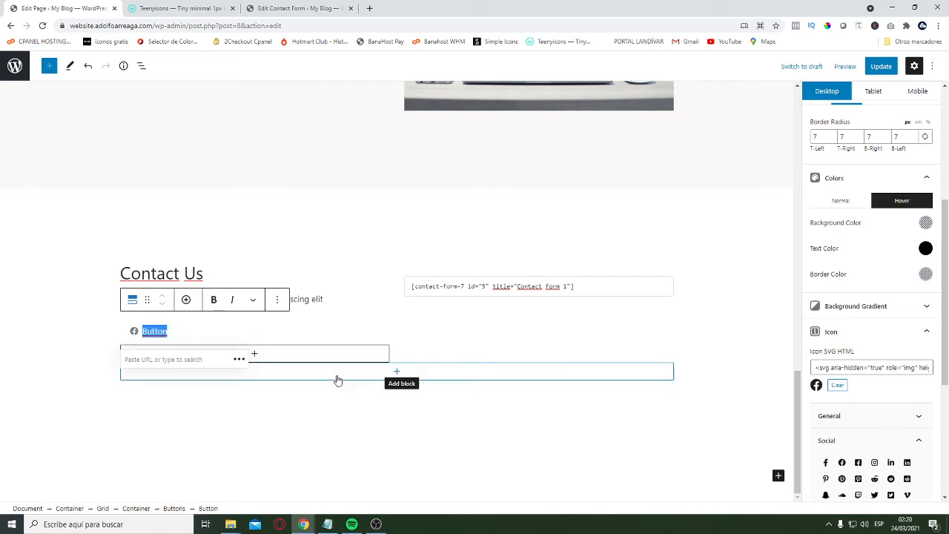
text(@FacebookUser)
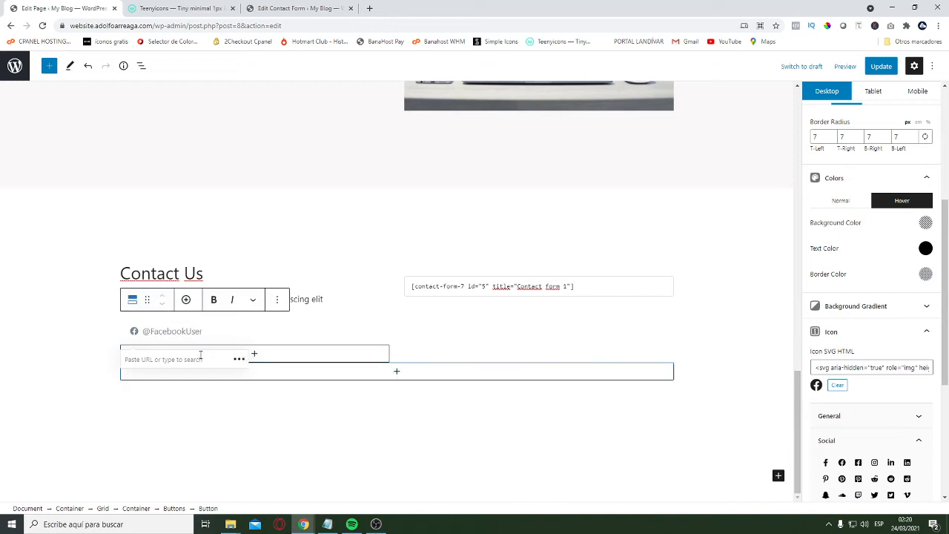
click(88, 368)
click(225, 351)
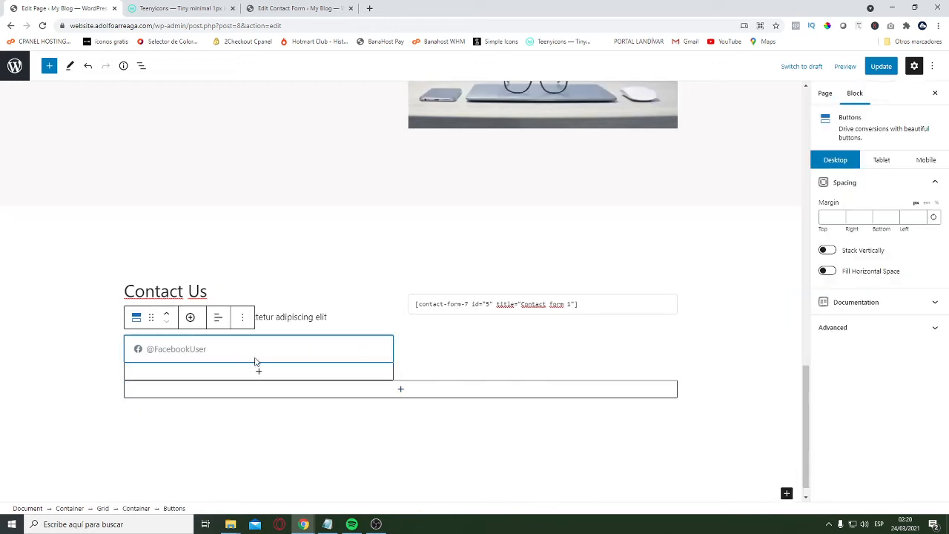
click(171, 348)
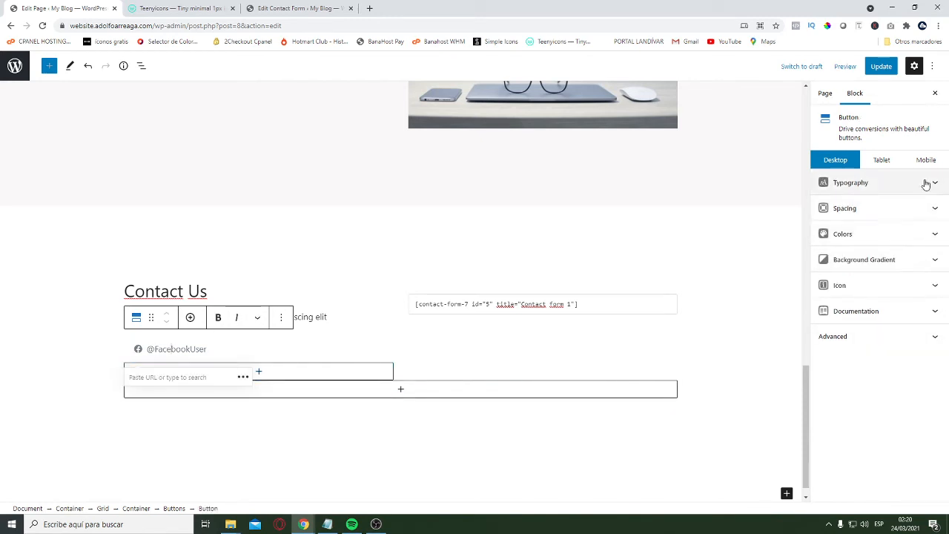
click(908, 213)
scroll(907, 223, down, 1)
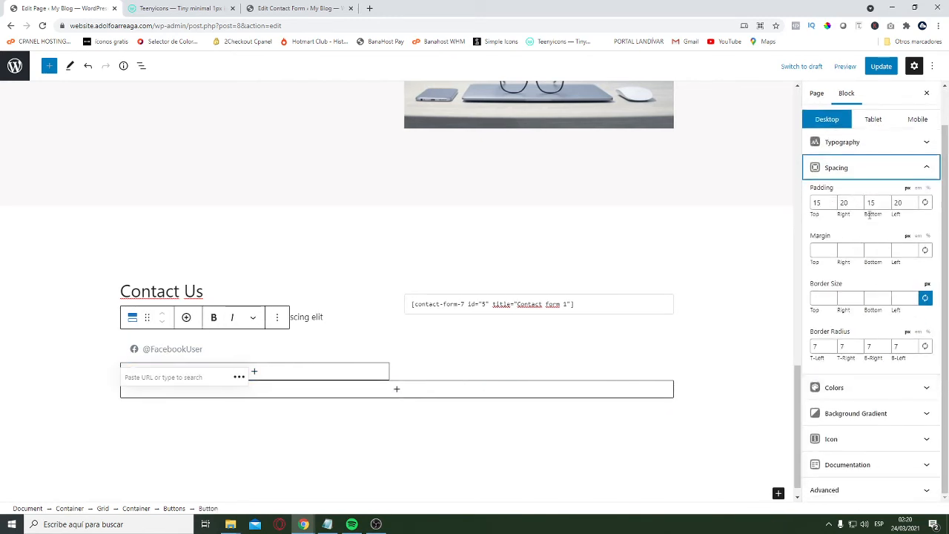
double_click(817, 202)
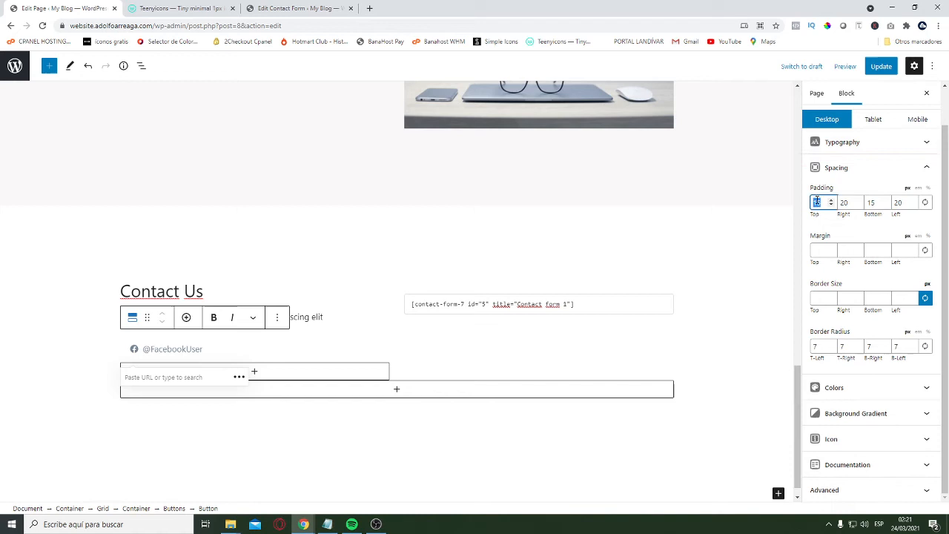
click(872, 202)
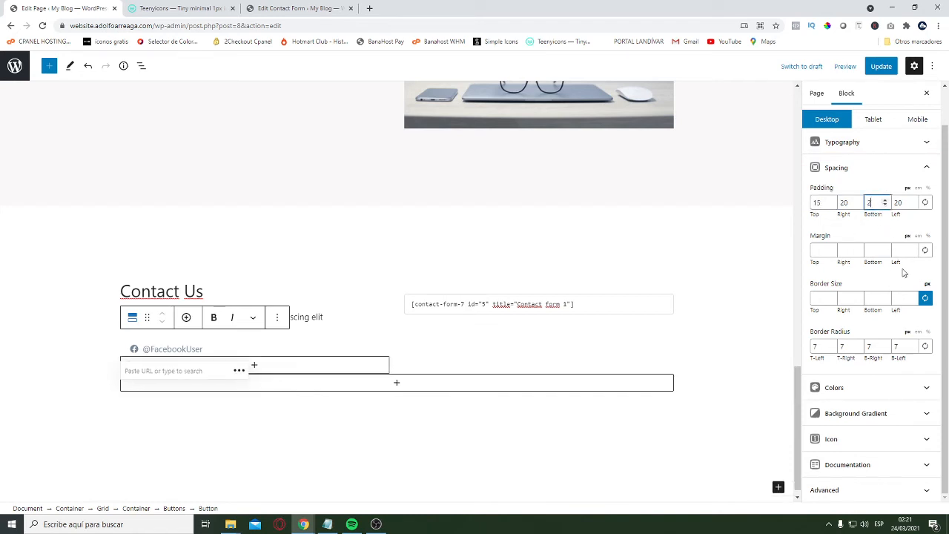
click(240, 369)
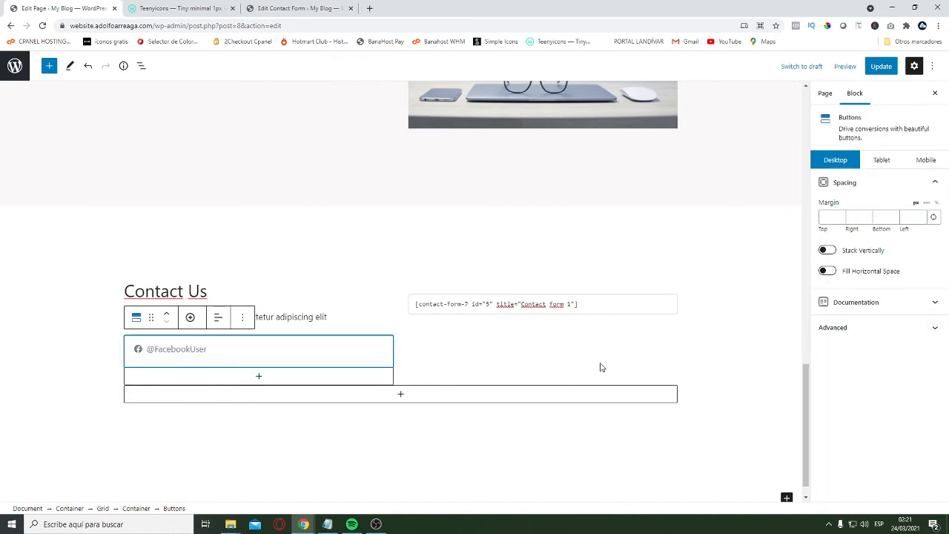
click(241, 317)
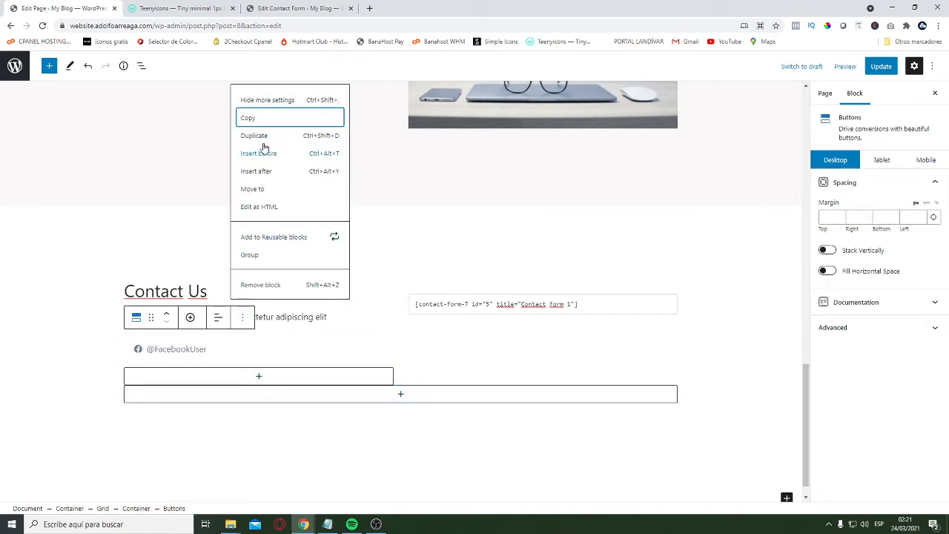
click(247, 357)
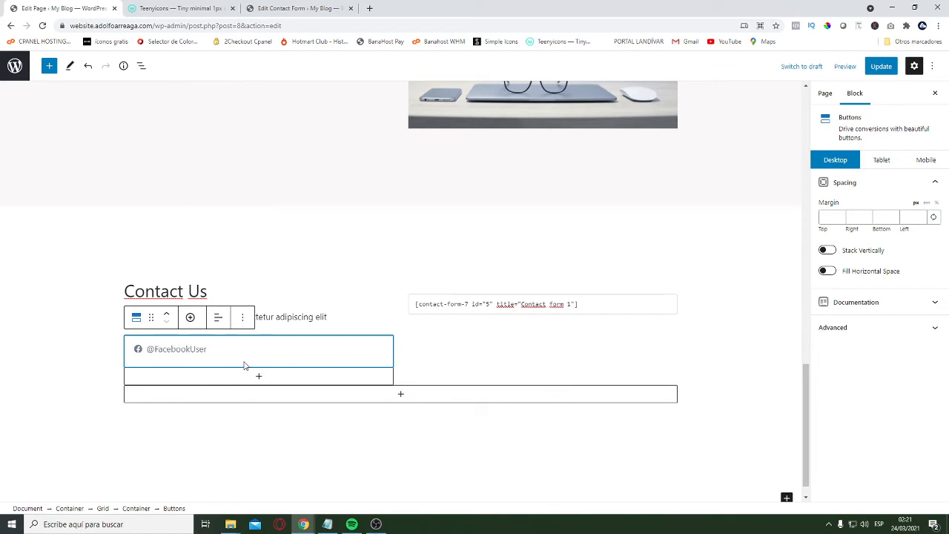
click(242, 319)
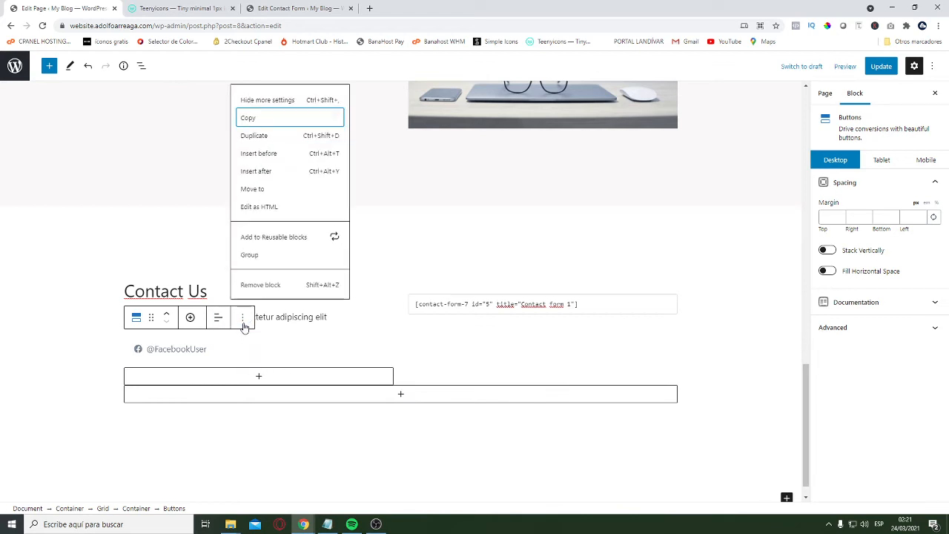
click(260, 138)
Replace the Facebook icon on the duplicated button with the Instagram icon from the social icon set
click(137, 331)
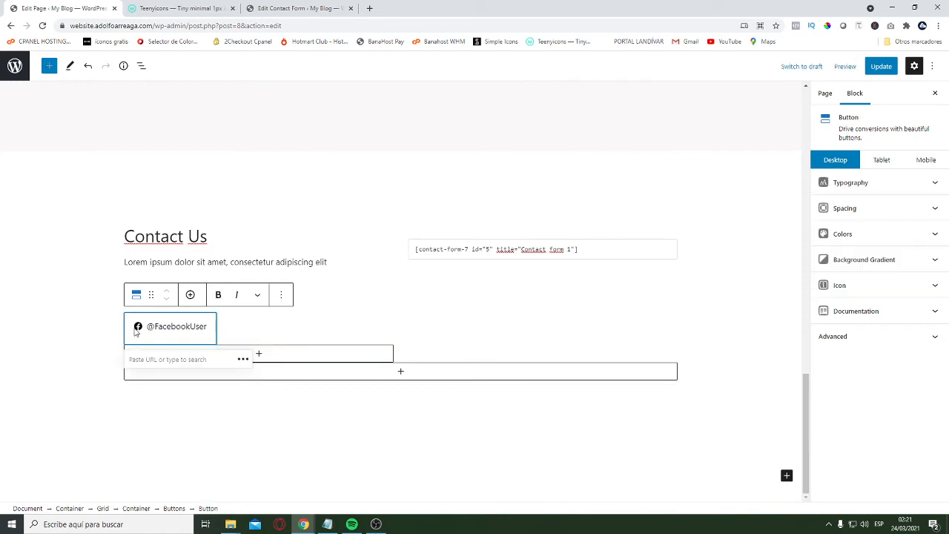
click(838, 236)
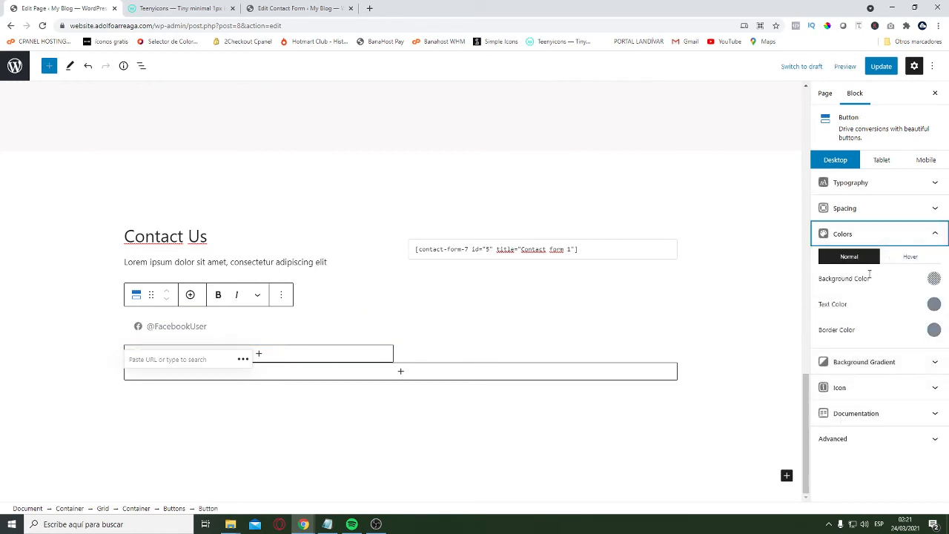
click(875, 234)
click(871, 286)
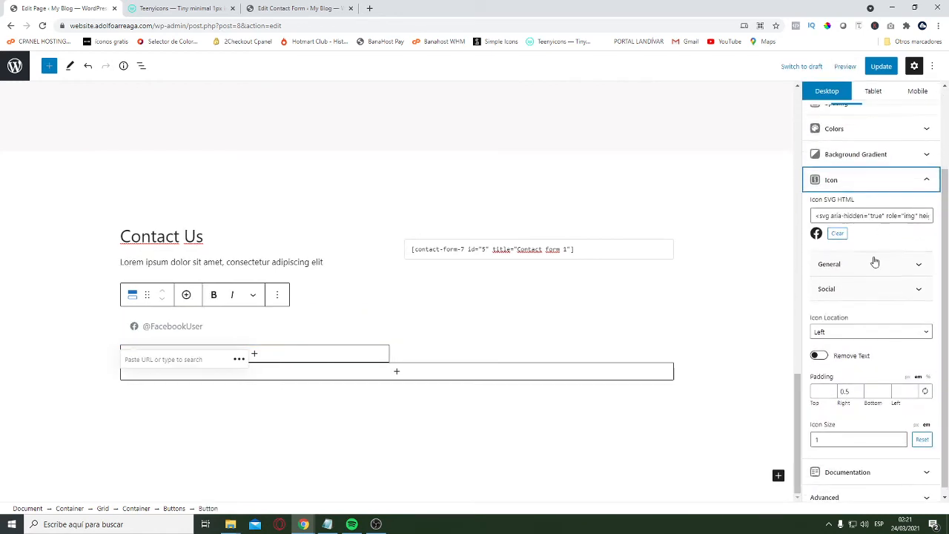
click(838, 232)
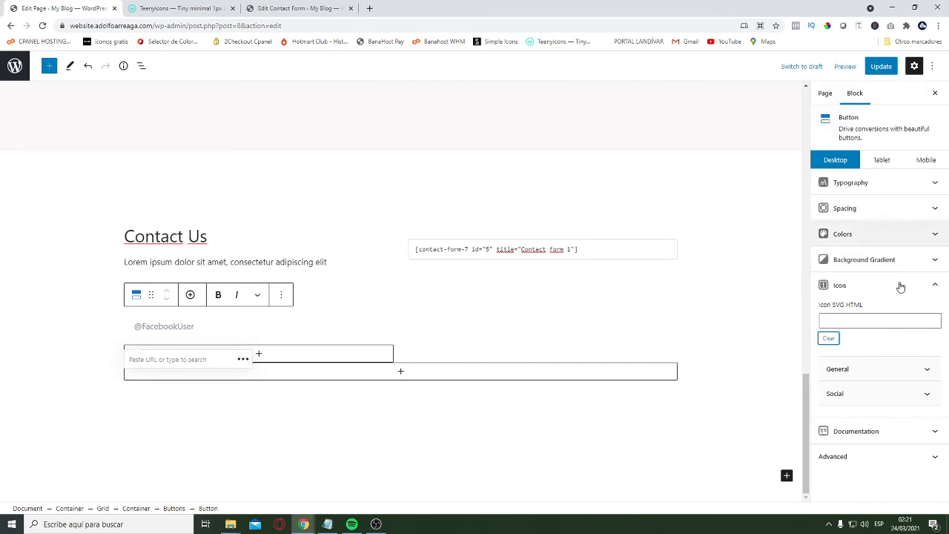
click(859, 404)
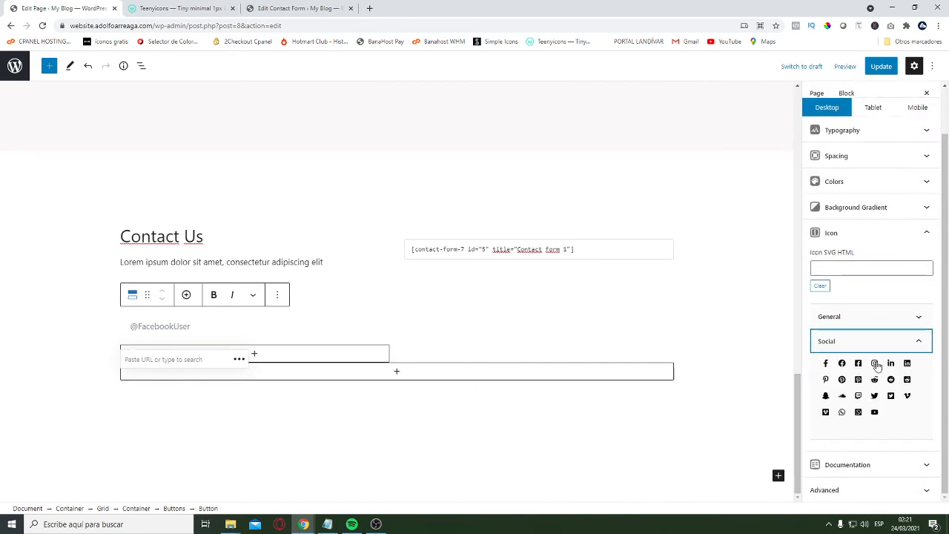
click(876, 364)
double_click(155, 327)
click(186, 326)
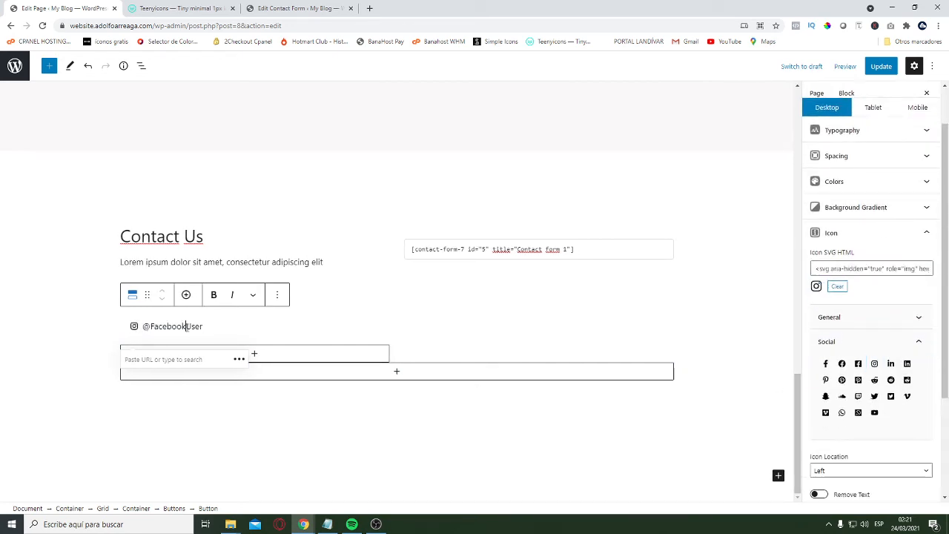
drag(186, 326, 152, 326)
text(ig)
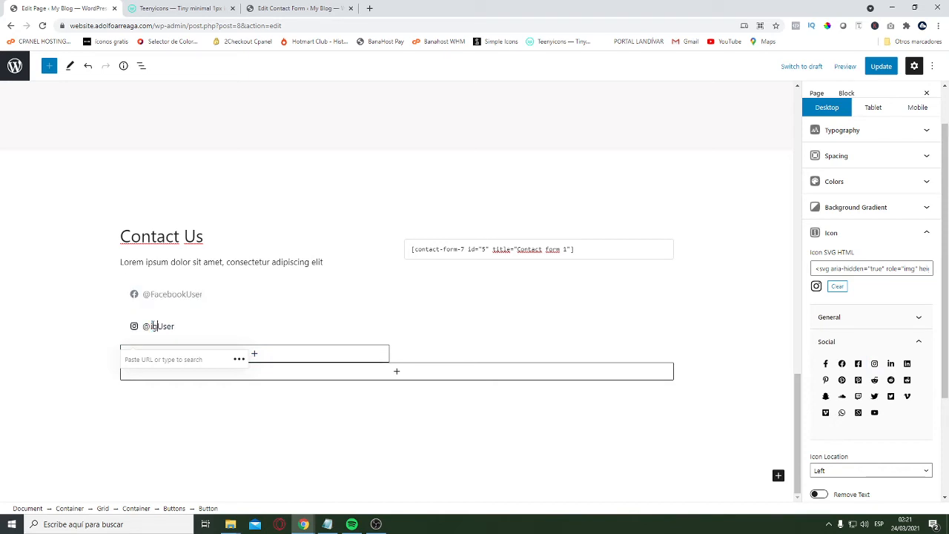
key(BackSpace)
key(BackSpace)
text(IG)
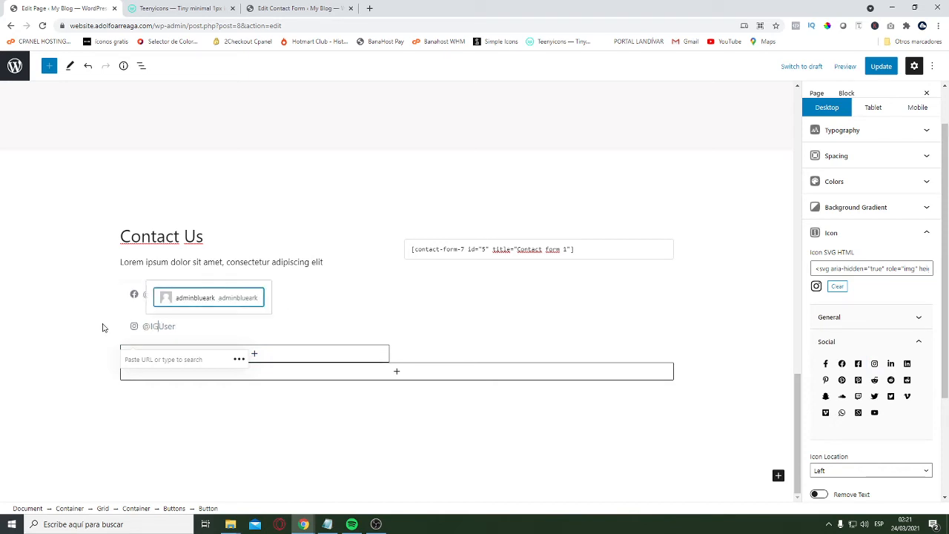
click(273, 381)
click(157, 312)
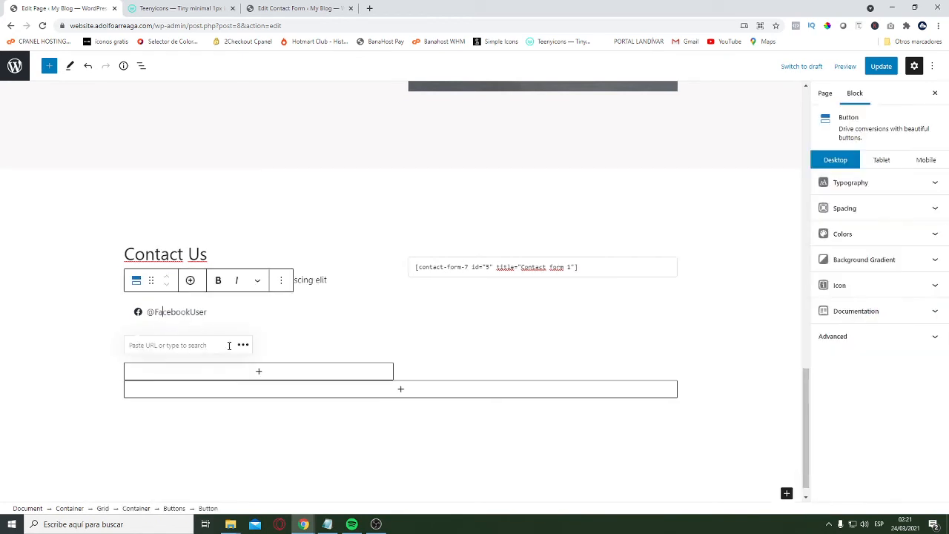
click(155, 346)
click(64, 320)
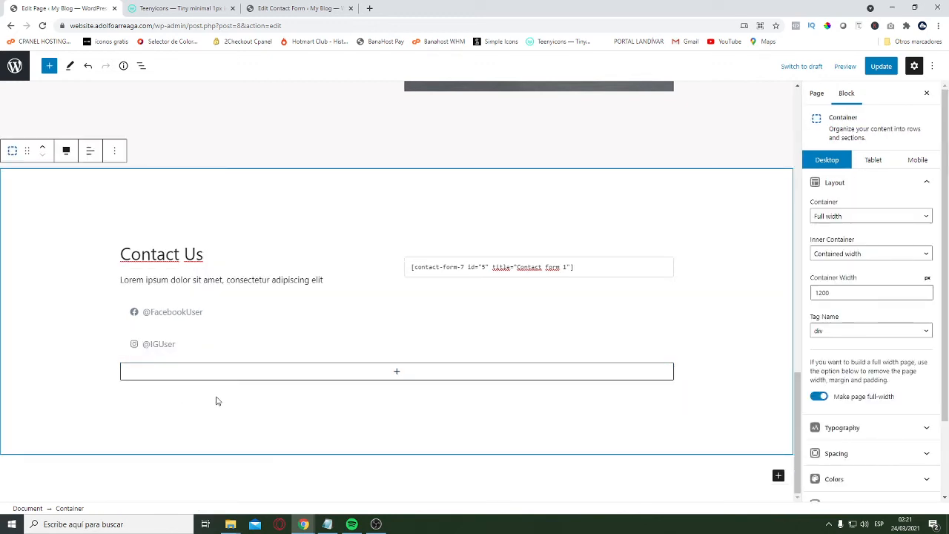
click(167, 347)
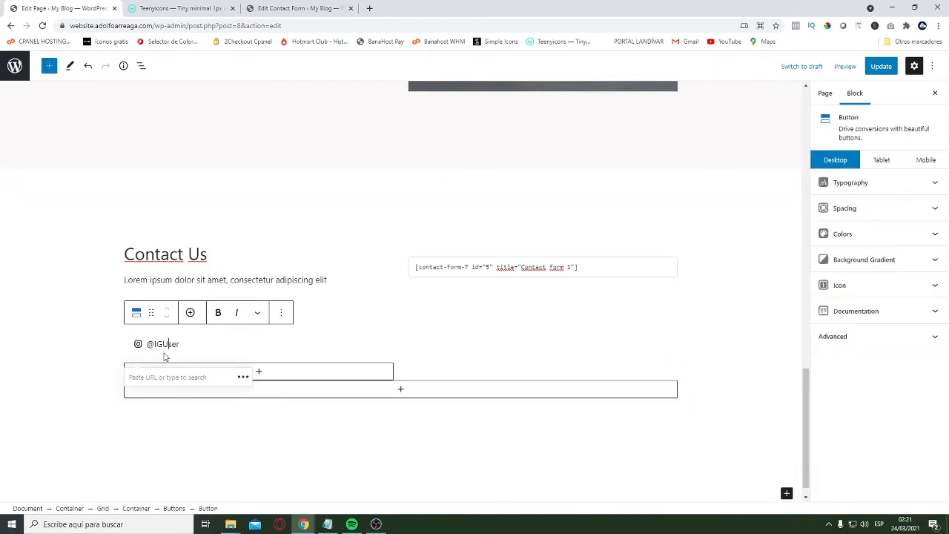
click(189, 359)
click(197, 355)
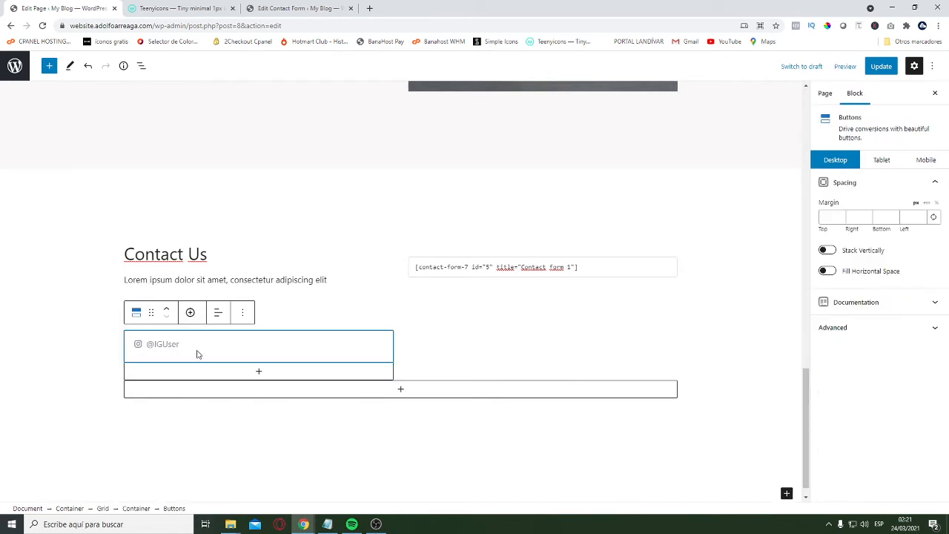
click(243, 313)
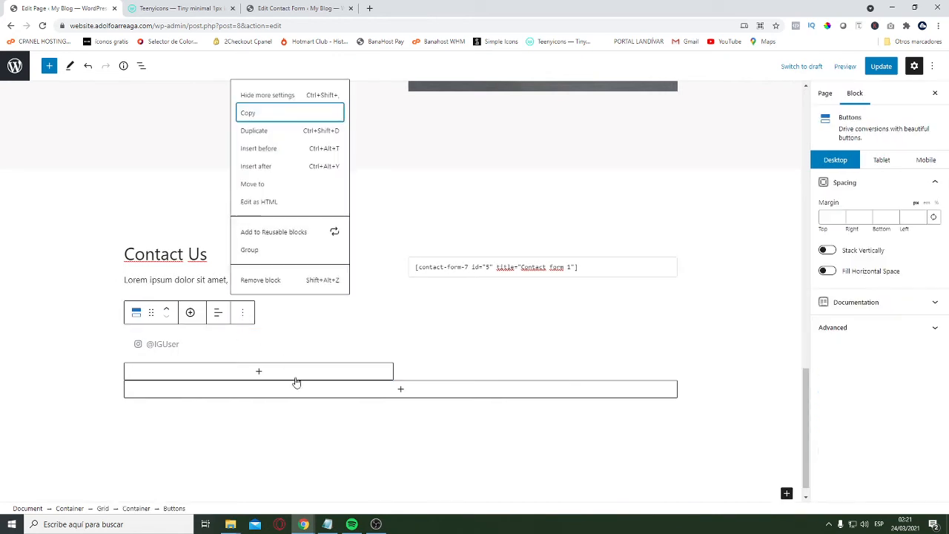
click(270, 146)
Replace the Instagram icon on the new duplicate with the phone icon from the general icon set
scroll(221, 247, down, 1)
click(139, 327)
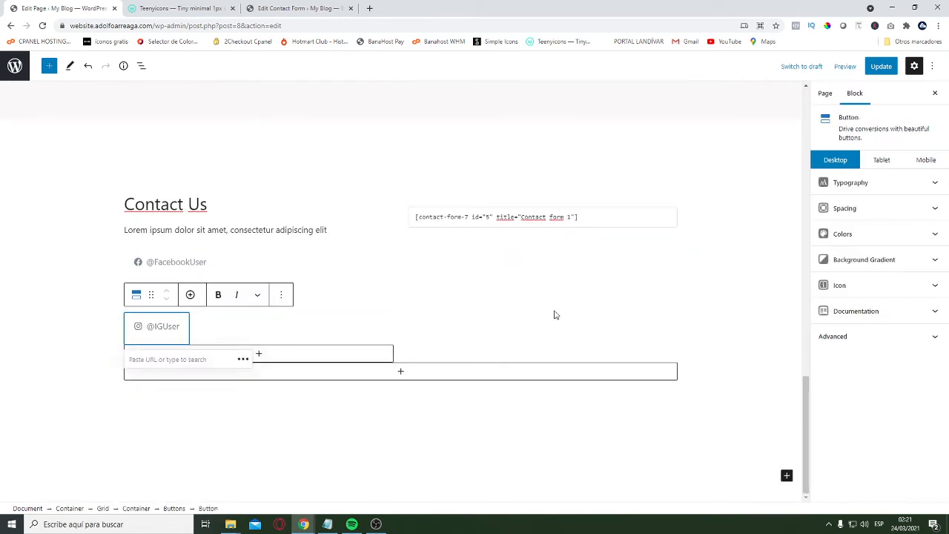
click(875, 311)
click(875, 285)
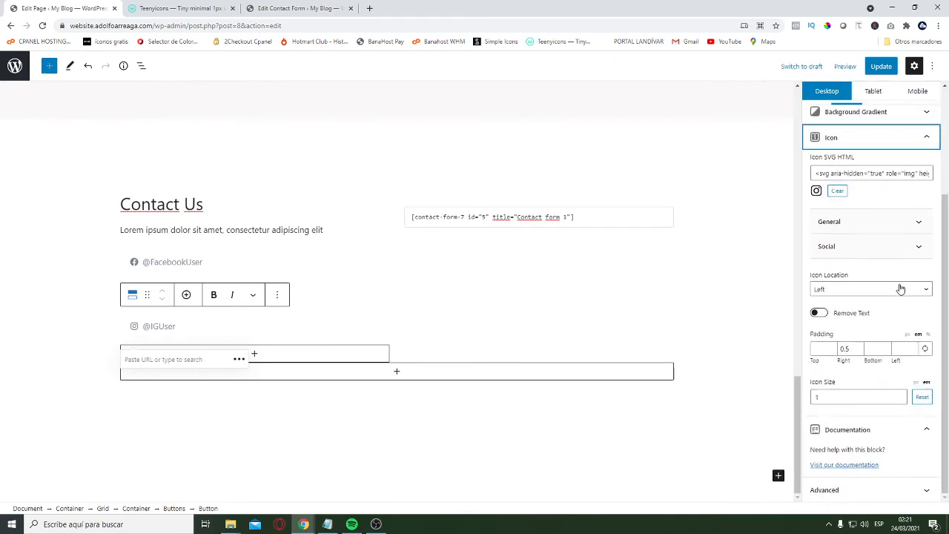
click(841, 190)
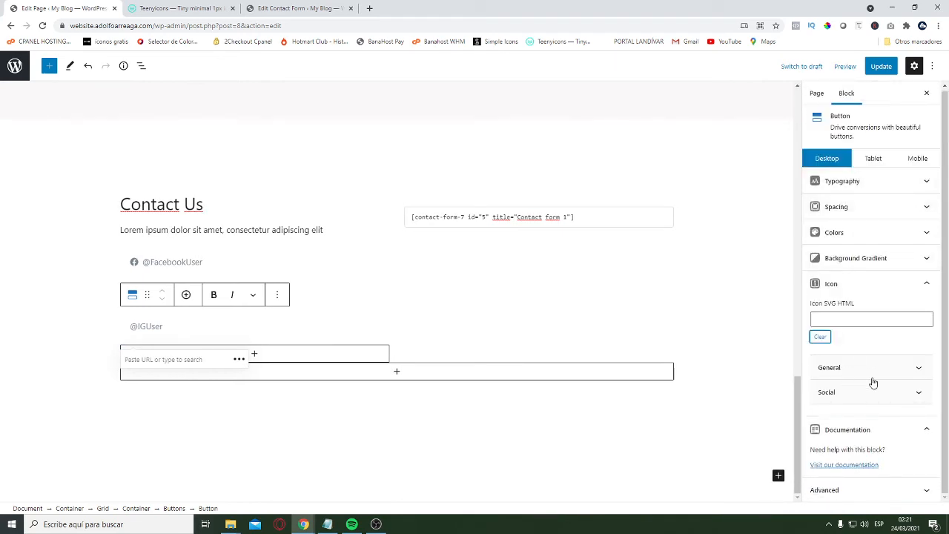
click(871, 369)
scroll(914, 336, down, 2)
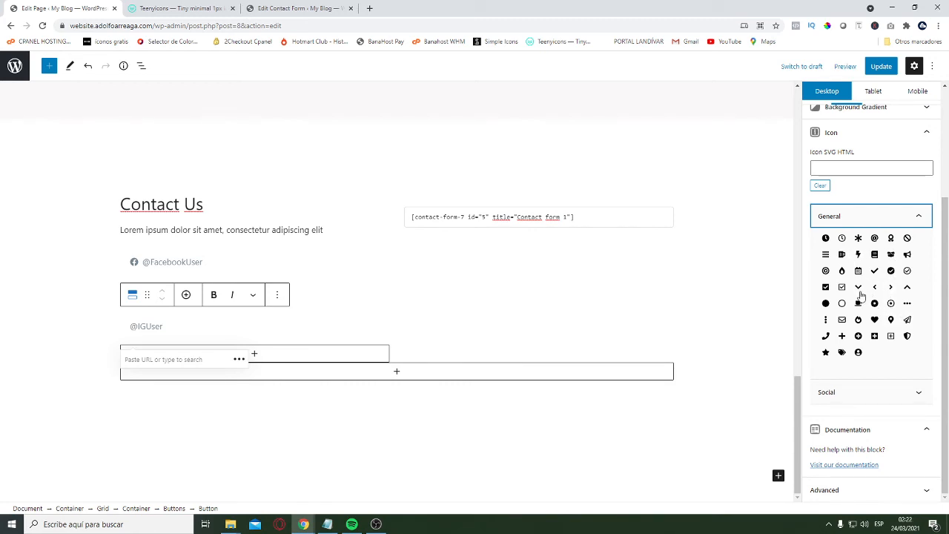
click(825, 336)
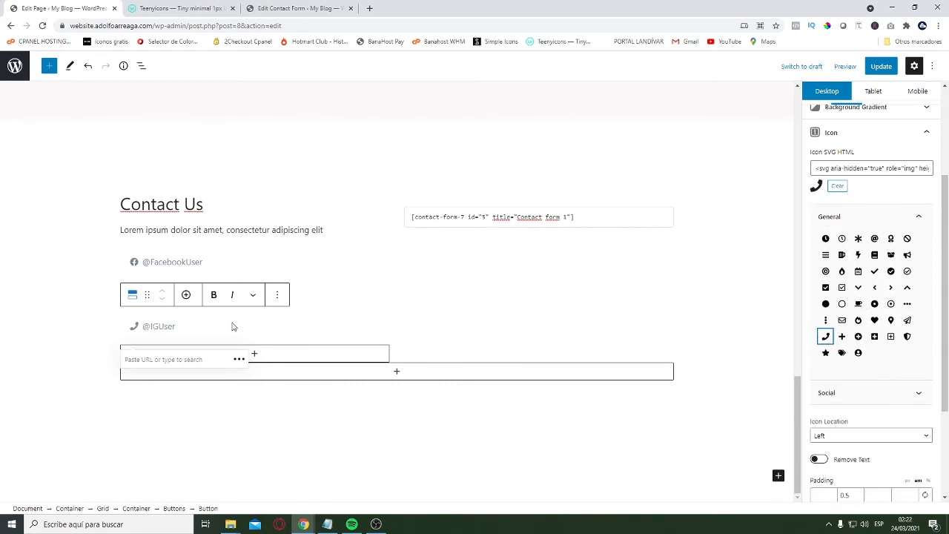
Replace the label of the button with the phone icon with the contact phone number
double_click(158, 326)
text(+1 000 00 00)
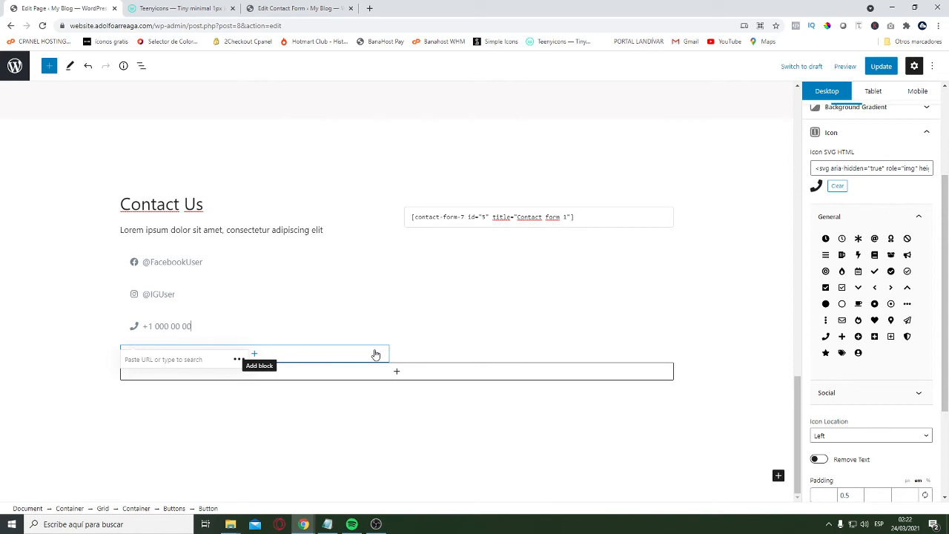
text(00)
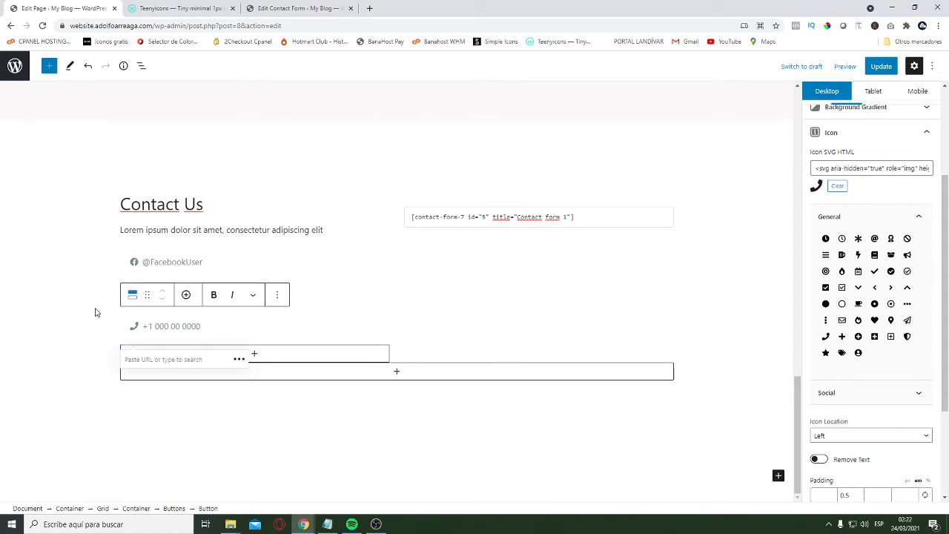
click(93, 338)
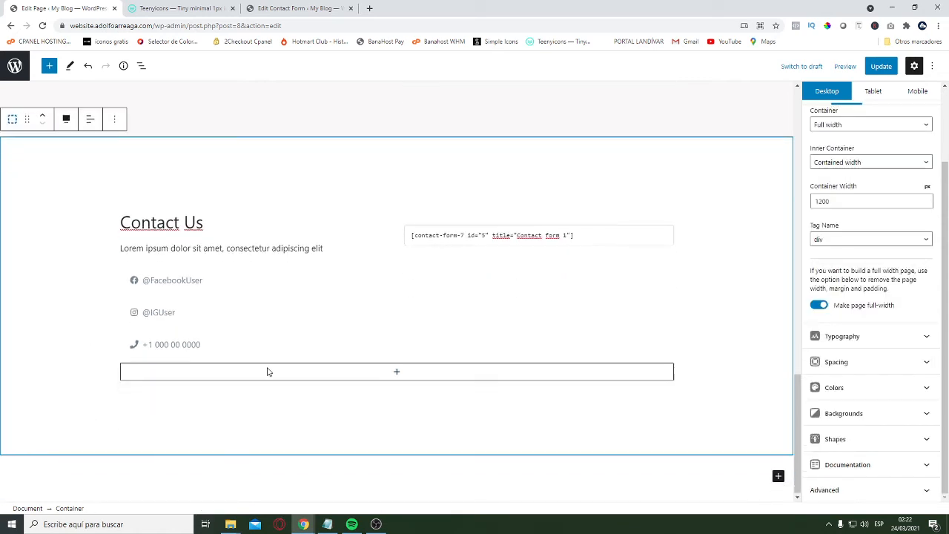
Link the phone button to a "tel:" address followed by the contact phone number
click(185, 343)
scroll(204, 231, down, 1)
click(165, 361)
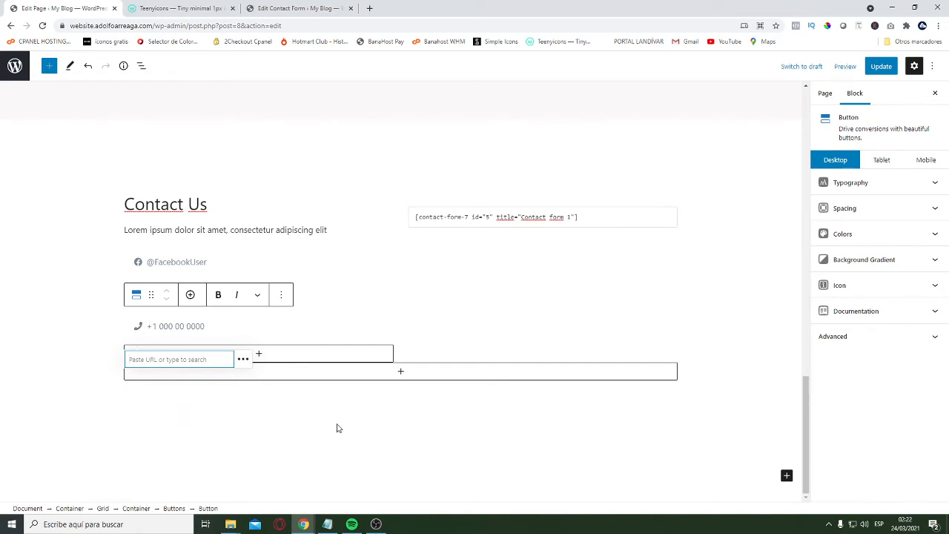
text(MAIL)
key(BackSpace)
key(BackSpace)
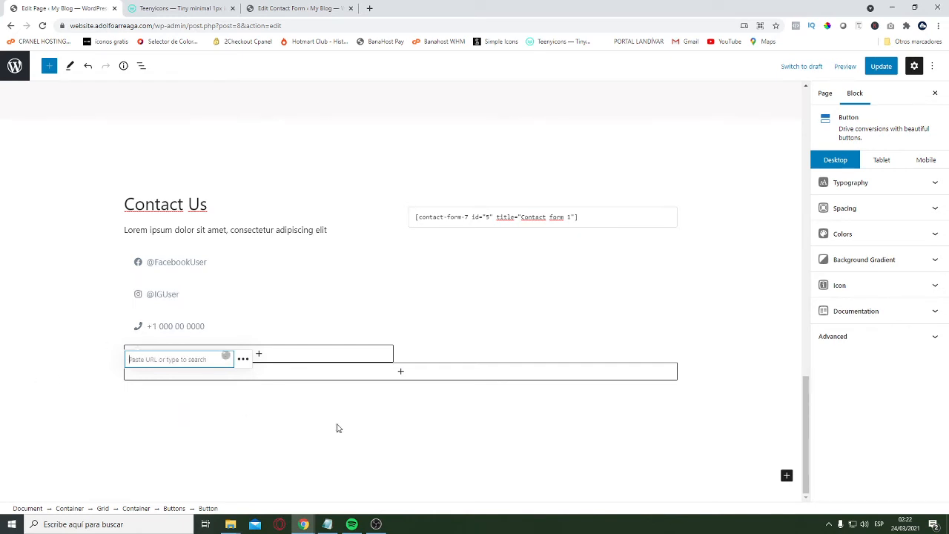
text(m)
key(BackSpace)
key(BackSpace)
text(tel)
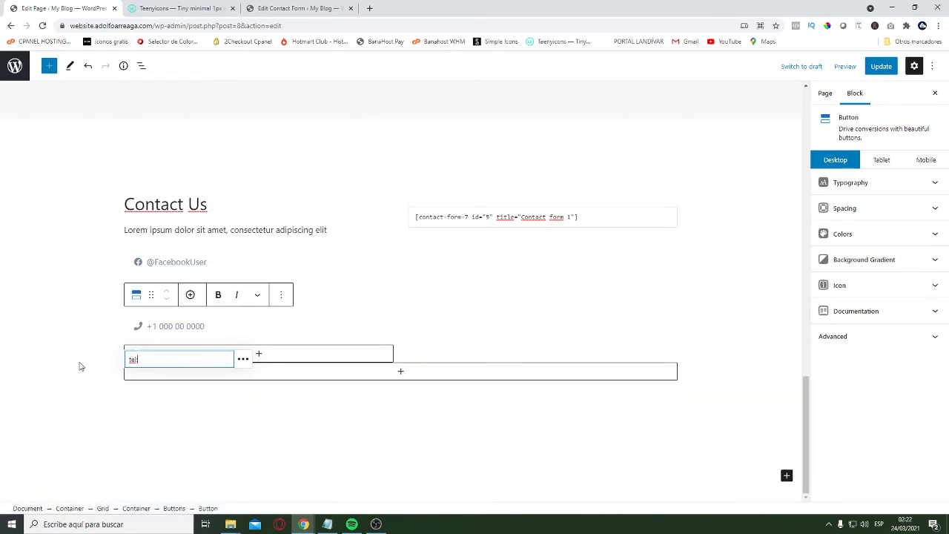
text(:+100000000)
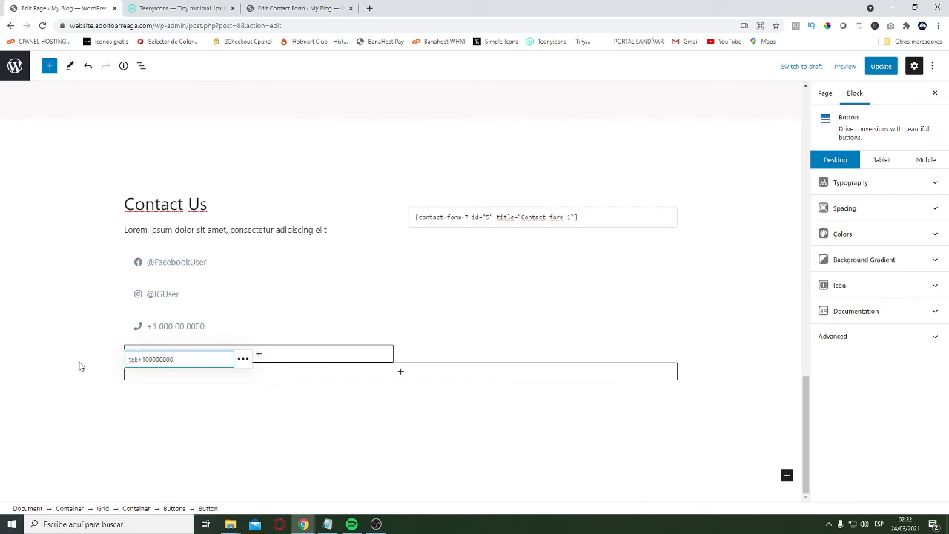
click(78, 365)
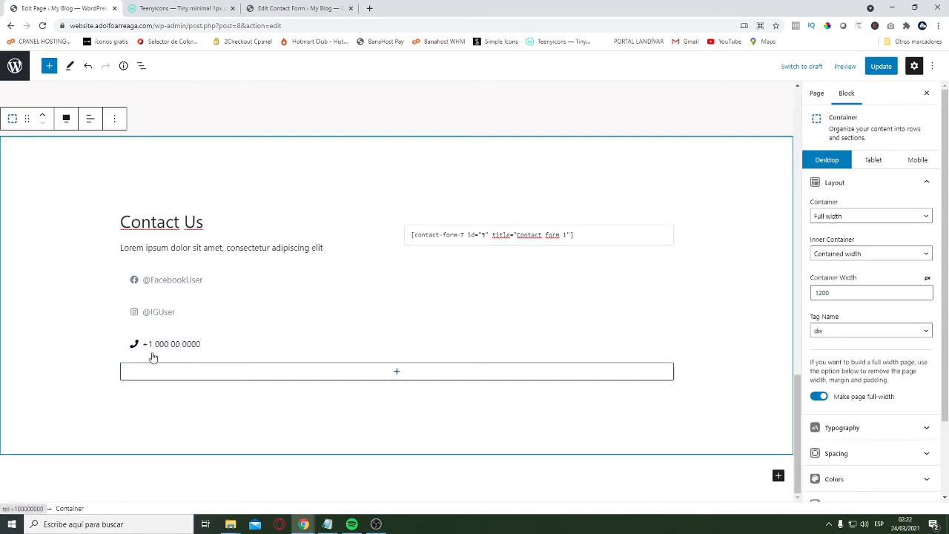
scroll(555, 370, up, 3)
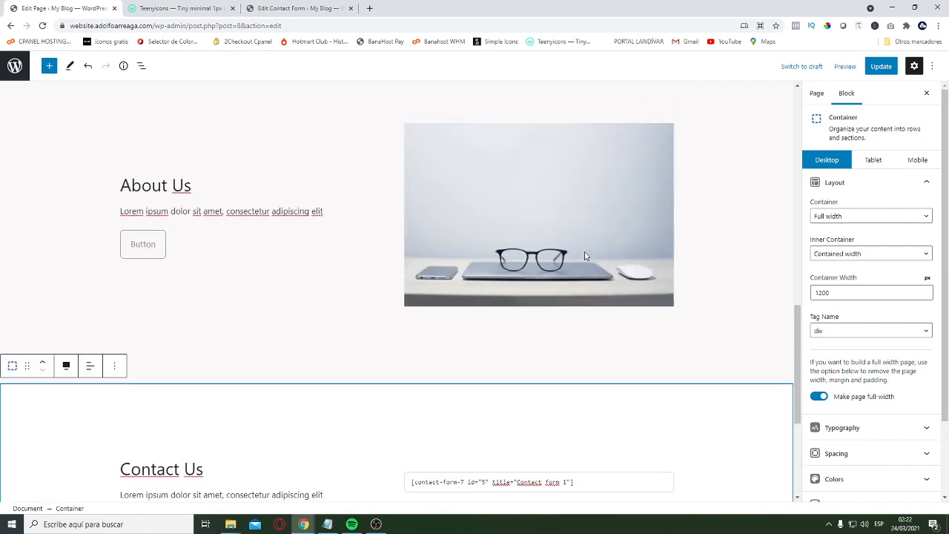
Set the vertical alignment of the column container holding the contact form shortcode to Center and update the Home page
scroll(500, 336, down, 3)
click(399, 250)
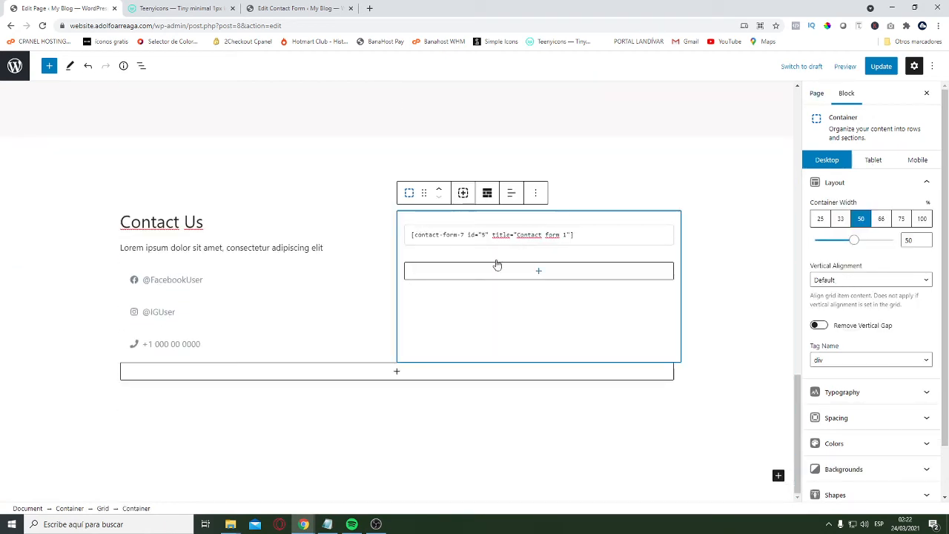
click(858, 184)
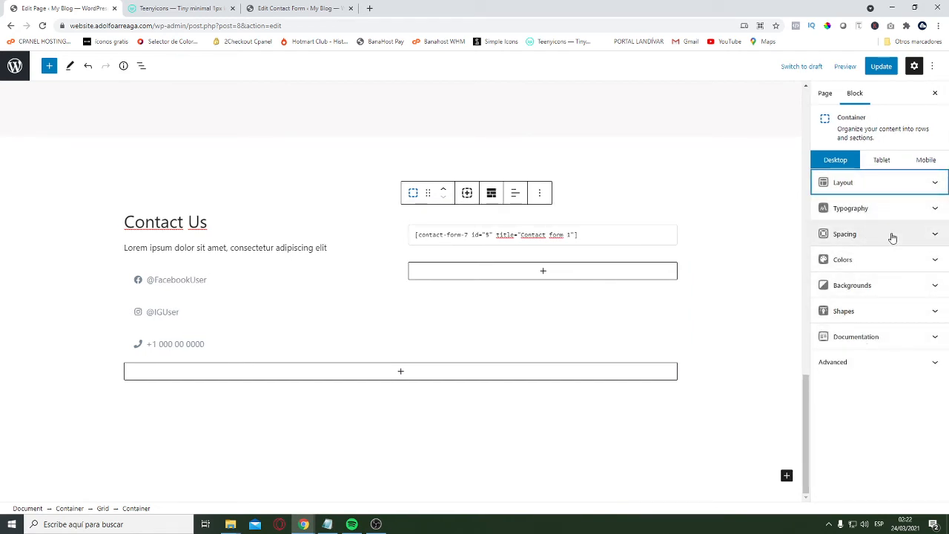
click(876, 184)
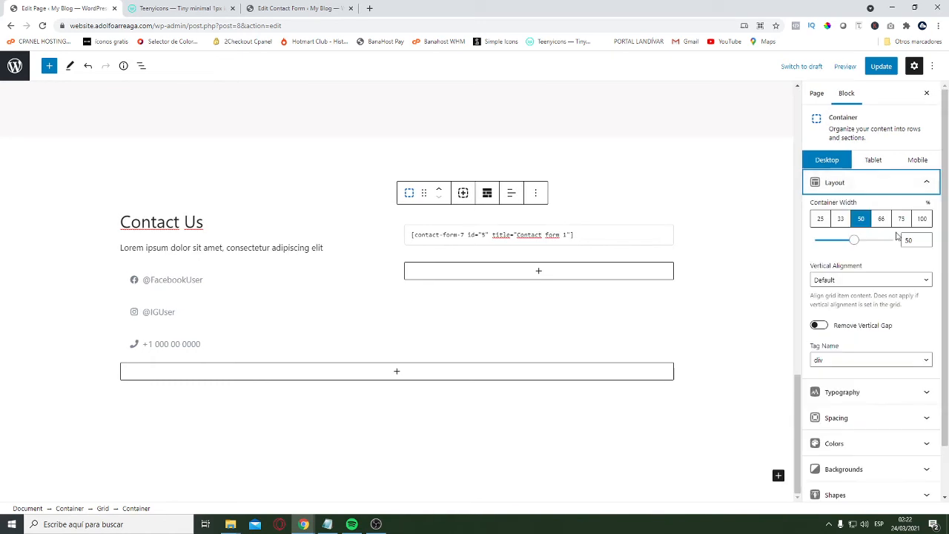
click(861, 280)
click(858, 304)
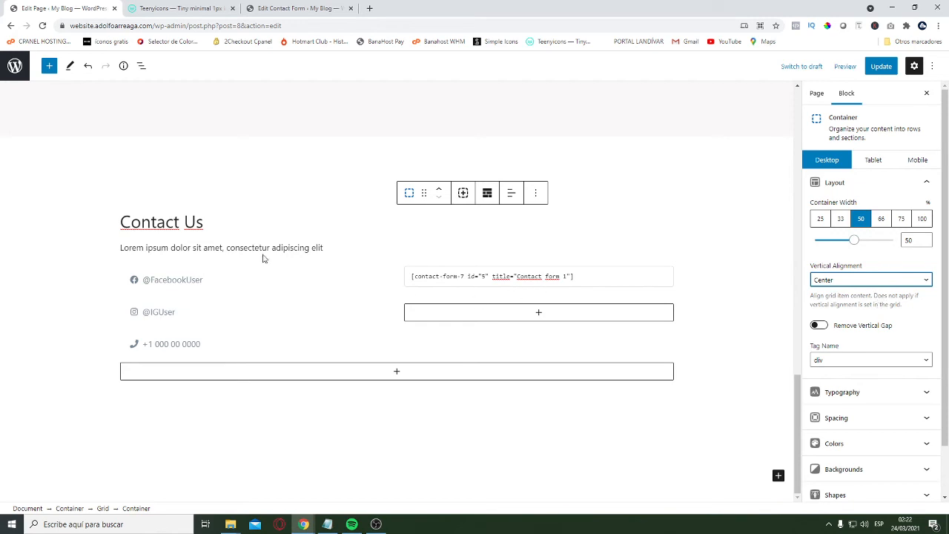
click(881, 66)
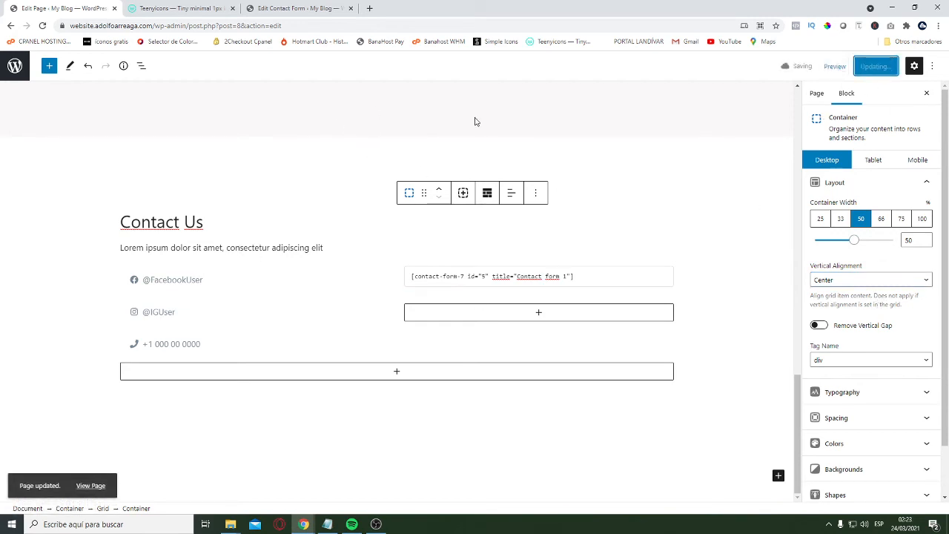
Load the site's published front page in the browser tab that holds the contact form editor
click(301, 8)
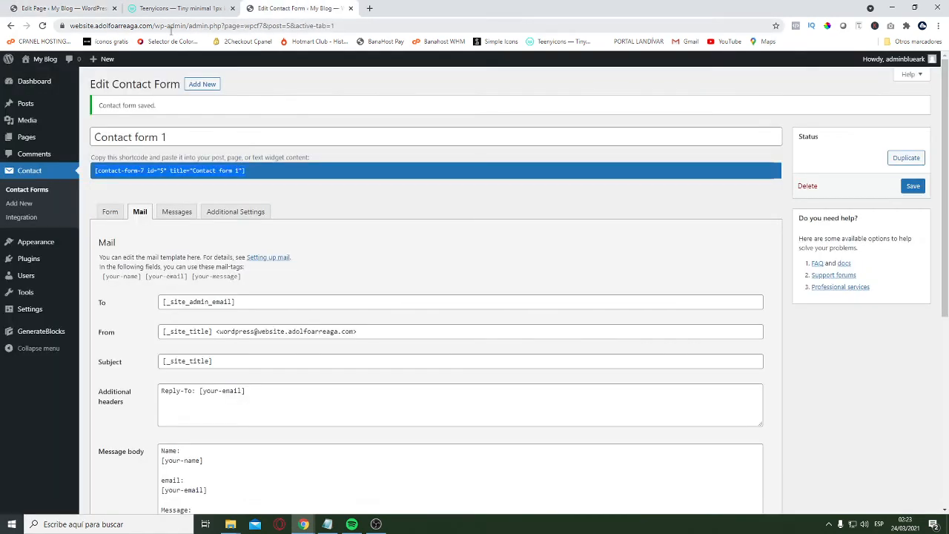
drag(158, 26, 946, 46)
key(BackSpace)
key(BackSpace)
key(Return)
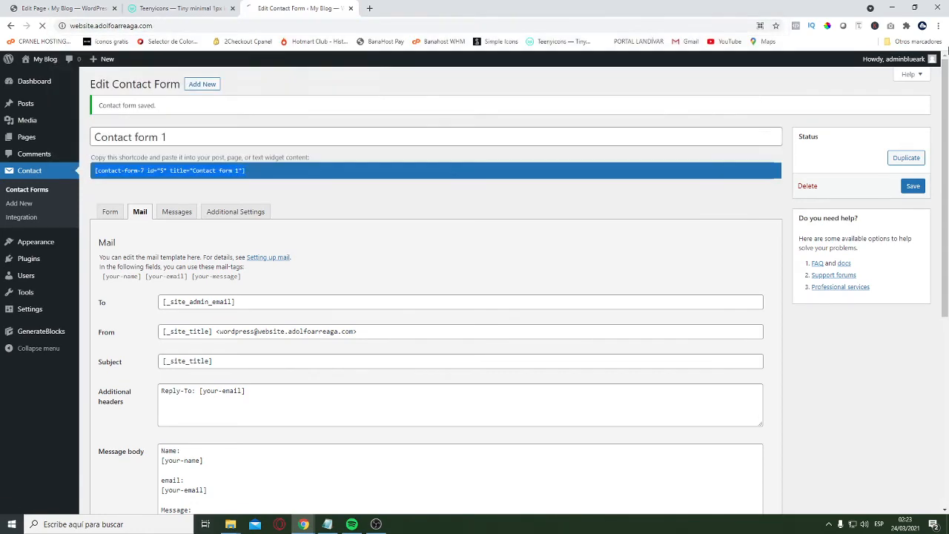
Look over the published Home page from the hero section down to the Contact Us section and the footer
scroll(759, 274, down, 12)
scroll(747, 346, down, 4)
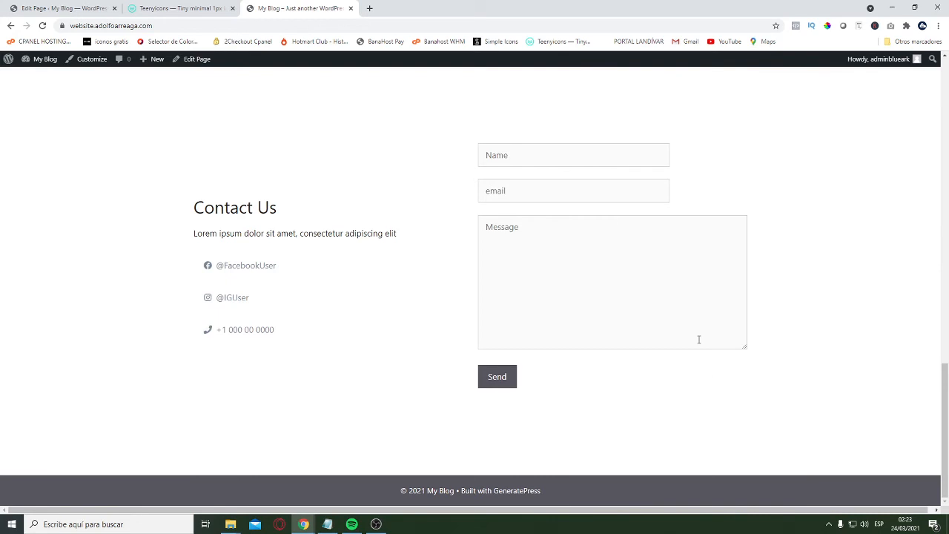
scroll(720, 356, up, 16)
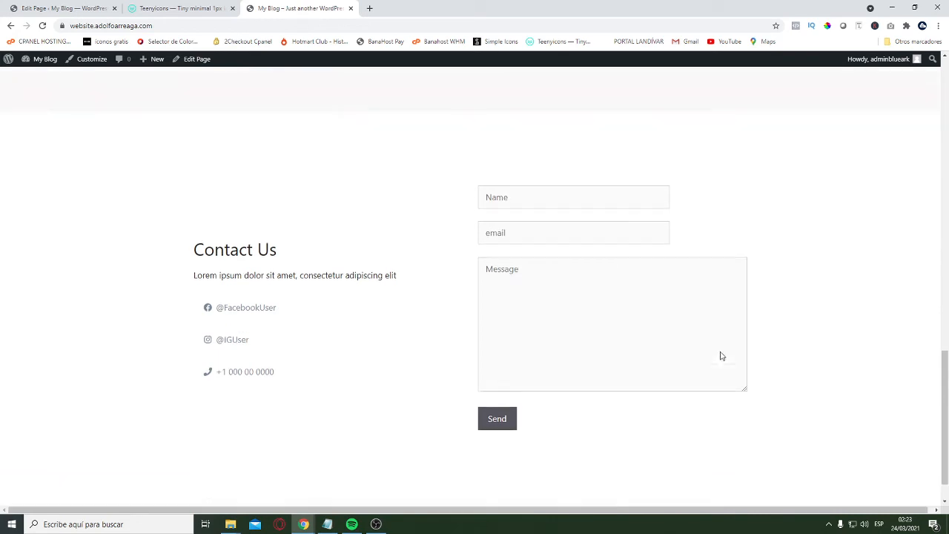
scroll(768, 355, down, 16)
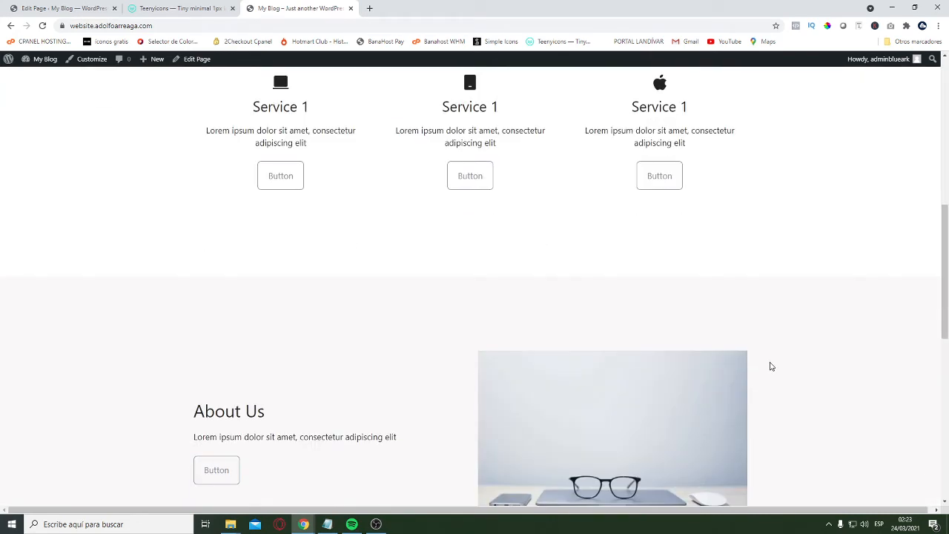
scroll(793, 404, up, 16)
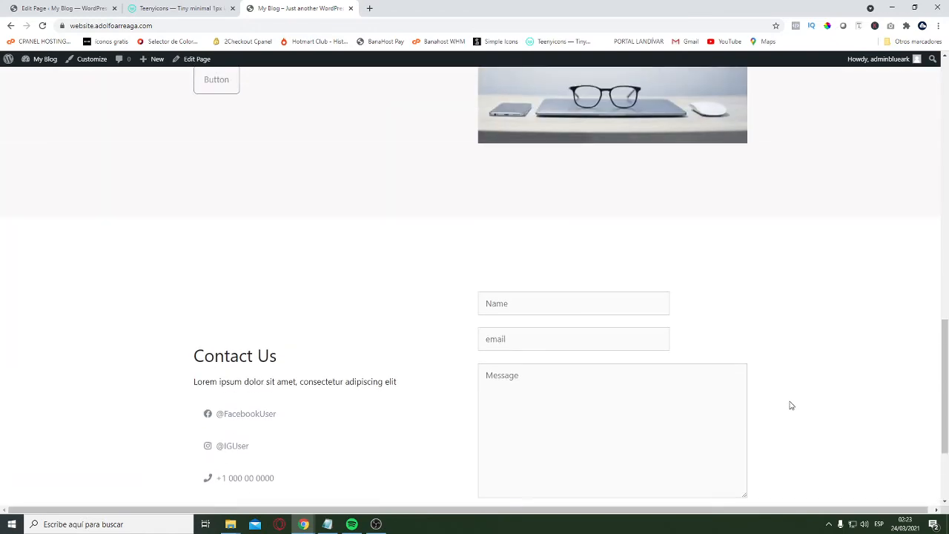
scroll(797, 403, down, 16)
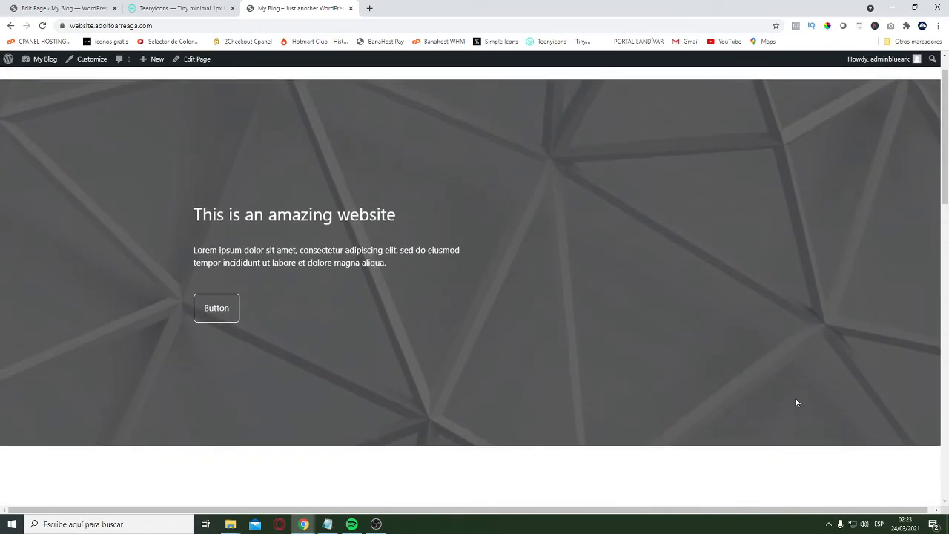
scroll(819, 411, up, 16)
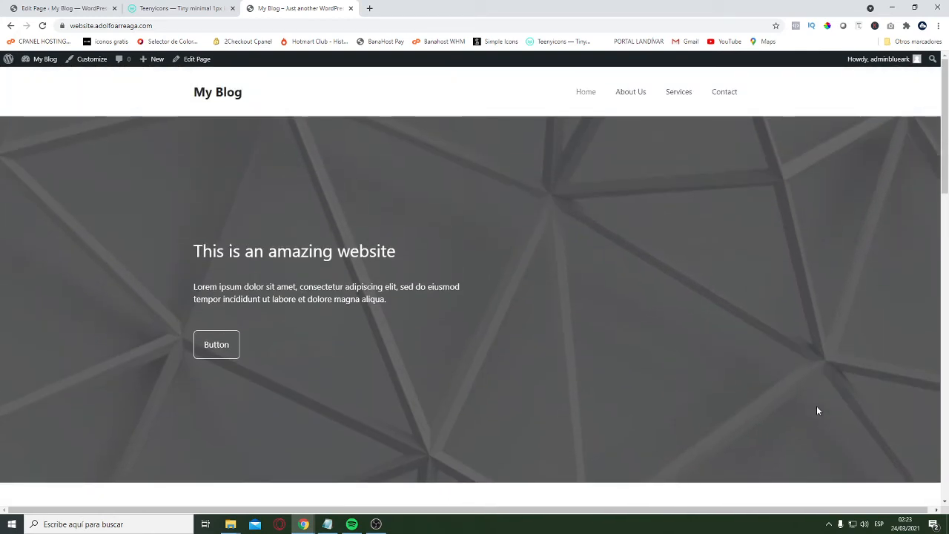
scroll(819, 411, down, 7)
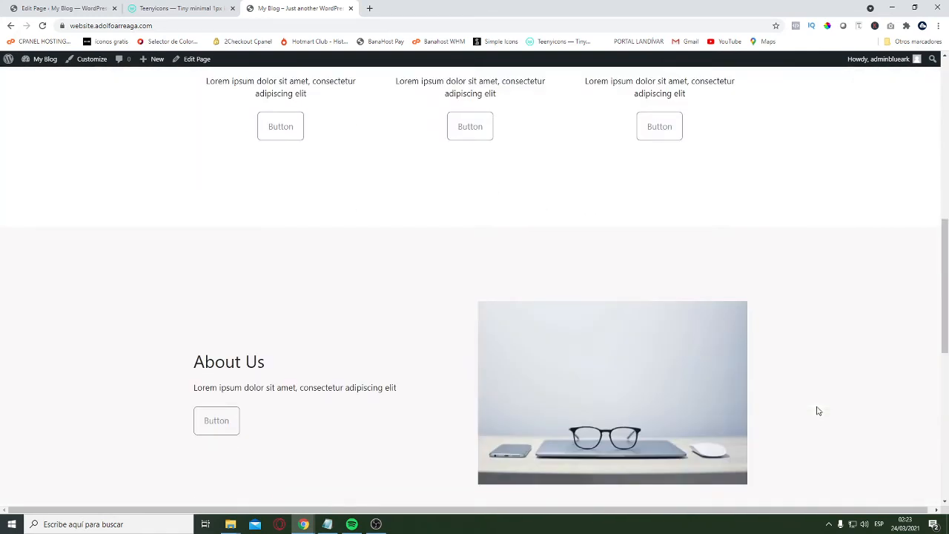
scroll(819, 411, down, 6)
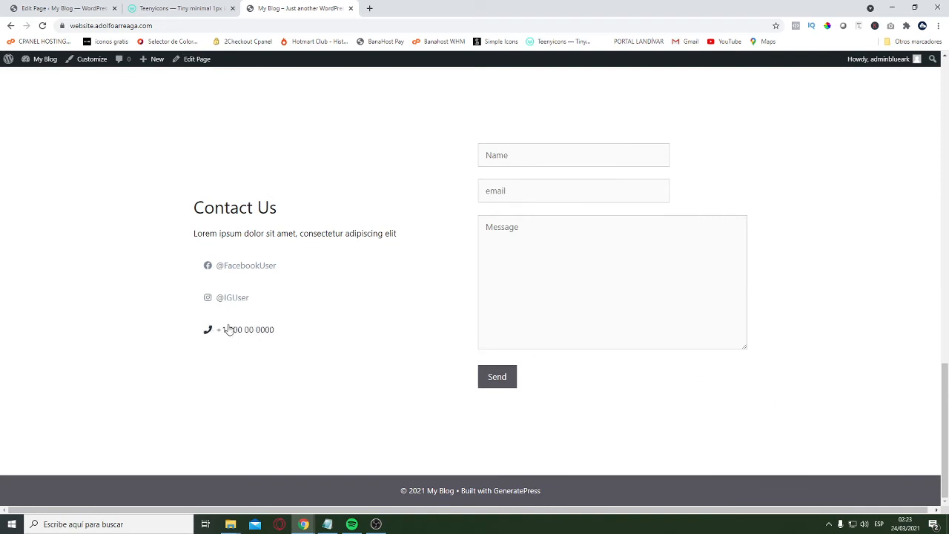
scroll(536, 373, up, 5)
scroll(551, 377, up, 6)
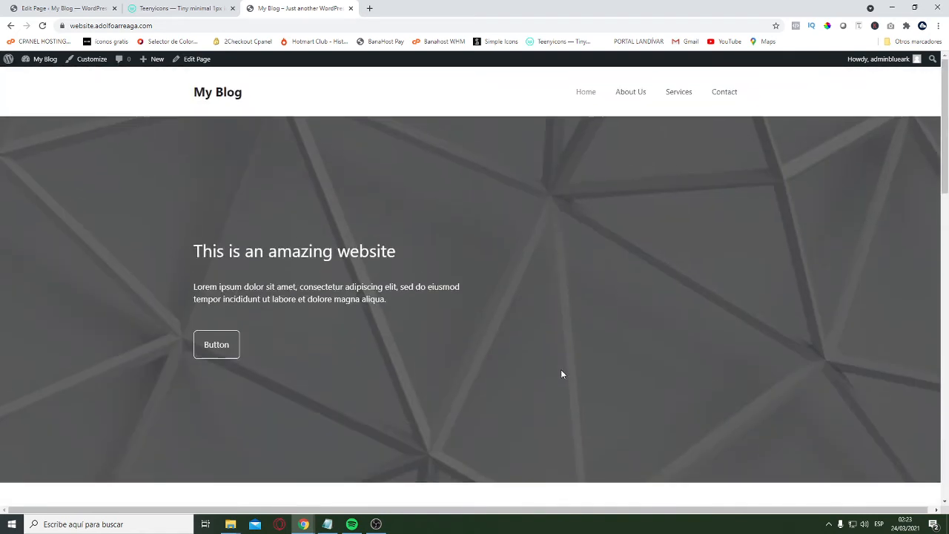
scroll(571, 368, down, 10)
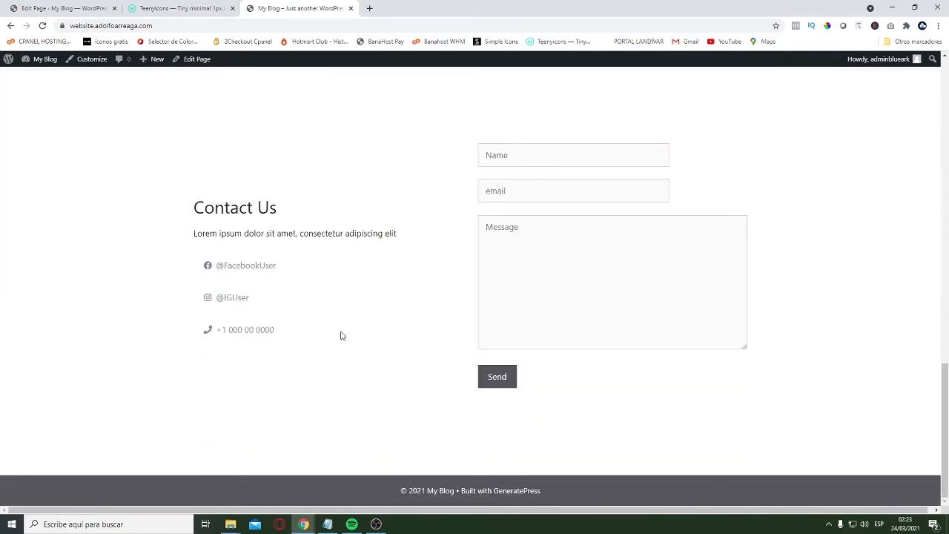
scroll(532, 341, up, 10)
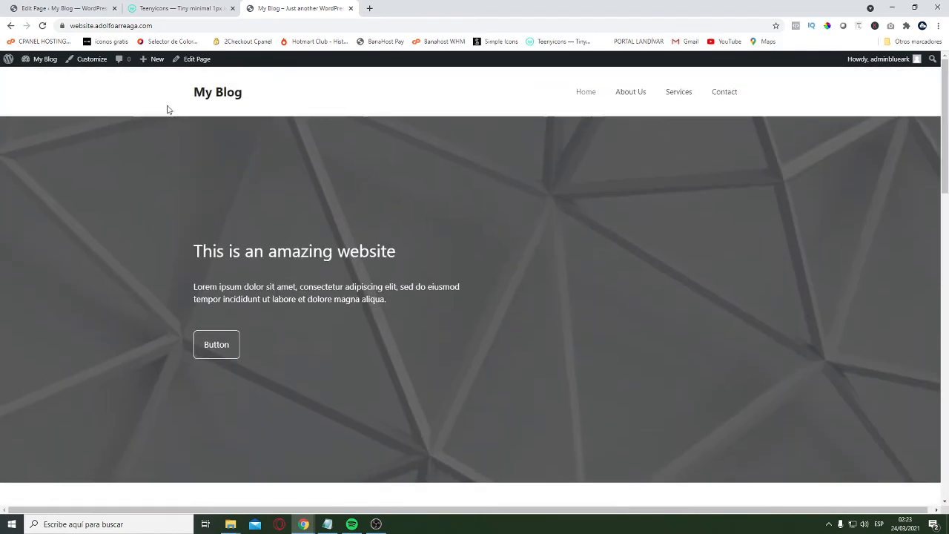
Return to the Home page editor, update the page again and look through its sections
click(65, 9)
scroll(413, 225, up, 10)
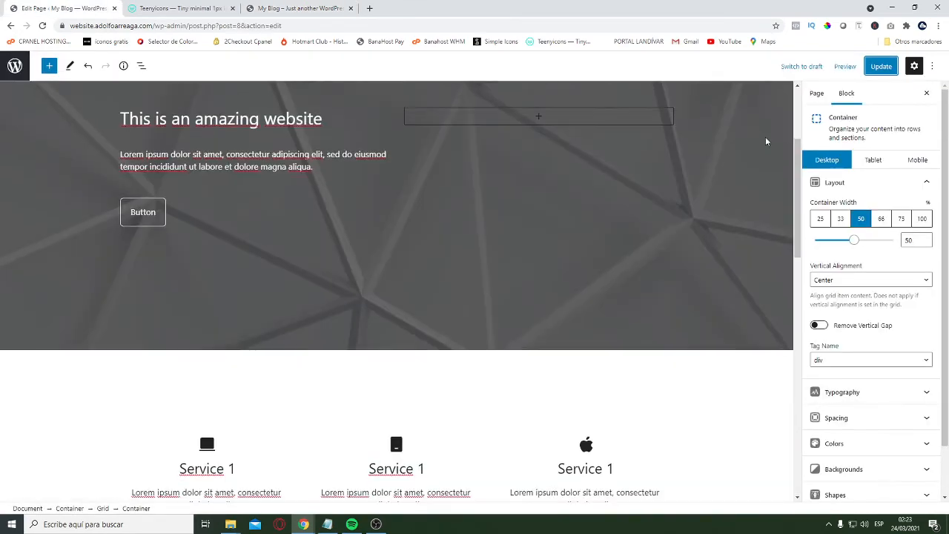
click(881, 66)
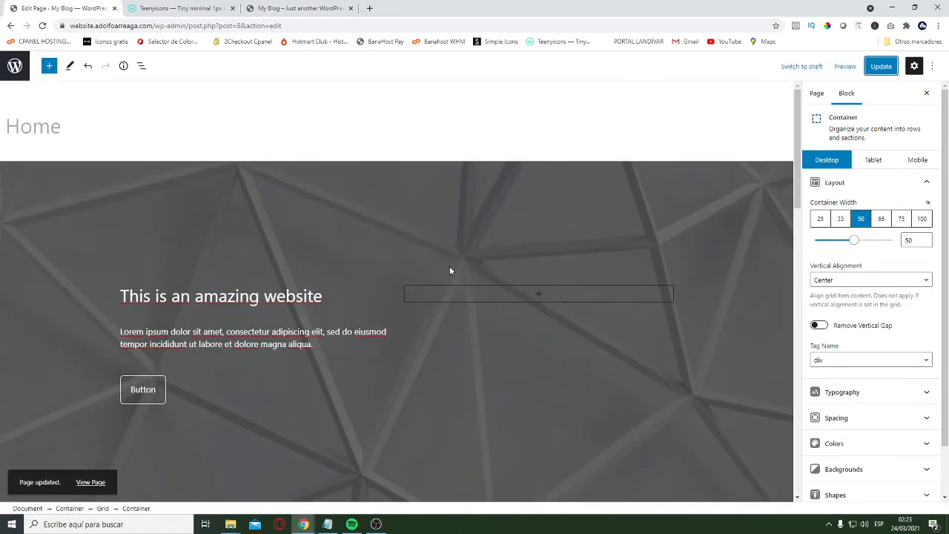
scroll(520, 298, down, 7)
scroll(521, 298, down, 5)
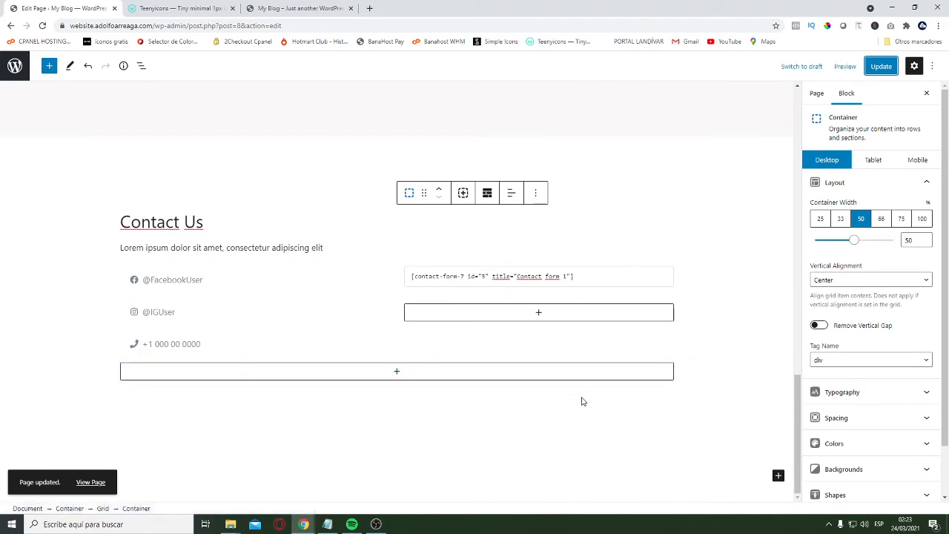
scroll(394, 277, up, 12)
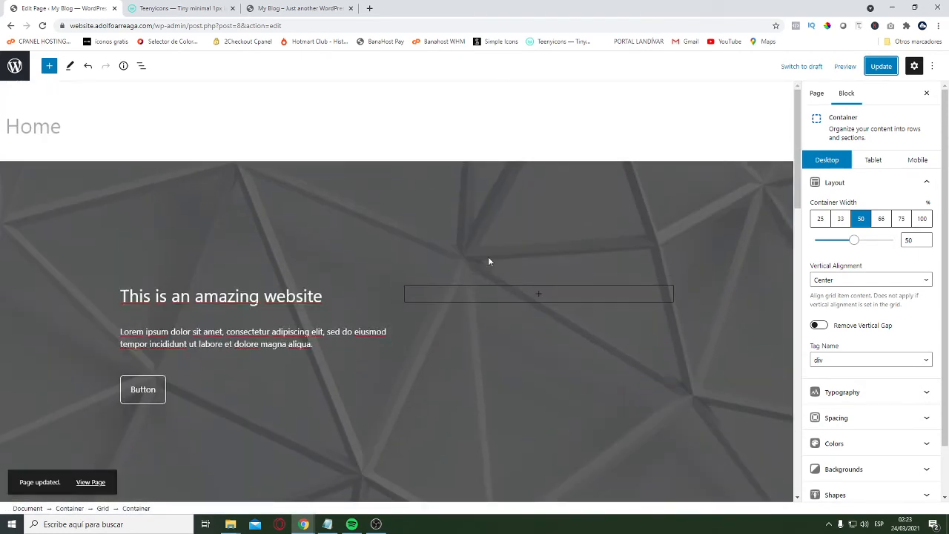
scroll(392, 255, down, 12)
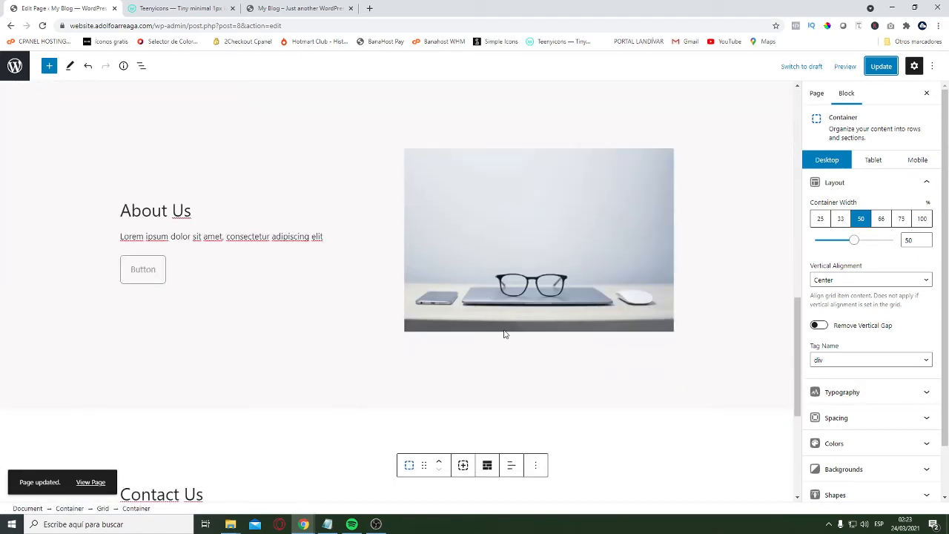
scroll(468, 393, up, 12)
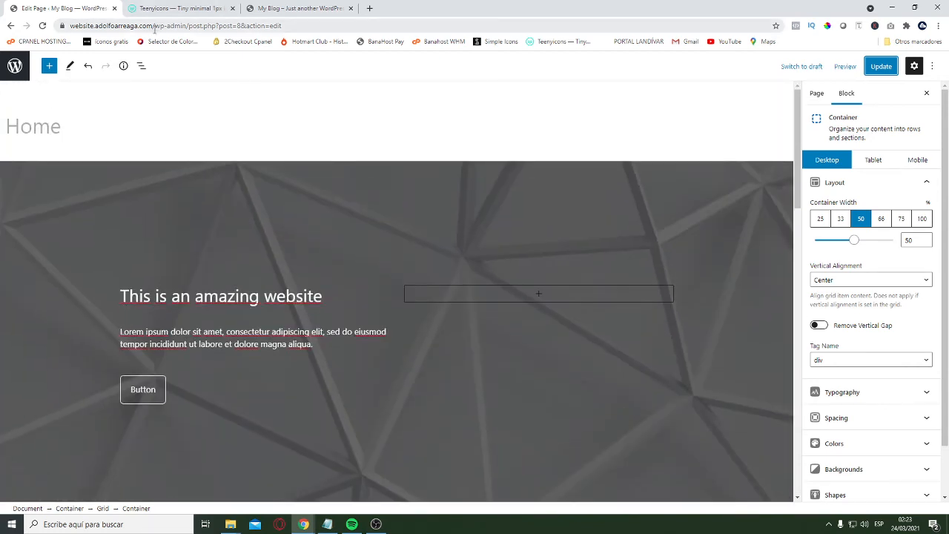
Go to the About Us page on the published site and open it for editing
drag(155, 26, 68, 26)
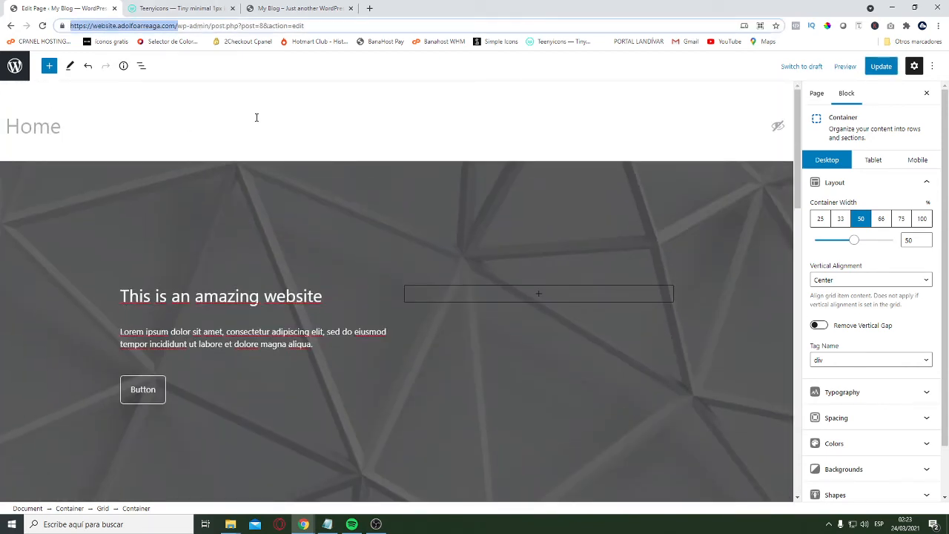
click(291, 8)
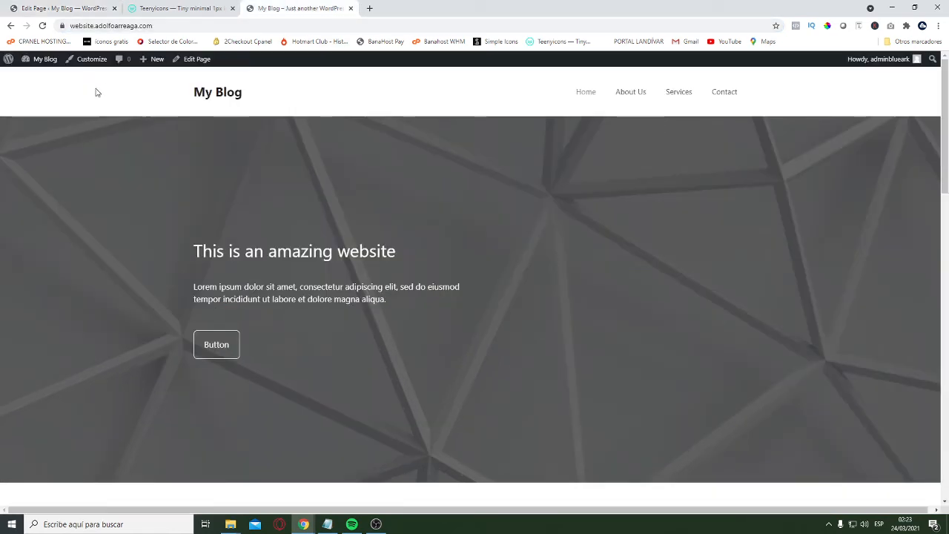
click(633, 93)
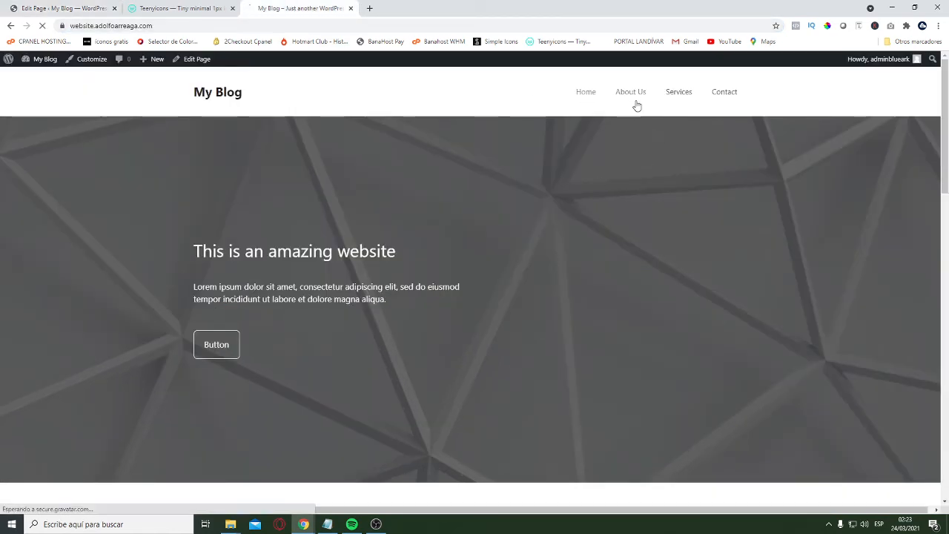
click(195, 60)
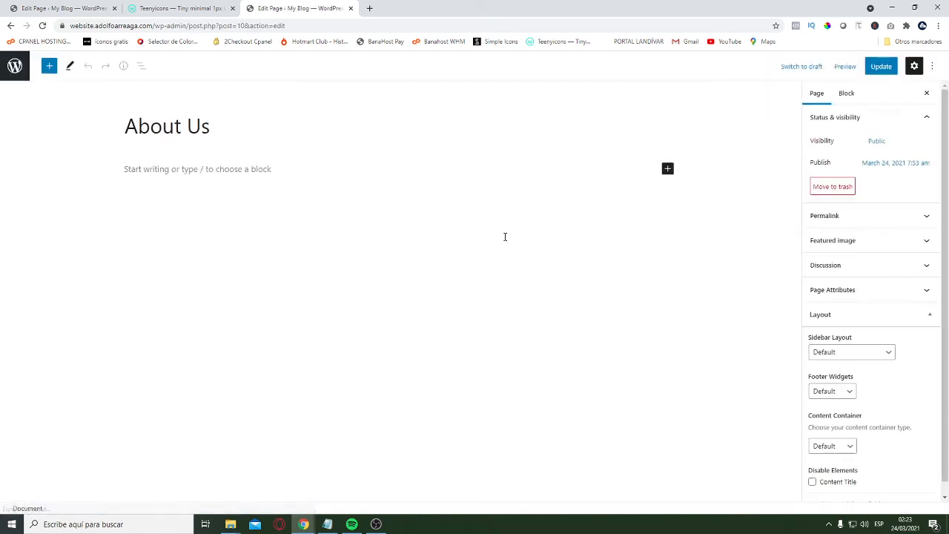
Set the About Us page's content container to Full Width, disable its content title and update the page
scroll(921, 356, down, 1)
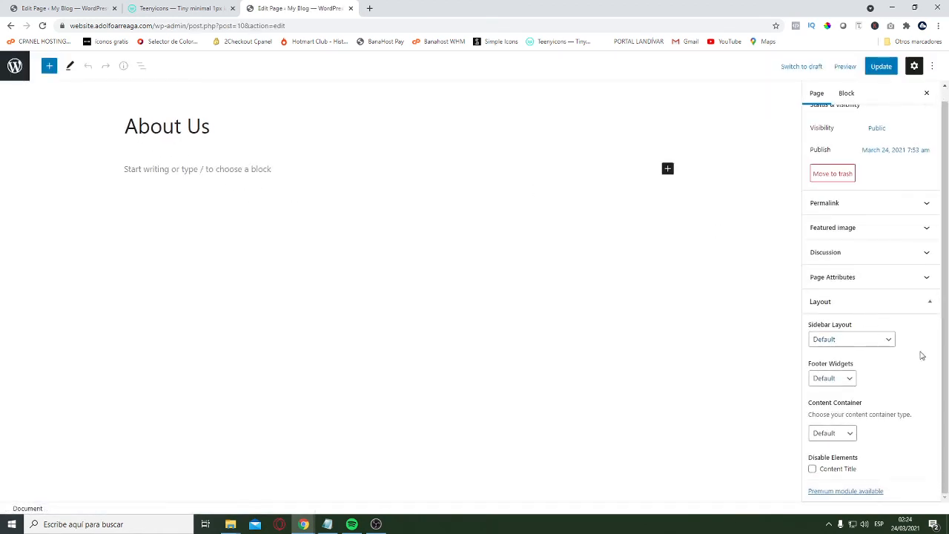
click(841, 438)
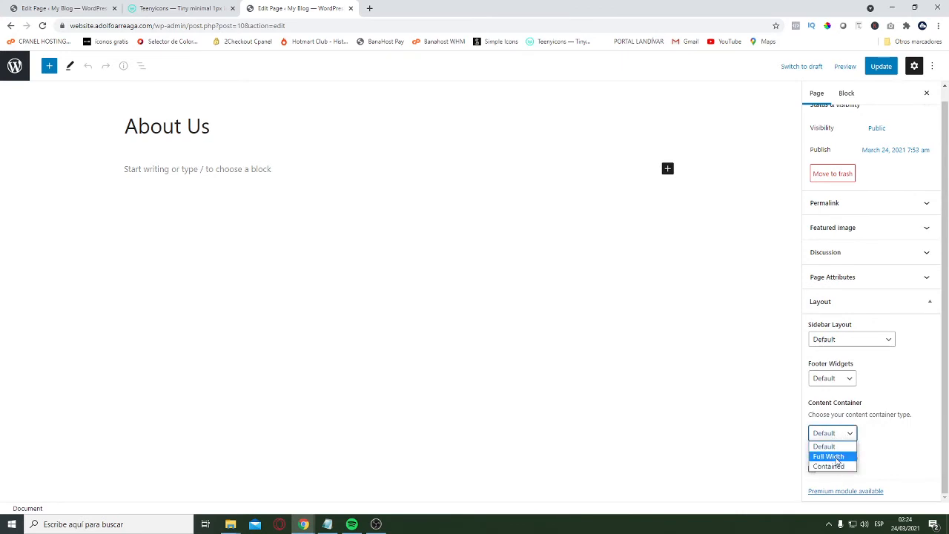
click(830, 454)
click(812, 469)
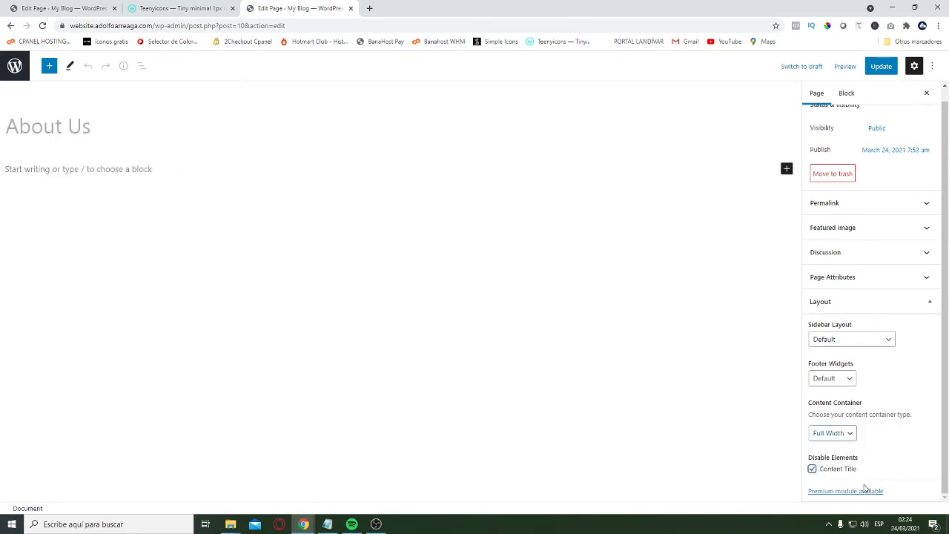
click(881, 66)
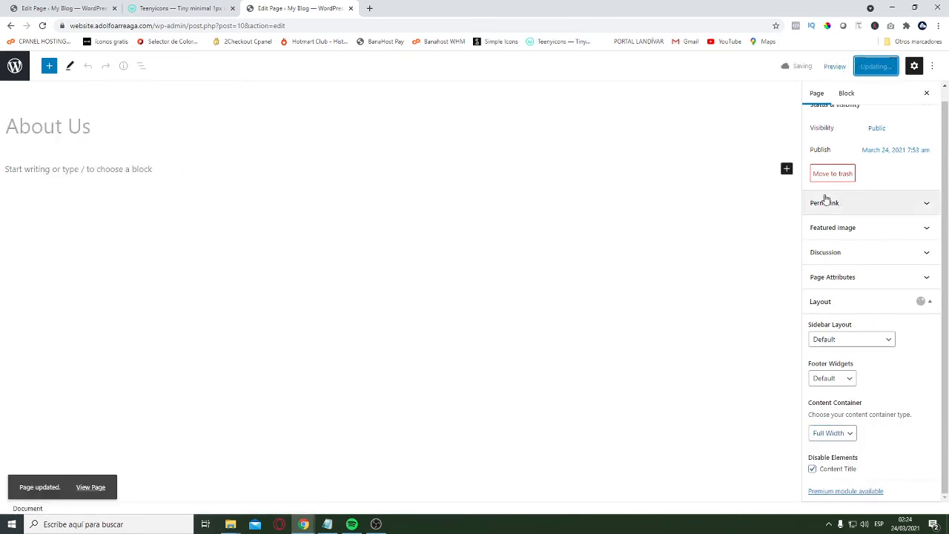
Copy the three-column services container in the Home page editor and return to the About Us page editor
click(150, 3)
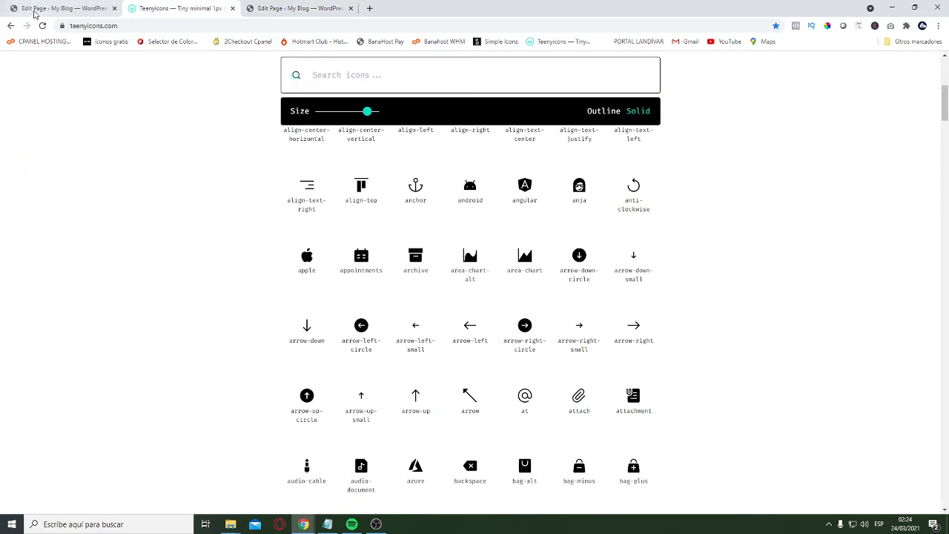
drag(37, 8, 178, 9)
scroll(304, 255, down, 5)
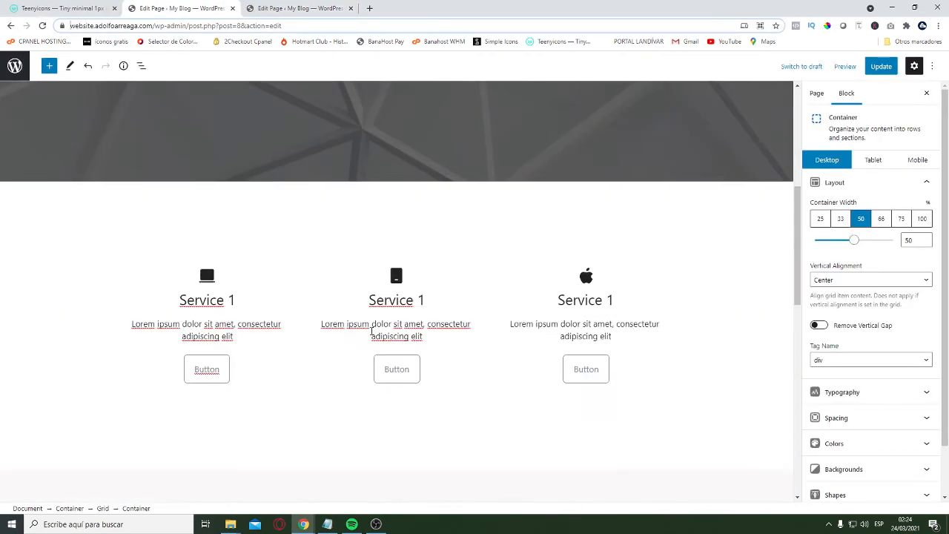
scroll(116, 196, up, 1)
click(113, 185)
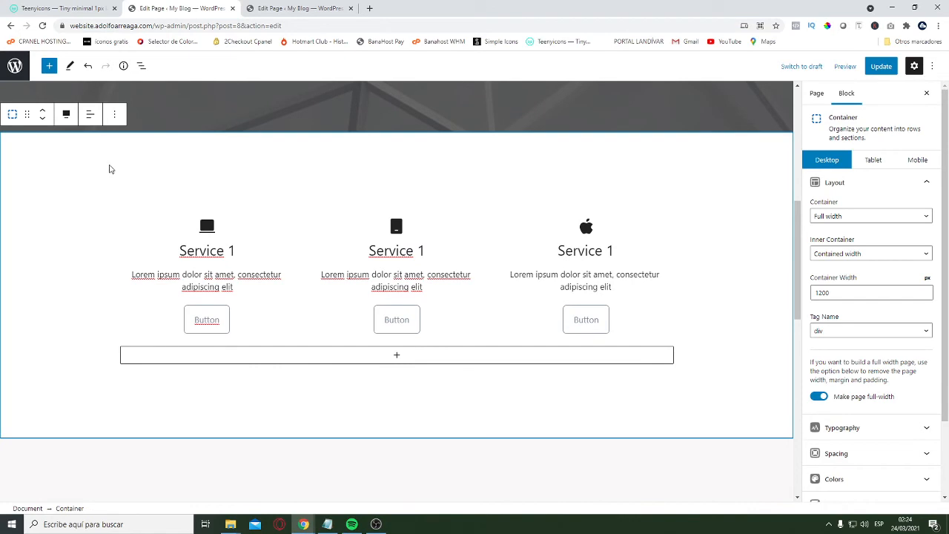
click(114, 113)
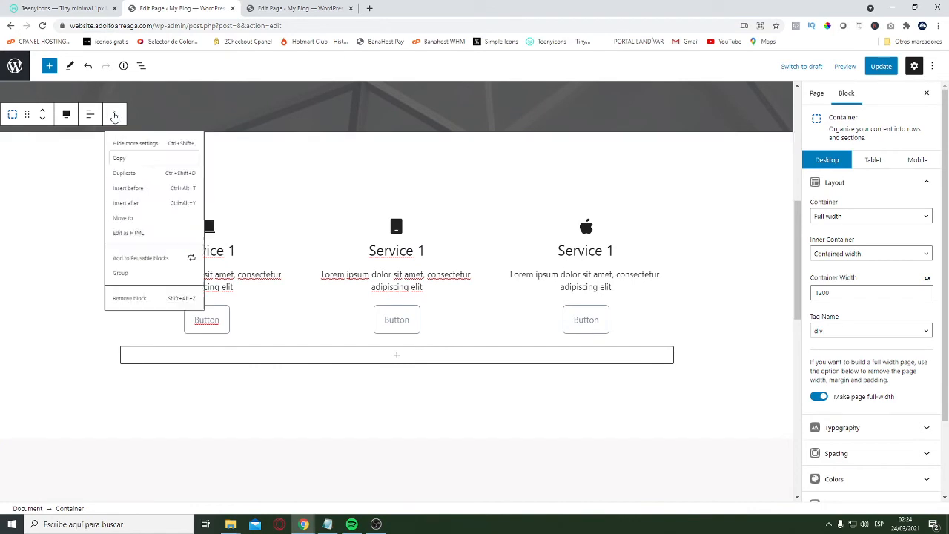
click(134, 172)
click(267, 9)
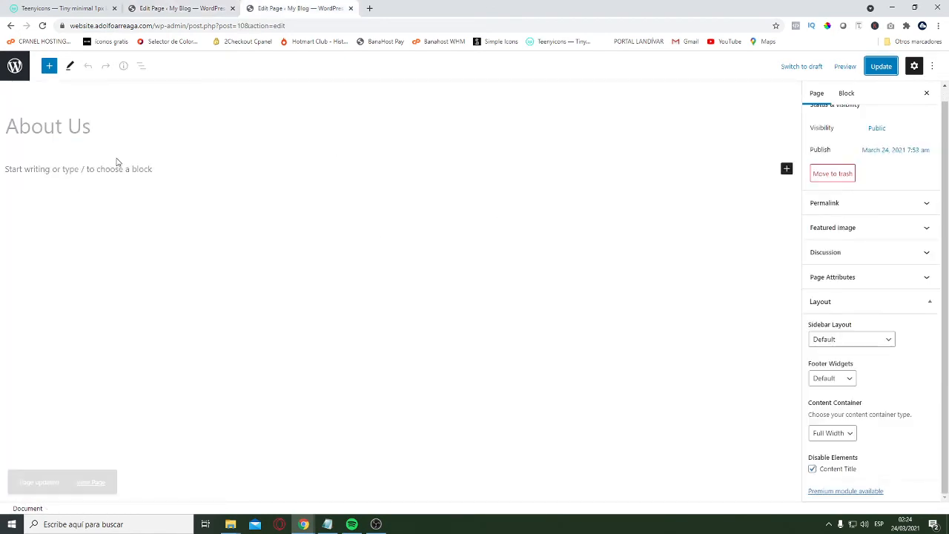
Copy the About Us section container from the Home page and paste it into the empty About Us page
click(158, 9)
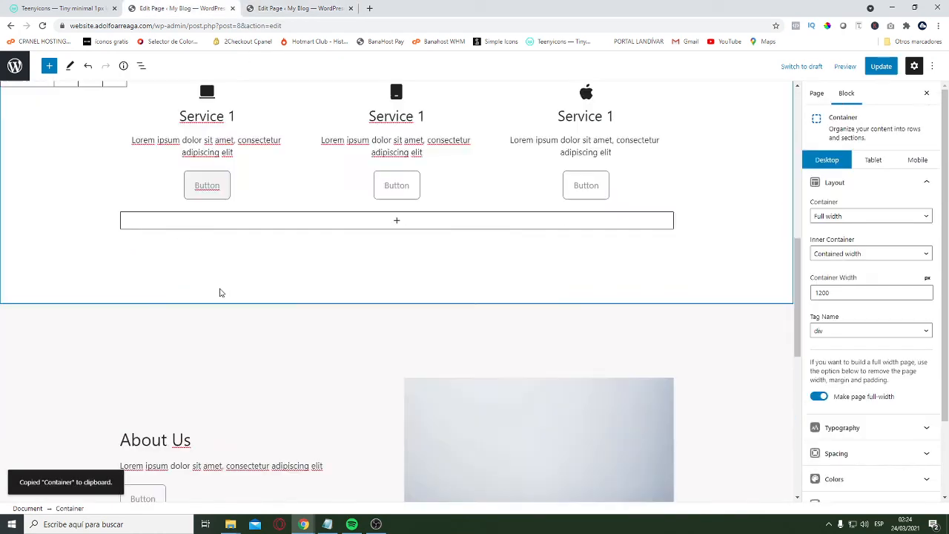
scroll(218, 292, down, 3)
click(67, 163)
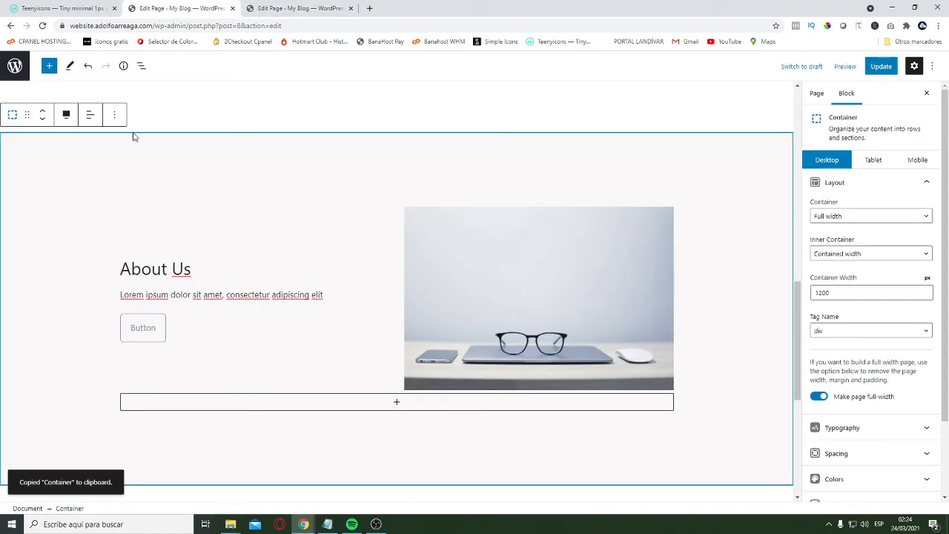
click(115, 115)
click(128, 166)
click(297, 8)
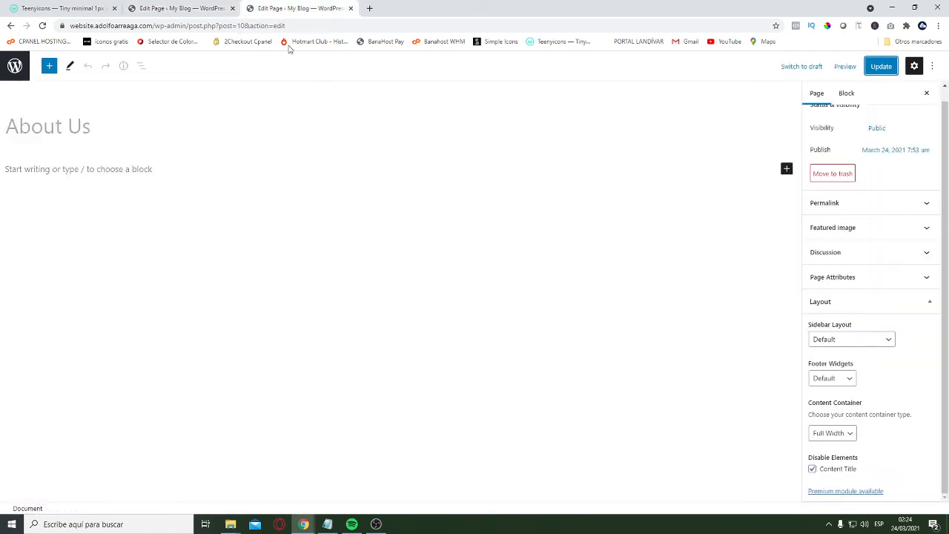
click(118, 172)
key(ctrl+v)
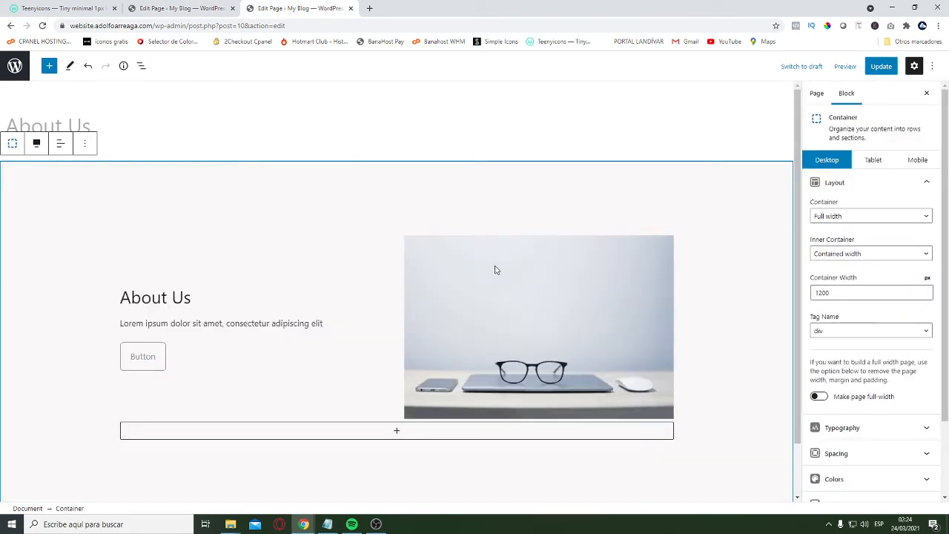
Replace the paragraph under the About Us heading with the full Lorem ipsum text from the Notepad notes
scroll(474, 296, down, 1)
click(324, 264)
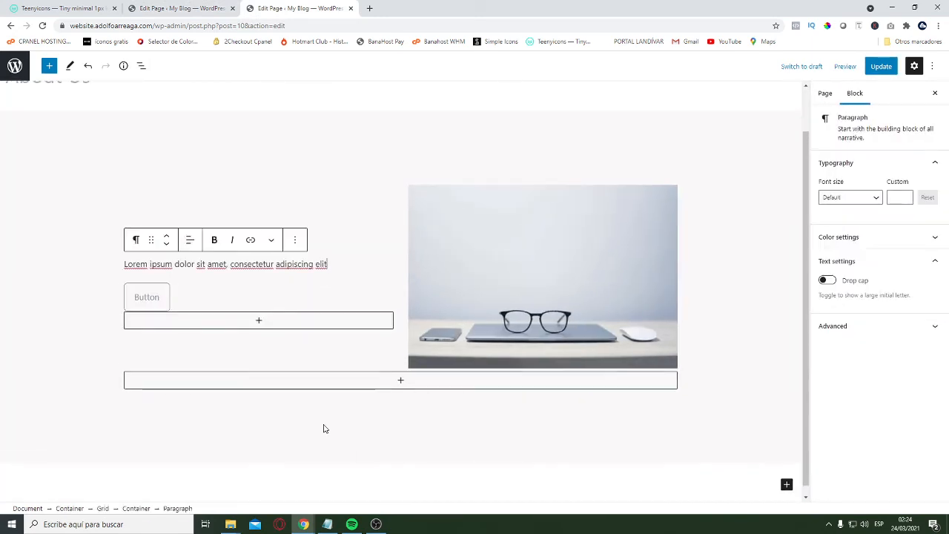
click(327, 524)
scroll(786, 339, down, 1)
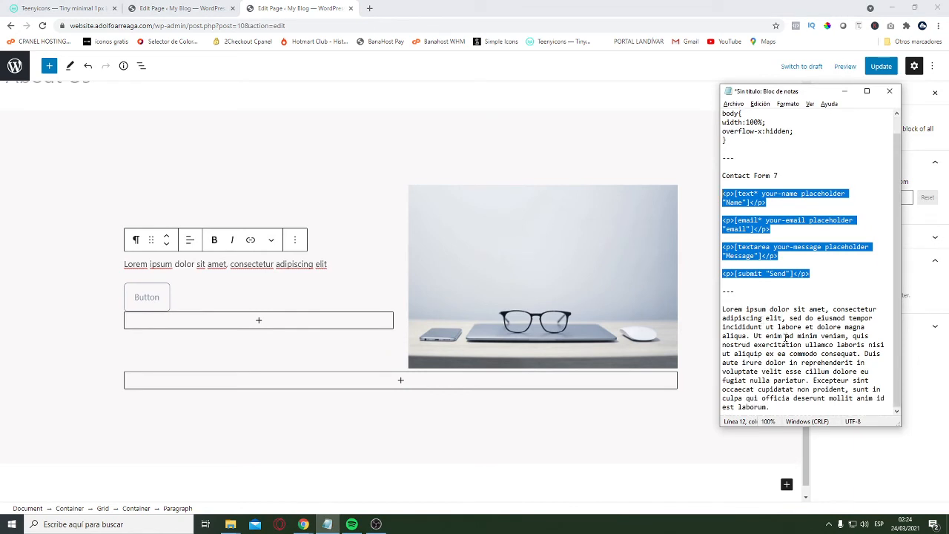
drag(777, 407, 719, 312)
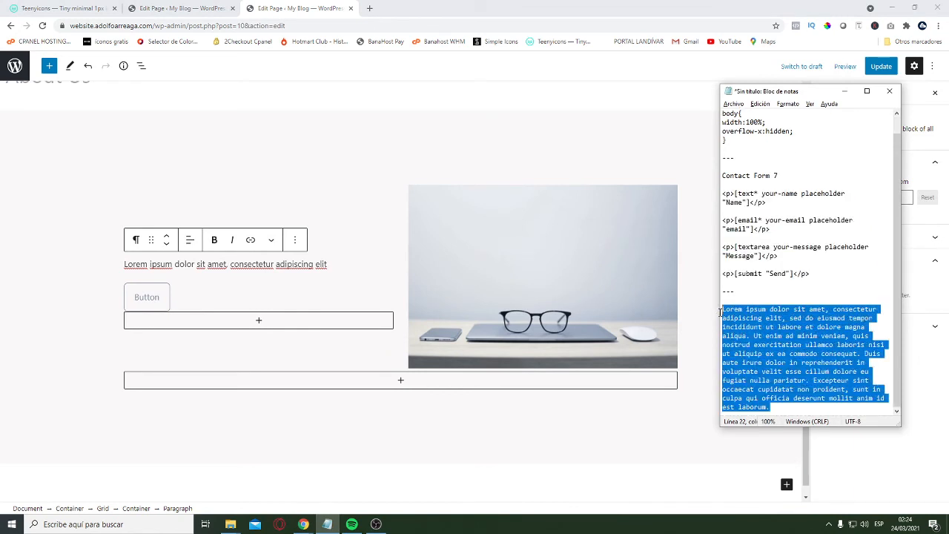
click(171, 264)
key(ctrl+a)
key(ctrl+v)
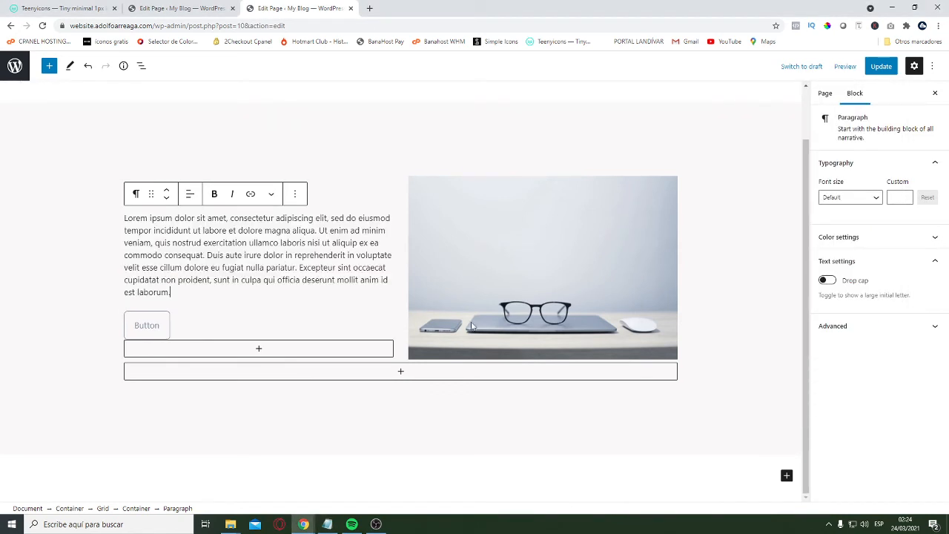
Replace the About Us section's image with Website-3.jpg from the media library
click(560, 287)
click(547, 148)
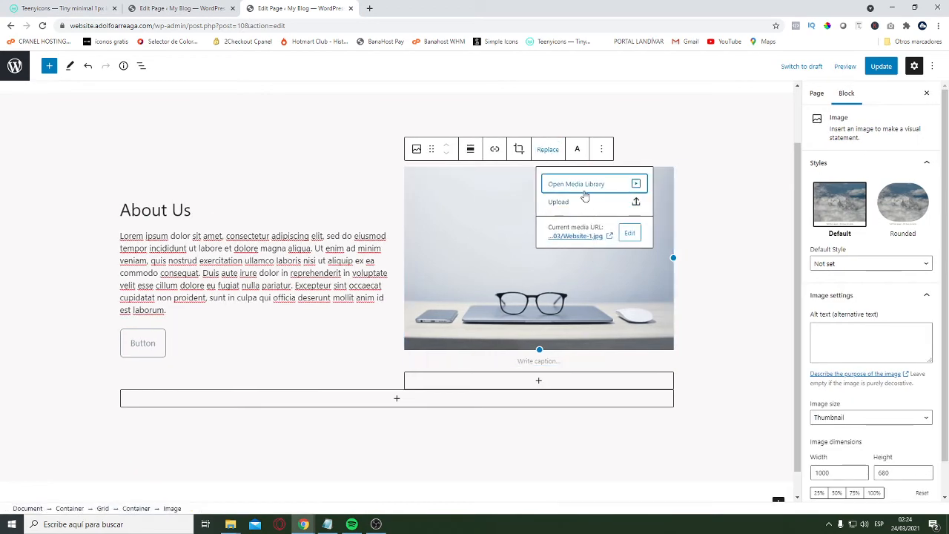
click(584, 186)
click(208, 186)
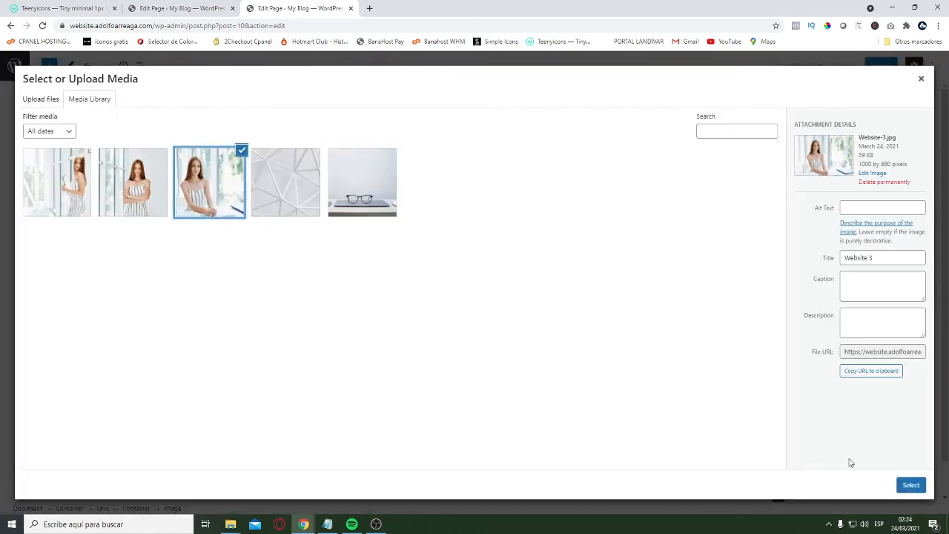
click(911, 485)
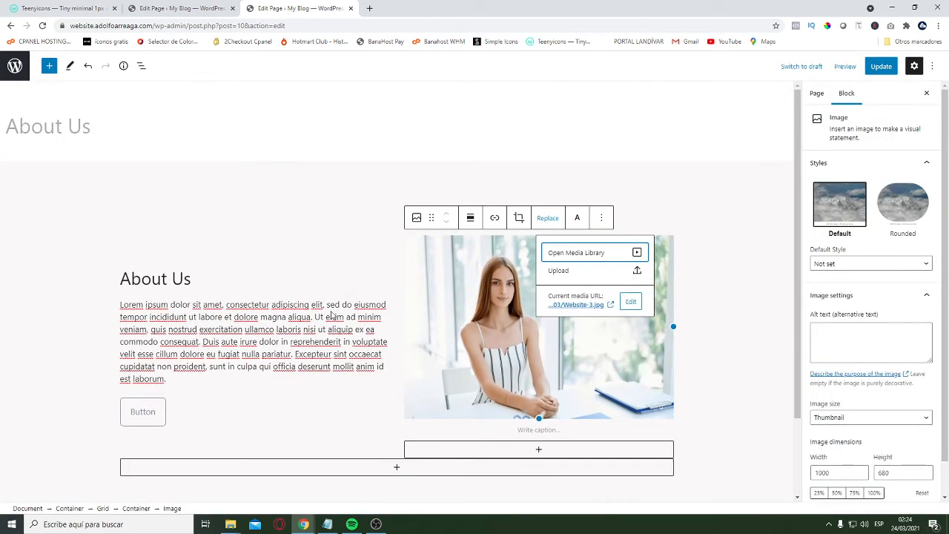
Copy the Contact Us container from the Home page and paste it below the About Us section on the About Us page
click(167, 8)
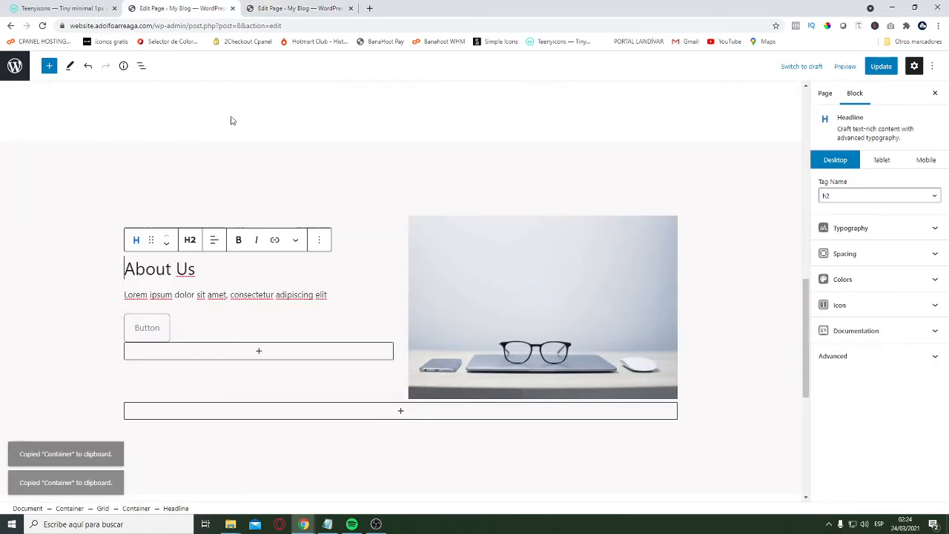
scroll(231, 120, down, 5)
scroll(313, 298, up, 6)
scroll(215, 153, down, 4)
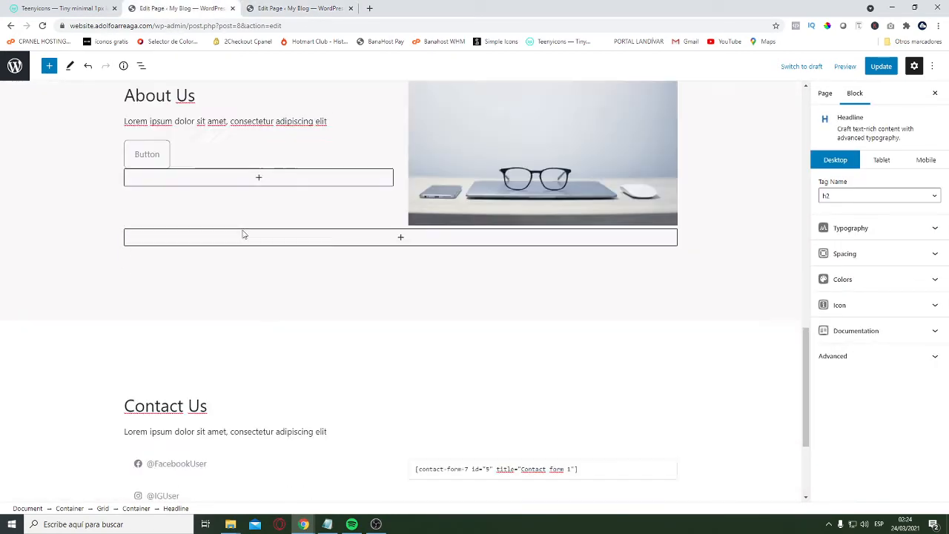
scroll(242, 235, down, 2)
click(99, 229)
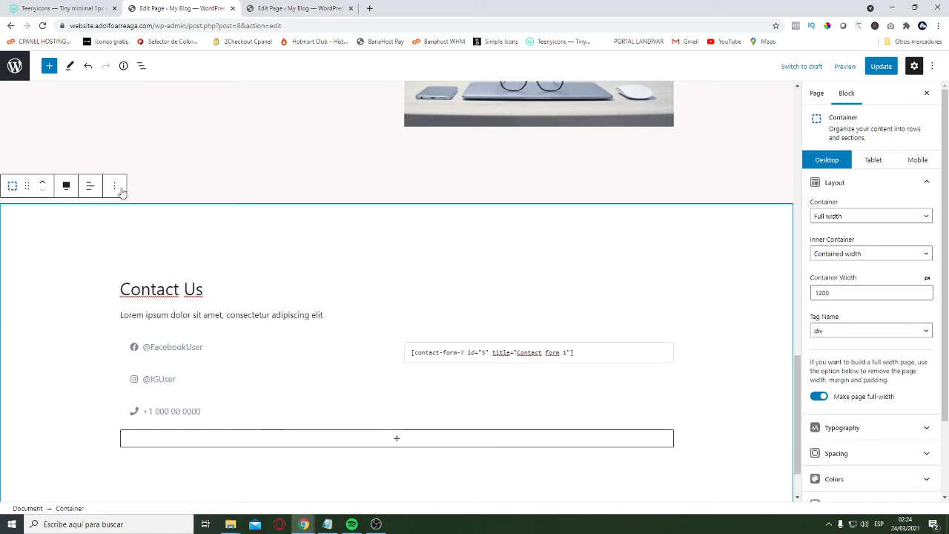
click(115, 186)
click(121, 237)
click(311, 9)
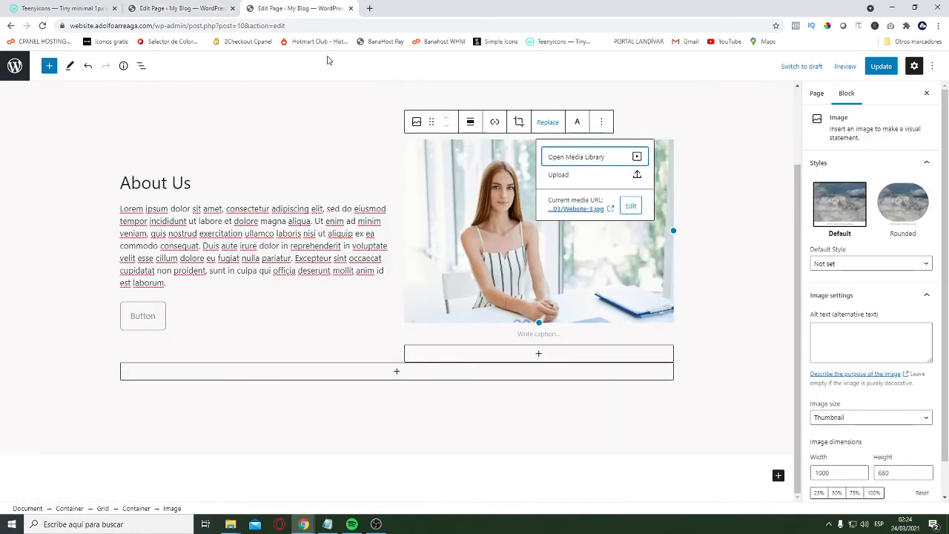
click(767, 477)
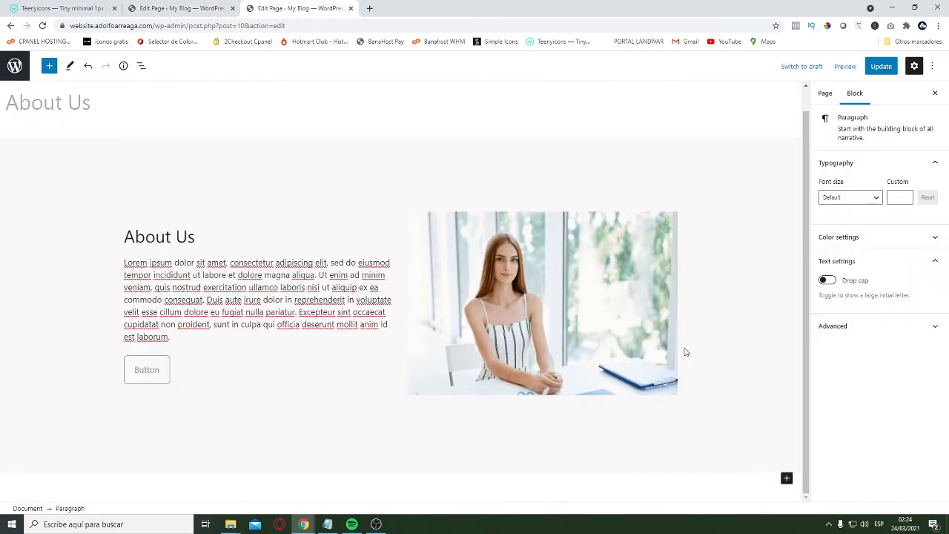
key(ctrl+v)
Look through the About Us and Contact Us sections of the About Us page
scroll(396, 318, up, 5)
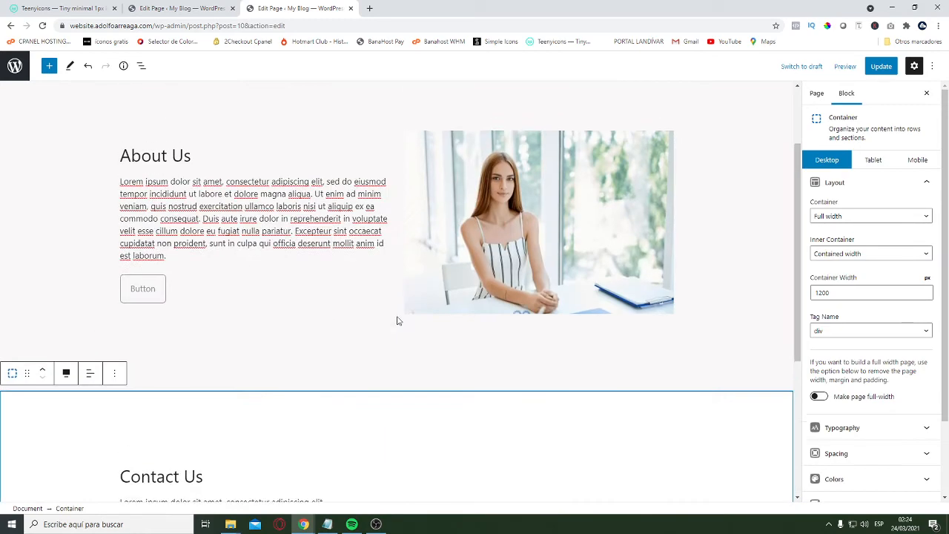
scroll(312, 345, down, 5)
scroll(311, 345, up, 3)
scroll(223, 223, down, 2)
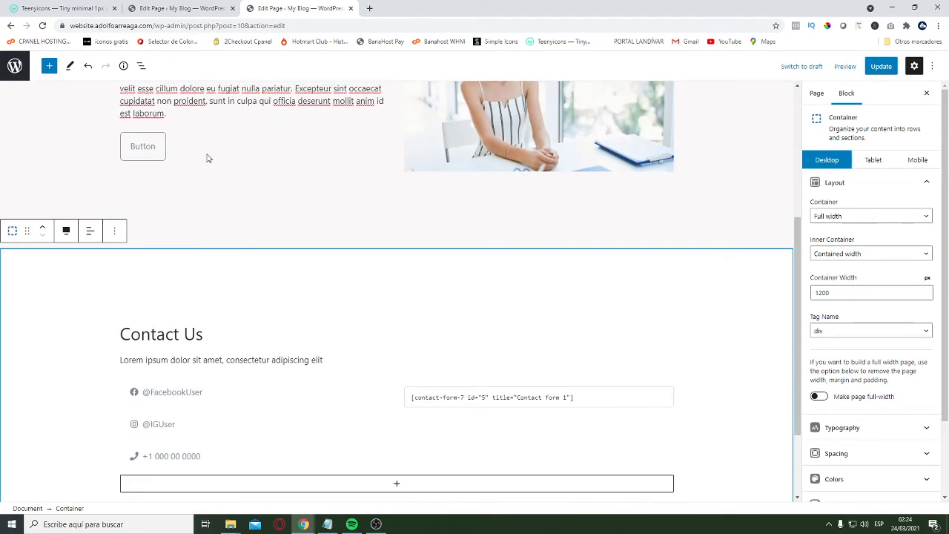
click(209, 154)
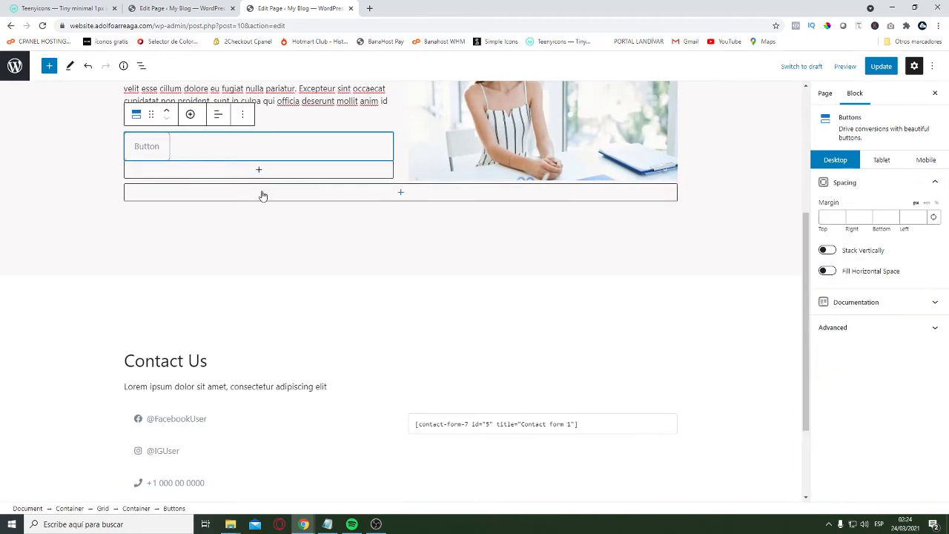
click(81, 155)
scroll(371, 267, up, 3)
scroll(377, 284, down, 3)
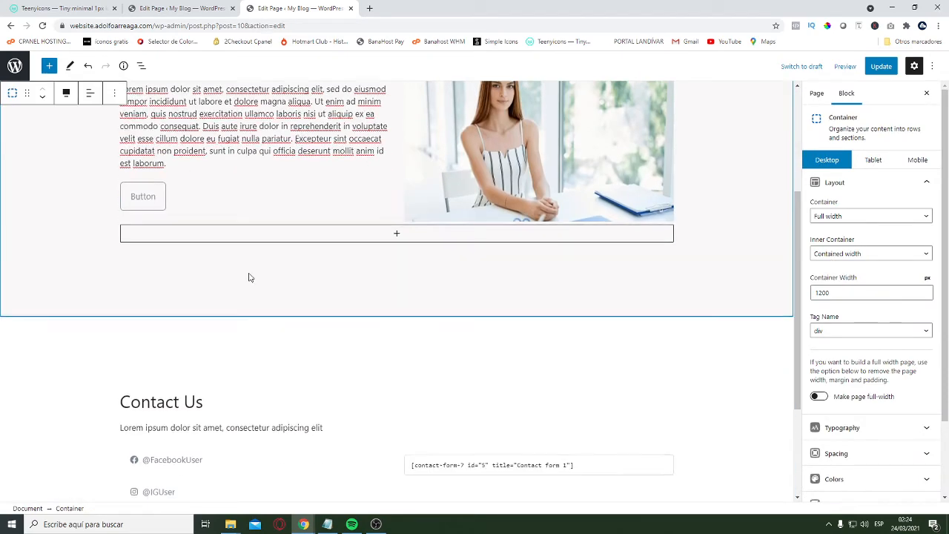
scroll(323, 247, up, 3)
scroll(323, 247, down, 5)
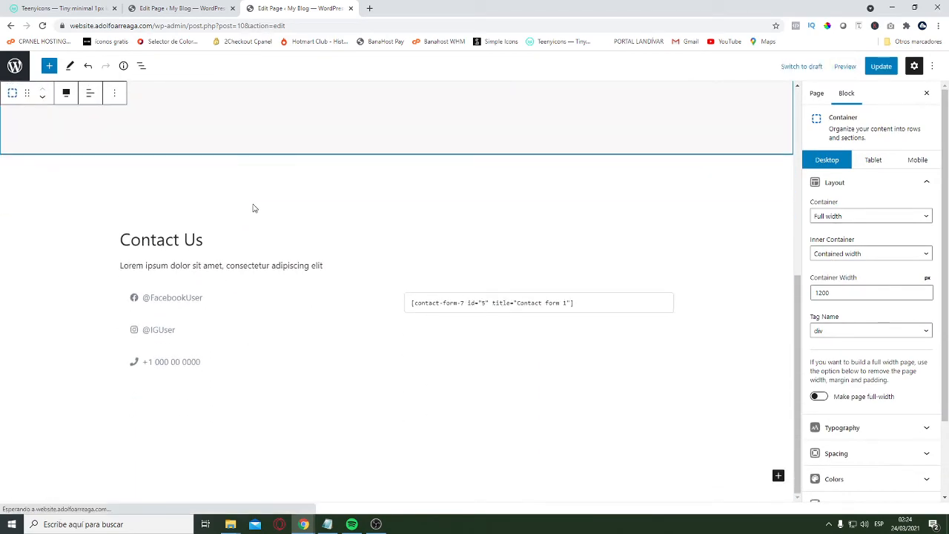
scroll(296, 326, up, 4)
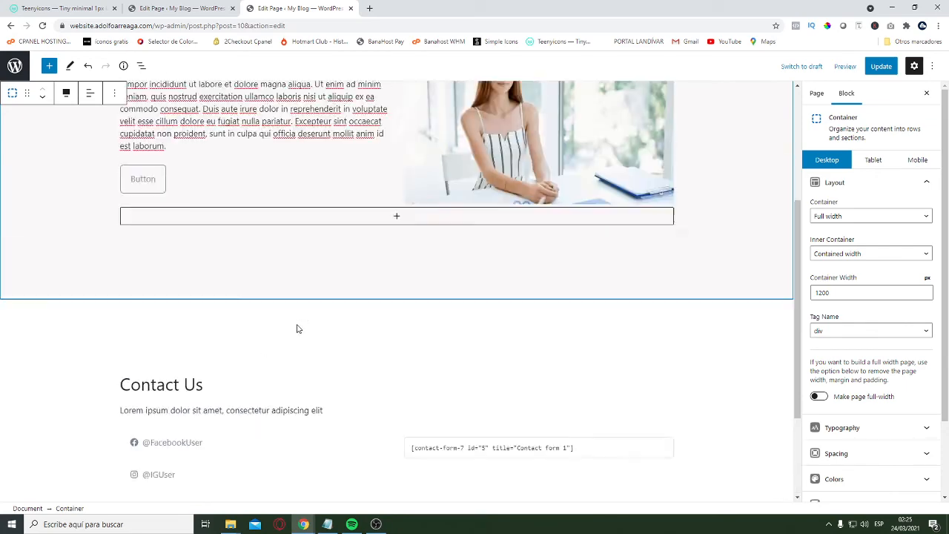
scroll(260, 314, down, 2)
scroll(216, 275, up, 2)
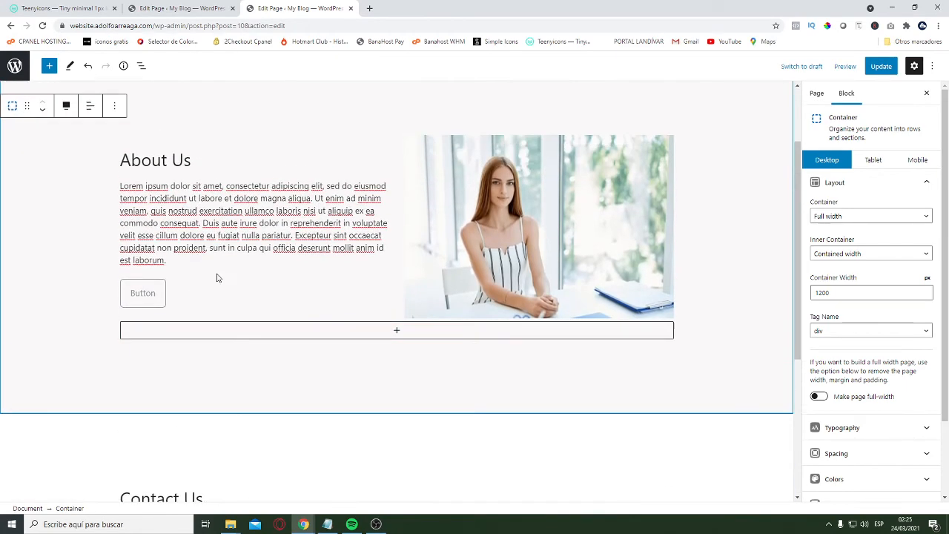
scroll(166, 304, up, 2)
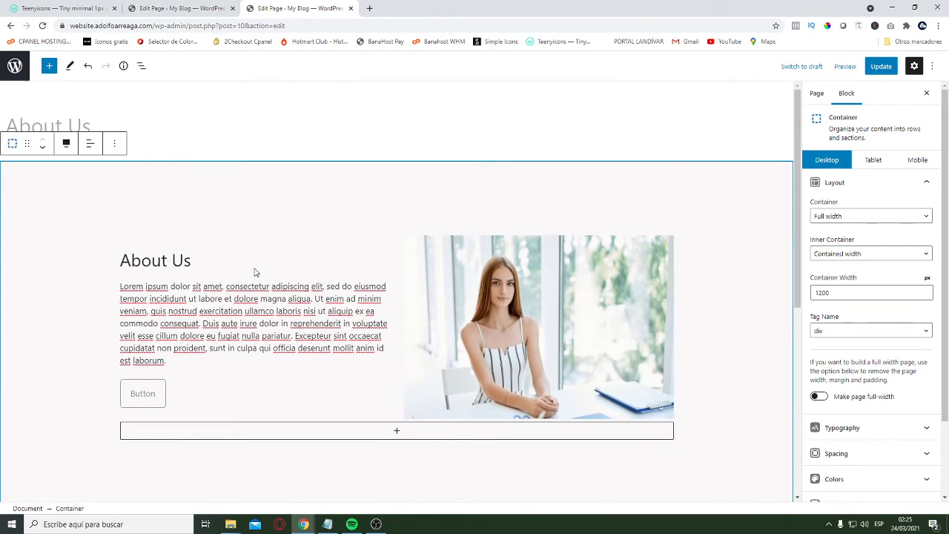
Link the button in the About Us section to #contact
scroll(186, 334, down, 1)
click(146, 345)
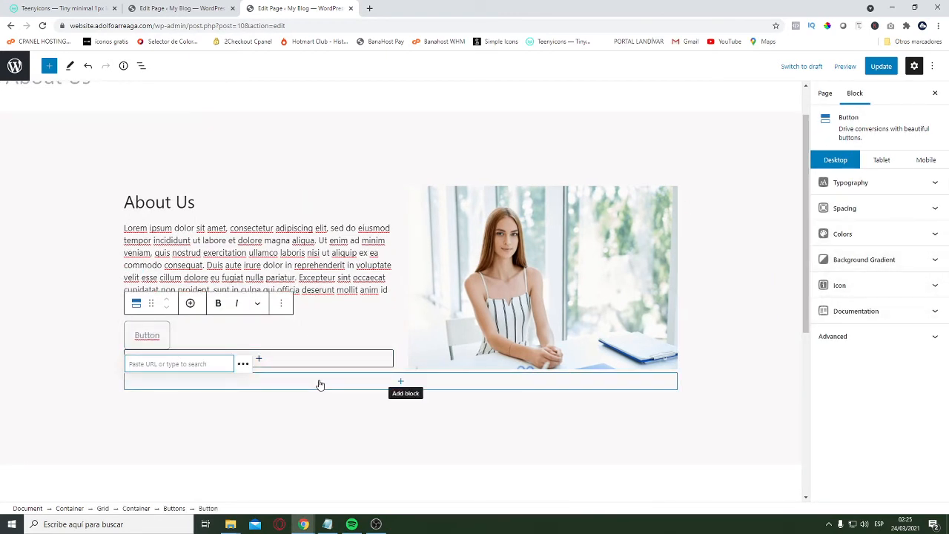
text(#contact)
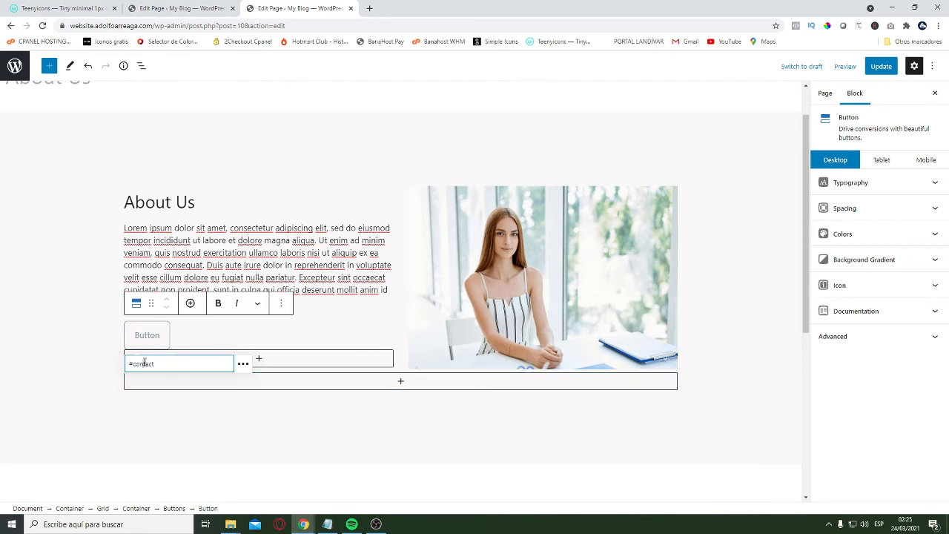
click(95, 338)
Give the Contact Us container on the About Us page the HTML anchor "contact" and update the page
scroll(388, 383, down, 4)
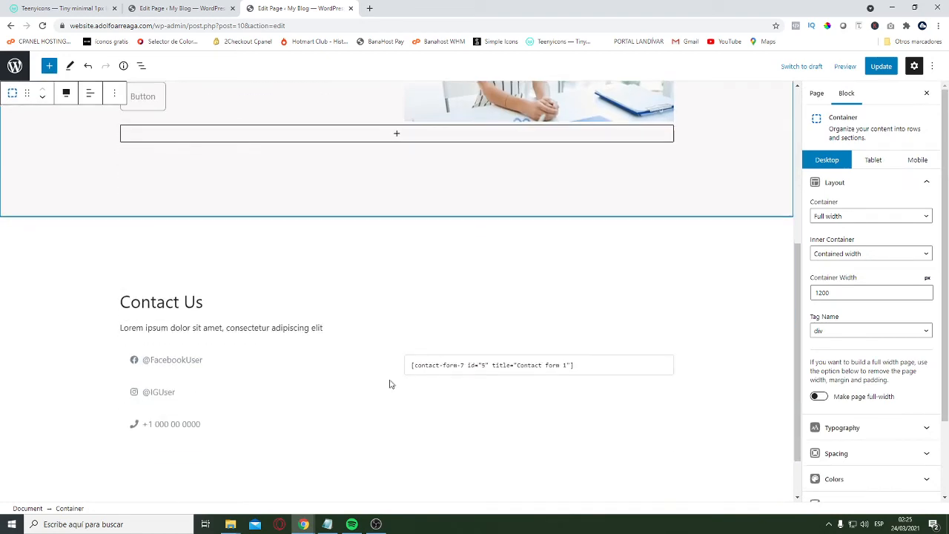
click(104, 223)
click(63, 150)
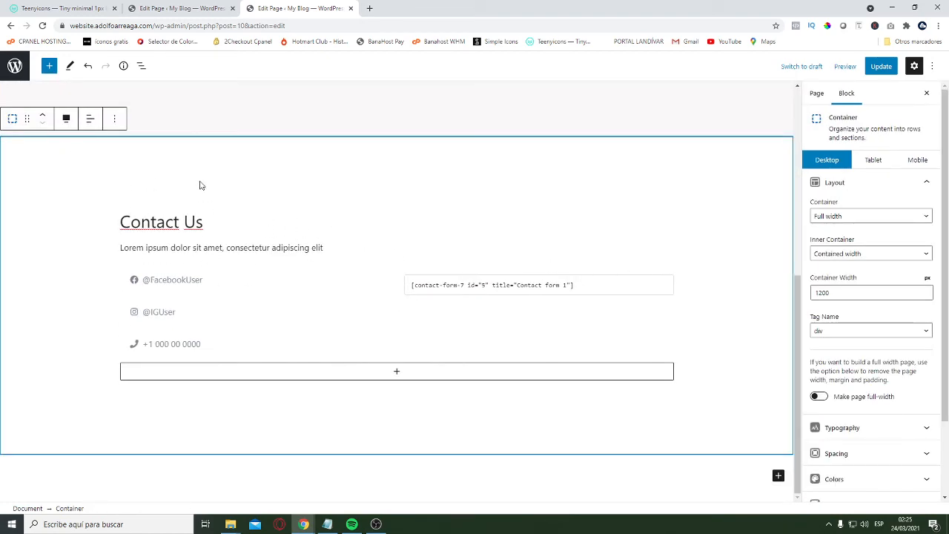
scroll(911, 277, down, 1)
scroll(900, 277, up, 1)
click(877, 183)
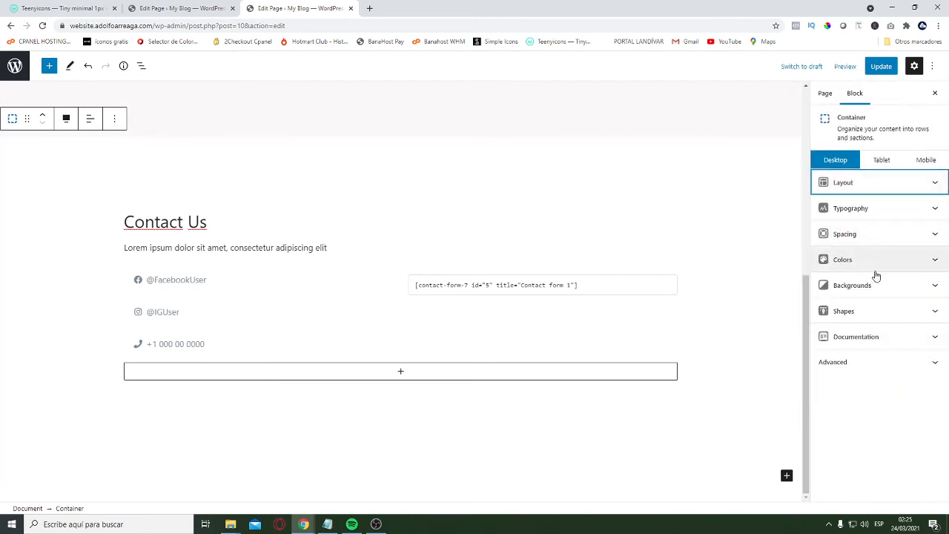
click(890, 363)
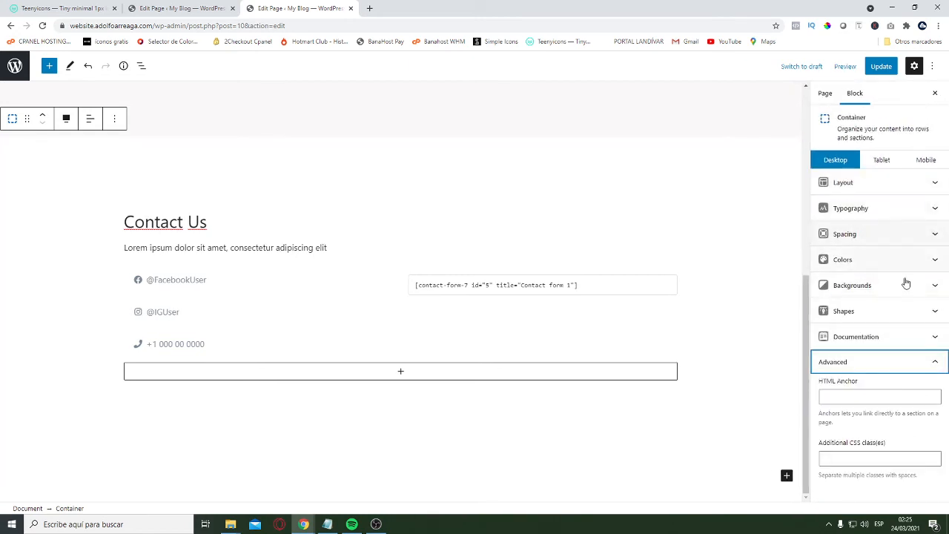
click(851, 397)
text(contact)
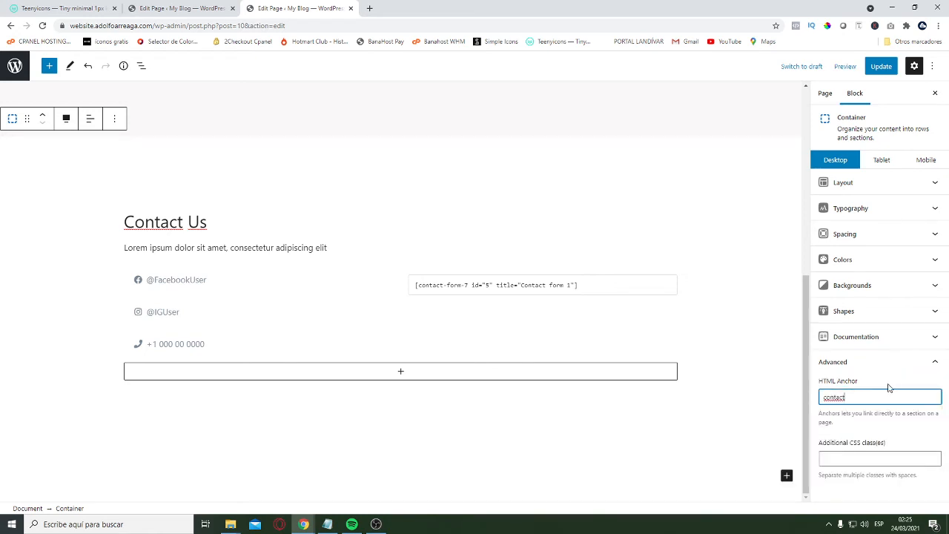
click(880, 66)
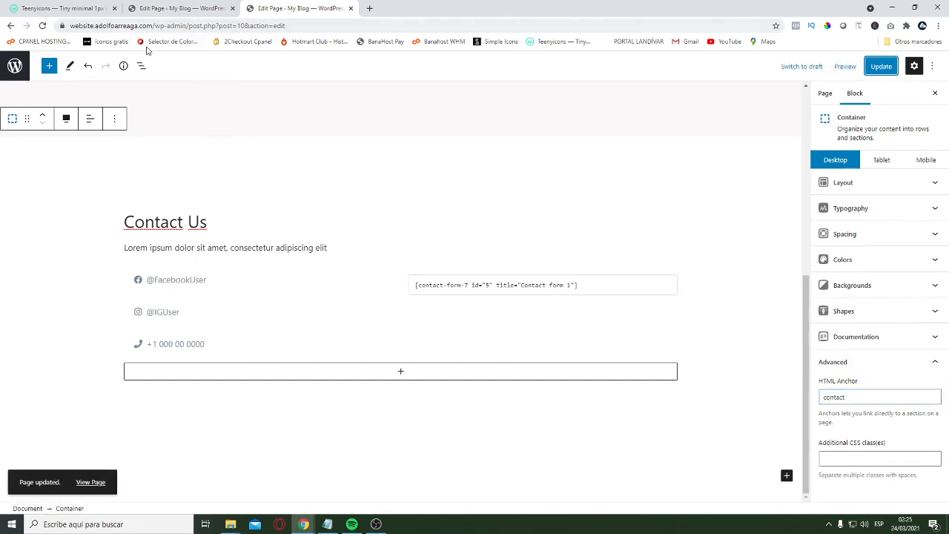
Open the live website in a new browser tab, go to its About Us page and reload it
drag(155, 29, 69, 28)
click(368, 8)
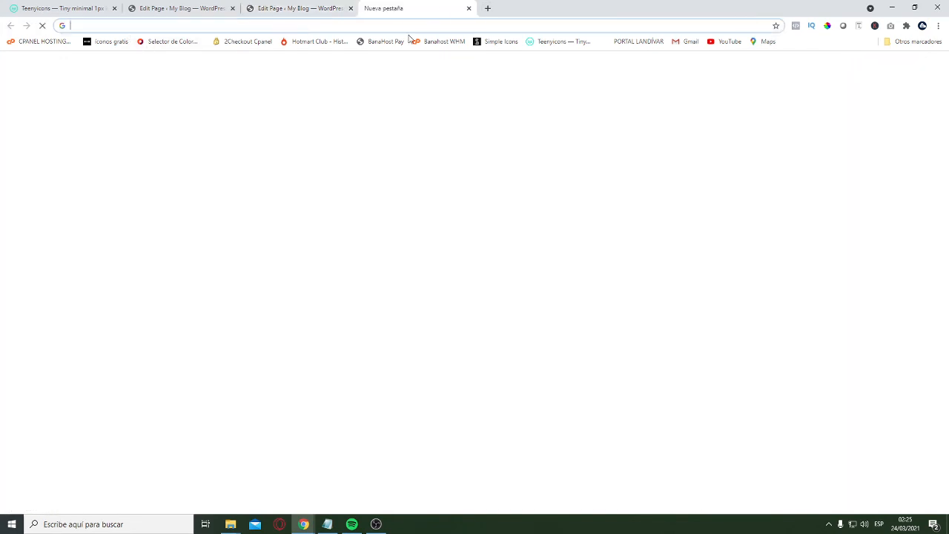
key(ctrl+v)
key(Return)
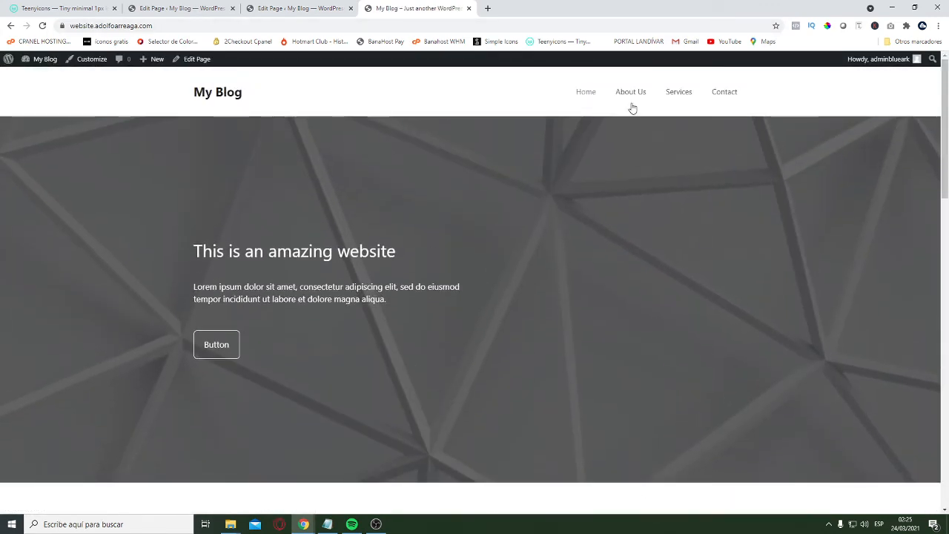
click(629, 93)
scroll(363, 191, down, 4)
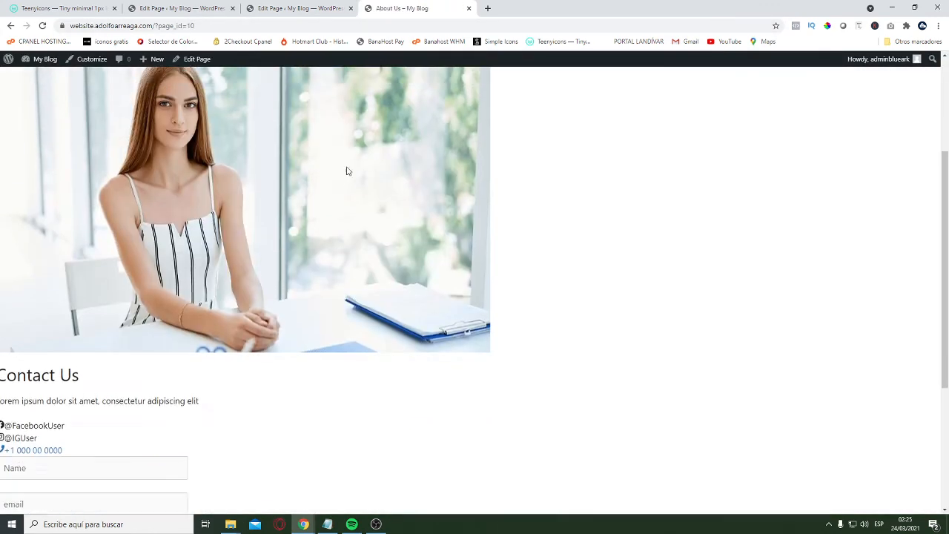
scroll(347, 171, up, 4)
click(193, 28)
key(Return)
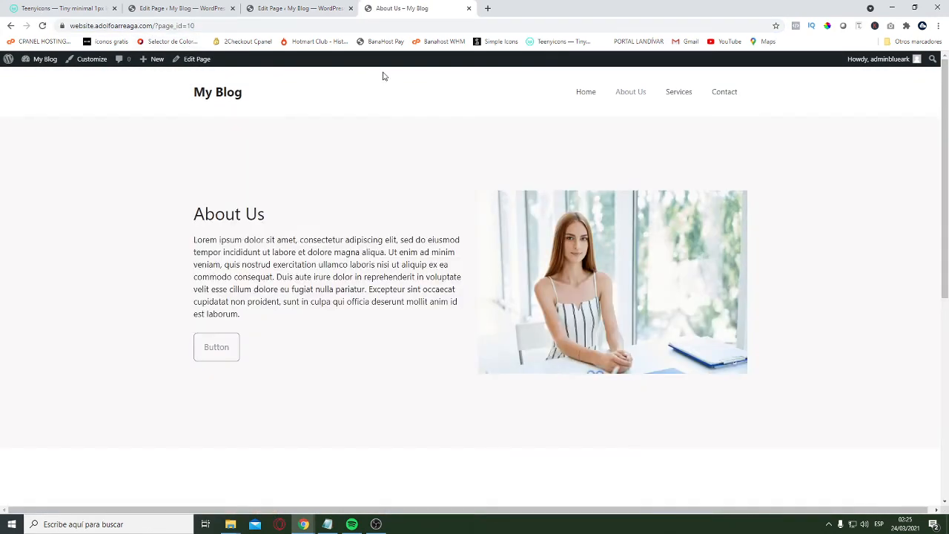
Test the About Us button's #contact link twice on the live page, then return to the site's home page
scroll(322, 290, down, 2)
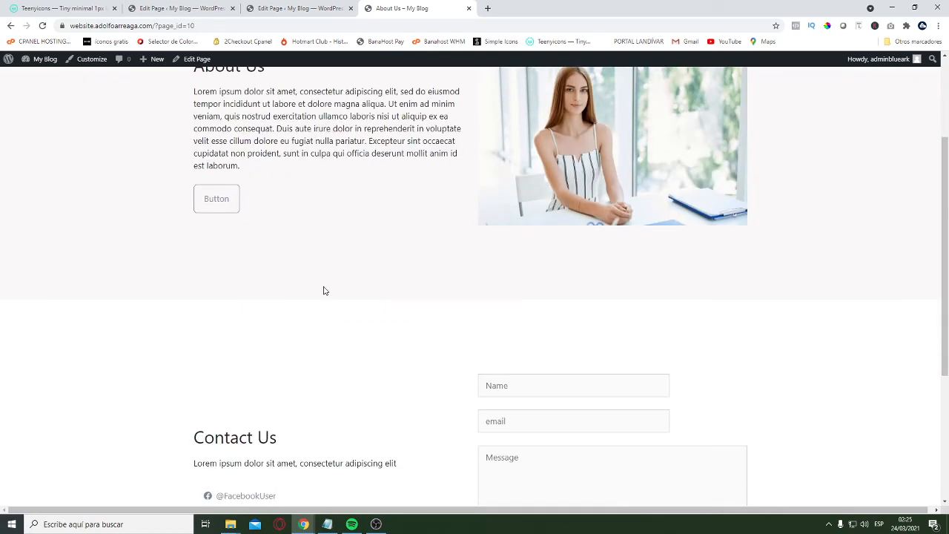
click(212, 205)
scroll(457, 248, up, 6)
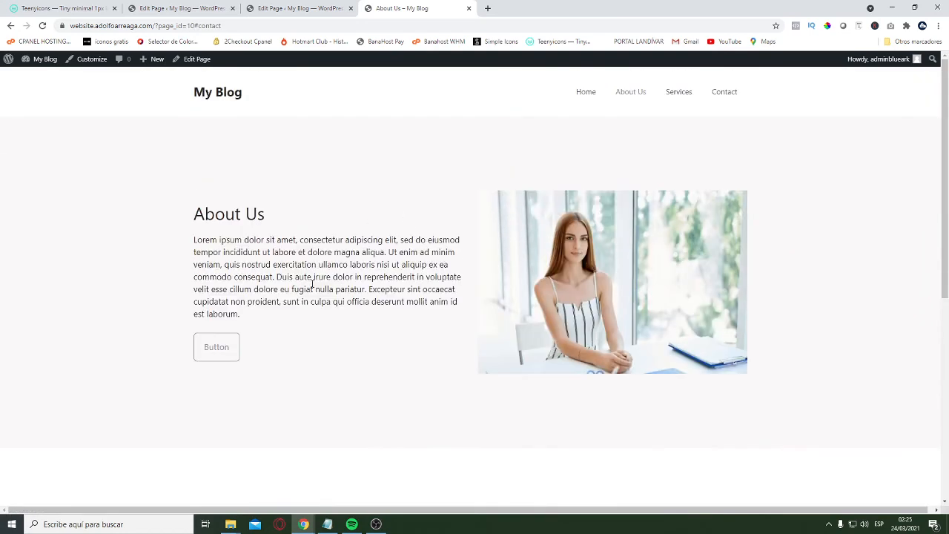
click(218, 352)
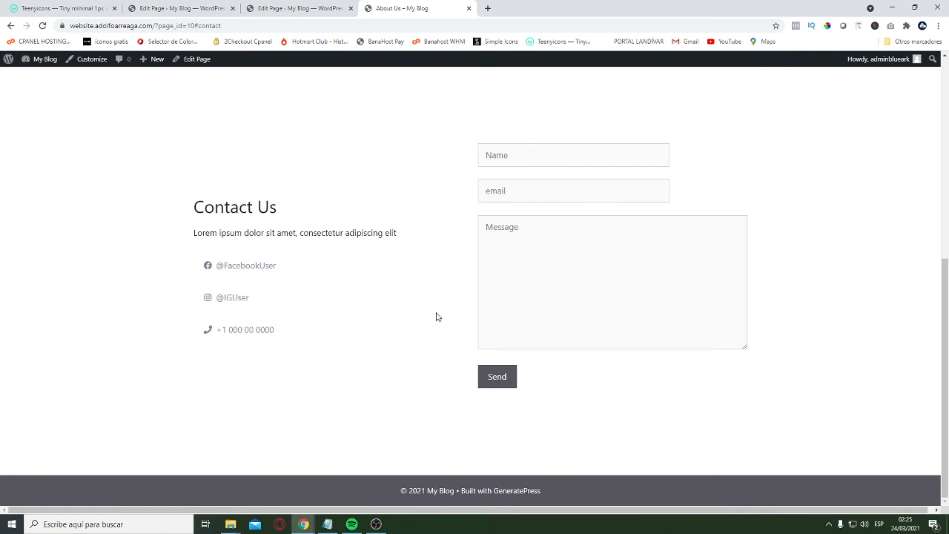
scroll(577, 341, up, 6)
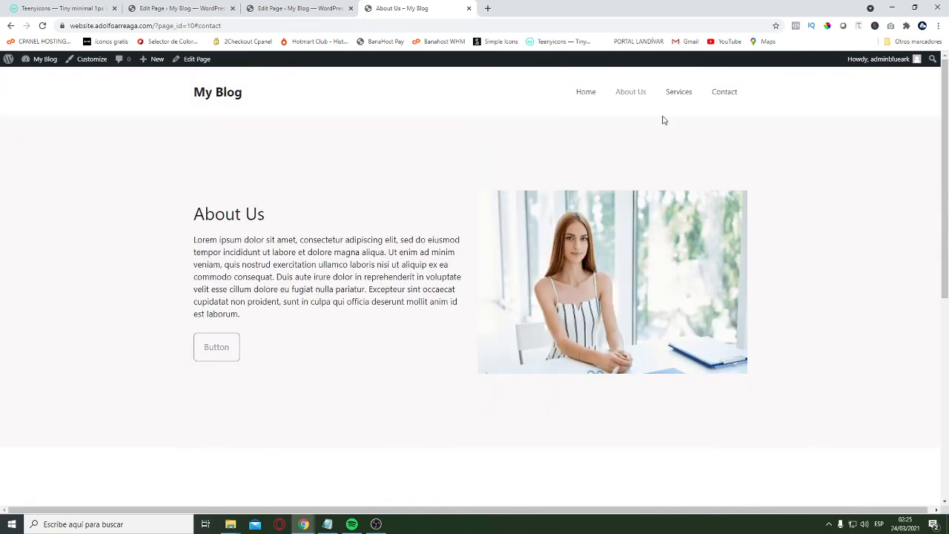
click(242, 95)
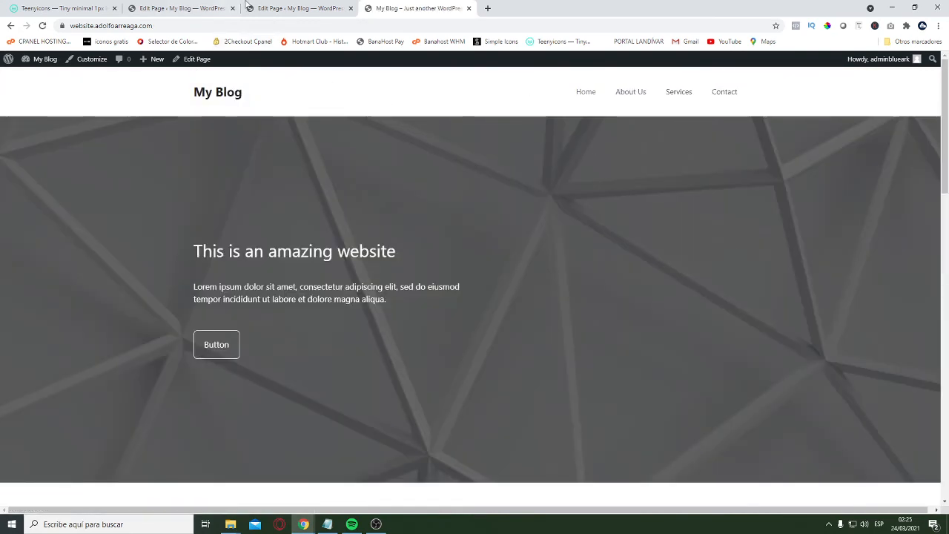
Update the About Us page in the editor and open the Services page for editing from the pages list
click(250, 7)
scroll(564, 201, up, 5)
click(881, 66)
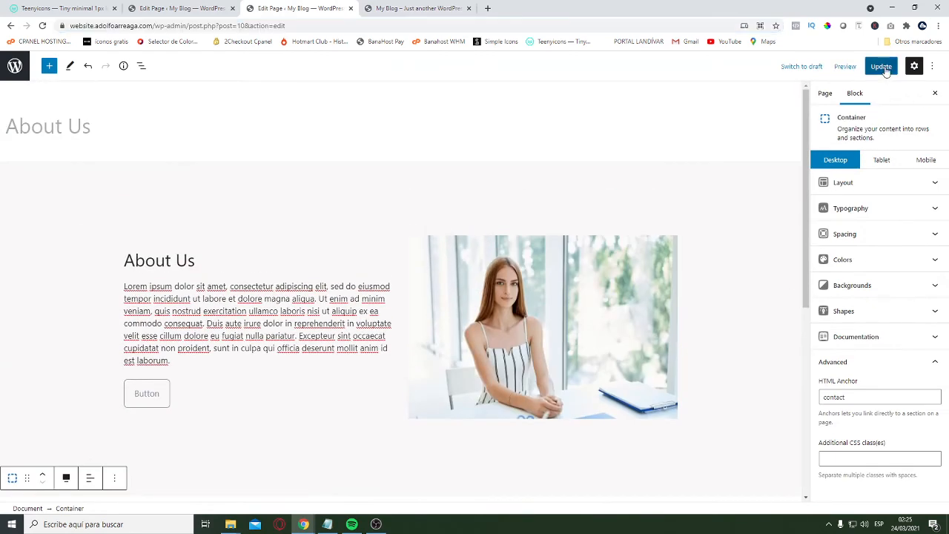
click(15, 66)
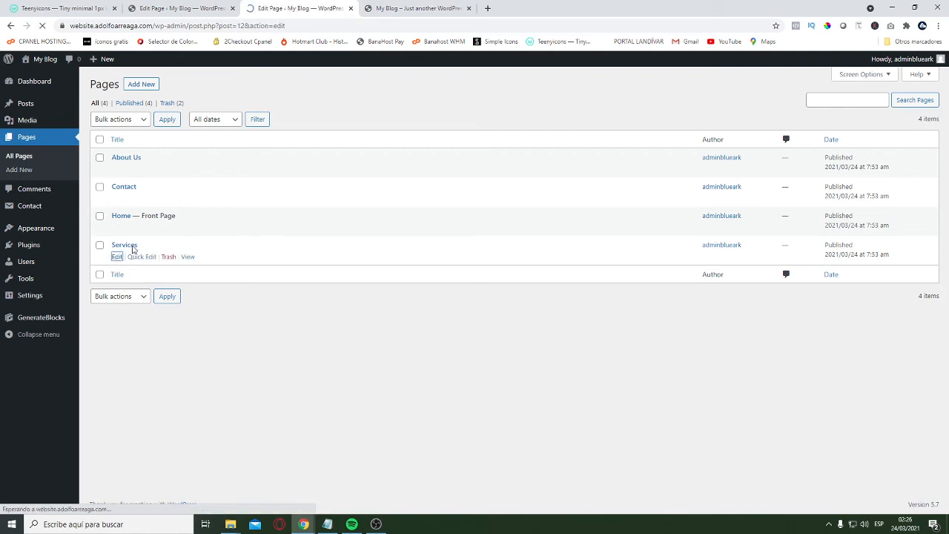
Copy the container holding the three service columns from the Home page
click(194, 9)
scroll(250, 265, up, 15)
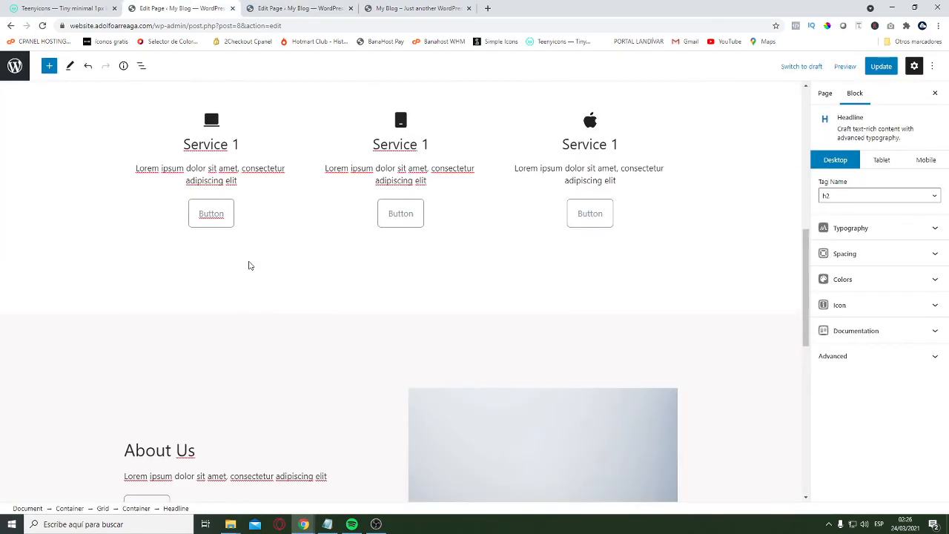
scroll(280, 242, down, 3)
click(95, 202)
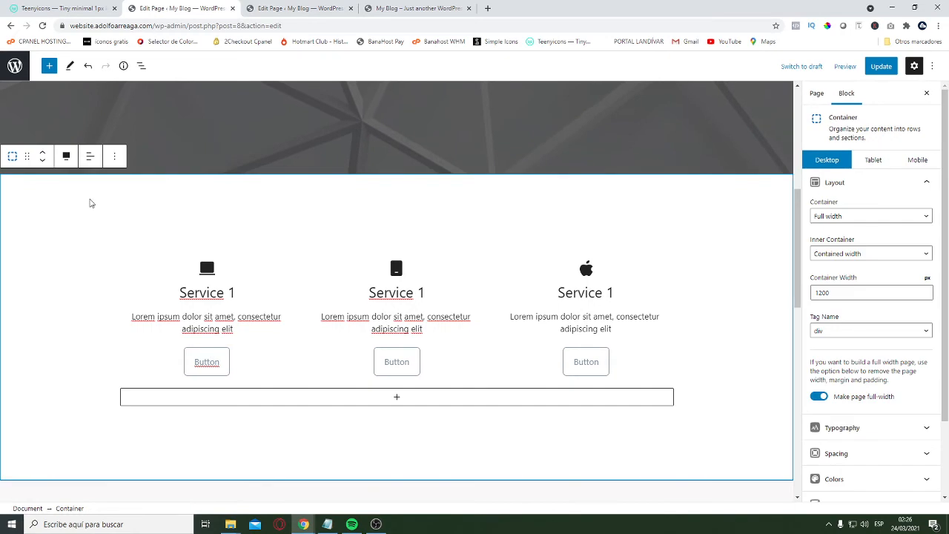
click(115, 156)
click(121, 207)
click(60, 219)
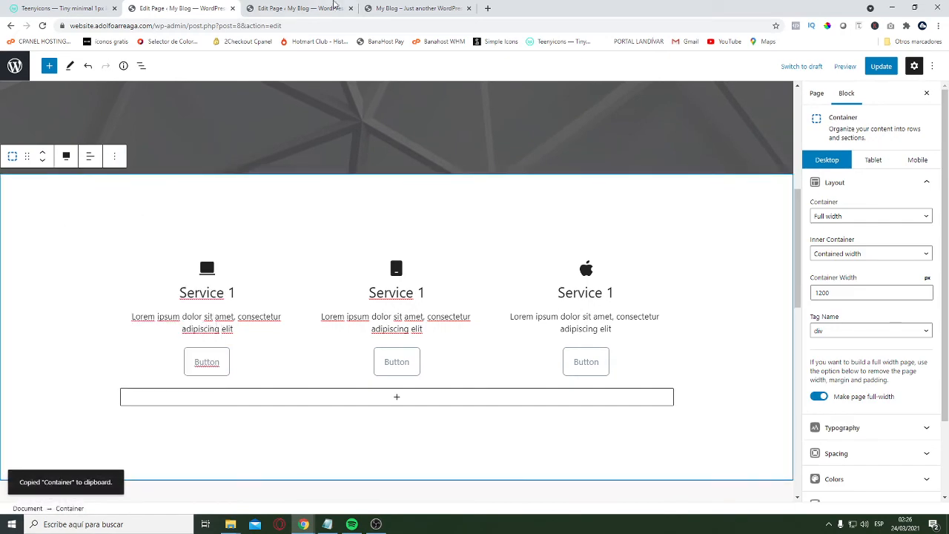
Set the Services page's content container to Full Width, disable its content title and update the page
click(401, 10)
click(322, 10)
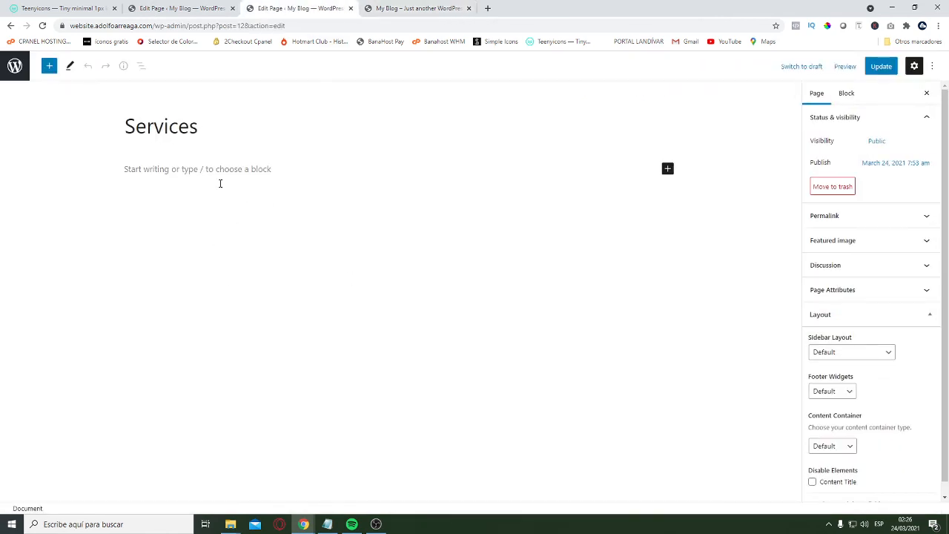
scroll(890, 389, down, 1)
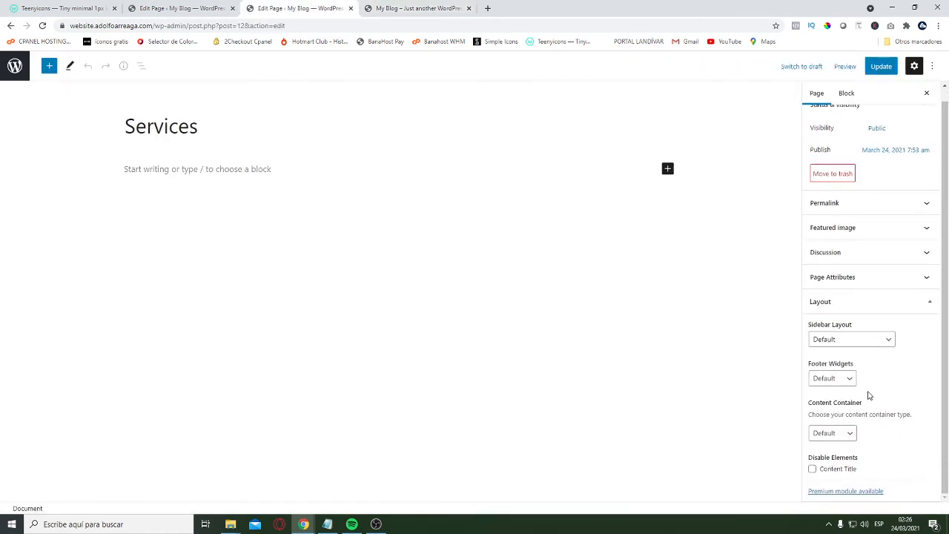
click(837, 436)
click(830, 454)
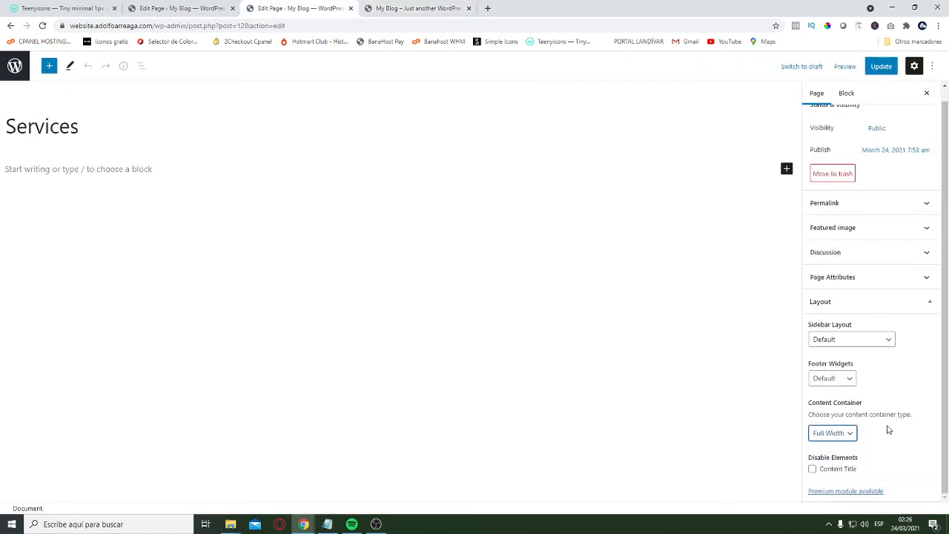
click(835, 470)
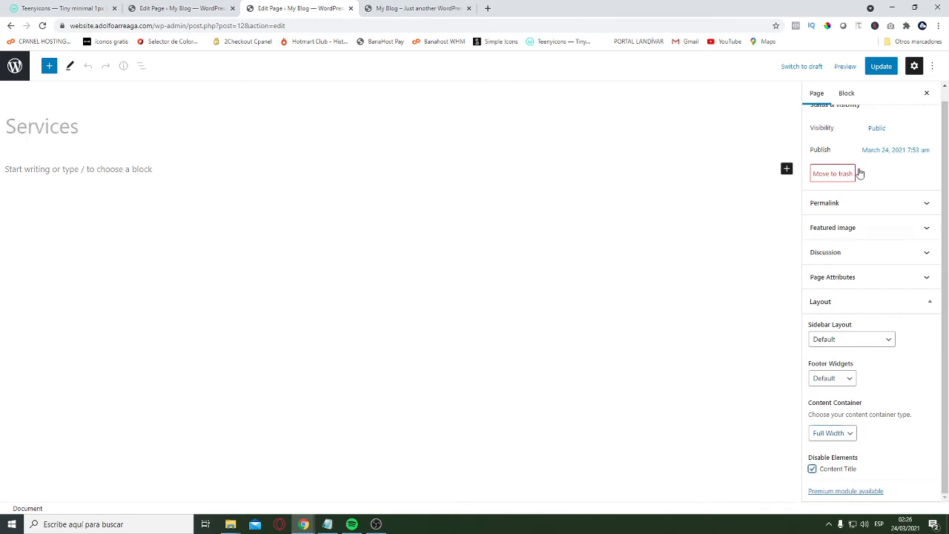
click(882, 68)
Paste the copied three-column services container into the empty block of the Services page
click(118, 169)
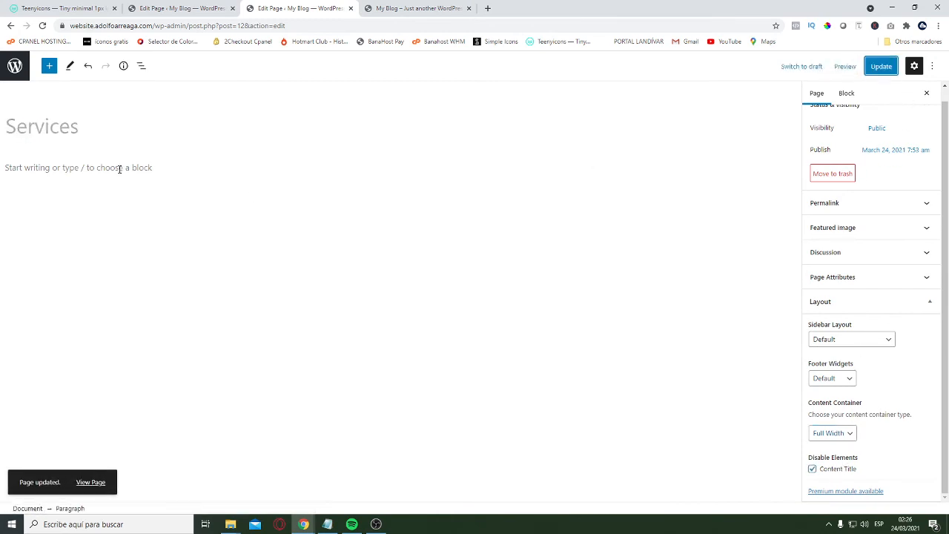
key(ctrl+v)
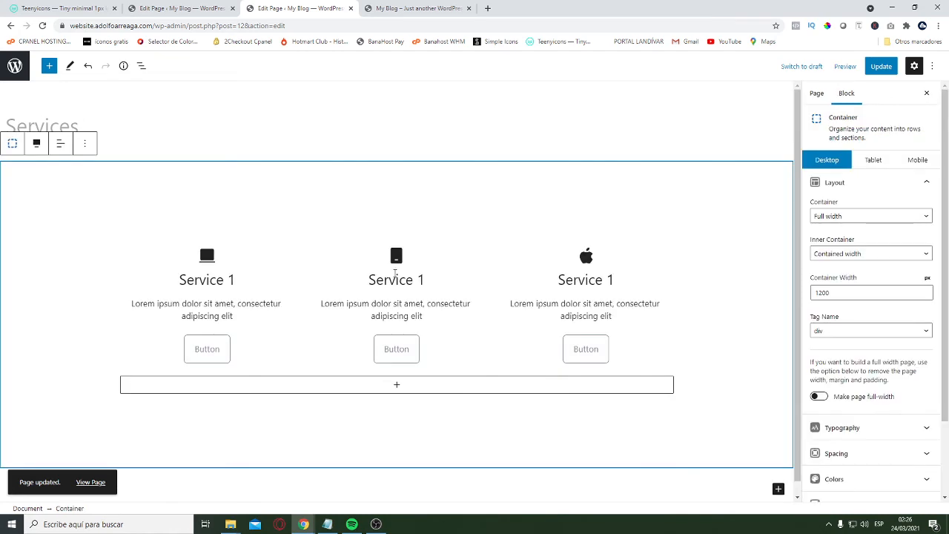
click(178, 9)
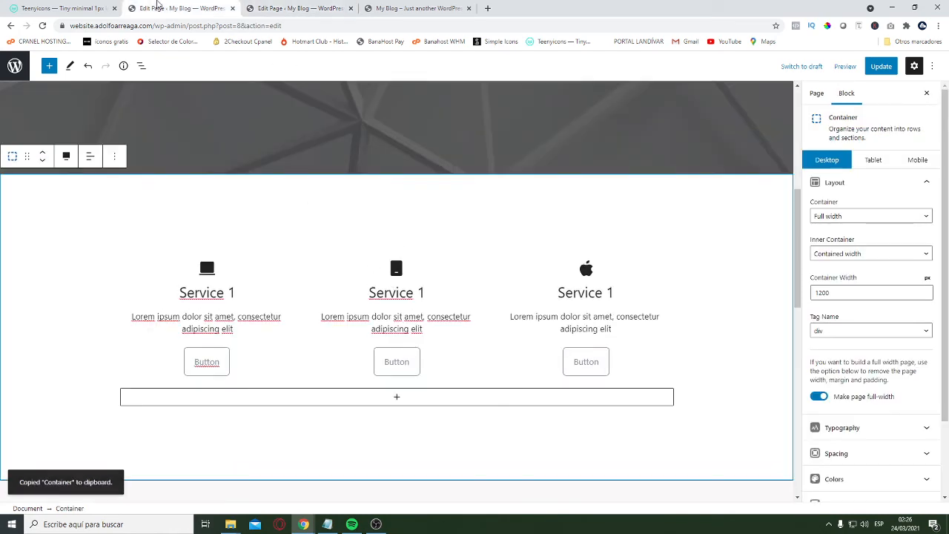
right_click(43, 193)
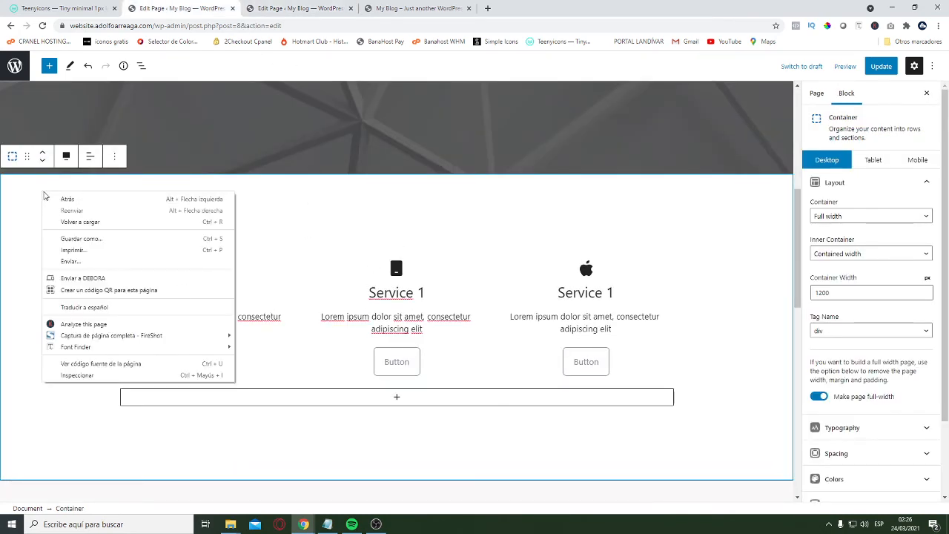
click(34, 195)
right_click(61, 197)
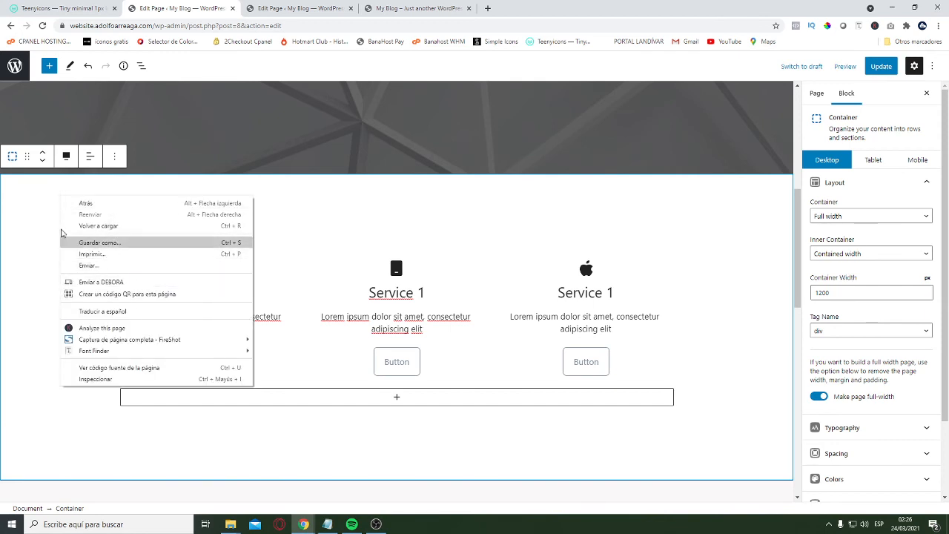
click(29, 195)
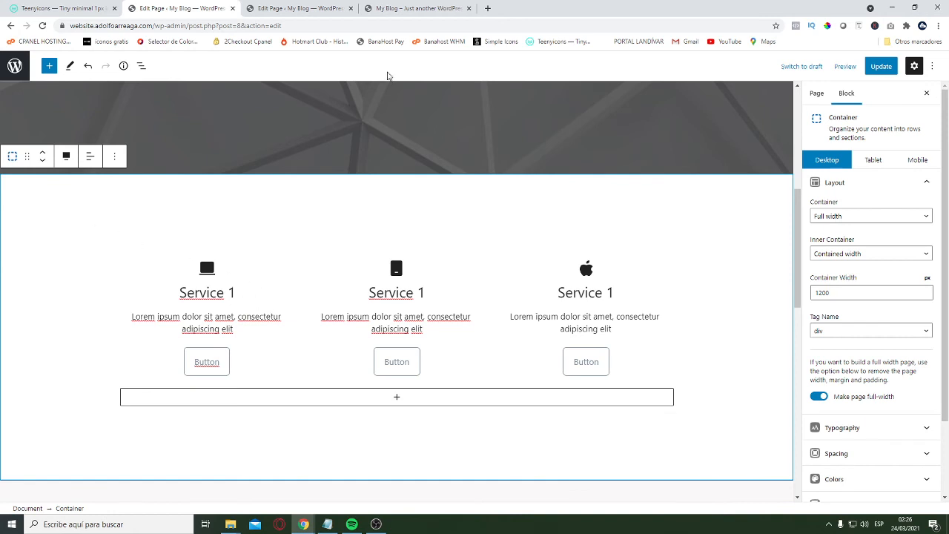
Remove the services container from the Services page and paste it in again
click(289, 9)
click(84, 144)
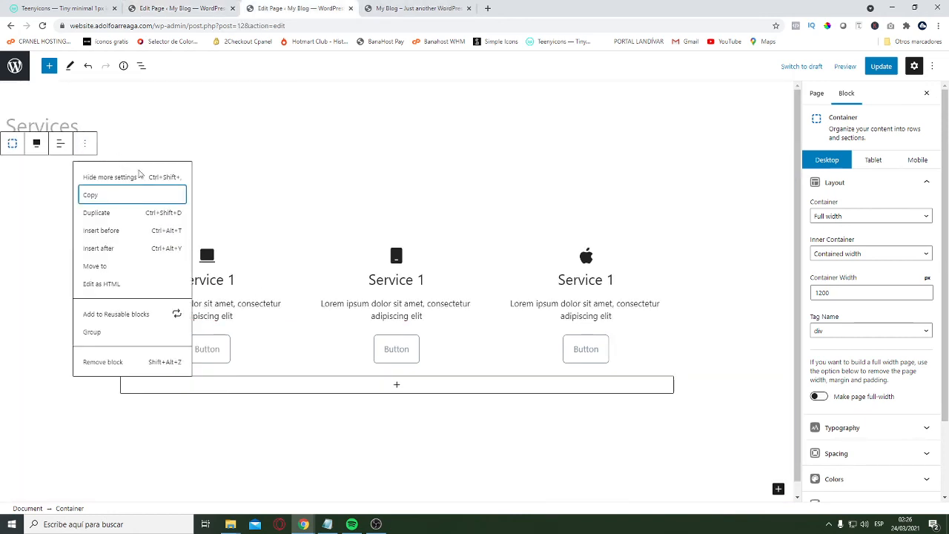
click(103, 362)
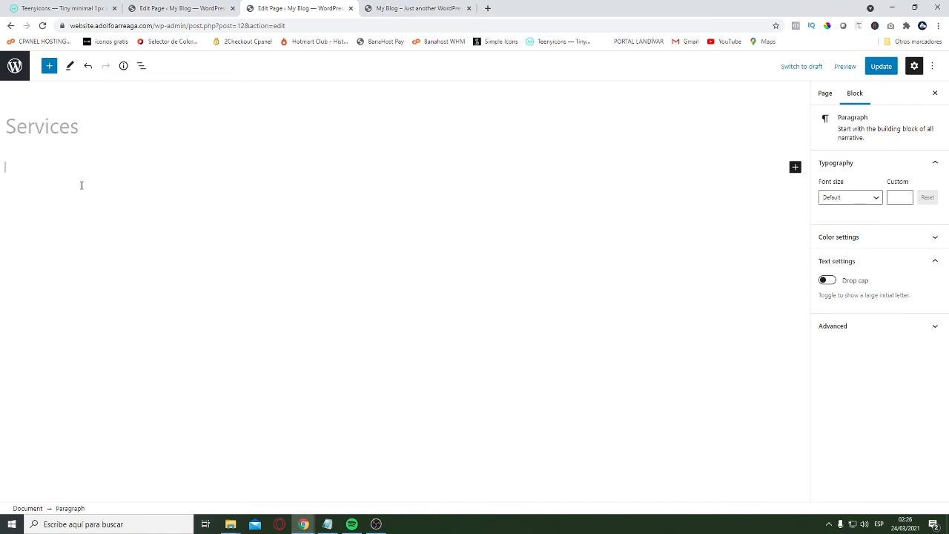
key(ctrl+v)
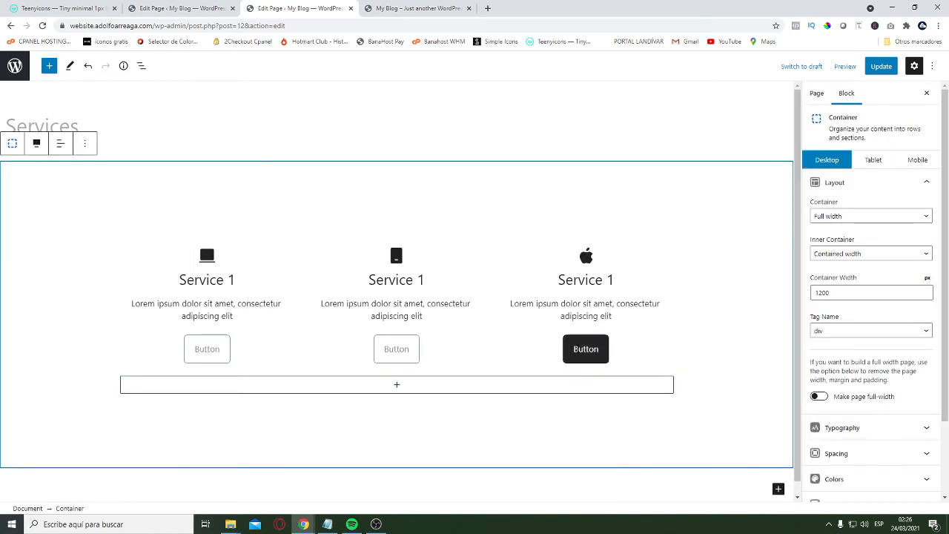
Add "ctrl + c = to copy" and "ctrl + v = to paste" to the Notepad notes, then return to the services container
click(327, 524)
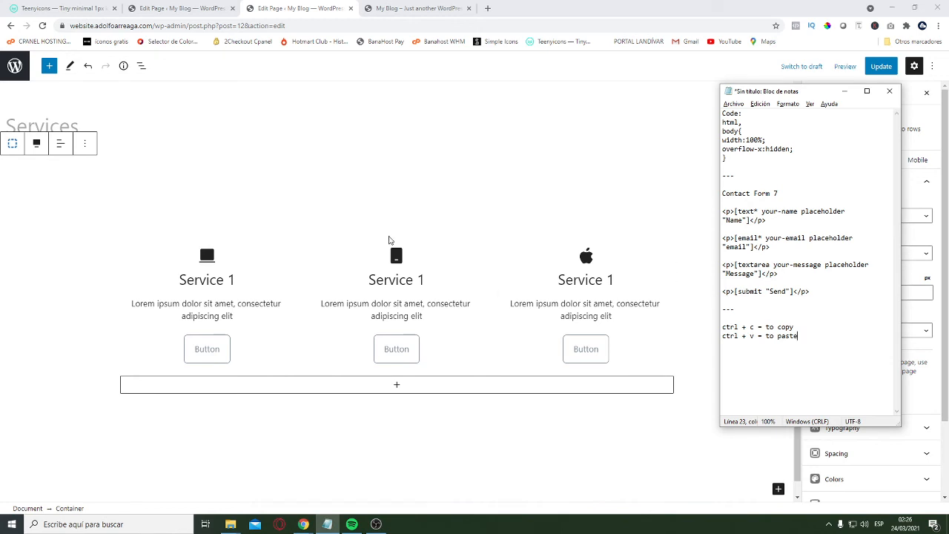
click(72, 203)
scroll(318, 274, down, 1)
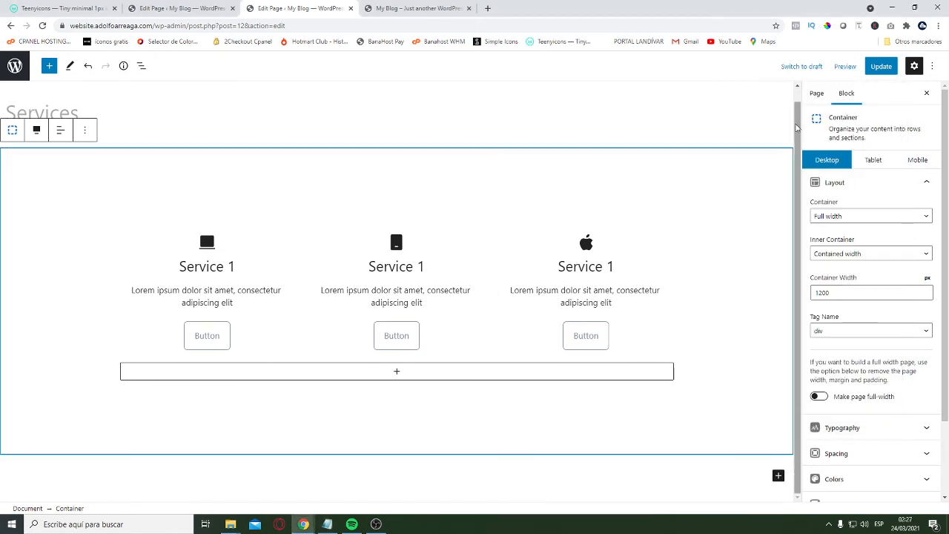
Update the Services page and copy the whole Contact Us container from the Home page
click(882, 67)
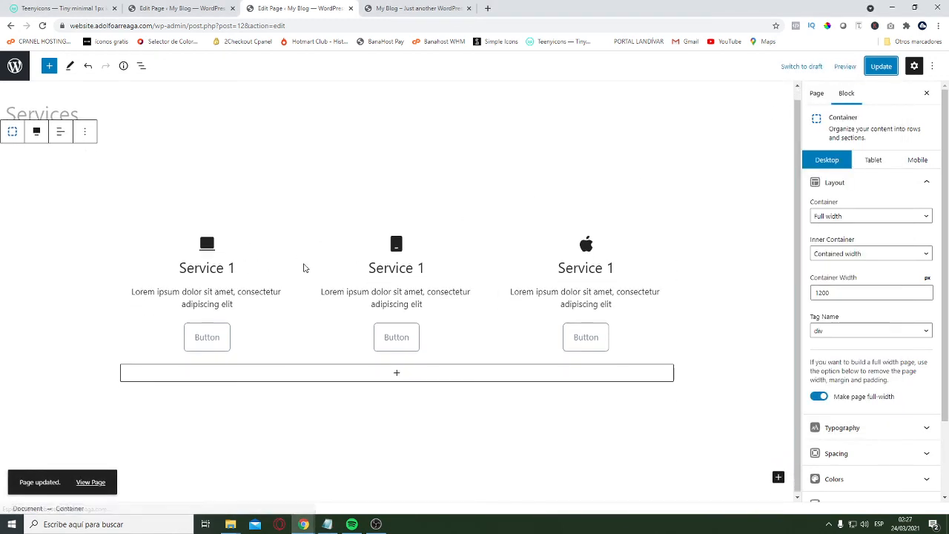
click(181, 6)
scroll(238, 287, down, 10)
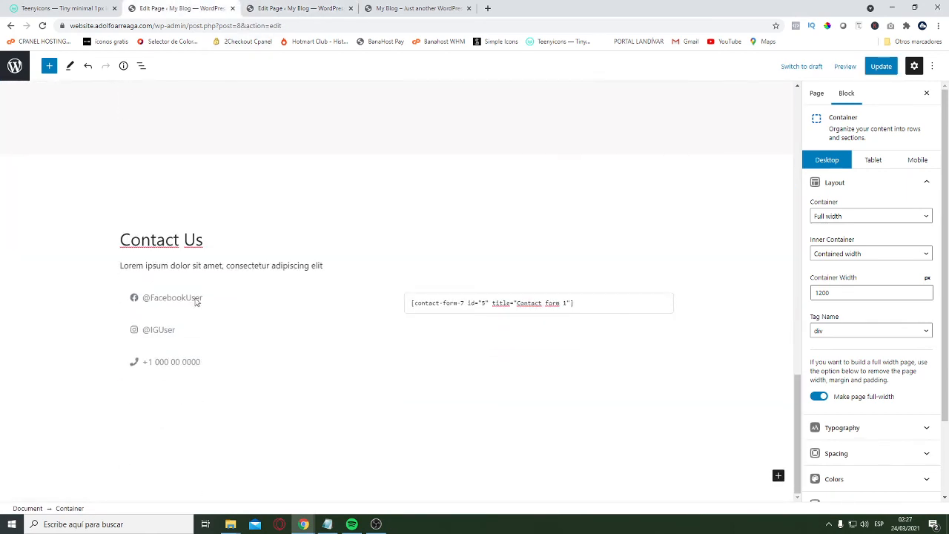
scroll(196, 301, up, 2)
click(66, 286)
click(203, 293)
click(114, 238)
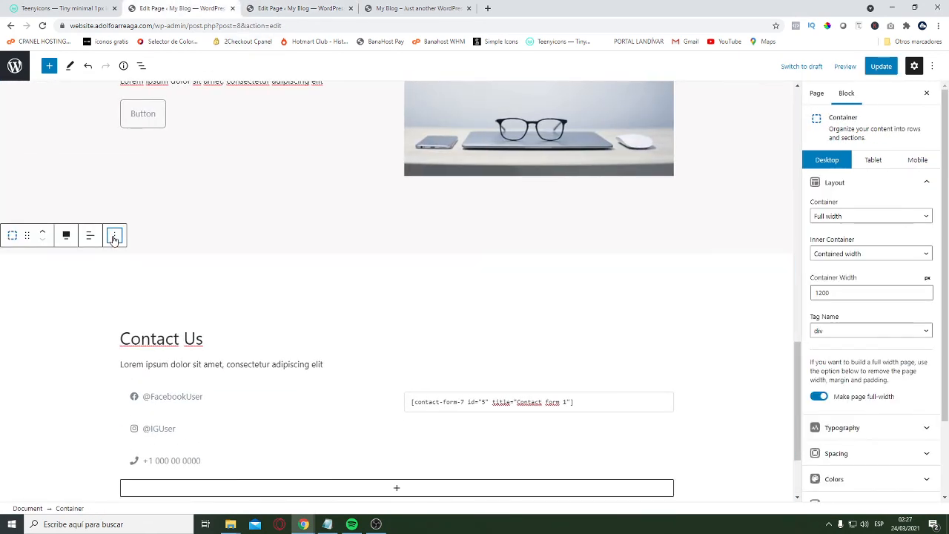
click(137, 293)
click(63, 298)
Paste the copied Contact Us container below the three services on the Services page and update the page
click(296, 7)
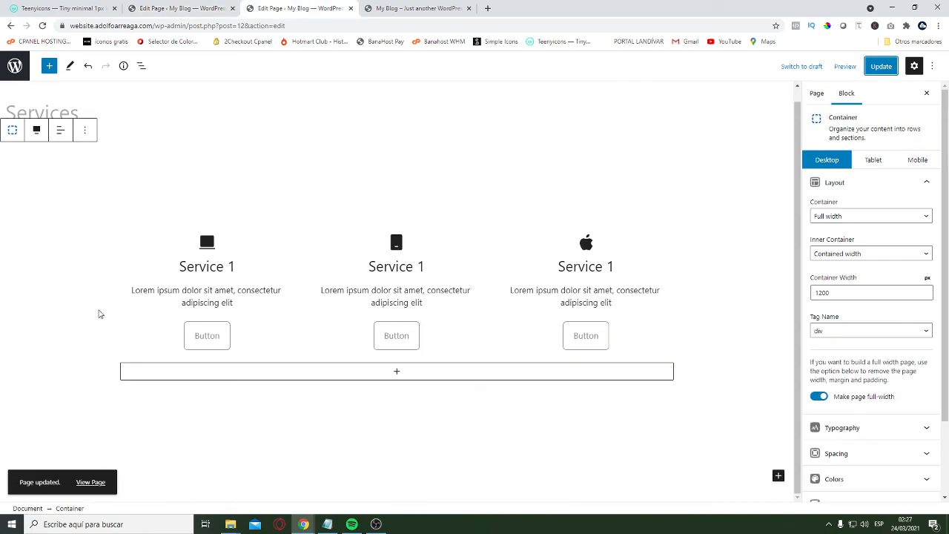
click(738, 478)
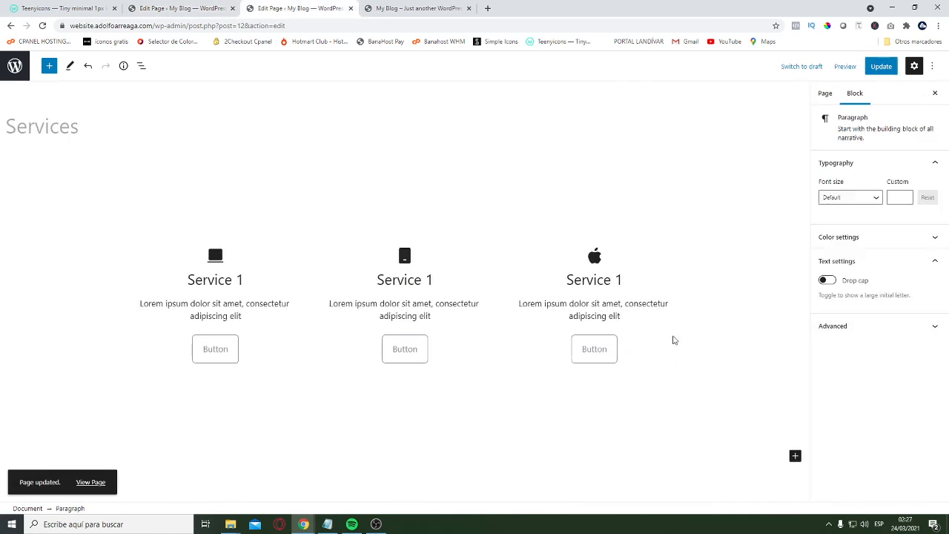
key(ctrl+v)
scroll(519, 311, down, 1)
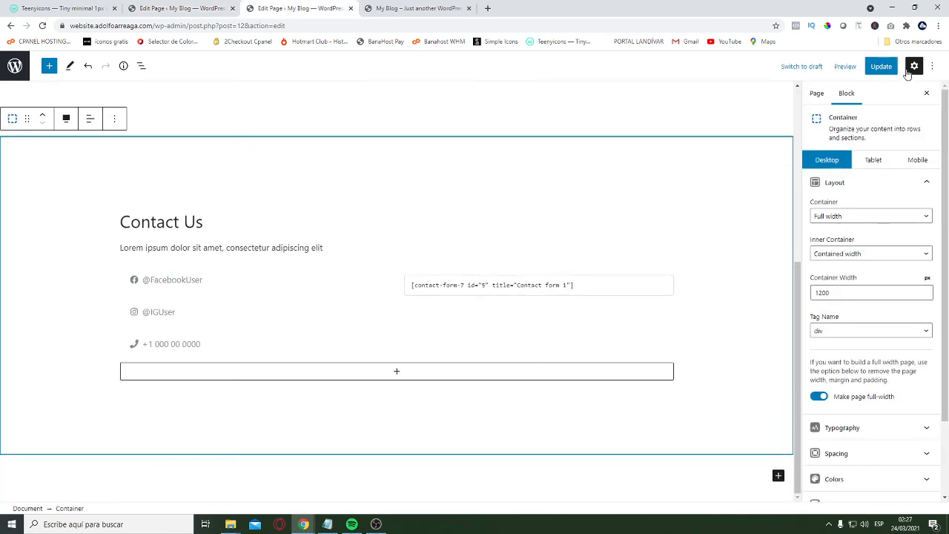
click(881, 66)
scroll(593, 265, up, 5)
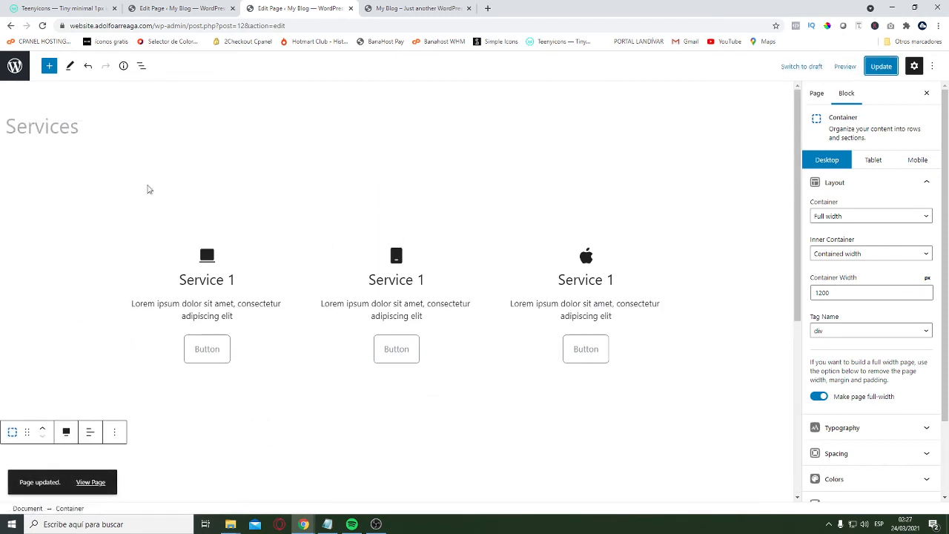
scroll(596, 392, down, 4)
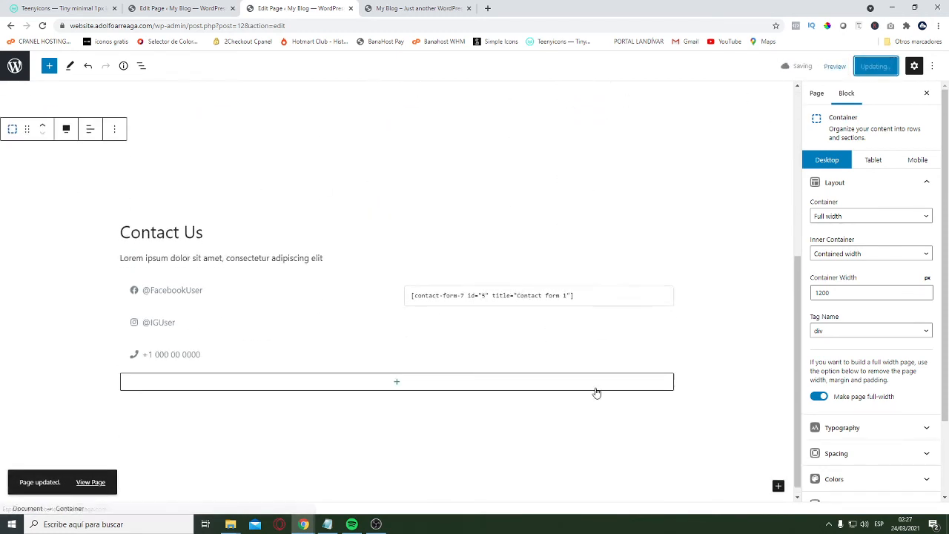
scroll(361, 364, up, 5)
Open the Contact page for editing, set its content container to Full Width with the content title disabled, and update it
click(14, 67)
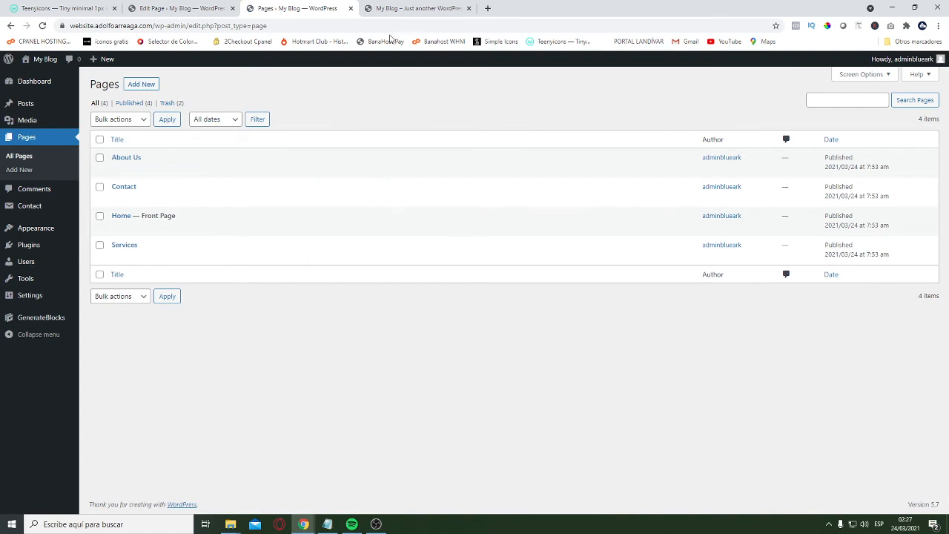
click(117, 198)
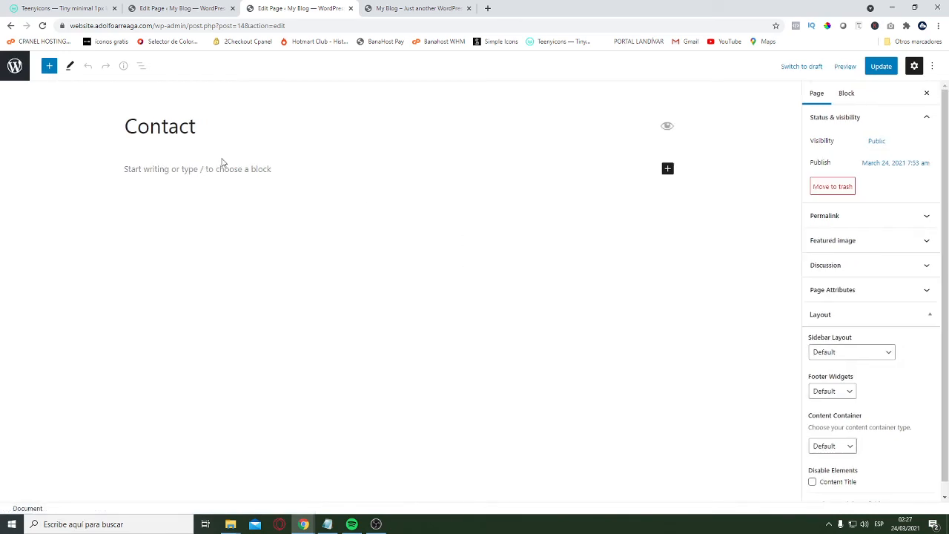
scroll(887, 408, down, 1)
click(836, 435)
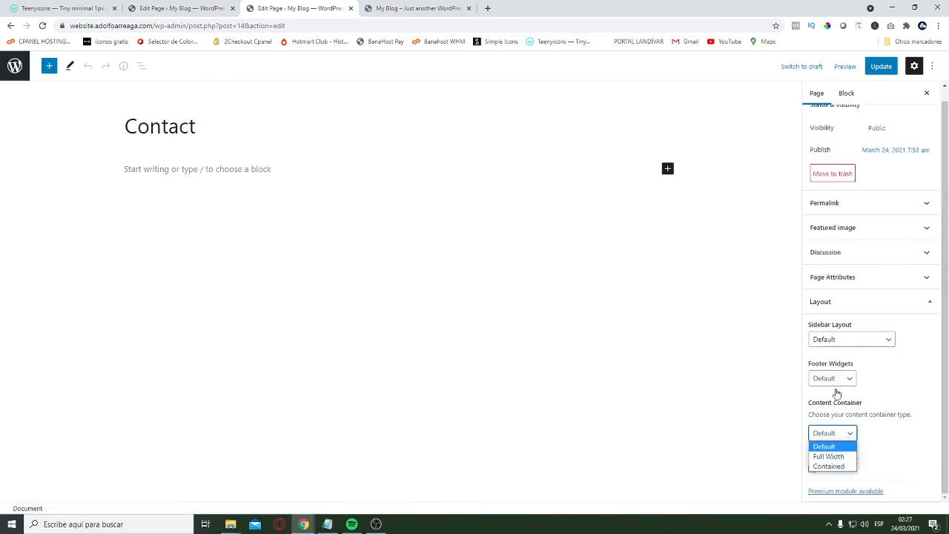
click(842, 459)
click(812, 469)
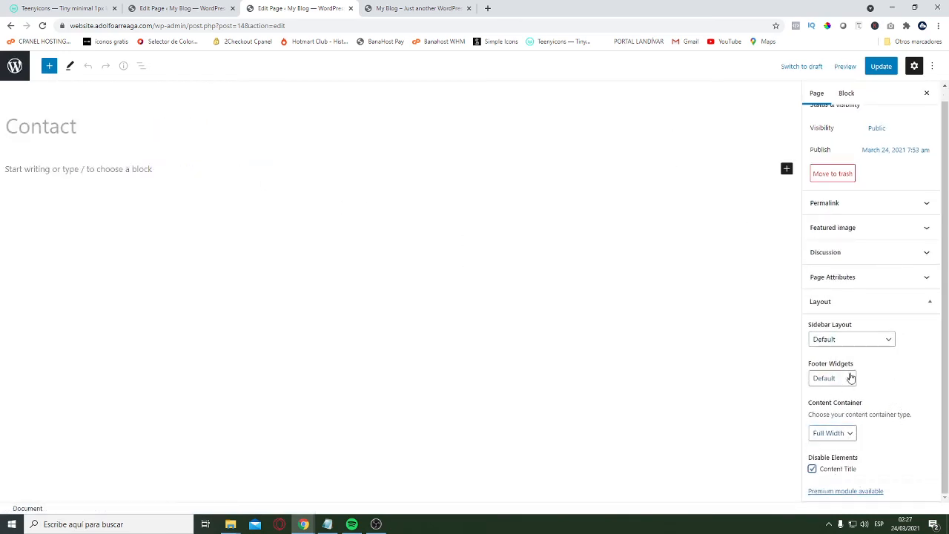
click(881, 66)
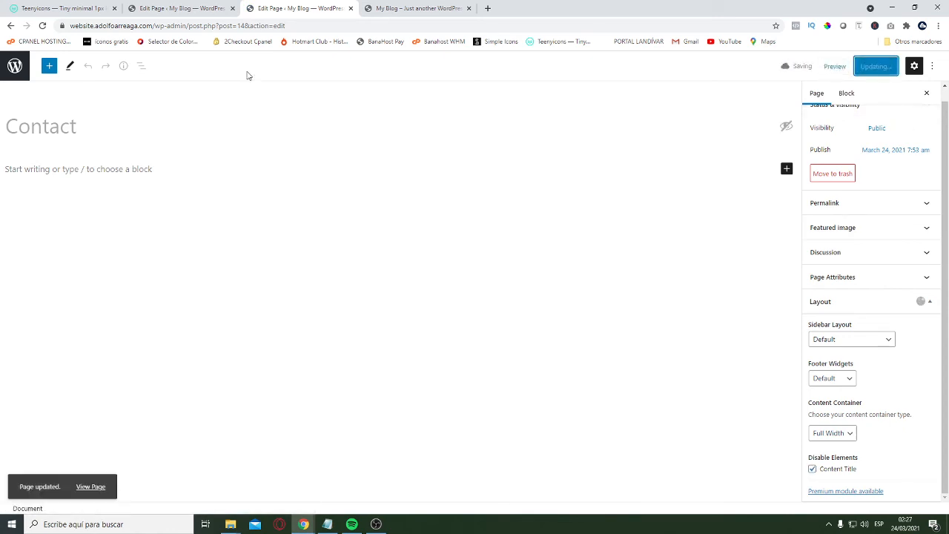
Copy the hero container with the headline "This is an amazing website" from the Home page
click(181, 8)
scroll(299, 273, up, 10)
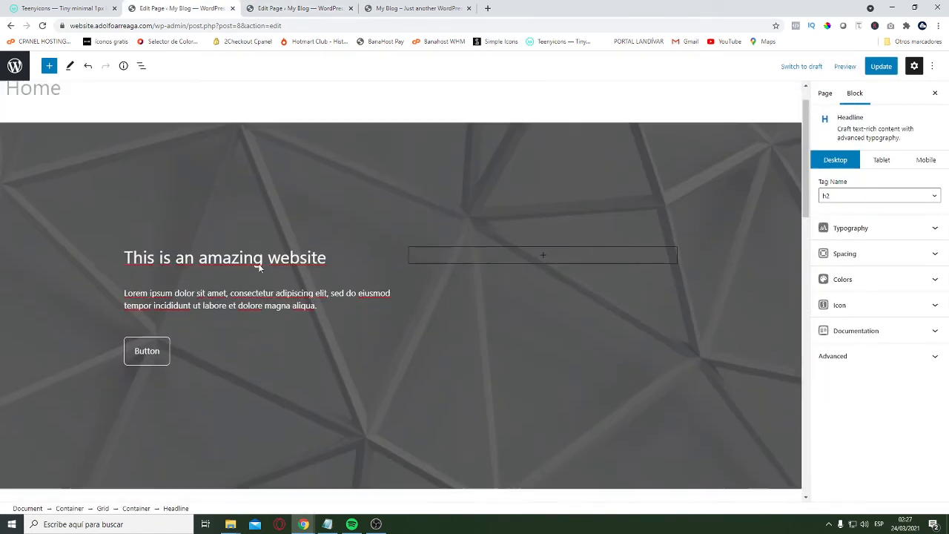
click(116, 190)
click(116, 151)
click(100, 189)
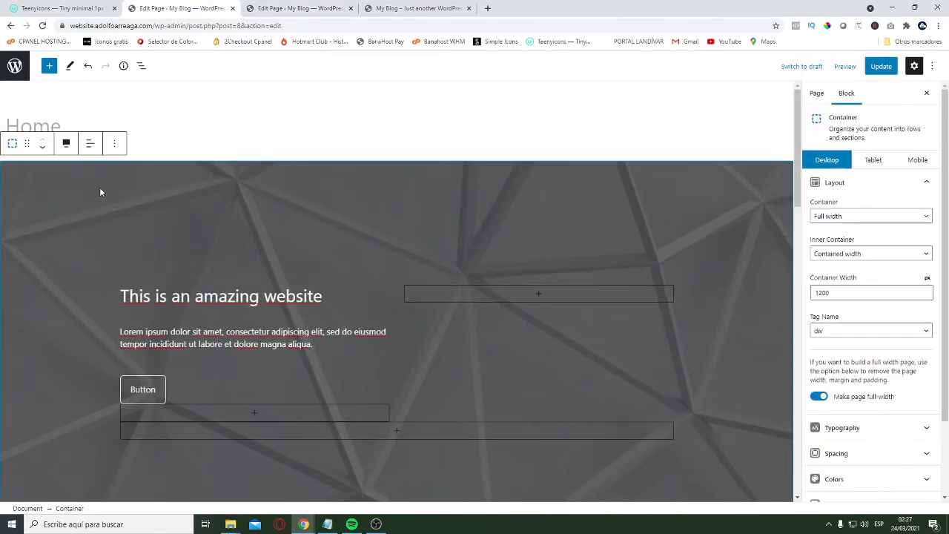
click(114, 143)
click(134, 196)
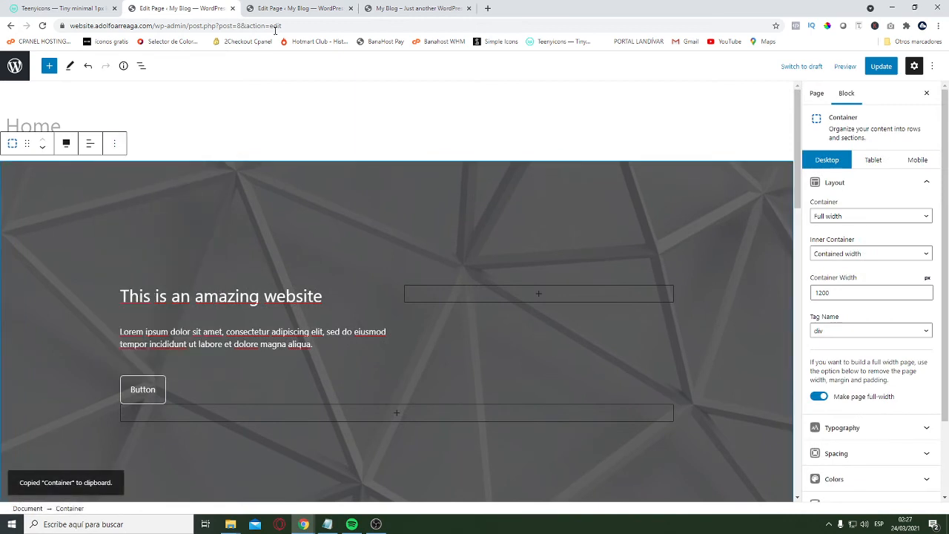
Paste the copied hero container into the empty block of the Contact page
click(298, 8)
click(115, 168)
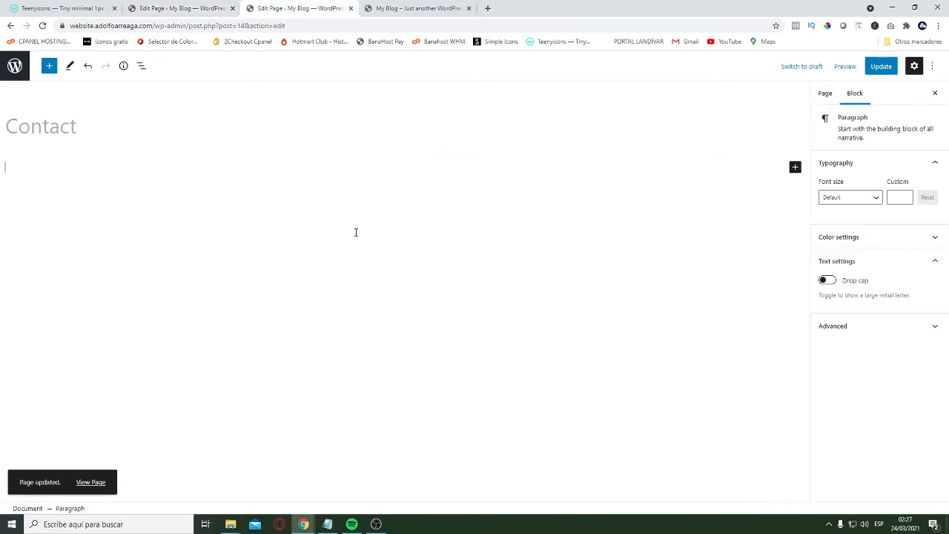
key(ctrl+v)
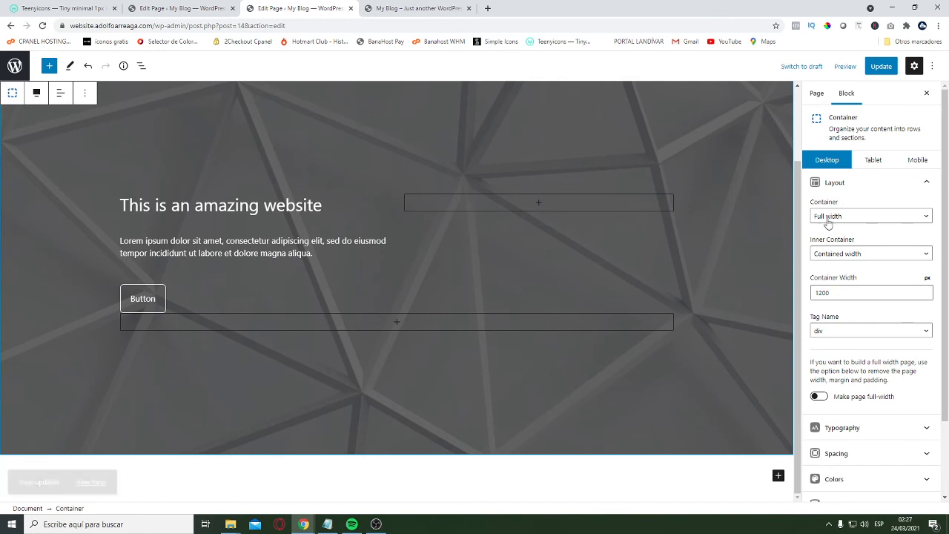
click(623, 108)
click(402, 103)
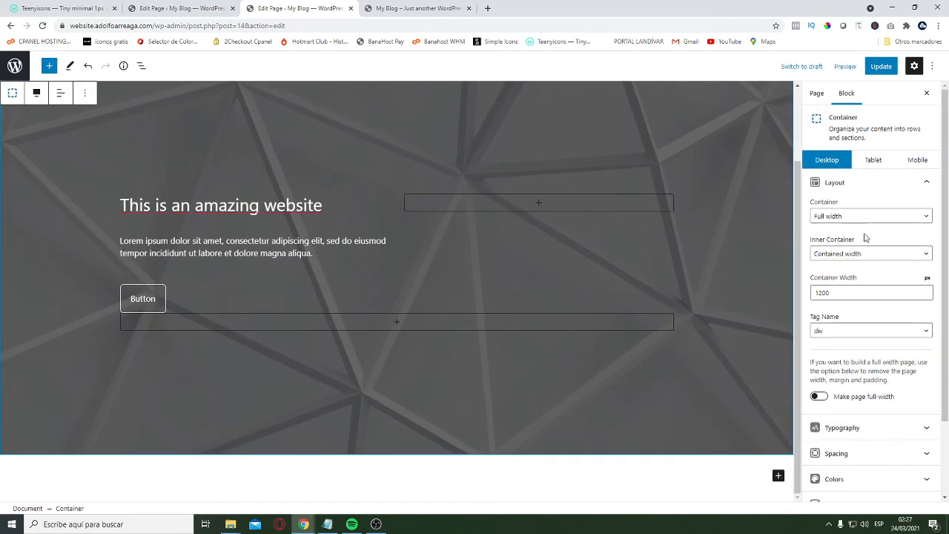
Set the Contact hero container's desktop top and bottom padding to 150 px
scroll(882, 405, down, 2)
click(869, 361)
scroll(879, 297, down, 4)
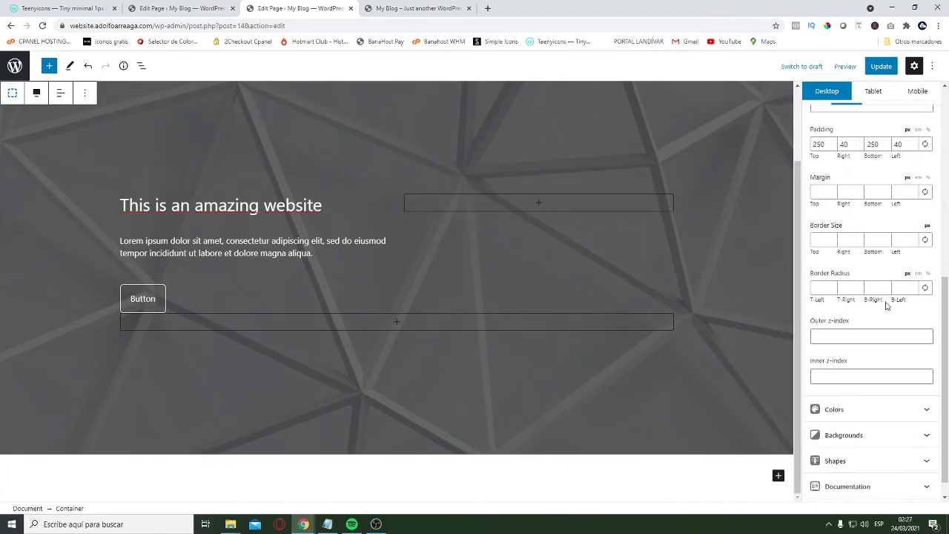
scroll(890, 260, up, 1)
double_click(820, 192)
scroll(608, 277, up, 2)
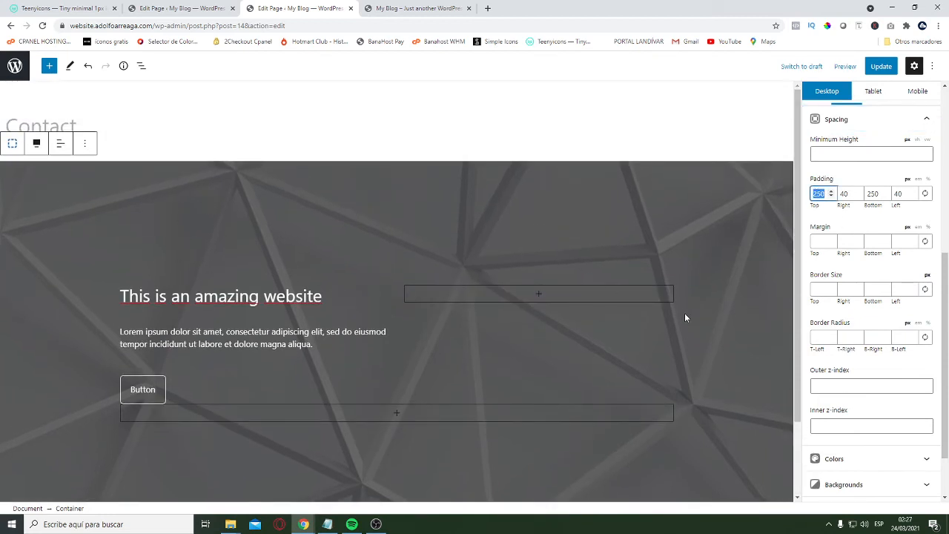
text(150)
key(Tab)
key(Tab)
text(150)
Set the Contact hero container's tablet top and bottom padding to 125 px
click(873, 90)
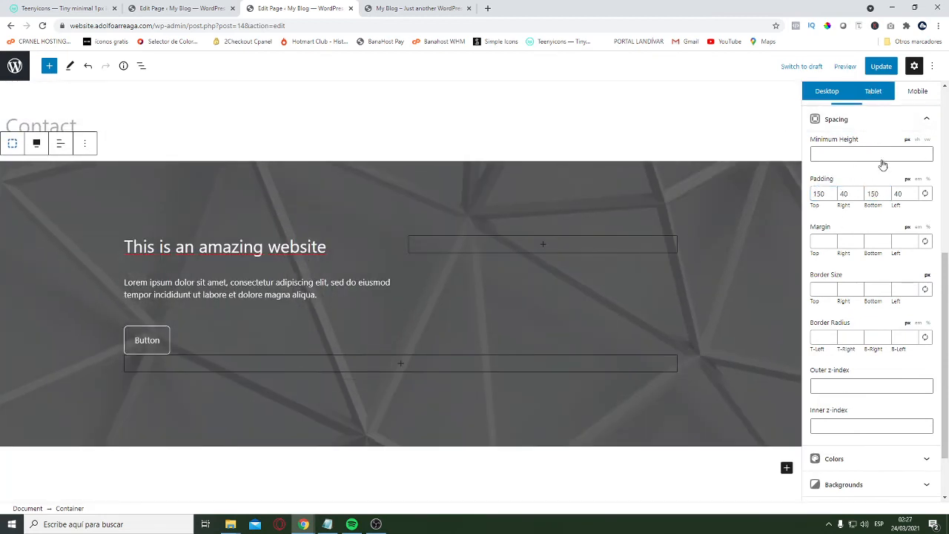
text(125)
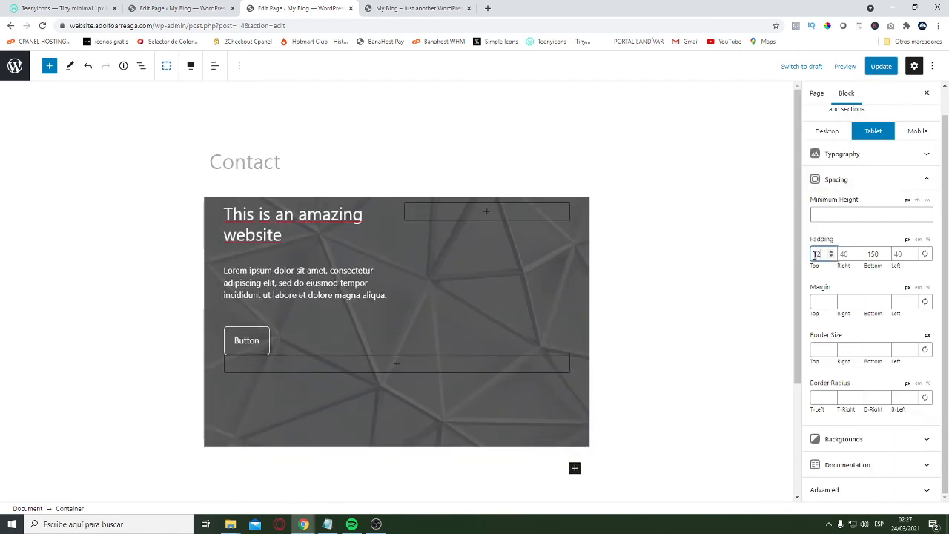
key(Tab)
key(Tab)
text(125)
Set the Contact hero container's mobile top and bottom padding to 100 px and return to the desktop view
click(918, 129)
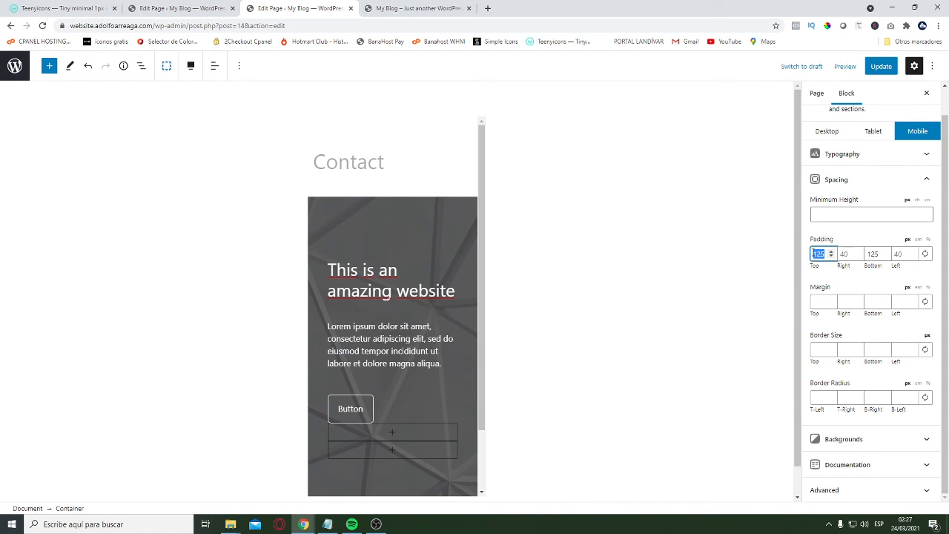
text(100)
key(Tab)
key(Tab)
text(100)
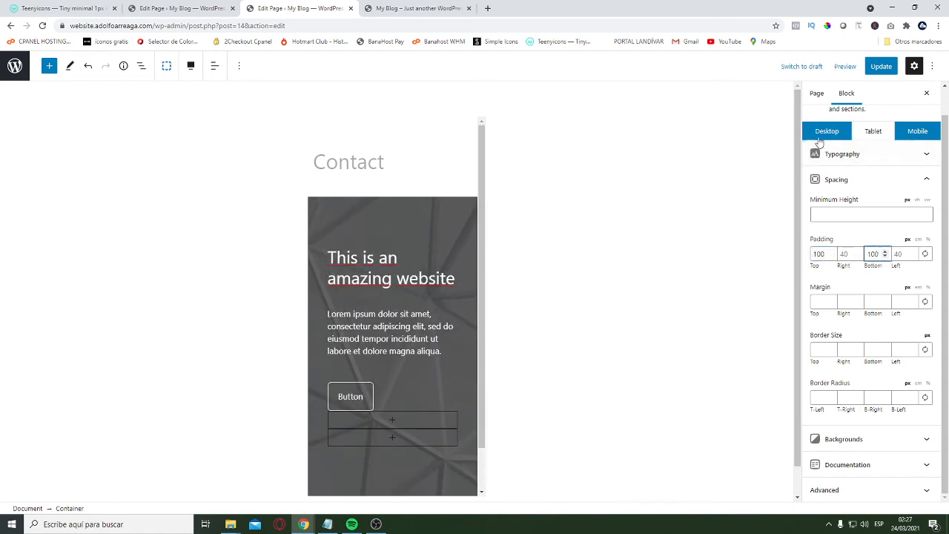
click(820, 139)
Replace the hero headline on the Contact page with "Let's Talk"
triple_click(232, 245)
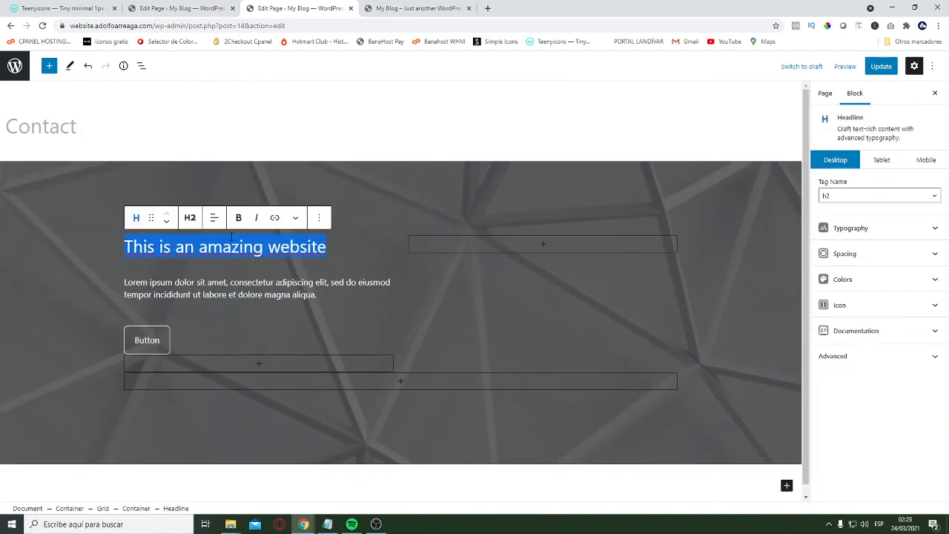
text(Let)
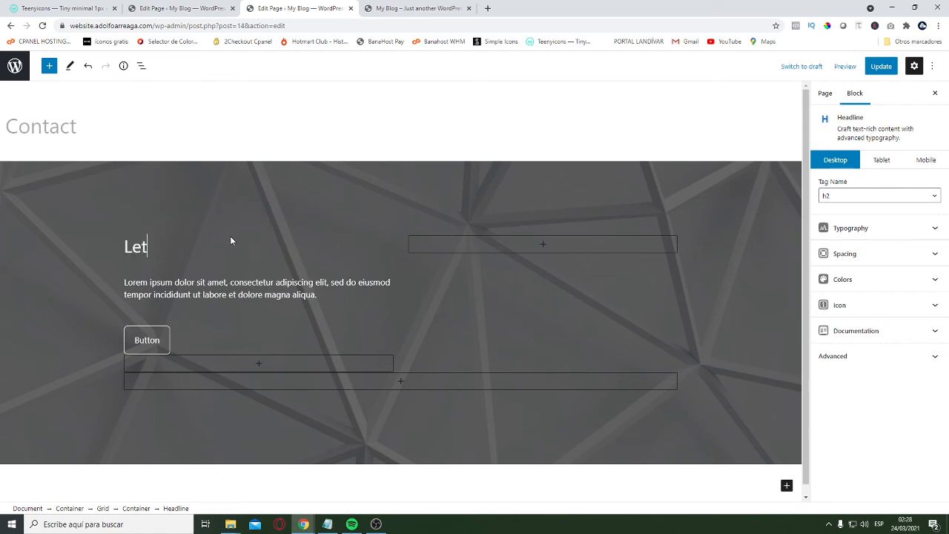
text('s Talk)
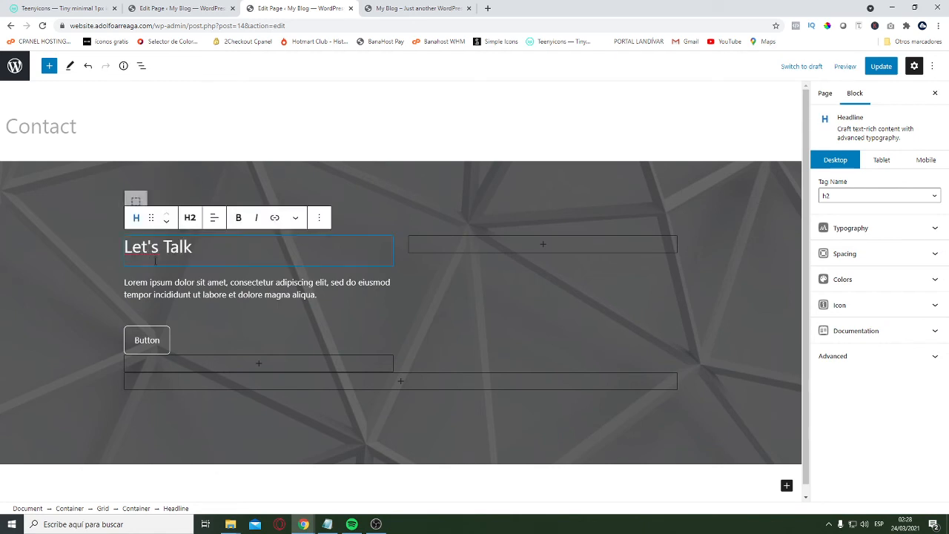
click(194, 340)
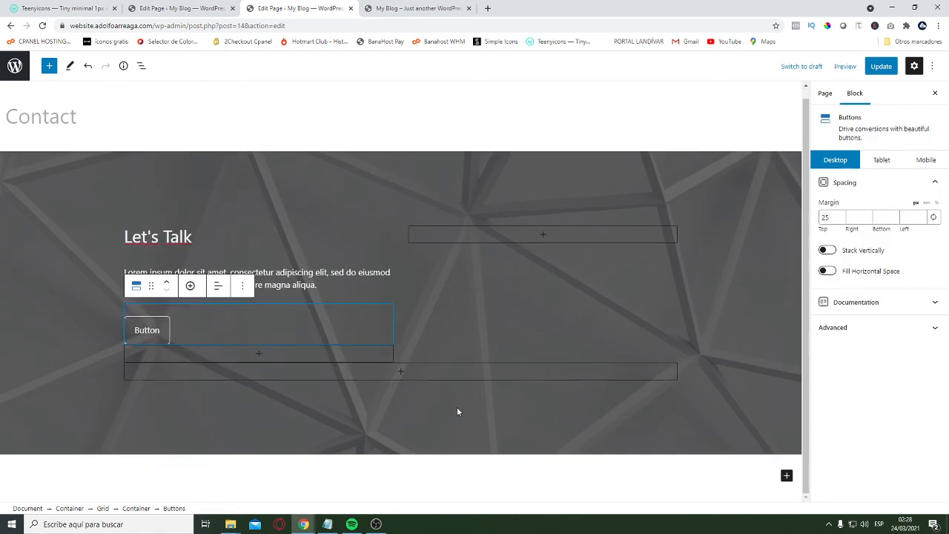
Copy the Contact Us container below the About Us section of the Home page
click(181, 8)
scroll(271, 283, down, 10)
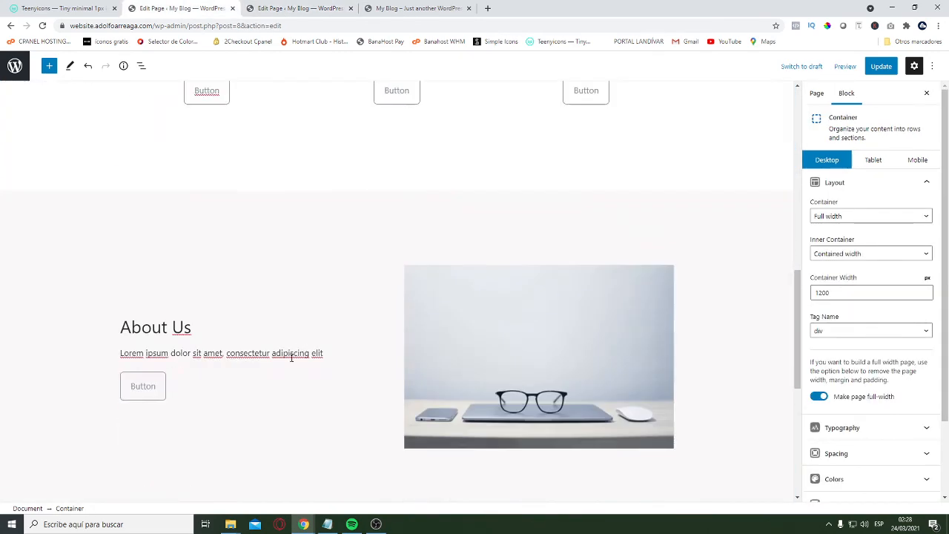
scroll(282, 355, down, 5)
scroll(95, 292, up, 2)
click(78, 336)
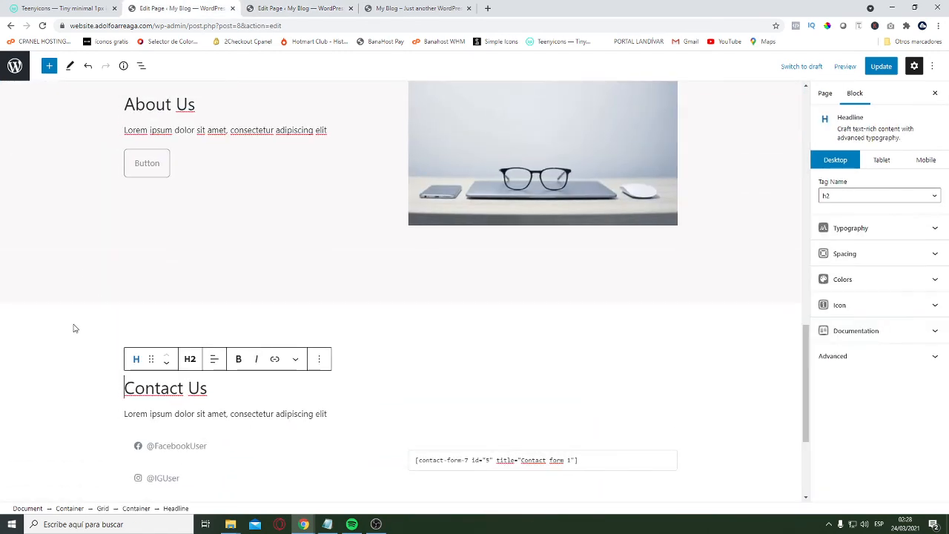
click(86, 331)
click(114, 284)
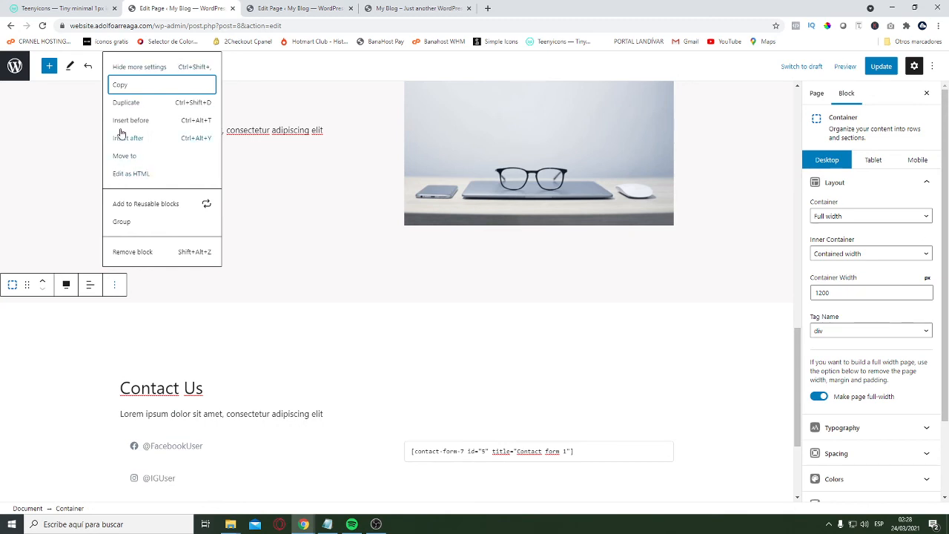
click(128, 87)
Paste the copied Contact Us container below the "Let's Talk" hero on the Contact page
key(ctrl+Tab)
key(ctrl+Tab)
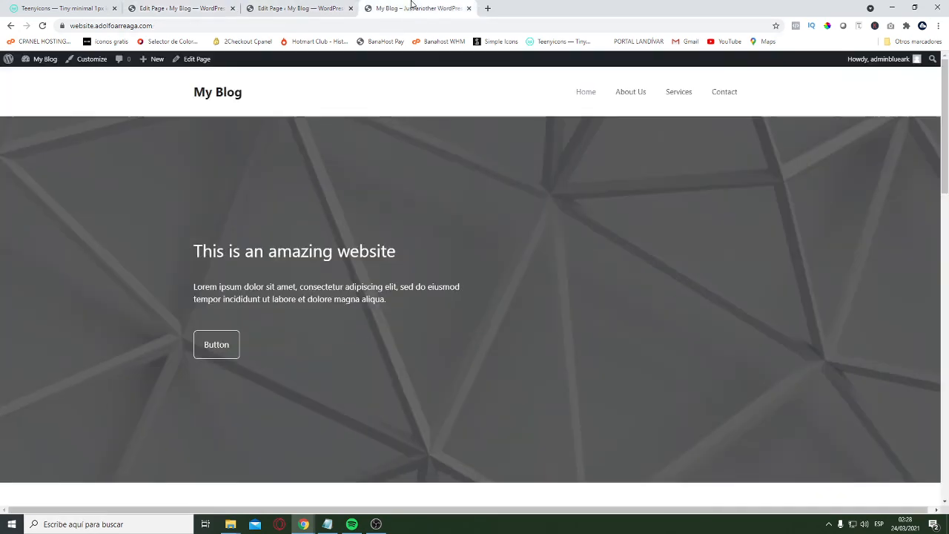
scroll(302, 246, down, 1)
scroll(302, 249, down, 5)
key(ctrl+shift+Tab)
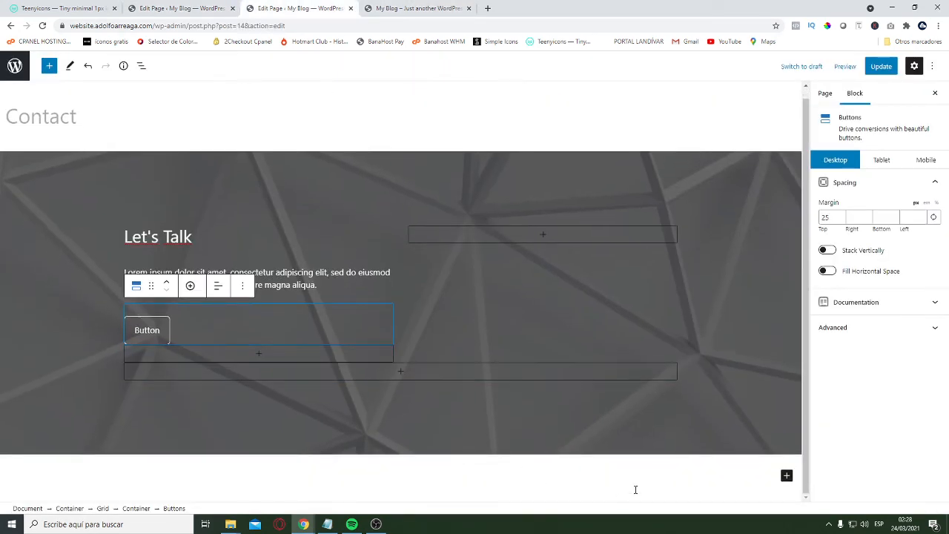
click(700, 475)
key(ctrl+v)
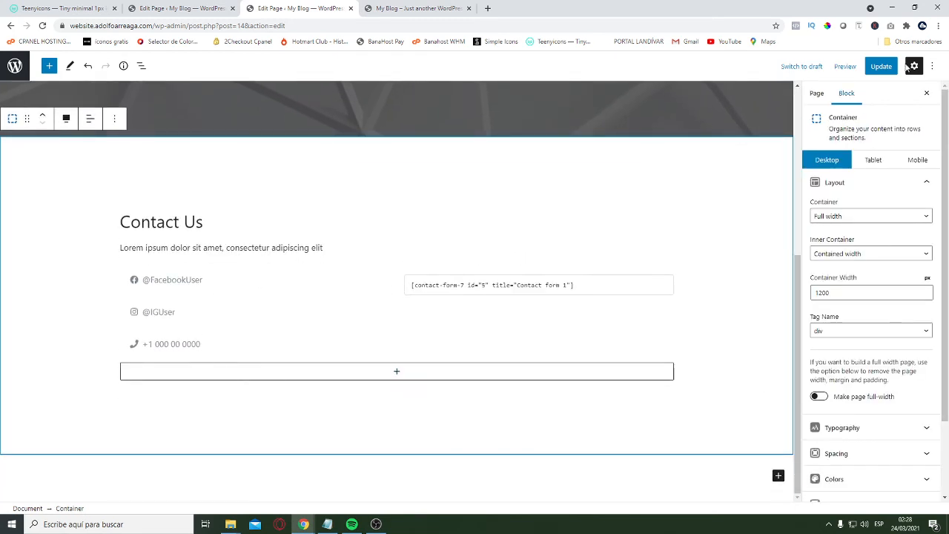
Make the Contact page full-width through the Contact Us container's layout settings and update the page
click(889, 66)
click(819, 396)
scroll(892, 466, down, 3)
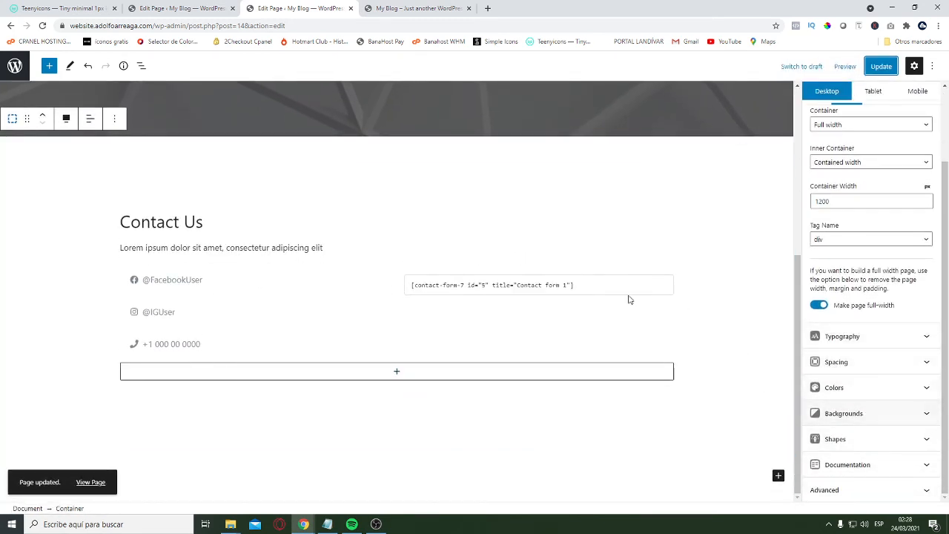
click(63, 170)
click(62, 170)
scroll(897, 431, down, 3)
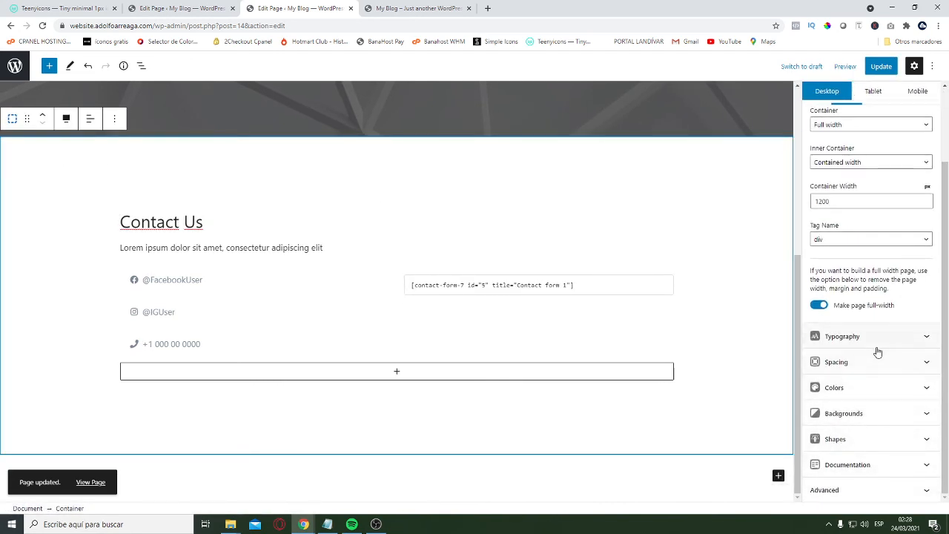
scroll(445, 383, up, 4)
key(ctrl+s)
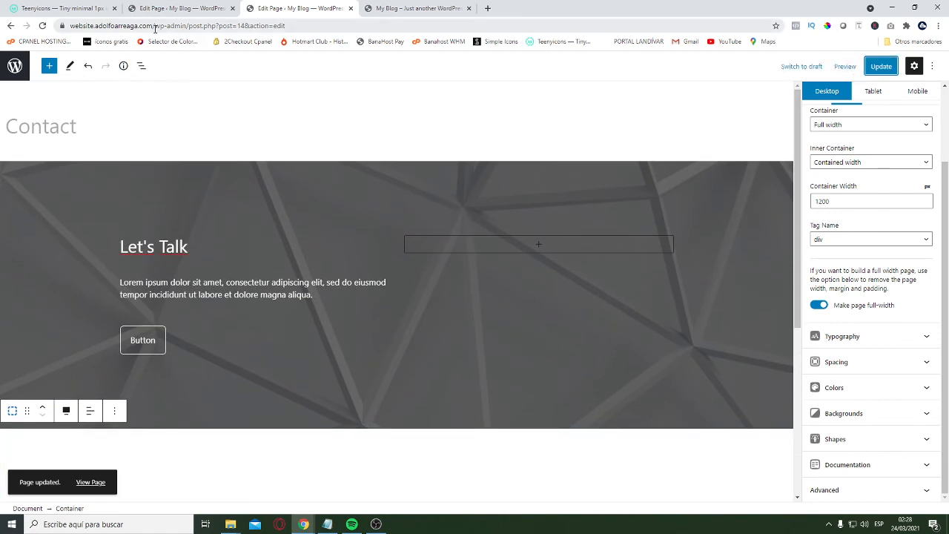
Open the live site at website.adolfoarreaga.com and review the Home page from hero to footer
drag(155, 26, 308, 26)
key(BackSpace)
key(Return)
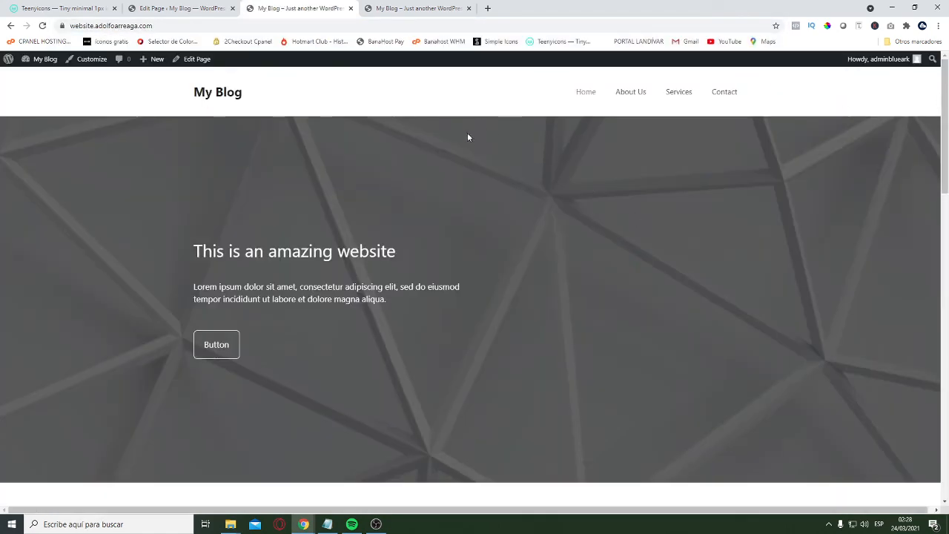
scroll(467, 137, down, 15)
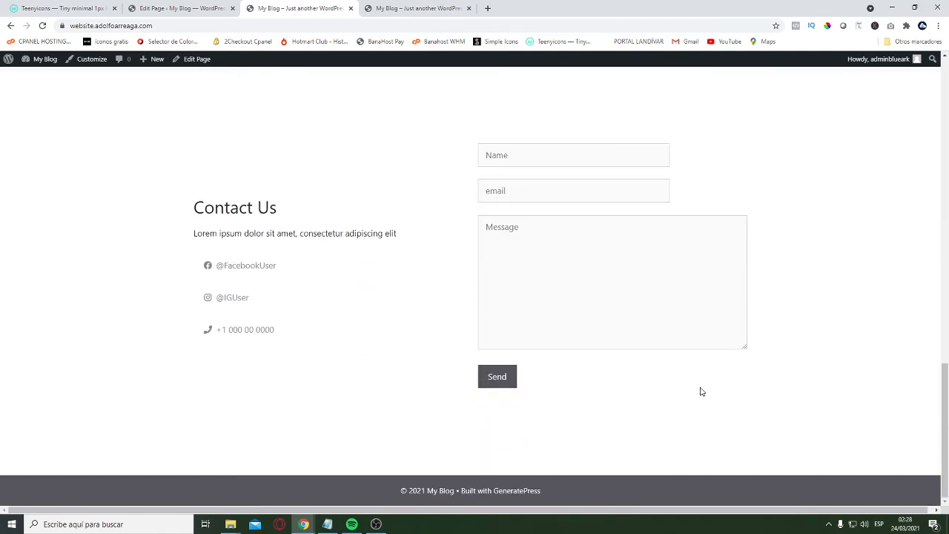
scroll(702, 391, up, 15)
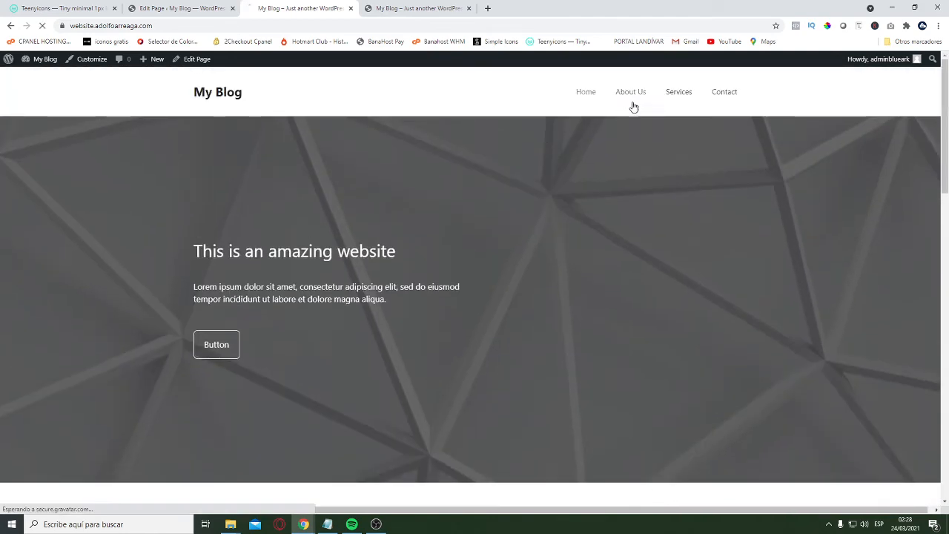
Open the live About Us page and check its intro and contact sections
click(634, 107)
scroll(631, 330, down, 5)
scroll(747, 377, up, 5)
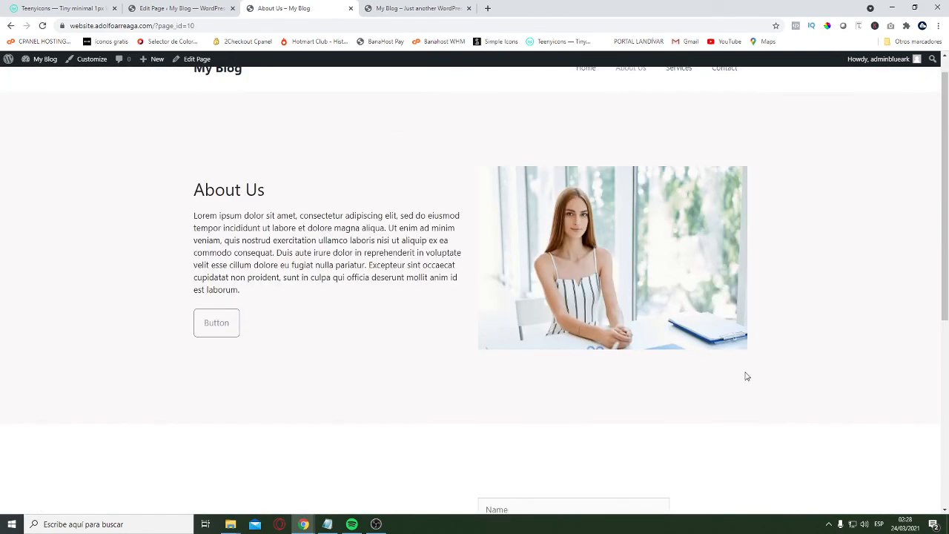
Open the live Services page, reload it, and check its service columns and contact section
click(675, 92)
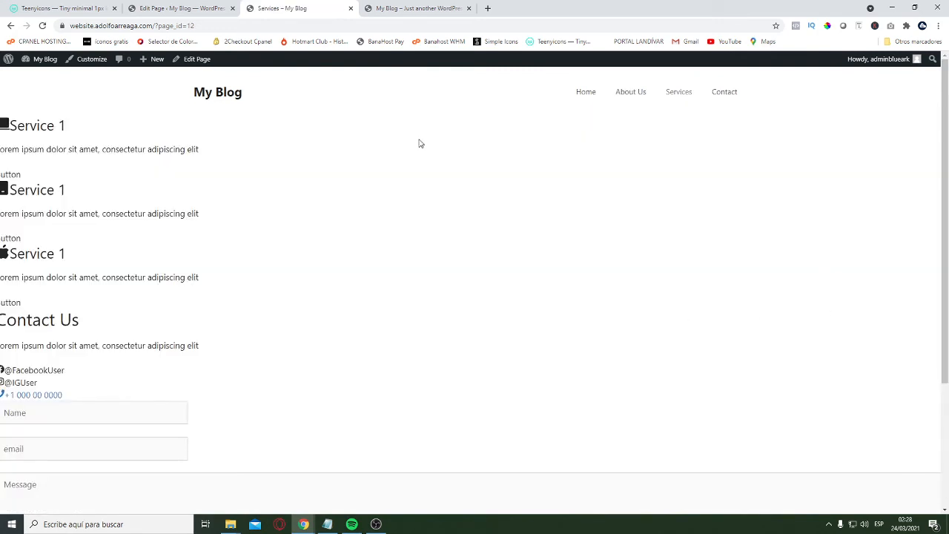
click(145, 30)
key(Return)
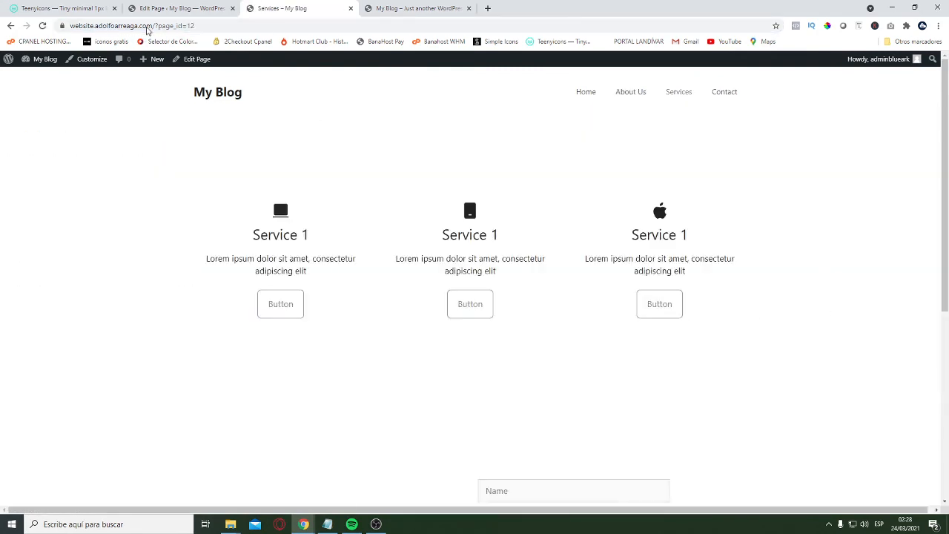
scroll(502, 257, down, 5)
scroll(536, 326, up, 5)
Open the live Contact page, reload it, and check the "Let's Talk" hero and contact form section
click(723, 93)
click(295, 28)
key(Return)
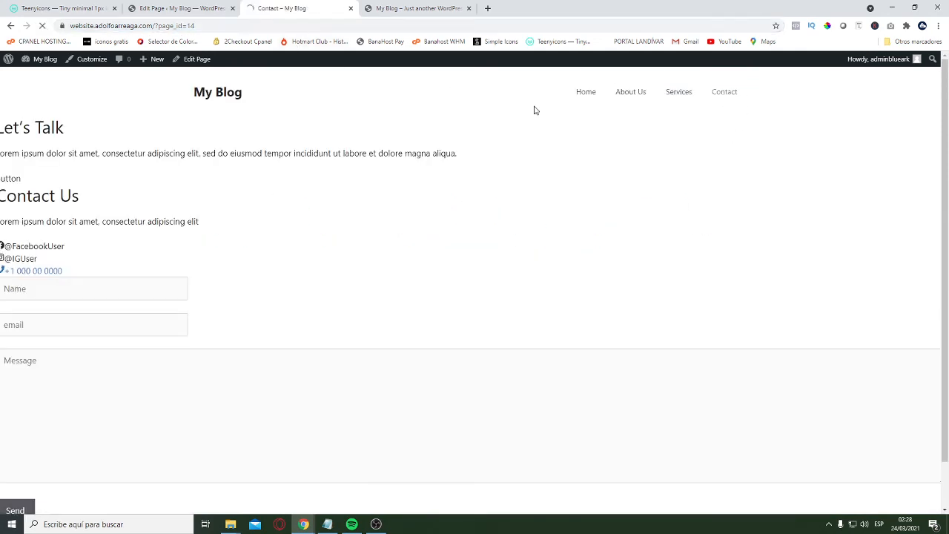
scroll(528, 228, down, 1)
click(194, 26)
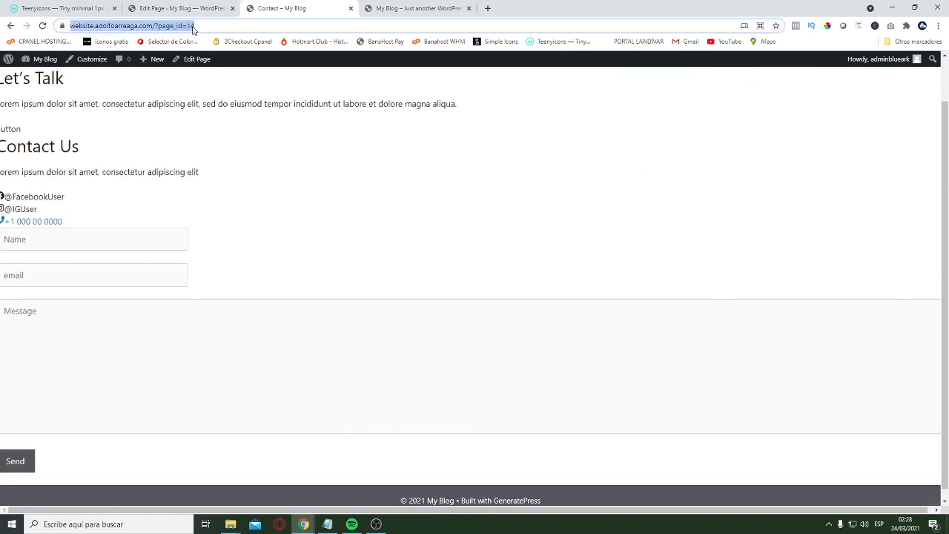
key(Return)
scroll(618, 210, down, 6)
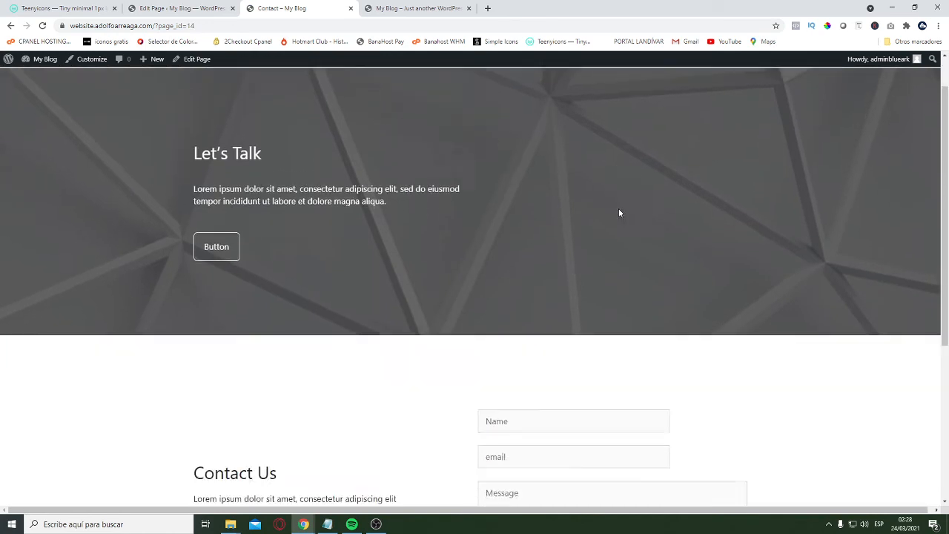
scroll(757, 267, up, 6)
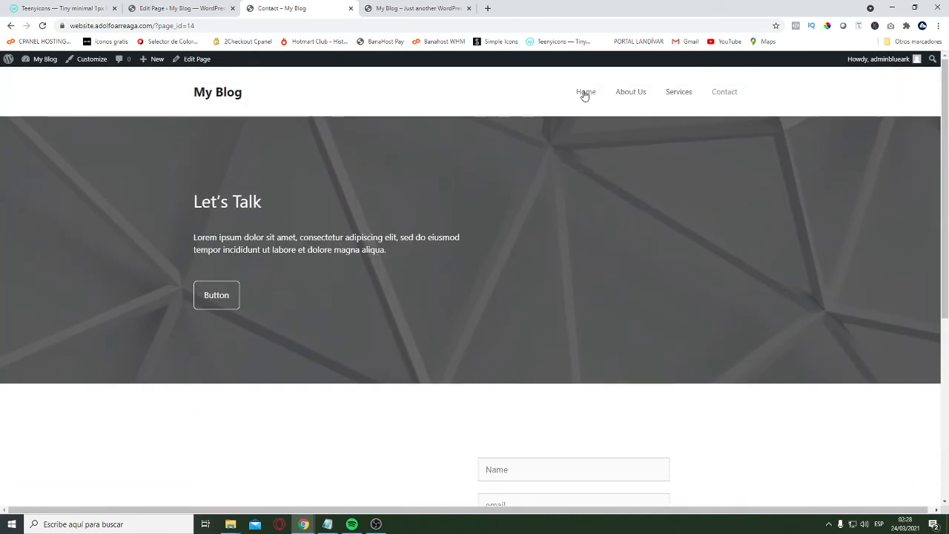
Return to the live Home page and examine its services, About Us and Contact Us sections
click(585, 92)
scroll(667, 334, down, 10)
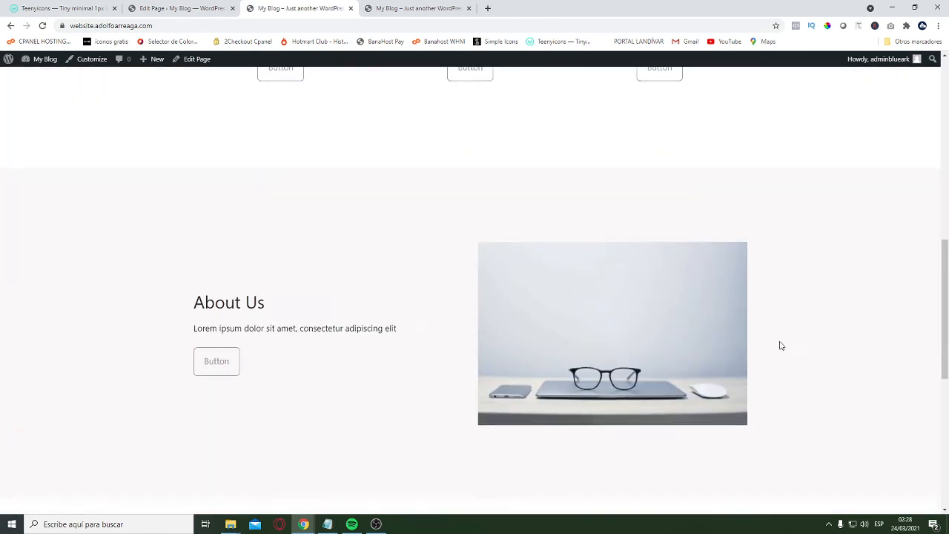
scroll(806, 392, down, 5)
scroll(699, 415, up, 8)
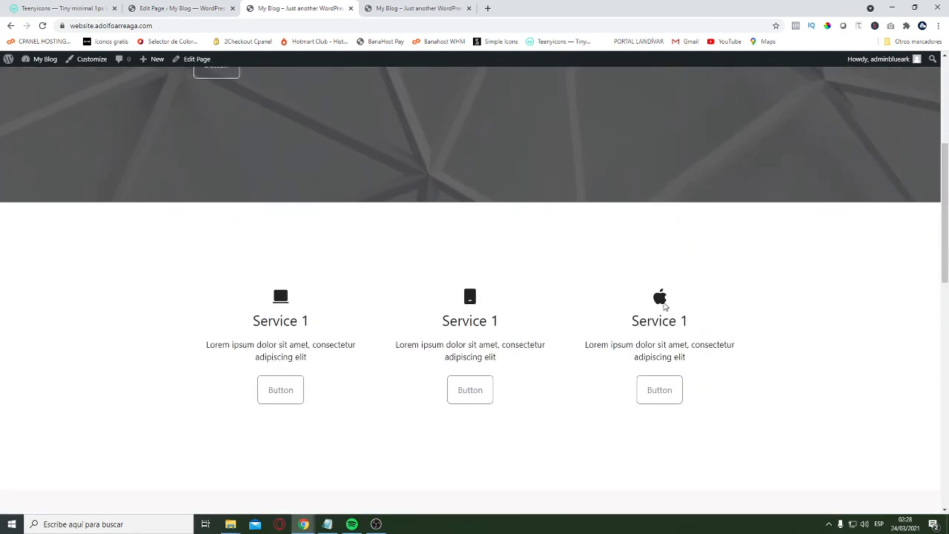
scroll(664, 306, up, 8)
scroll(542, 247, down, 12)
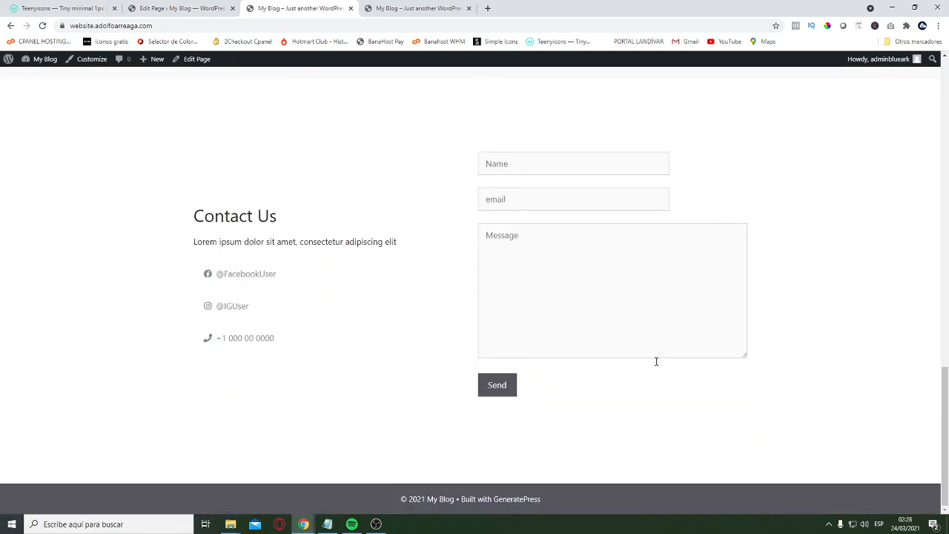
scroll(515, 256, up, 12)
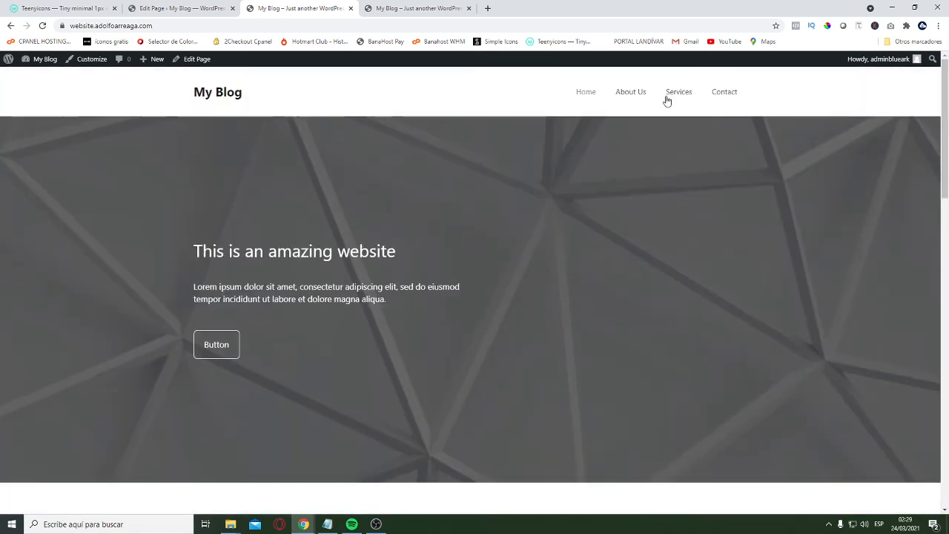
Review the live About Us and Services pages again down to their contact forms
scroll(653, 341, down, 5)
scroll(646, 397, up, 6)
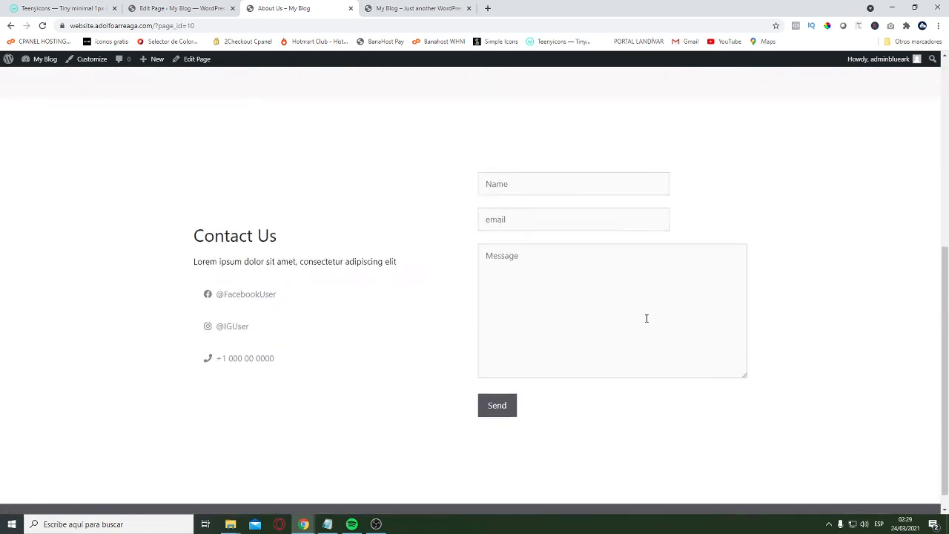
click(679, 92)
scroll(710, 292, down, 6)
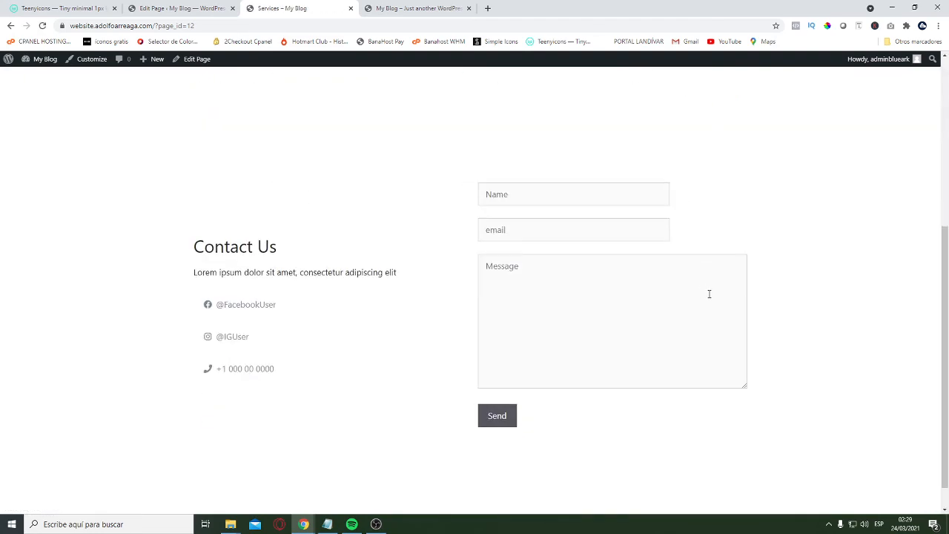
scroll(764, 222, up, 6)
Go back to the live Contact page and look it over from the hero to the form
click(734, 91)
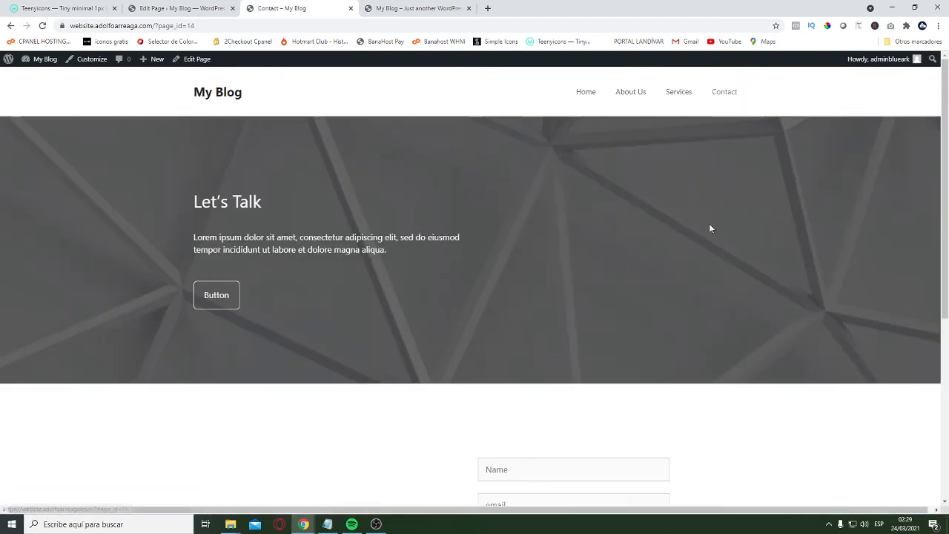
scroll(653, 297, down, 2)
scroll(595, 329, down, 3)
scroll(690, 388, up, 4)
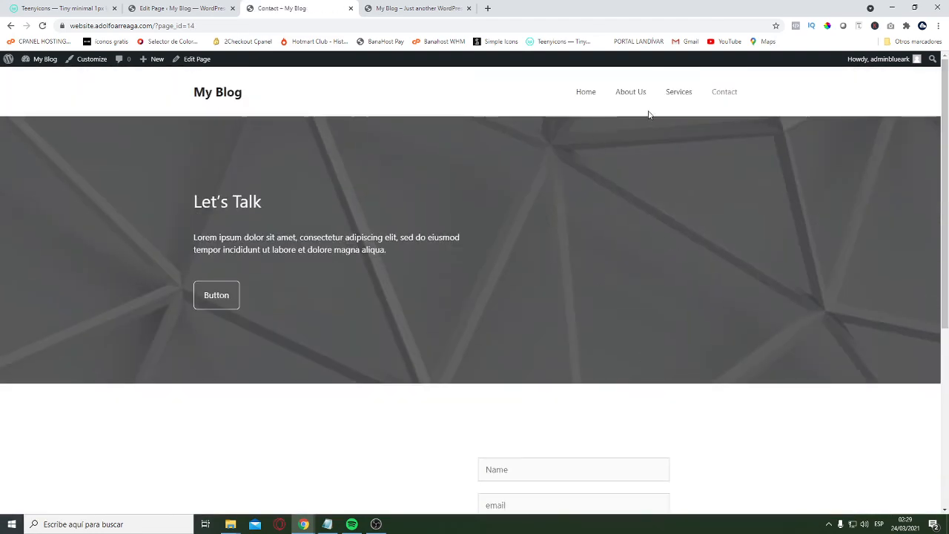
Go back to the Home page and look through all its sections once more at desktop width
click(586, 95)
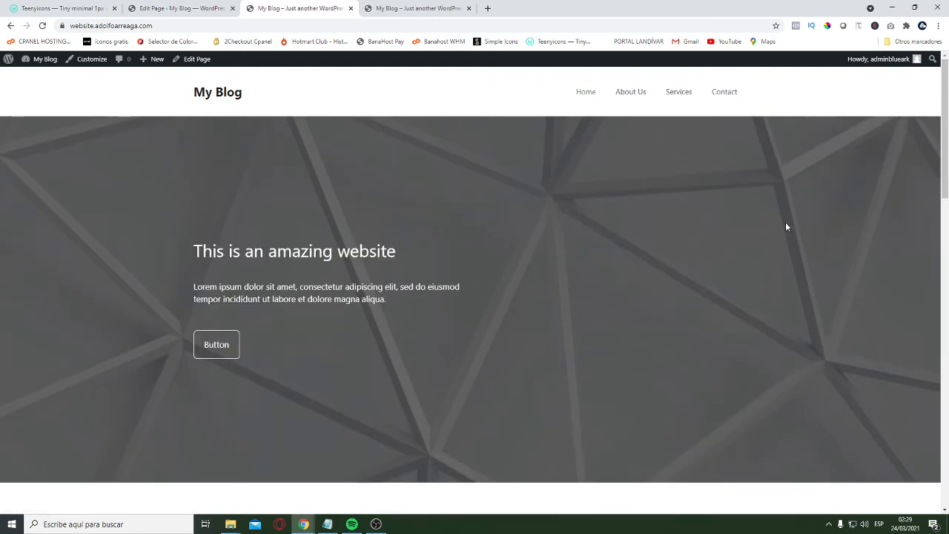
scroll(798, 253, down, 10)
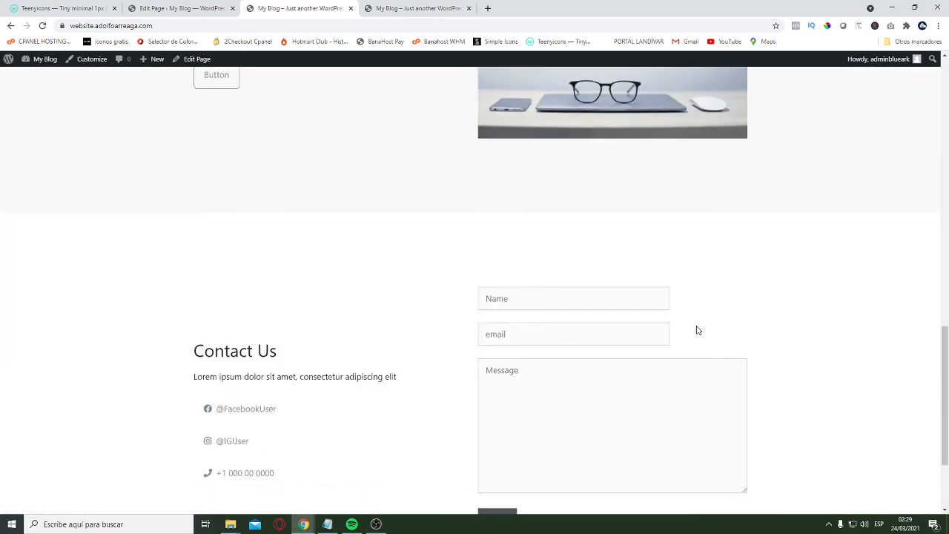
scroll(697, 330, up, 10)
scroll(399, 174, down, 9)
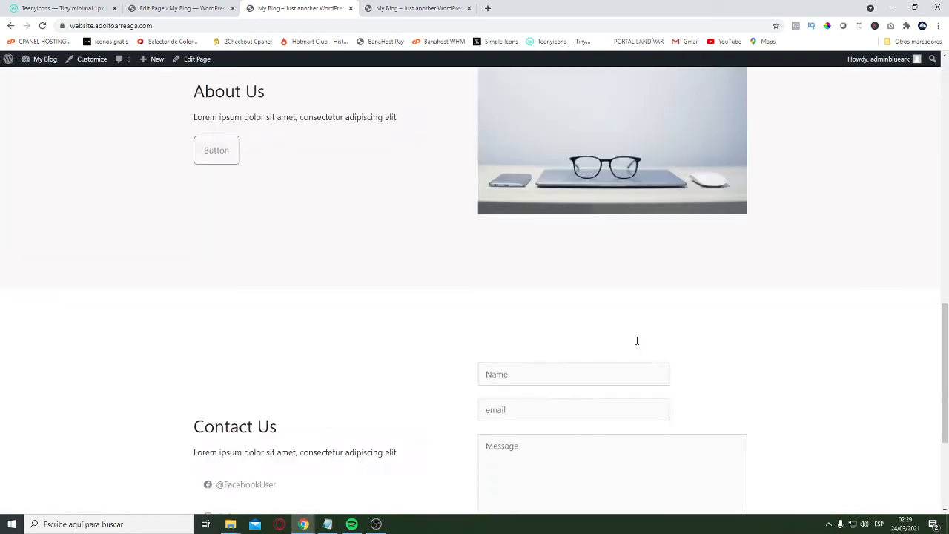
scroll(798, 396, down, 3)
scroll(578, 205, up, 9)
Detach a live Home page tab into its own smaller window and narrow it to mobile width
drag(320, 10, 686, 108)
click(915, 8)
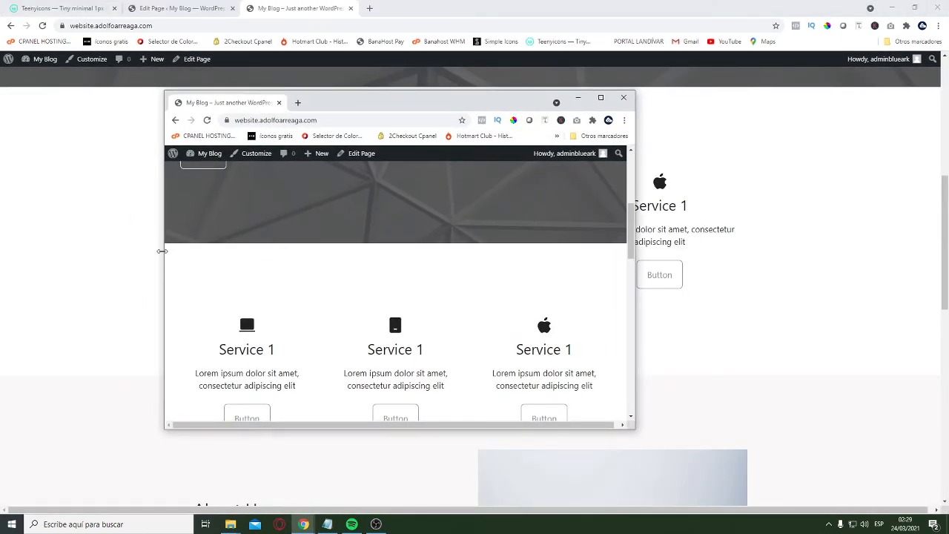
drag(162, 250, 388, 251)
Examine the Home page's mobile layout, then expand and collapse its mobile navigation menu
scroll(529, 349, down, 5)
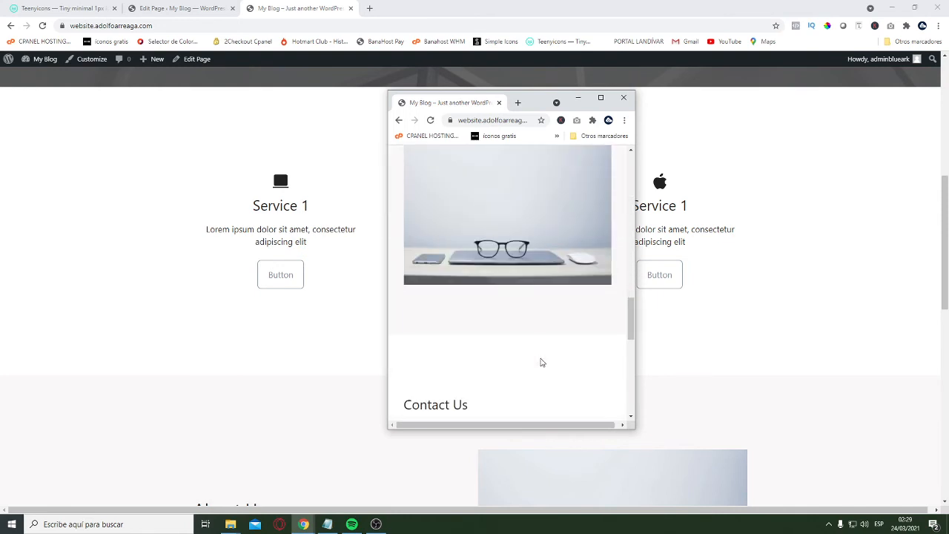
scroll(544, 375, down, 5)
scroll(547, 379, up, 12)
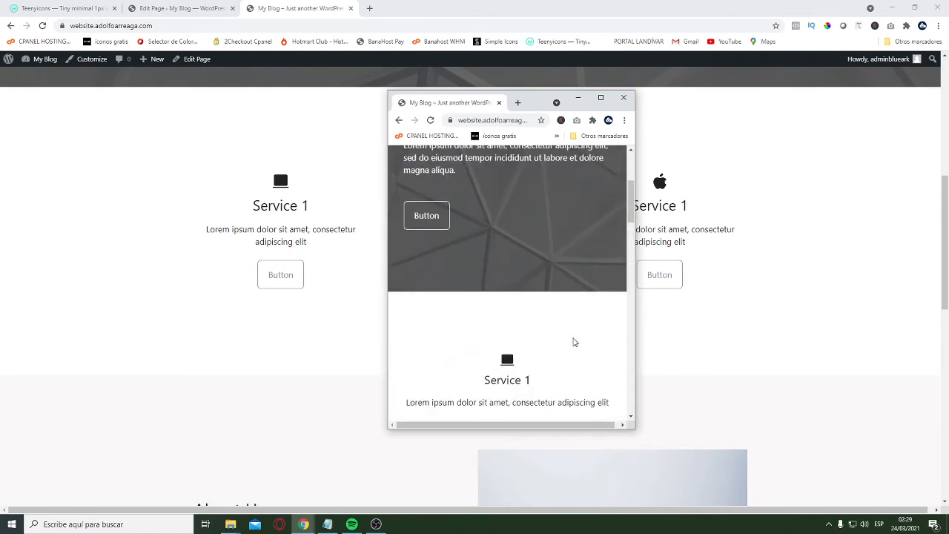
scroll(573, 342, up, 3)
click(599, 191)
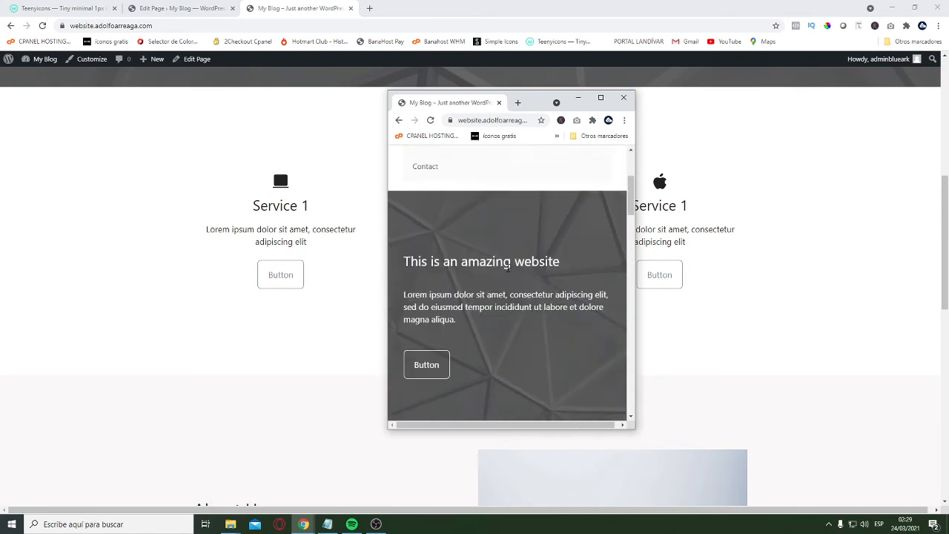
click(599, 196)
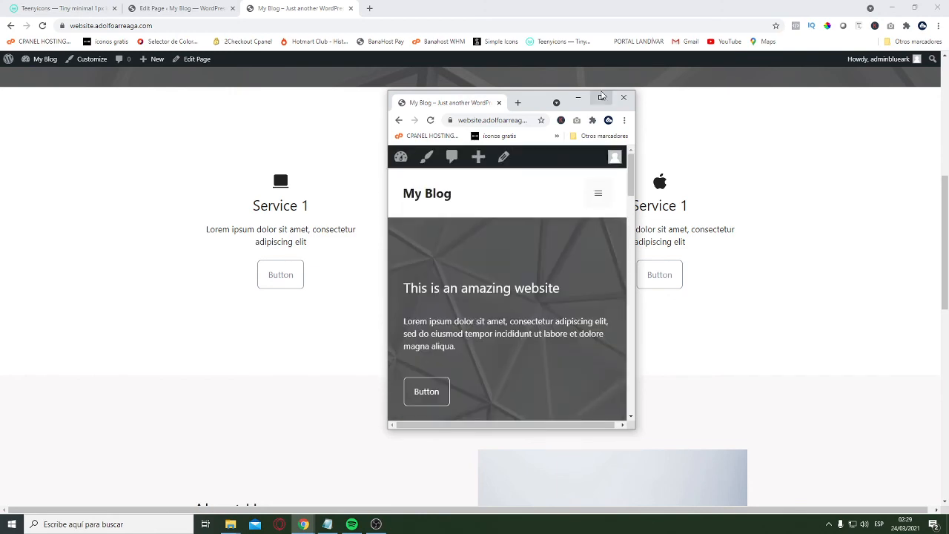
Close the detached preview window and return to the top of the live Home page in the main window
click(601, 97)
click(941, 6)
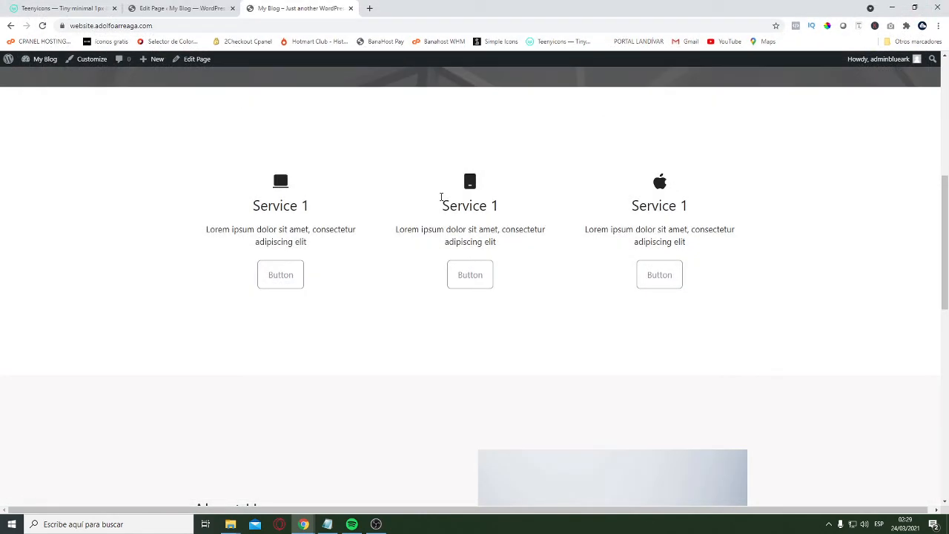
scroll(499, 262, up, 5)
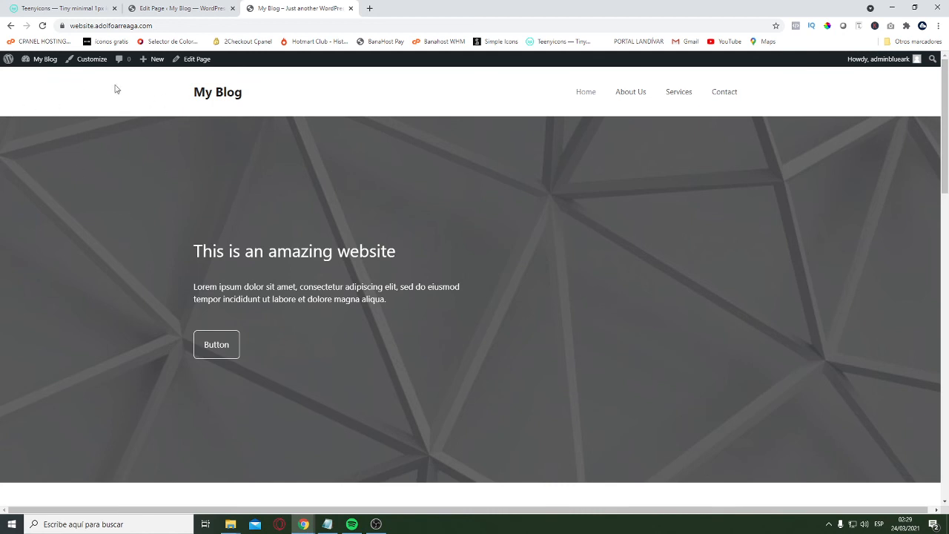
Open the site customizer's Site Identity settings and change the site title to "My Business"
click(92, 59)
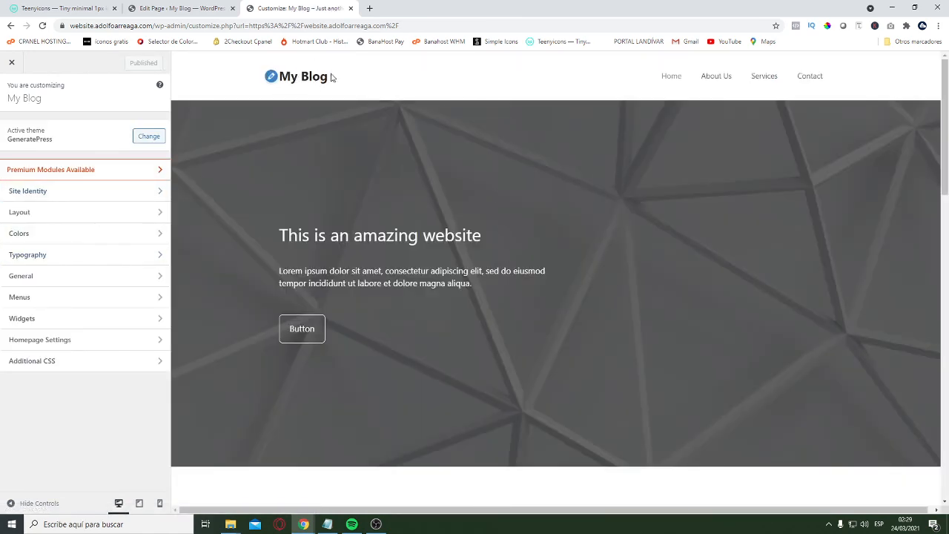
click(82, 192)
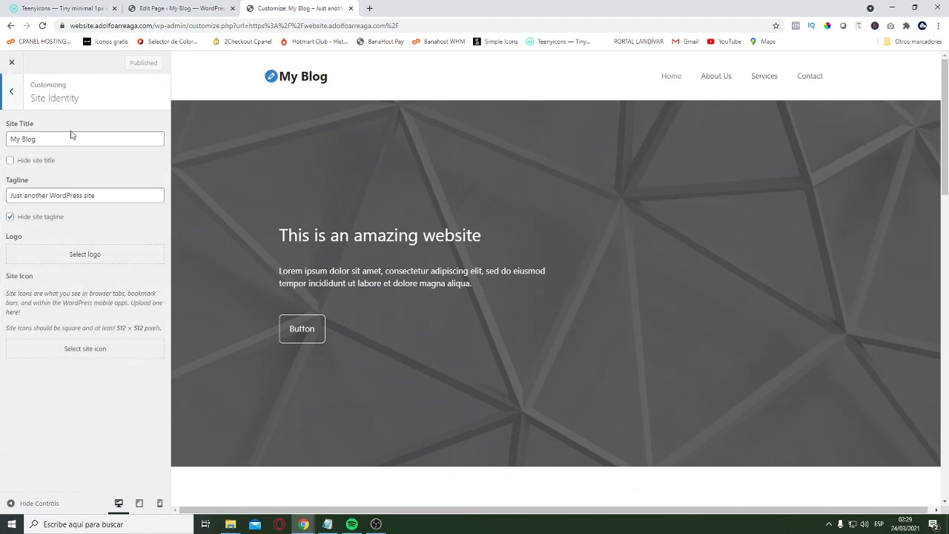
triple_click(115, 145)
text(mY)
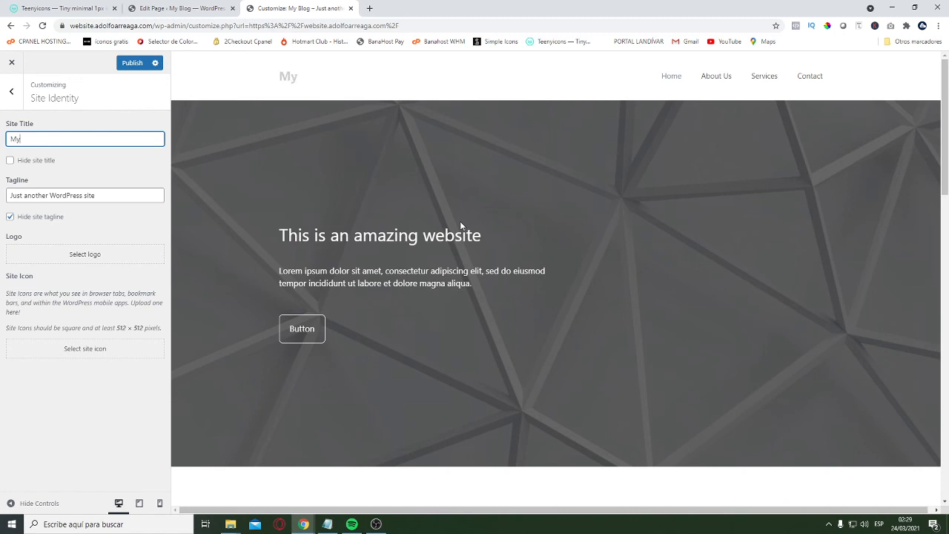
Show the tagline in the header, change it to "Official Website", and hide it again
click(45, 217)
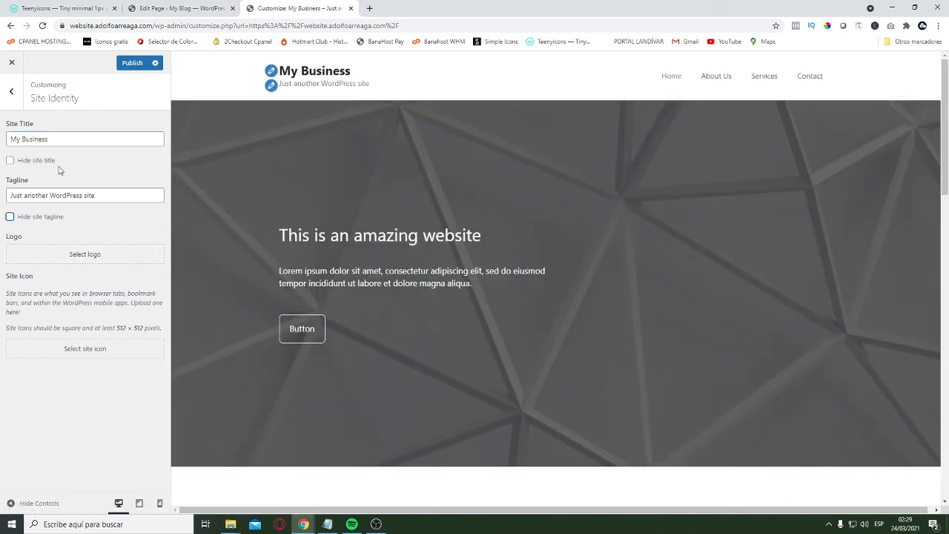
triple_click(116, 194)
text(t)
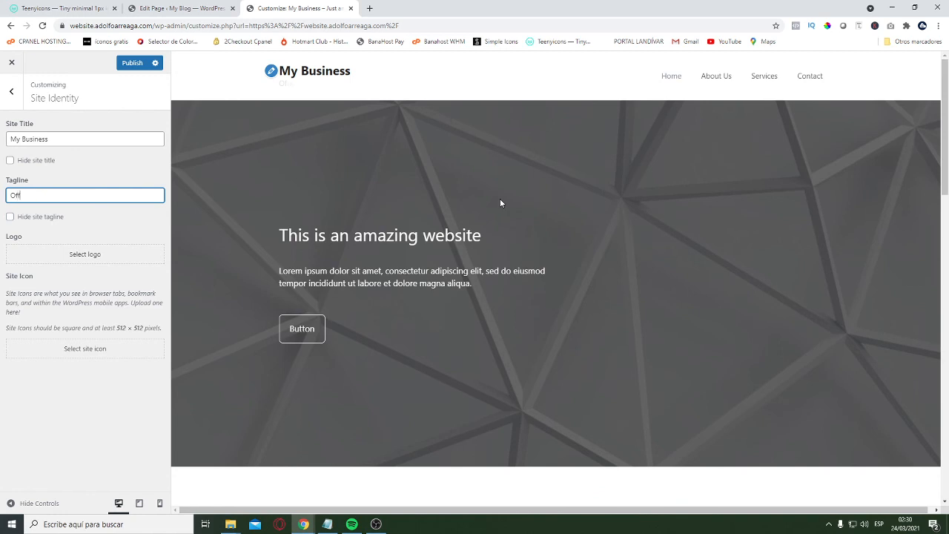
text(fficial Website)
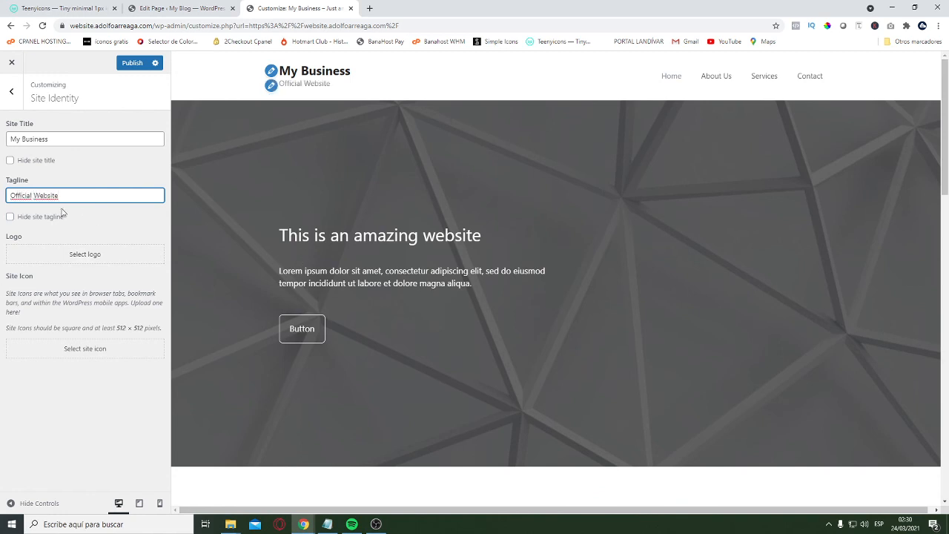
click(45, 220)
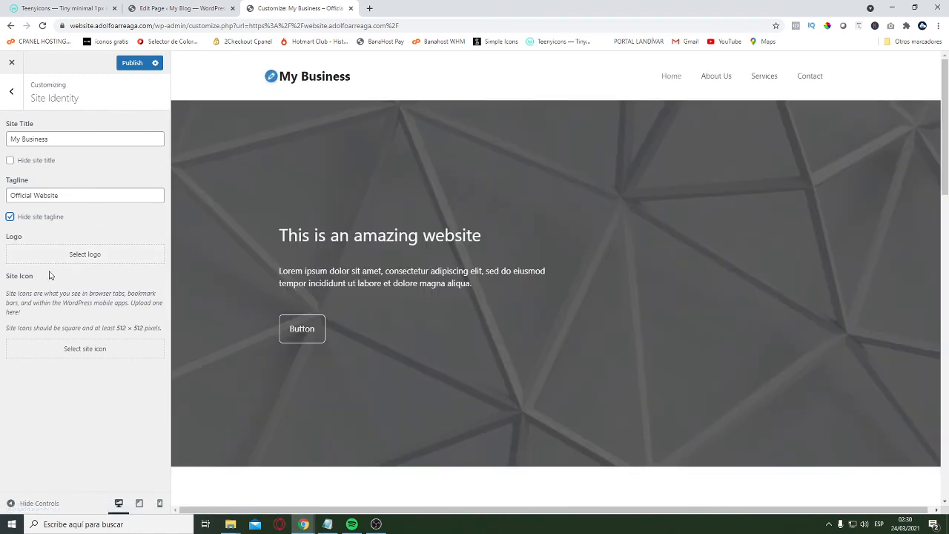
Upload the black-and-white letter A logo PNG from the computer and select it as the site logo
click(89, 256)
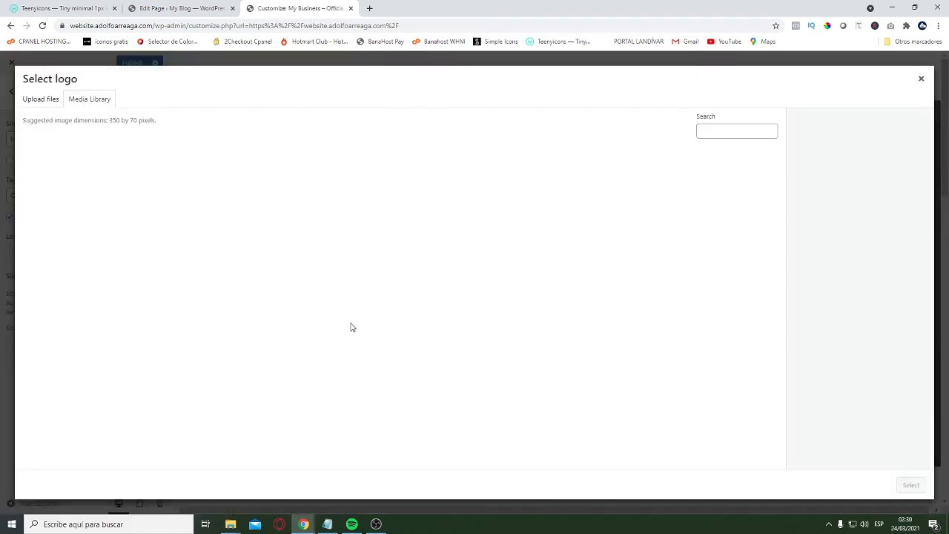
click(41, 98)
click(475, 269)
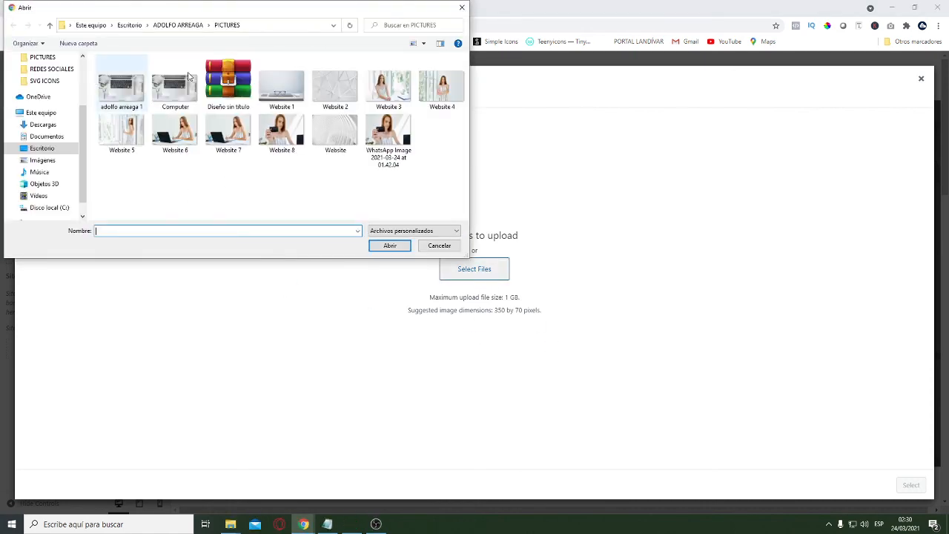
click(50, 25)
double_click(304, 83)
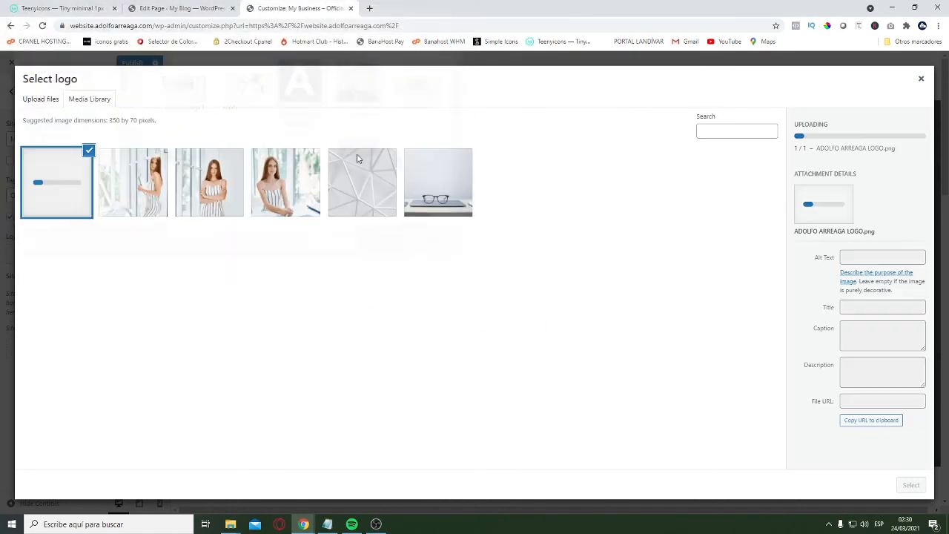
click(912, 485)
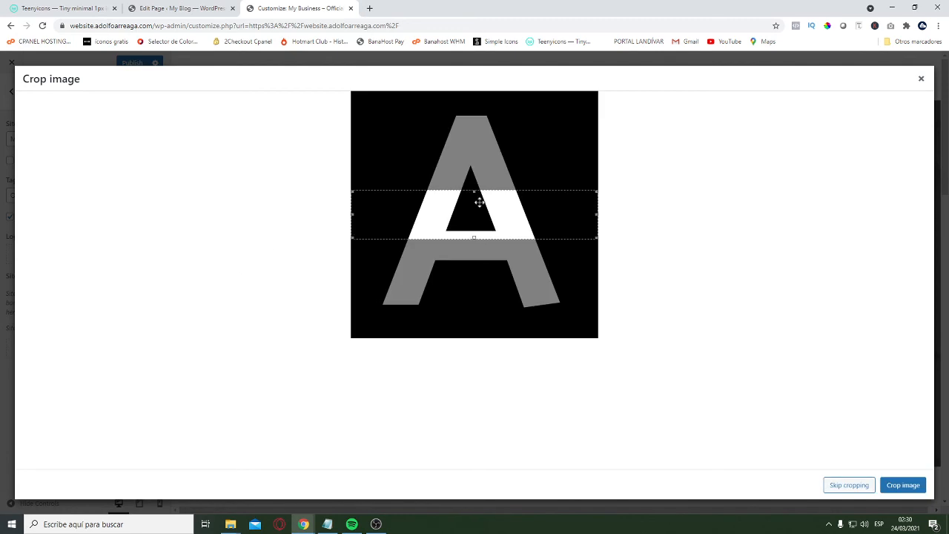
Extend the crop area to the logo's full height and apply the crop
drag(475, 191, 471, 81)
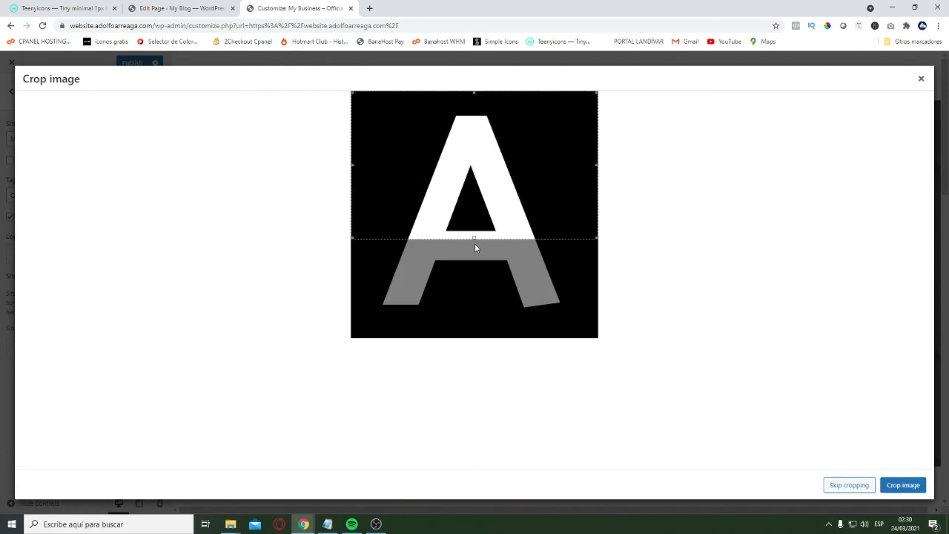
drag(474, 243, 456, 393)
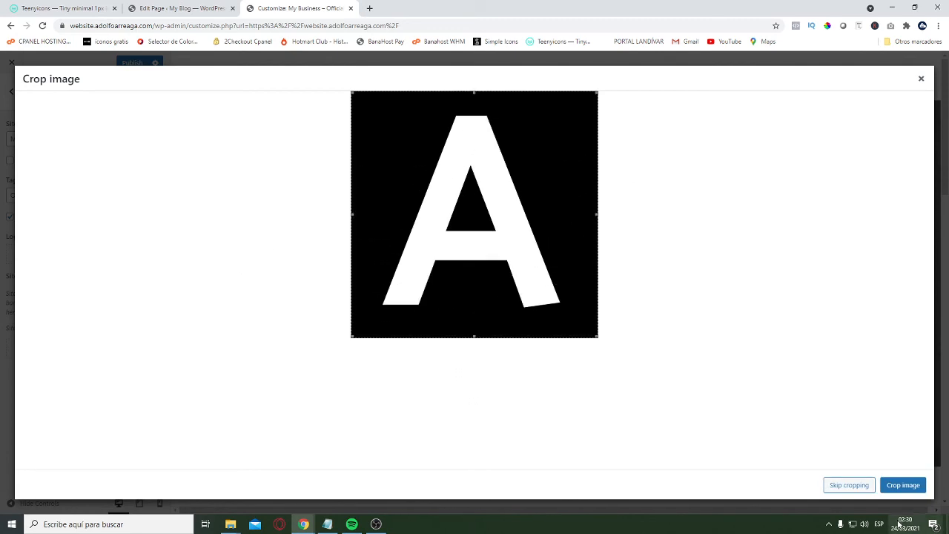
click(903, 485)
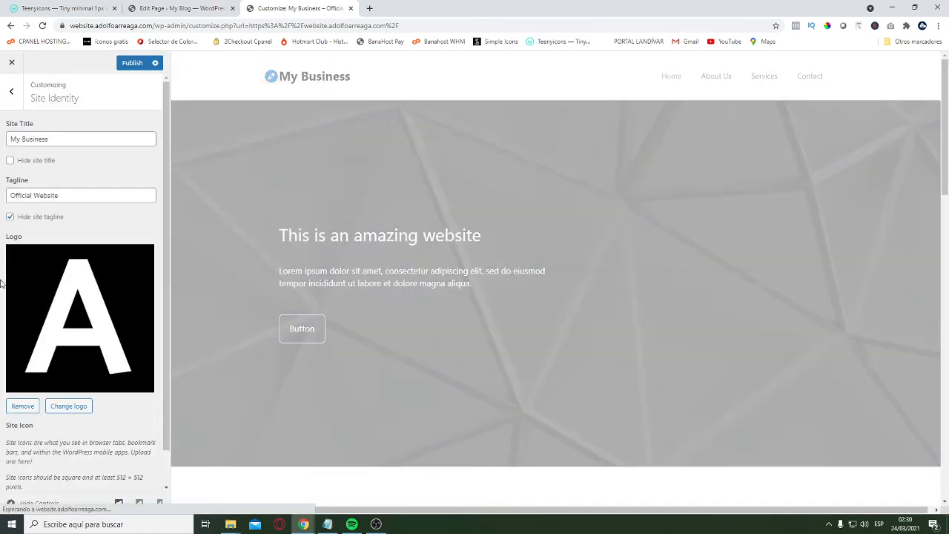
Reduce the header logo's width to 50 px
scroll(23, 402, down, 2)
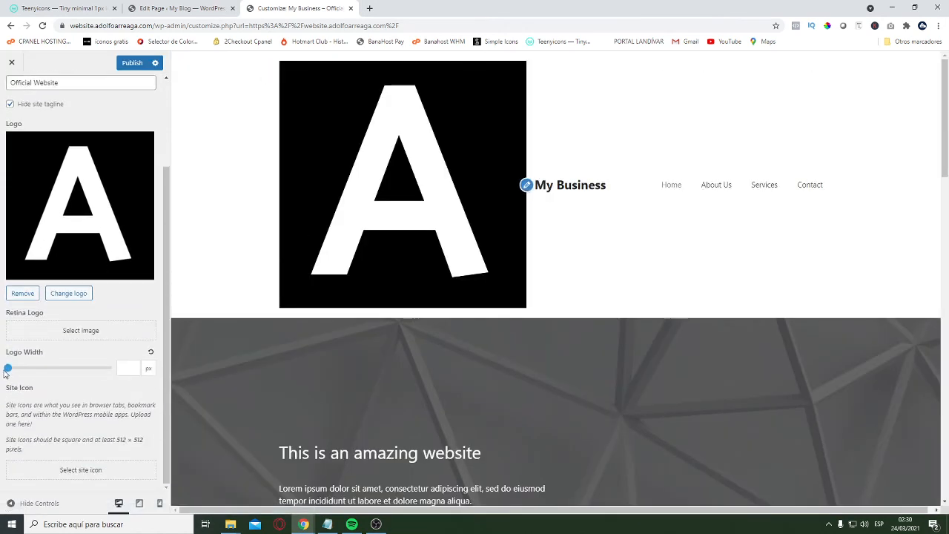
drag(4, 373, 30, 371)
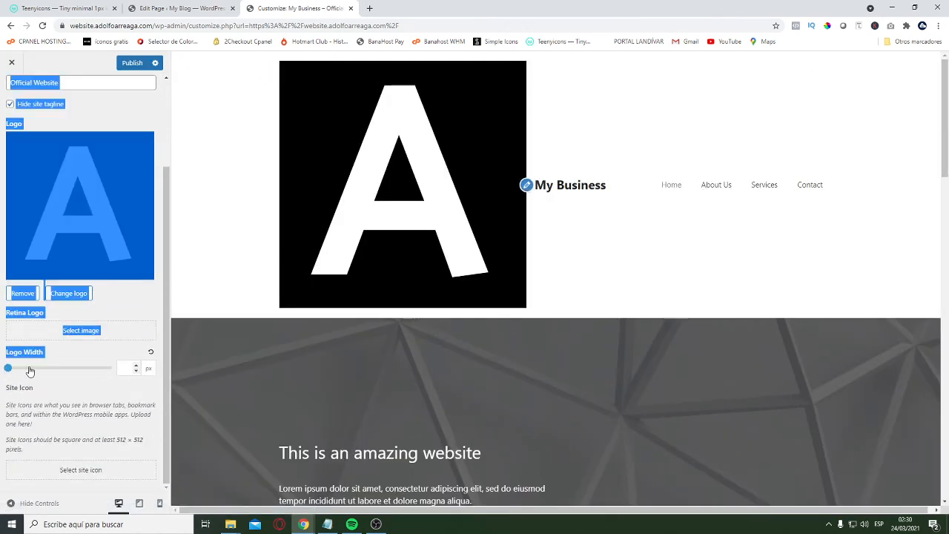
click(6, 370)
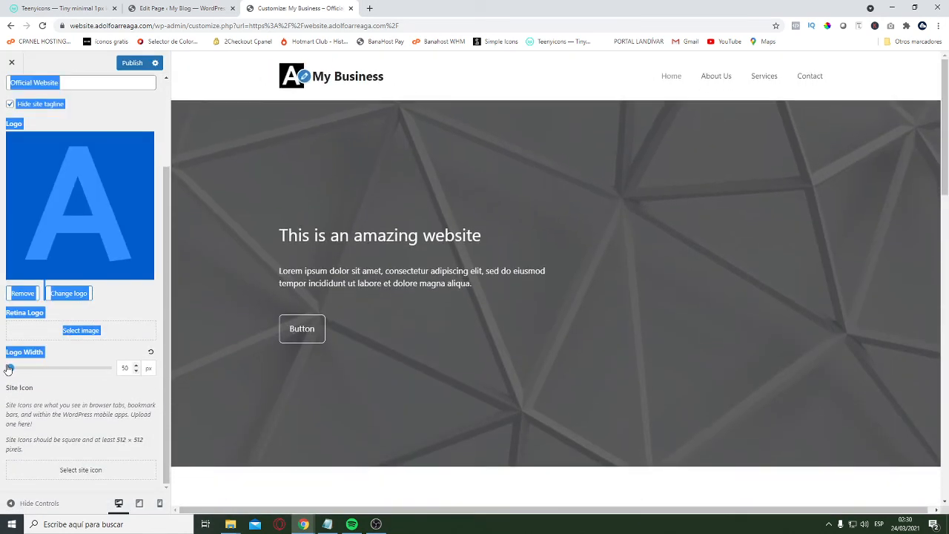
click(53, 361)
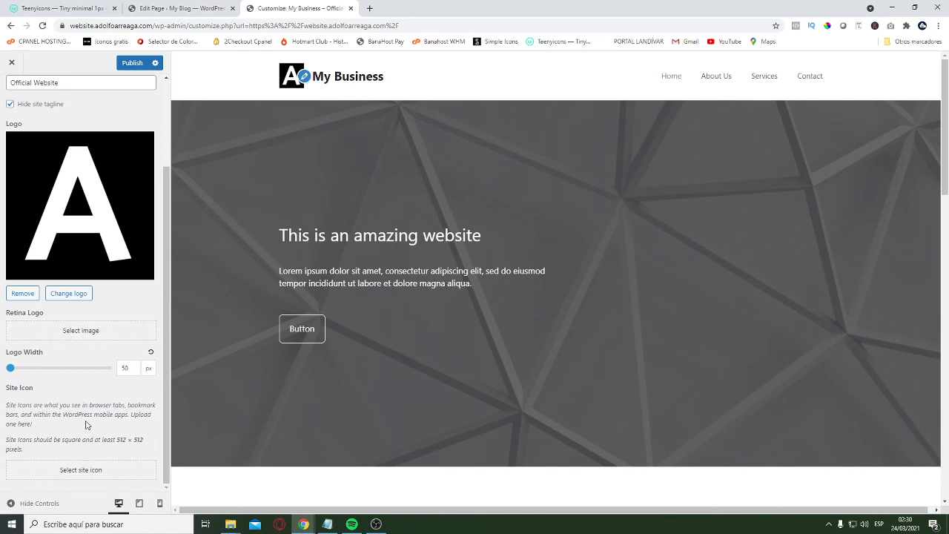
Set the uploaded 500 by 500 letter A image as the site icon using its full area, and publish the site identity changes
click(95, 473)
click(131, 185)
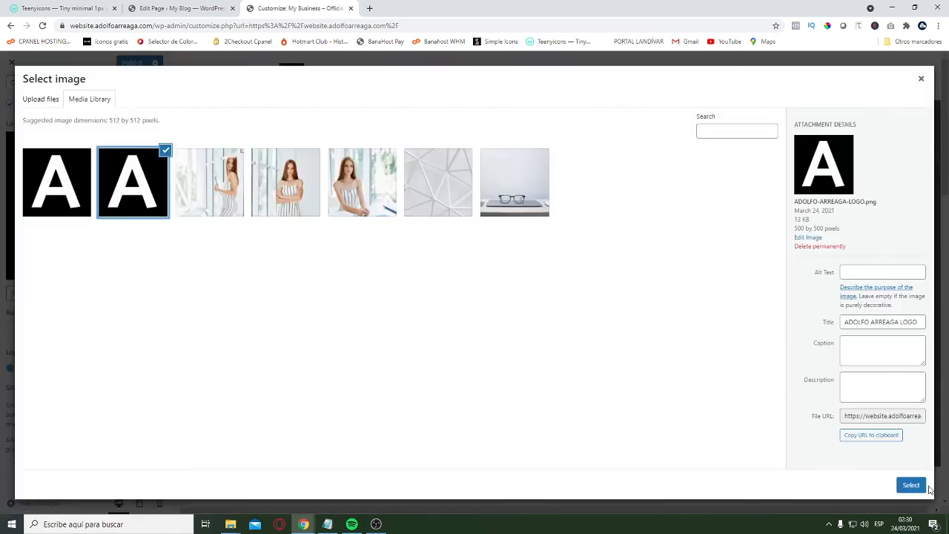
click(912, 485)
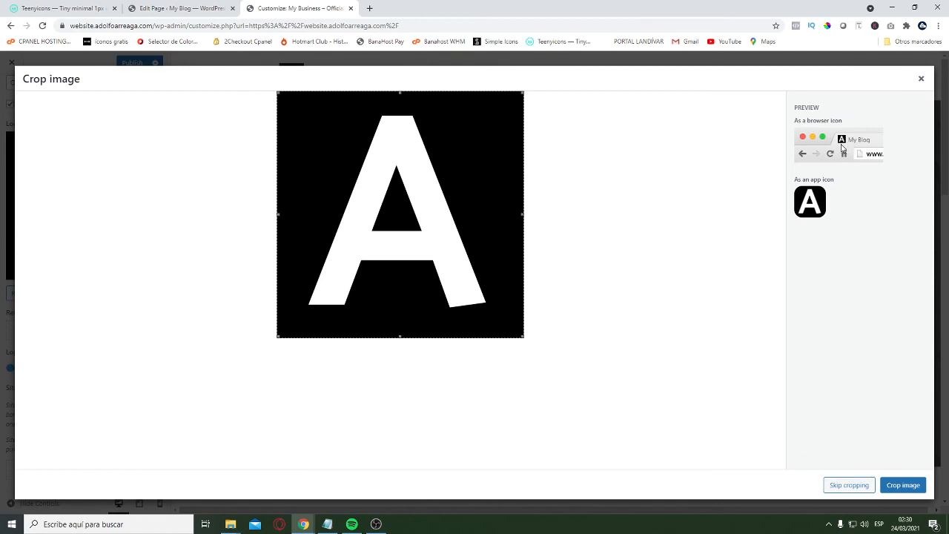
click(904, 485)
scroll(115, 186, up, 3)
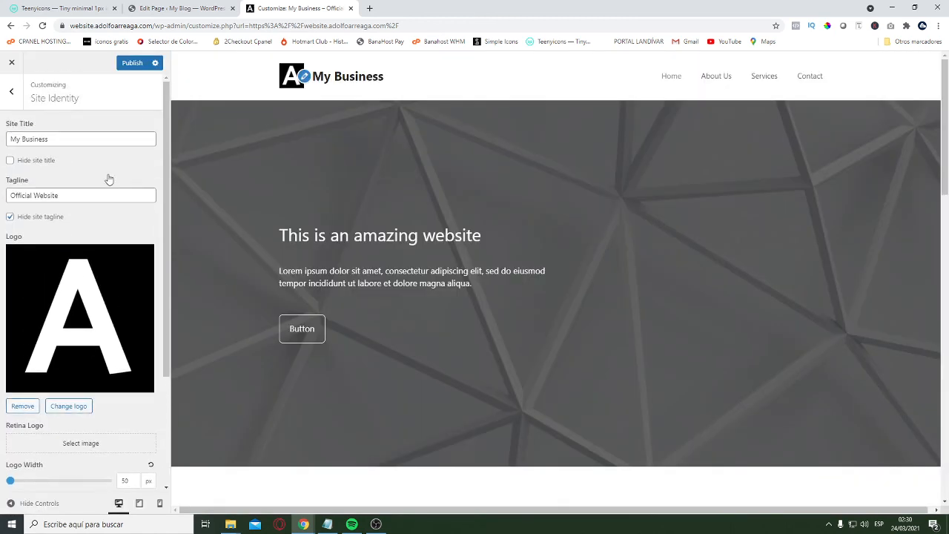
click(132, 62)
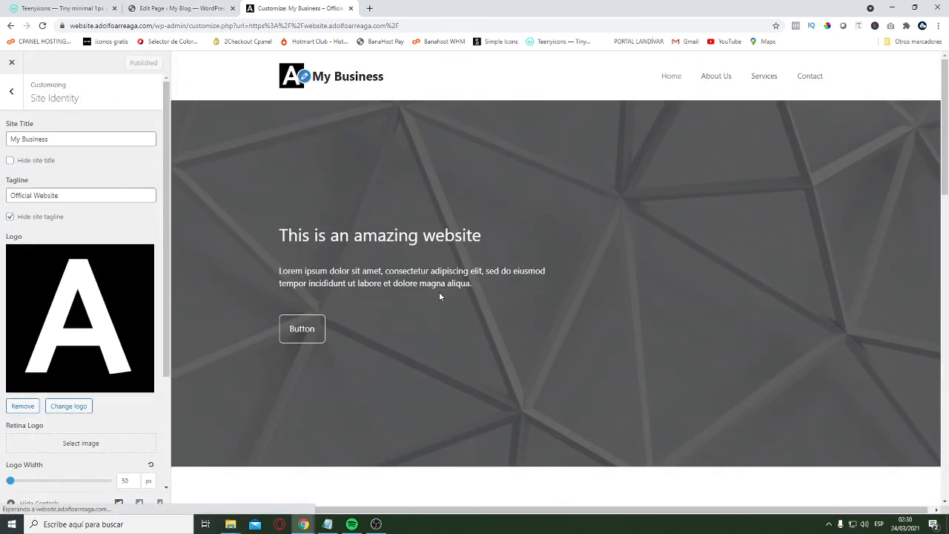
click(11, 90)
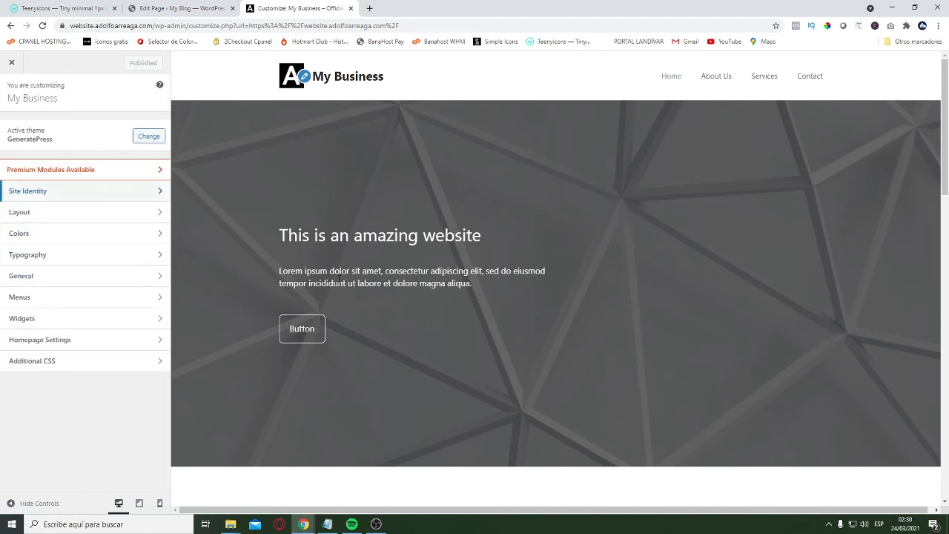
Preview the page with the customizer controls hidden and check the footer area for horizontal scrolling, bringing the controls back when done
click(29, 504)
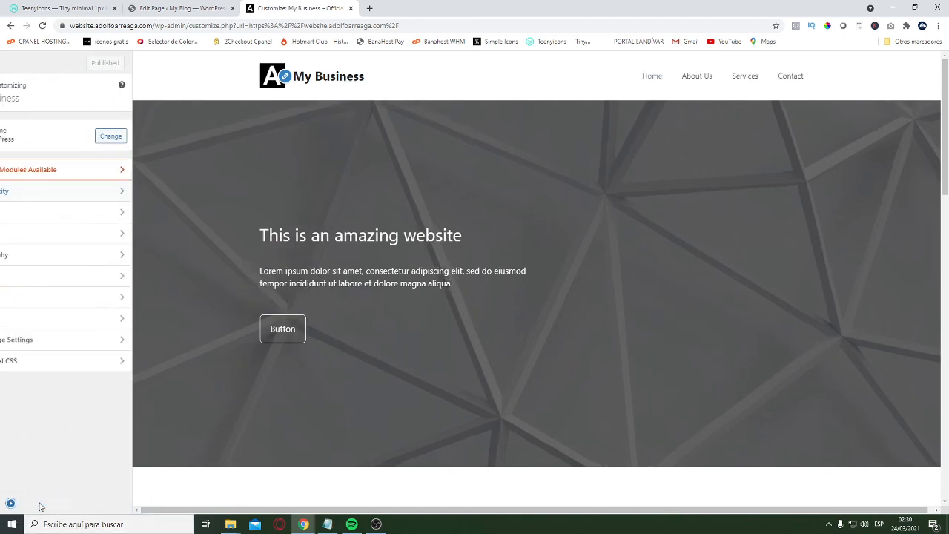
scroll(260, 335, down, 15)
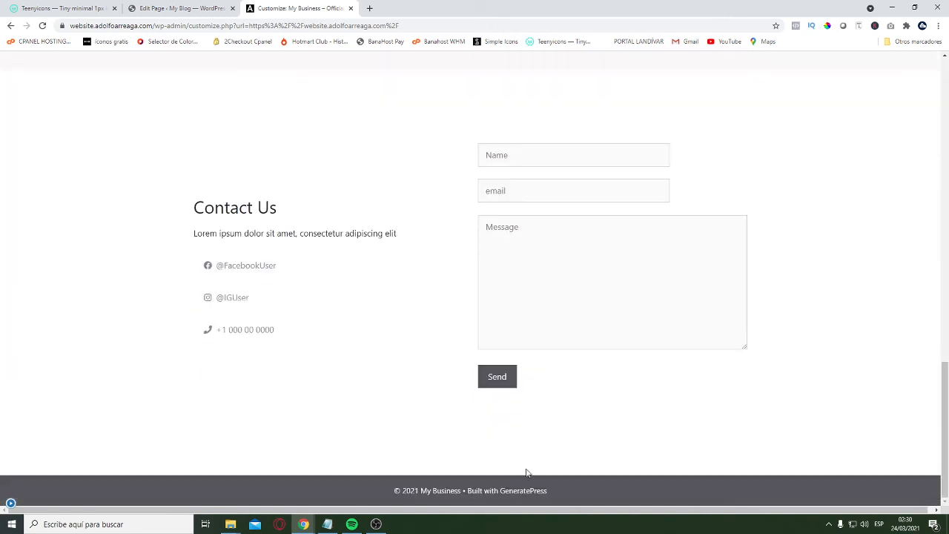
click(538, 512)
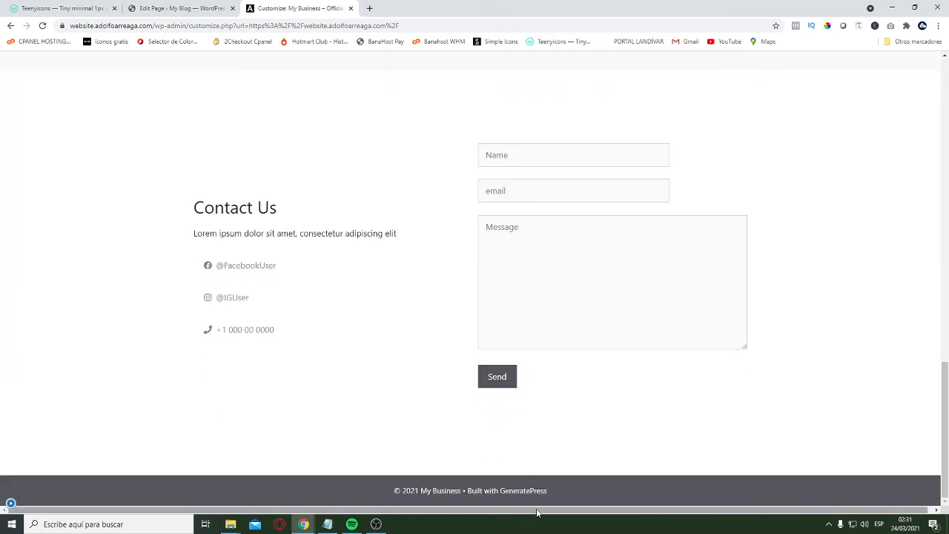
drag(539, 510, 506, 509)
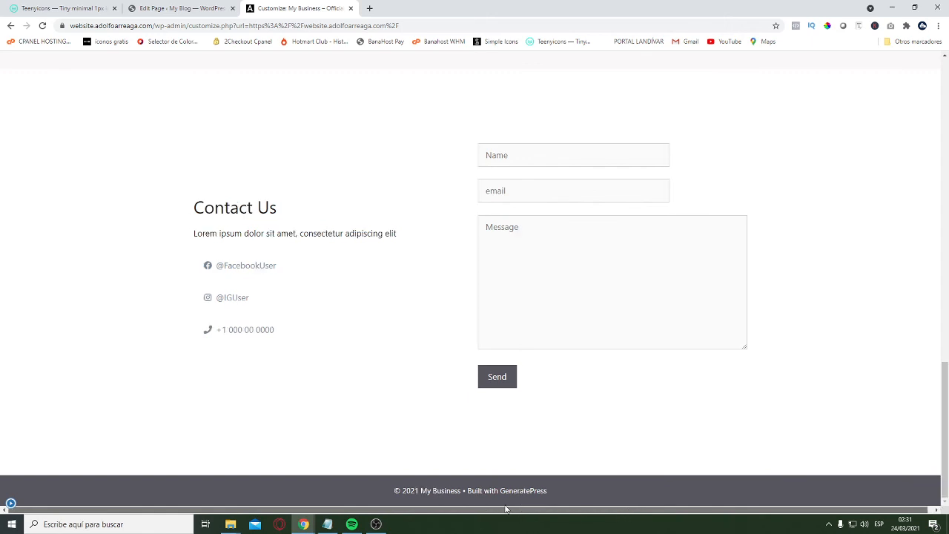
click(10, 504)
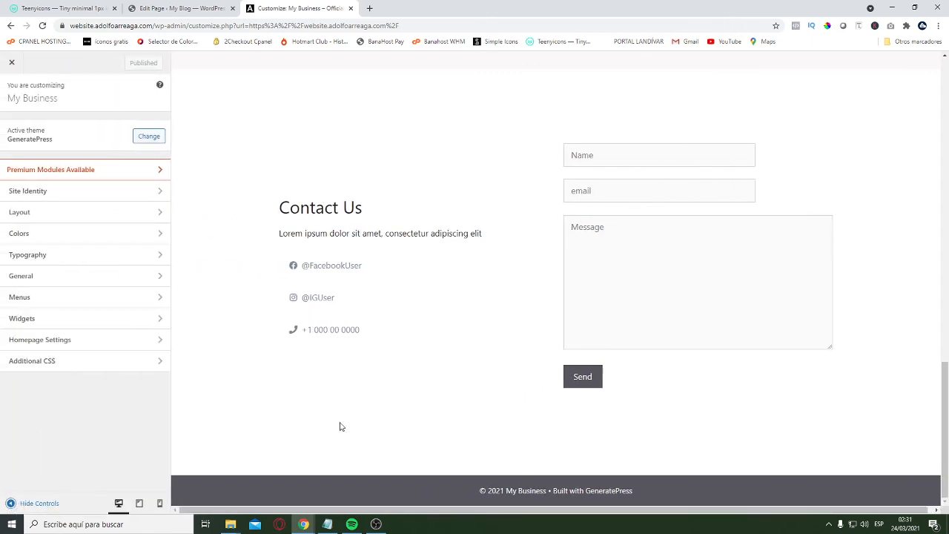
Copy the html, body rule with width:100% and overflow-x:hidden from the Notepad notes into Additional CSS and publish it
click(80, 361)
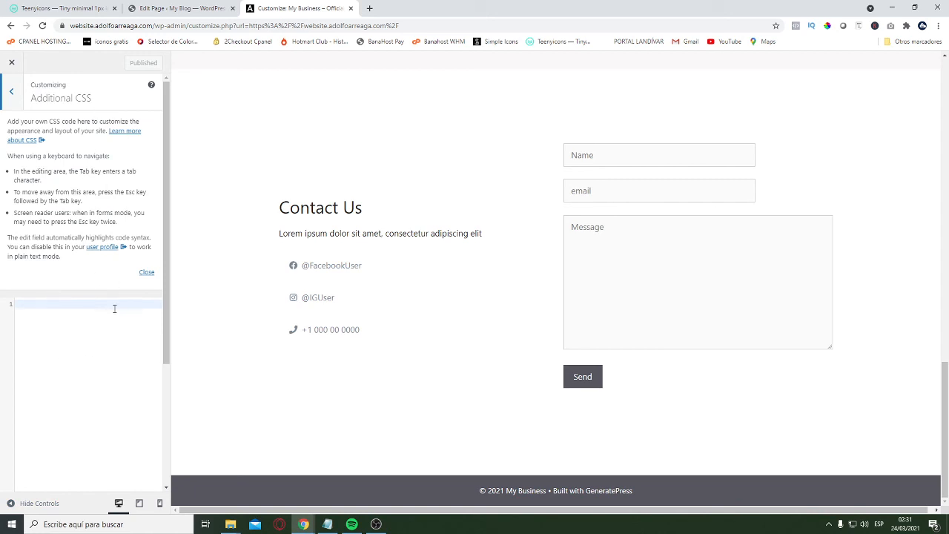
click(327, 525)
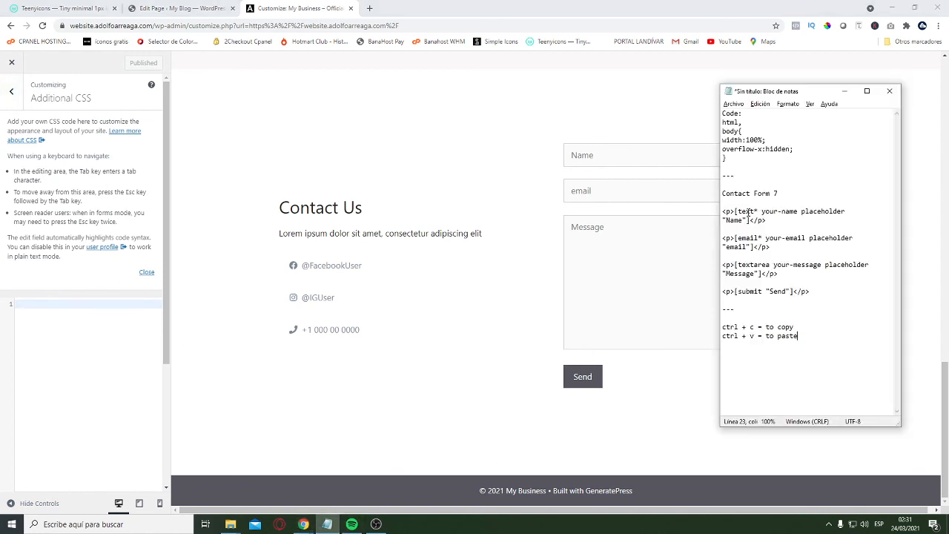
drag(736, 160, 723, 118)
key(ctrl+c)
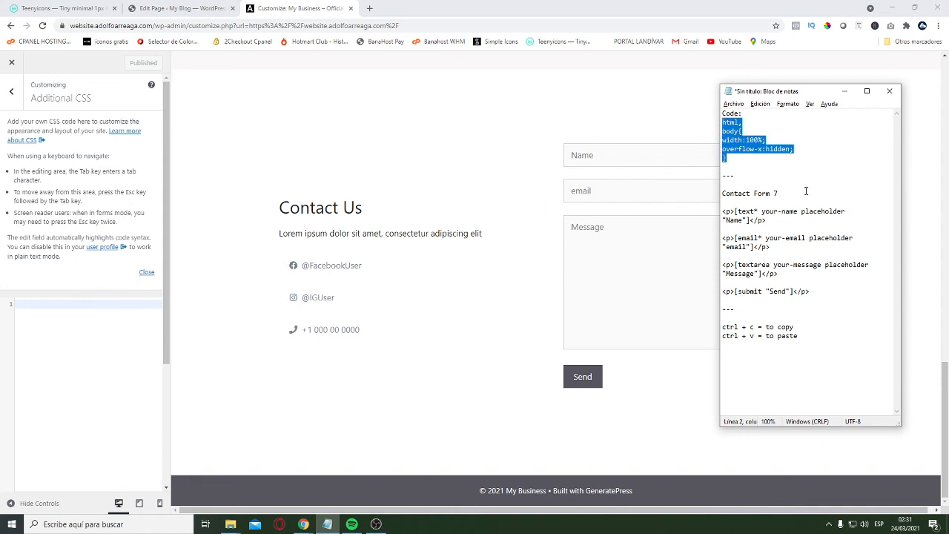
click(844, 90)
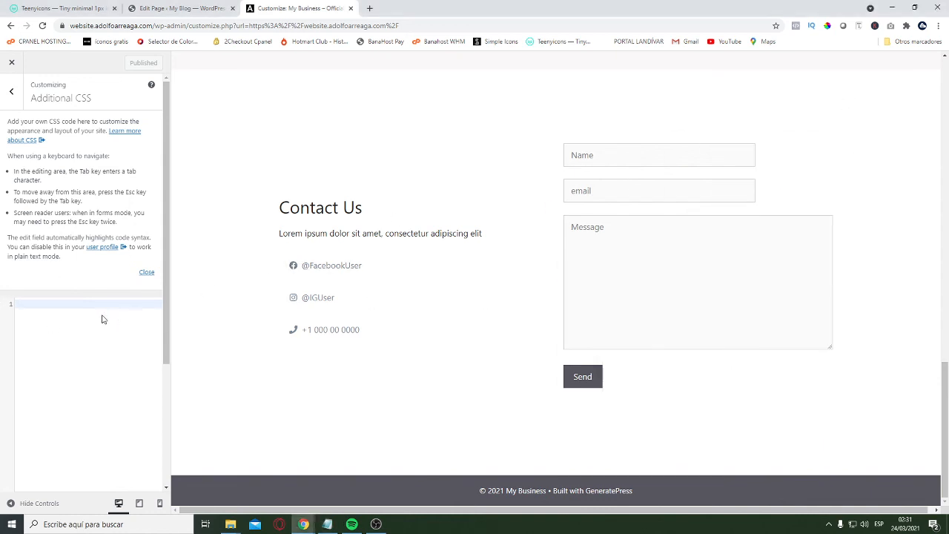
key(ctrl+v)
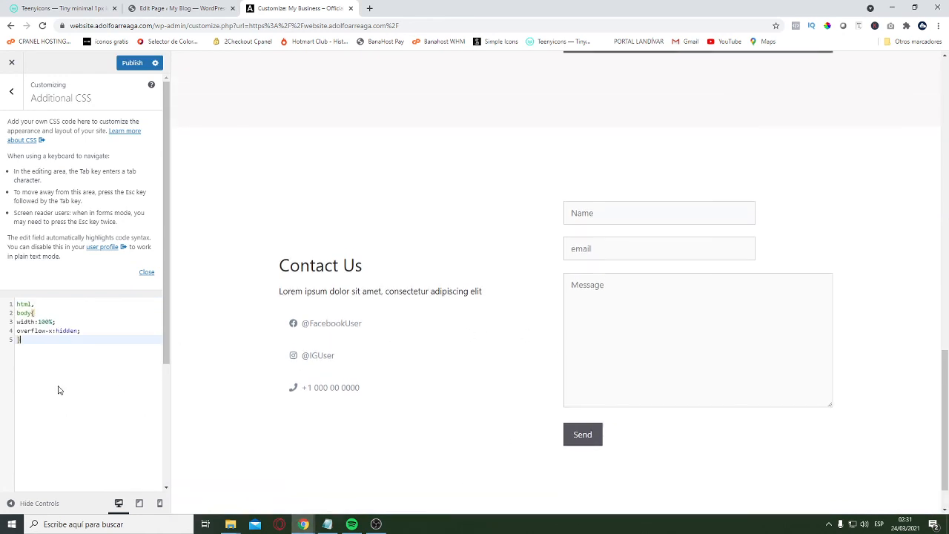
click(132, 63)
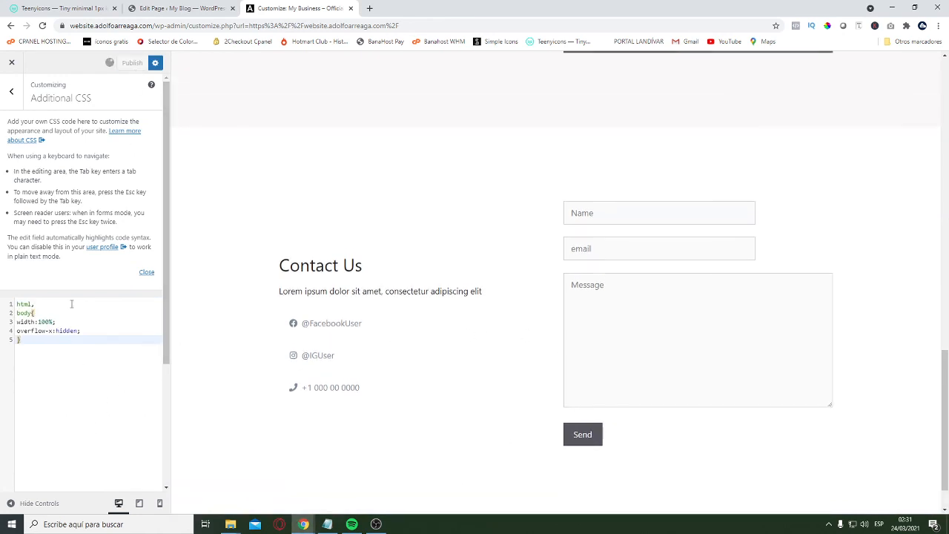
Leave the CSS settings and inspect the page at full width for horizontal scrolling down to the footer
click(11, 91)
click(39, 503)
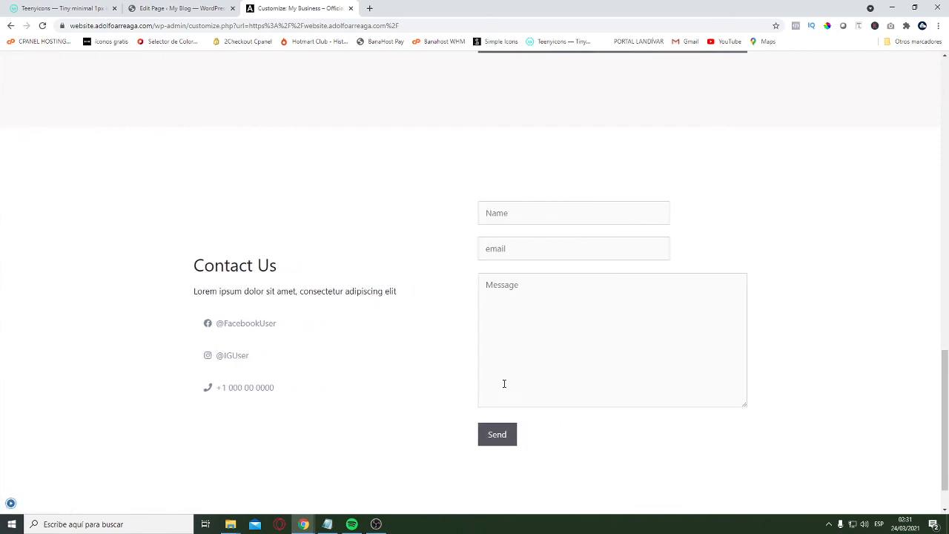
scroll(481, 501, up, 5)
scroll(511, 504, down, 5)
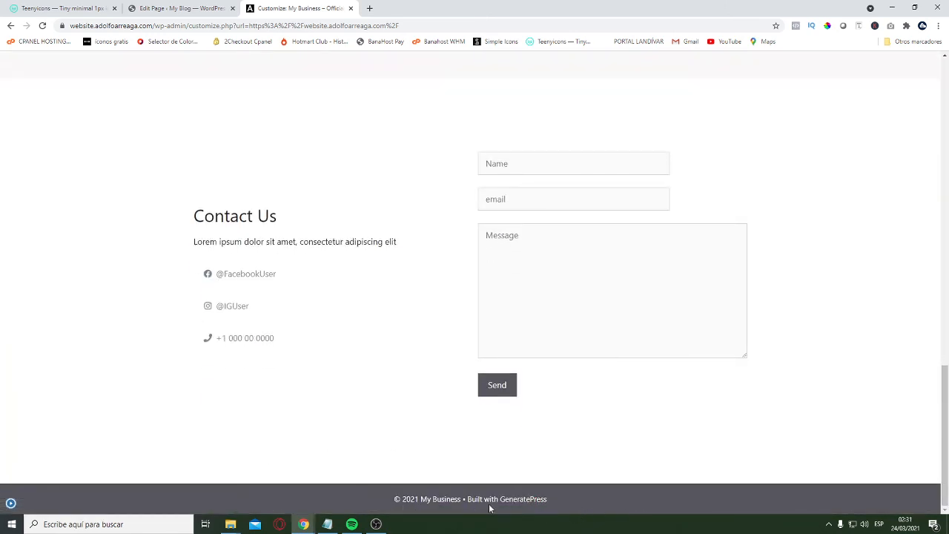
Inspect the Home and About Us previews at full width down to the footer for horizontal scrolling, and bring the customizer controls back
scroll(763, 474, up, 15)
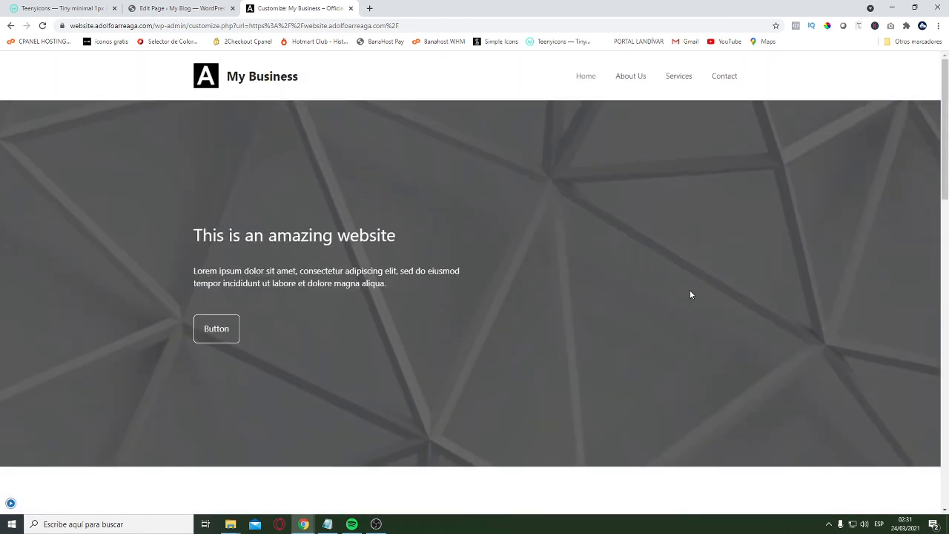
scroll(690, 295, down, 15)
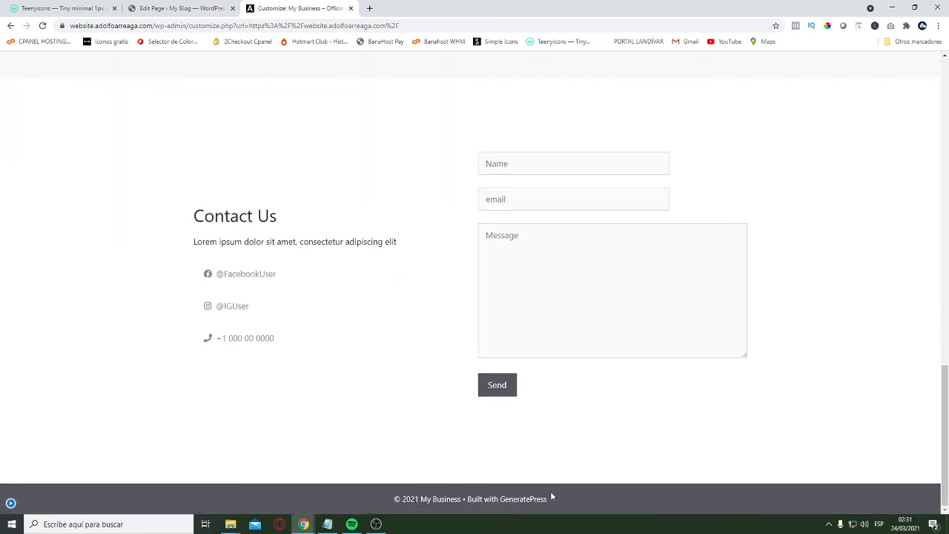
scroll(550, 491, up, 15)
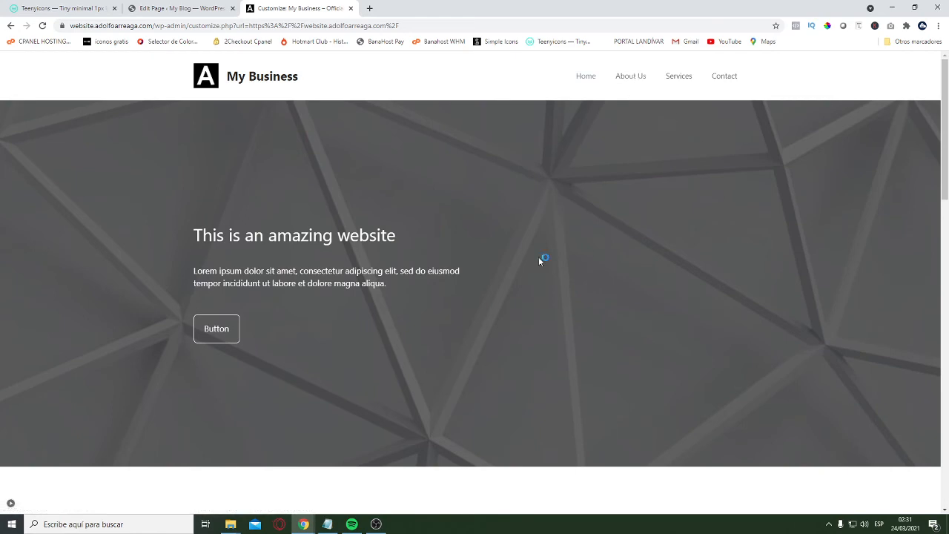
scroll(606, 384, down, 5)
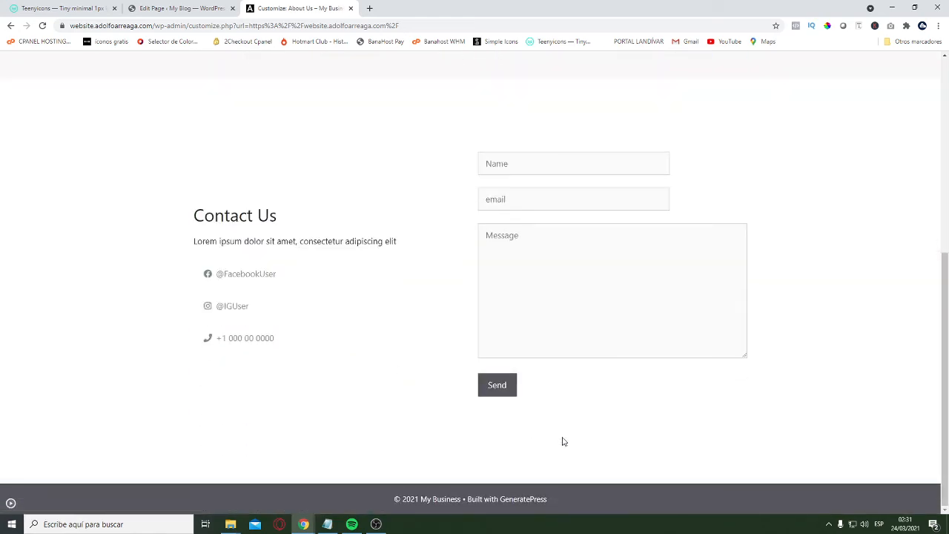
scroll(562, 441, up, 5)
click(12, 503)
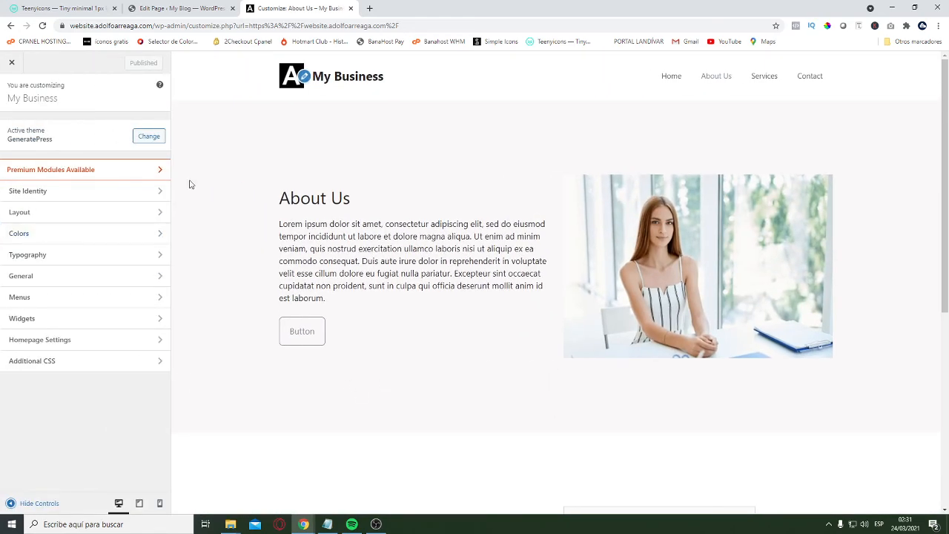
Return the preview to the Home page, and exit the customizer to look over the live homepage
click(676, 77)
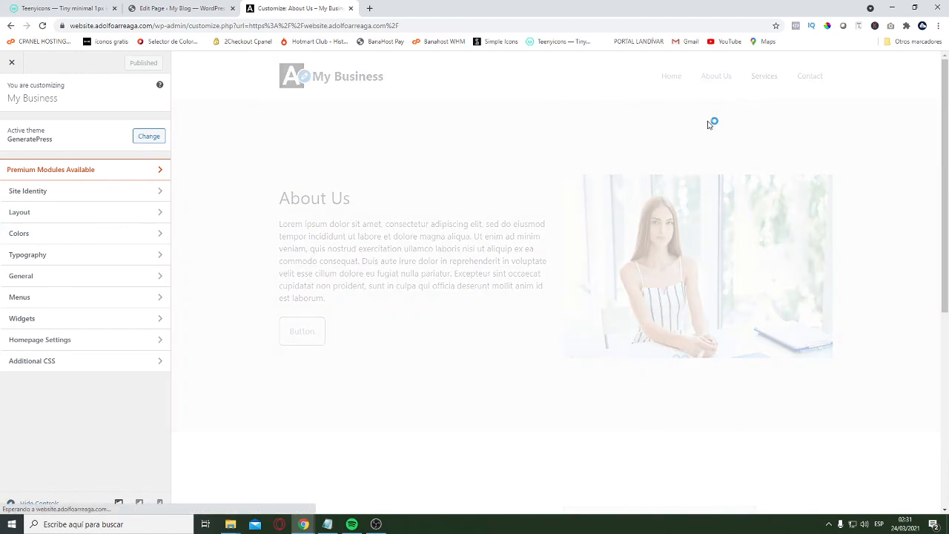
scroll(485, 324, down, 10)
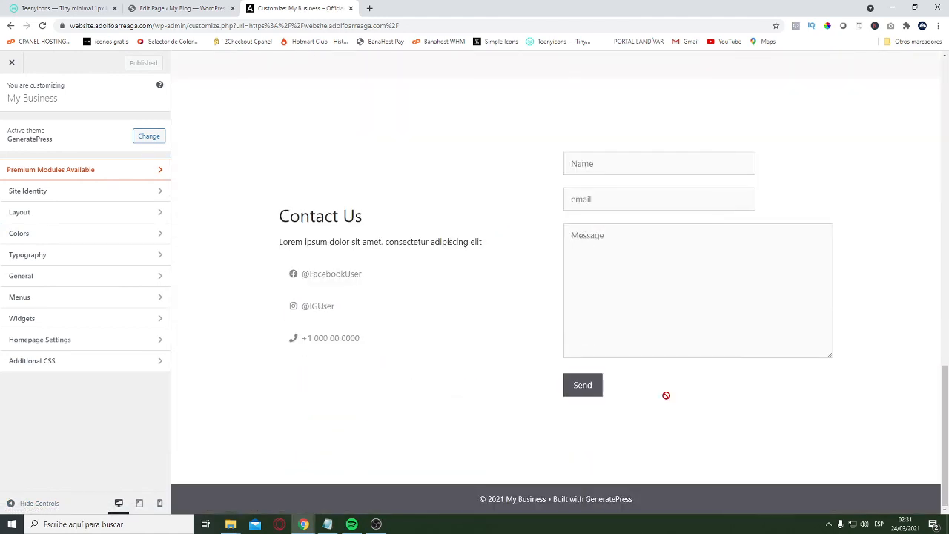
click(12, 62)
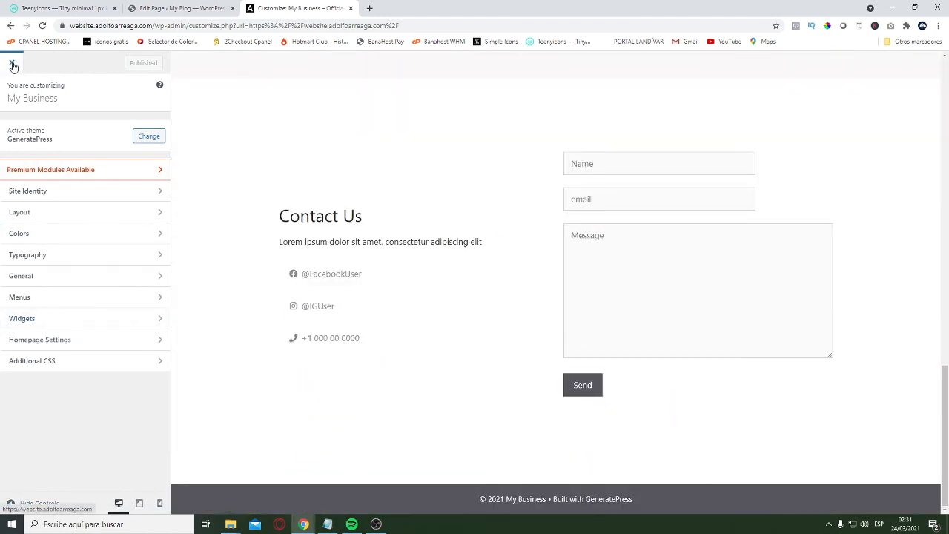
scroll(477, 315, down, 8)
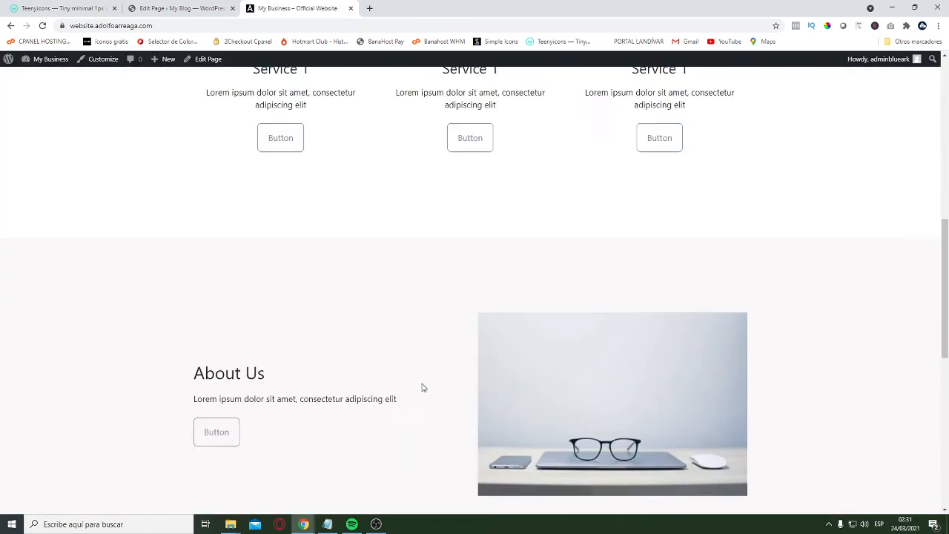
scroll(454, 414, up, 10)
Set the site's permalink structure to Post name in the WordPress admin and save the changes
click(202, 8)
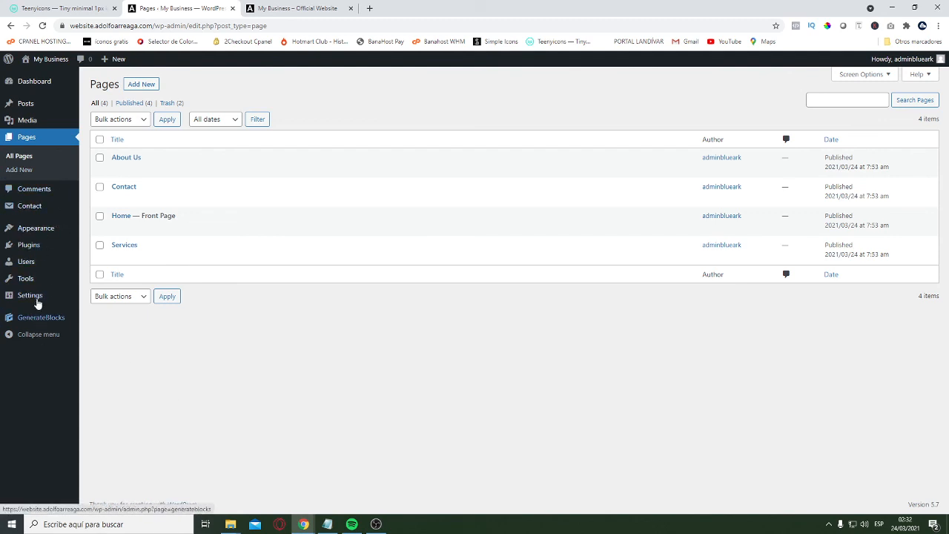
mouse_move(42, 280)
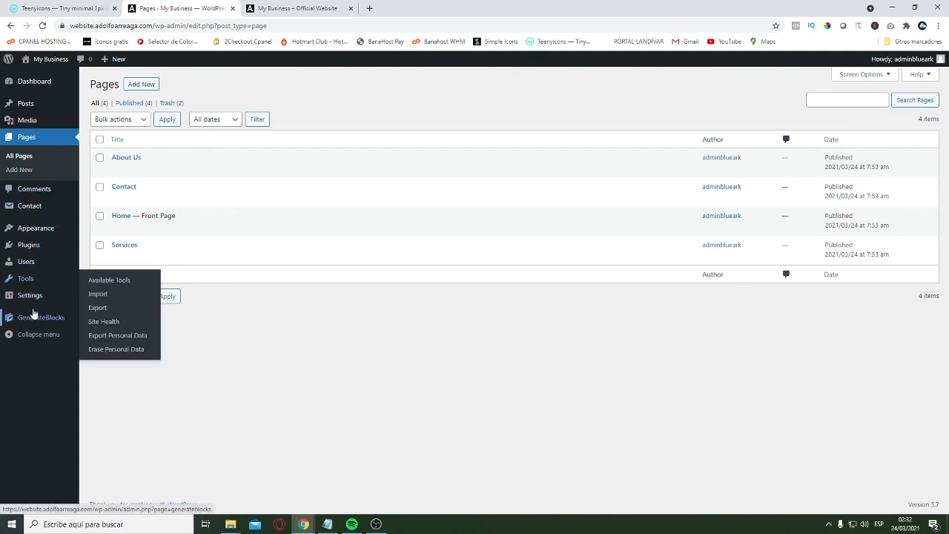
mouse_move(52, 295)
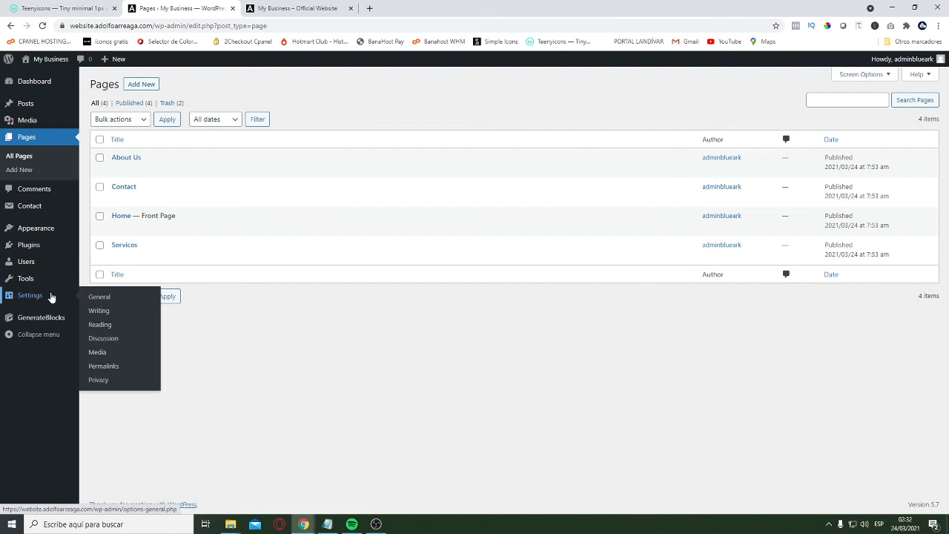
click(112, 366)
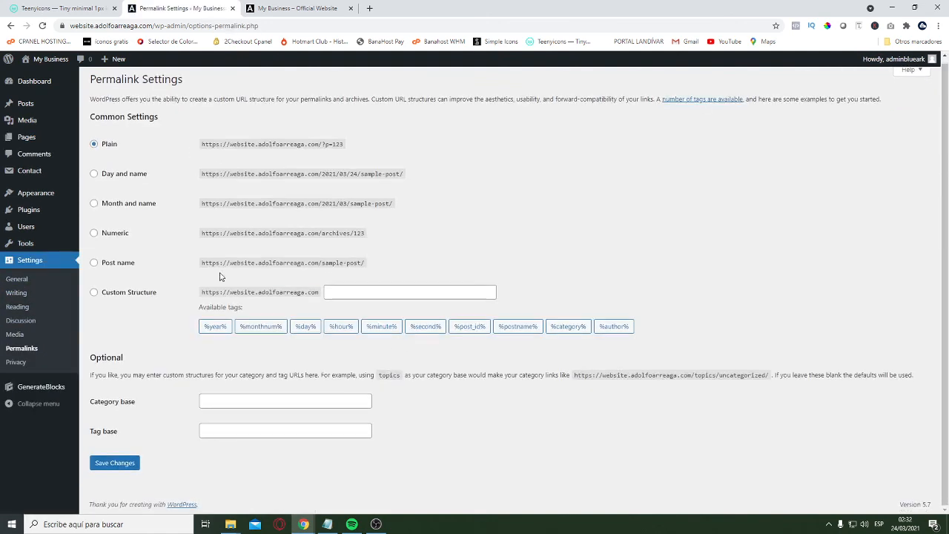
click(127, 267)
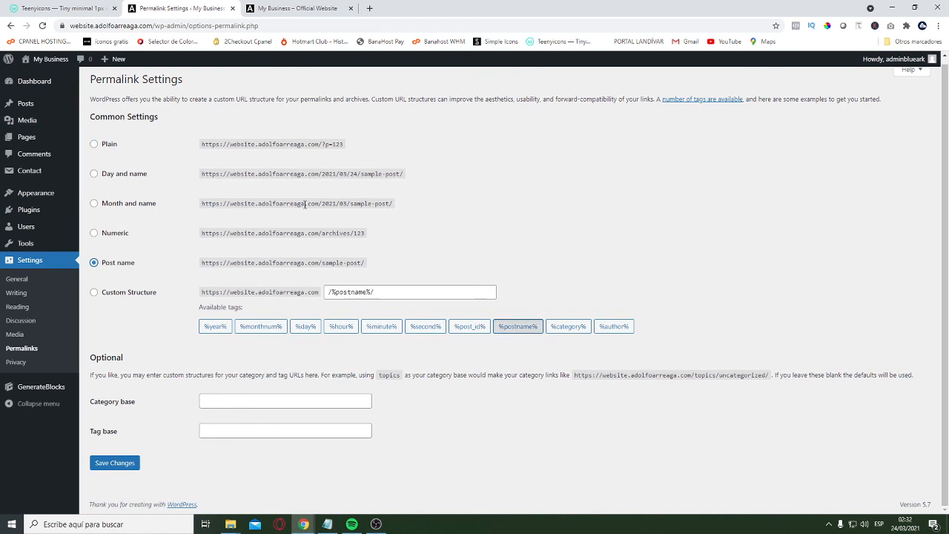
click(118, 463)
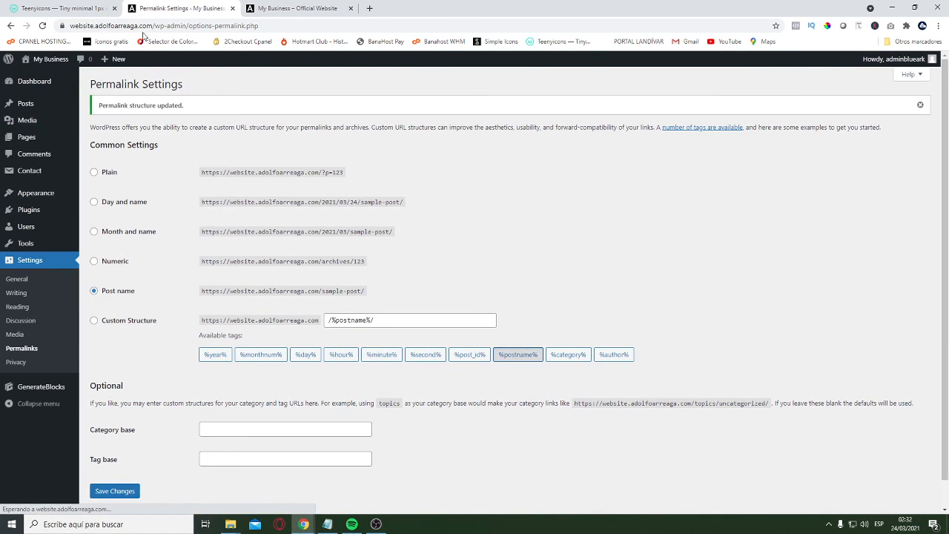
Load the site's front page from its root address and check the URL endings of the About Us and Services pages
drag(158, 25, 281, 26)
key(BackSpace)
key(Return)
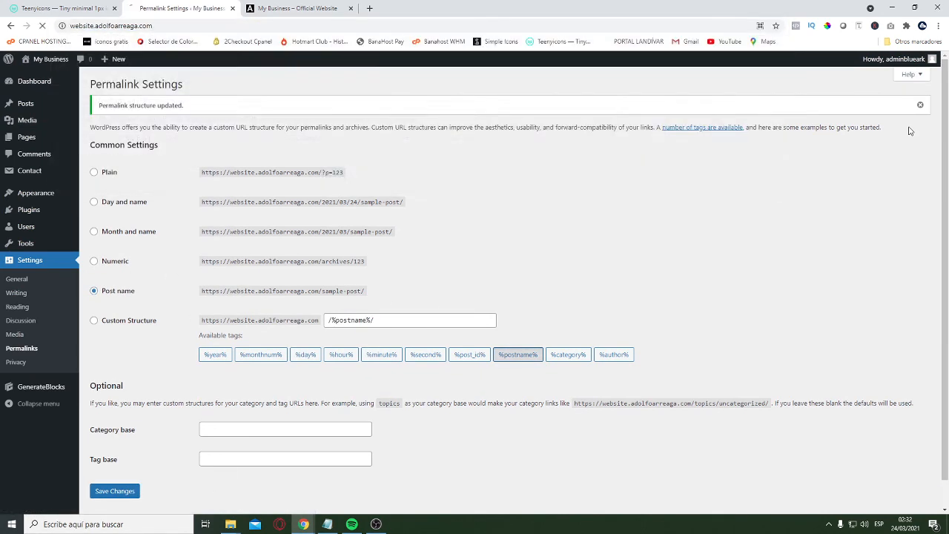
click(631, 91)
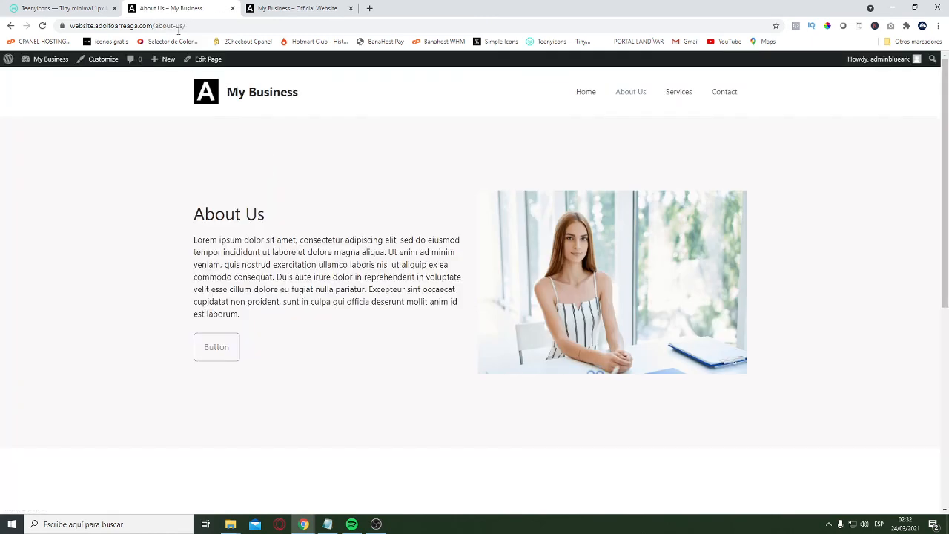
drag(186, 25, 155, 30)
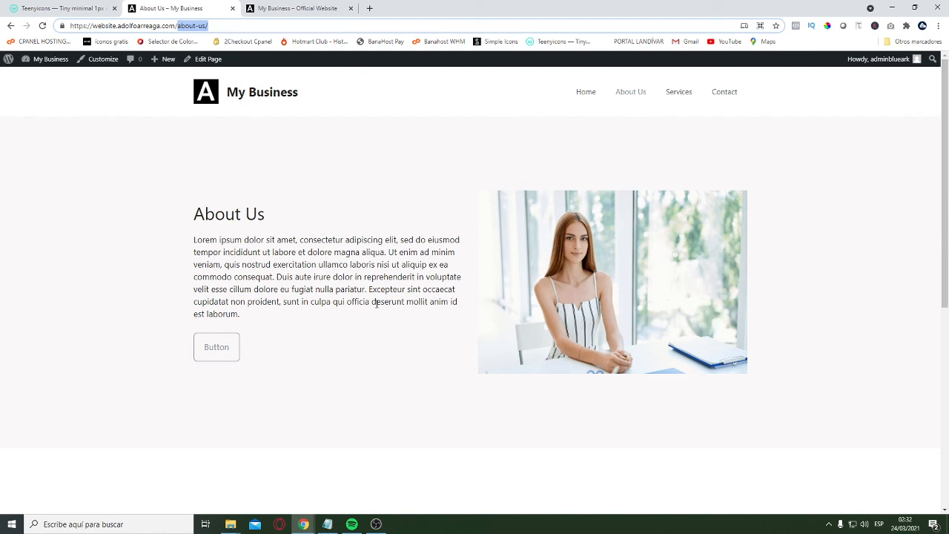
click(679, 97)
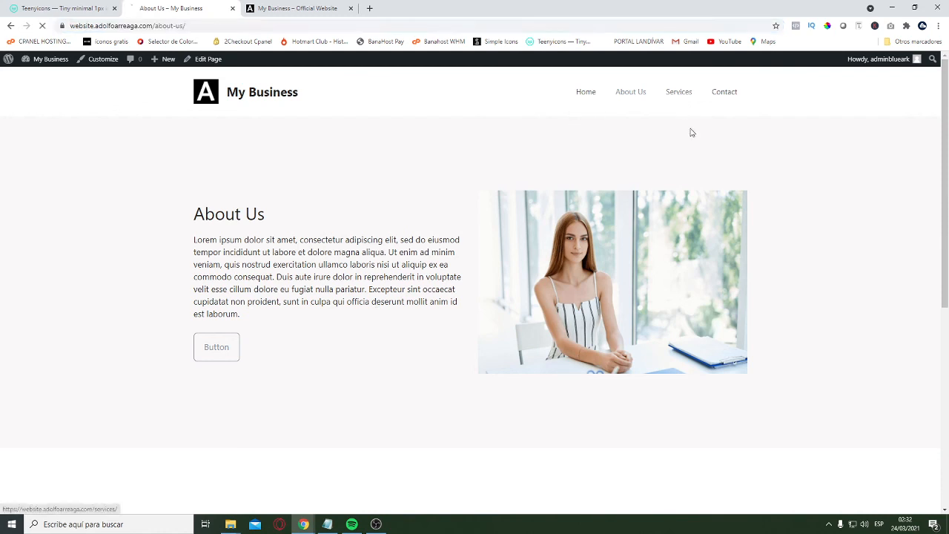
drag(195, 27, 156, 27)
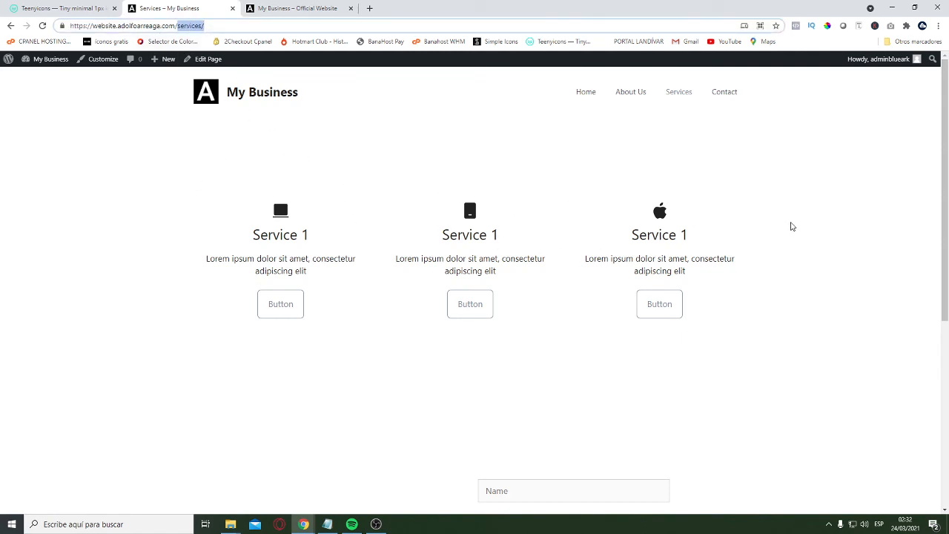
Review the live Contact page and the homepage from header to footer
click(732, 93)
scroll(494, 347, down, 2)
scroll(568, 322, down, 2)
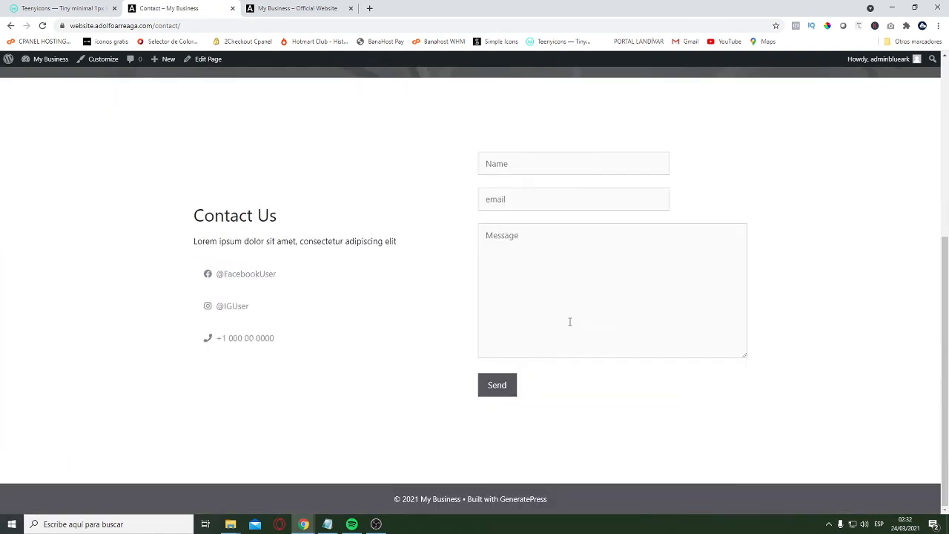
scroll(608, 331, up, 5)
click(591, 95)
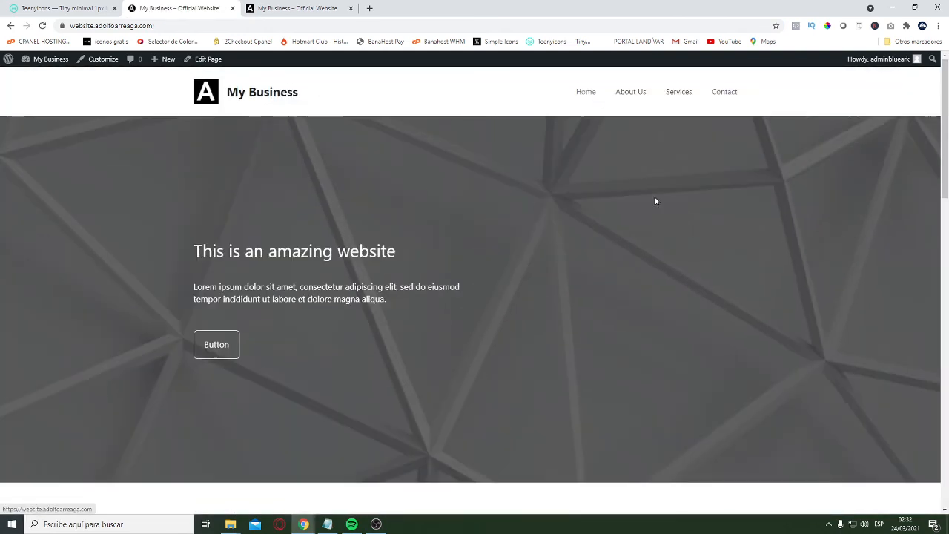
scroll(581, 280, down, 6)
scroll(758, 386, down, 3)
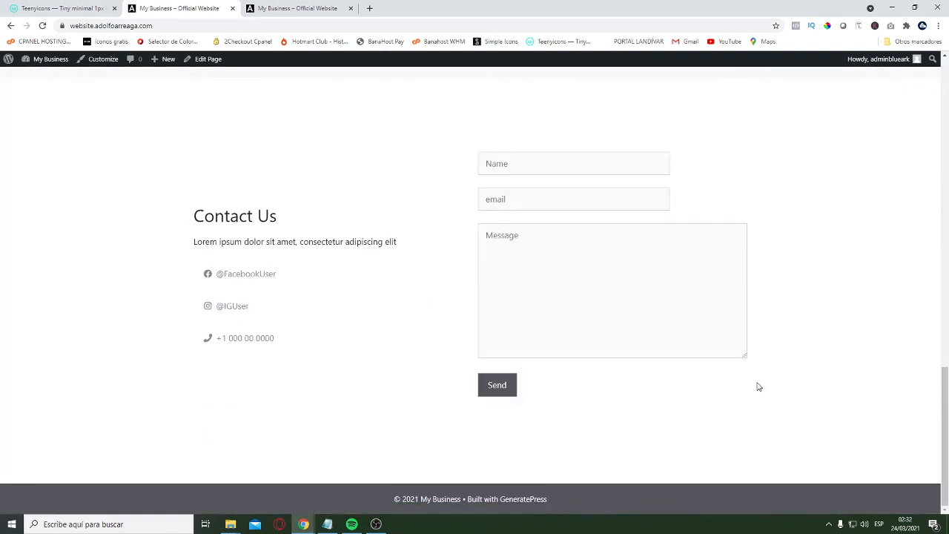
scroll(776, 392, up, 10)
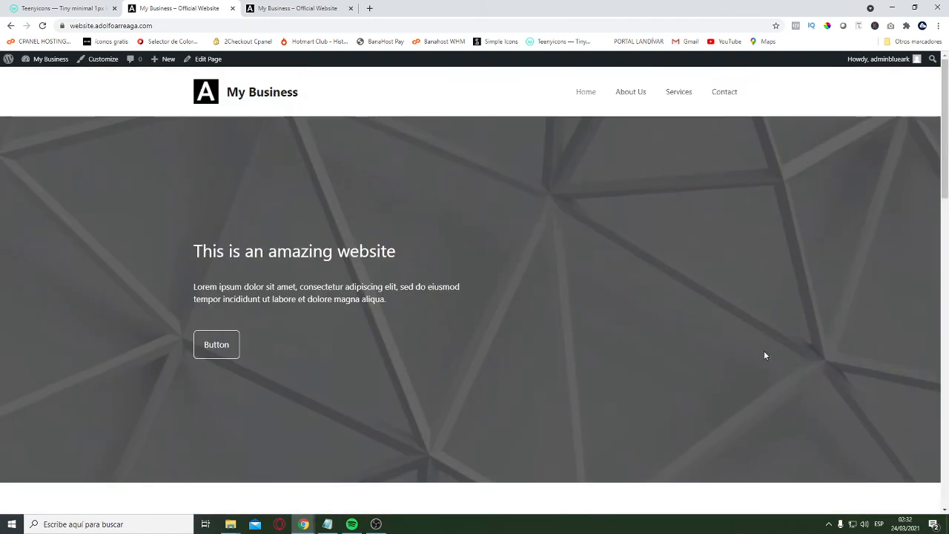